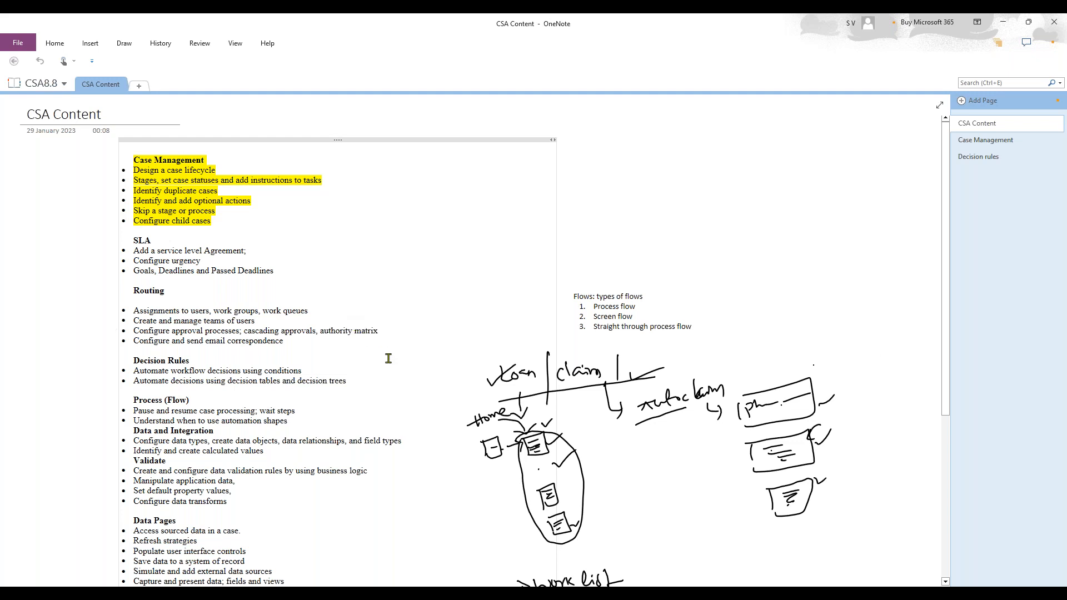
- Minimize the OneNote CSA Content notes to reveal the Pega Dev Studio home page
{"action": "scroll", "coordinate": [402, 401], "scroll_direction": "down", "scroll_amount": 3}
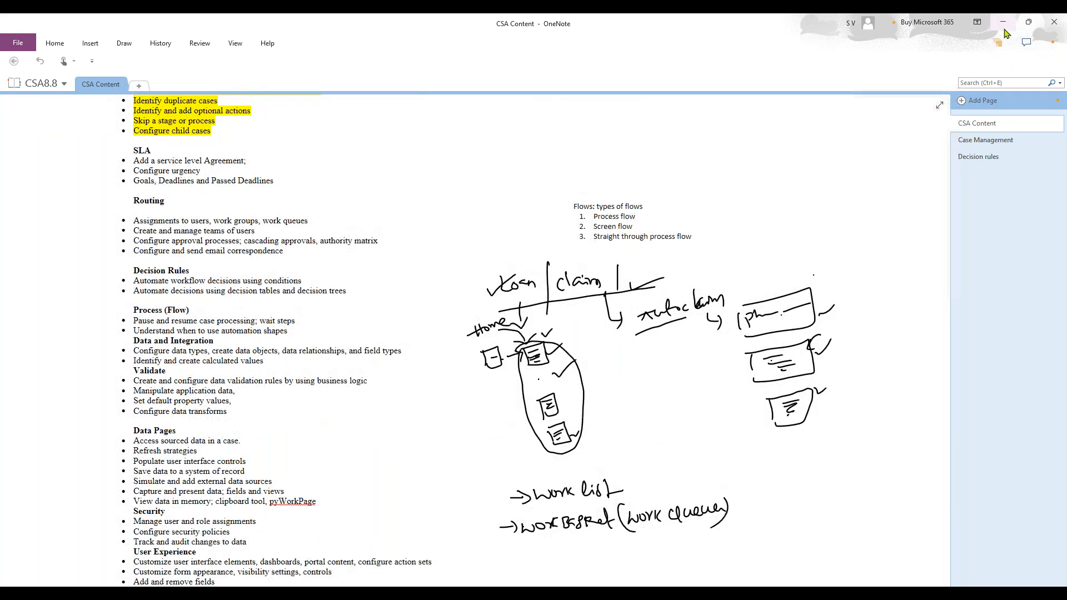
{"action": "left_click", "coordinate": [1004, 24]}
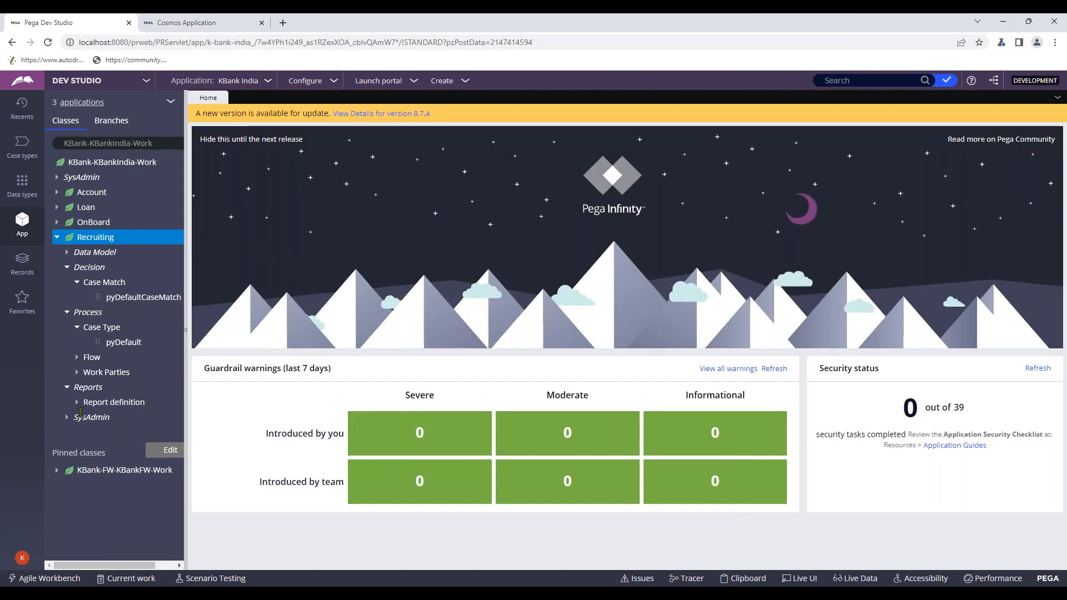
- Open the KBankAdmin operator's own record at its Work routing settings
{"action": "left_click", "coordinate": [22, 557]}
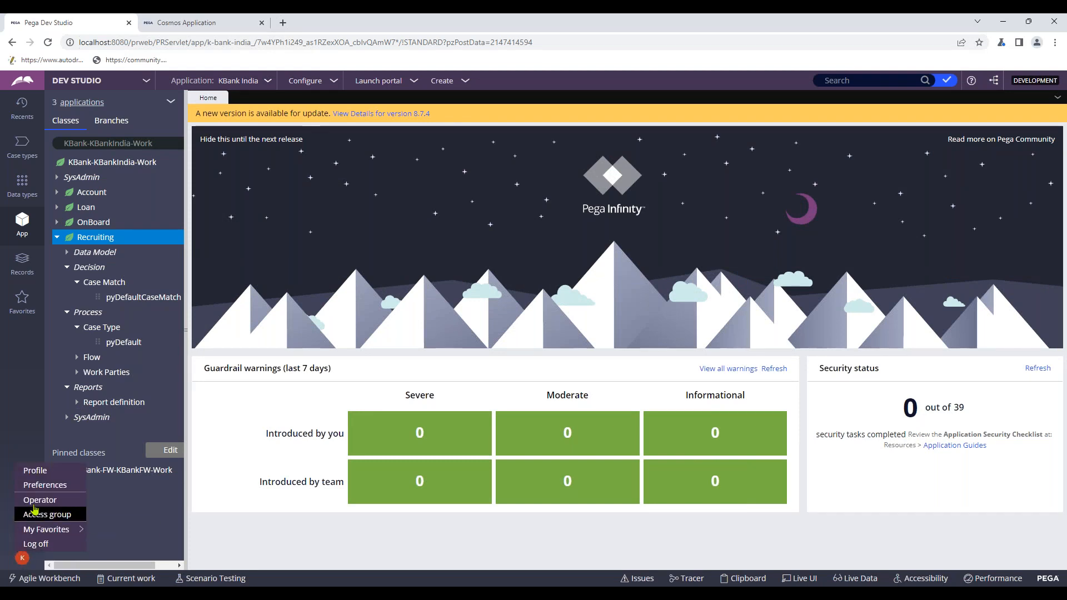
{"action": "left_click", "coordinate": [34, 501]}
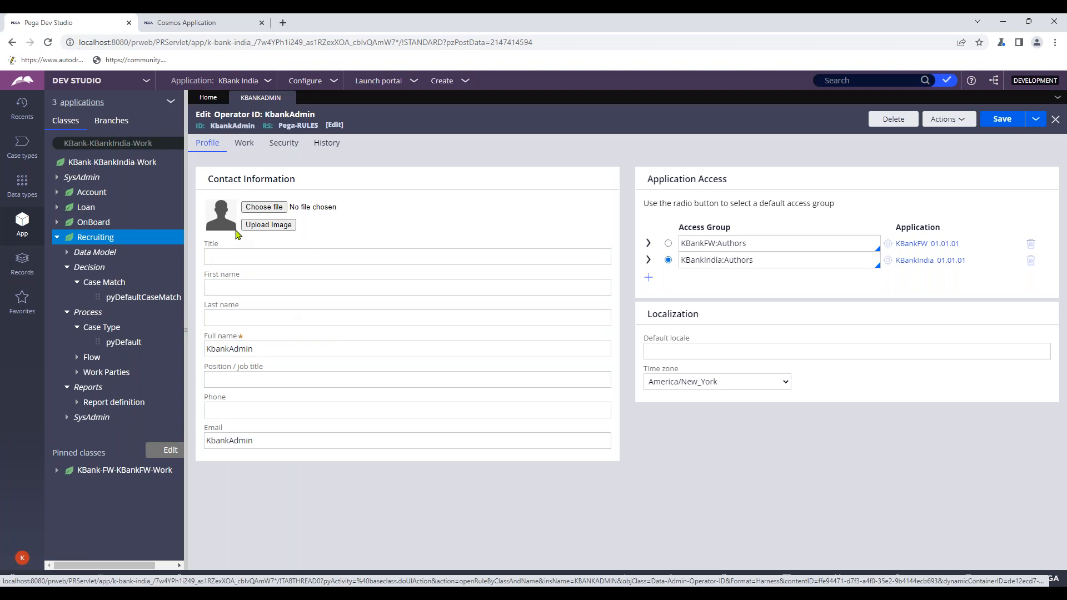
{"action": "left_click", "coordinate": [243, 143]}
- Point out the organizational unit entry and open the organization chart
{"action": "left_click_drag", "start_coordinate": [210, 203], "coordinate": [292, 204]}
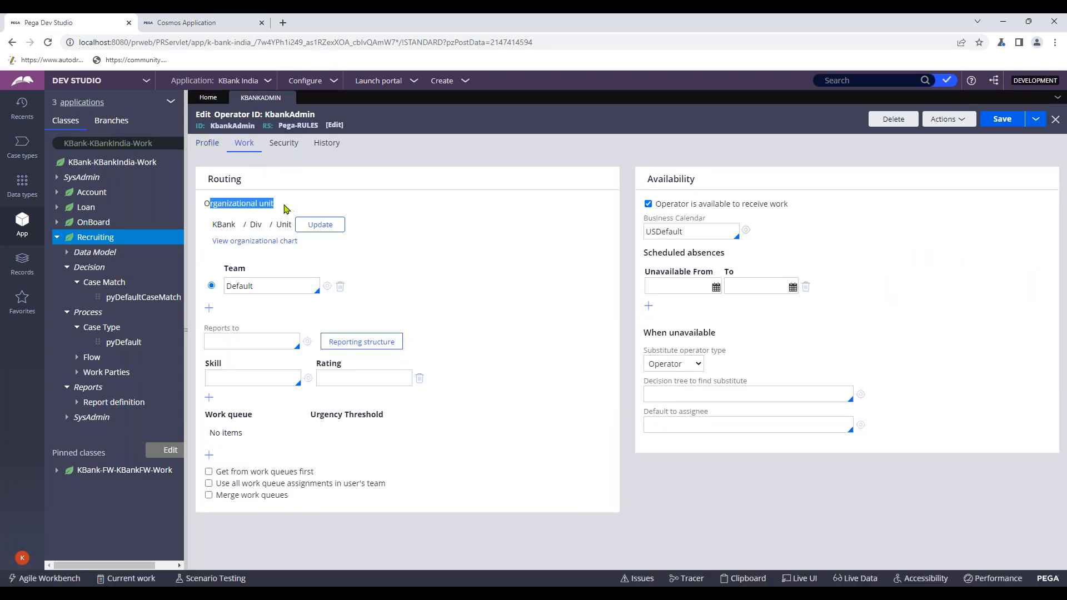
{"action": "left_click", "coordinate": [284, 205]}
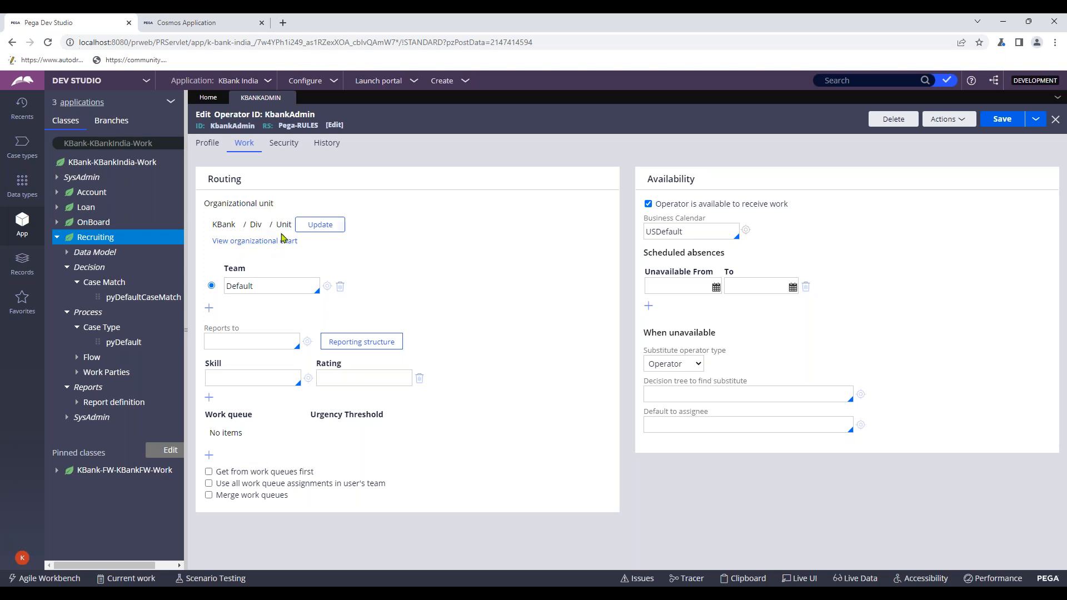
{"action": "left_click", "coordinate": [277, 241]}
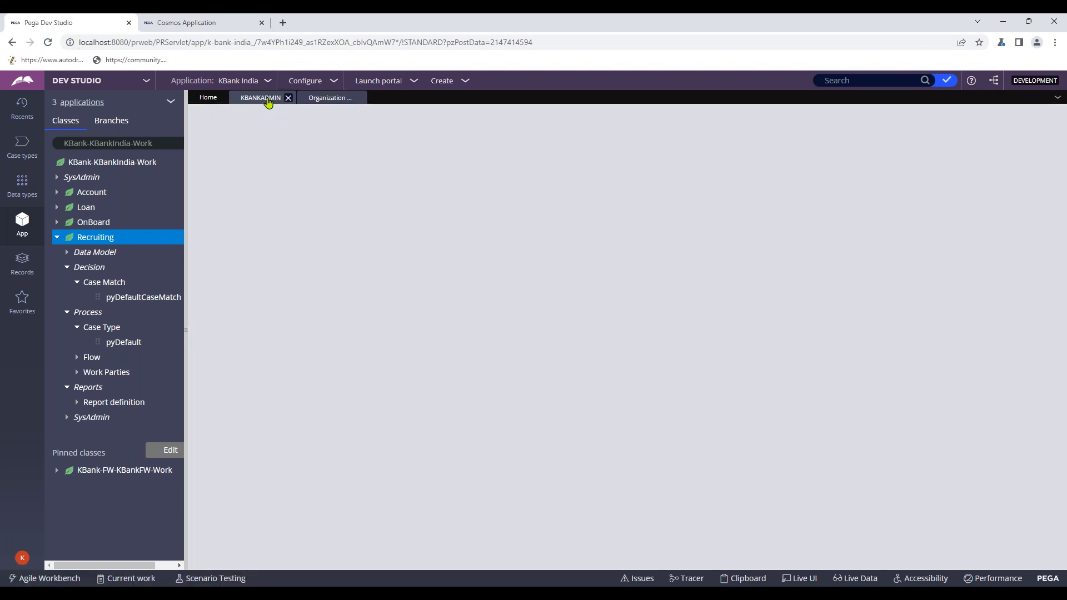
- Look over the KBank organization chart, then return to the KBankAdmin operator record
{"action": "left_click", "coordinate": [267, 102]}
{"action": "left_click", "coordinate": [331, 97]}
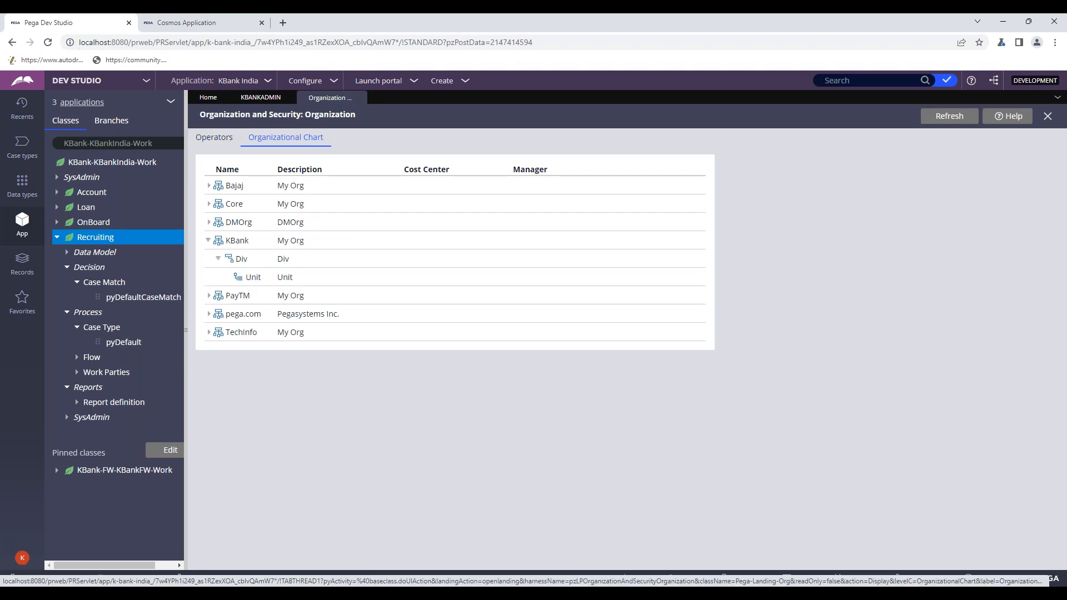
{"action": "left_click", "coordinate": [228, 142]}
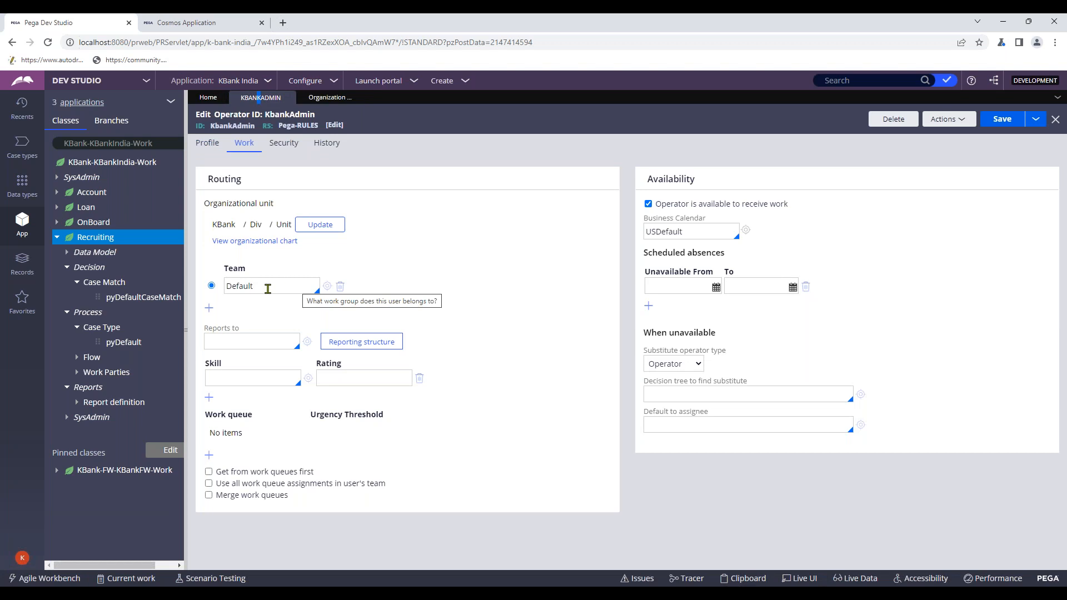
- Cancel the organizational unit editor leaving KBank / Div / Unit, then view the Profile
{"action": "left_click", "coordinate": [317, 225]}
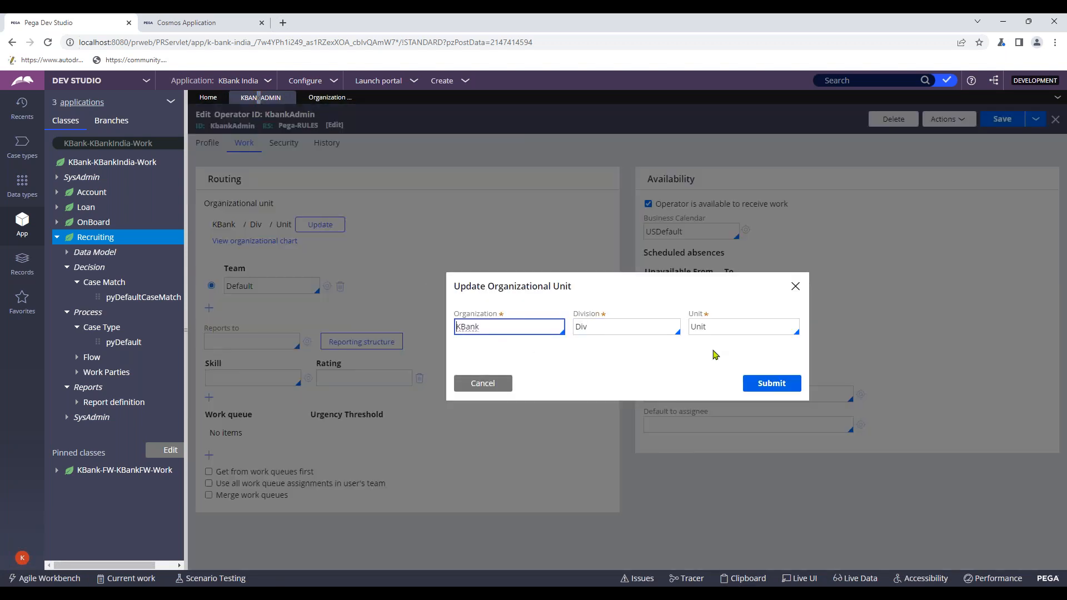
{"action": "left_click", "coordinate": [497, 386]}
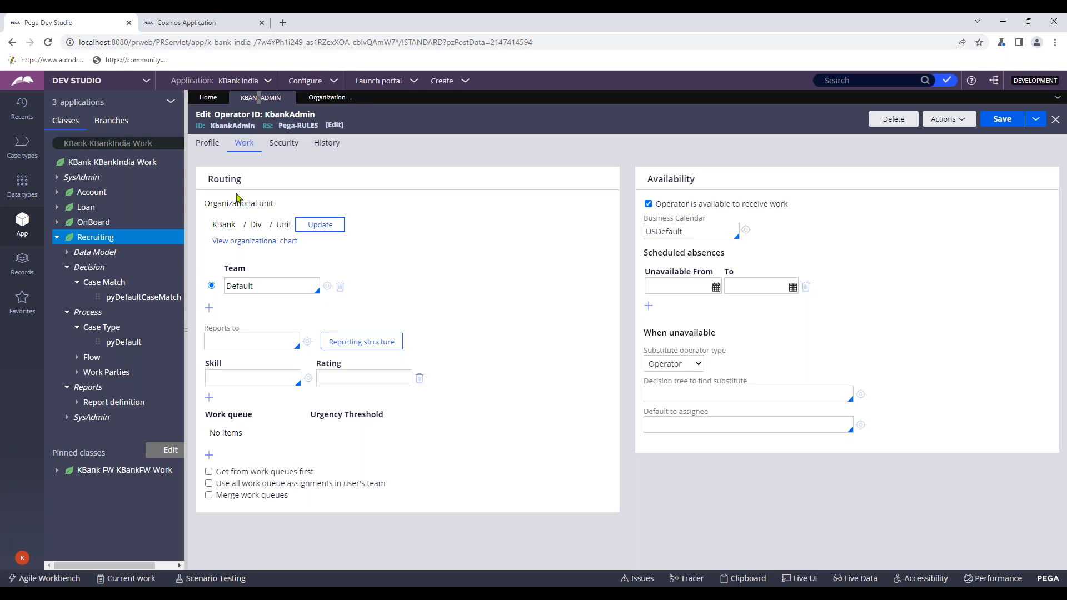
{"action": "left_click", "coordinate": [214, 144]}
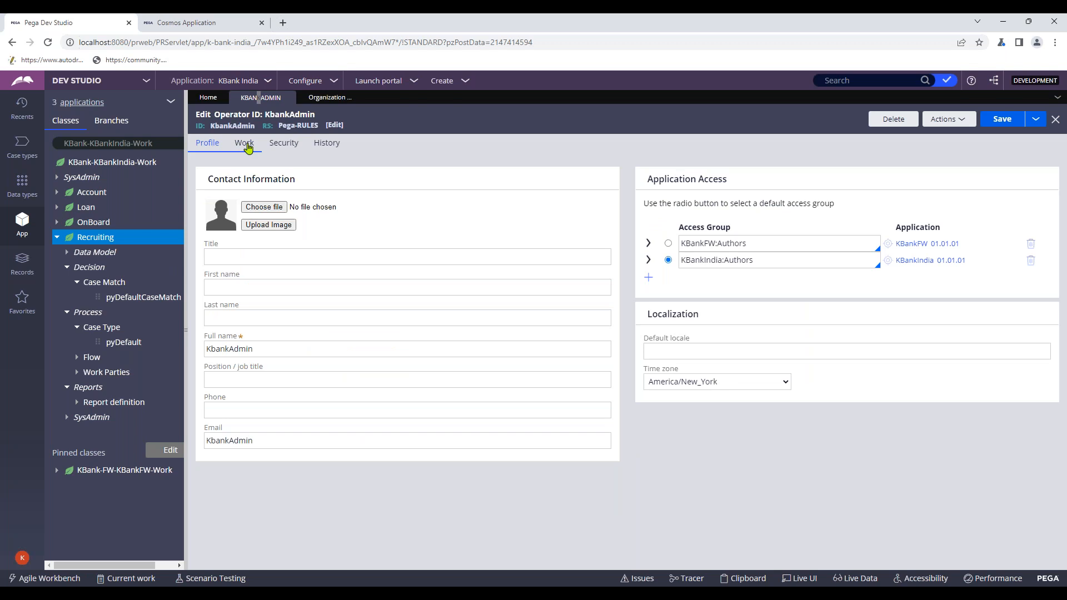
- Delete the Default team value on the Work tab and start typing the new team name
{"action": "left_click", "coordinate": [246, 145]}
{"action": "double_click", "coordinate": [243, 286]}
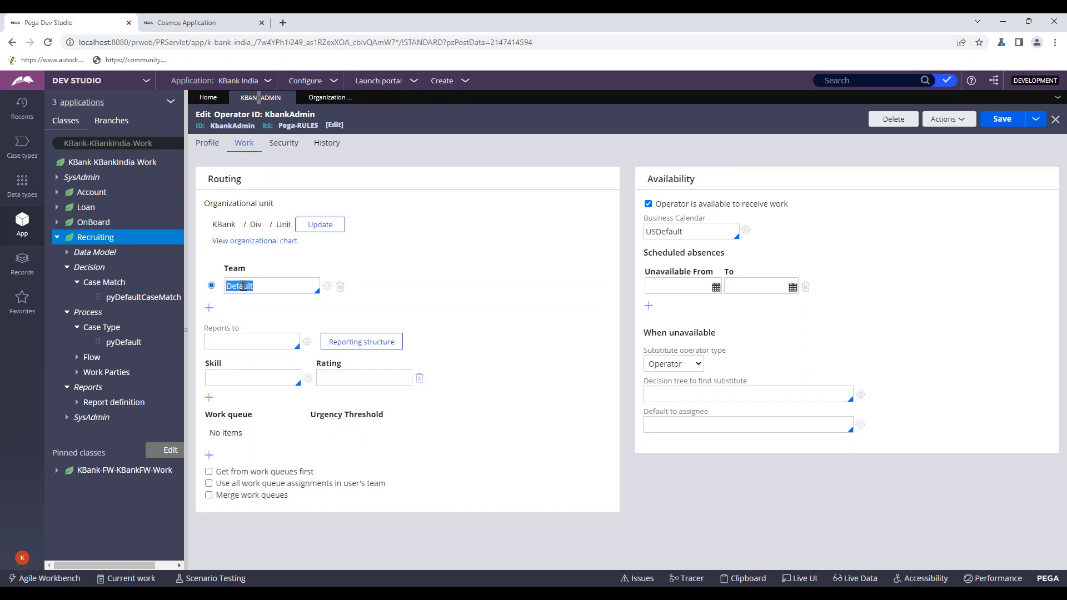
{"action": "key", "text": "BackSpace"}
{"action": "left_click", "coordinate": [255, 289]}
{"action": "type", "text": "n"}
{"action": "type", "text": "Re"}
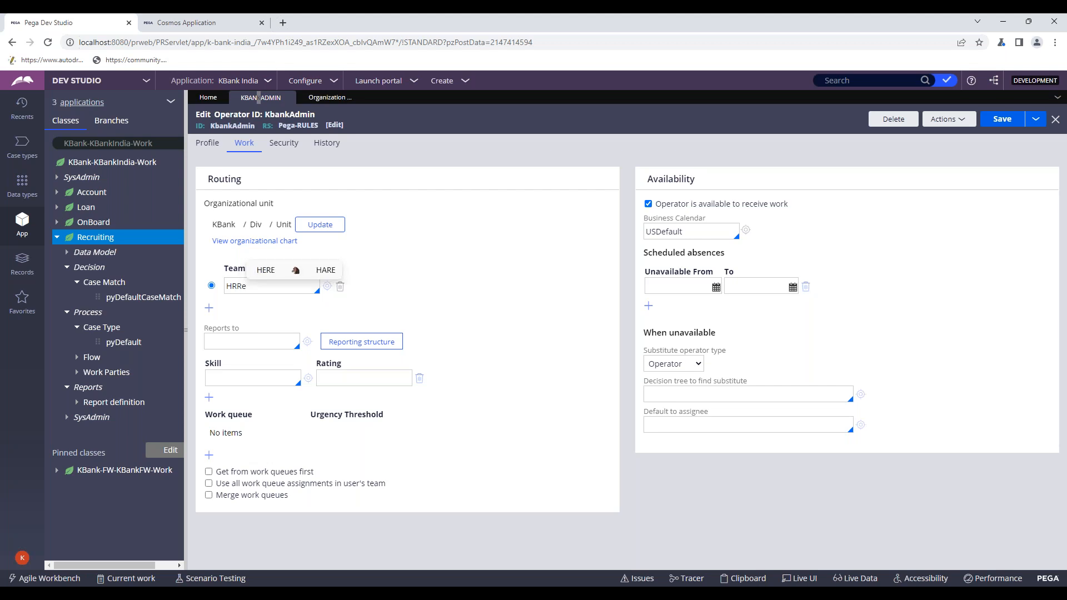
{"action": "type", "text": "cruing"}
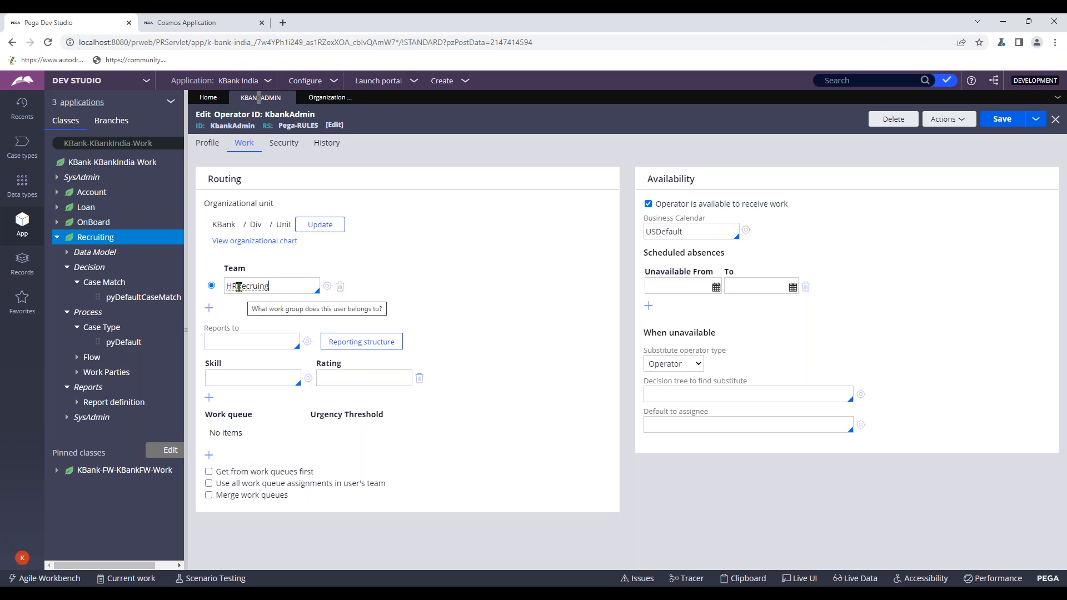
- Fix the spelling using suggestions so the team reads HRRecruiting
{"action": "left_click", "coordinate": [239, 286]}
{"action": "right_click", "coordinate": [259, 287]}
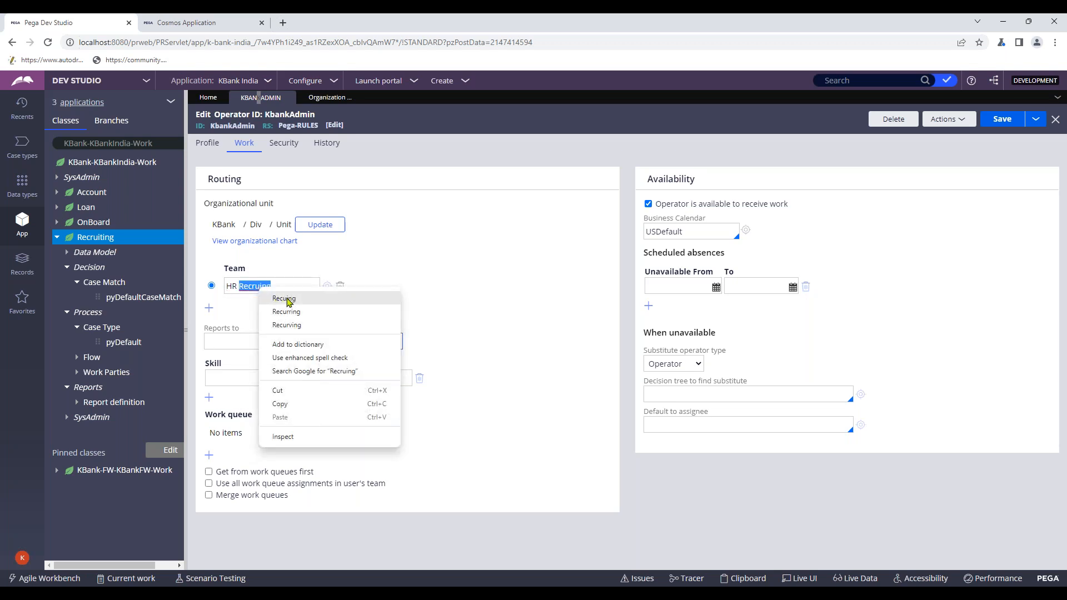
{"action": "left_click", "coordinate": [238, 312]}
{"action": "left_click", "coordinate": [260, 287]}
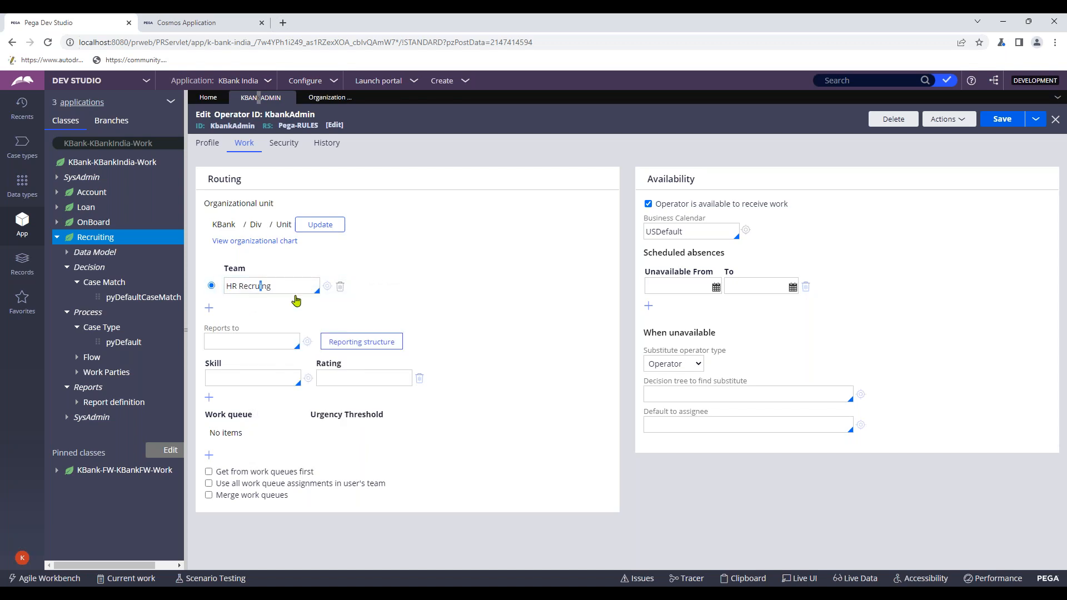
{"action": "type", "text": "t"}
{"action": "right_click", "coordinate": [247, 286]}
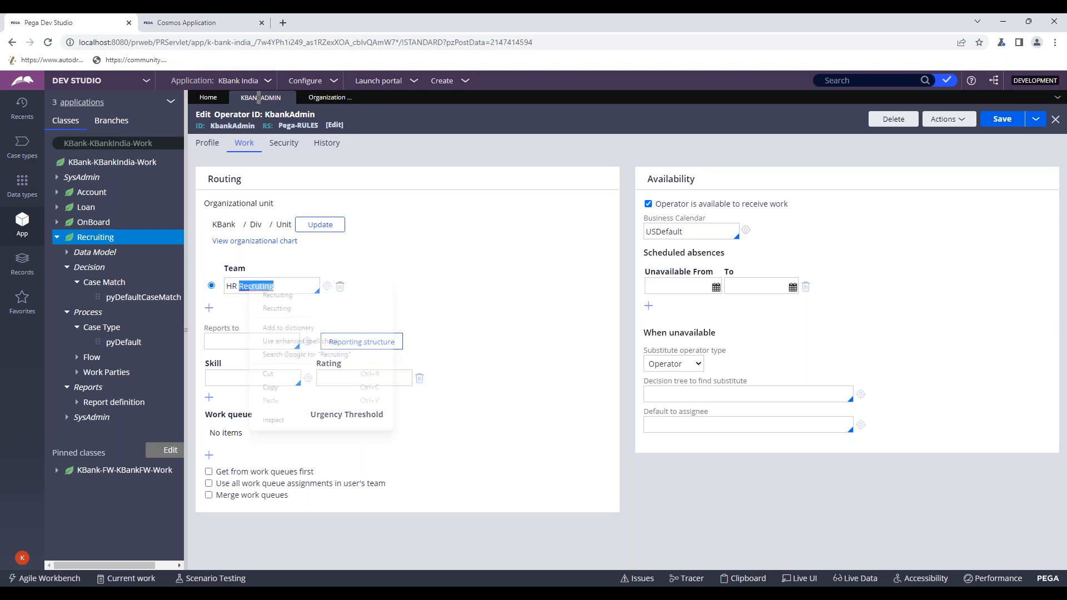
{"action": "left_click", "coordinate": [300, 295]}
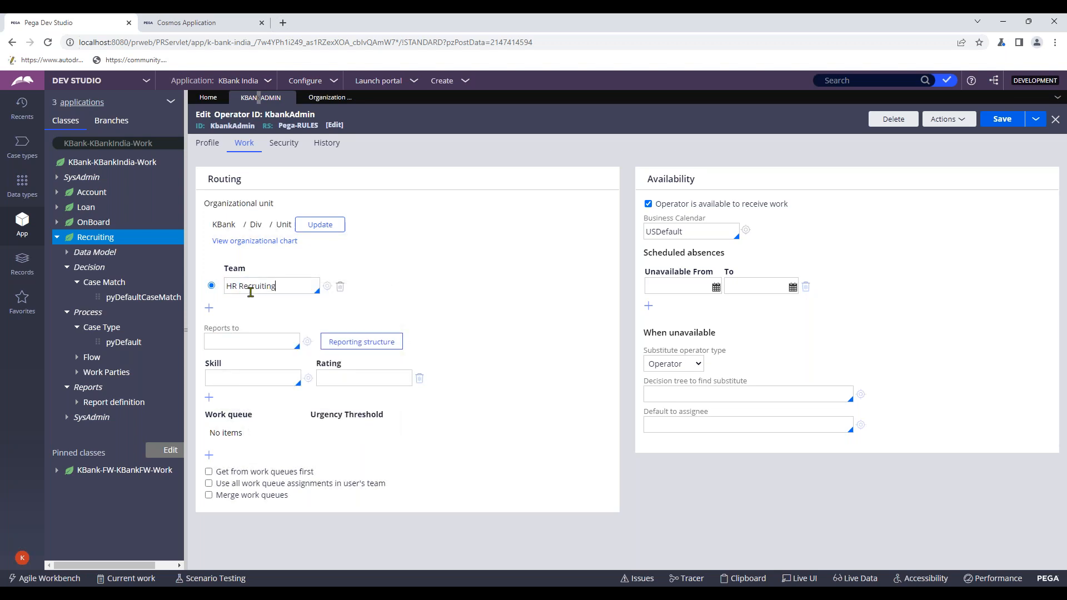
{"action": "key", "text": "BackSpace"}
- Create the HRRecruiting work group from the Team field and open its record
{"action": "left_click", "coordinate": [328, 287]}
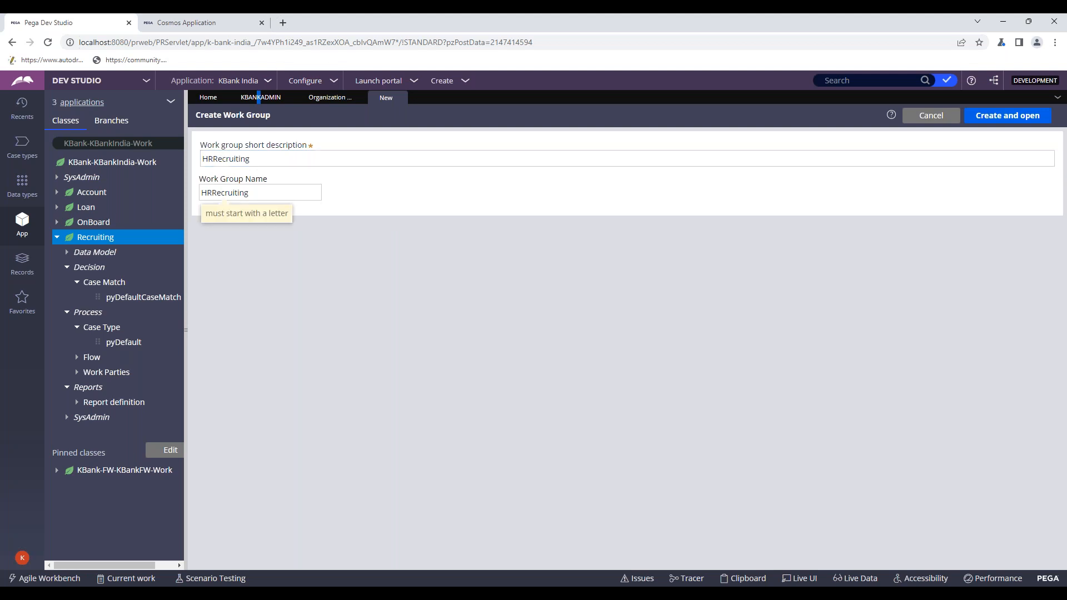
{"action": "left_click", "coordinate": [991, 114]}
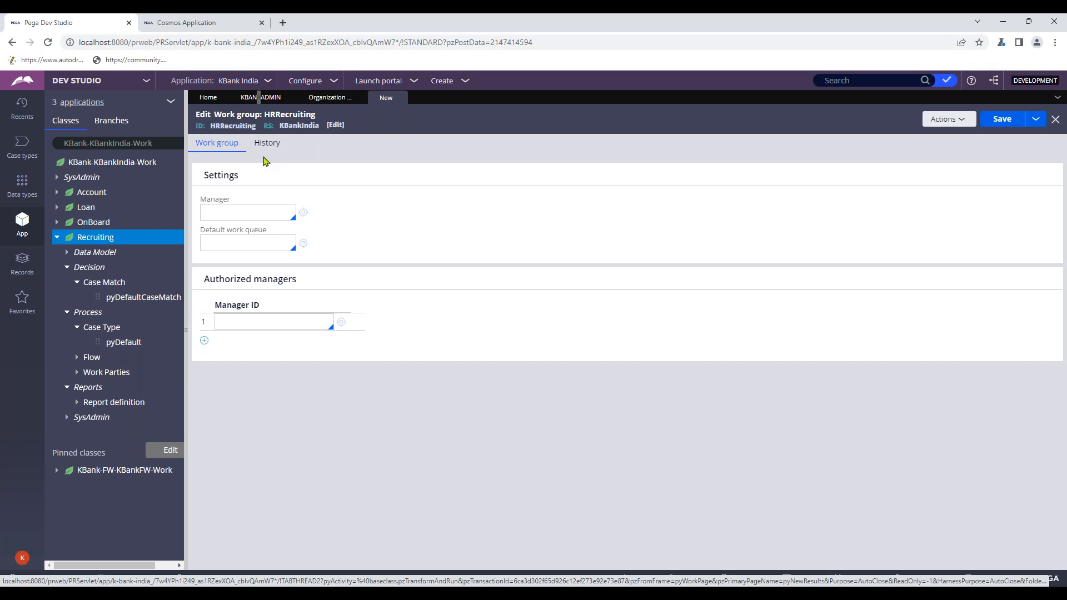
- Enter HRManager as the HRRecruiting work group's manager
{"action": "left_click", "coordinate": [330, 97]}
{"action": "left_click", "coordinate": [384, 99]}
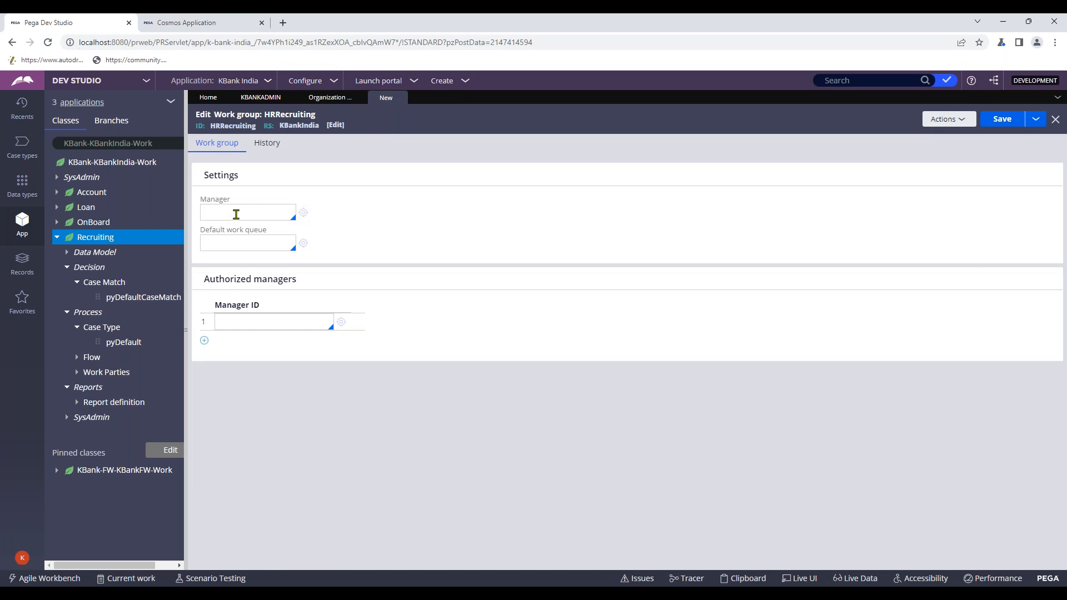
{"action": "left_click", "coordinate": [236, 214]}
{"action": "type", "text": "HRM"}
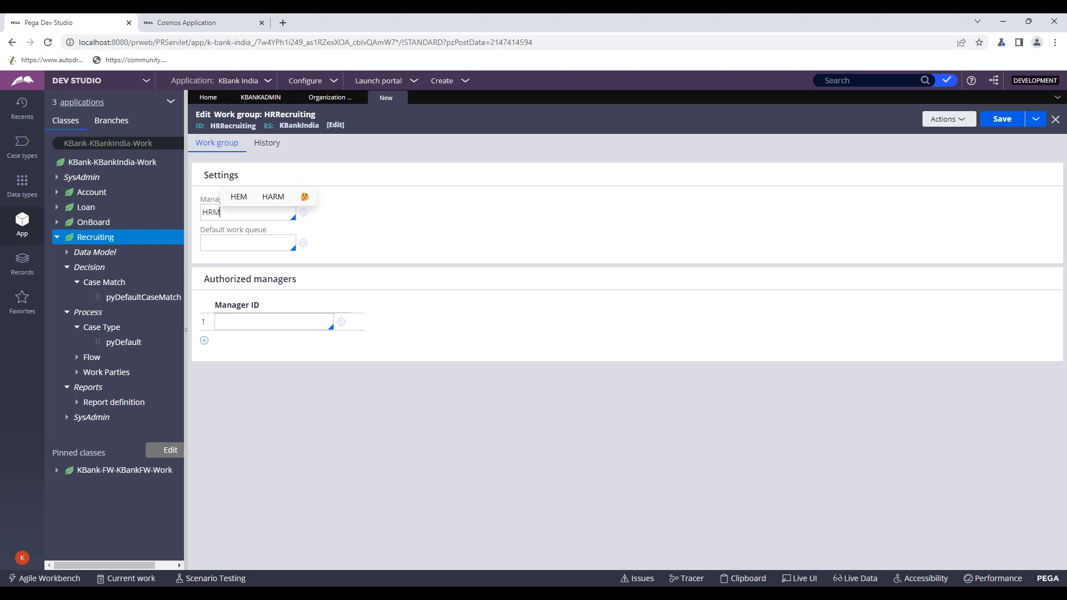
{"action": "type", "text": "anager"}
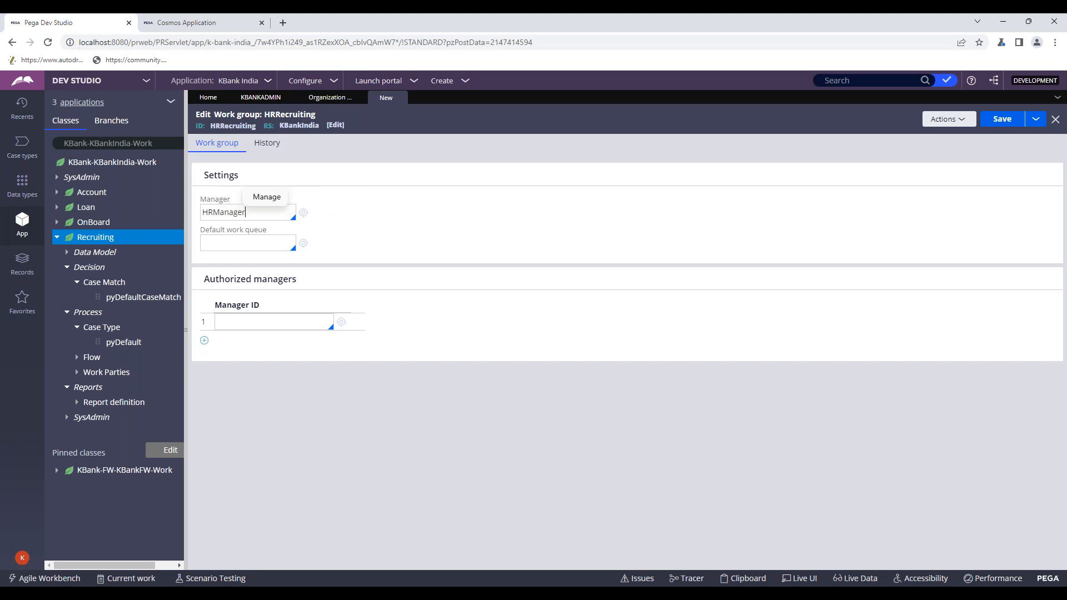
- Choose default@KBank as the default work queue and save the work group
{"action": "left_click", "coordinate": [236, 245]}
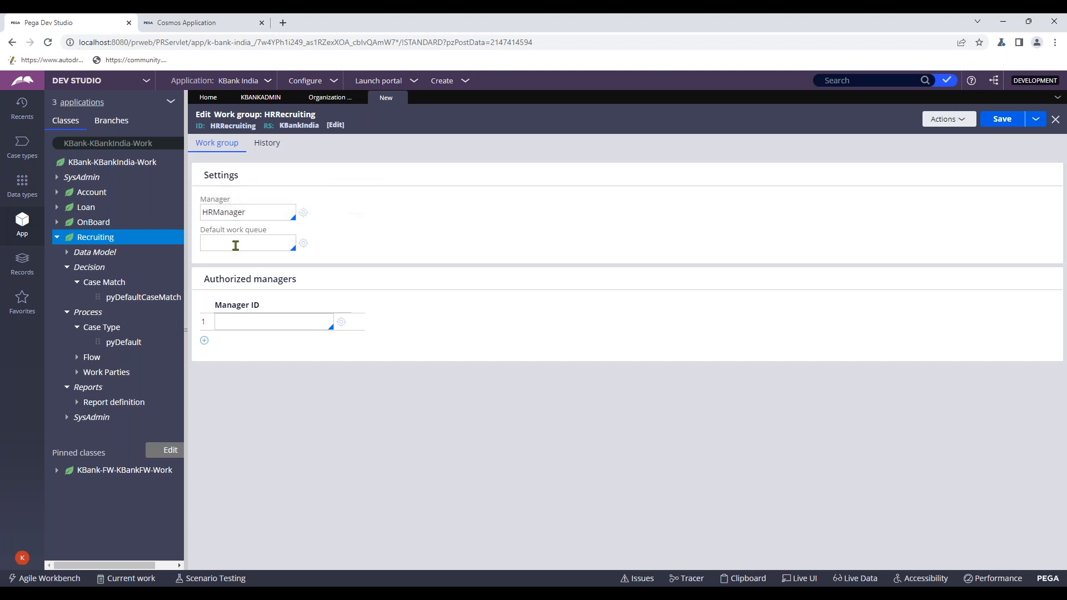
{"action": "type", "text": "def"}
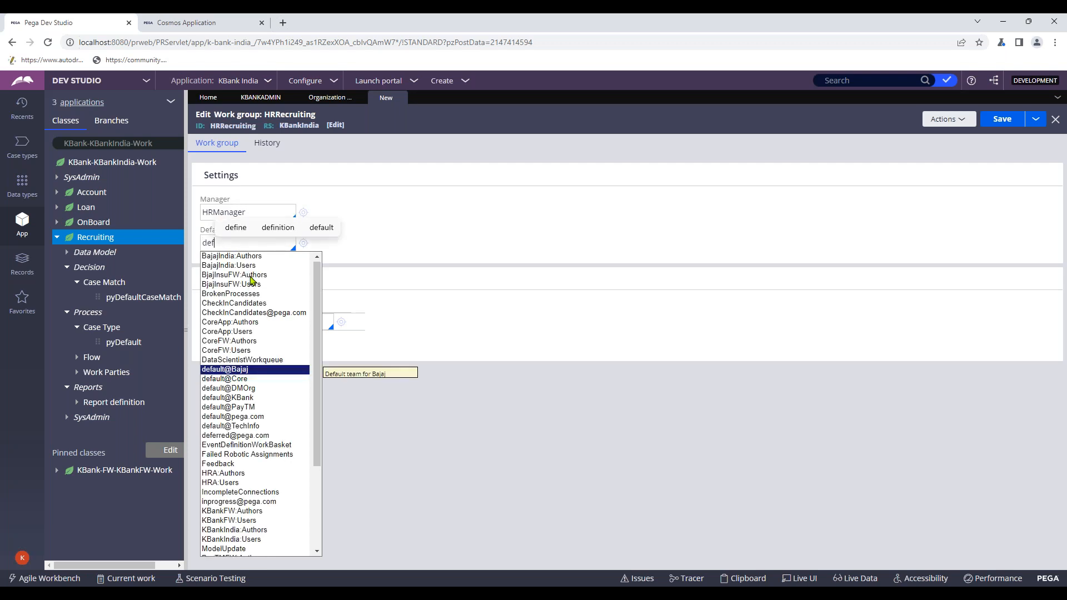
{"action": "key", "text": "Down"}
{"action": "key", "text": "Down"}
{"action": "key", "text": "Down"}
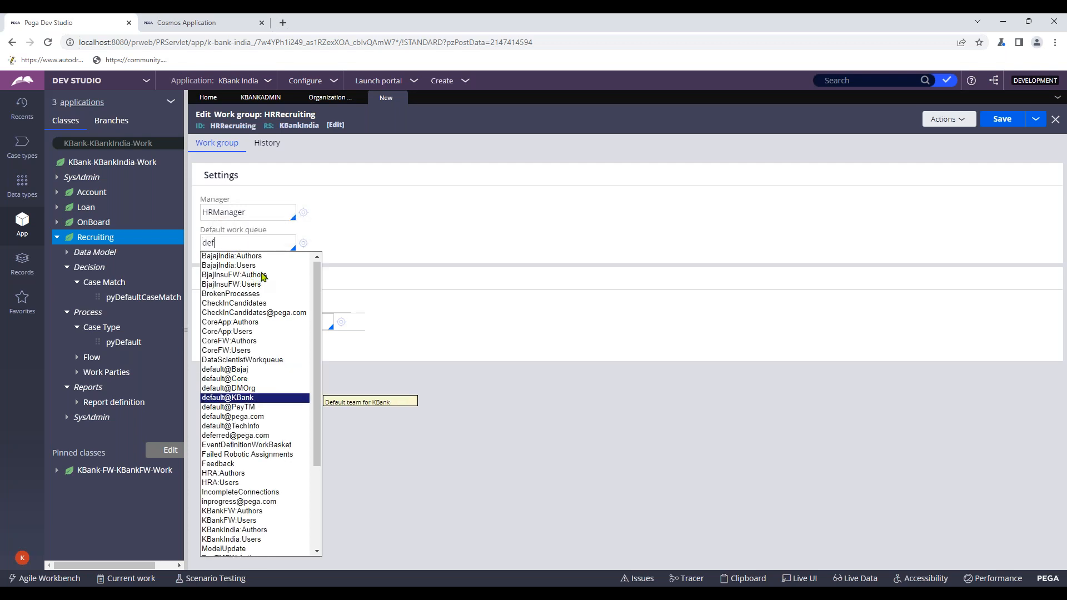
{"action": "key", "text": "Return"}
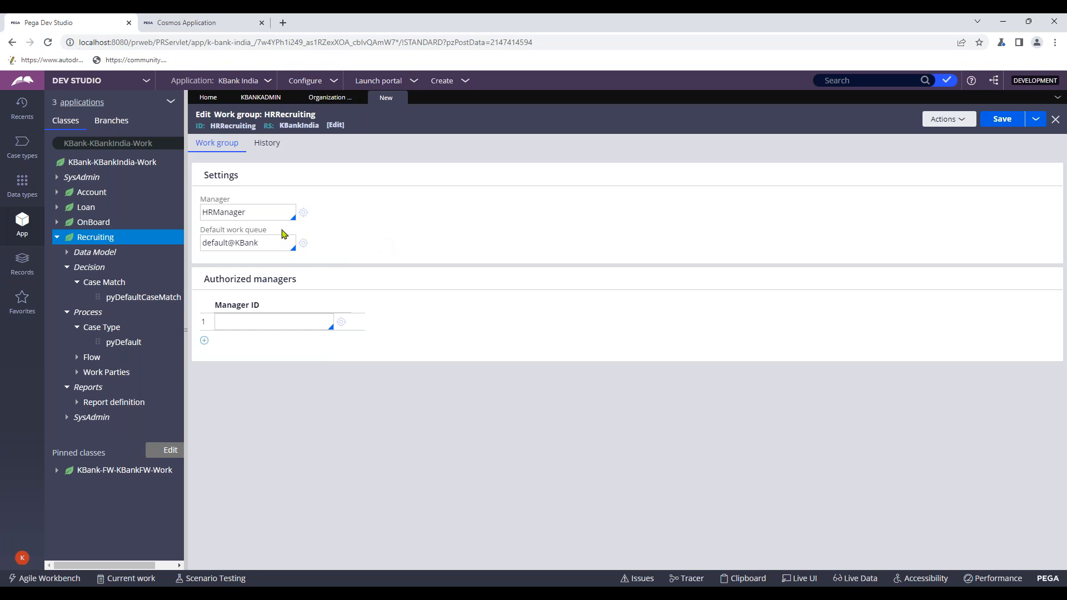
{"action": "left_click", "coordinate": [266, 143]}
{"action": "left_click", "coordinate": [235, 147]}
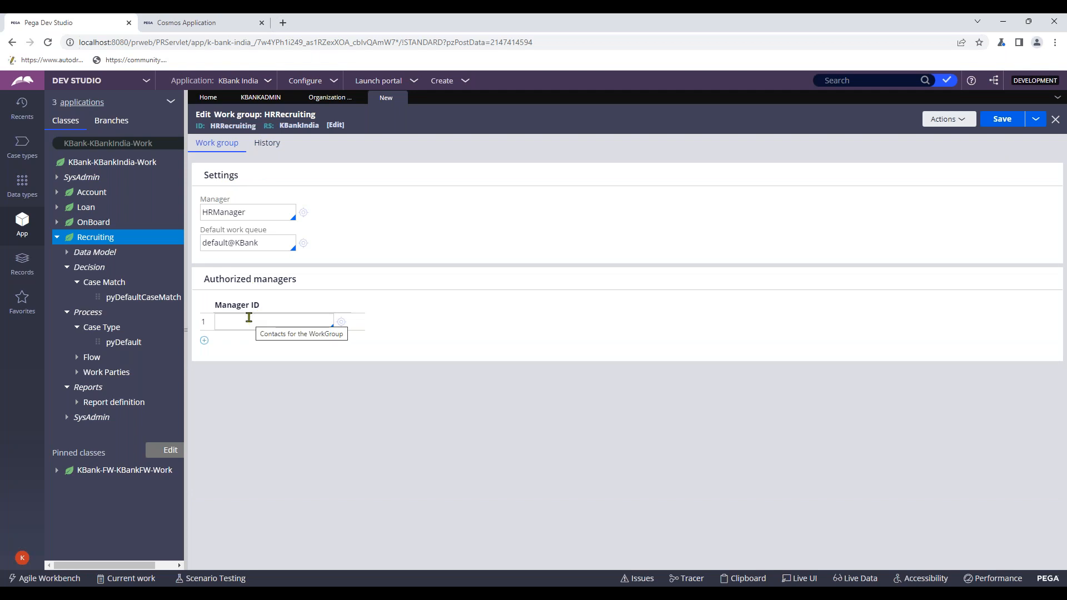
{"action": "left_click", "coordinate": [999, 120]}
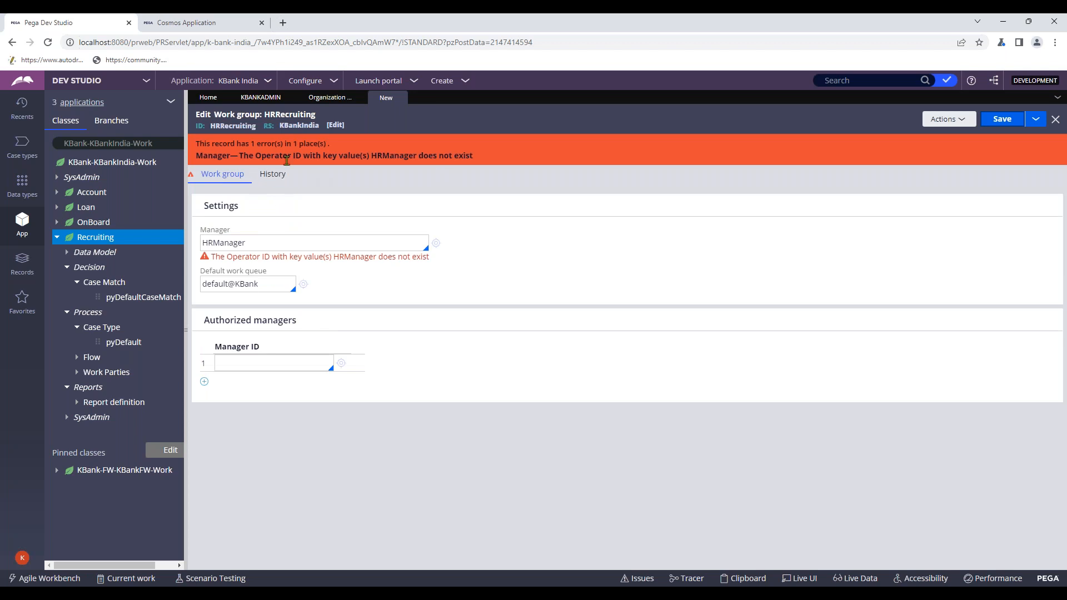
- Create a new HRManager operator ID from the Manager field and open its record
{"action": "left_click_drag", "start_coordinate": [262, 240], "coordinate": [183, 248]}
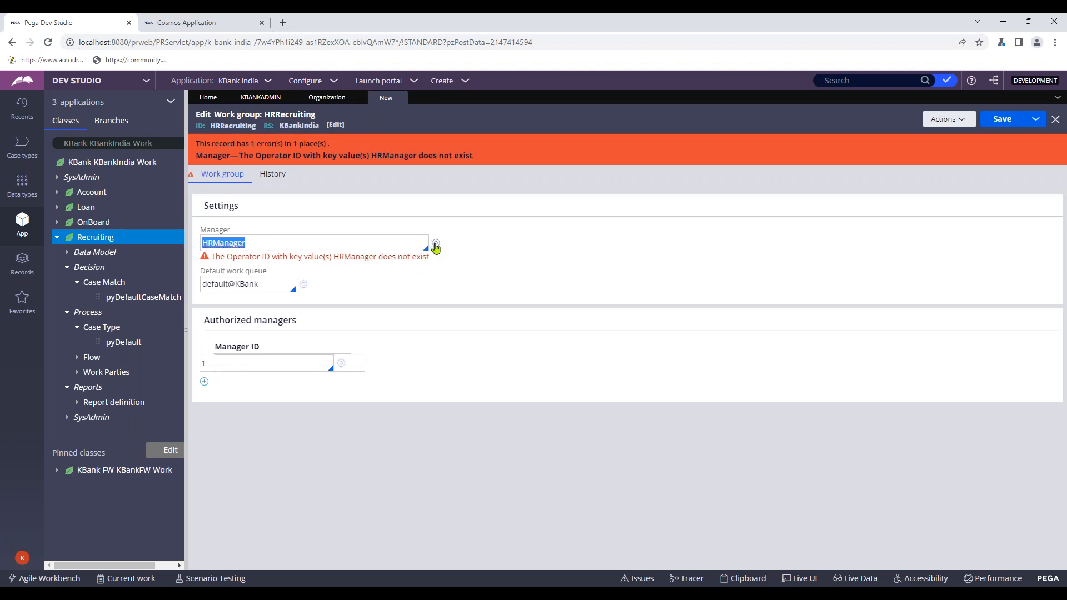
{"action": "left_click", "coordinate": [436, 243]}
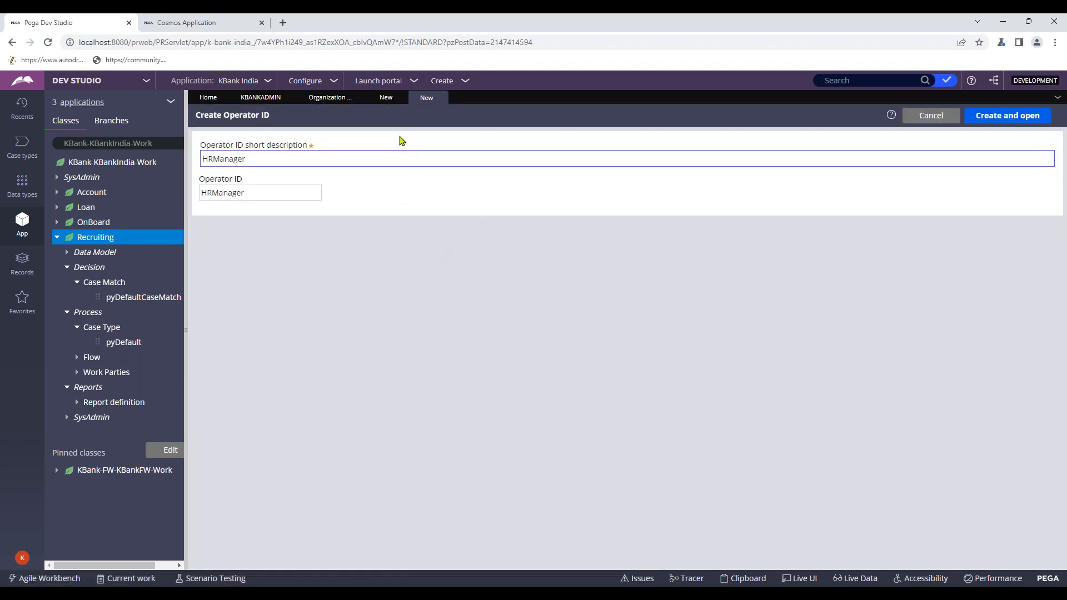
{"action": "left_click", "coordinate": [385, 99]}
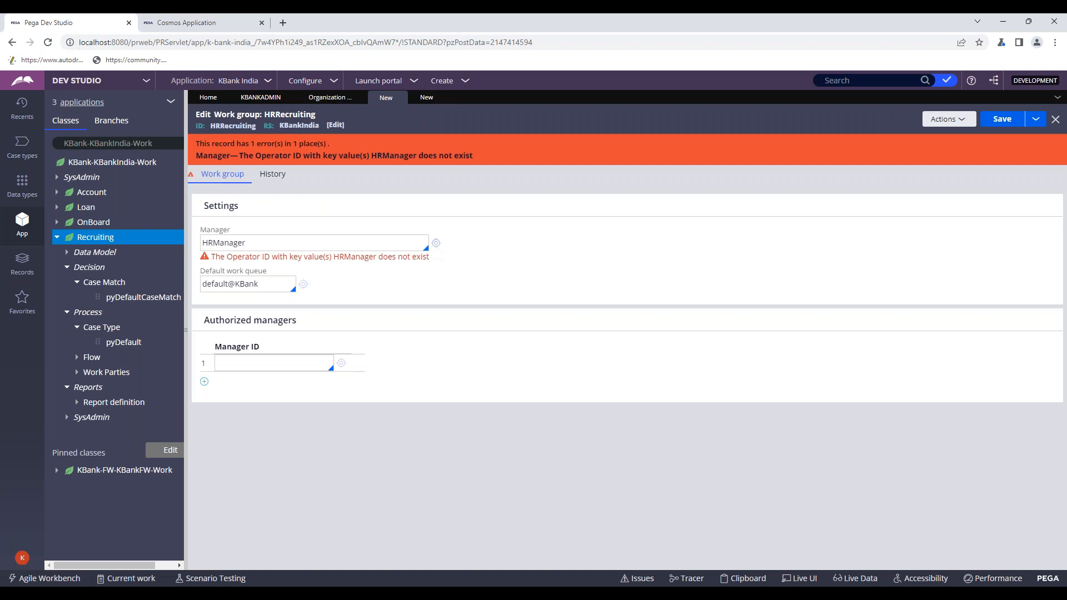
{"action": "left_click", "coordinate": [427, 98]}
{"action": "left_click", "coordinate": [974, 115]}
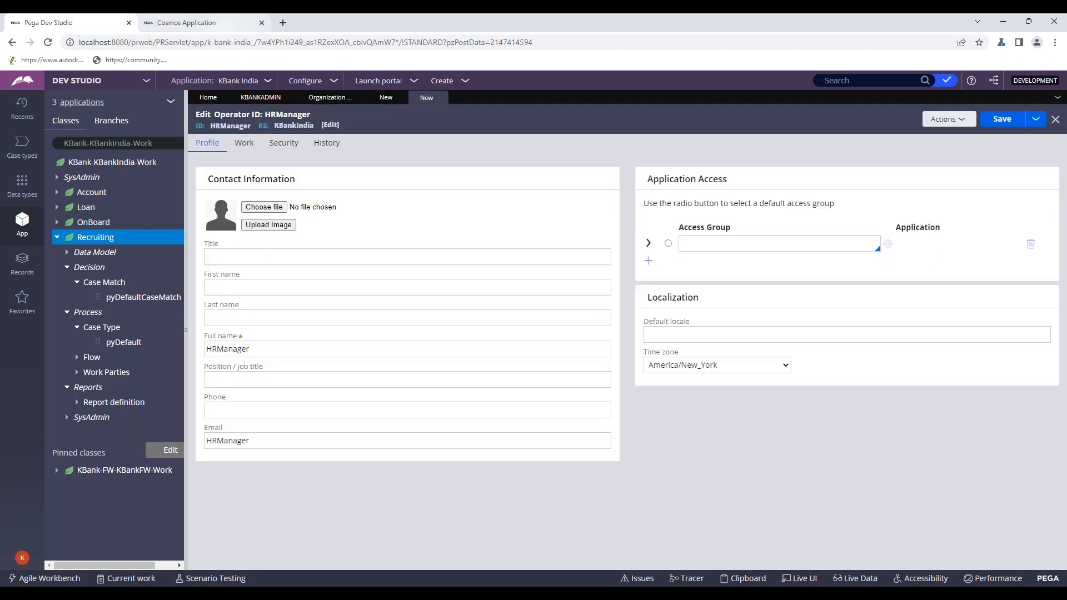
- Set HRManager's organizational unit to organization KBank, division Div, unit Unit
{"action": "left_click", "coordinate": [253, 145]}
{"action": "left_click", "coordinate": [373, 224]}
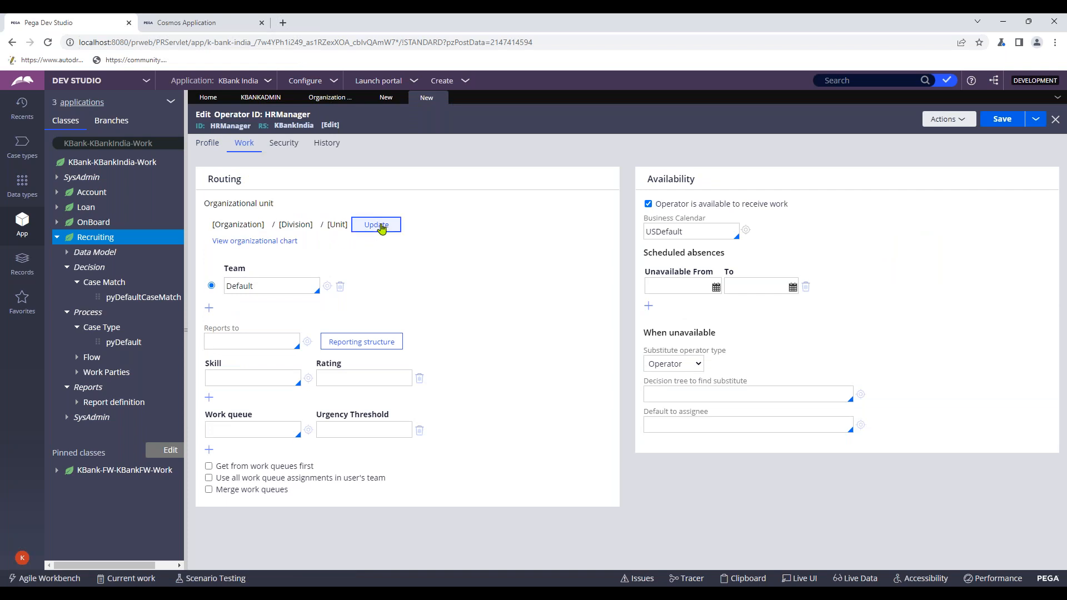
{"action": "left_click", "coordinate": [482, 329]}
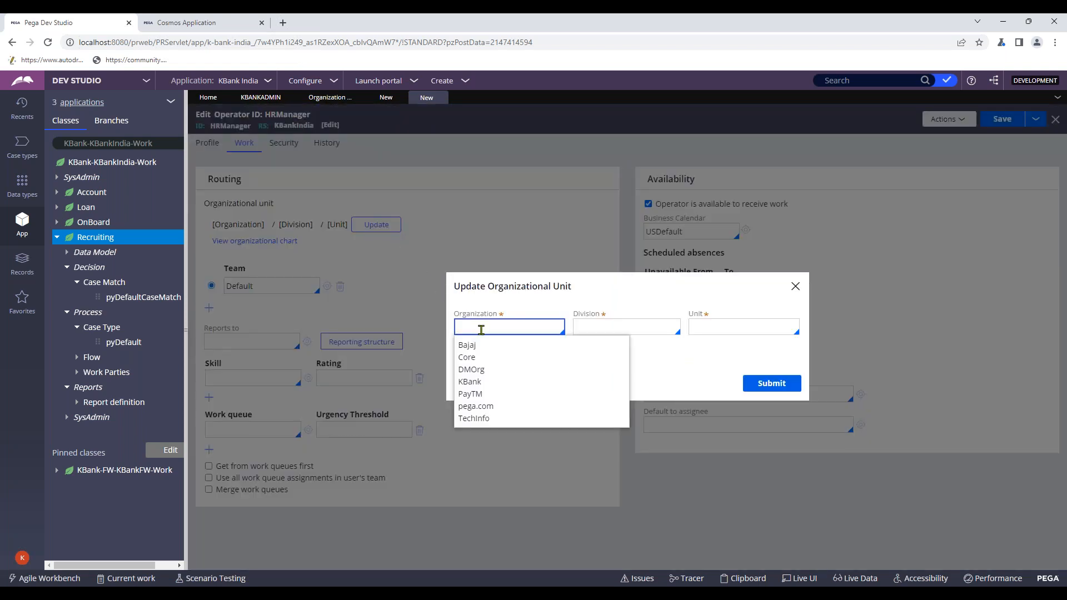
{"action": "left_click", "coordinate": [478, 381]}
{"action": "left_click", "coordinate": [596, 326]}
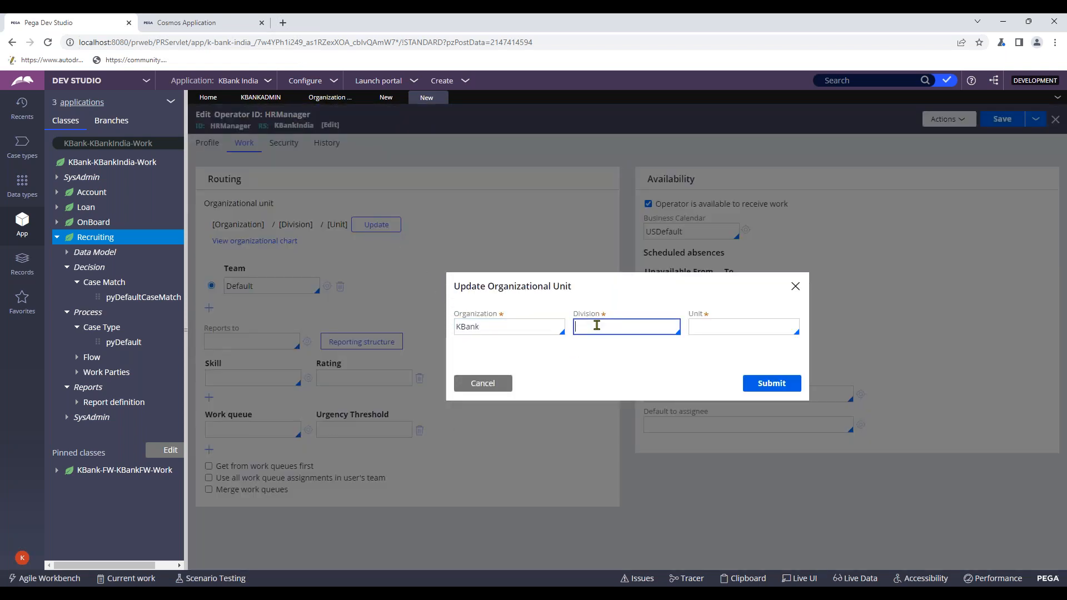
{"action": "left_click", "coordinate": [593, 350]}
{"action": "left_click", "coordinate": [712, 327]}
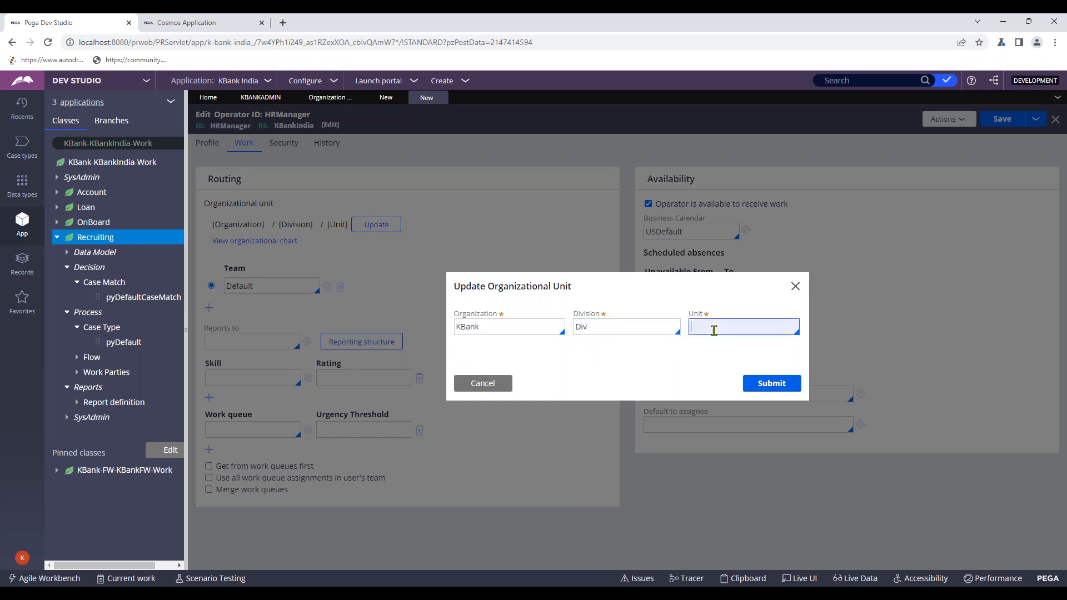
{"action": "left_click", "coordinate": [722, 347]}
{"action": "left_click", "coordinate": [769, 383]}
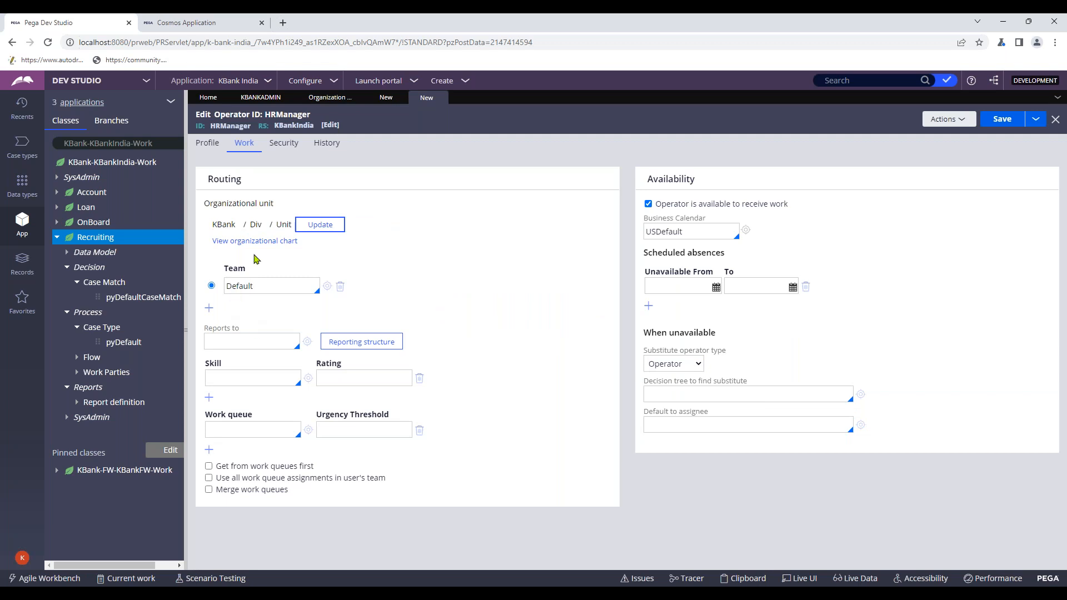
{"action": "left_click", "coordinate": [286, 144]}
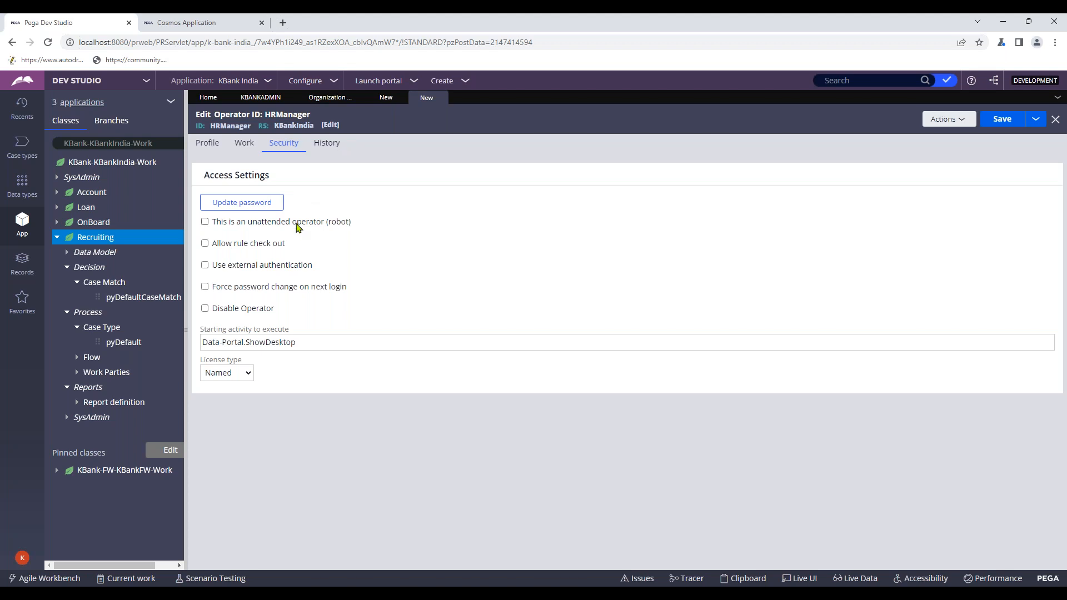
- Enter and confirm a new login password for the HRManager operator
{"action": "left_click", "coordinate": [207, 146]}
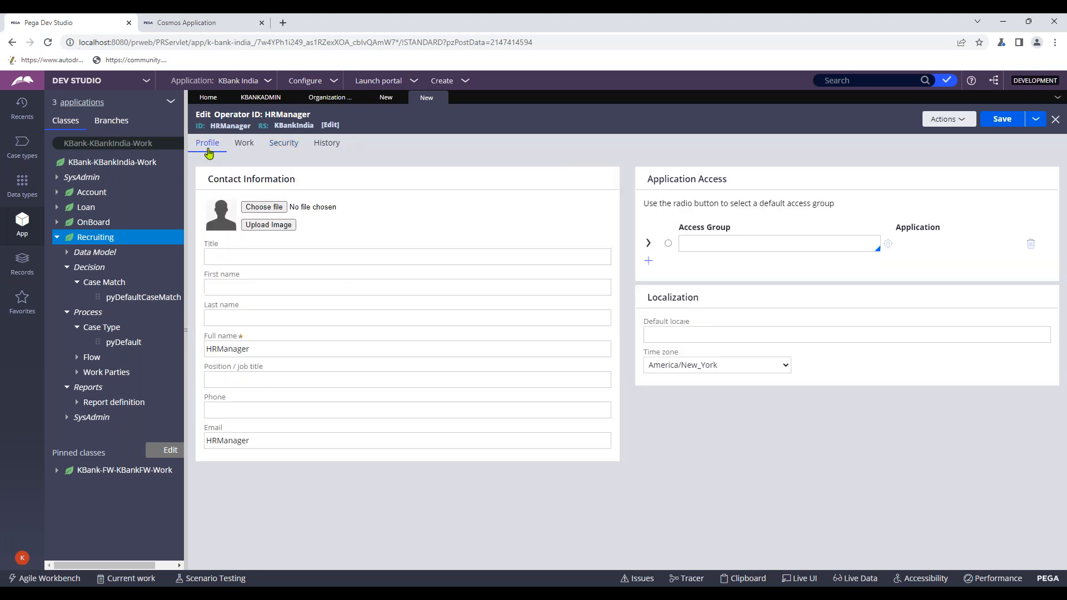
{"action": "left_click", "coordinate": [279, 146]}
{"action": "left_click", "coordinate": [252, 203]}
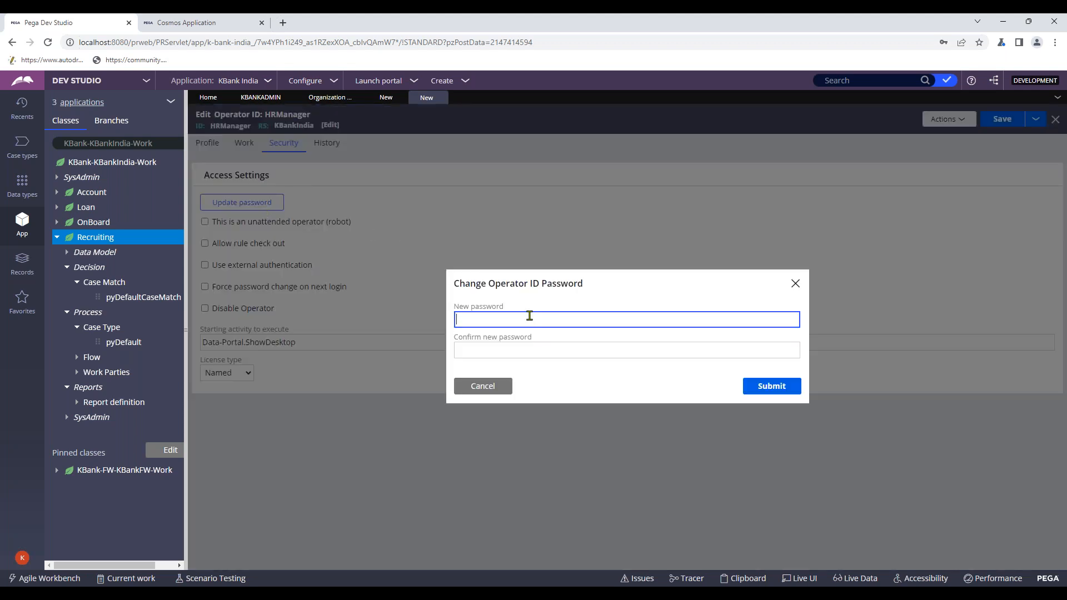
{"action": "type", "text": "•••••"}
{"action": "left_click", "coordinate": [498, 346]}
{"action": "type", "text": "•••"}
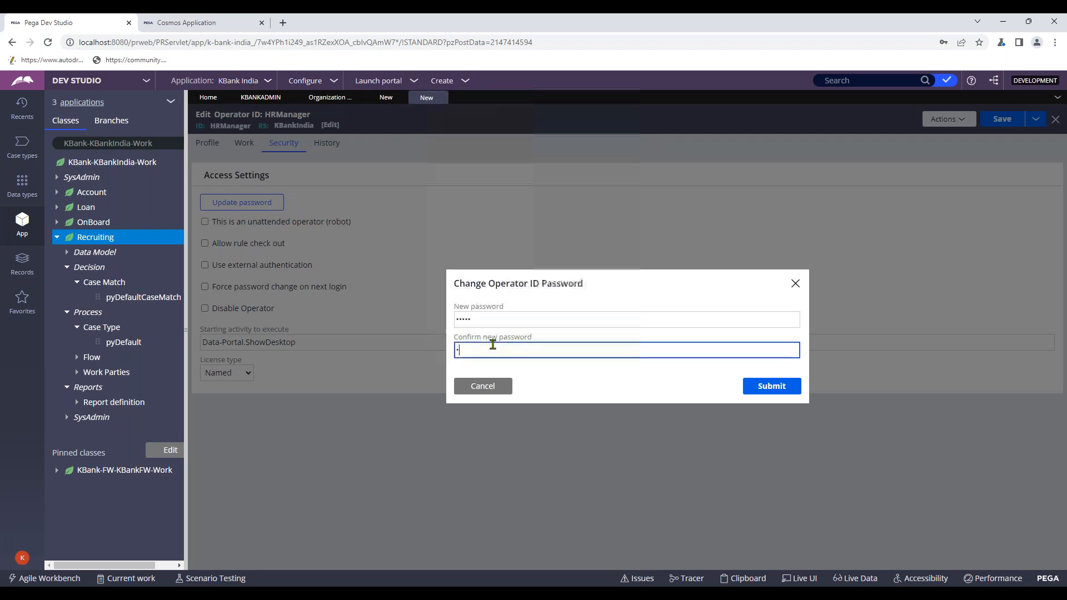
{"action": "type", "text": "••"}
{"action": "left_click", "coordinate": [744, 388]}
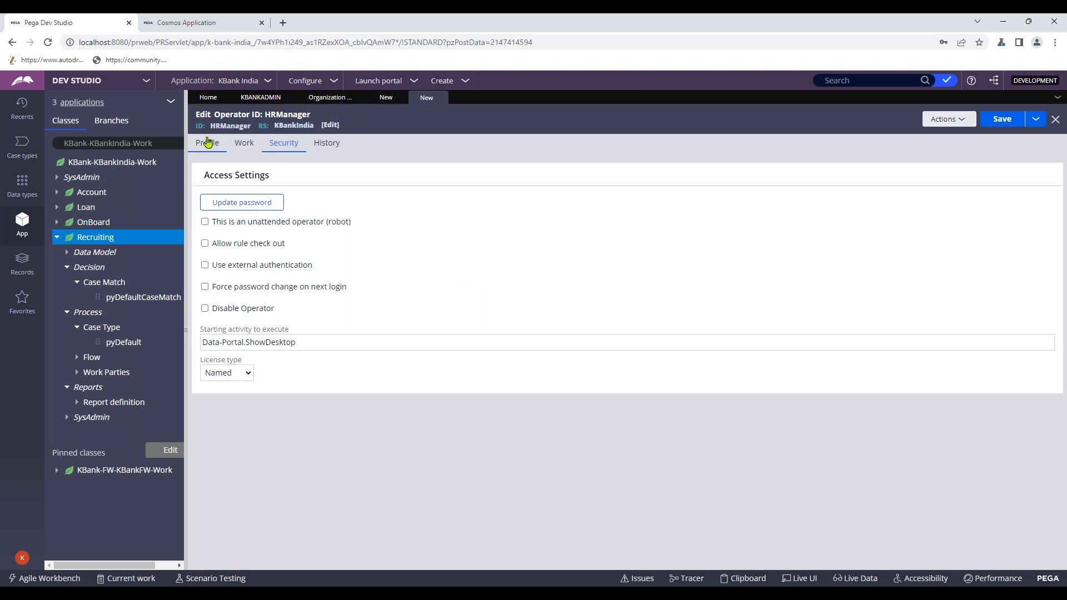
{"action": "left_click", "coordinate": [207, 142]}
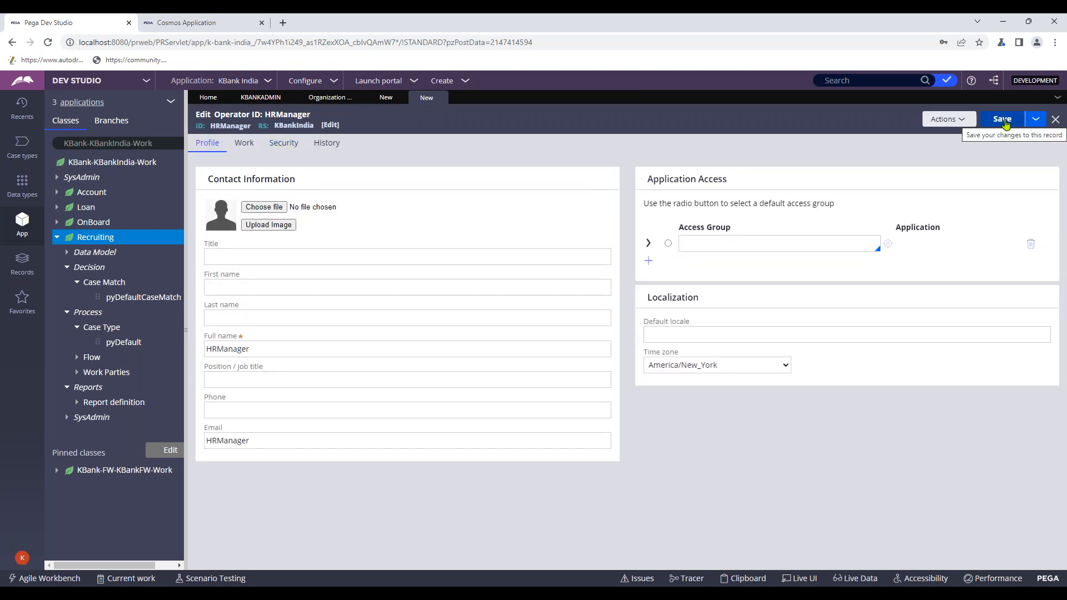
- Make KBankFW:Users HRManager's default access group and save the operator record
{"action": "left_click", "coordinate": [666, 244]}
{"action": "left_click", "coordinate": [694, 243]}
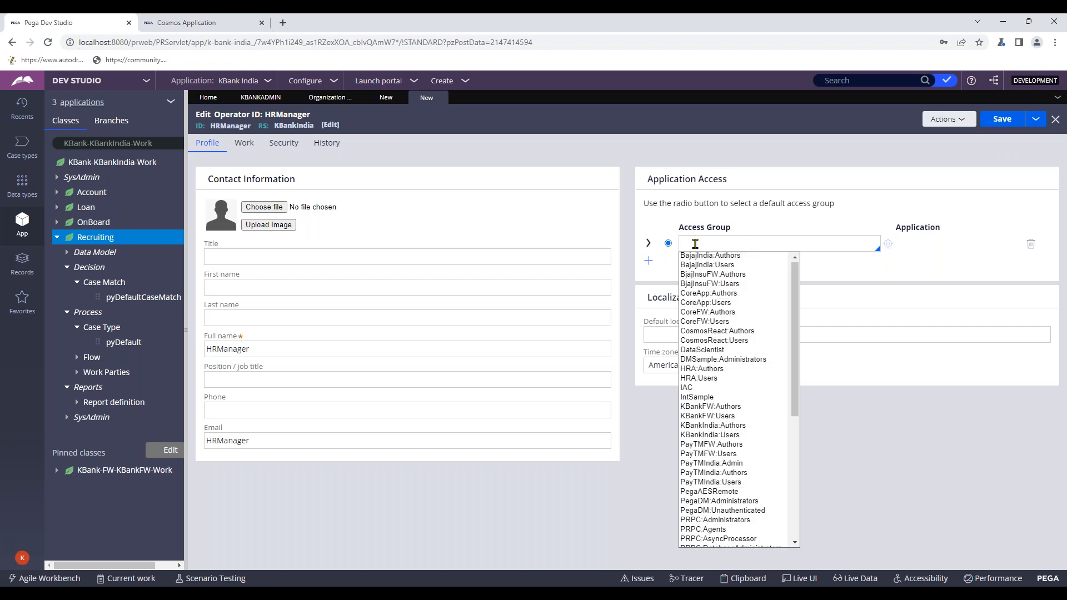
{"action": "type", "text": "k"}
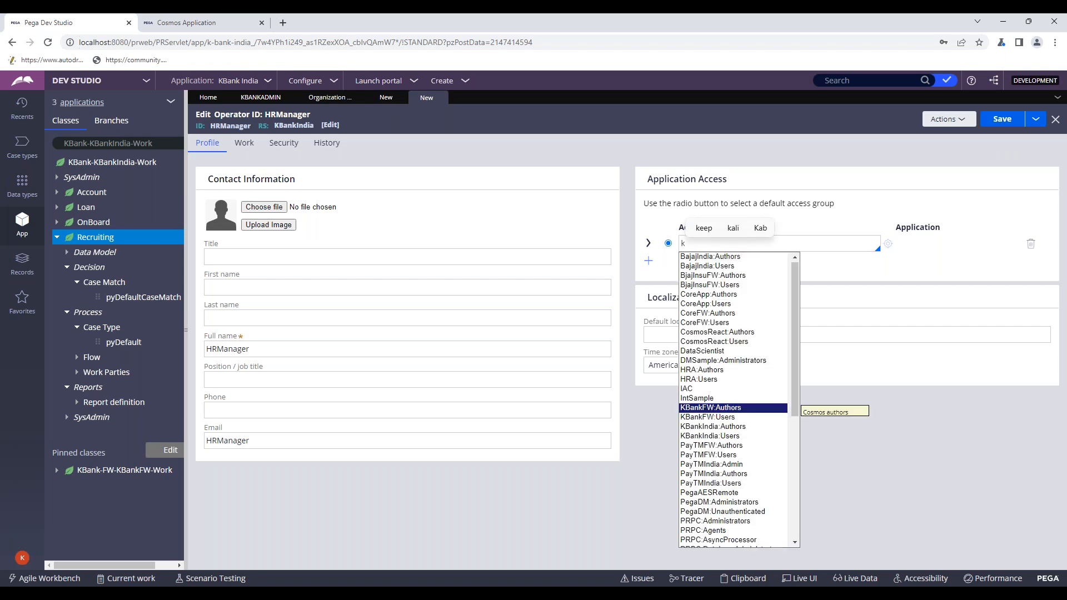
{"action": "key", "text": "Down"}
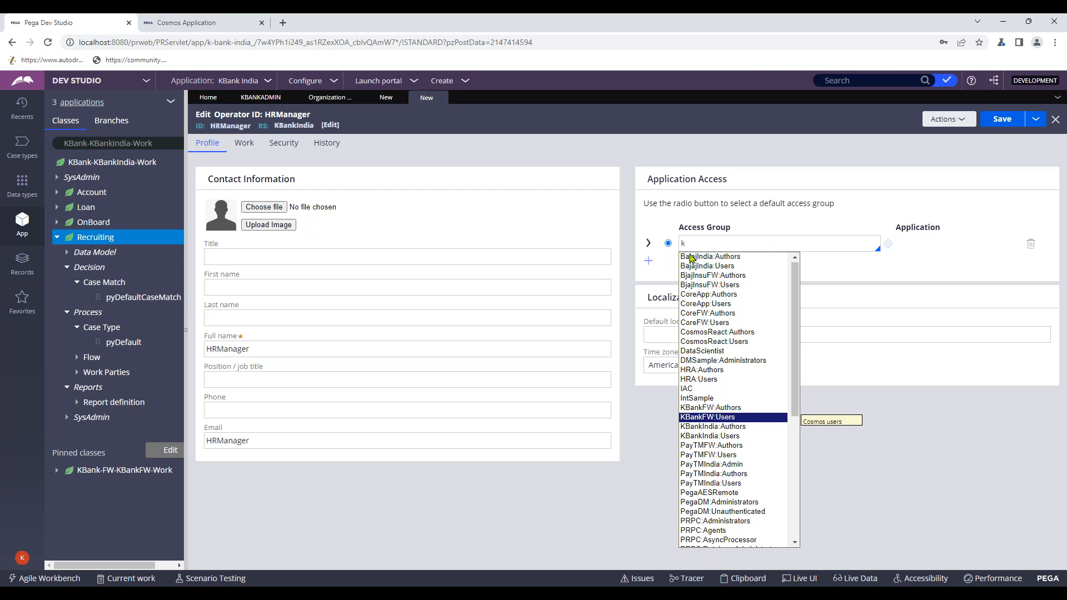
{"action": "key", "text": "Return"}
{"action": "left_click_drag", "start_coordinate": [741, 245], "coordinate": [697, 248]}
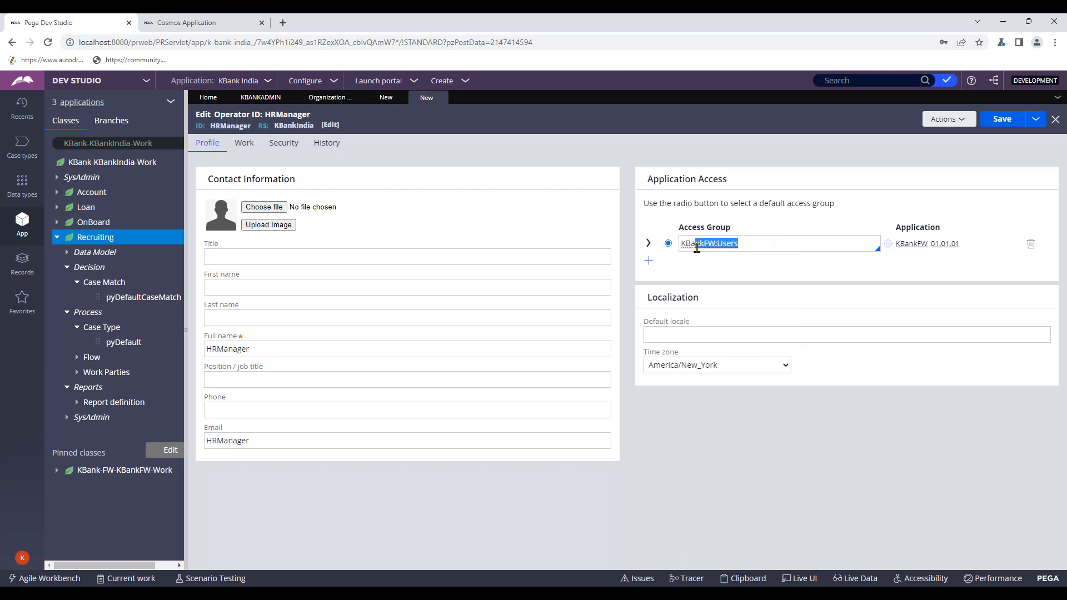
{"action": "left_click", "coordinate": [1005, 119]}
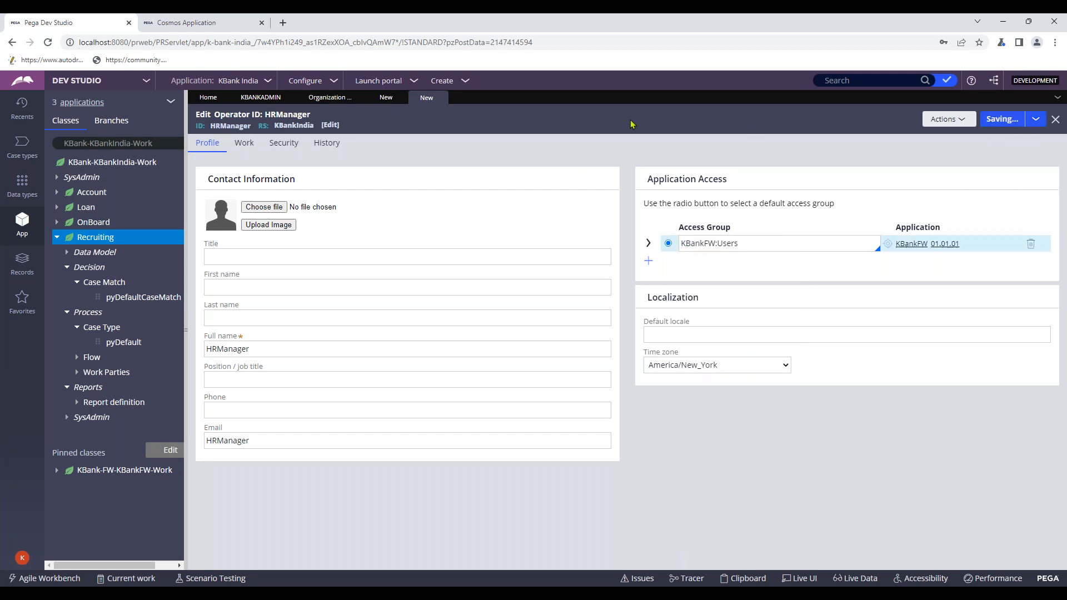
- Return to the HRRecruiting work group, re-confirm its Manager value, and retry saving
{"action": "left_click", "coordinate": [384, 99]}
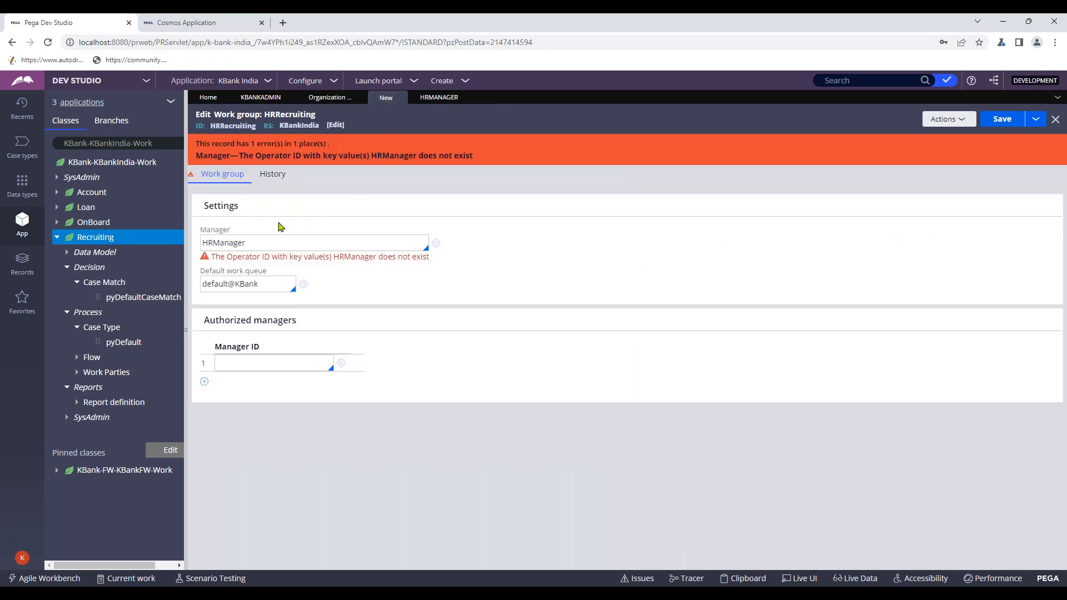
{"action": "left_click", "coordinate": [1001, 119]}
{"action": "left_click", "coordinate": [280, 243]}
{"action": "key", "text": "Return"}
{"action": "left_click", "coordinate": [993, 118]}
{"action": "left_click", "coordinate": [1001, 120]}
- Open and save the HRManager operator record, then close it
{"action": "left_click", "coordinate": [436, 243]}
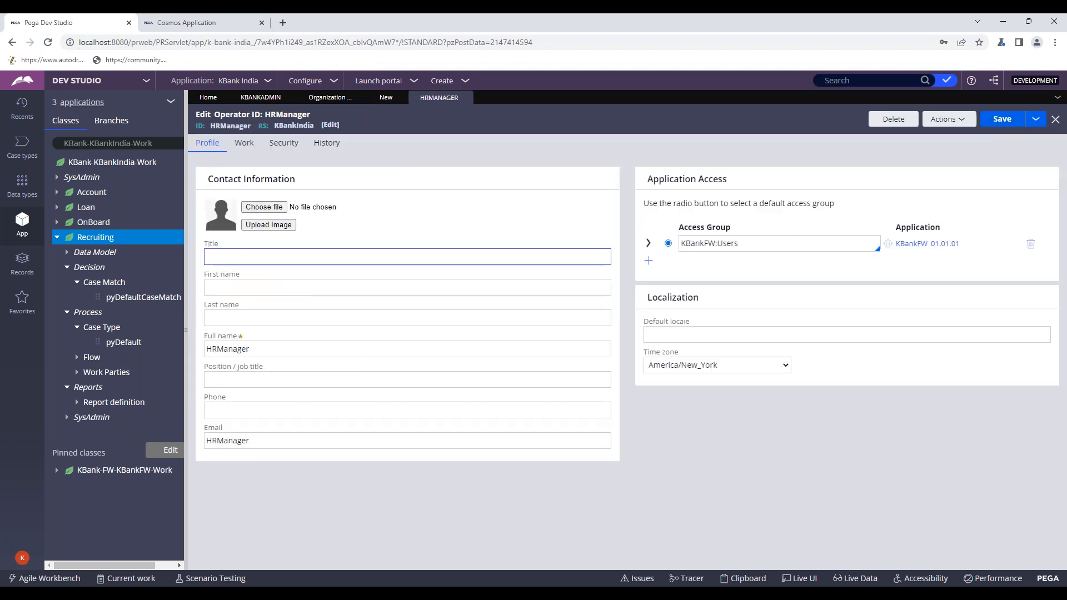
{"action": "left_click", "coordinate": [1011, 119]}
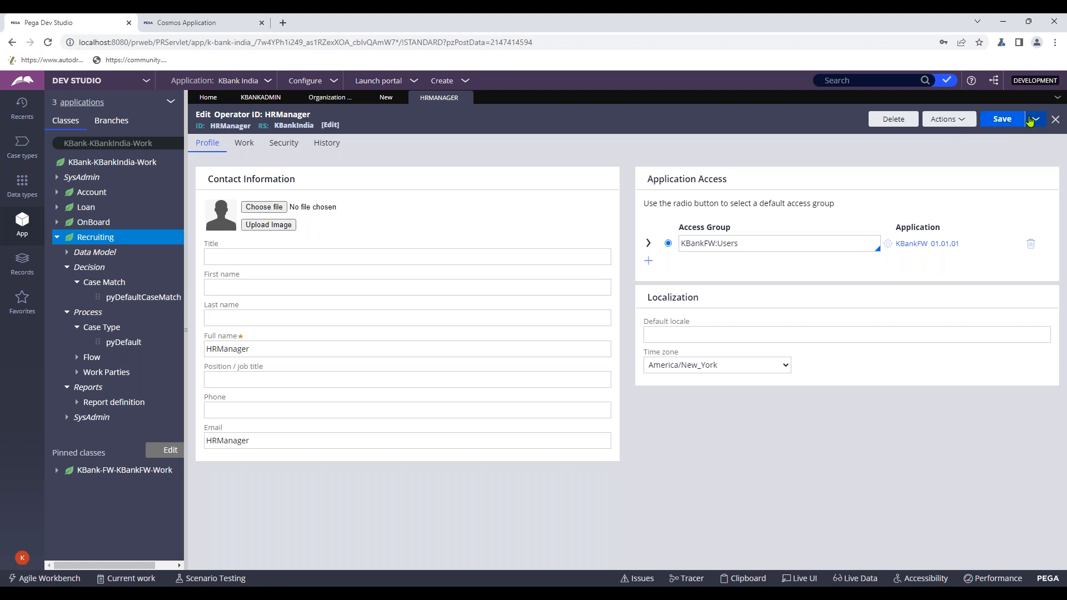
{"action": "left_click", "coordinate": [1055, 119]}
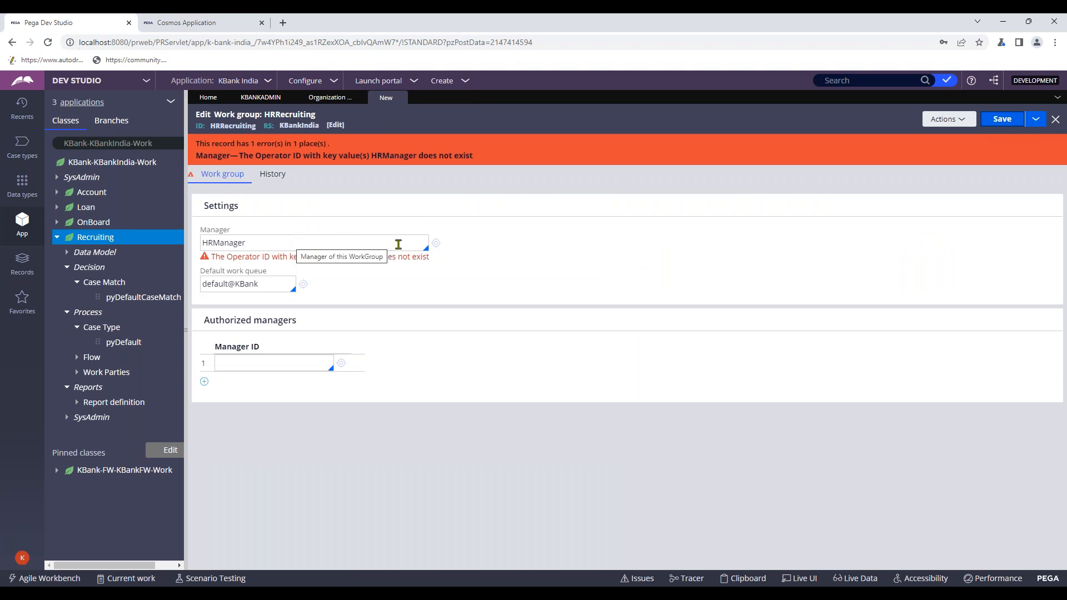
- Clear and re-enter HRManager as Manager, then save the HRRecruiting work group
{"action": "double_click", "coordinate": [246, 237]}
{"action": "key", "text": "ctrl+c"}
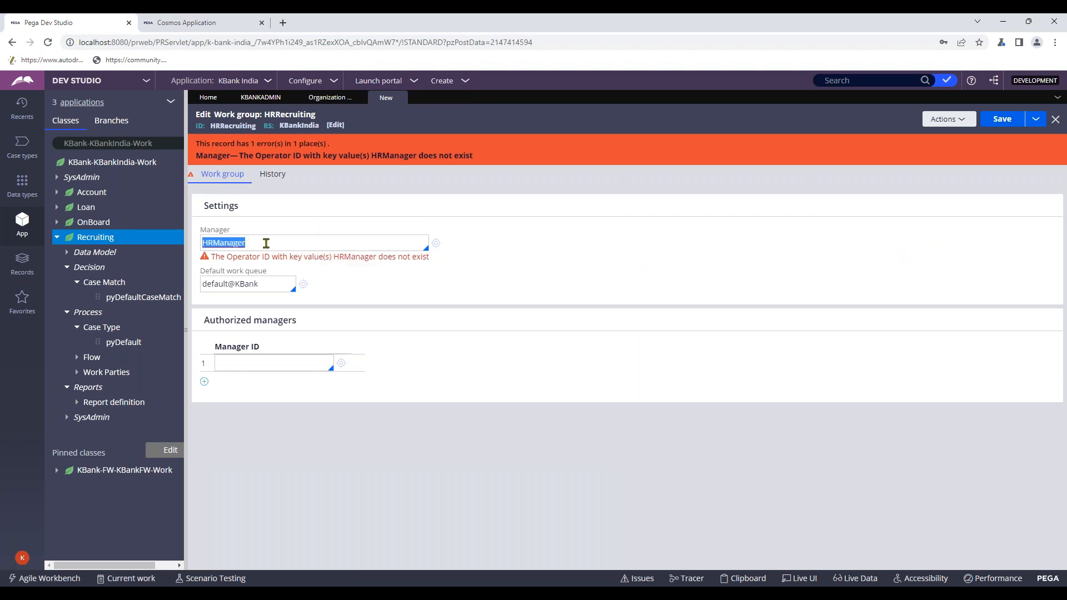
{"action": "key", "text": "BackSpace"}
{"action": "left_click", "coordinate": [1001, 118]}
{"action": "left_click", "coordinate": [256, 244]}
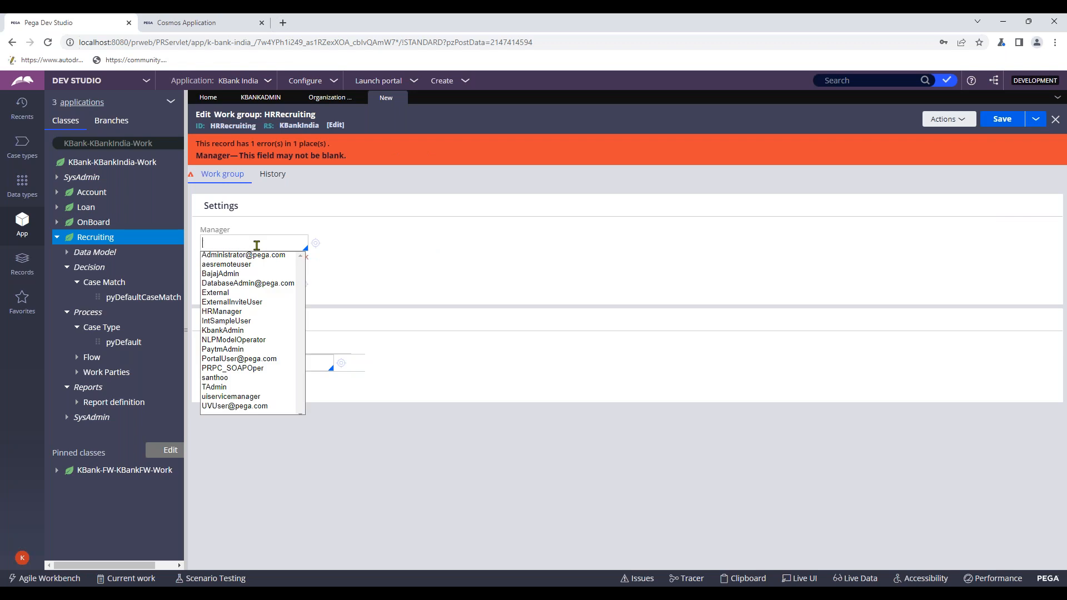
{"action": "key", "text": "ctrl+v"}
{"action": "key", "text": "Return"}
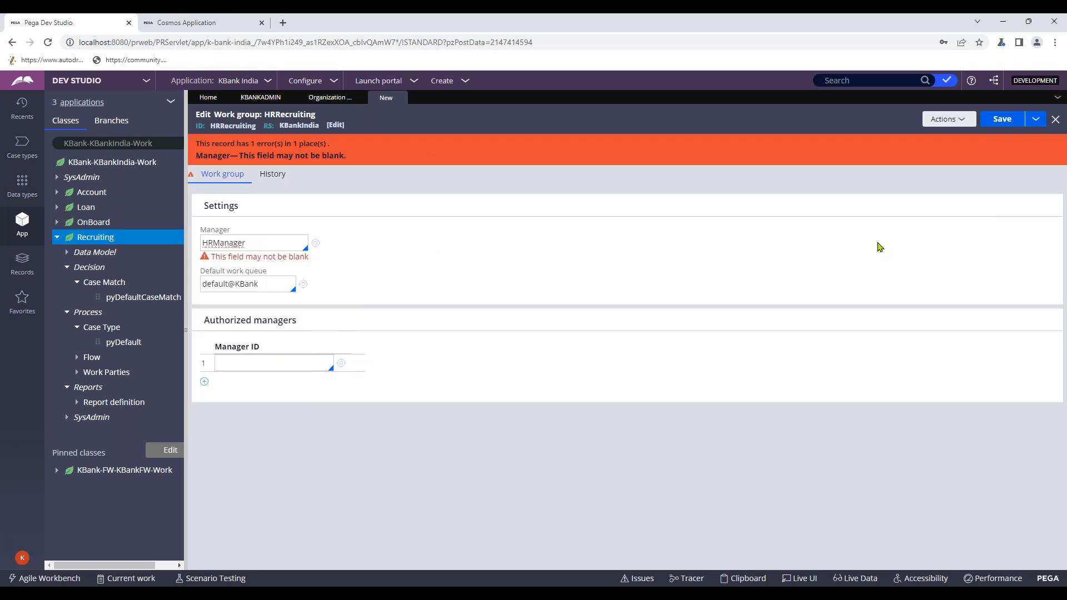
{"action": "left_click", "coordinate": [1002, 119]}
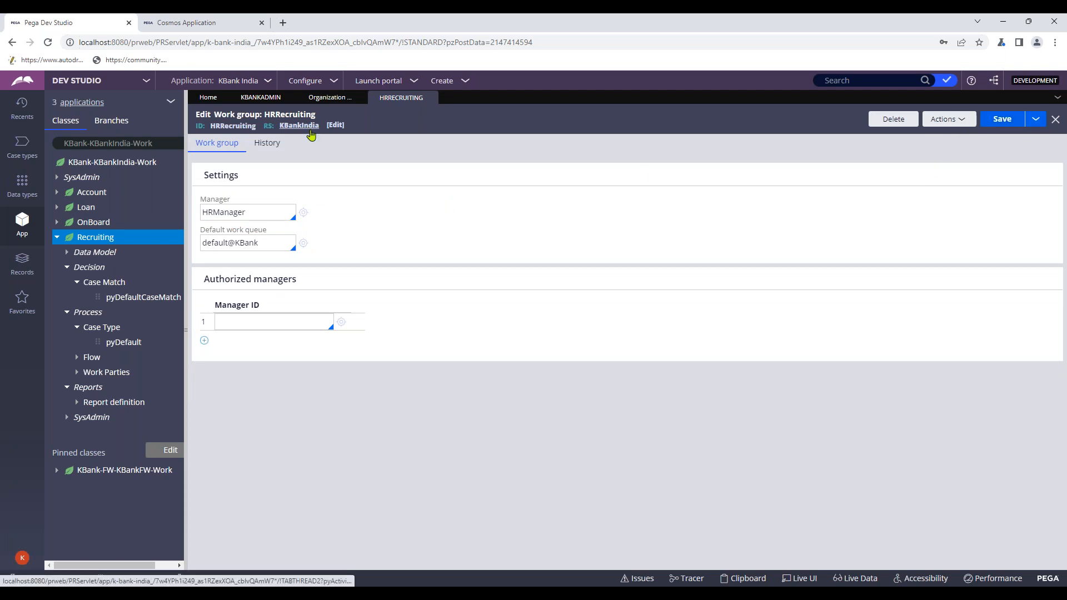
- Start a new work group with HRSeniorManager as its short description
{"action": "left_click", "coordinate": [1035, 120]}
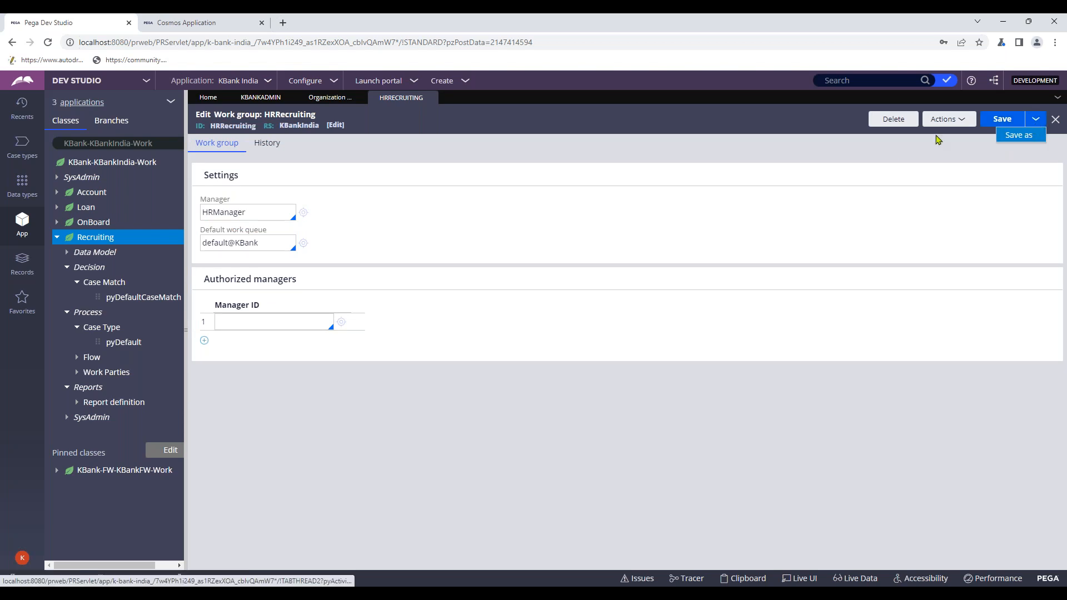
{"action": "left_click", "coordinate": [943, 119]}
{"action": "left_click", "coordinate": [916, 210]}
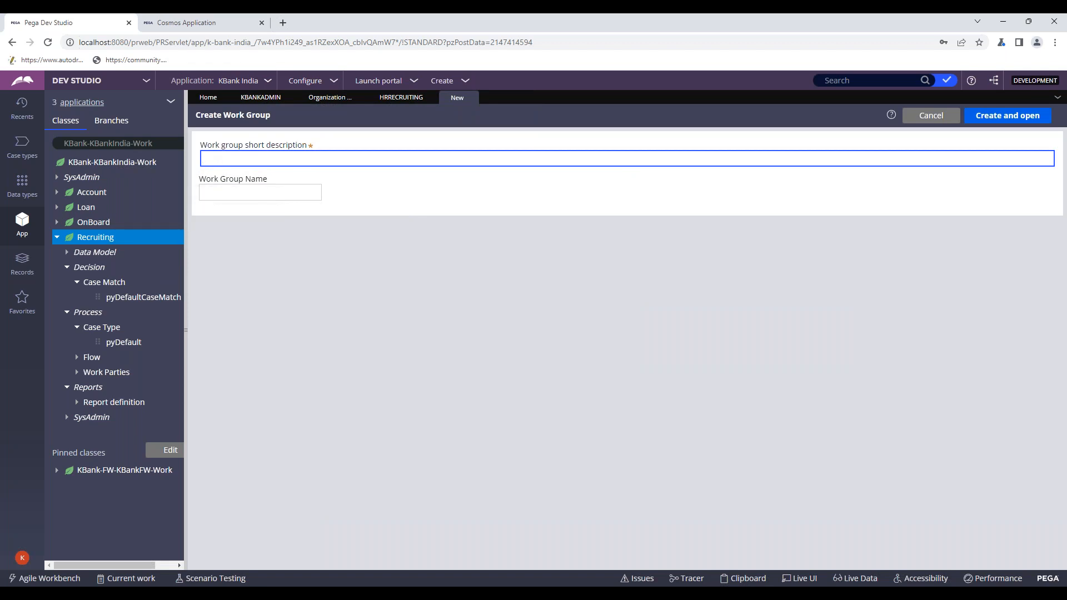
{"action": "type", "text": "HR"}
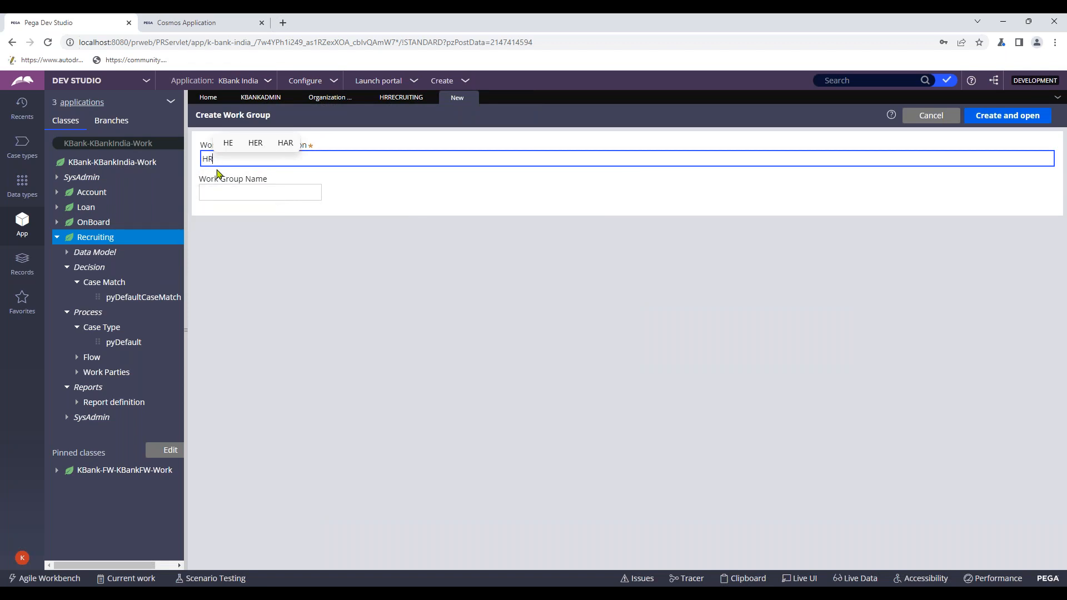
{"action": "type", "text": "Se"}
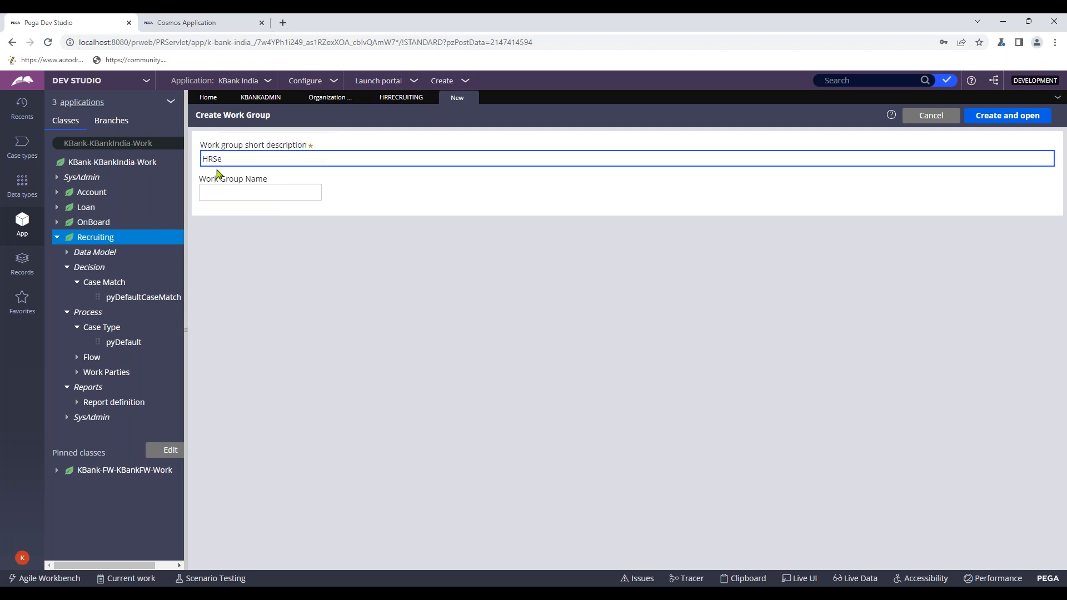
{"action": "type", "text": "nior"}
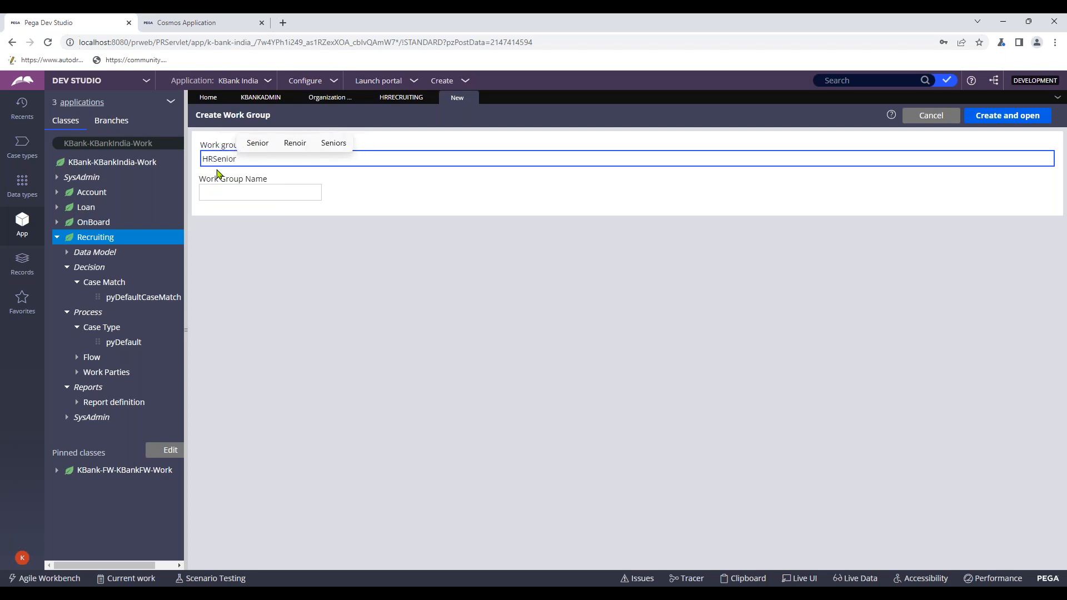
{"action": "type", "text": "Mana"}
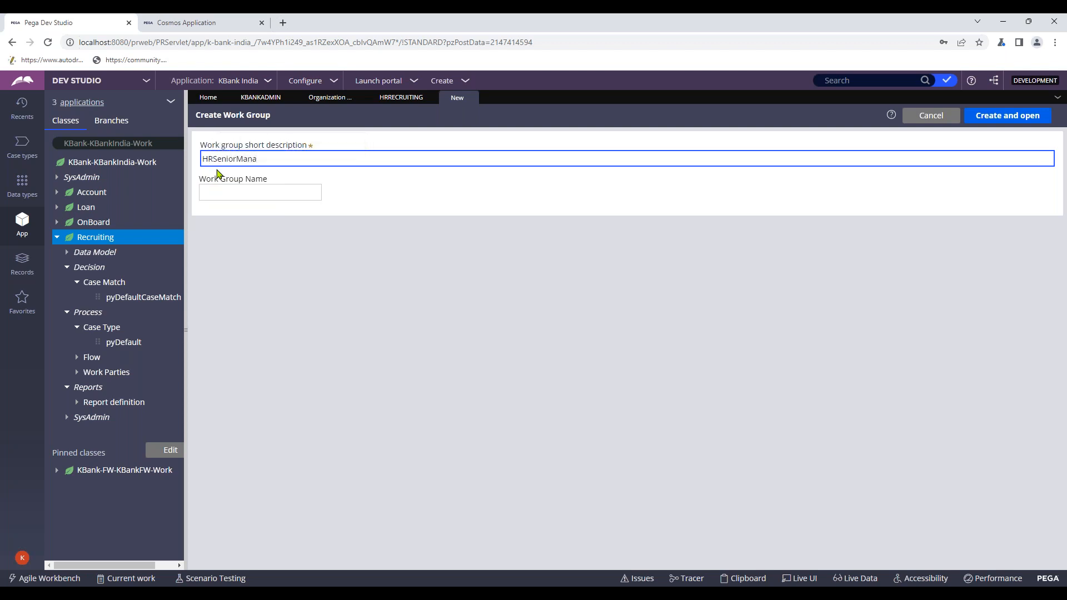
{"action": "type", "text": "ger"}
{"action": "key", "text": "Tab"}
- Copy the short description into the Work Group Name field
{"action": "left_click", "coordinate": [277, 161]}
{"action": "double_click", "coordinate": [274, 161]}
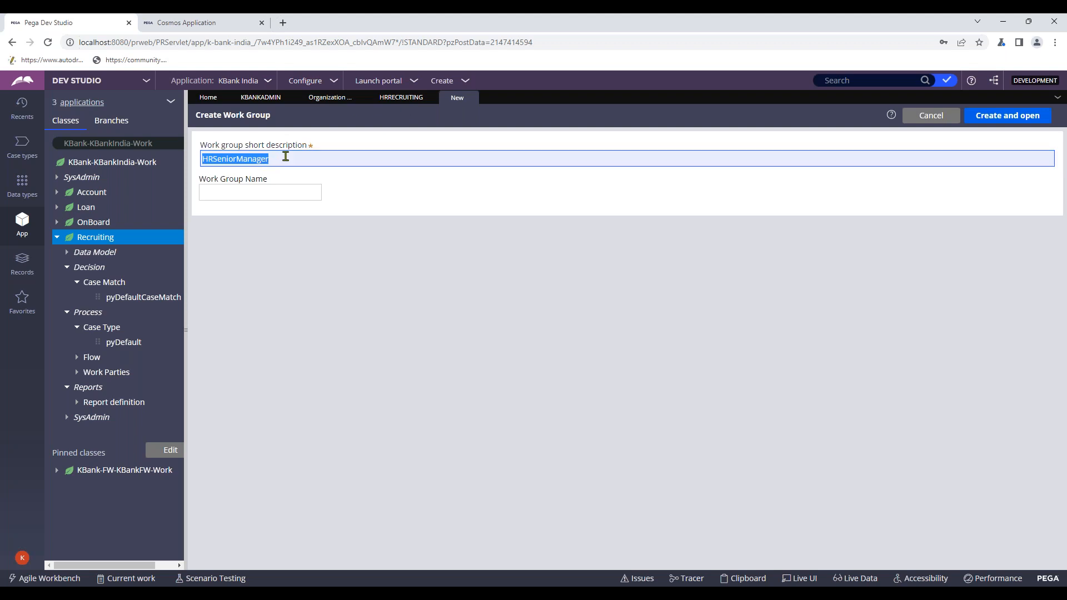
{"action": "left_click", "coordinate": [259, 191]}
{"action": "key", "text": "ctrl+v"}
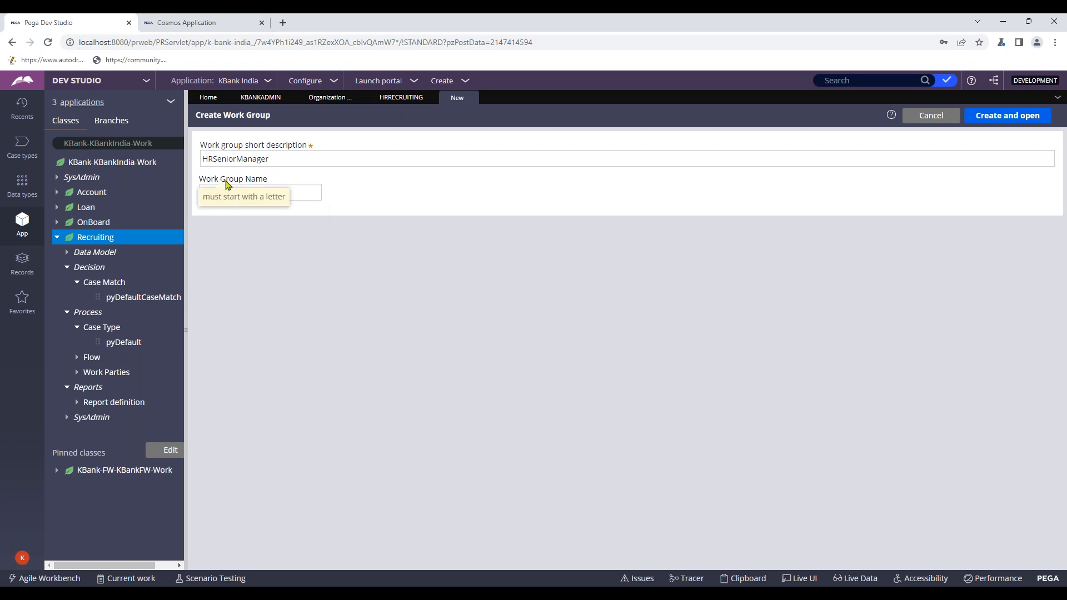
{"action": "left_click", "coordinate": [219, 162]}
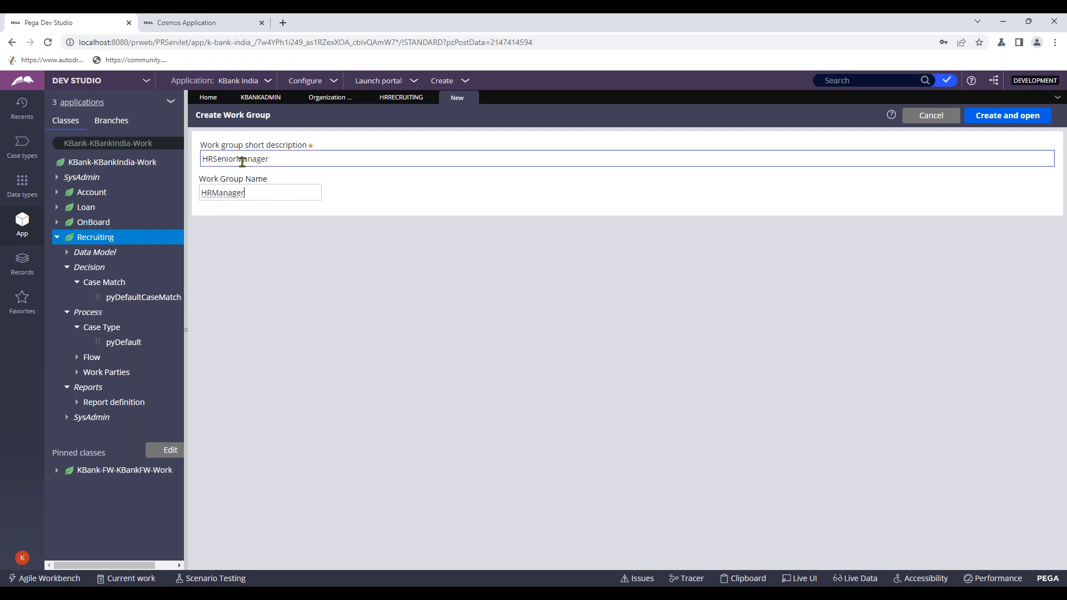
{"action": "left_click", "coordinate": [394, 97]}
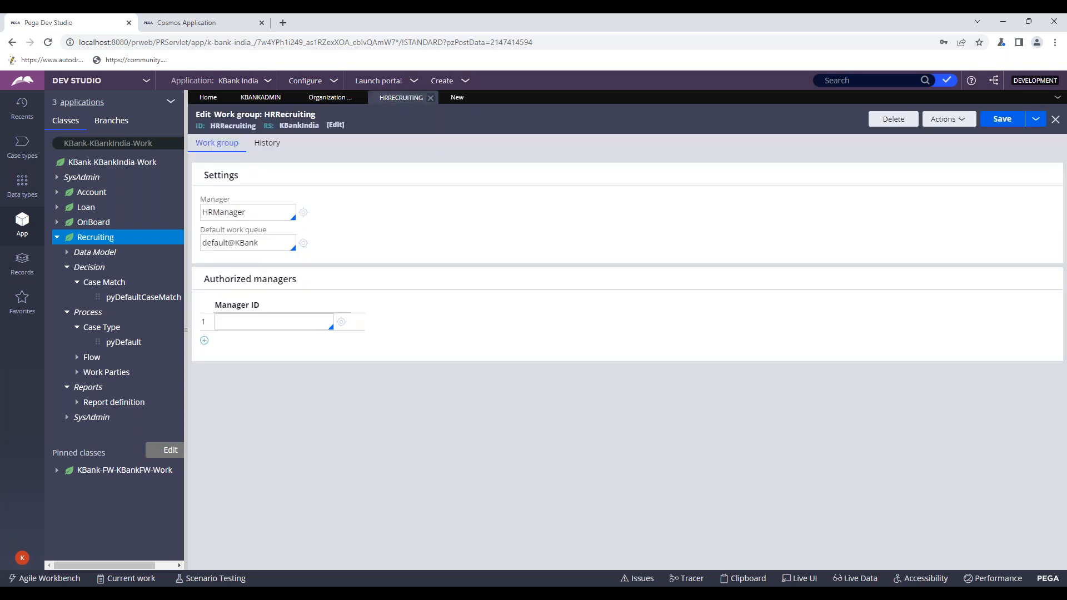
{"action": "left_click", "coordinate": [456, 98]}
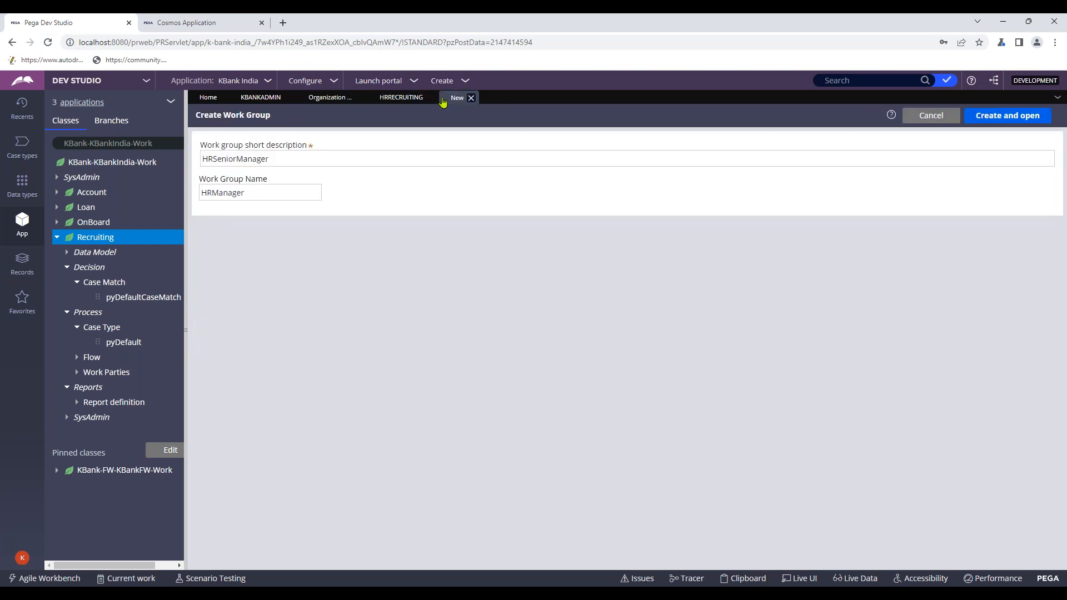
{"action": "left_click", "coordinate": [251, 160]}
- Edit the short description so it reads HRManaging
{"action": "left_click", "coordinate": [236, 159]}
{"action": "key", "text": "BackSpace"}
{"action": "key", "text": "BackSpace"}
{"action": "key", "text": "BackSpace"}
{"action": "key", "text": "BackSpace"}
{"action": "key", "text": "BackSpace"}
{"action": "key", "text": "BackSpace"}
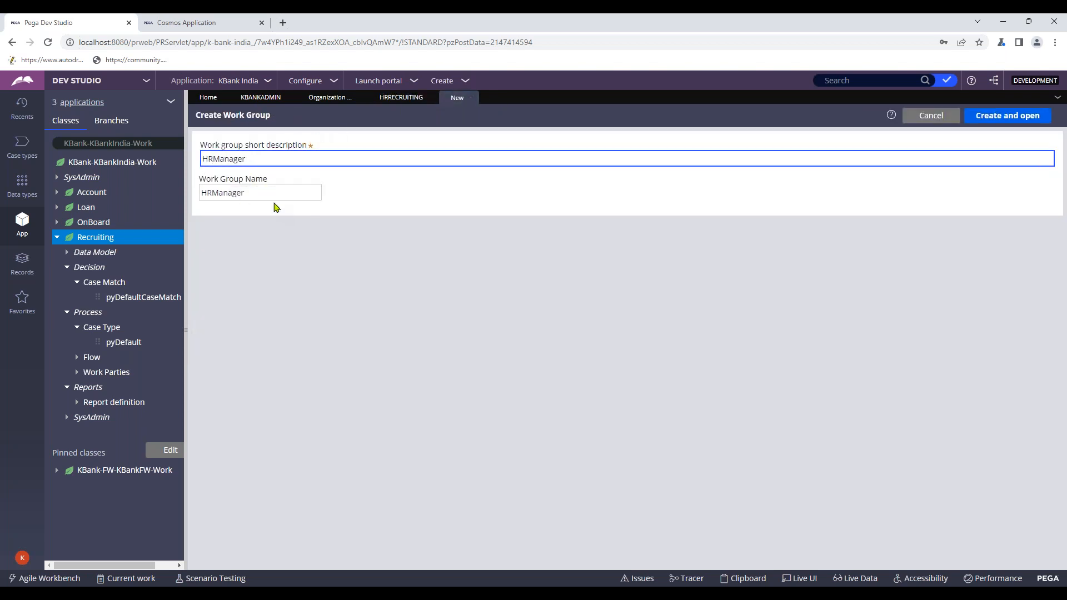
{"action": "left_click", "coordinate": [271, 161]}
{"action": "key", "text": "BackSpace"}
{"action": "type", "text": "ing"}
{"action": "key", "text": "ctrl+a"}
{"action": "left_click", "coordinate": [263, 190]}
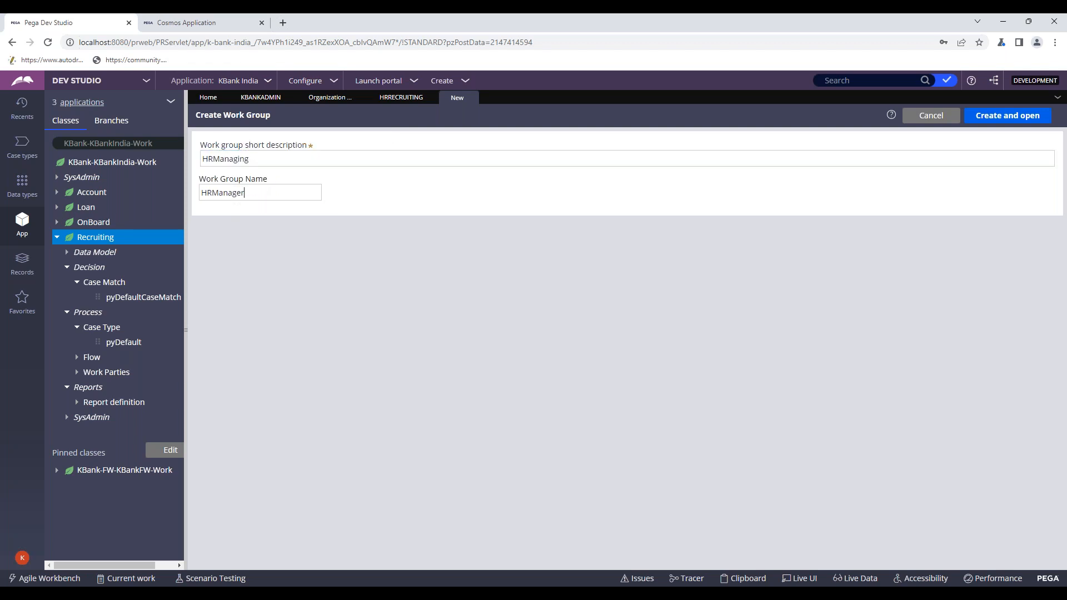
- Create and open the HRManaging work group, then begin typing an HR manager ID into Manager
{"action": "left_click", "coordinate": [981, 123]}
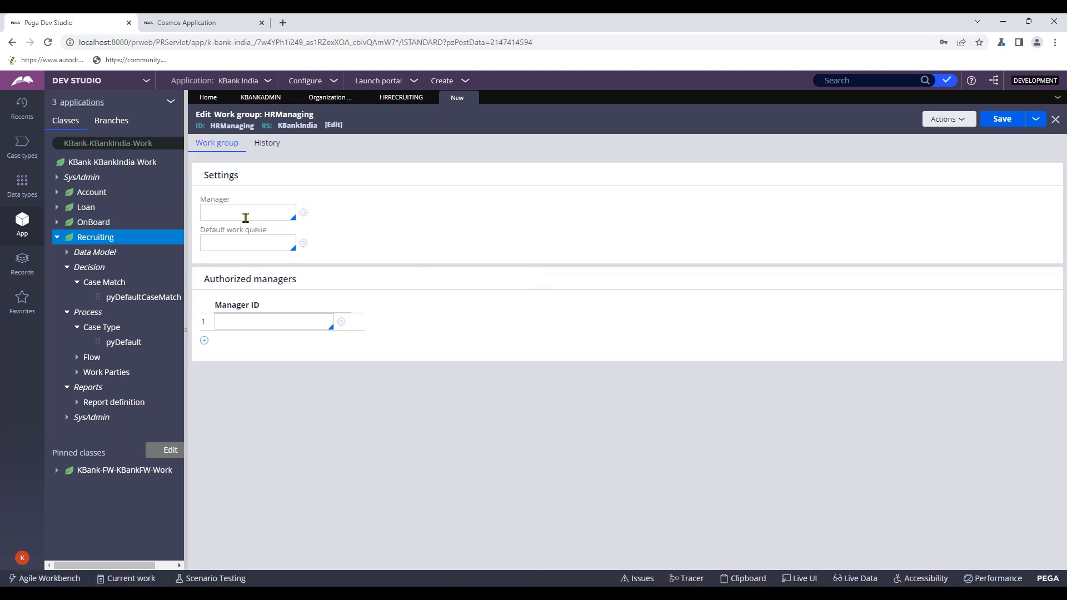
{"action": "left_click", "coordinate": [237, 210]}
{"action": "key", "text": "Down"}
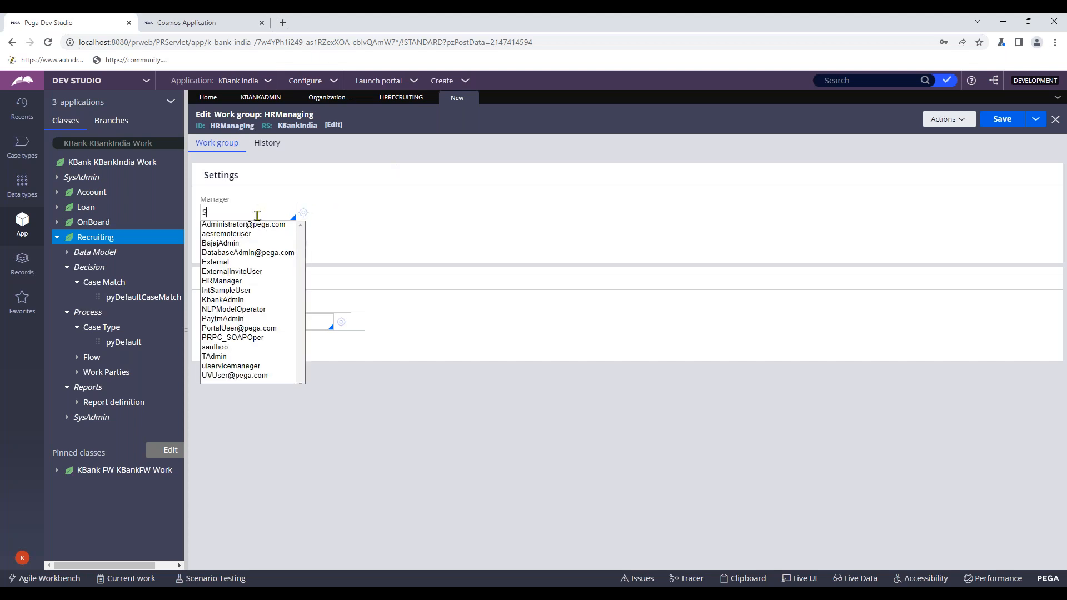
{"action": "type", "text": "Manager"}
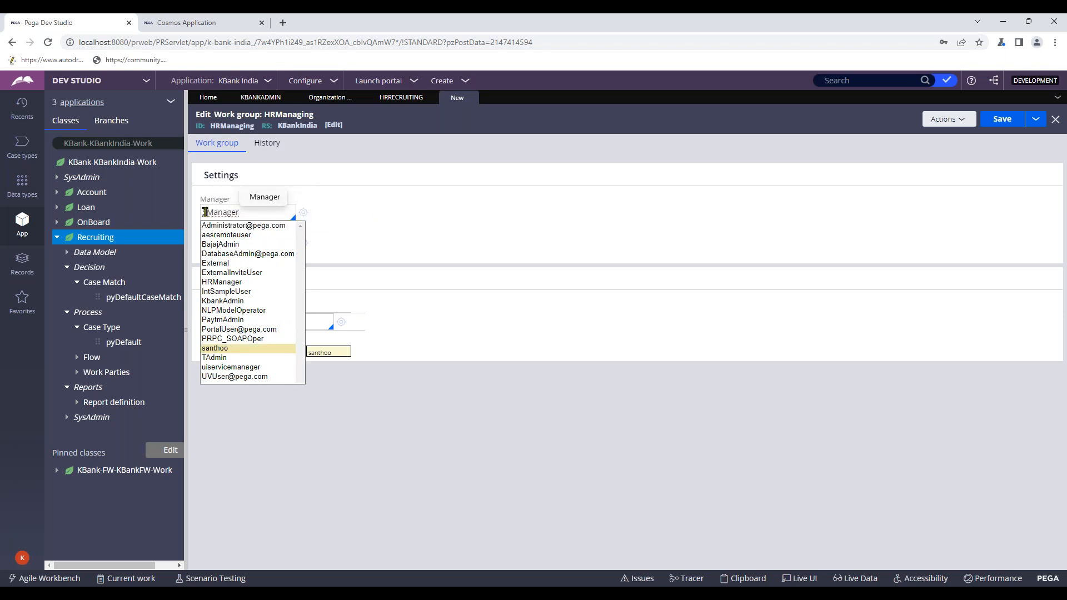
{"action": "type", "text": "HR"}
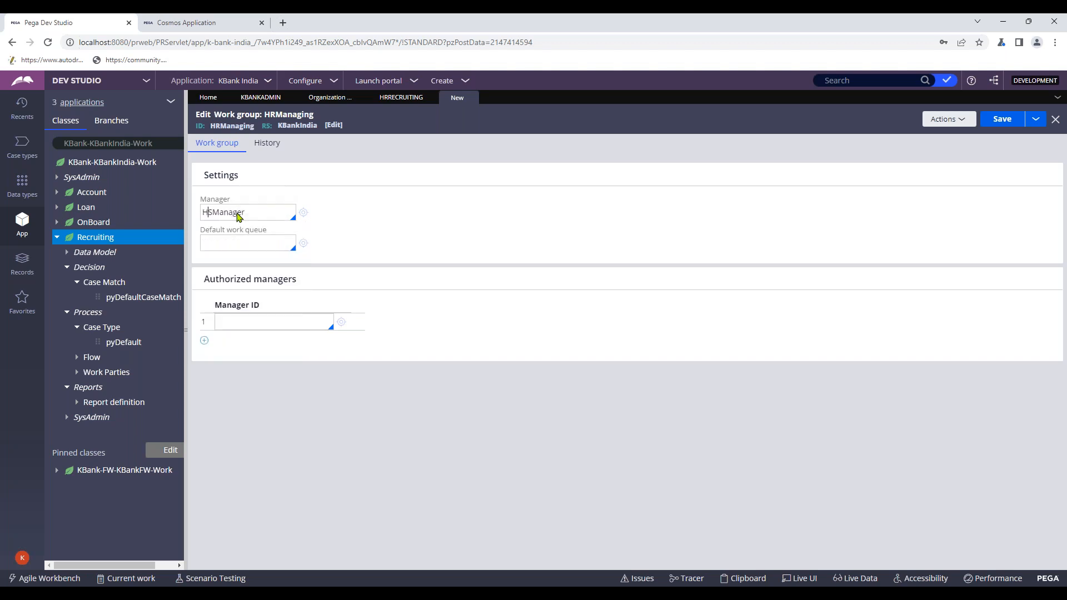
- Create the HRSManager operator and set its organizational unit to KBank / Div / Unit
{"action": "left_click", "coordinate": [303, 212]}
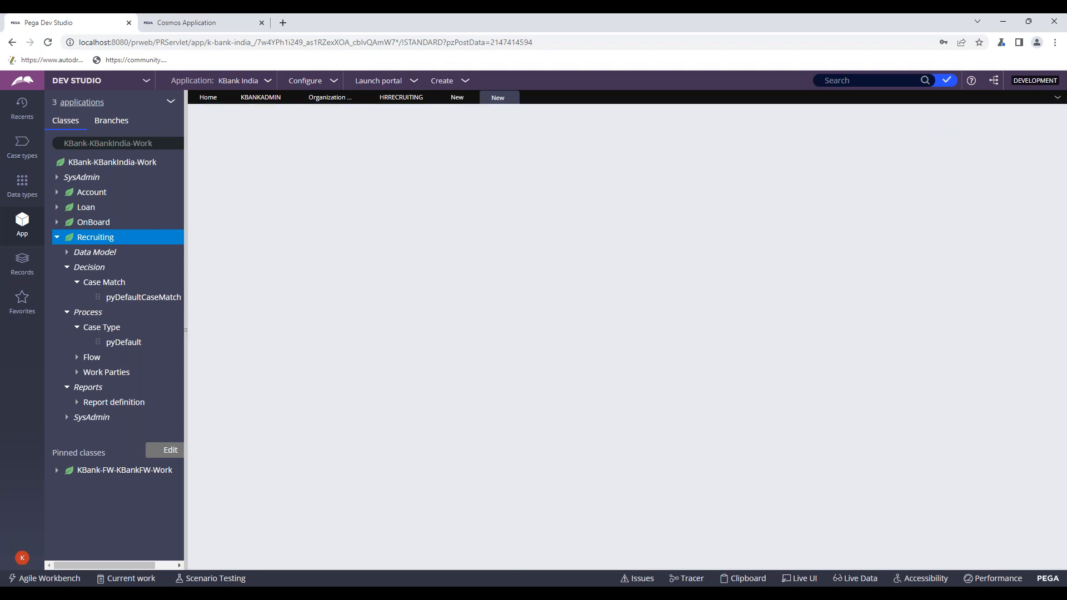
{"action": "left_click", "coordinate": [986, 117]}
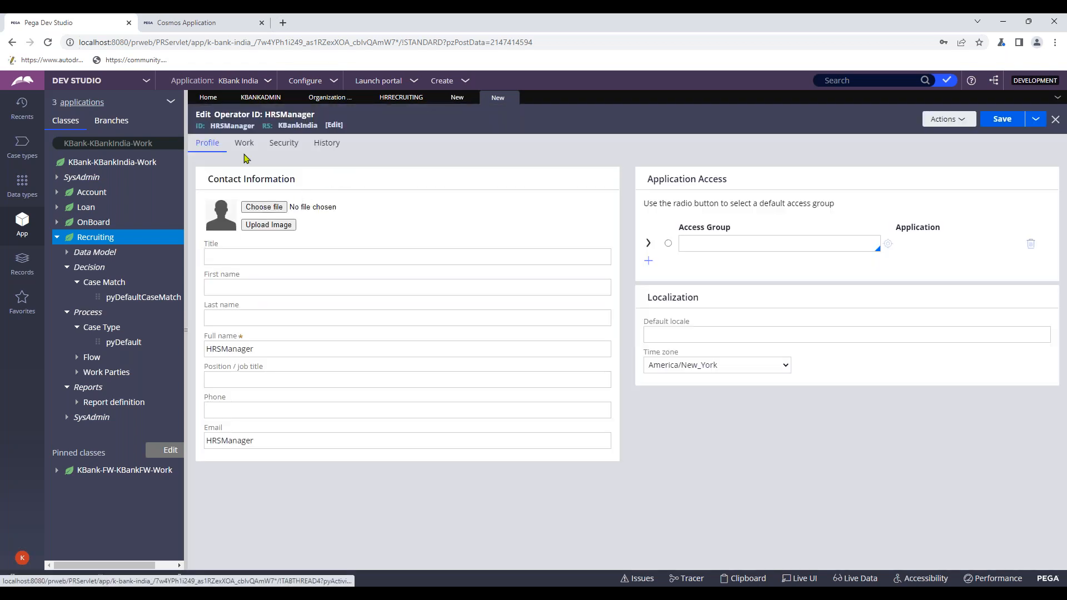
{"action": "left_click", "coordinate": [249, 149]}
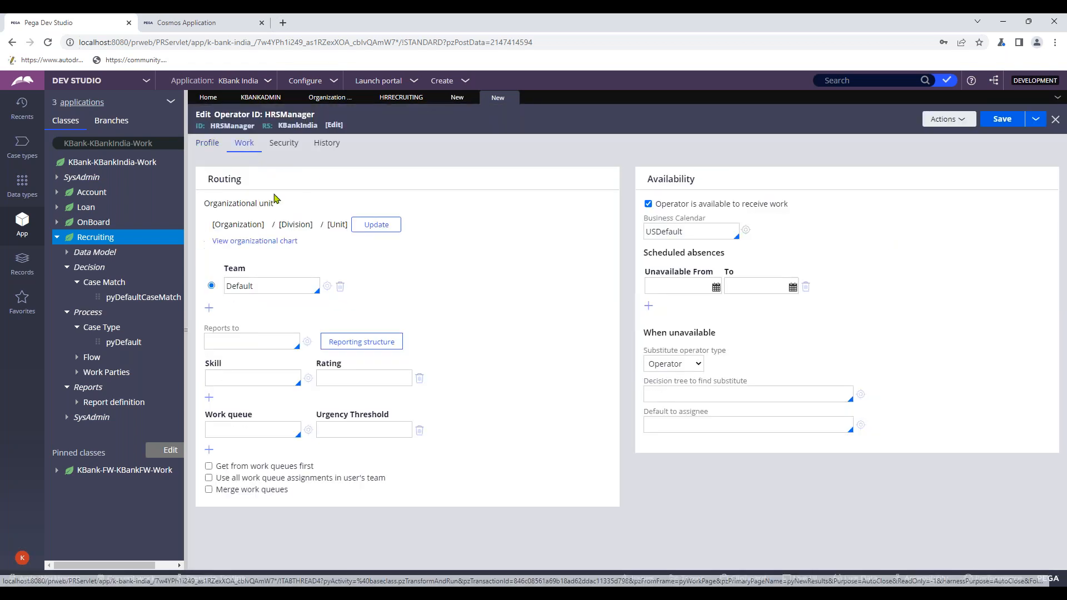
{"action": "left_click", "coordinate": [375, 225]}
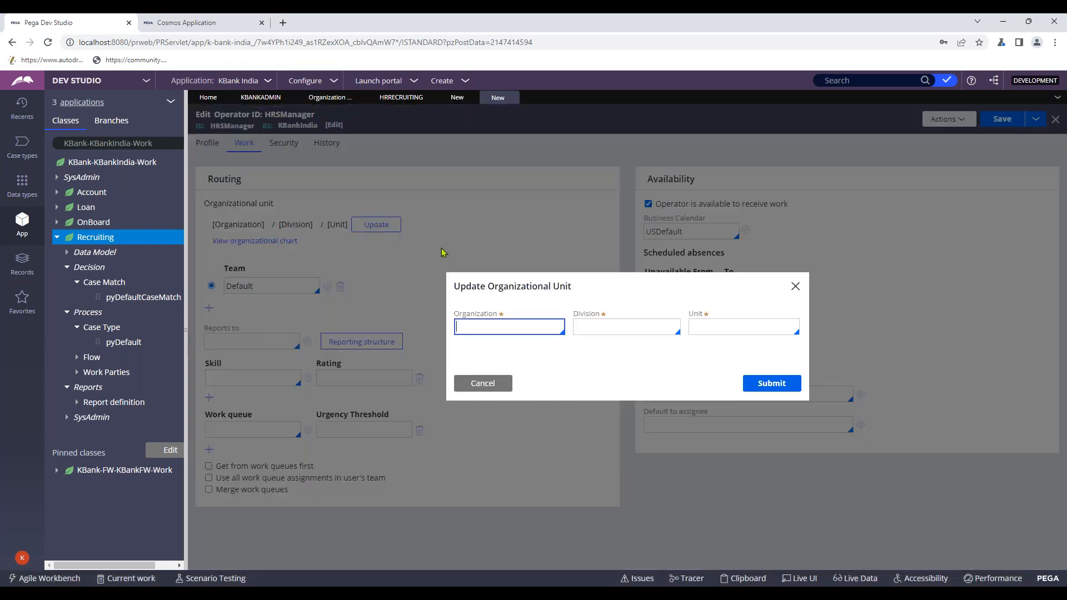
{"action": "left_click", "coordinate": [495, 328]}
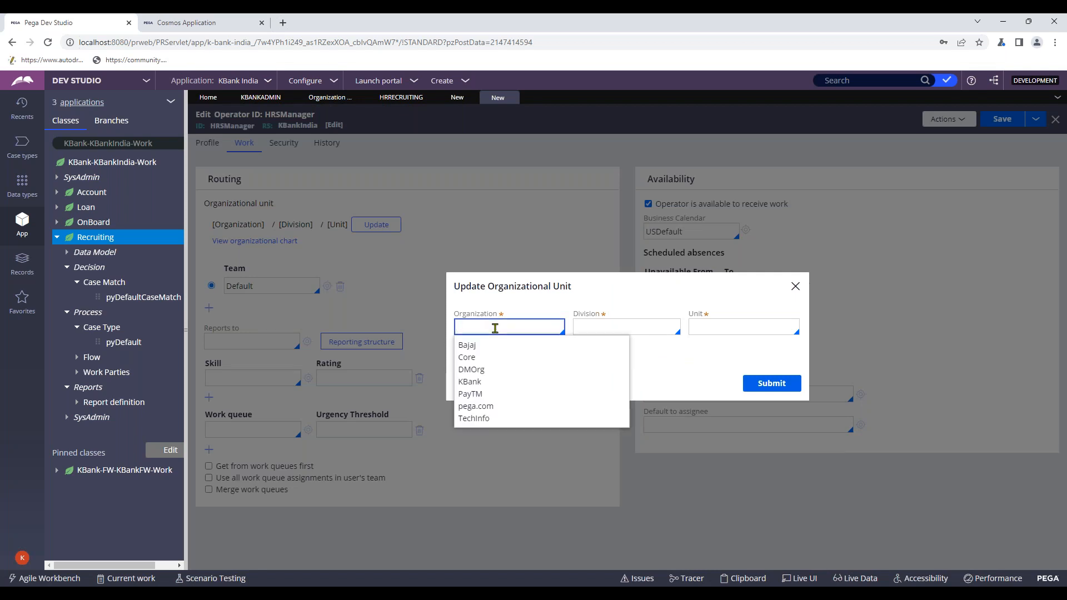
{"action": "left_click", "coordinate": [469, 381]}
{"action": "left_click", "coordinate": [578, 327]}
{"action": "left_click", "coordinate": [608, 347]}
{"action": "left_click", "coordinate": [697, 325]}
{"action": "left_click", "coordinate": [701, 345]}
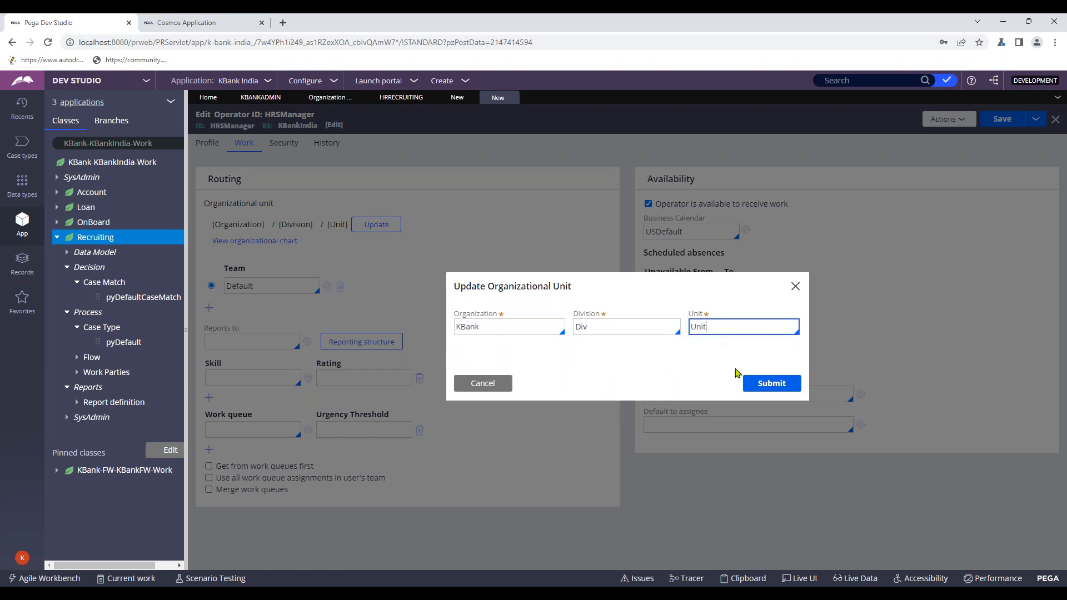
{"action": "left_click", "coordinate": [748, 383]}
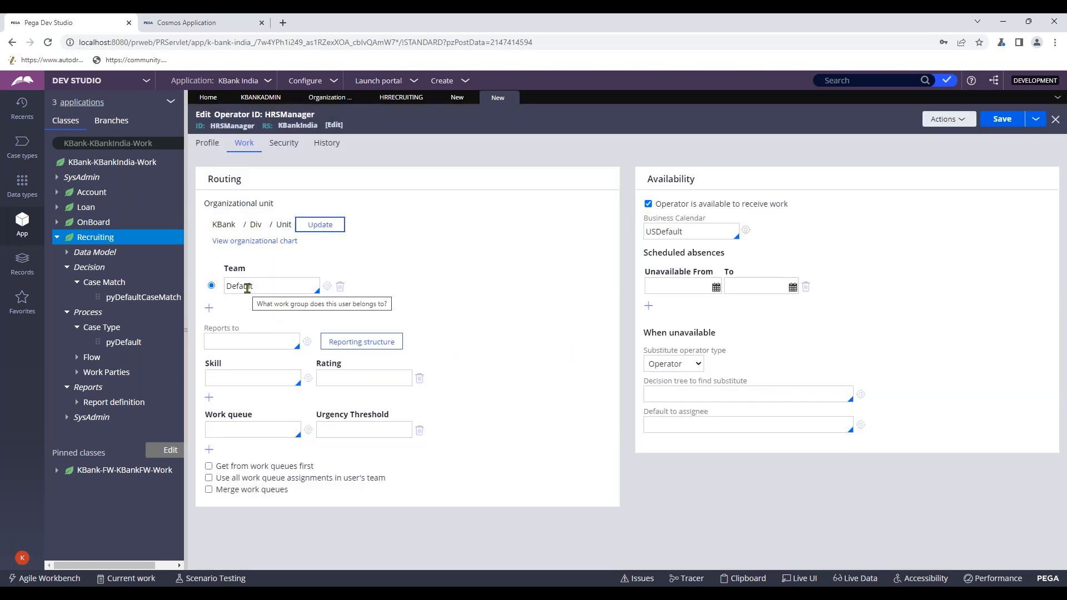
- Enter, confirm and submit a new password for the HRSManager operator on its Security tab
{"action": "left_click", "coordinate": [284, 144]}
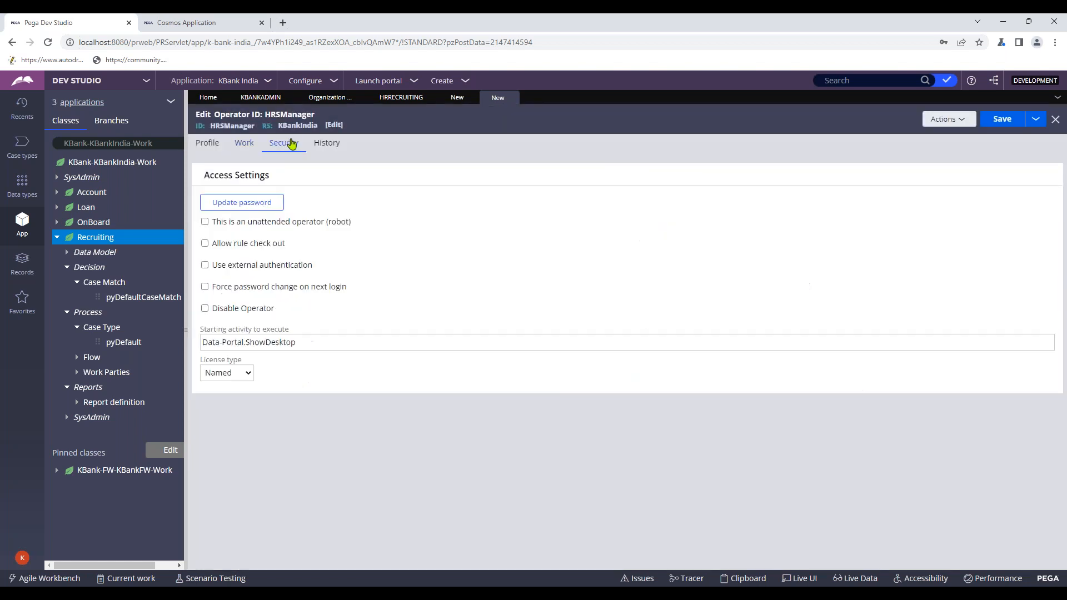
{"action": "left_click", "coordinate": [262, 204]}
{"action": "left_click", "coordinate": [497, 317]}
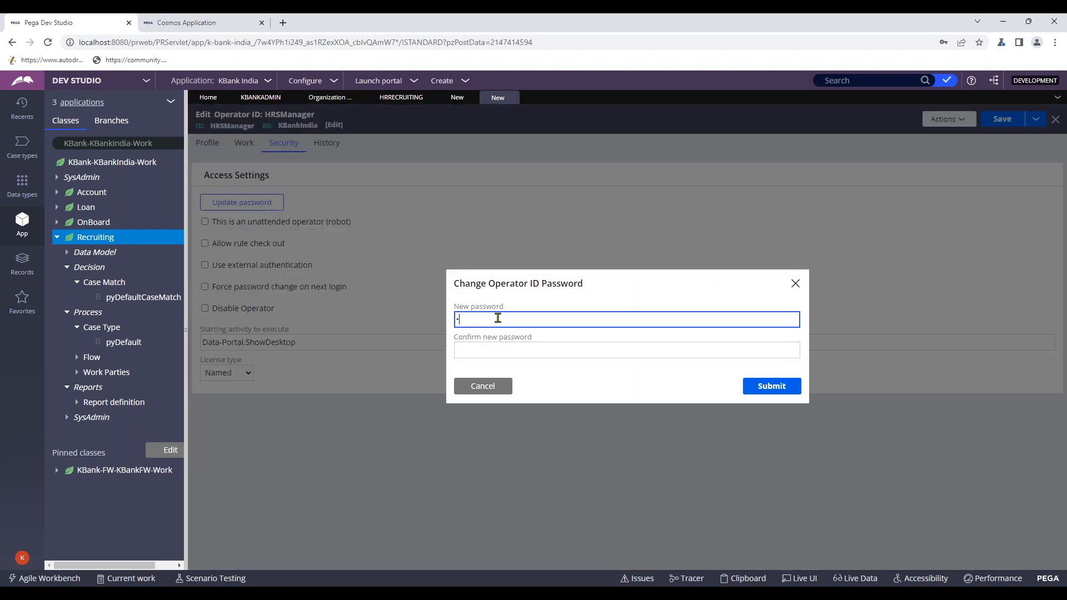
{"action": "type", "text": "•••••"}
{"action": "left_click", "coordinate": [485, 351]}
{"action": "type", "text": "•••••"}
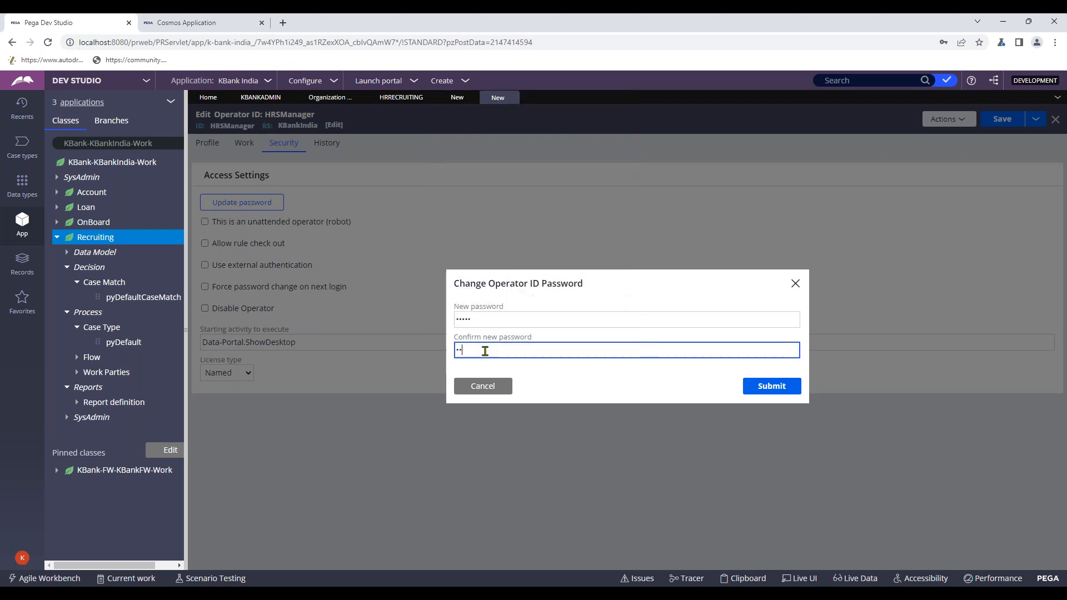
{"action": "left_click", "coordinate": [772, 387]}
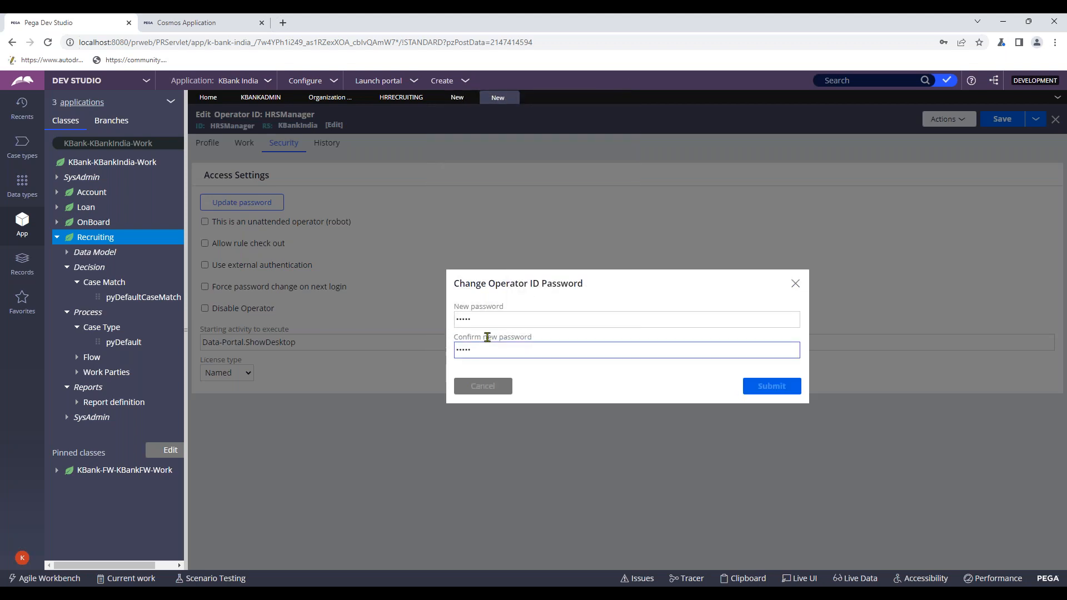
{"action": "left_click", "coordinate": [214, 143]}
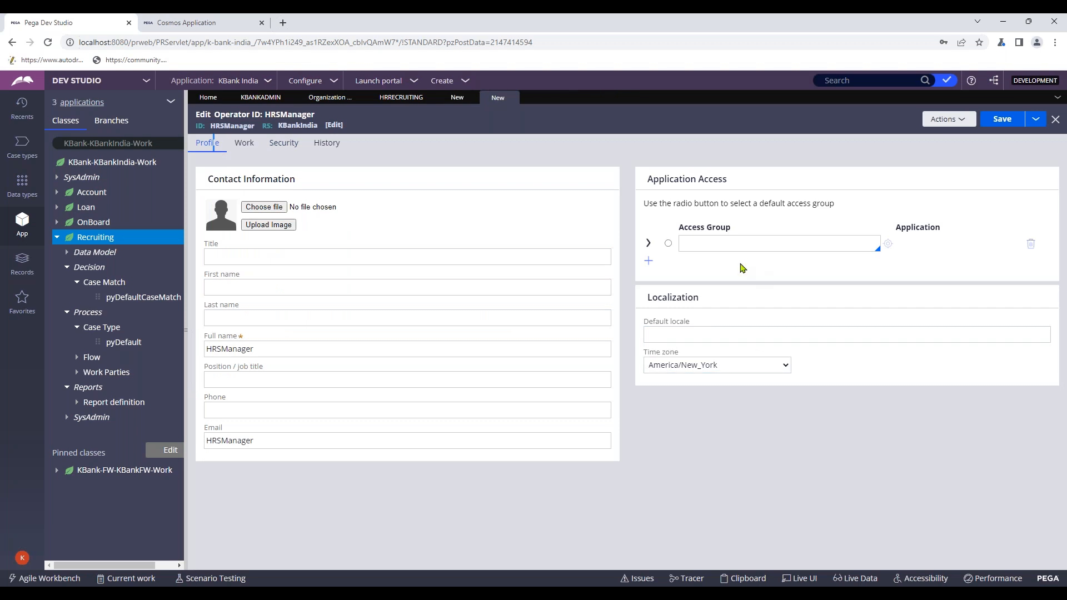
- Assign KBankIndia:Users as HRSManager's access group and save the operator record
{"action": "left_click", "coordinate": [707, 246]}
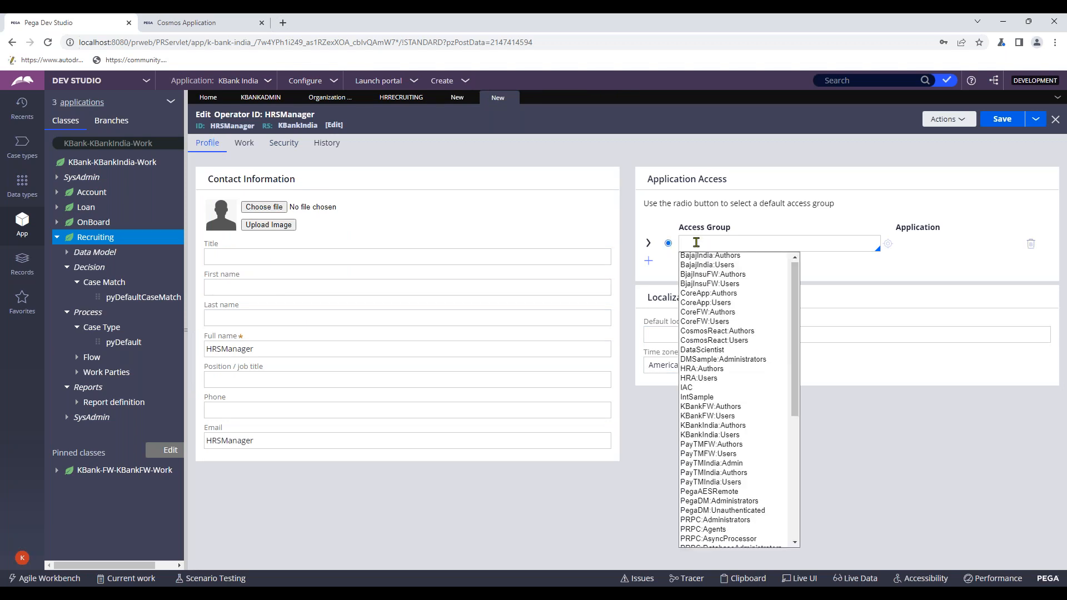
{"action": "type", "text": "kb"}
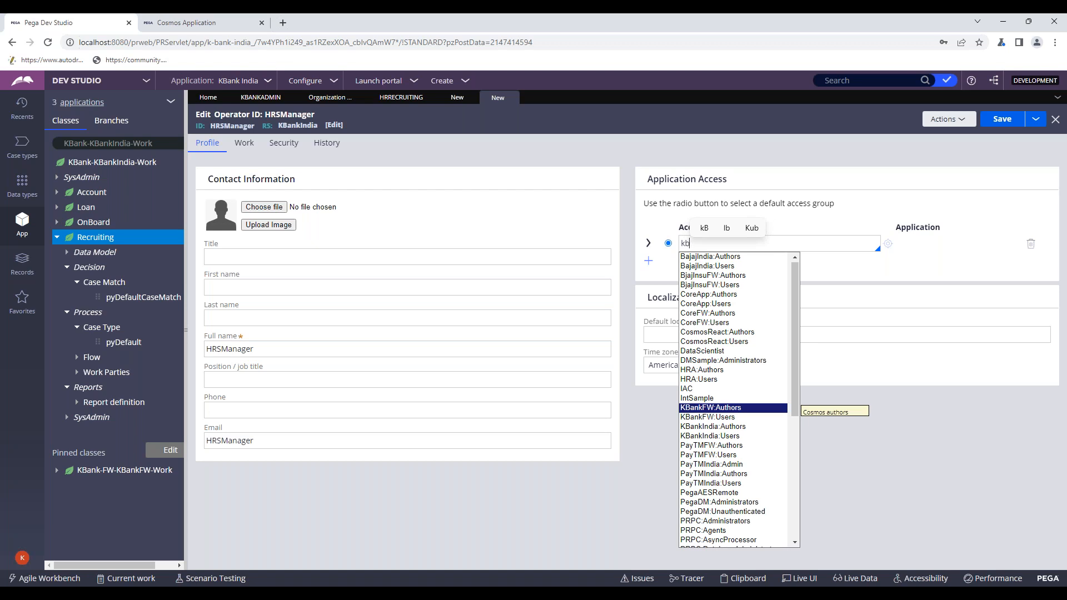
{"action": "key", "text": "Down"}
{"action": "key", "text": "Down"}
{"action": "key", "text": "Down"}
{"action": "key", "text": "Down"}
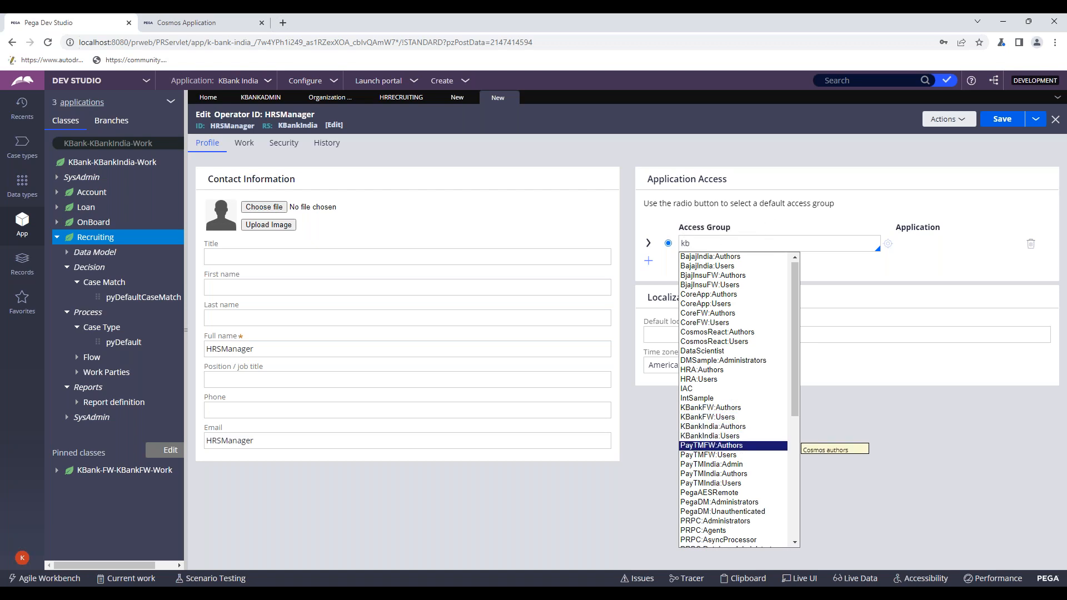
{"action": "key", "text": "Up"}
{"action": "key", "text": "Return"}
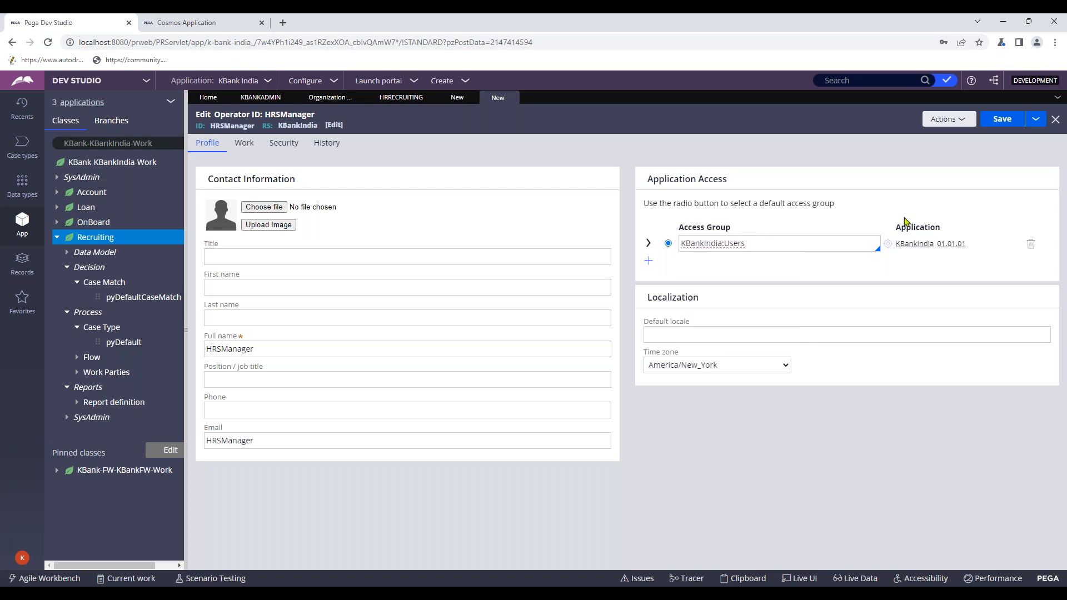
{"action": "left_click", "coordinate": [1002, 118]}
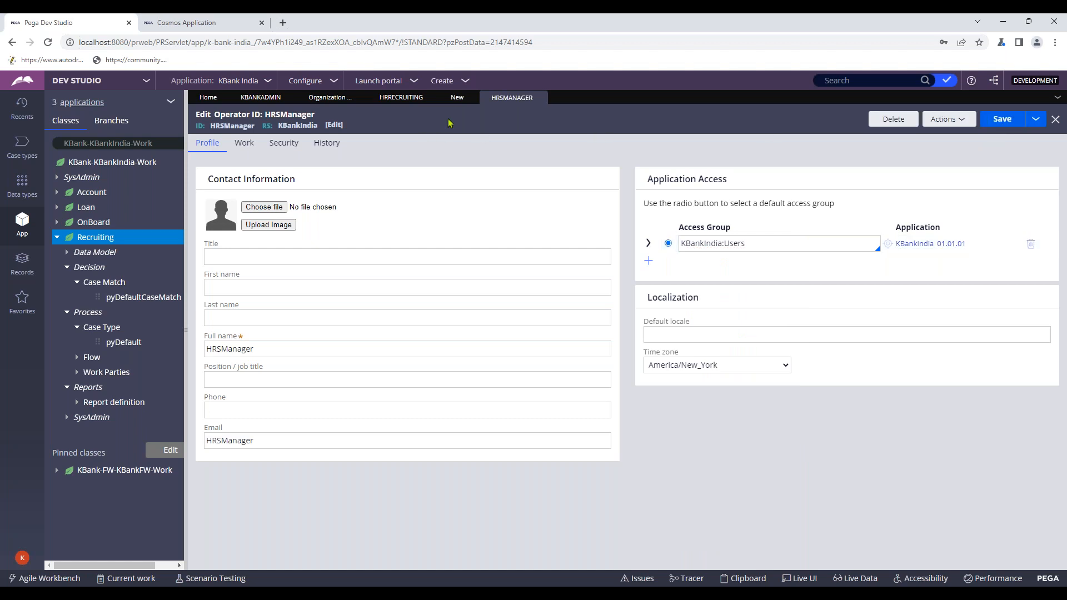
- Keep HRSManager as manager, set default work queue to default@KBank, and save HRManaging
{"action": "left_click", "coordinate": [457, 99]}
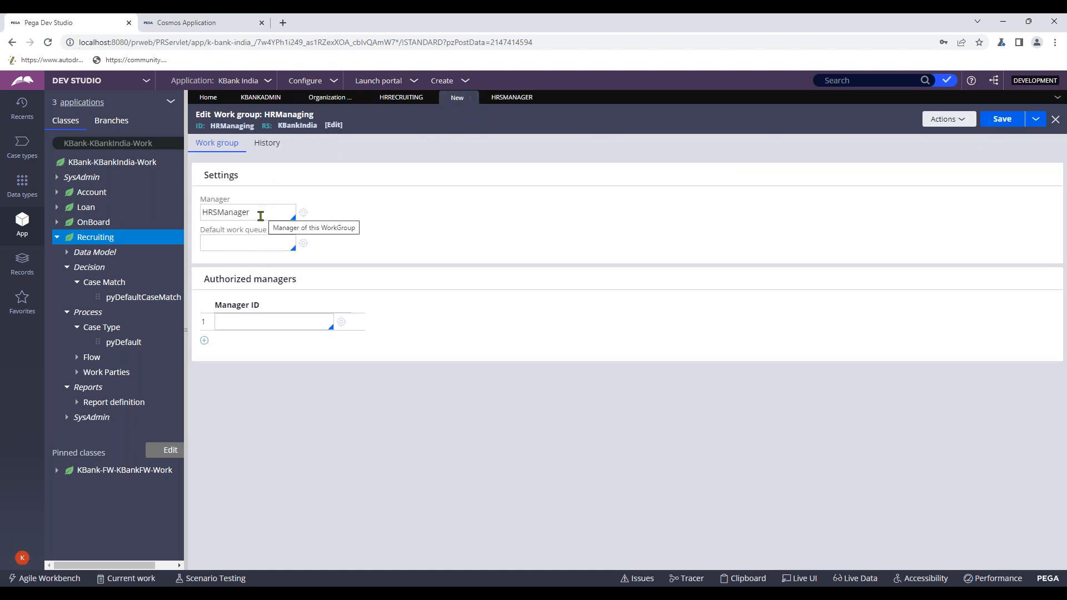
{"action": "left_click", "coordinate": [265, 218]}
{"action": "key", "text": "Down"}
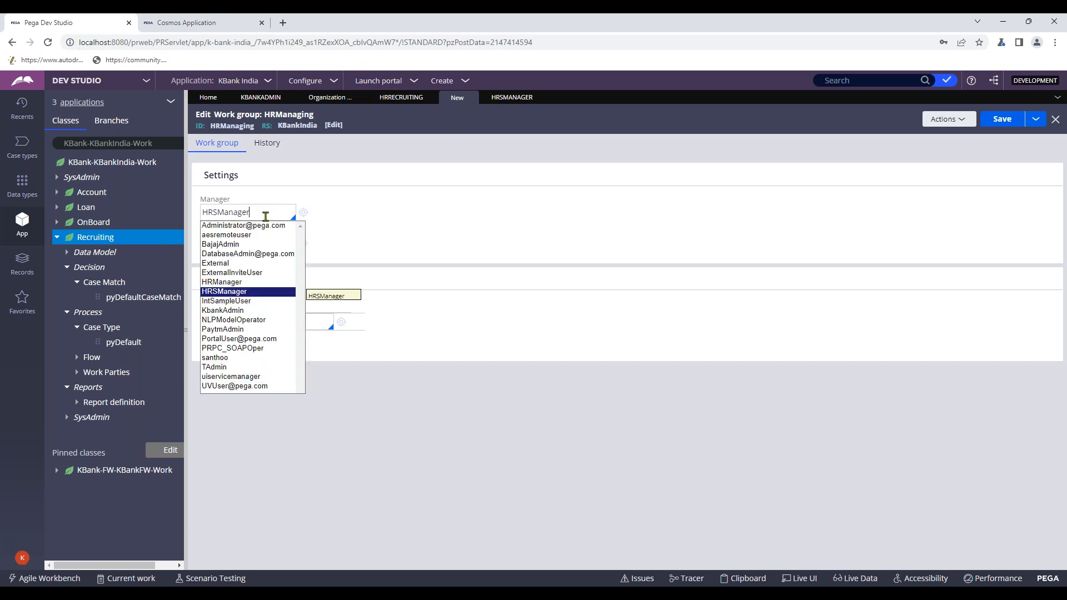
{"action": "key", "text": "Return"}
{"action": "left_click", "coordinate": [257, 243]}
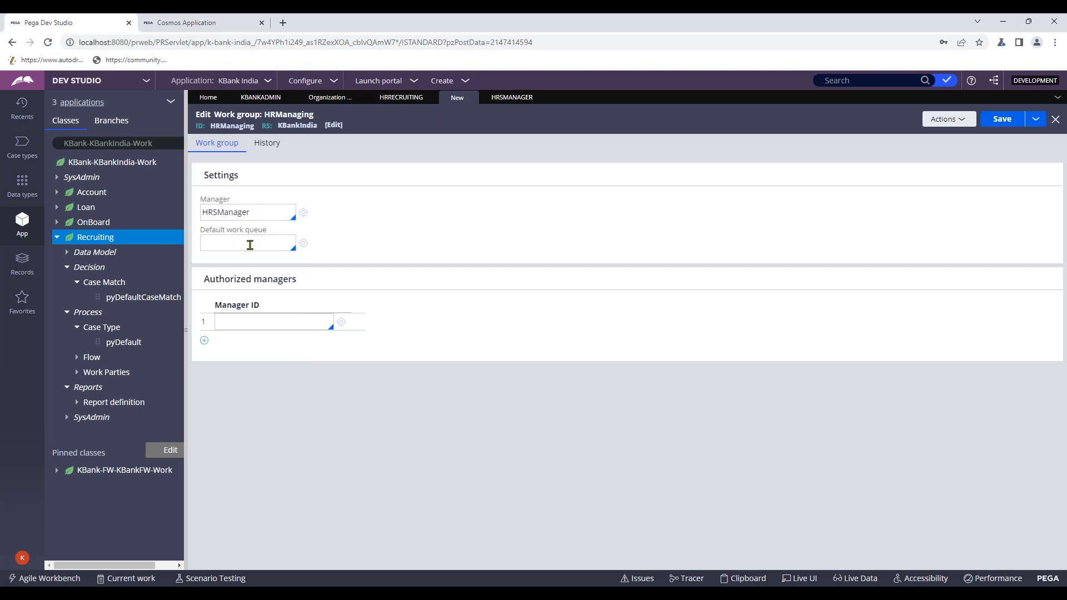
{"action": "left_click", "coordinate": [250, 246]}
{"action": "type", "text": "def"}
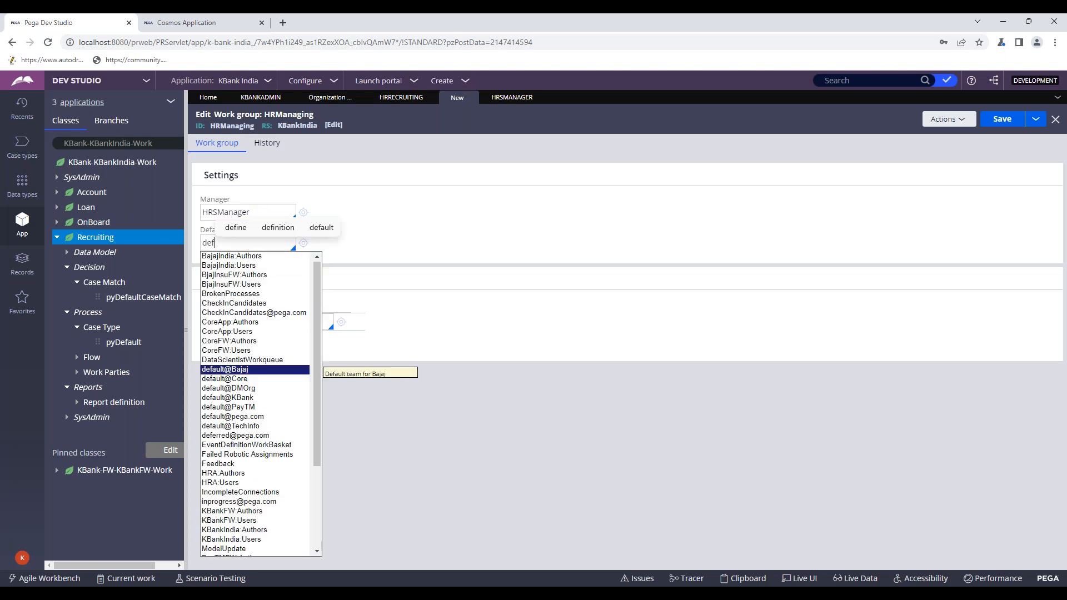
{"action": "left_click", "coordinate": [245, 399]}
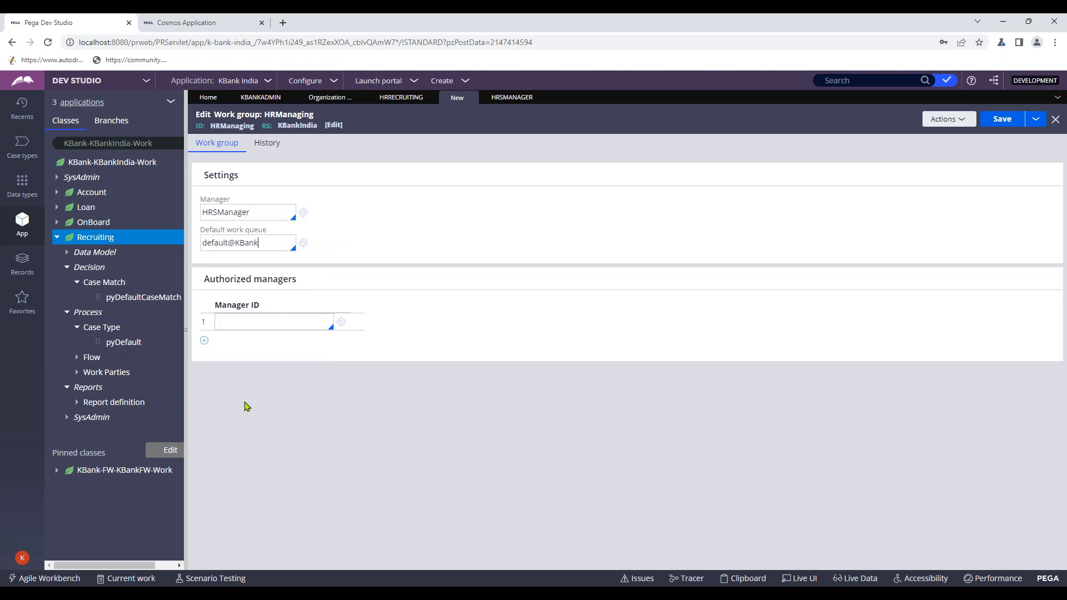
{"action": "left_click", "coordinate": [281, 154]}
{"action": "left_click", "coordinate": [217, 143]}
{"action": "left_click", "coordinate": [1001, 119]}
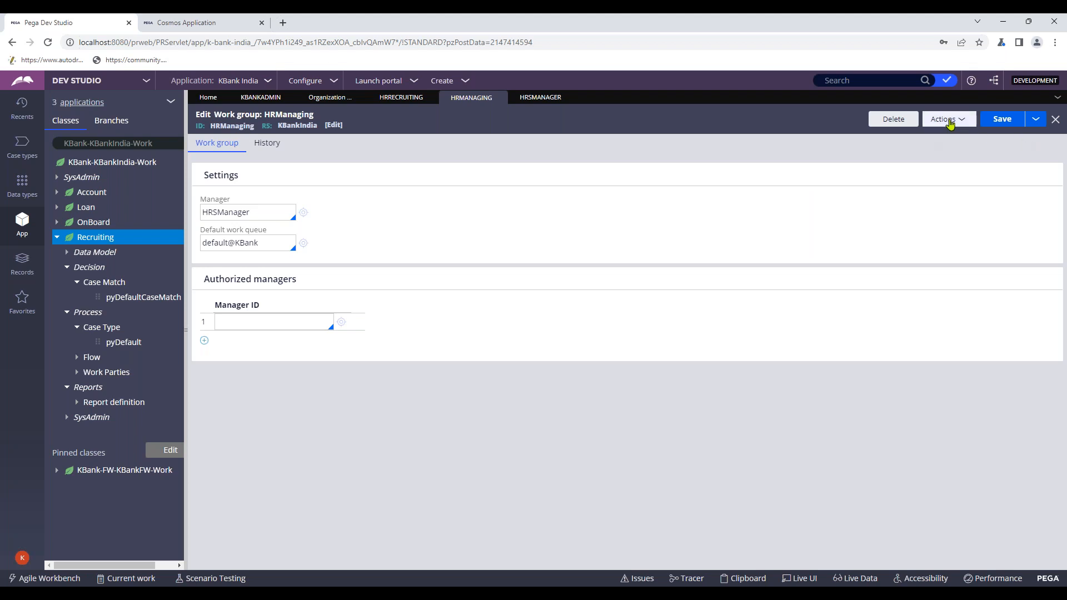
- Check the work group actions list and other open records, then return to the new work group form
{"action": "left_click", "coordinate": [949, 122]}
{"action": "left_click", "coordinate": [926, 207]}
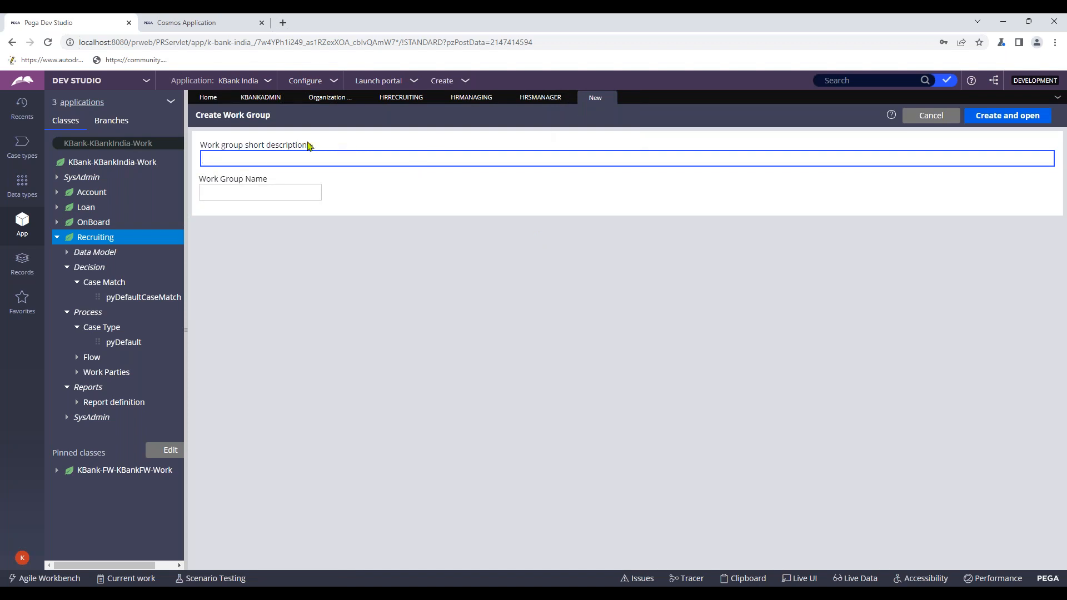
{"action": "left_click", "coordinate": [545, 99]}
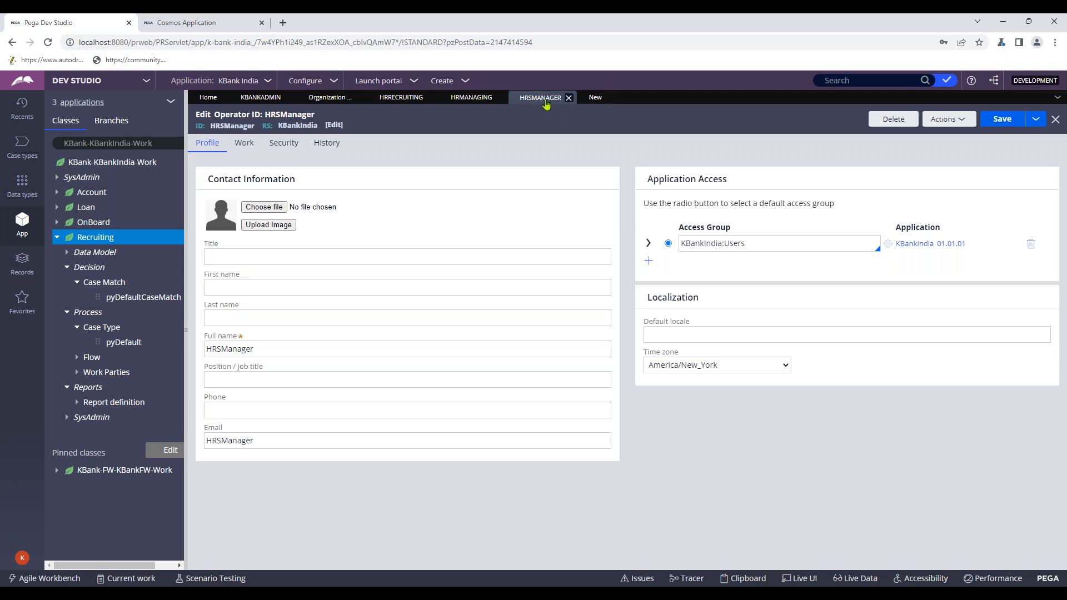
{"action": "left_click", "coordinate": [597, 100]}
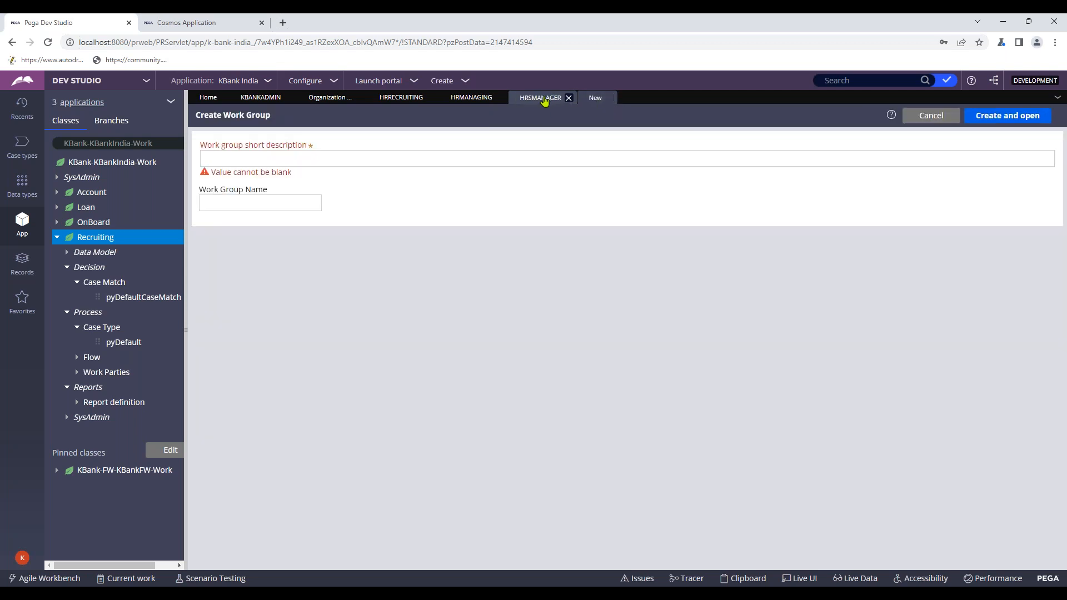
{"action": "left_click", "coordinate": [473, 100]}
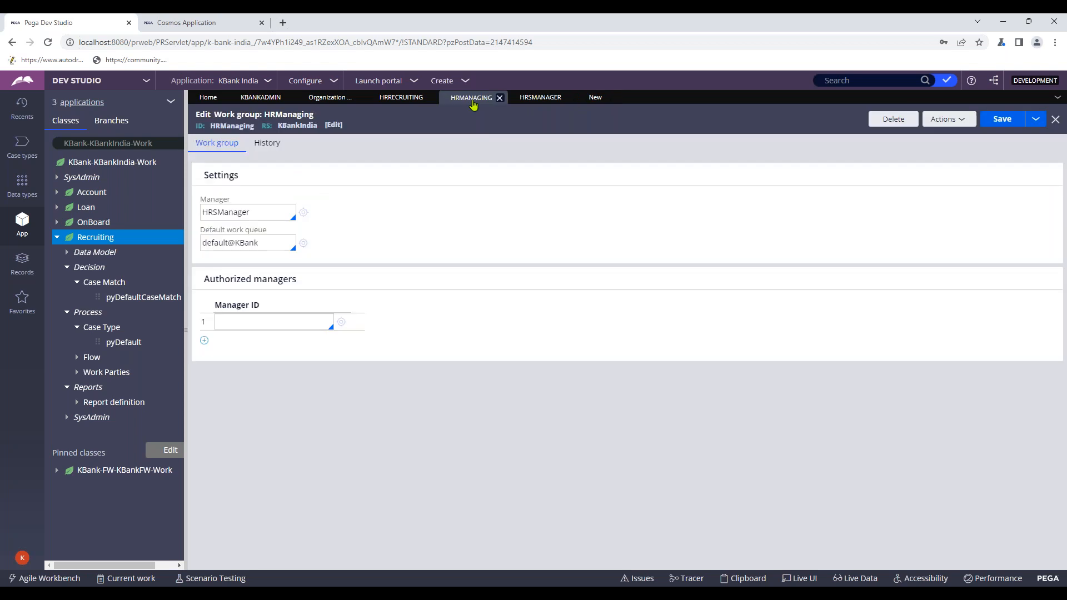
{"action": "left_click", "coordinate": [538, 106]}
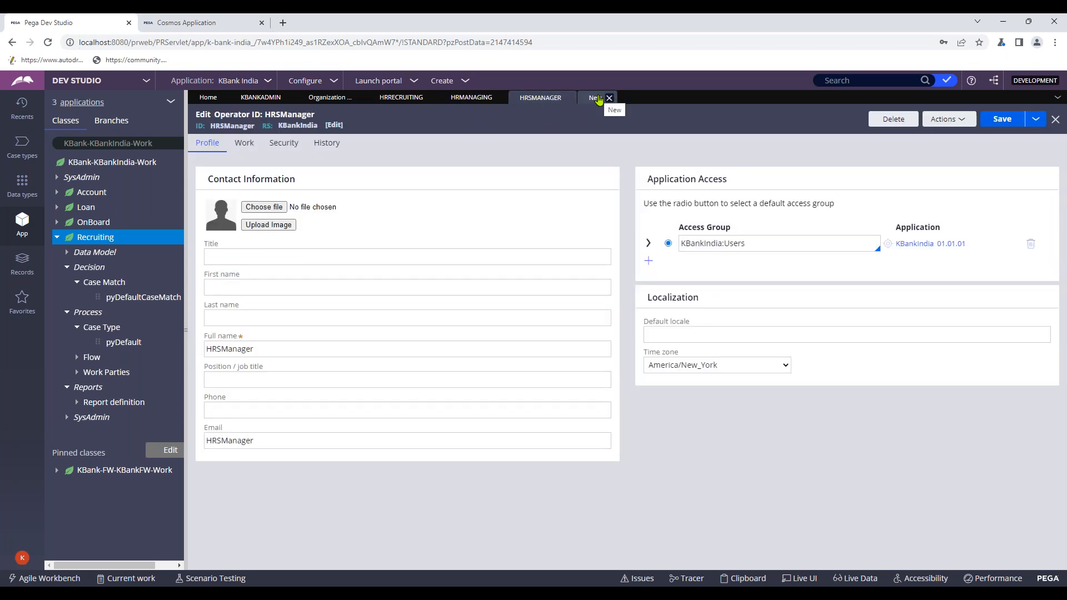
{"action": "left_click", "coordinate": [596, 99]}
- Enter Director as short description and work group name, then create and open it
{"action": "left_click", "coordinate": [285, 159]}
{"action": "type", "text": "HR"}
{"action": "key", "text": "BackSpace"}
{"action": "key", "text": "BackSpace"}
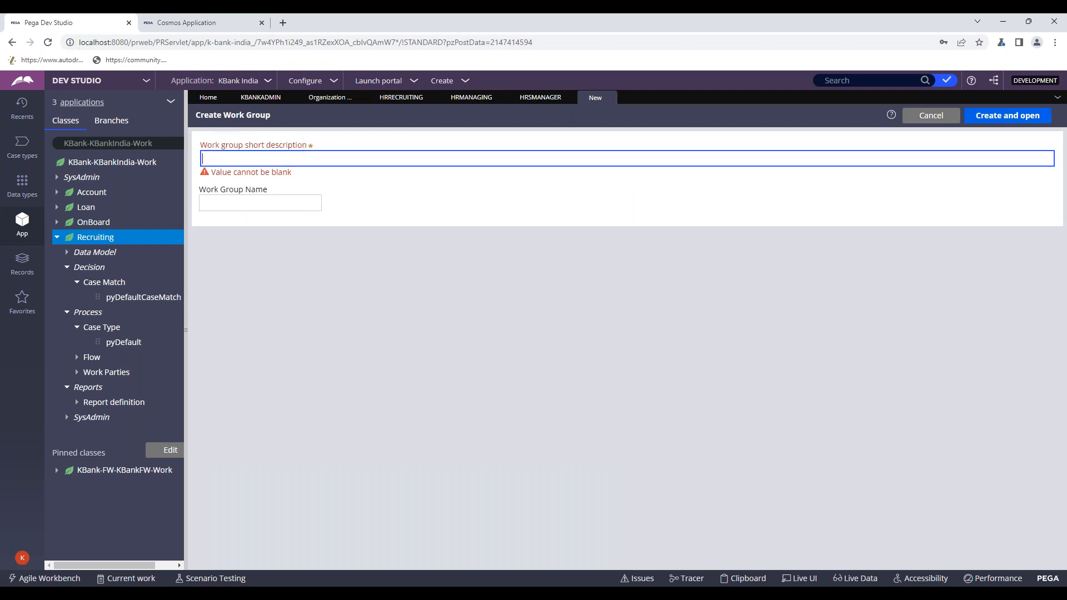
{"action": "type", "text": "Direc"}
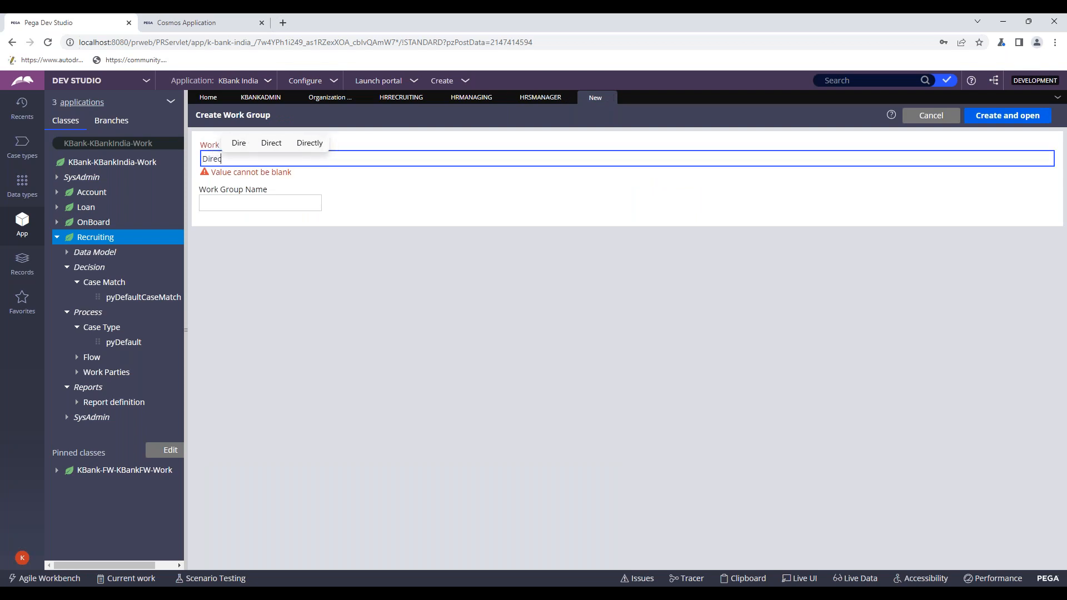
{"action": "type", "text": "tor"}
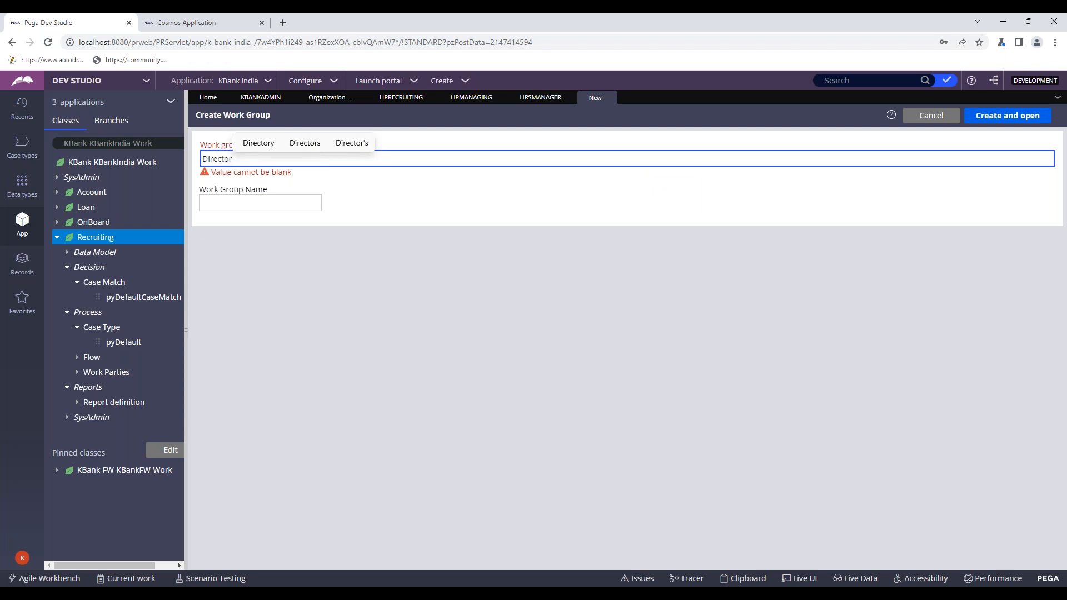
{"action": "key", "text": "ctrl+a"}
{"action": "key", "text": "ctrl+c"}
{"action": "left_click", "coordinate": [235, 197]}
{"action": "key", "text": "ctrl+v"}
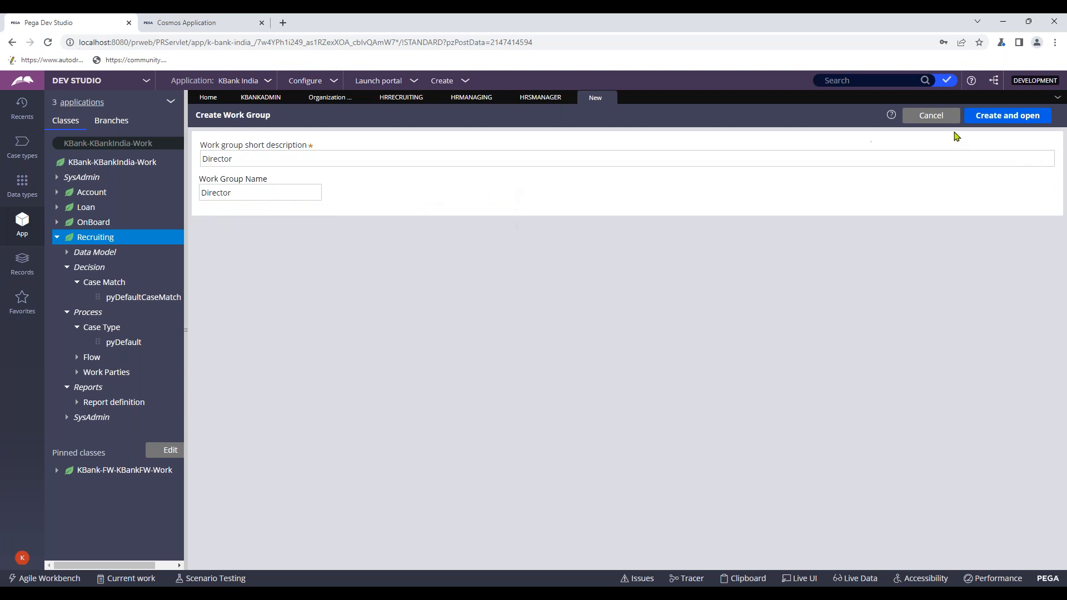
{"action": "left_click", "coordinate": [992, 118]}
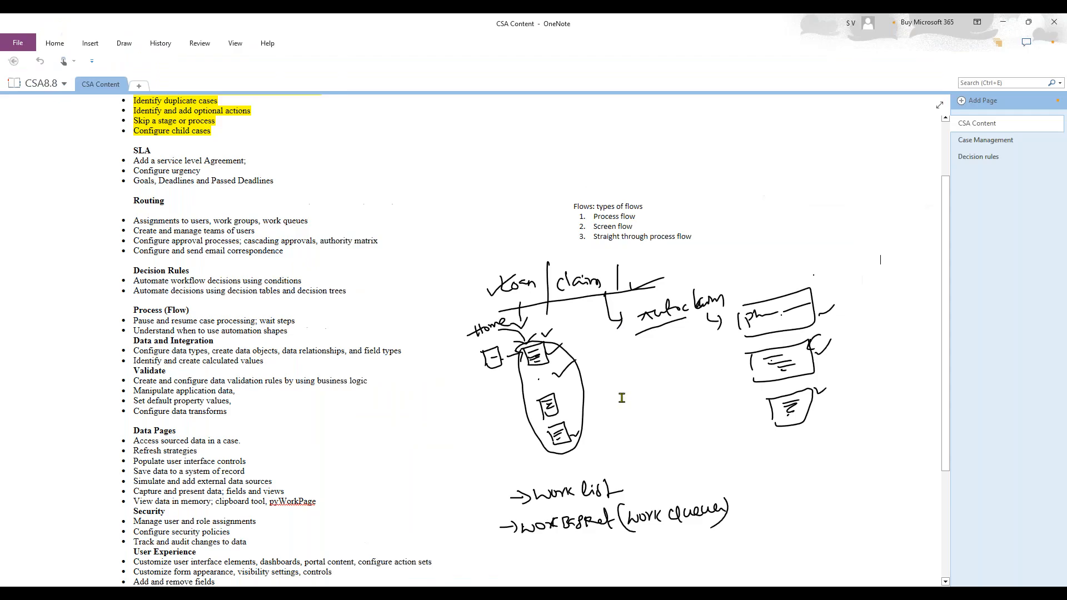
- Scroll the CSA Content page to the Routing sketch showing work list and workbasket (work queue)
{"action": "scroll", "coordinate": [621, 398], "scroll_direction": "down", "scroll_amount": 3}
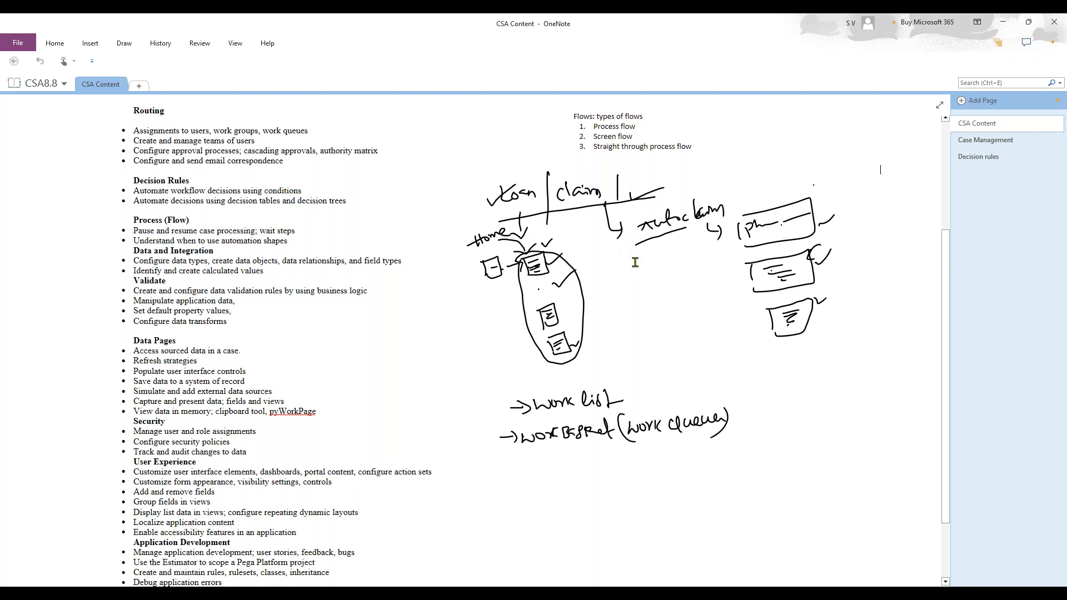
{"action": "scroll", "coordinate": [635, 263], "scroll_direction": "down", "scroll_amount": 3}
{"action": "scroll", "coordinate": [635, 262], "scroll_direction": "up", "scroll_amount": 5}
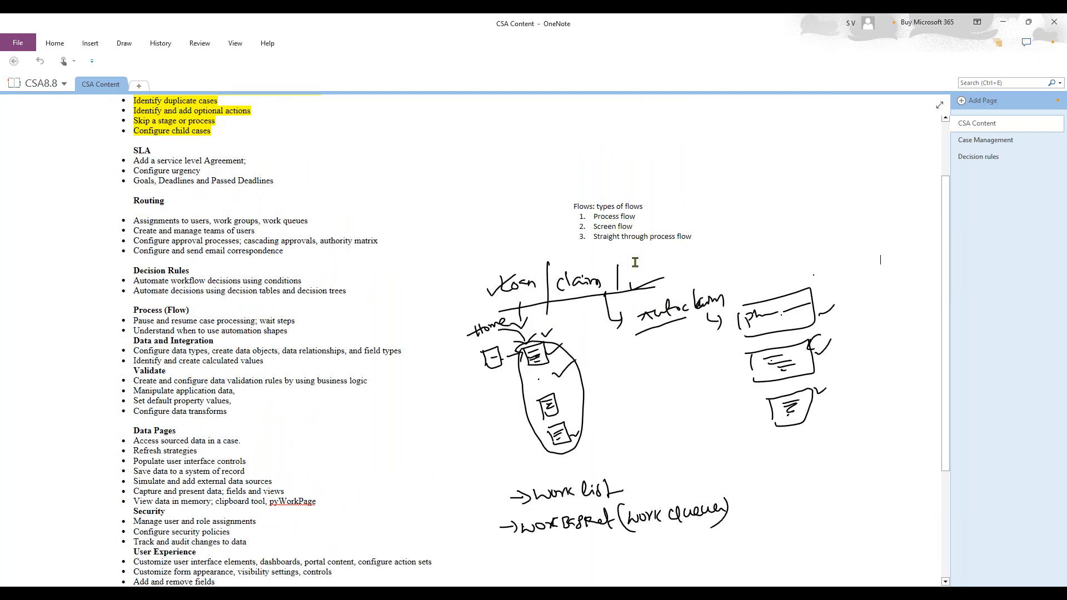
{"action": "scroll", "coordinate": [635, 262], "scroll_direction": "down", "scroll_amount": 3}
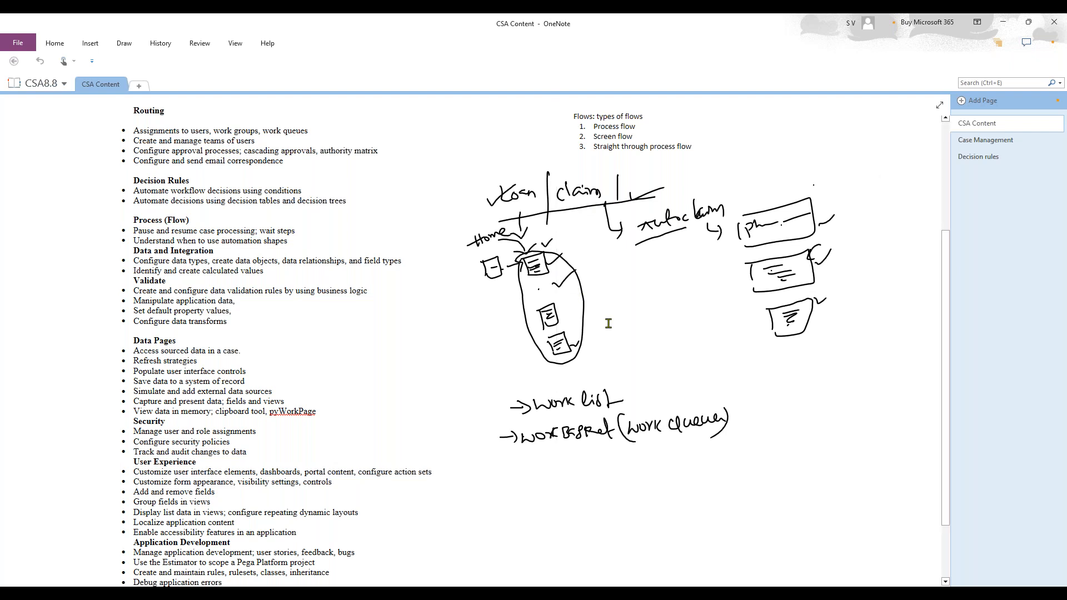
{"action": "scroll", "coordinate": [608, 323], "scroll_direction": "up", "scroll_amount": 5}
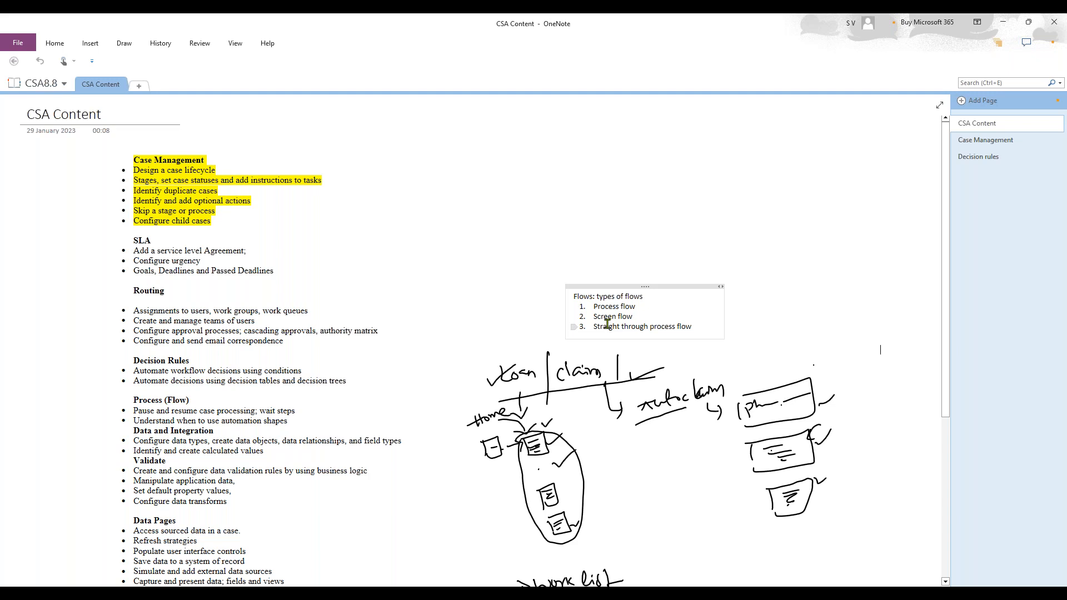
{"action": "scroll", "coordinate": [605, 322], "scroll_direction": "down", "scroll_amount": 3}
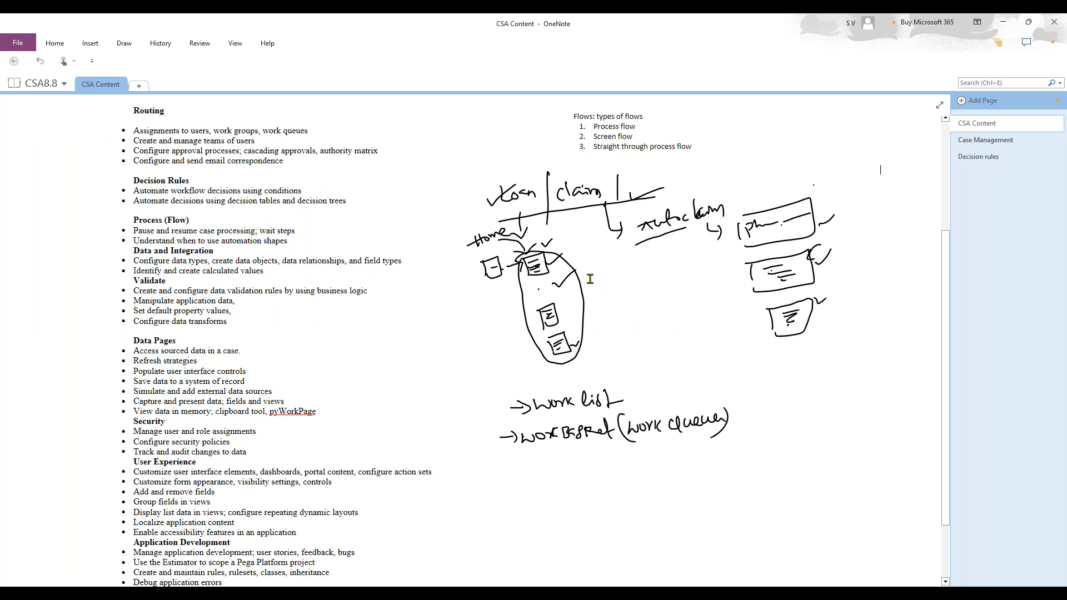
{"action": "scroll", "coordinate": [590, 279], "scroll_direction": "up", "scroll_amount": 3}
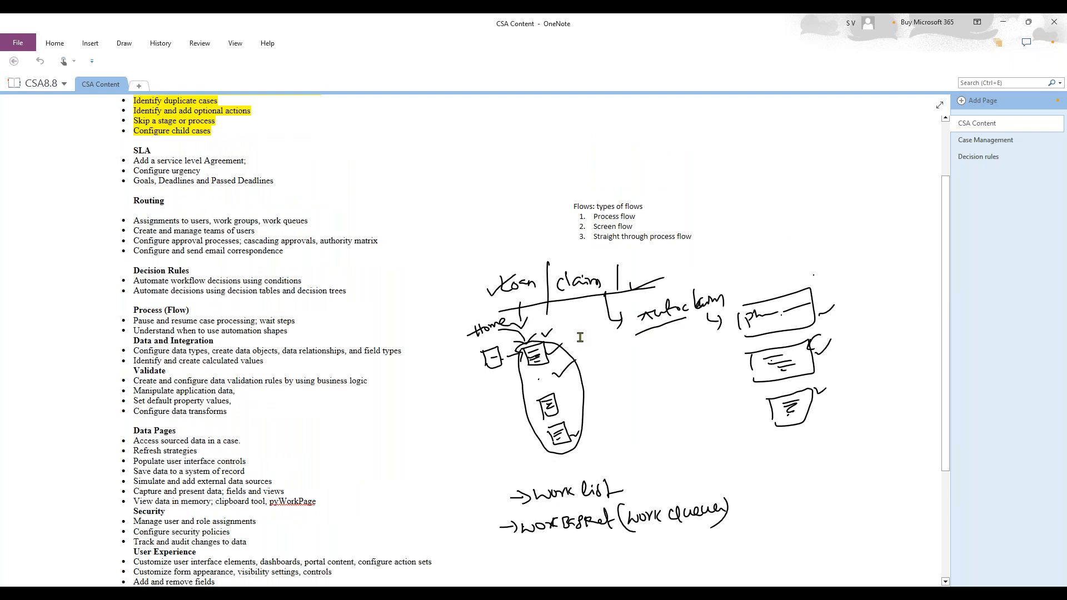
{"action": "scroll", "coordinate": [524, 257], "scroll_direction": "down", "scroll_amount": 3}
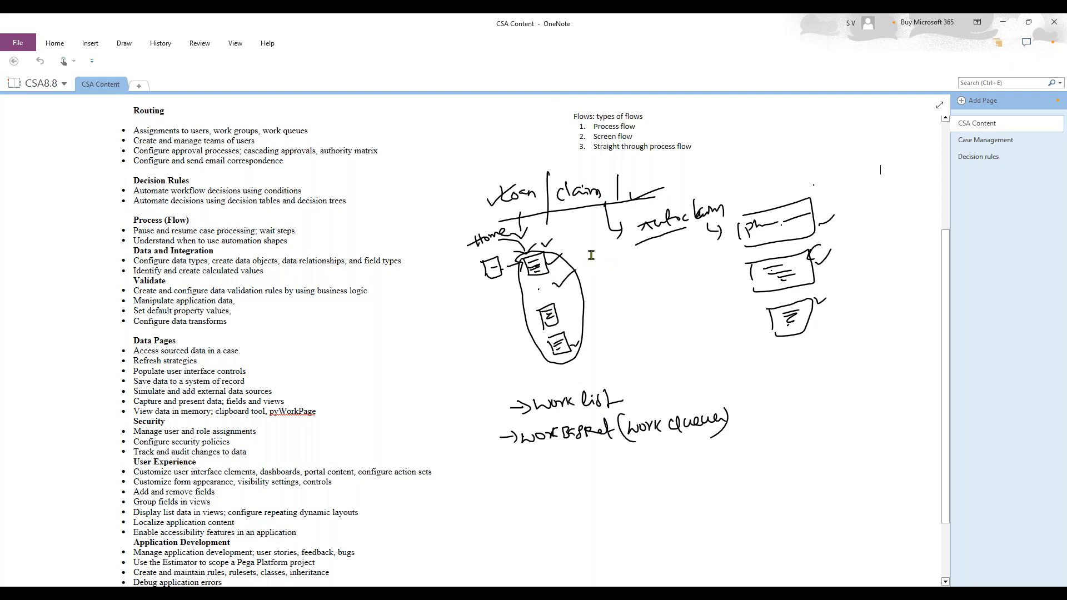
- Compare the manager values of HRRecruiting and HRManaging, then return to the Director work group
{"action": "left_click", "coordinate": [1004, 25]}
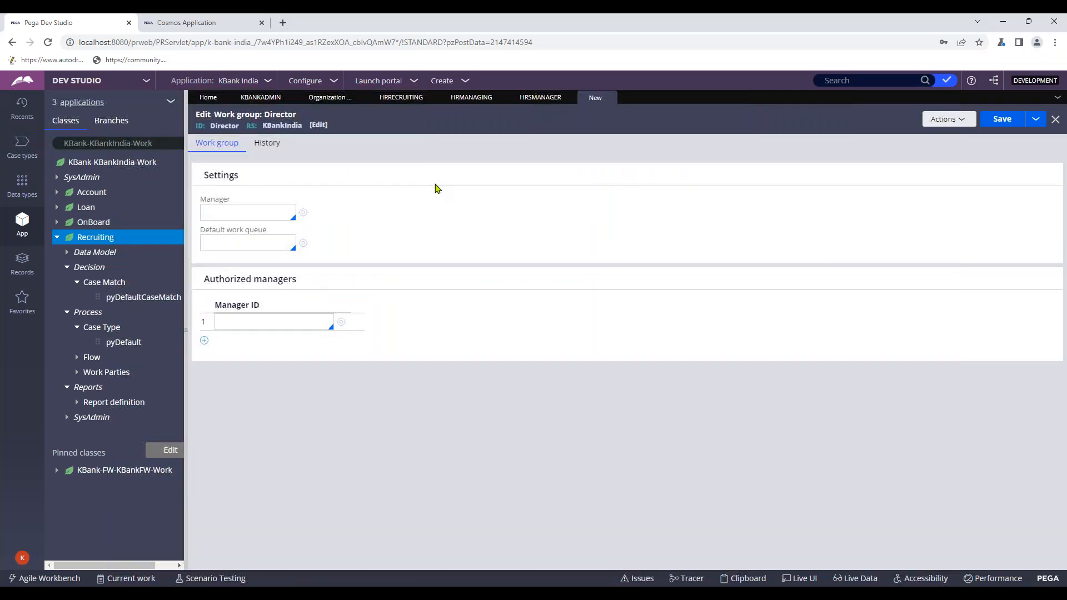
{"action": "left_click", "coordinate": [273, 102]}
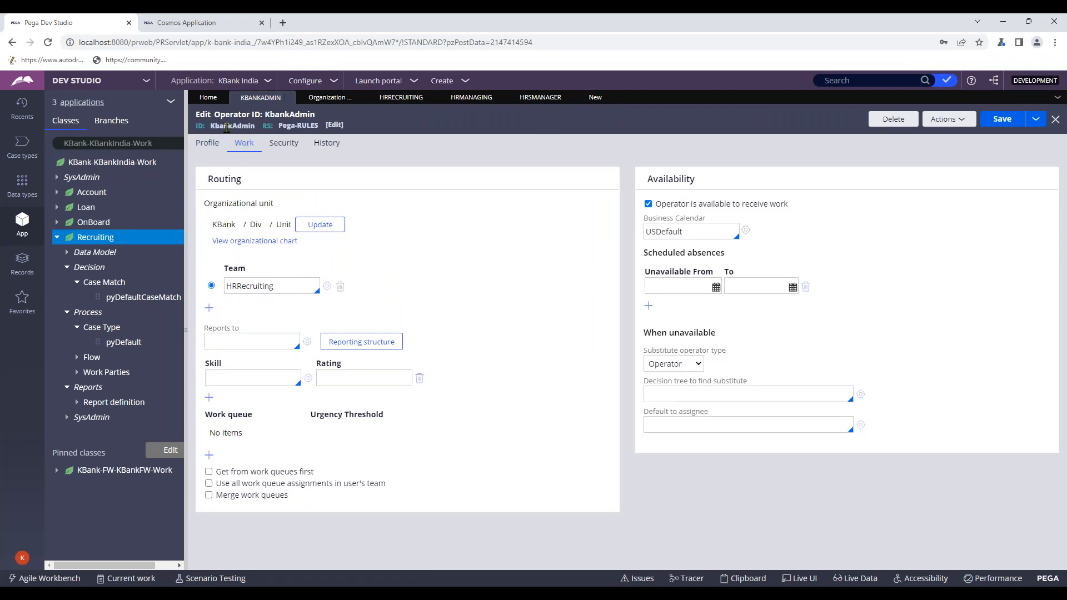
{"action": "left_click", "coordinate": [392, 100]}
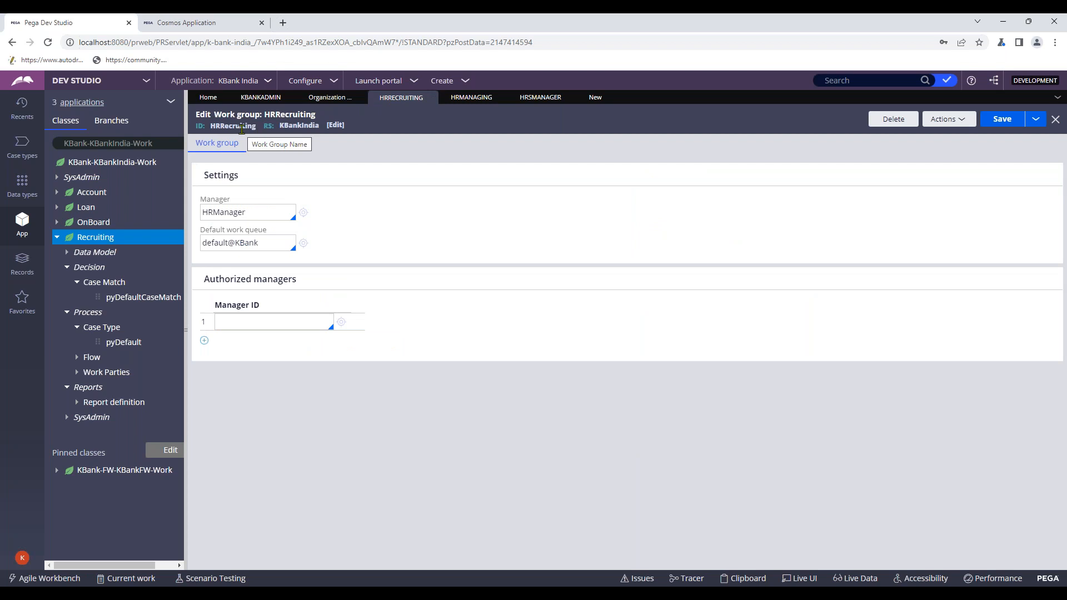
{"action": "double_click", "coordinate": [223, 212]}
{"action": "left_click", "coordinate": [479, 100]}
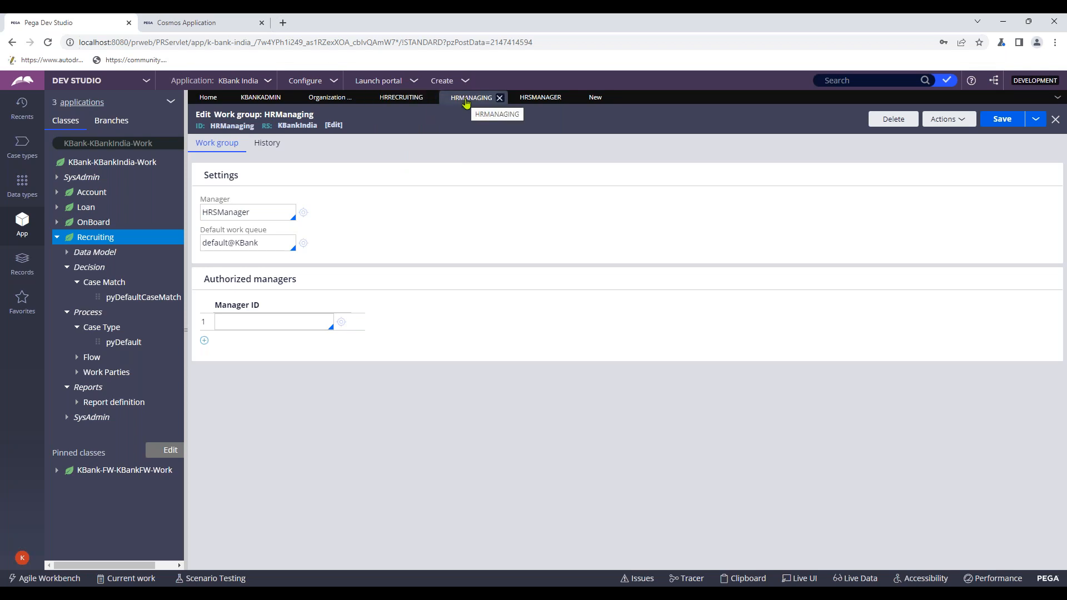
{"action": "double_click", "coordinate": [222, 212]}
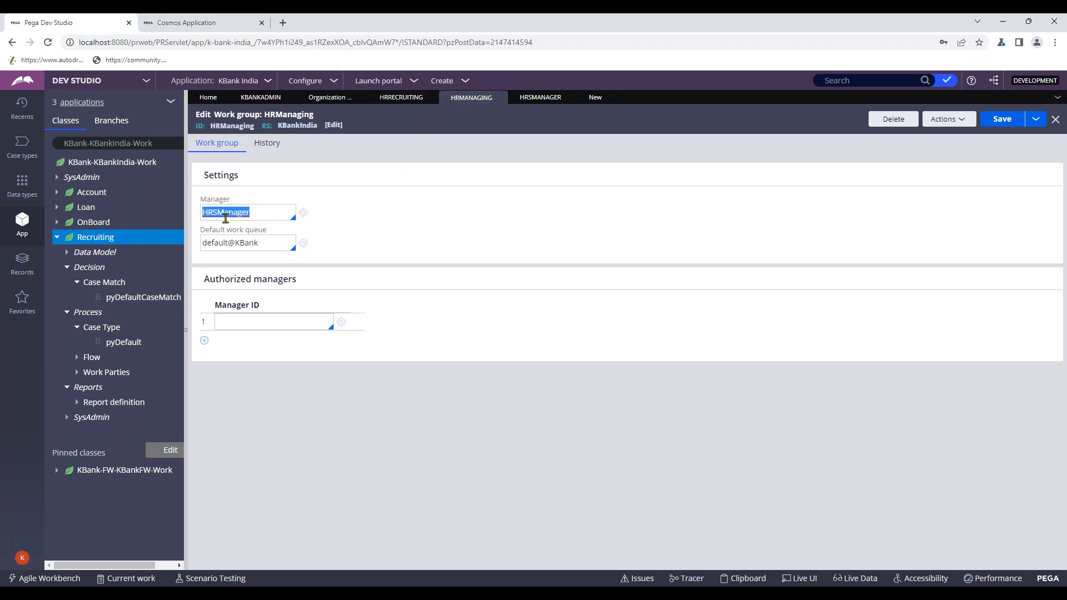
{"action": "left_click", "coordinate": [545, 100]}
{"action": "left_click", "coordinate": [595, 97]}
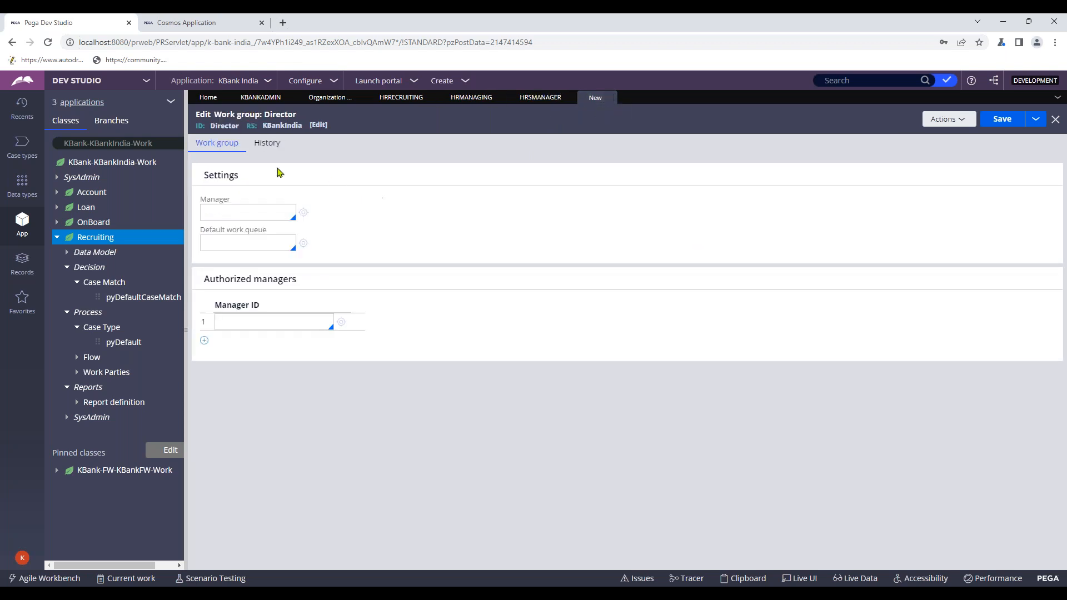
- Enter Director in the Director work group's Manager field
{"action": "left_click", "coordinate": [240, 213]}
{"action": "type", "text": "Director"}
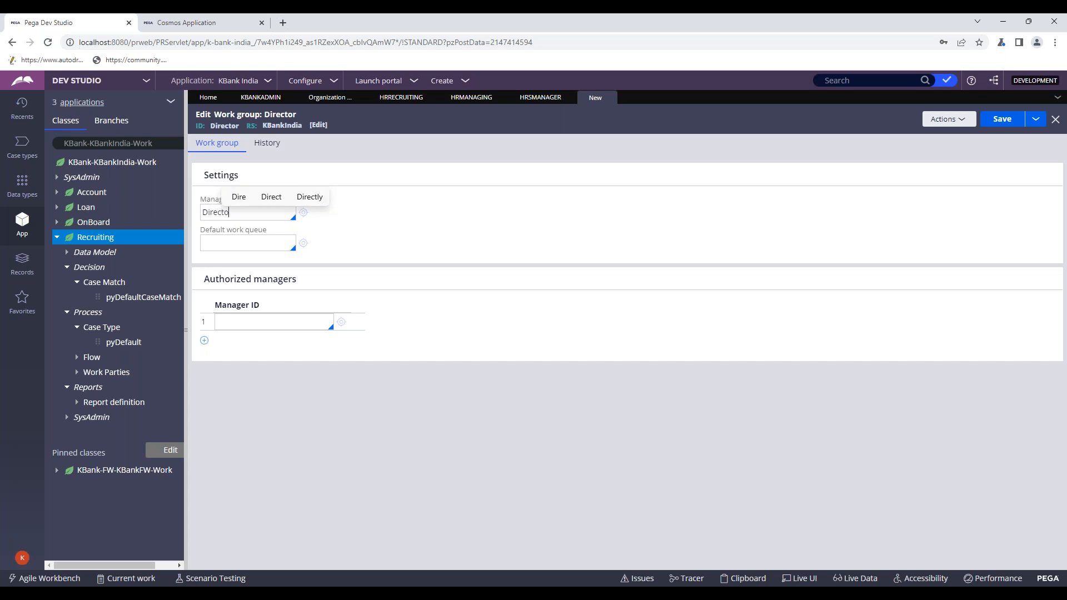
{"action": "left_click", "coordinate": [503, 248]}
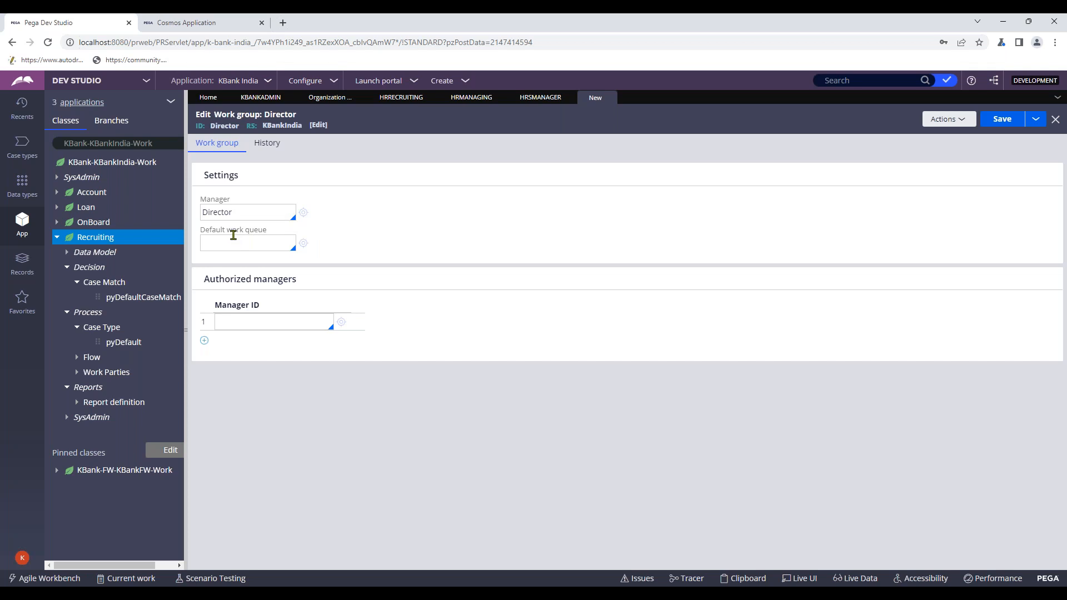
- Create and open the Director operator ID, assigning organization KBank, division Div and unit Unit
{"action": "left_click", "coordinate": [303, 215]}
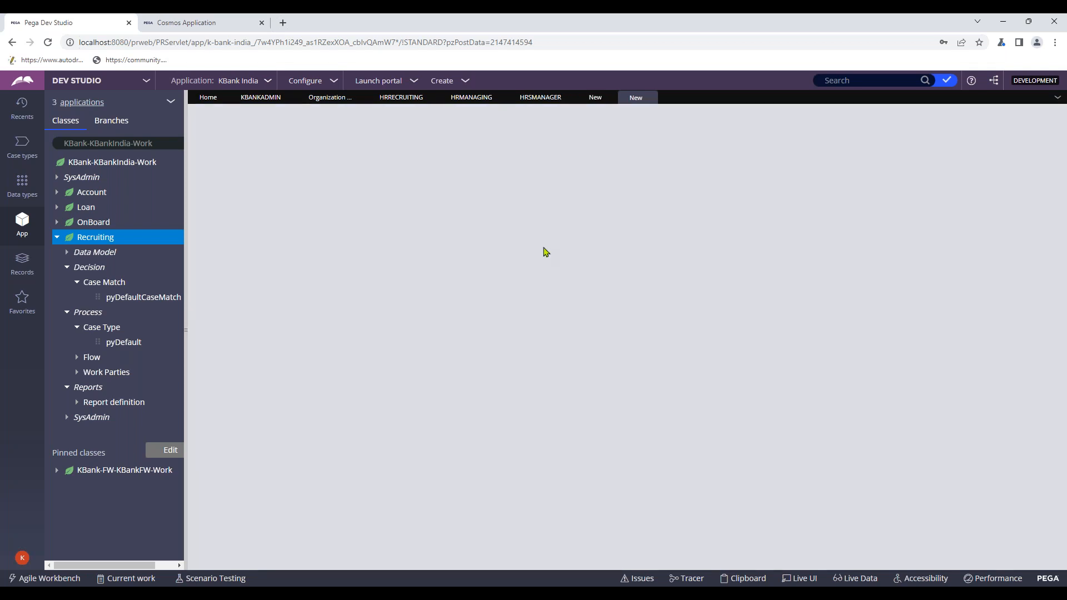
{"action": "left_click", "coordinate": [968, 119]}
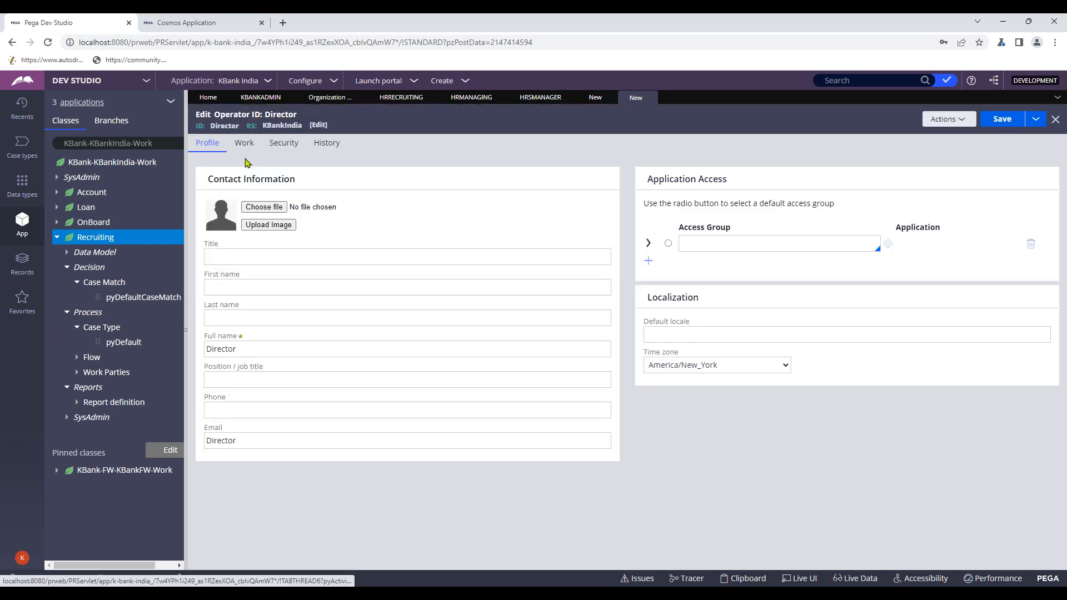
{"action": "left_click", "coordinate": [243, 143]}
{"action": "left_click", "coordinate": [377, 224]}
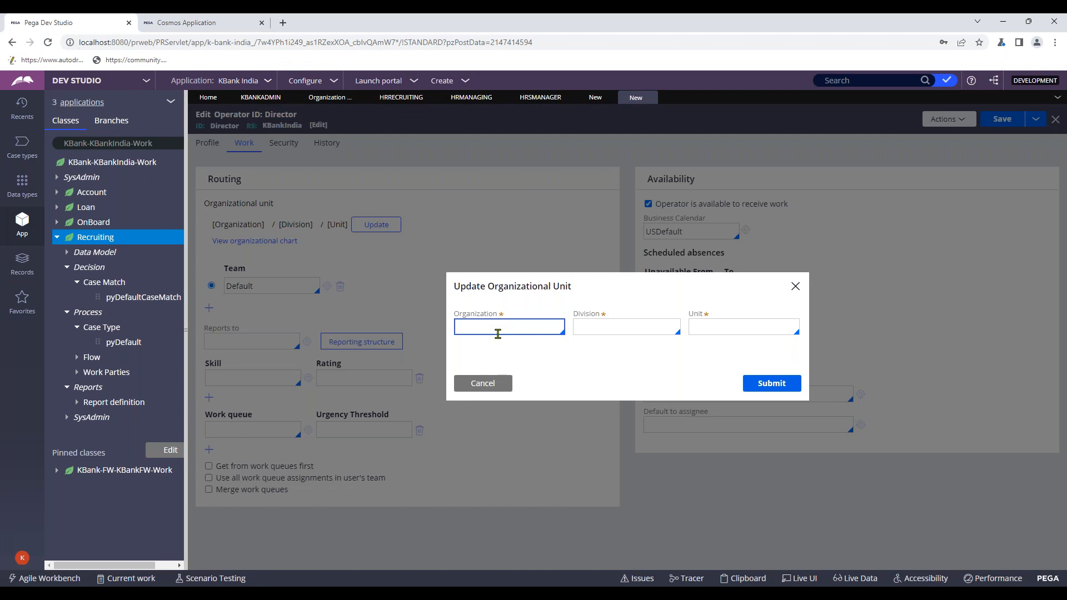
{"action": "left_click", "coordinate": [497, 333]}
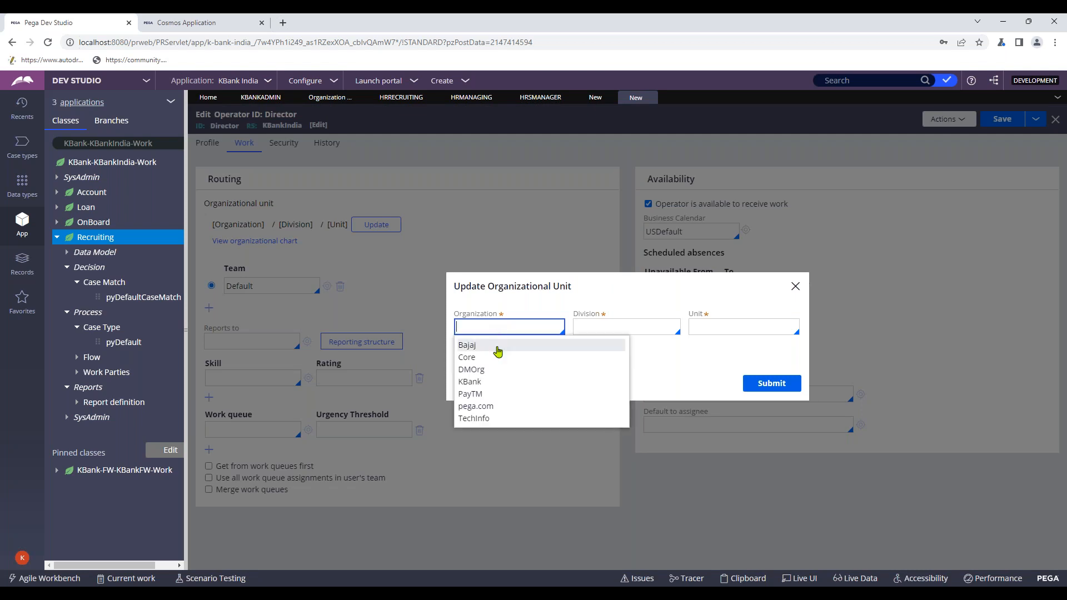
{"action": "left_click", "coordinate": [483, 381]}
{"action": "left_click", "coordinate": [596, 329]}
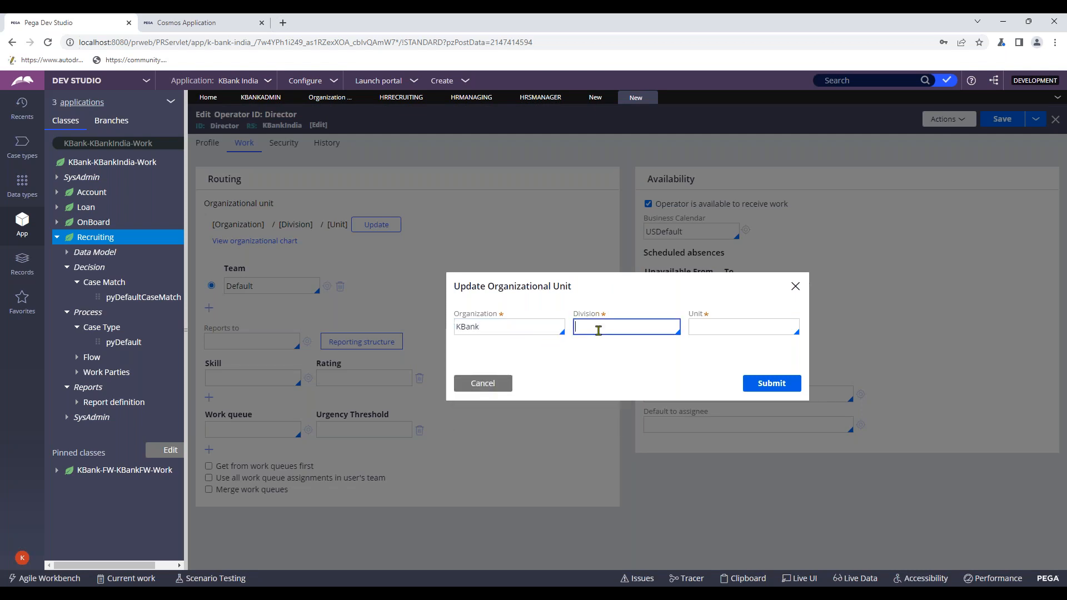
{"action": "left_click", "coordinate": [602, 345]}
{"action": "left_click", "coordinate": [722, 325]}
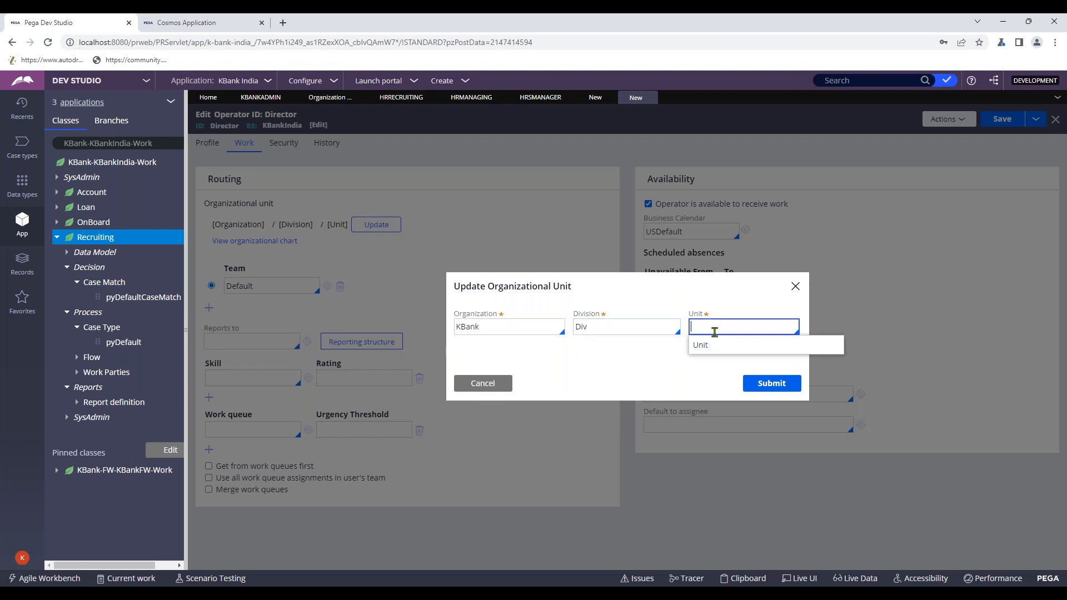
{"action": "left_click", "coordinate": [715, 348]}
{"action": "left_click", "coordinate": [770, 382]}
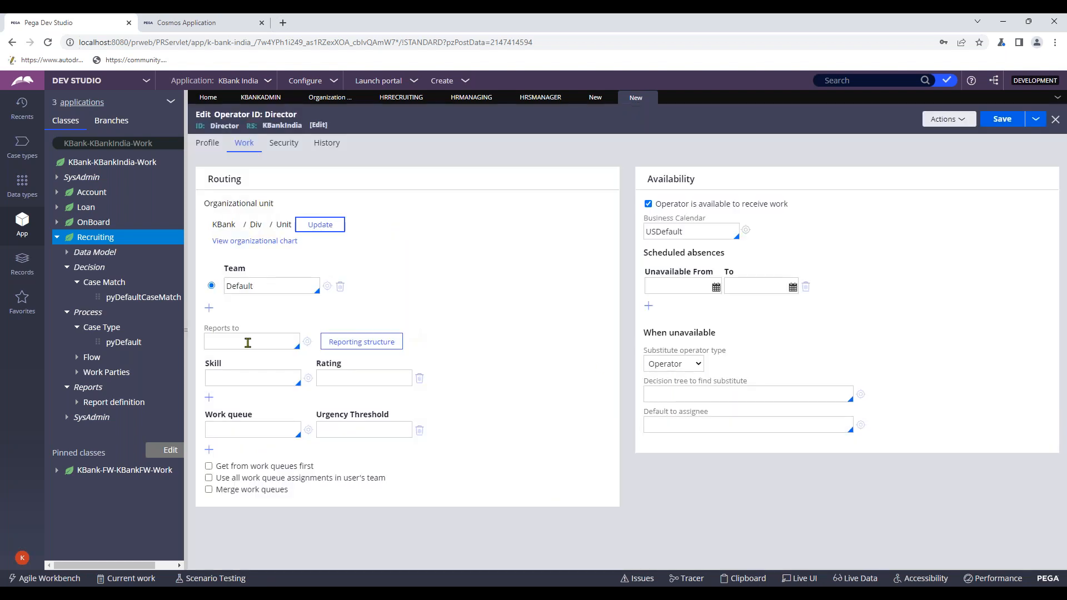
- Enter, confirm and submit a new password for the Director operator
{"action": "left_click", "coordinate": [273, 145]}
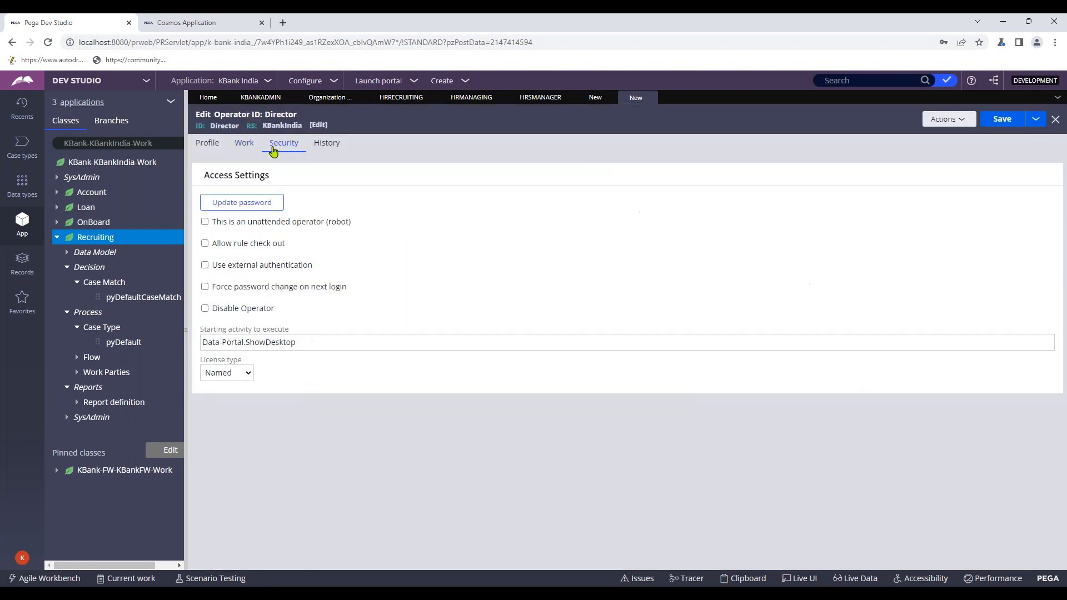
{"action": "left_click", "coordinate": [249, 203]}
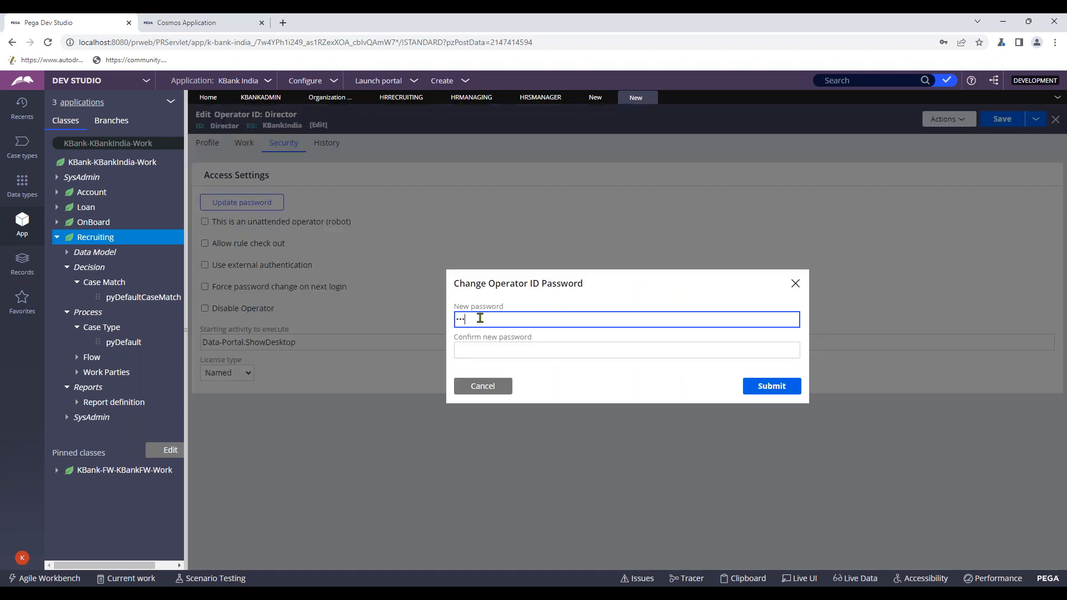
{"action": "type", "text": "•••••"}
{"action": "left_click", "coordinate": [514, 347]}
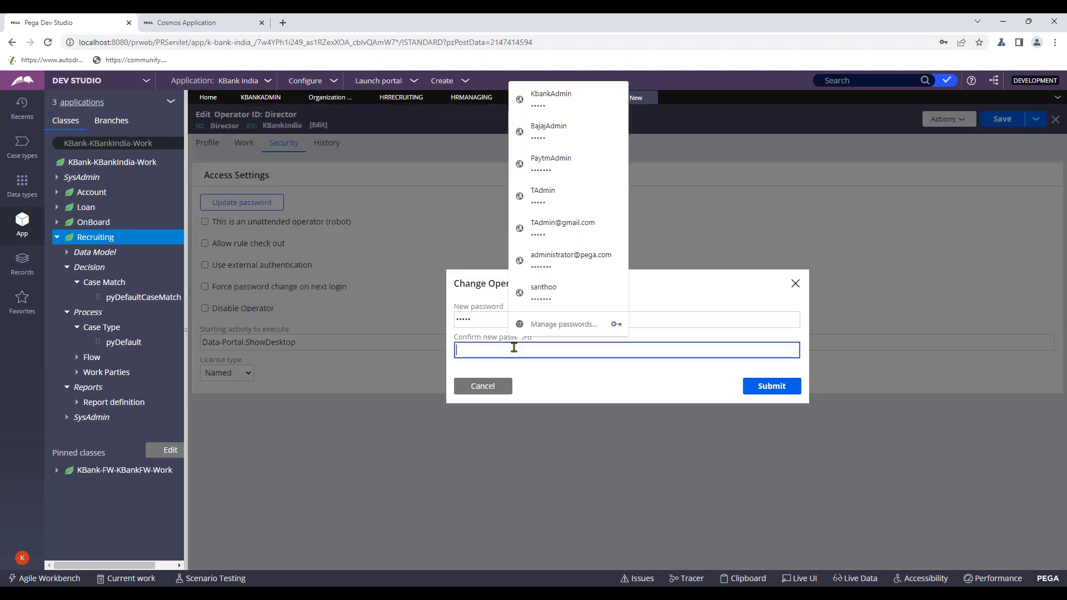
{"action": "type", "text": "•••••"}
{"action": "left_click", "coordinate": [781, 389]}
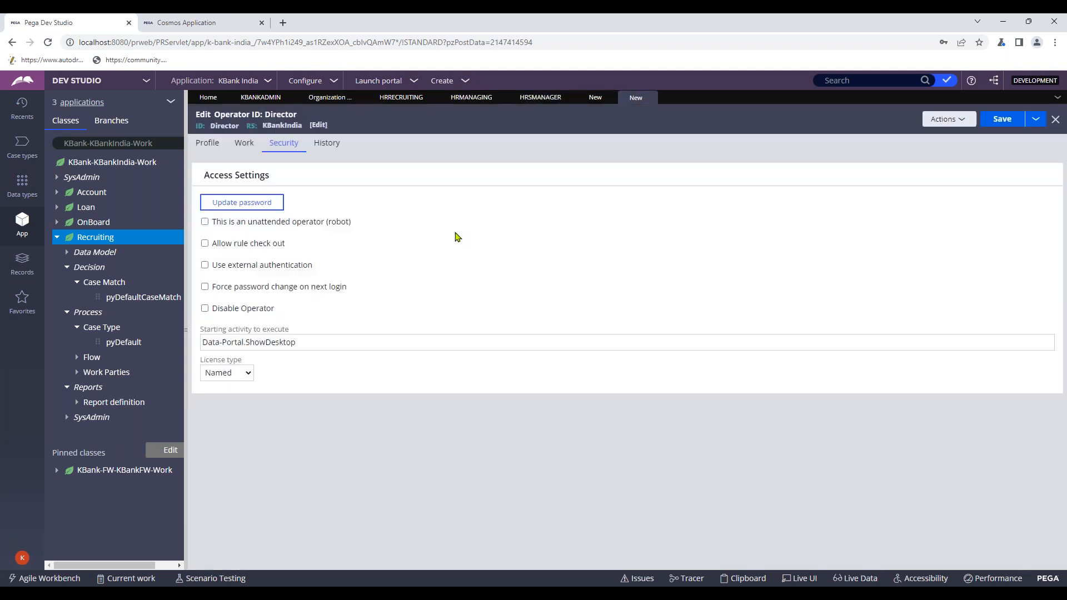
- Make KBankIndia:Users Director's default access group and save the operator record
{"action": "left_click", "coordinate": [207, 144]}
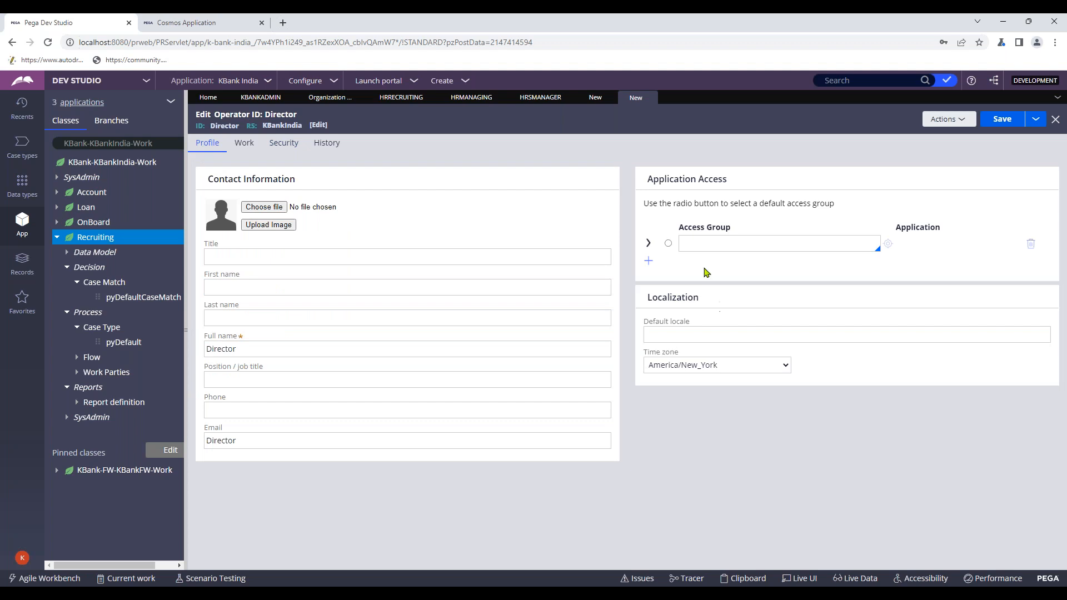
{"action": "left_click", "coordinate": [667, 243]}
{"action": "left_click", "coordinate": [738, 249]}
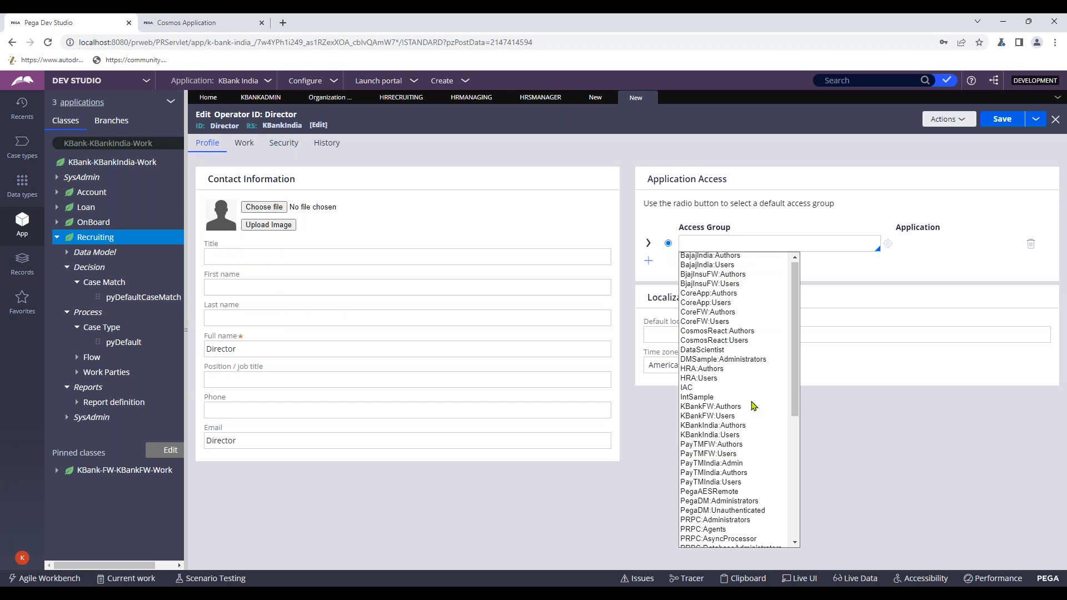
{"action": "left_click", "coordinate": [723, 435]}
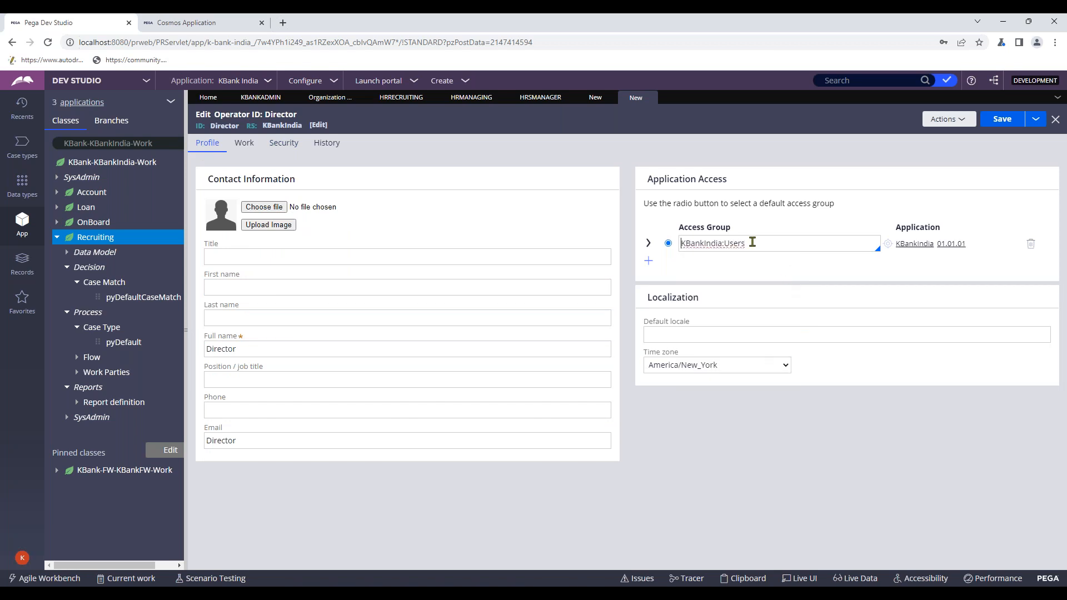
{"action": "left_click", "coordinate": [668, 243]}
{"action": "left_click", "coordinate": [1001, 119]}
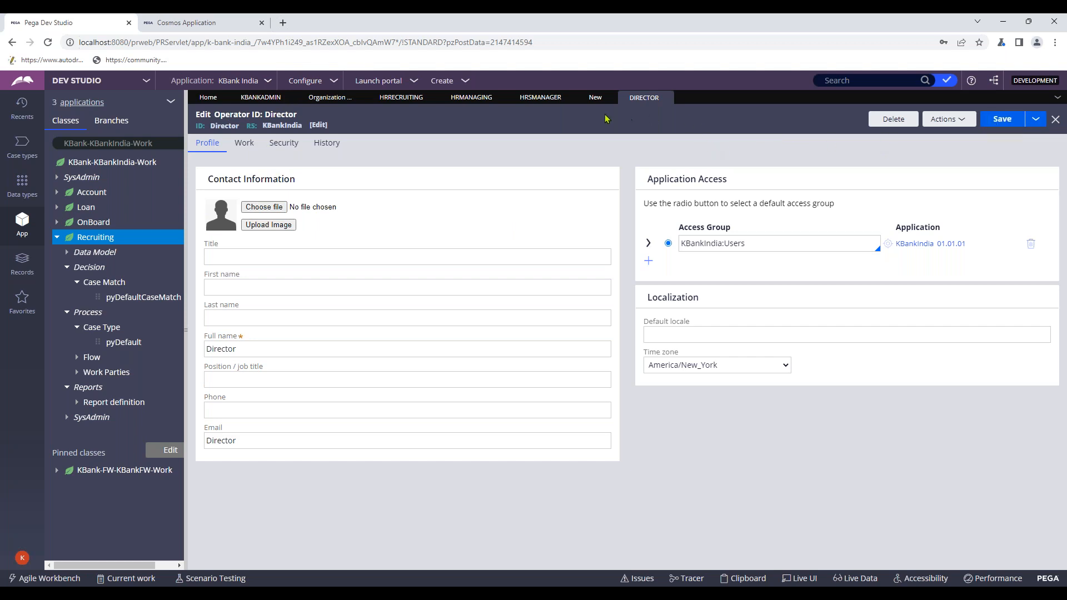
- Keep Director as the Director work group's manager and save the work group
{"action": "left_click", "coordinate": [595, 97]}
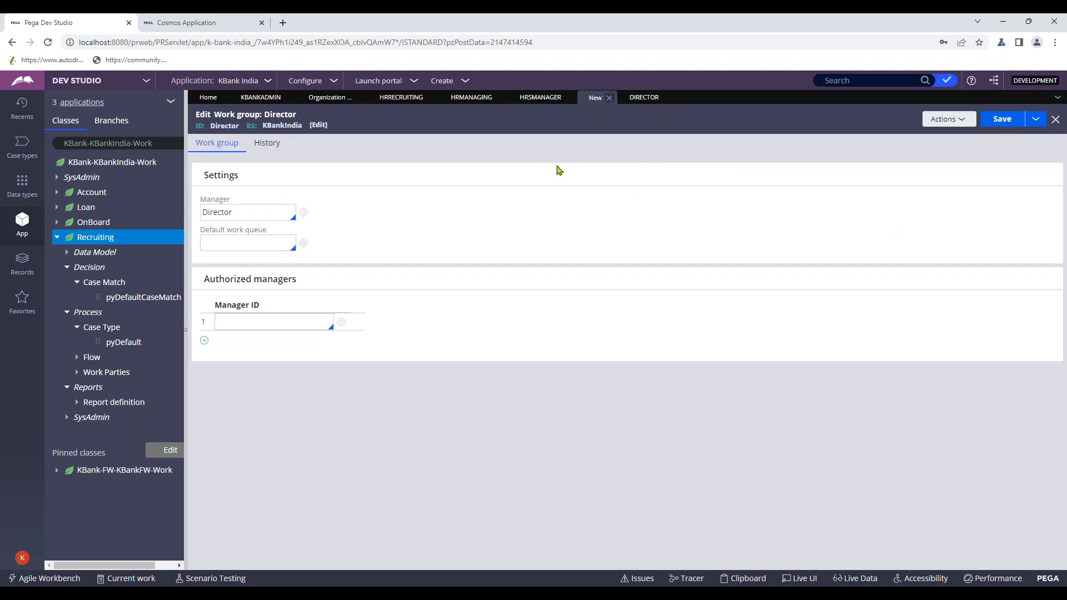
{"action": "left_click", "coordinate": [251, 210]}
{"action": "key", "text": "Down"}
{"action": "key", "text": "Return"}
{"action": "left_click_drag", "start_coordinate": [249, 216], "coordinate": [200, 216]}
{"action": "left_click", "coordinate": [210, 215]}
{"action": "left_click", "coordinate": [1002, 119]}
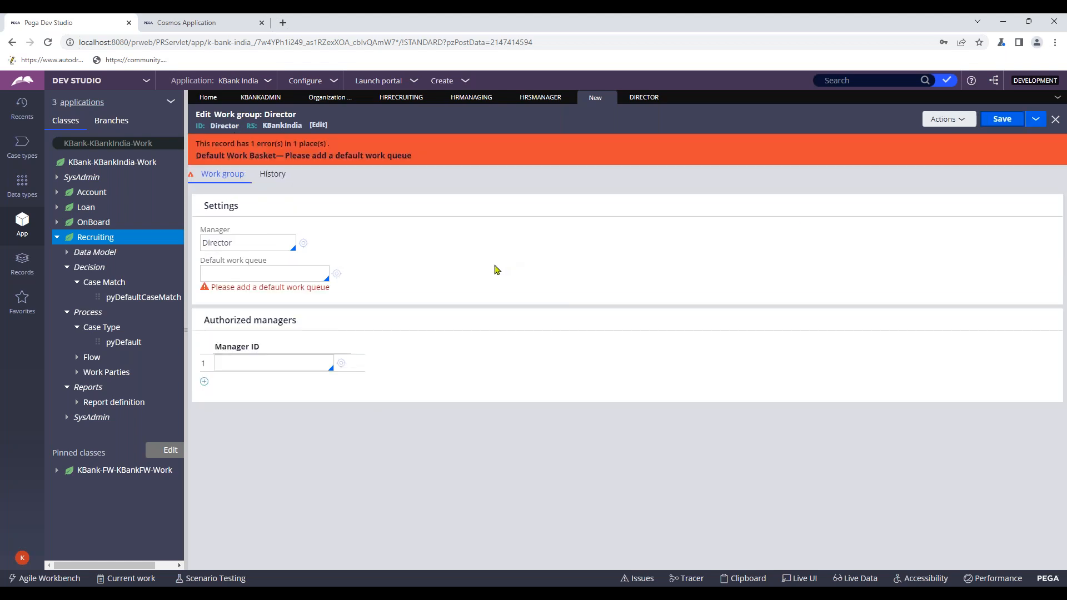
- Set the work group's default work queue to default@KBank and save it
{"action": "left_click", "coordinate": [289, 275]}
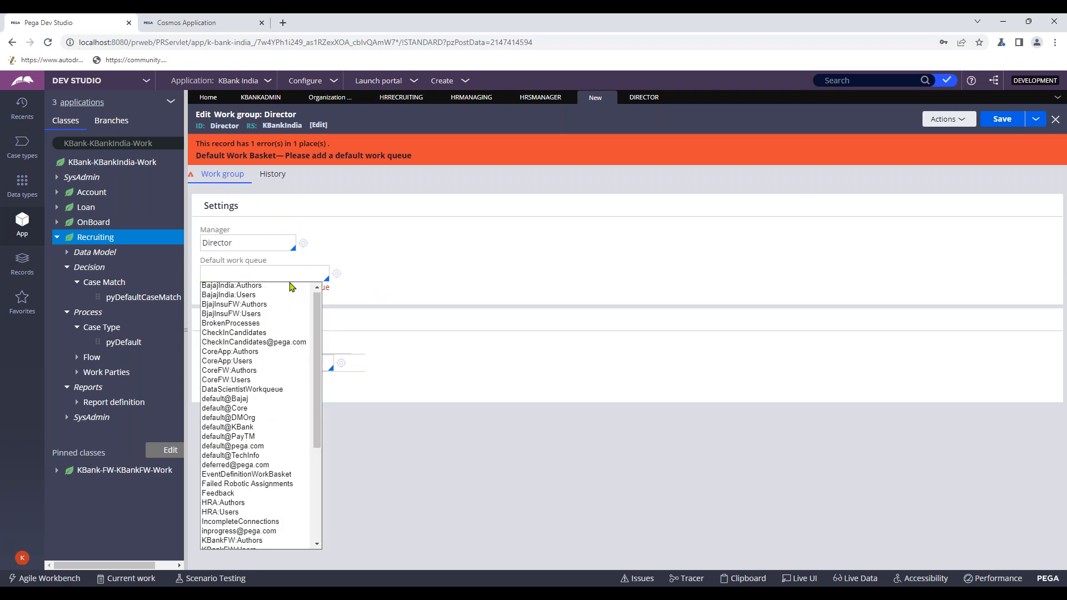
{"action": "type", "text": "def"}
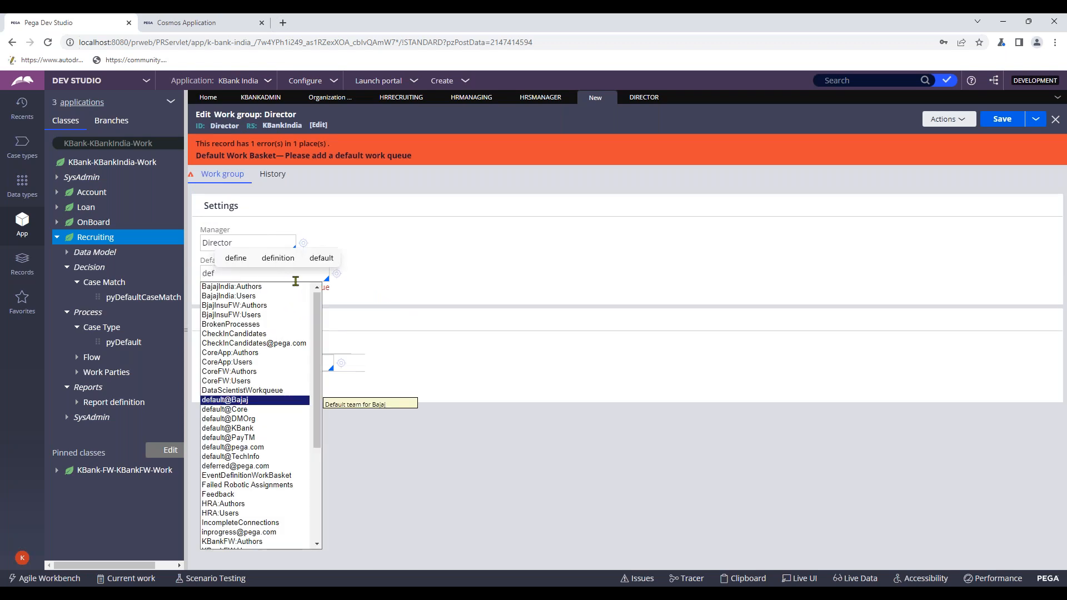
{"action": "key", "text": "Down"}
{"action": "key", "text": "Down"}
{"action": "key", "text": "Down"}
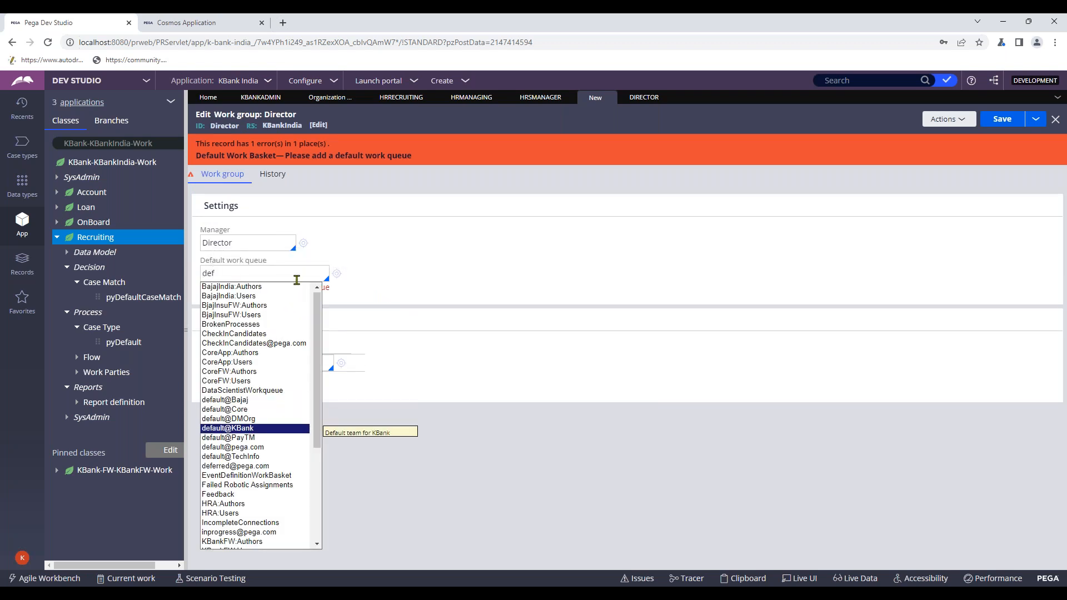
{"action": "key", "text": "Return"}
{"action": "left_click", "coordinate": [1002, 120]}
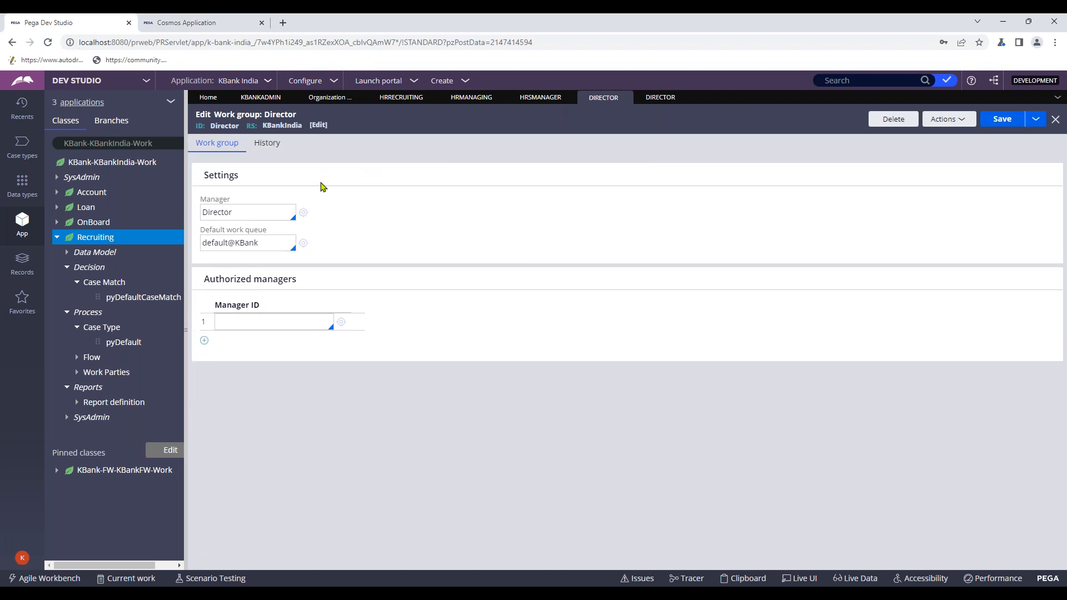
- Close the Director operator record and dismiss Chrome's save-password popup
{"action": "left_click", "coordinate": [660, 99]}
{"action": "left_click", "coordinate": [603, 103]}
{"action": "left_click", "coordinate": [652, 102]}
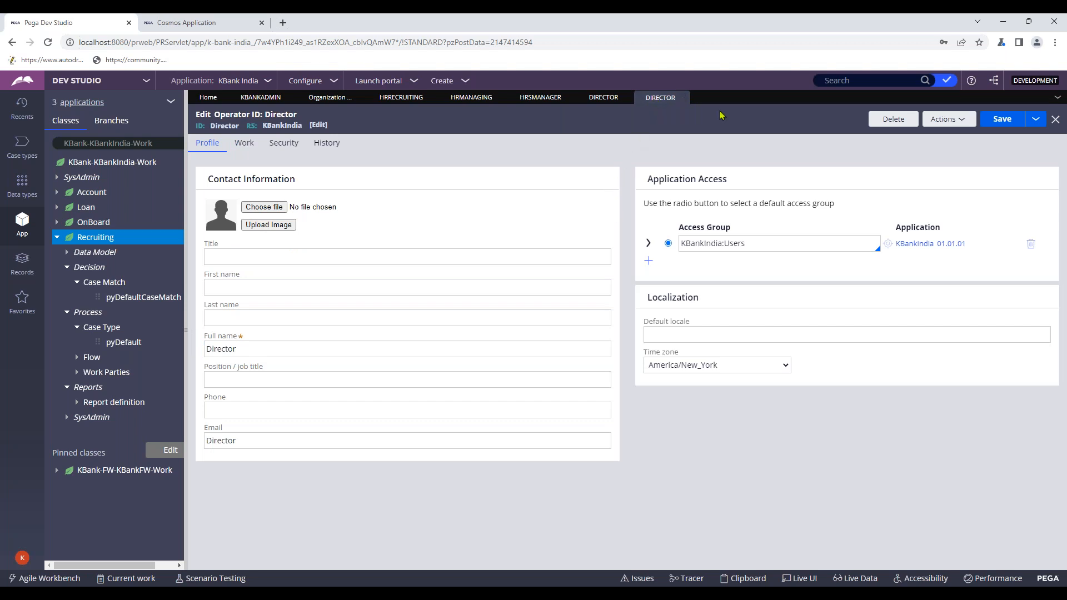
{"action": "left_click", "coordinate": [682, 98]}
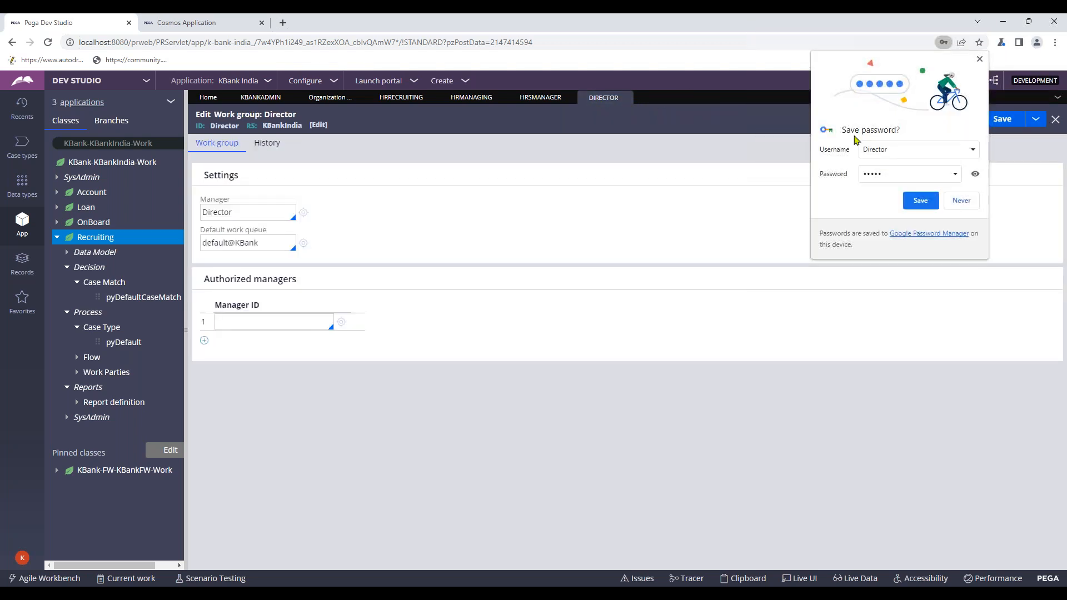
{"action": "left_click", "coordinate": [980, 59]}
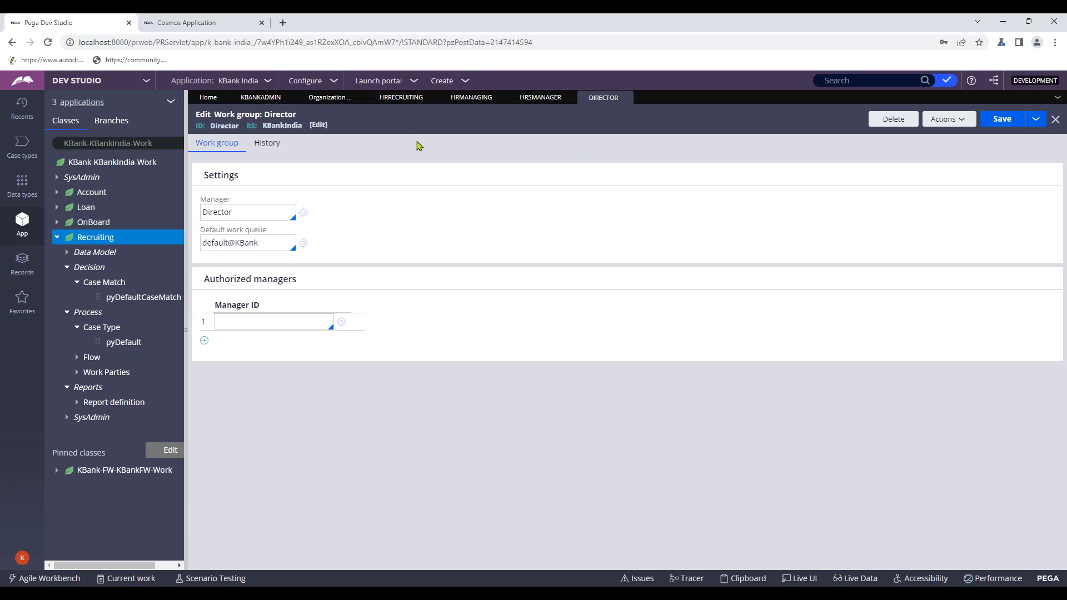
- Open the HRSManager operator's work settings and inspect its current reporting structure
{"action": "left_click", "coordinate": [403, 103]}
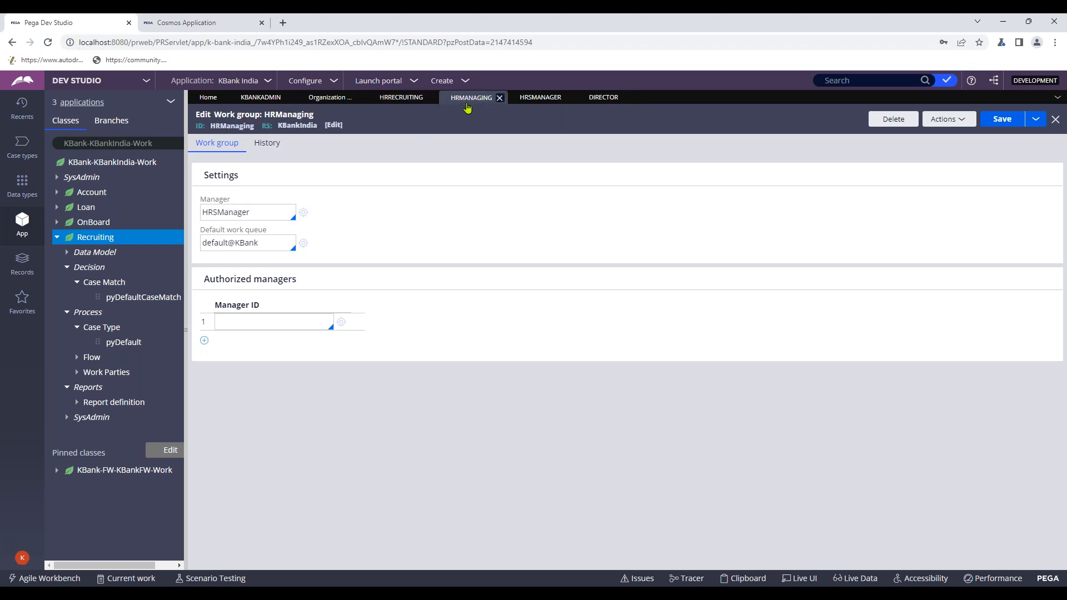
{"action": "left_click", "coordinate": [540, 97]}
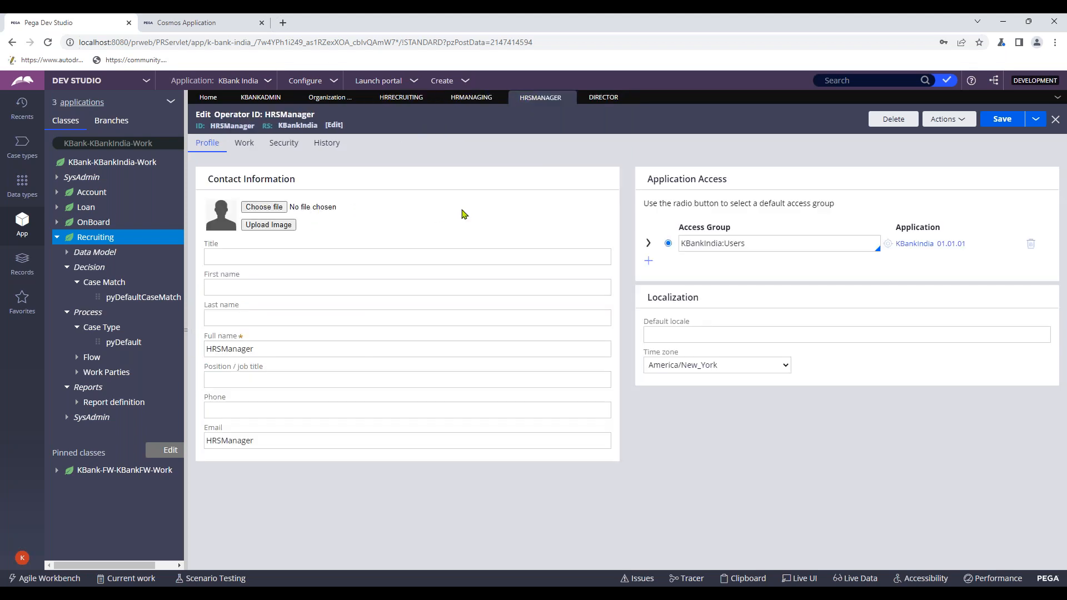
{"action": "left_click", "coordinate": [245, 144]}
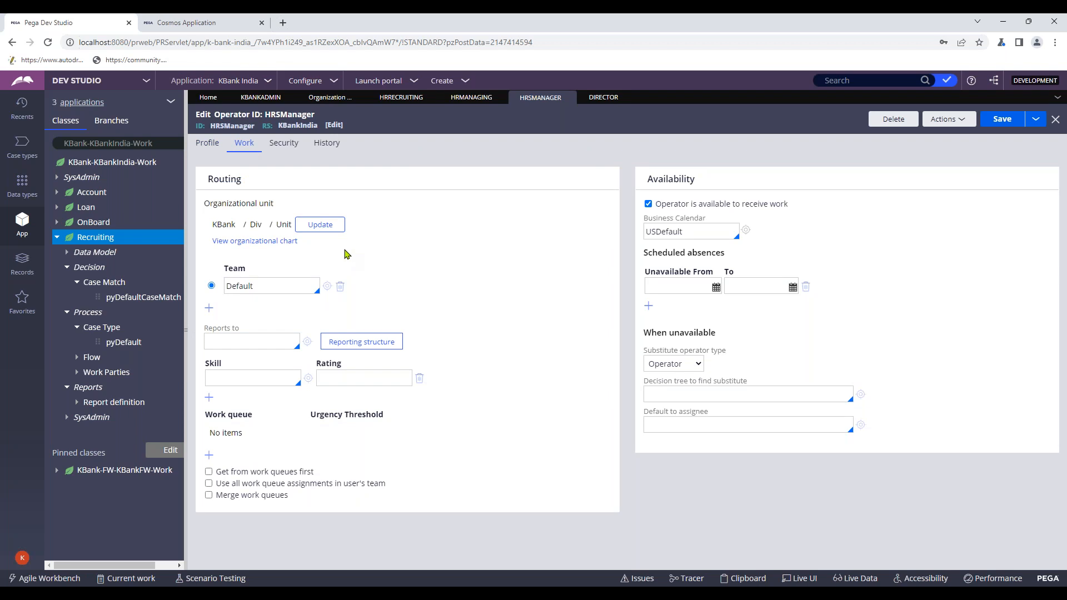
{"action": "left_click", "coordinate": [362, 342]}
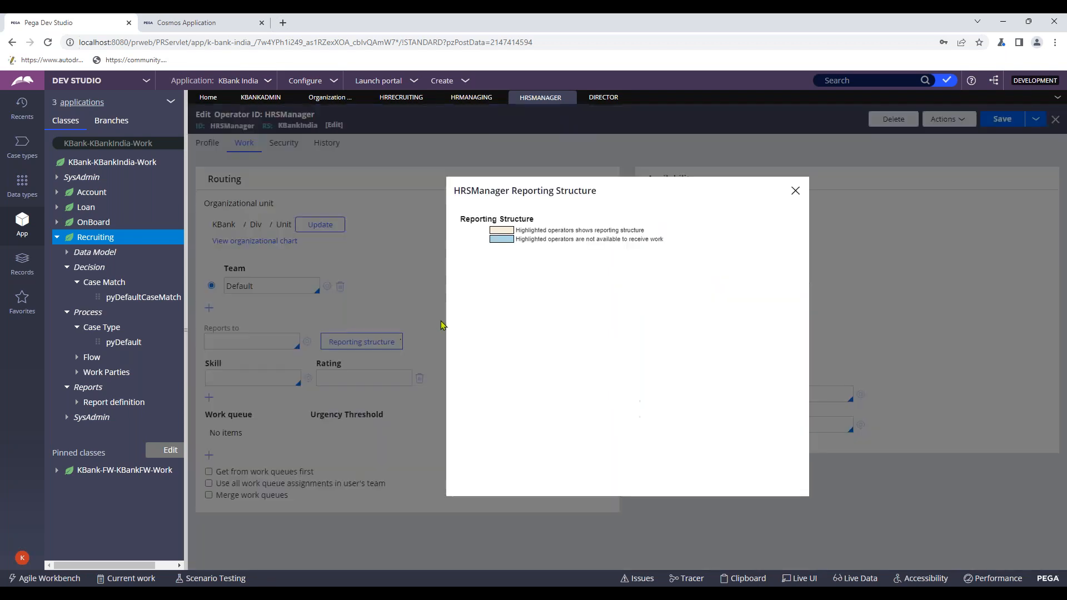
{"action": "left_click", "coordinate": [795, 191]}
- Replace HRSManager's Default team with HRManaging
{"action": "double_click", "coordinate": [243, 287]}
{"action": "key", "text": "BackSpace"}
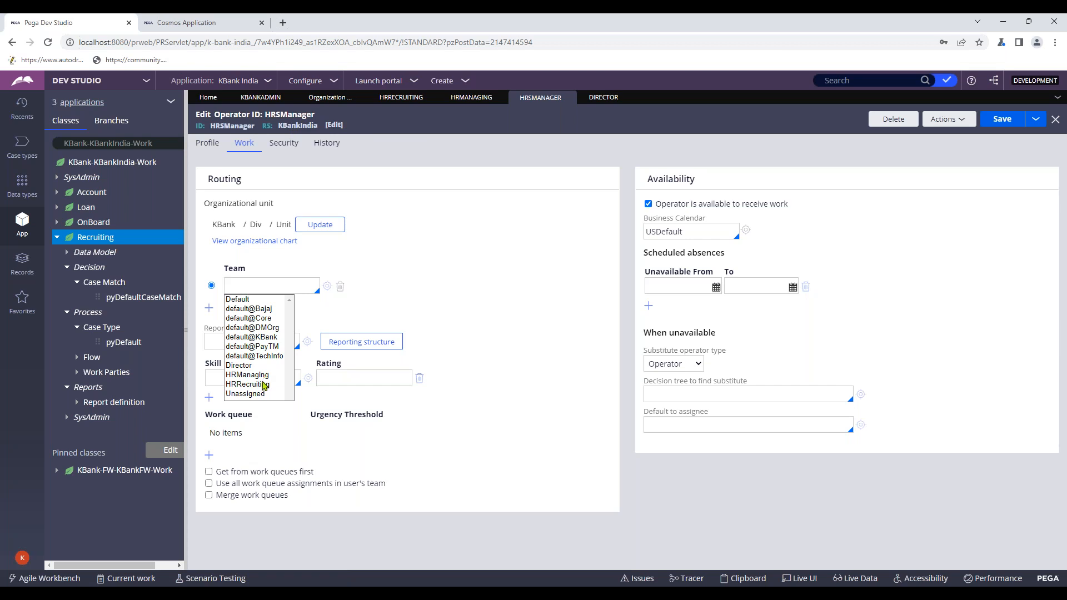
{"action": "scroll", "coordinate": [263, 388], "scroll_direction": "down", "scroll_amount": 1}
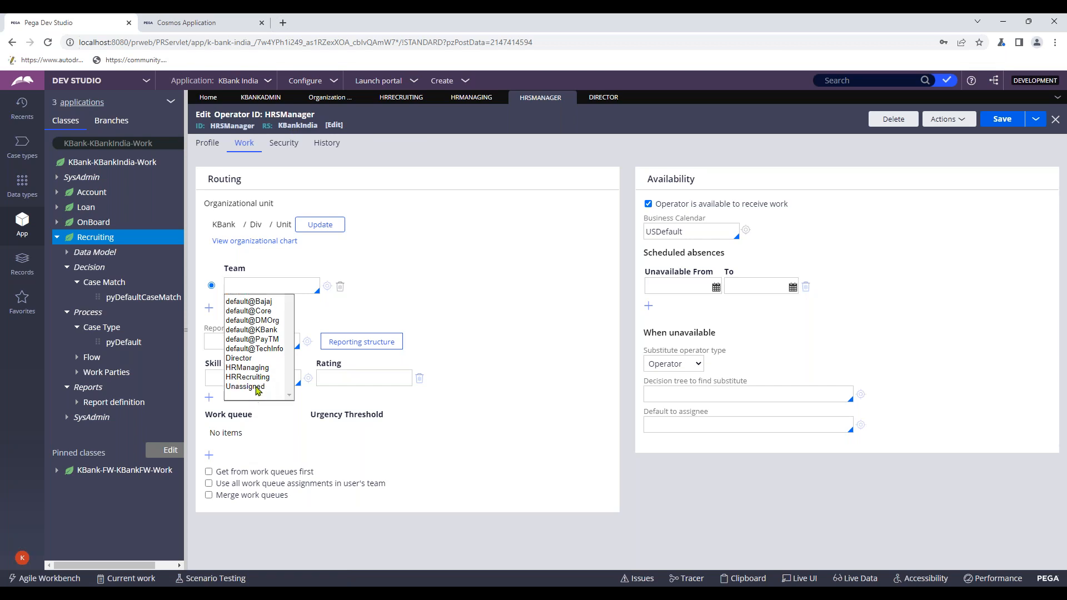
{"action": "left_click", "coordinate": [272, 367]}
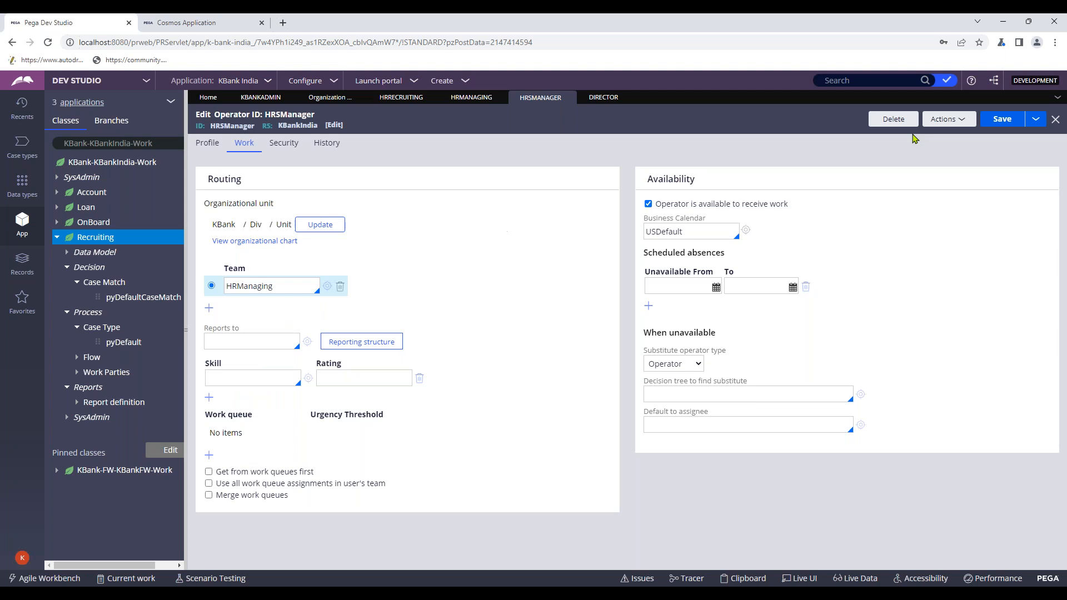
{"action": "left_click", "coordinate": [363, 343]}
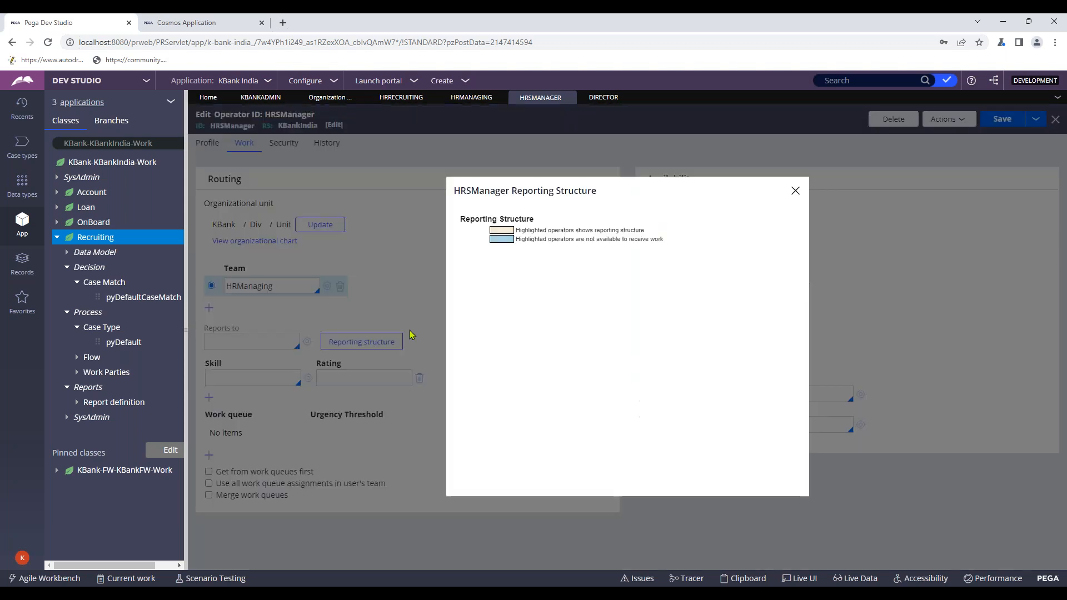
{"action": "left_click", "coordinate": [795, 191]}
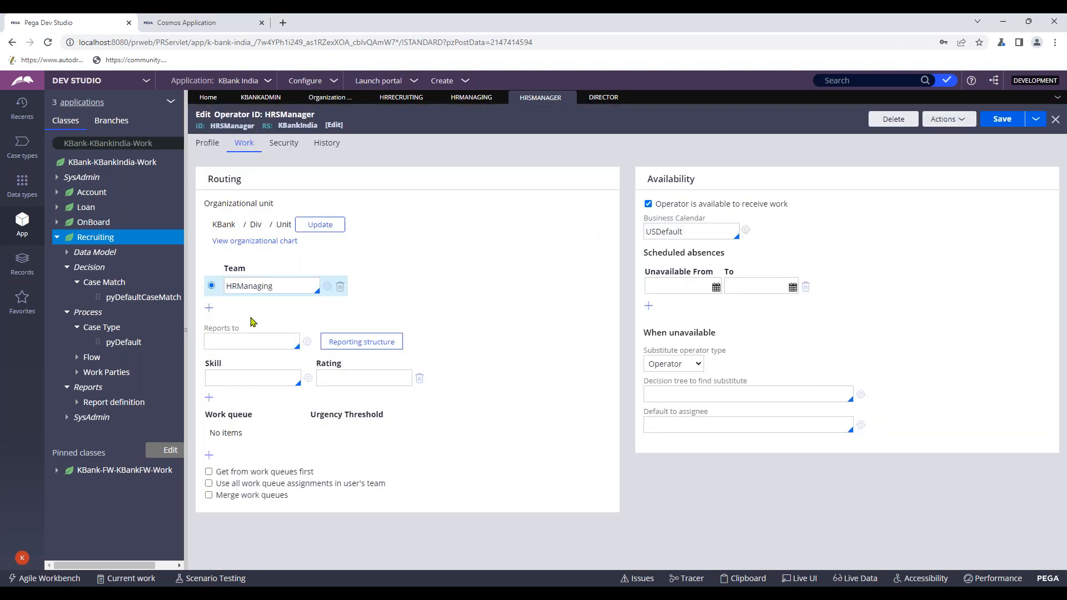
- Set HRSManager to report to Director and verify it in the reporting structure
{"action": "left_click", "coordinate": [254, 342]}
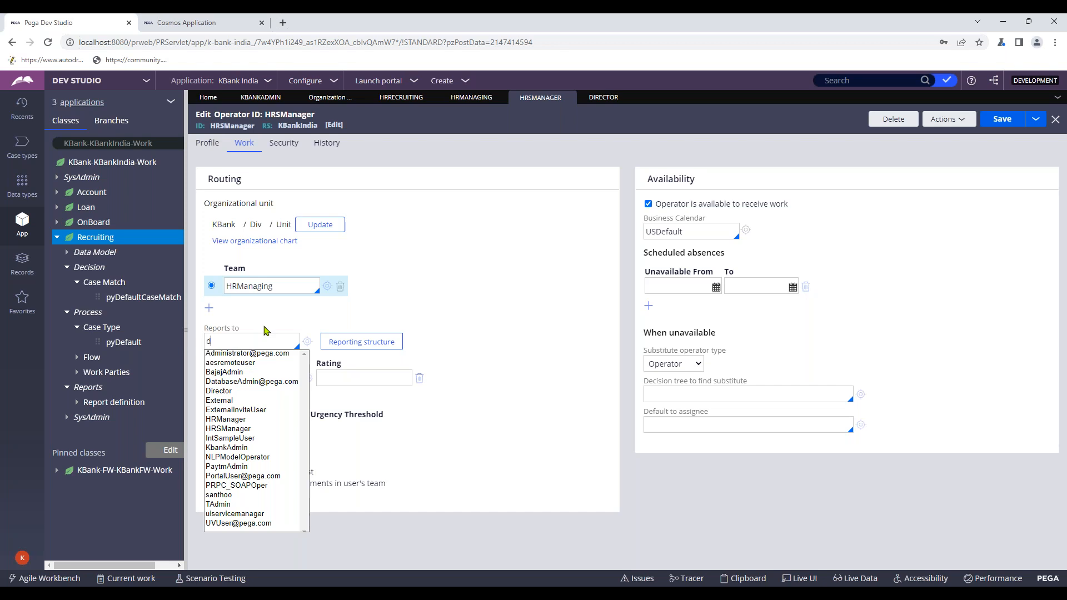
{"action": "type", "text": "i"}
{"action": "key", "text": "Return"}
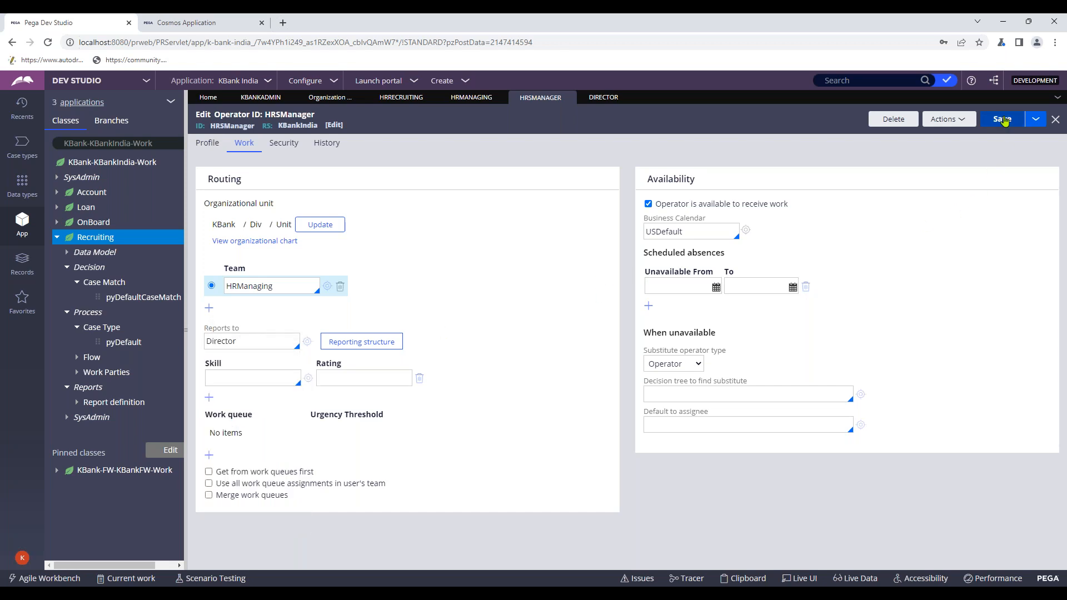
{"action": "left_click", "coordinate": [350, 343]}
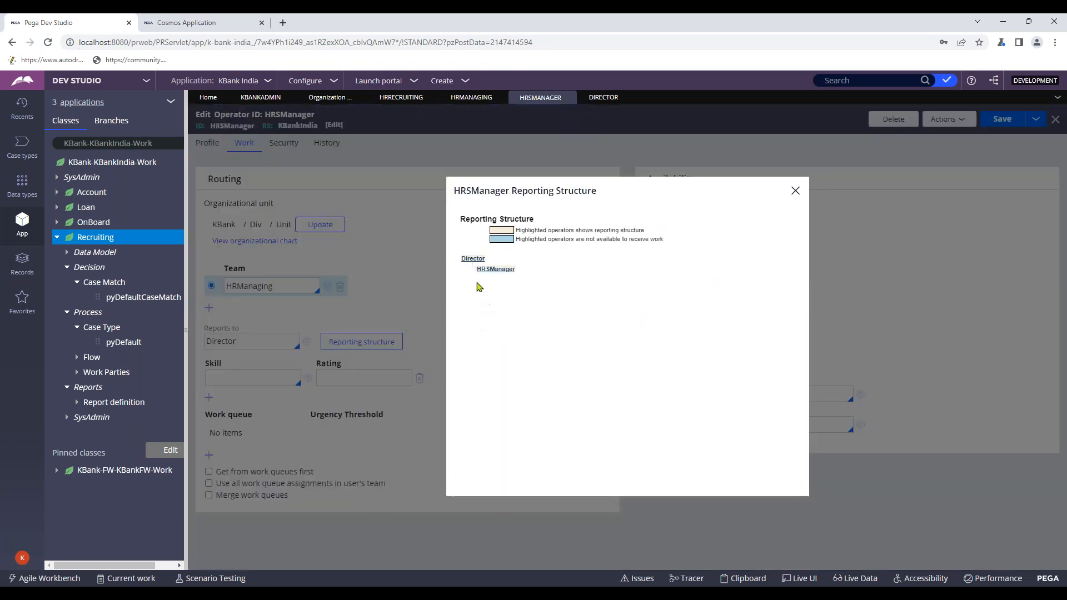
{"action": "left_click", "coordinate": [493, 271]}
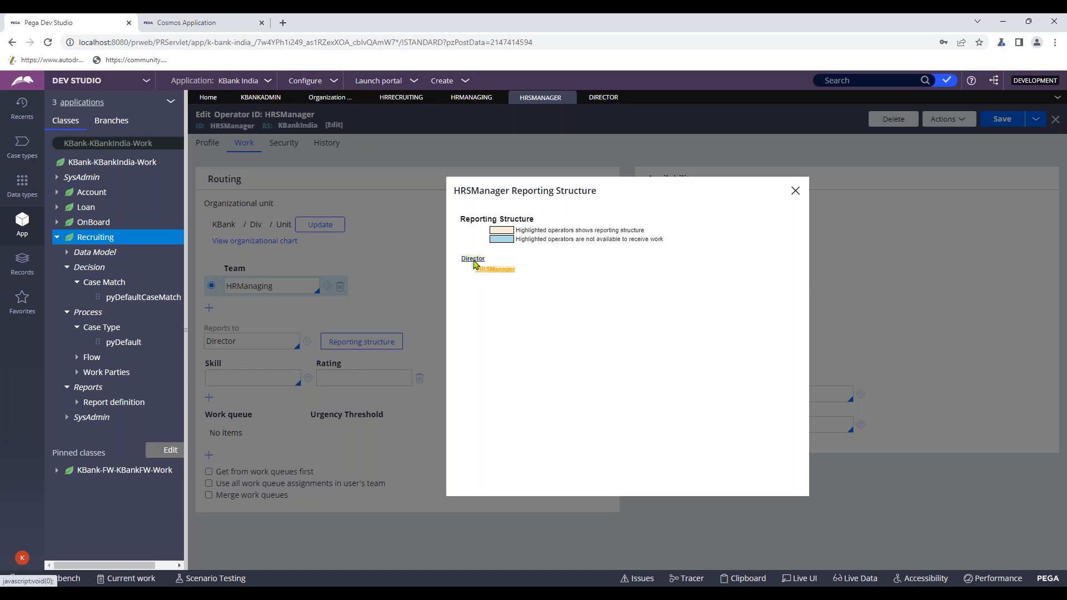
{"action": "left_click", "coordinate": [795, 191]}
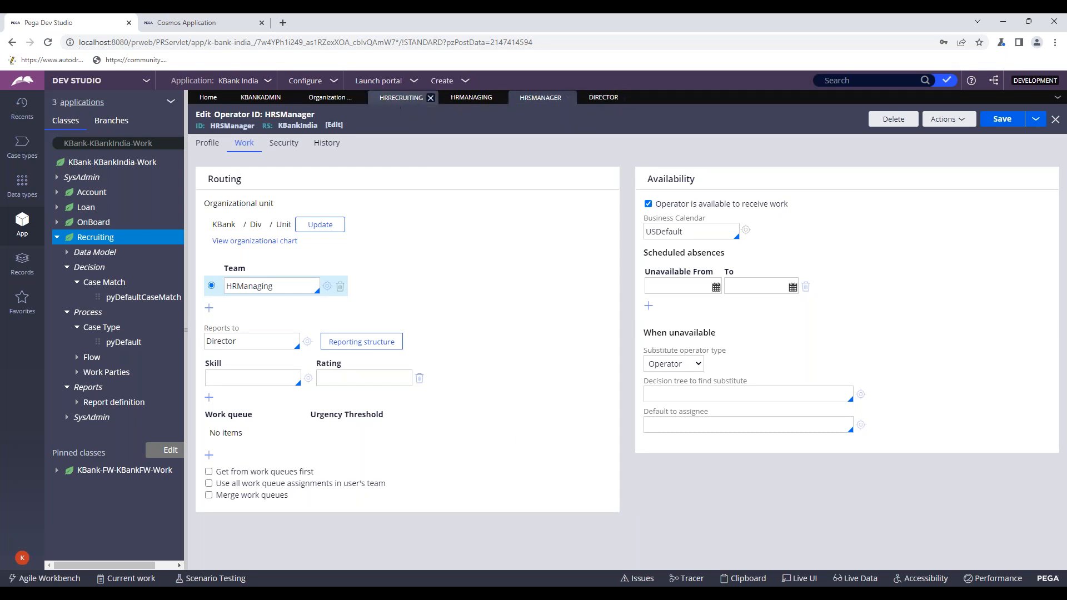
- Review the KbankAdmin, Organization, HRRecruiting and HRManaging records, ending on HRSManager
{"action": "left_click", "coordinate": [260, 97]}
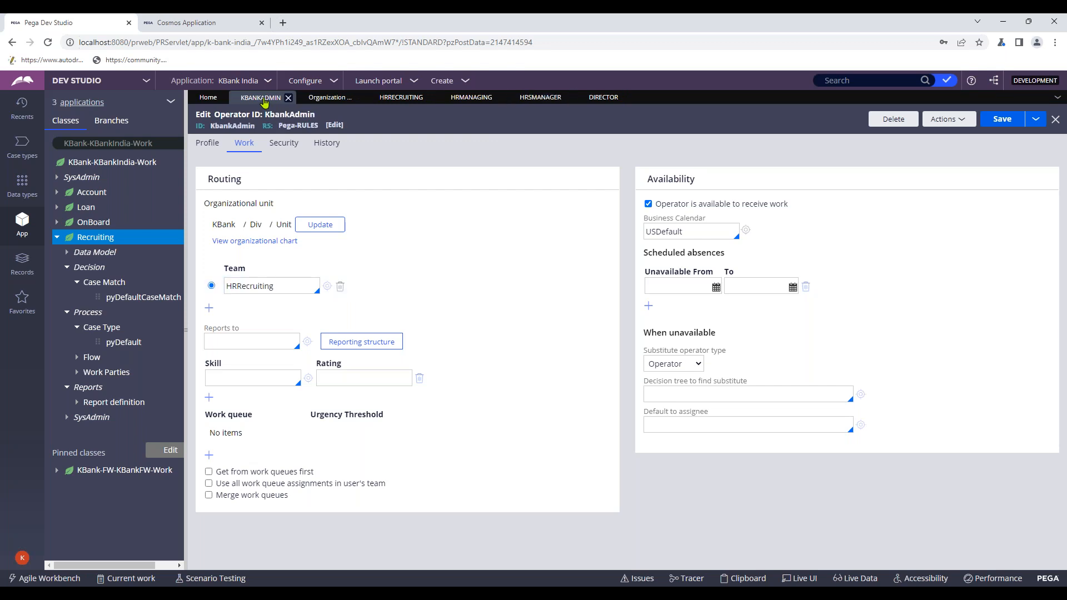
{"action": "left_click", "coordinate": [329, 98]}
{"action": "left_click", "coordinate": [405, 104]}
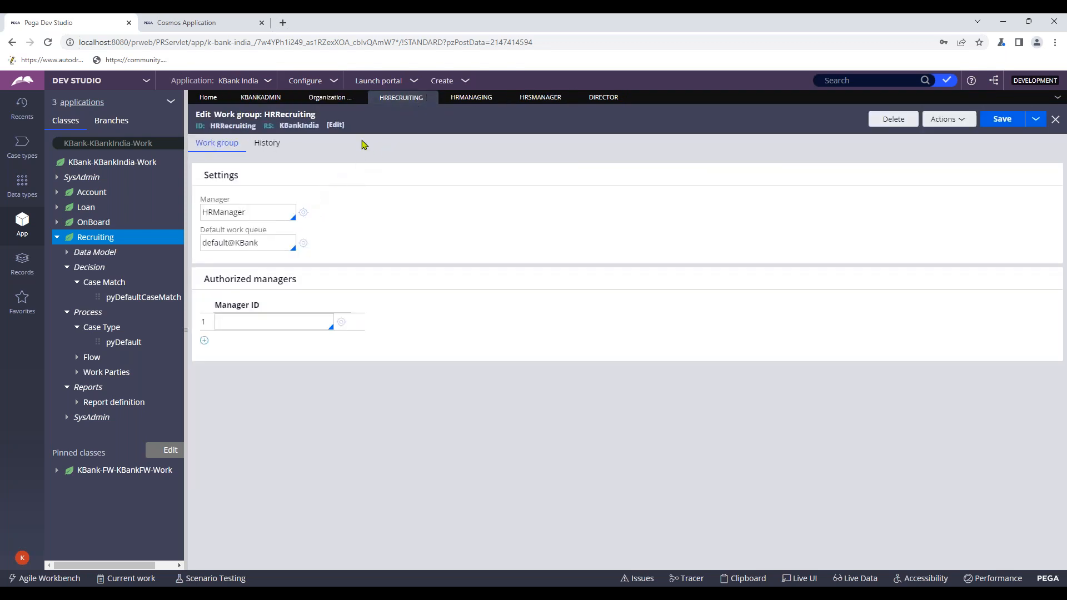
{"action": "left_click", "coordinate": [456, 104]}
{"action": "left_click", "coordinate": [543, 104]}
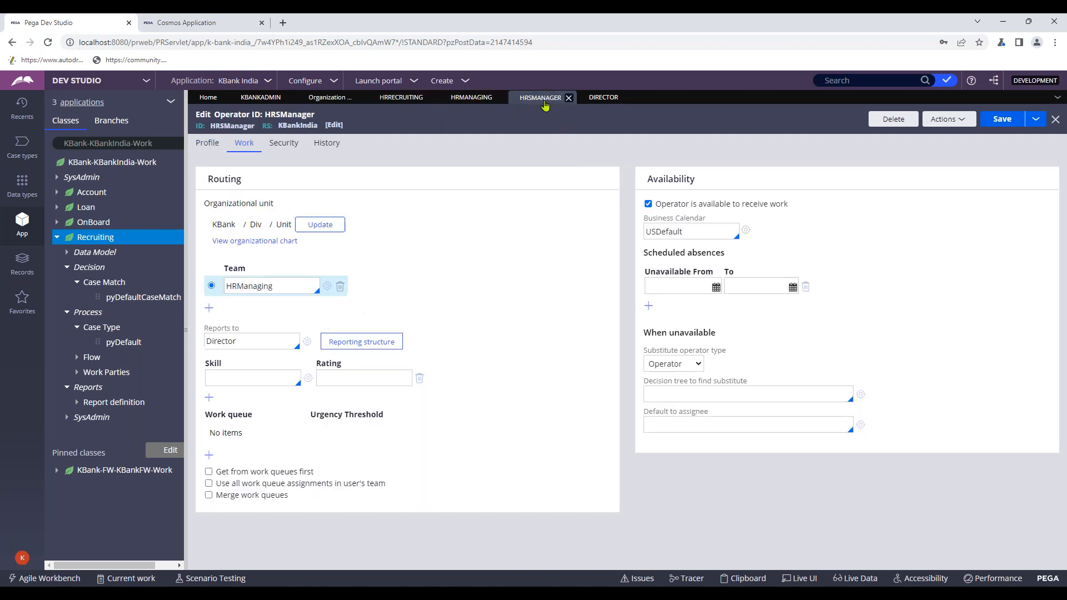
- Open the team's work group from HRSManager's team field, then cancel the Create Work Group form
{"action": "mouse_move", "coordinate": [326, 285]}
{"action": "left_click", "coordinate": [229, 288]}
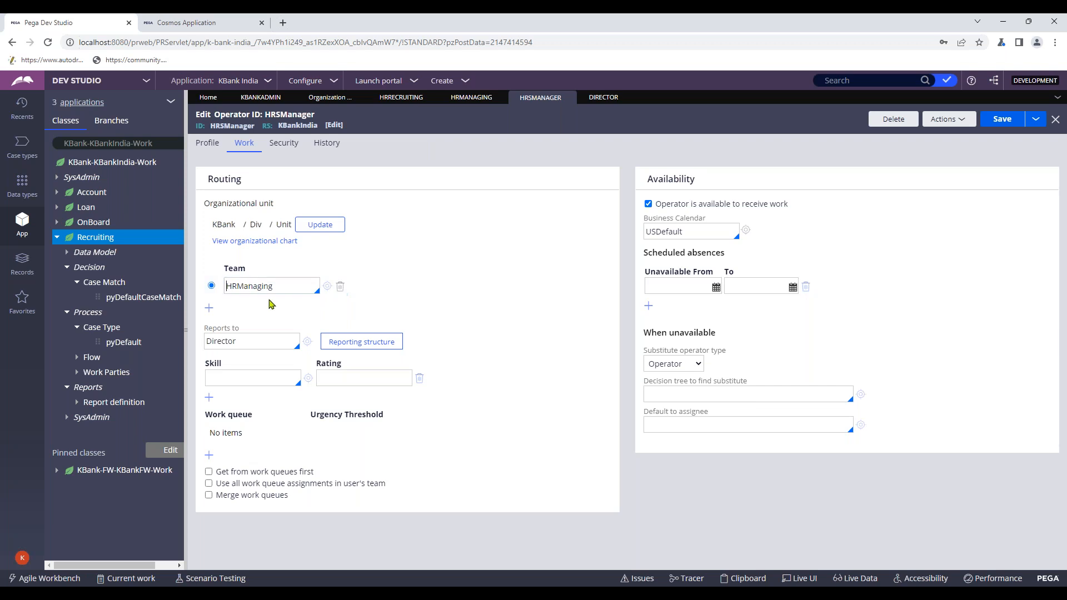
{"action": "left_click", "coordinate": [327, 287]}
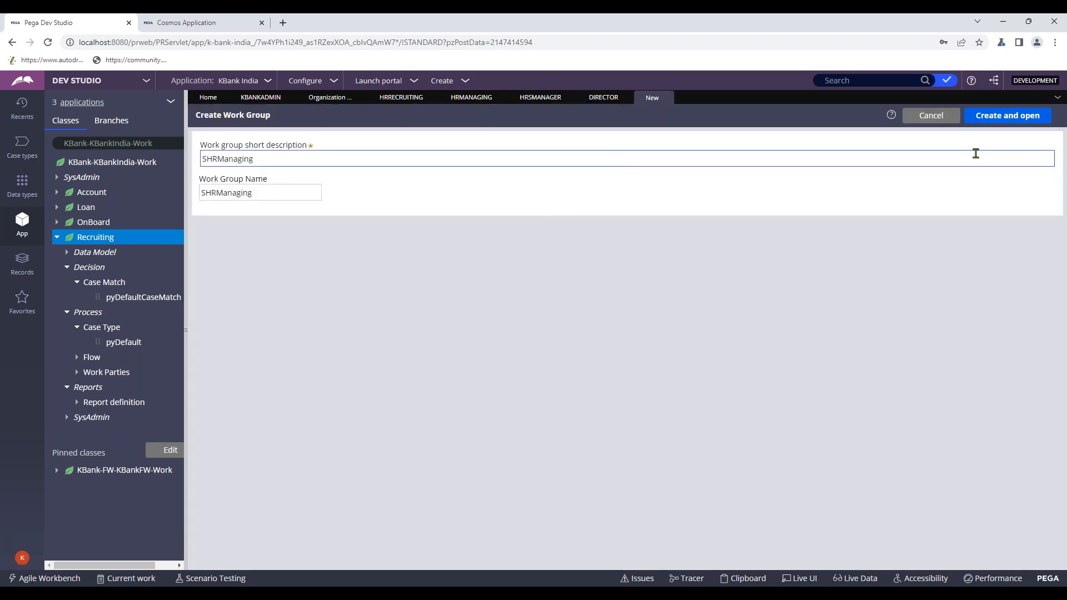
{"action": "left_click", "coordinate": [939, 117]}
{"action": "left_click", "coordinate": [22, 107]}
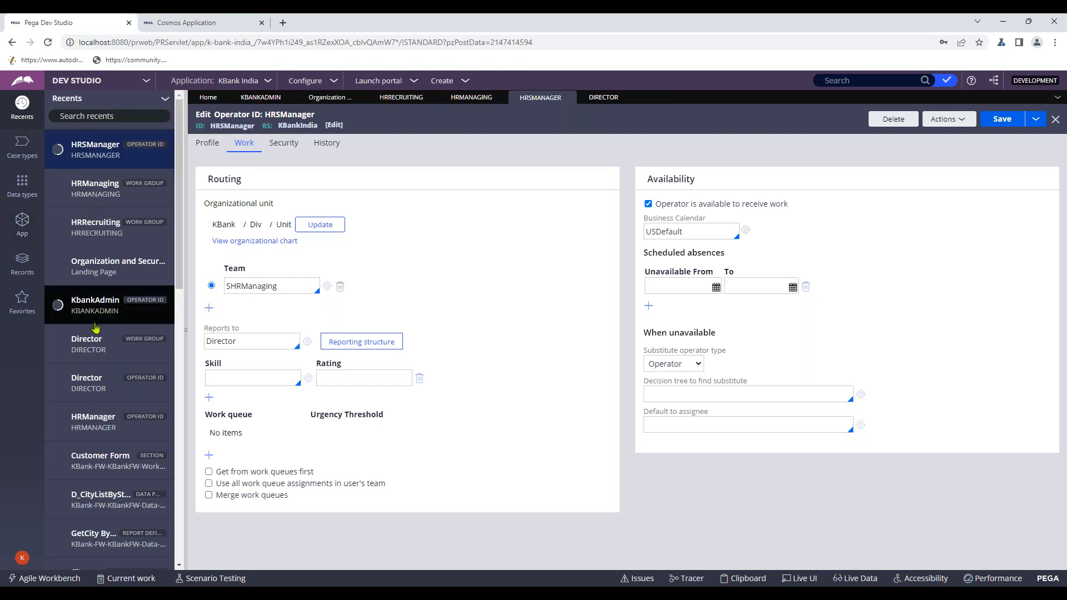
- Find the HRManager operator ID in the Recents list and open its record
{"action": "scroll", "coordinate": [120, 389], "scroll_direction": "down", "scroll_amount": 1}
{"action": "scroll", "coordinate": [131, 362], "scroll_direction": "down", "scroll_amount": 5}
{"action": "scroll", "coordinate": [131, 362], "scroll_direction": "down", "scroll_amount": 4}
{"action": "scroll", "coordinate": [132, 362], "scroll_direction": "up", "scroll_amount": 10}
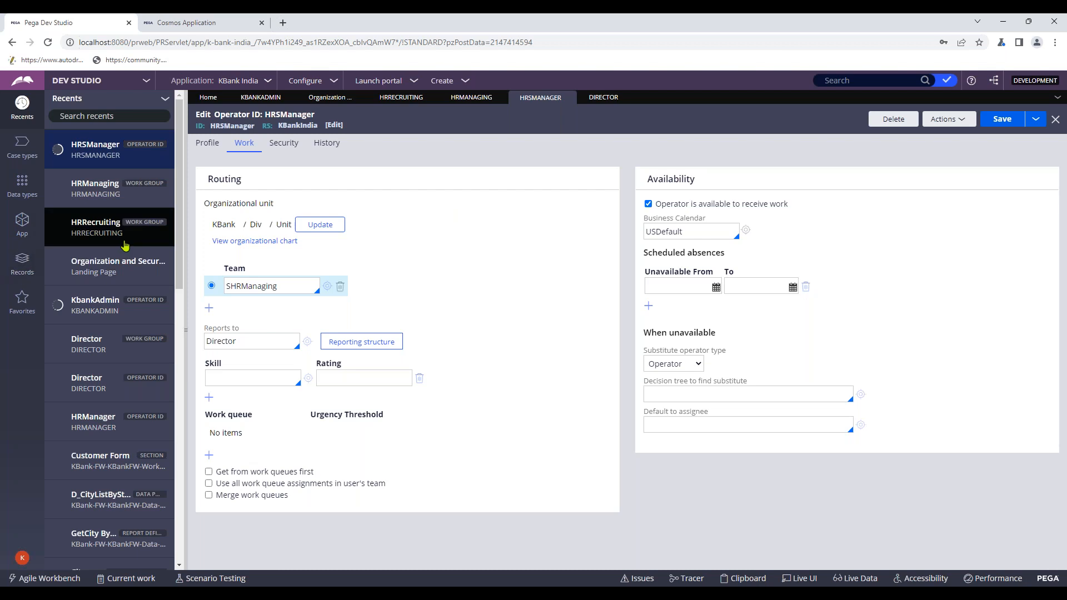
{"action": "scroll", "coordinate": [125, 242], "scroll_direction": "down", "scroll_amount": 2}
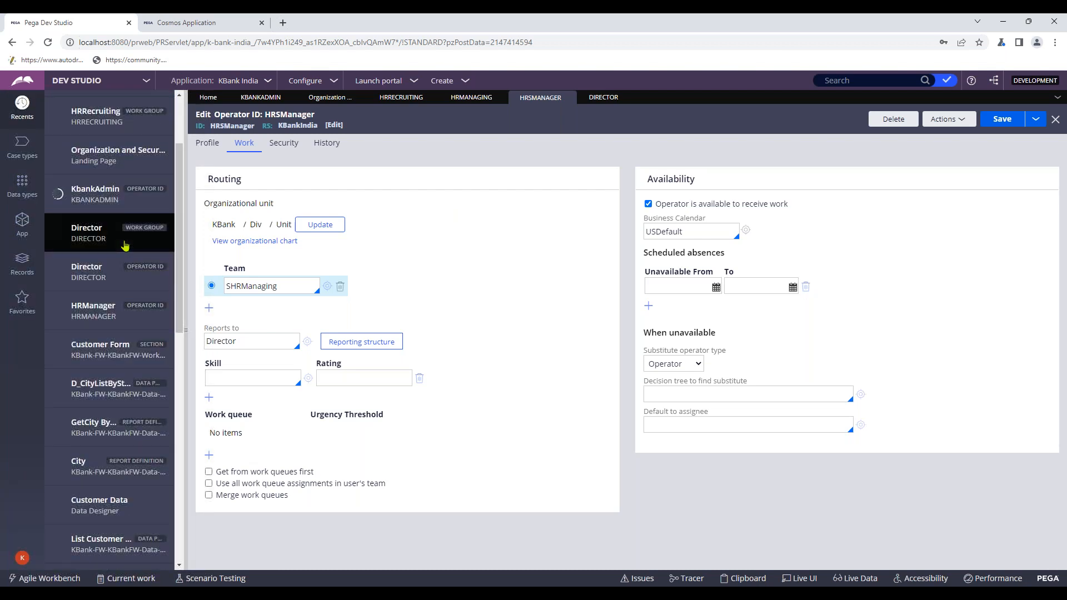
{"action": "left_click", "coordinate": [130, 312]}
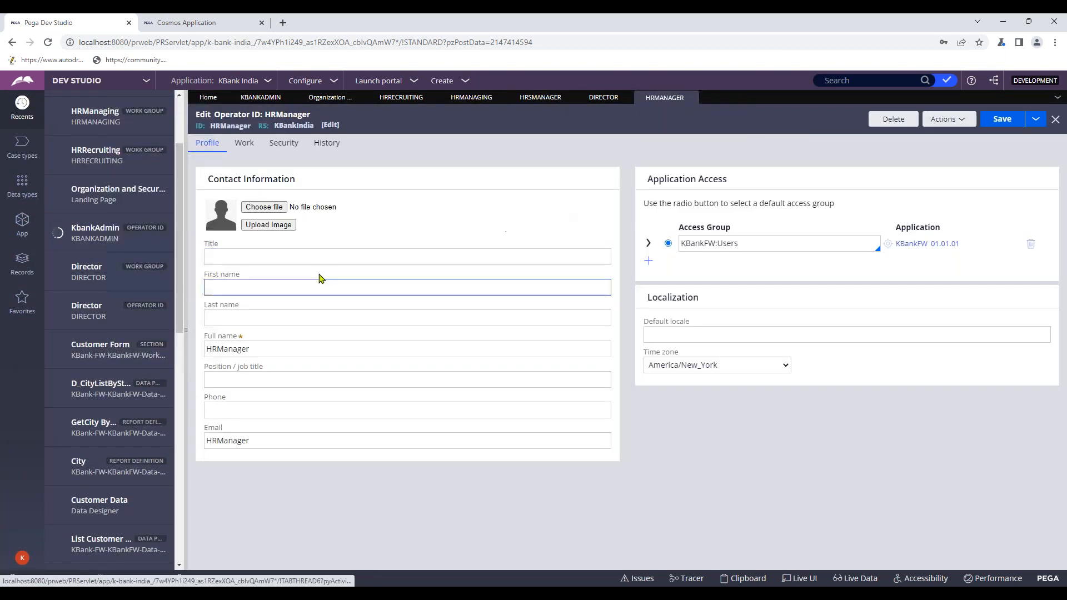
- Set HRManager to report to HRSManager
{"action": "left_click", "coordinate": [245, 145]}
{"action": "left_click", "coordinate": [276, 347]}
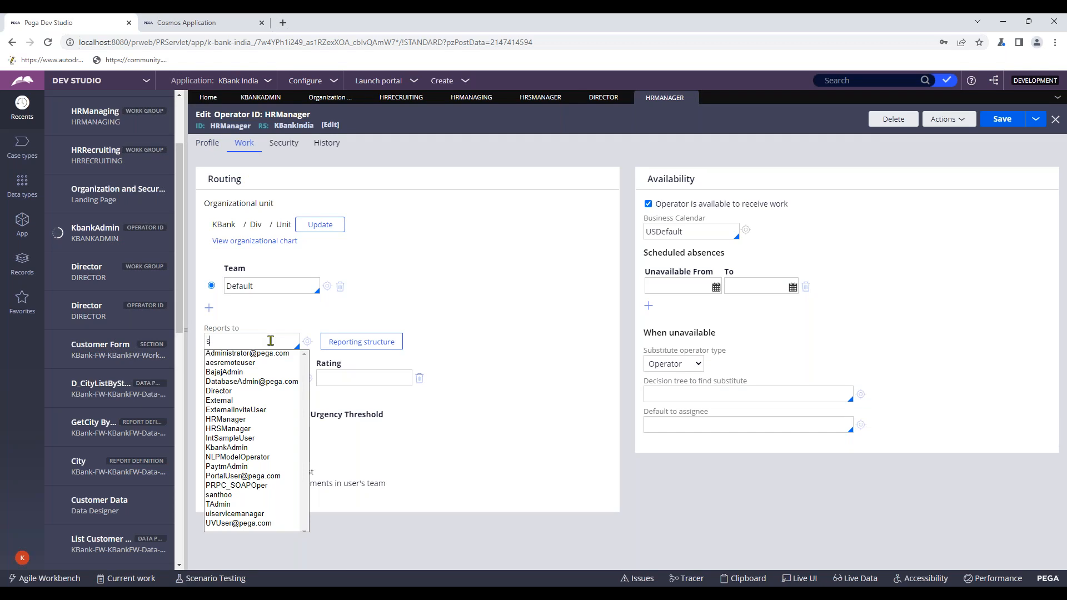
{"action": "type", "text": "r"}
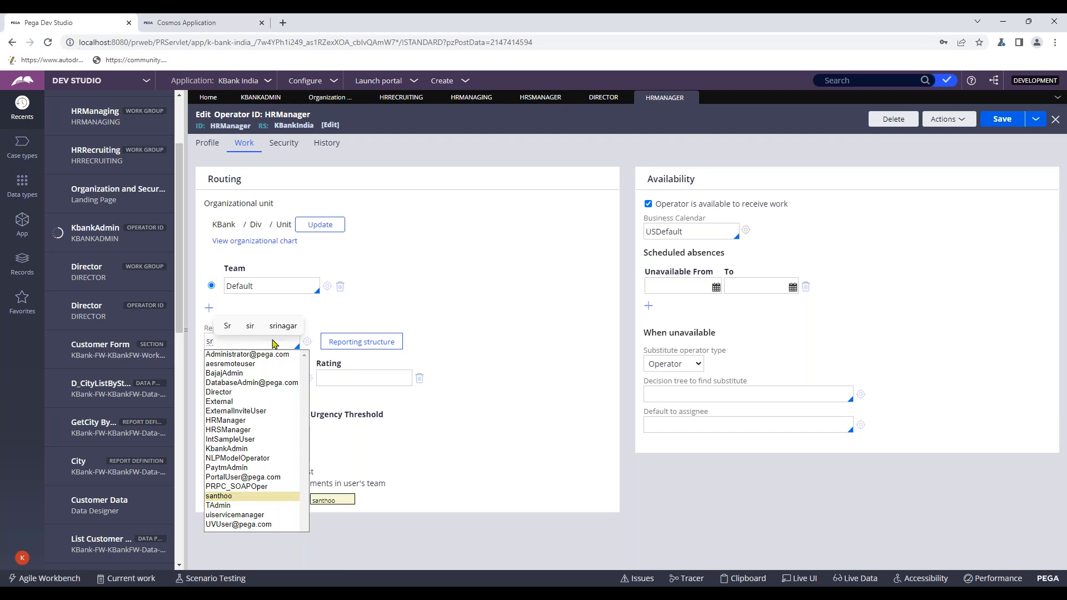
{"action": "key", "text": "BackSpace"}
{"action": "type", "text": "hr"}
{"action": "scroll", "coordinate": [273, 397], "scroll_direction": "down", "scroll_amount": 1}
{"action": "scroll", "coordinate": [273, 396], "scroll_direction": "up", "scroll_amount": 1}
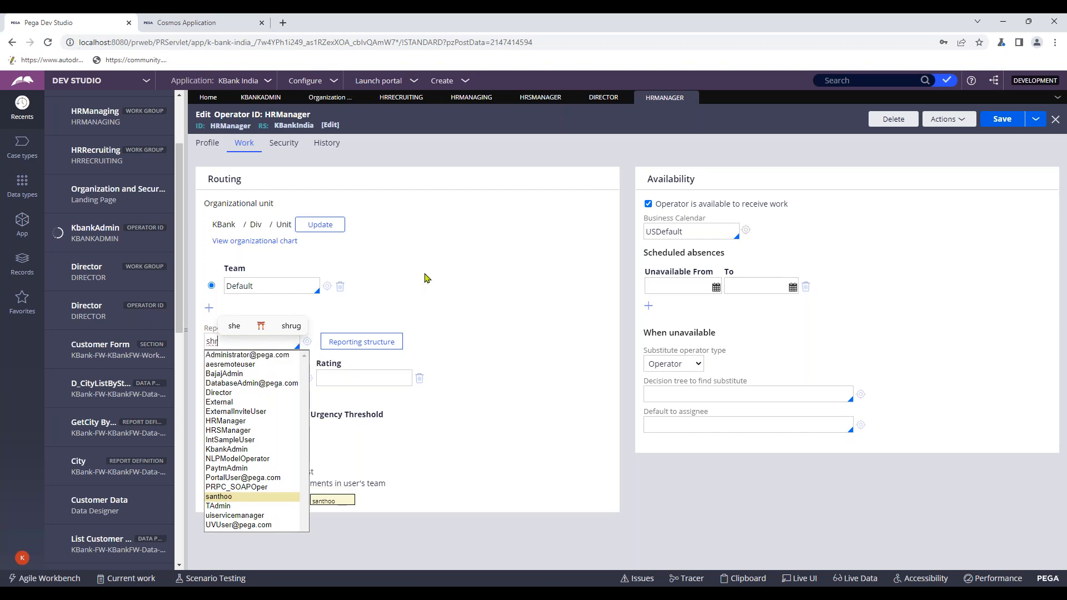
{"action": "key", "text": "BackSpace"}
{"action": "key", "text": "BackSpace"}
{"action": "key", "text": "BackSpace"}
{"action": "type", "text": "hr"}
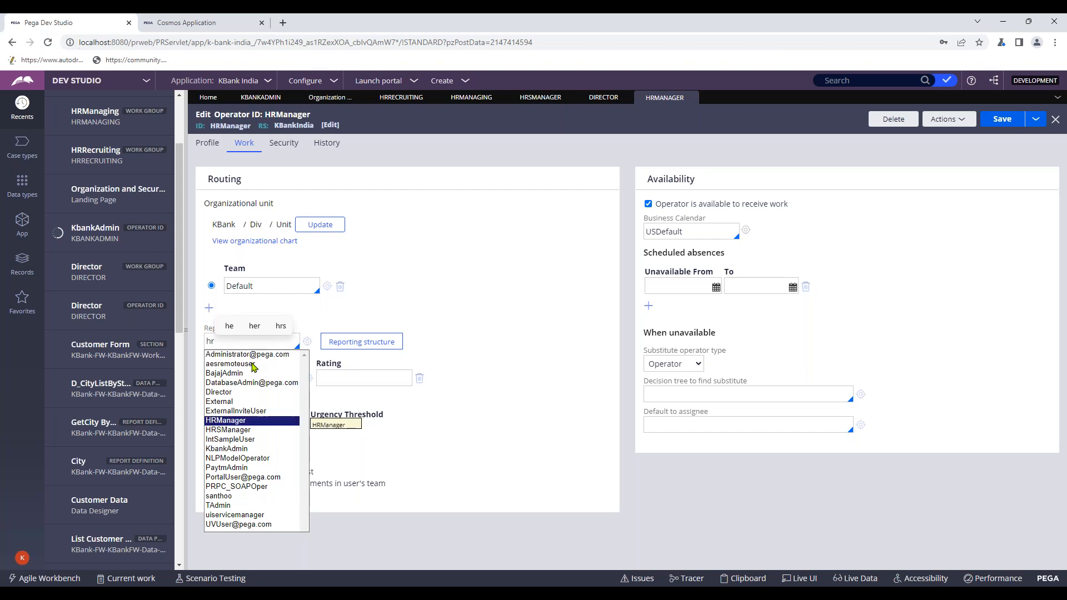
{"action": "type", "text": "s"}
{"action": "key", "text": "Return"}
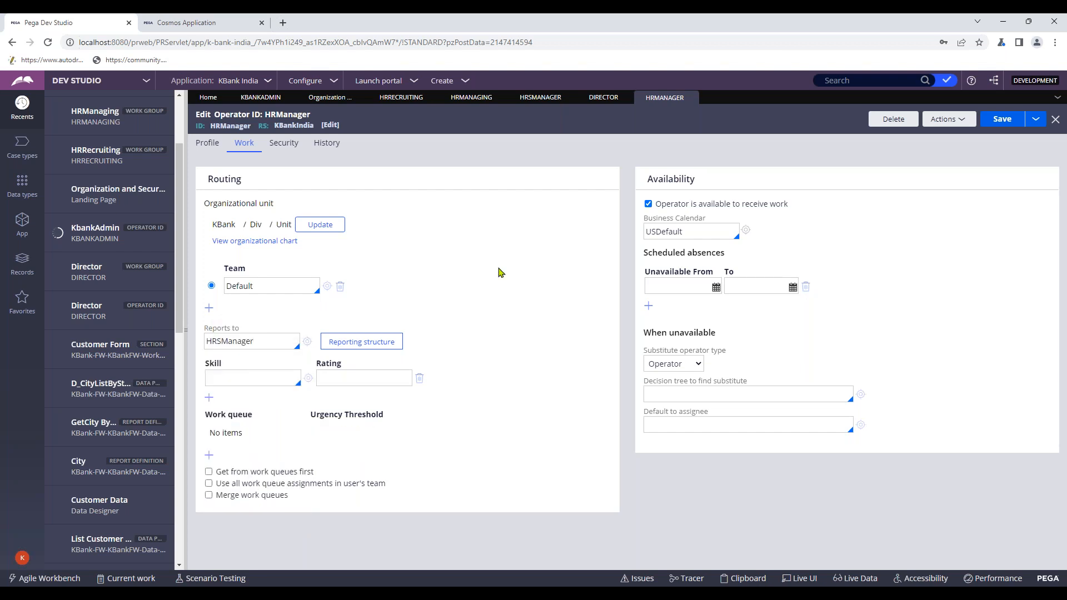
- Check HRManager's reporting structure, then browse the Director, HRSManager and HRManaging records
{"action": "left_click", "coordinate": [393, 341]}
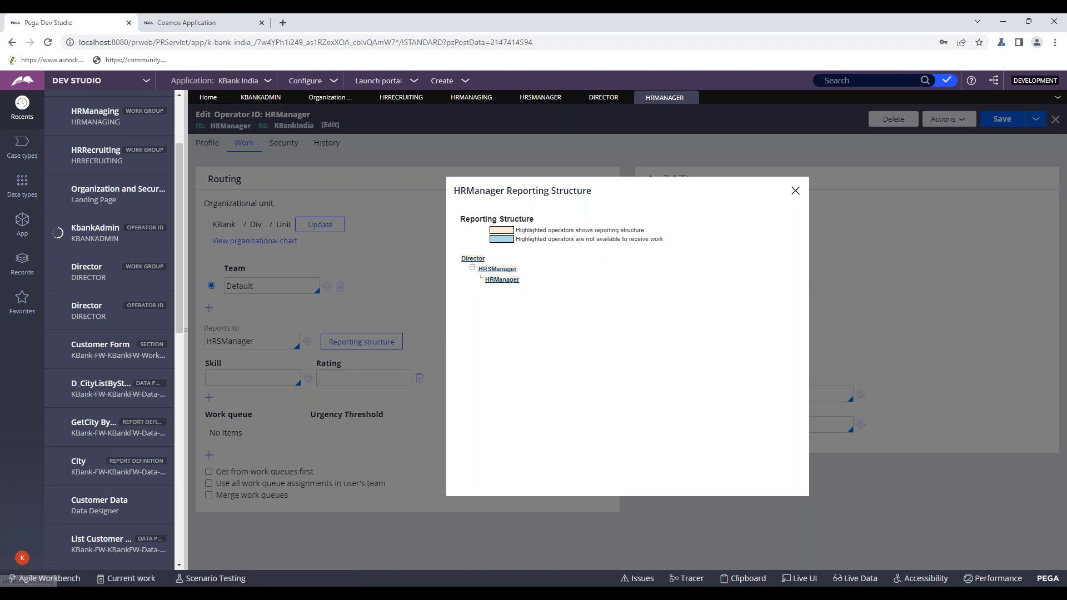
{"action": "left_click", "coordinate": [795, 190]}
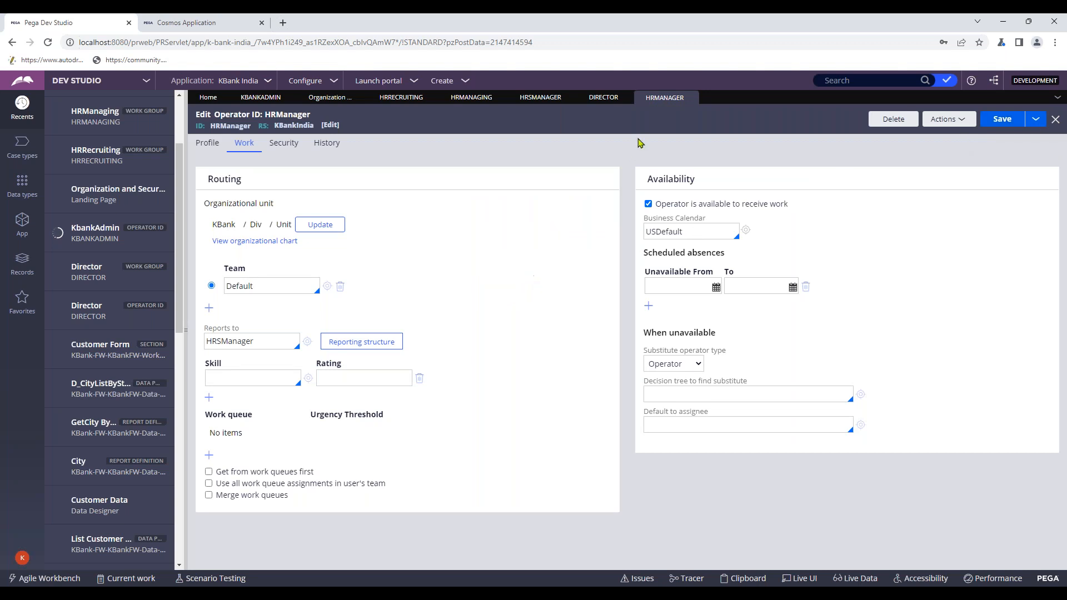
{"action": "left_click", "coordinate": [626, 98]}
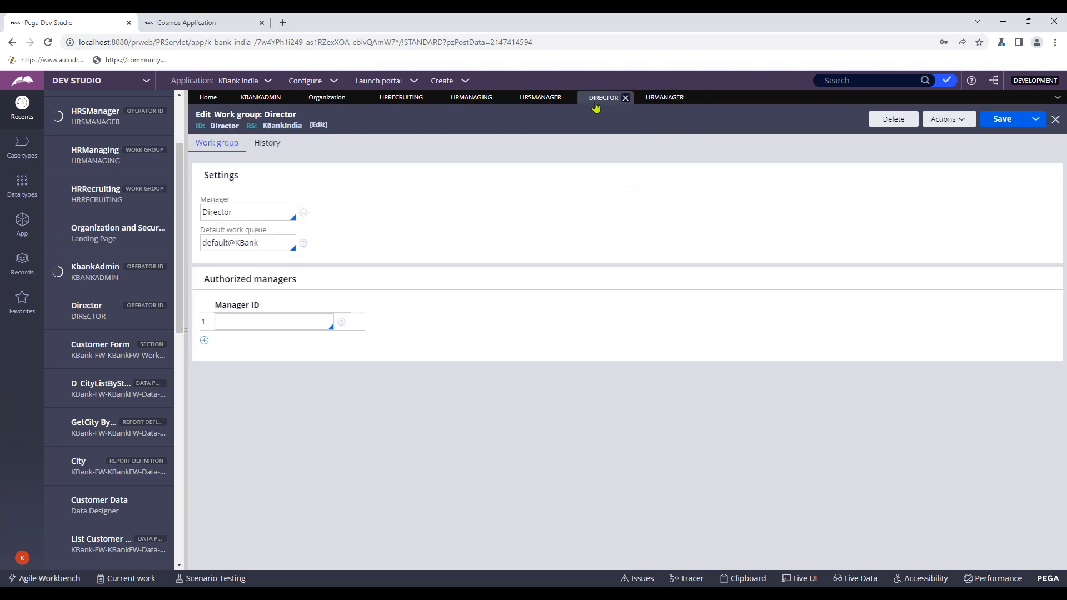
{"action": "left_click", "coordinate": [548, 100]}
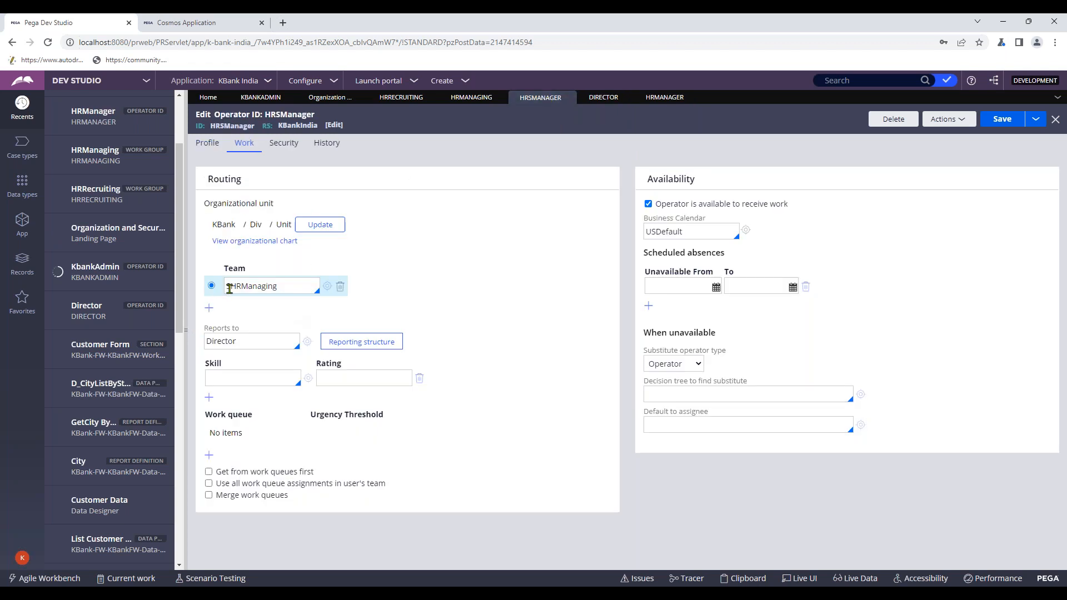
{"action": "left_click", "coordinate": [470, 98]}
- Open the HRRecruiting work group and start retyping its manager HRManager as HR1
{"action": "left_click", "coordinate": [332, 99]}
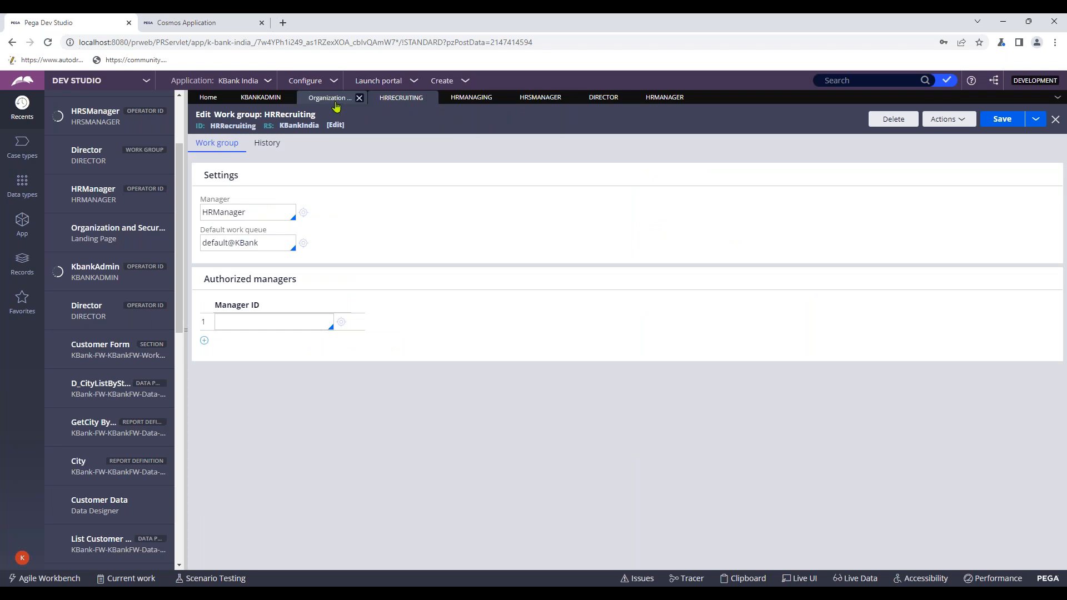
{"action": "left_click", "coordinate": [22, 222]}
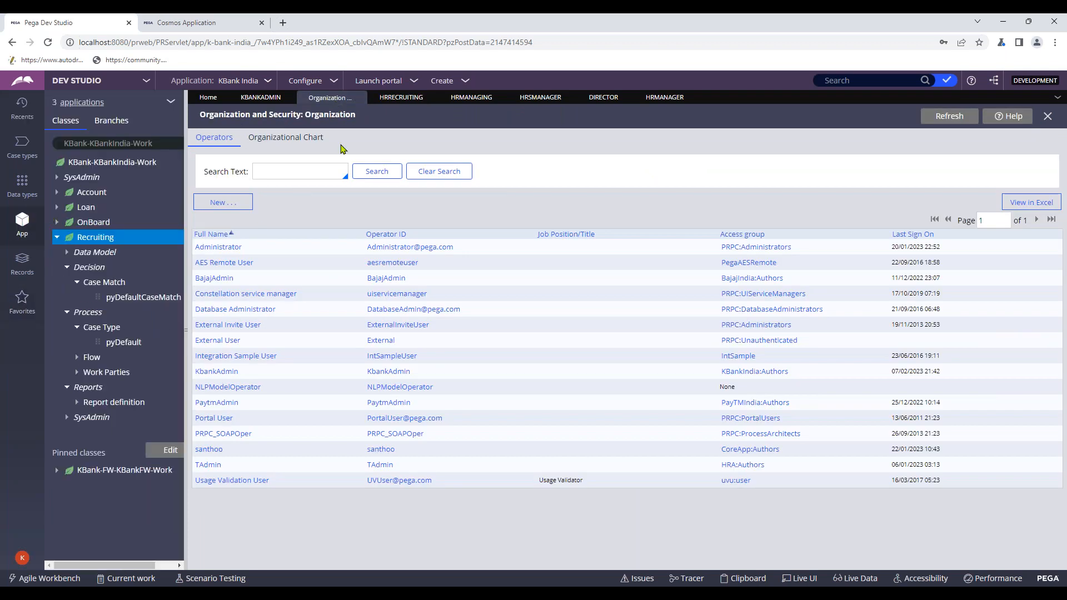
{"action": "left_click", "coordinate": [398, 99]}
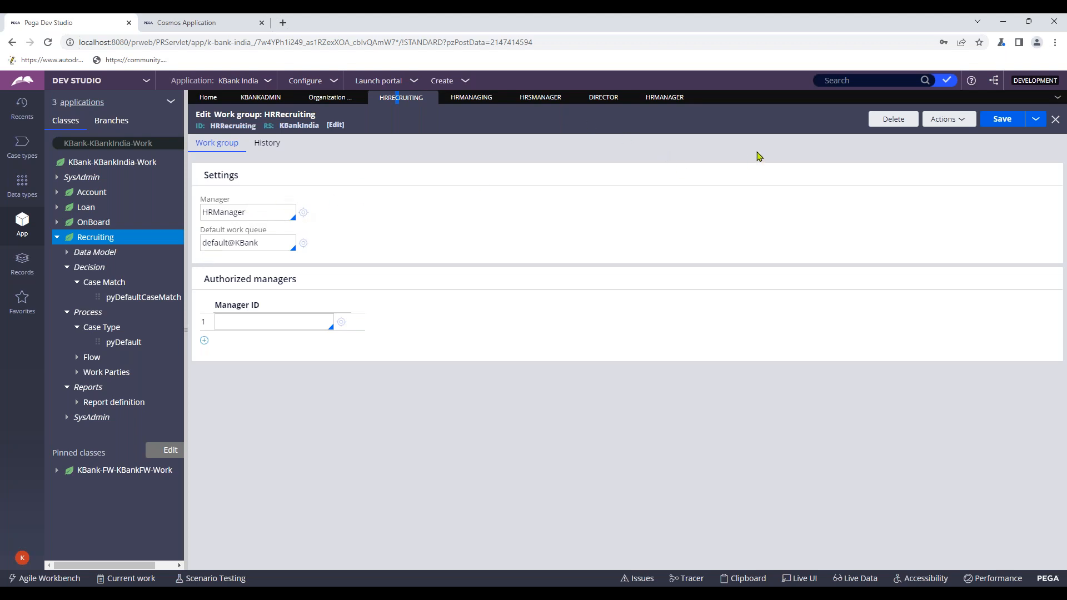
{"action": "double_click", "coordinate": [216, 215]}
{"action": "left_click", "coordinate": [278, 216]}
- Finish the manager entry as HR1 and create and open the HR1 operator ID
{"action": "type", "text": "R"}
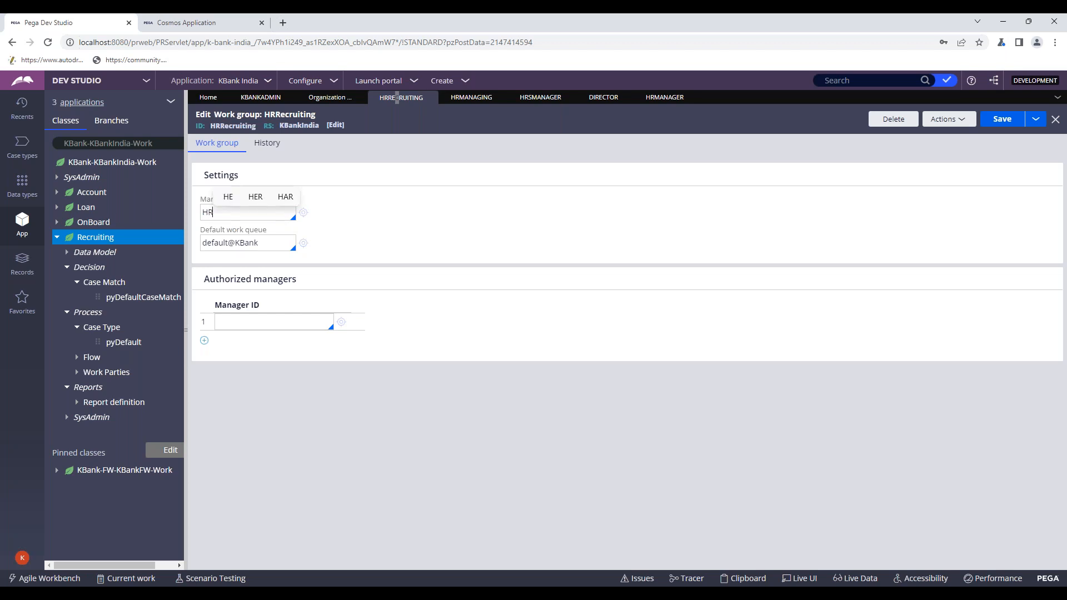
{"action": "type", "text": "1"}
{"action": "left_click", "coordinate": [302, 212]}
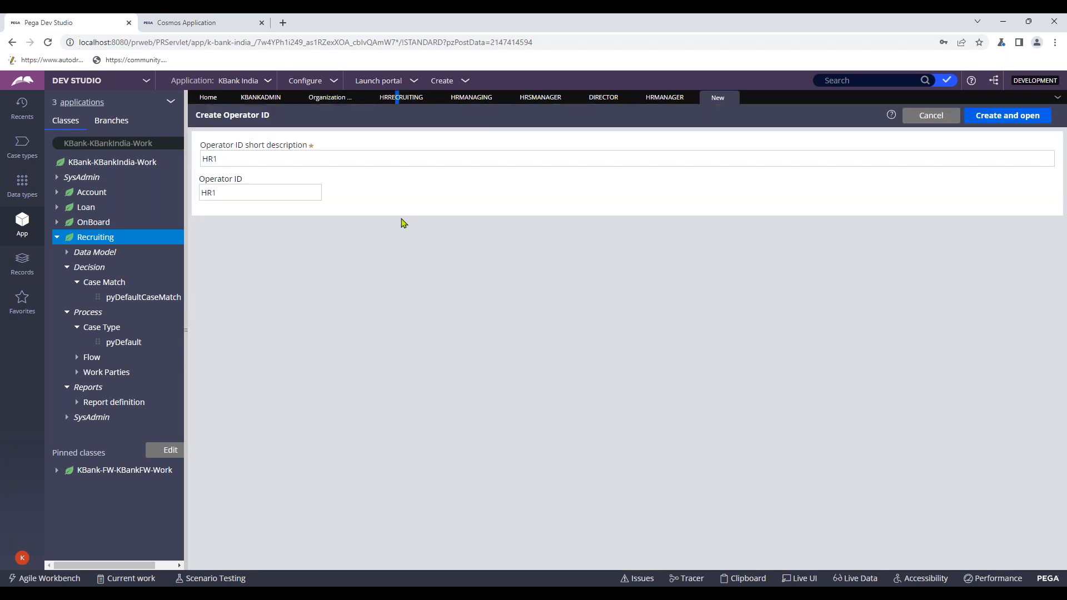
{"action": "left_click", "coordinate": [986, 115]}
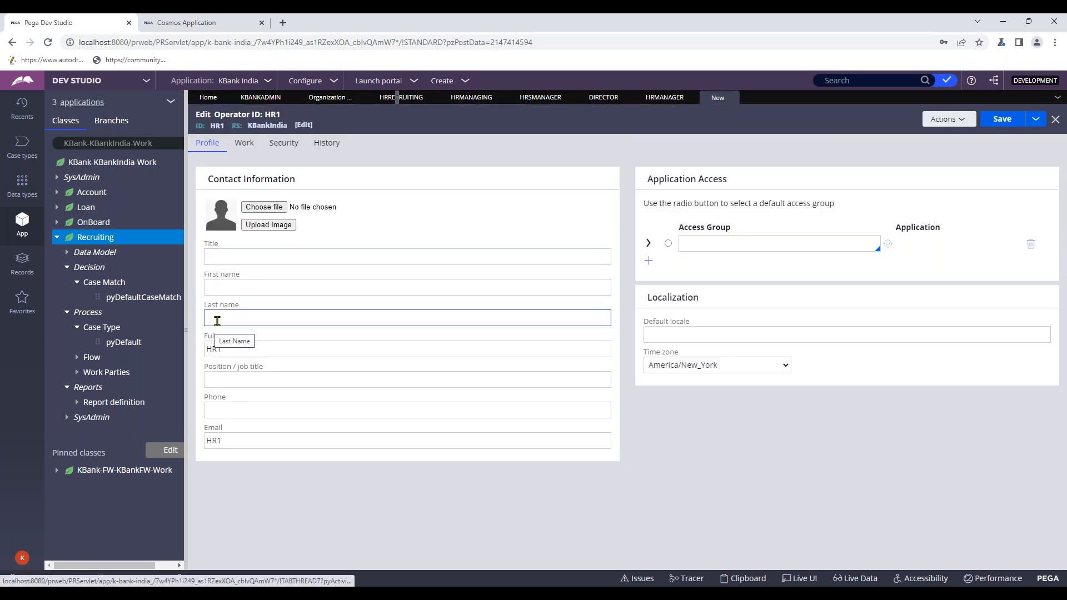
- Give HR1 the KBankFW:Users access group and save, which reports 4 errors
{"action": "left_click", "coordinate": [282, 144]}
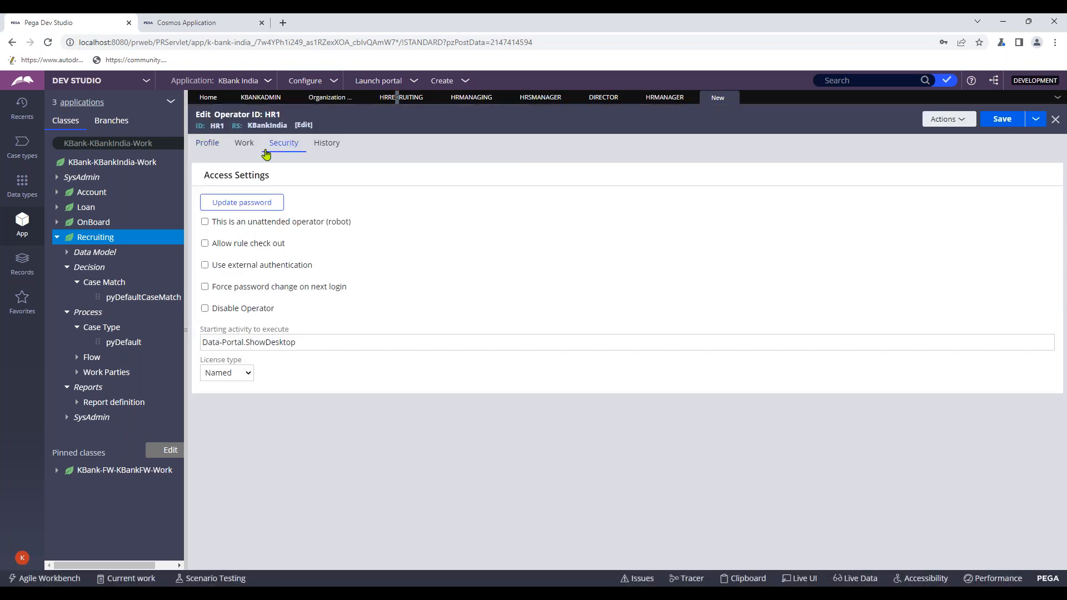
{"action": "left_click", "coordinate": [208, 146]}
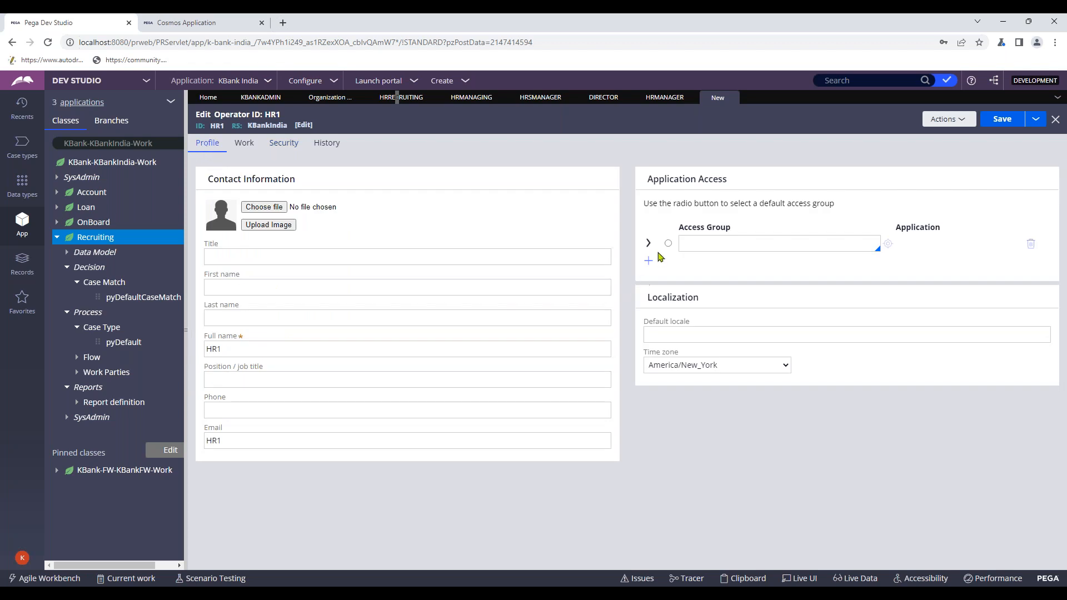
{"action": "left_click", "coordinate": [694, 246]}
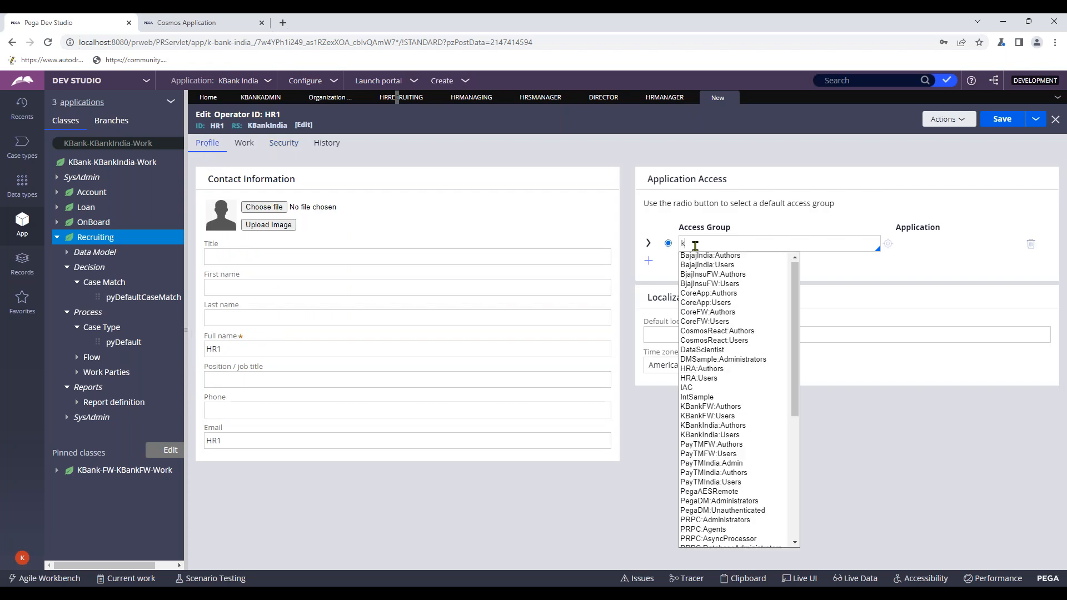
{"action": "key", "text": "Down"}
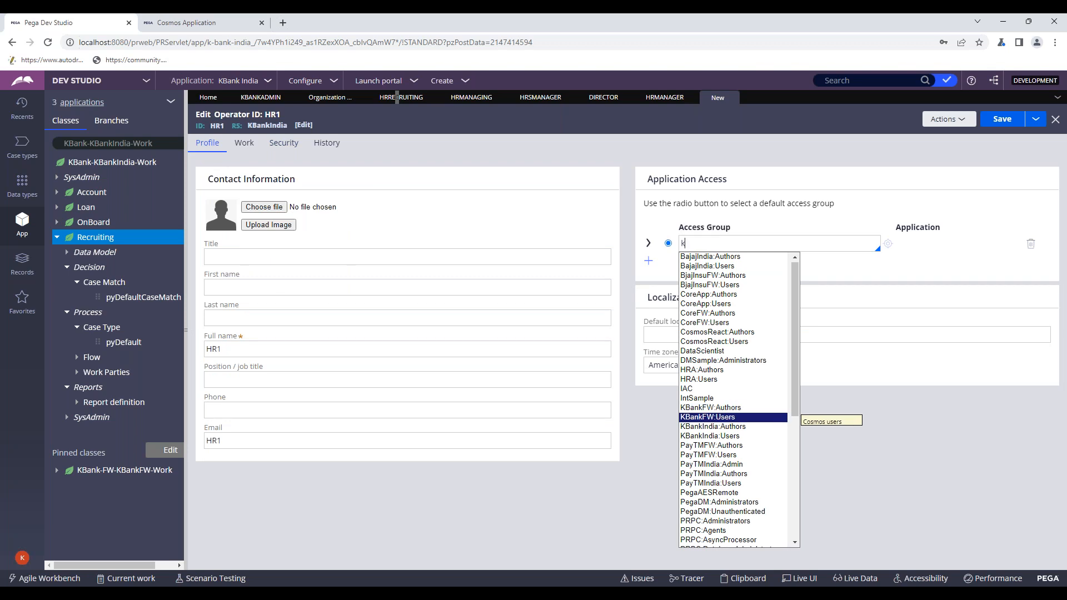
{"action": "key", "text": "Return"}
{"action": "left_click", "coordinate": [989, 126]}
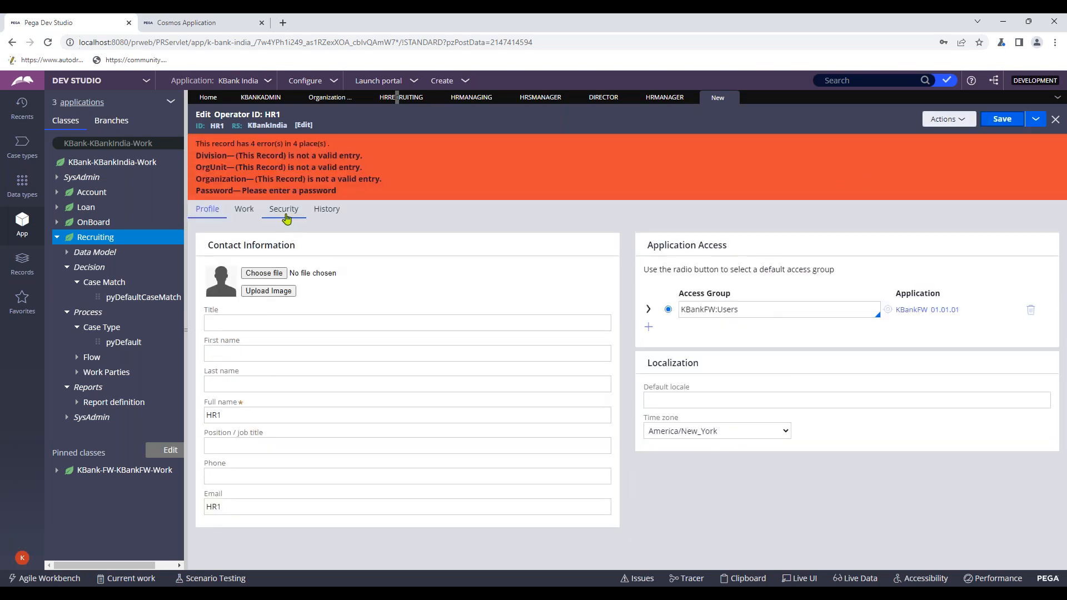
- Set HR1's organizational unit to KBank / Div / Unit
{"action": "left_click", "coordinate": [245, 209]}
{"action": "left_click", "coordinate": [374, 291]}
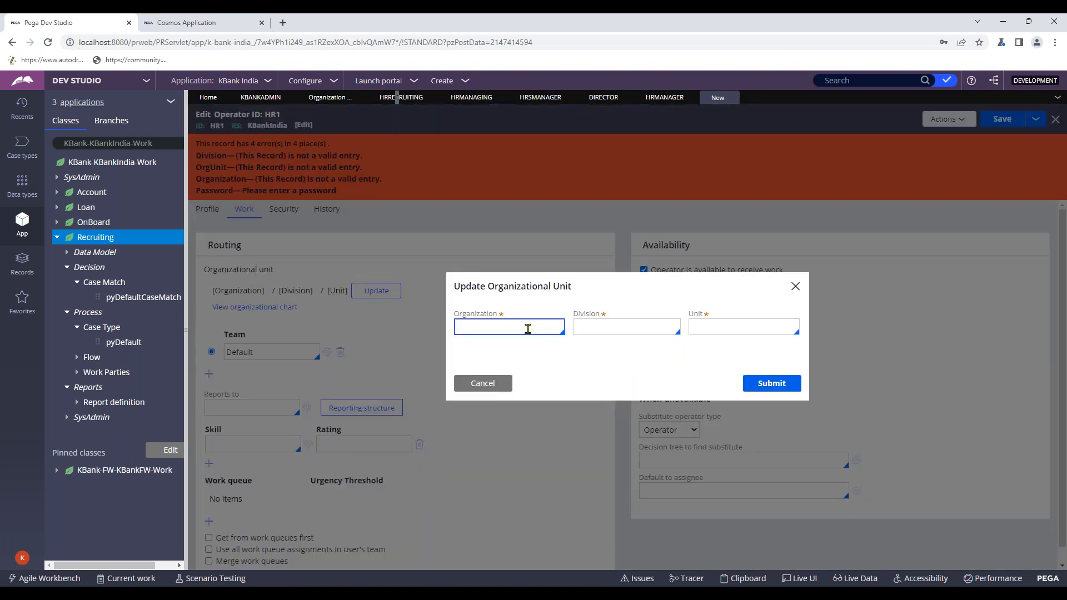
{"action": "left_click", "coordinate": [528, 327]}
{"action": "left_click", "coordinate": [470, 382]}
{"action": "left_click", "coordinate": [603, 325]}
{"action": "left_click", "coordinate": [639, 345]}
{"action": "left_click", "coordinate": [697, 326]}
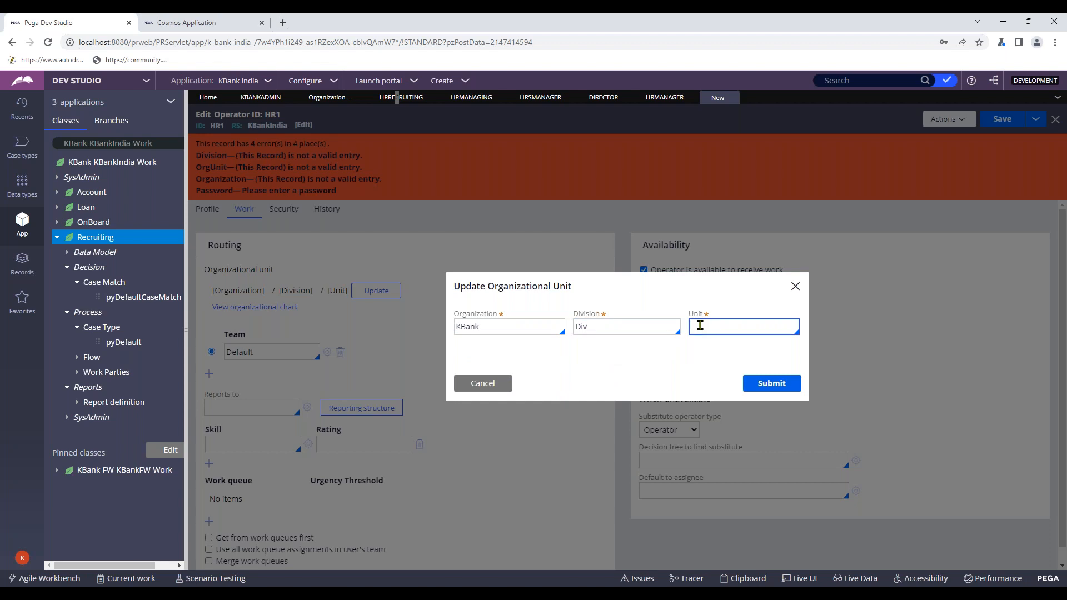
{"action": "left_click", "coordinate": [714, 345]}
{"action": "left_click", "coordinate": [756, 388]}
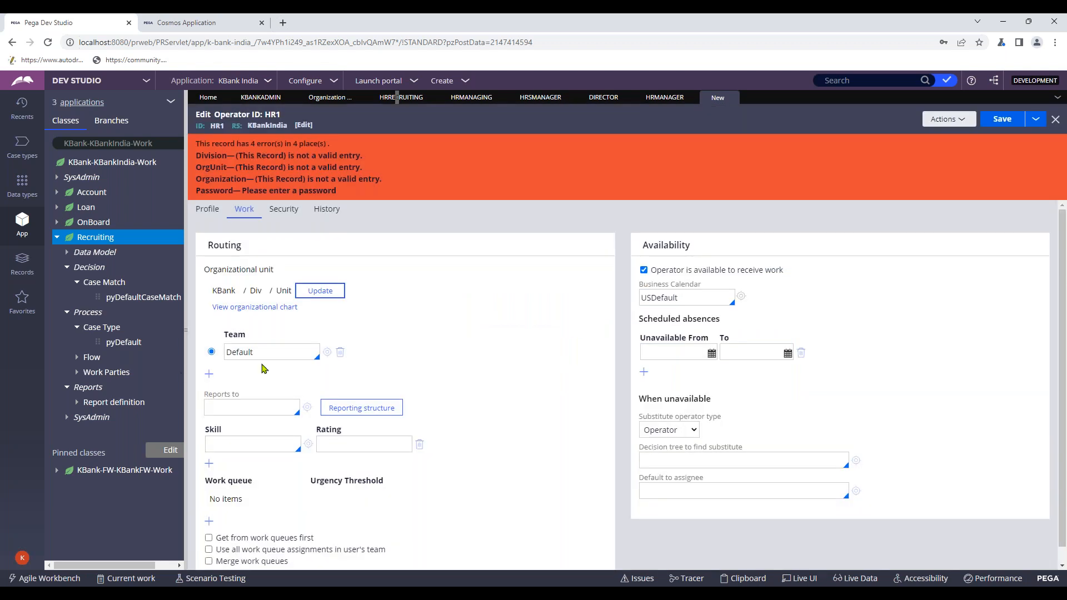
- Give HR1 a new password, confirm it, and save the operator
{"action": "left_click", "coordinate": [284, 208]}
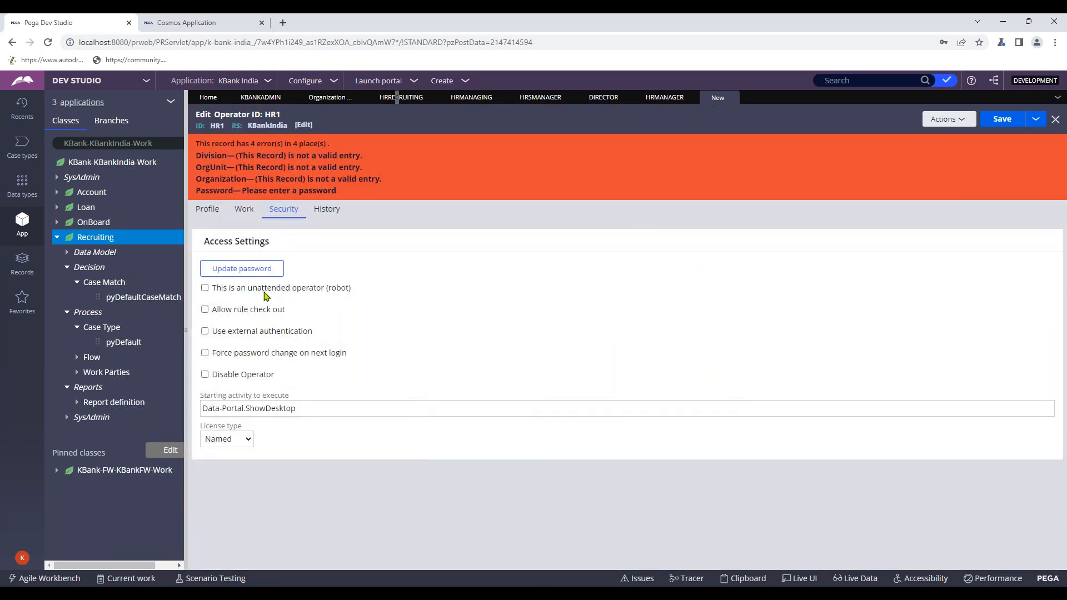
{"action": "left_click", "coordinate": [241, 268]}
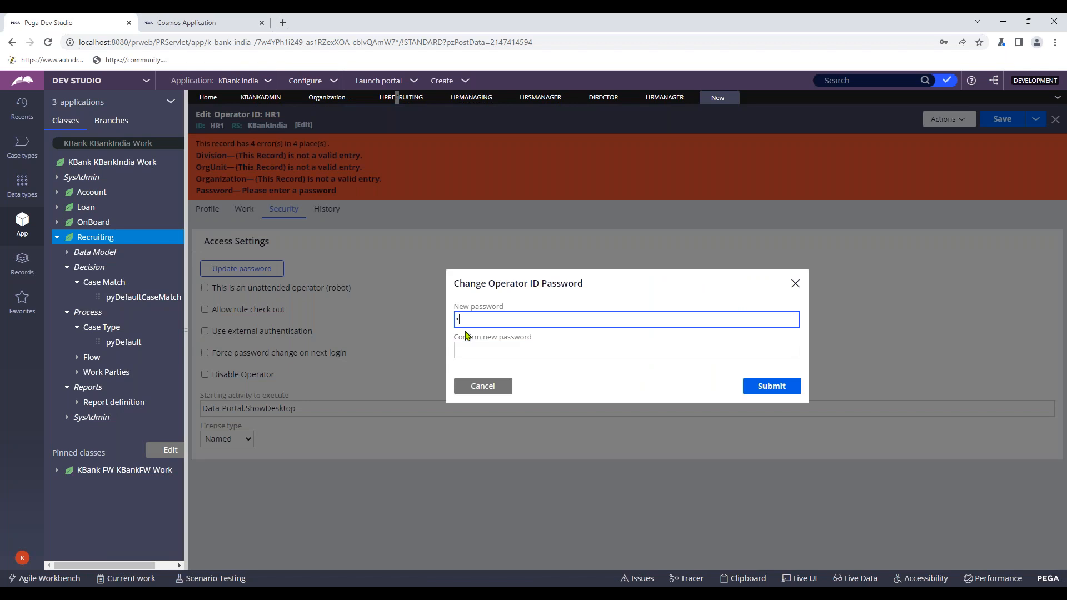
{"action": "type", "text": "•••••"}
{"action": "left_click", "coordinate": [477, 355]}
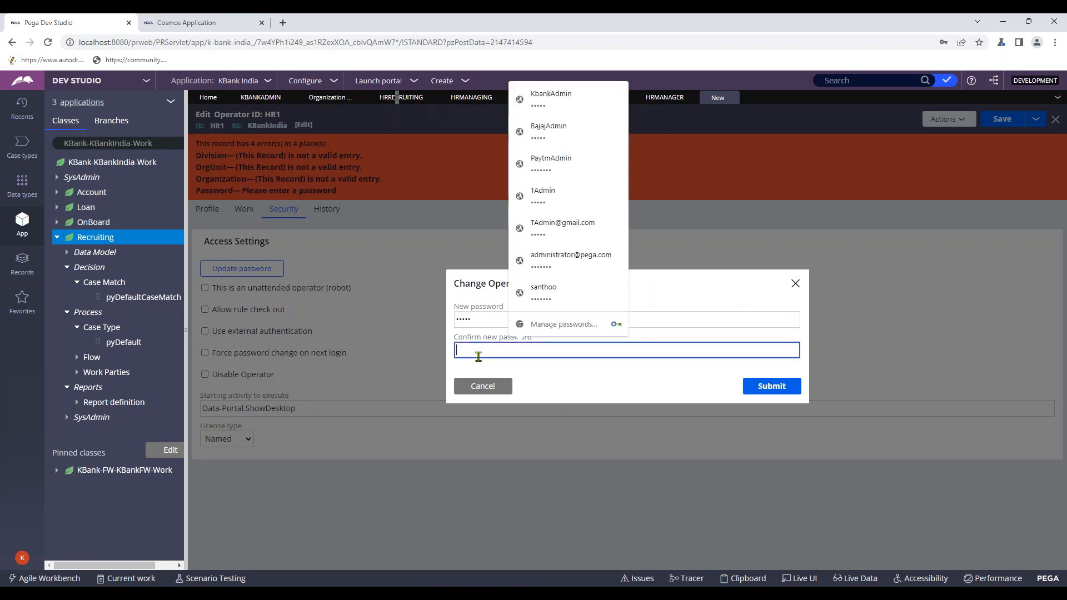
{"action": "type", "text": "•••••"}
{"action": "left_click", "coordinate": [762, 389]}
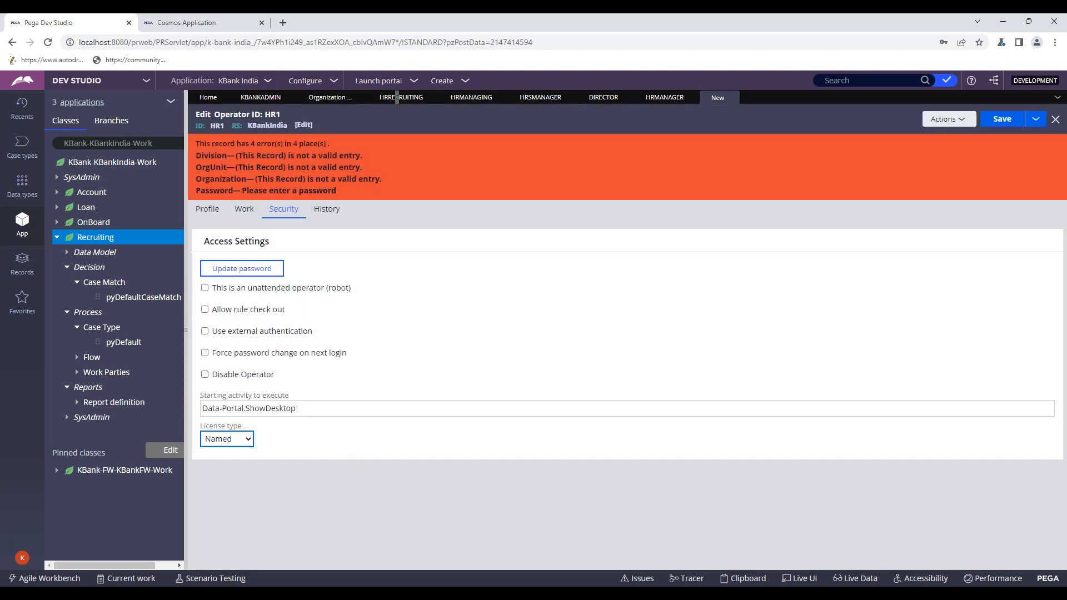
{"action": "left_click", "coordinate": [999, 126]}
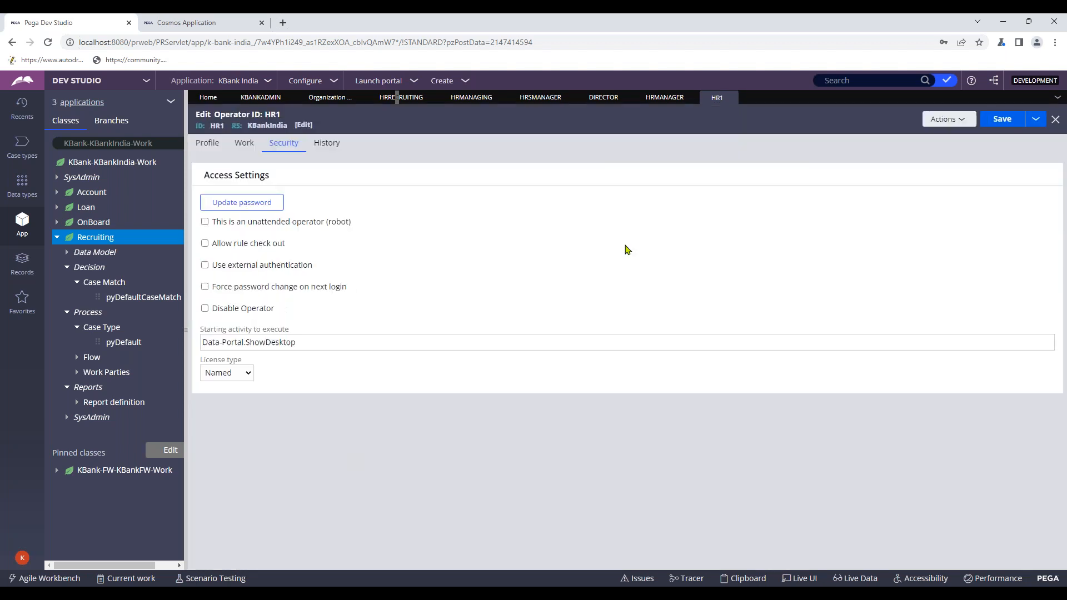
- Save HR1 again and review its profile and routing details
{"action": "left_click", "coordinate": [1001, 119]}
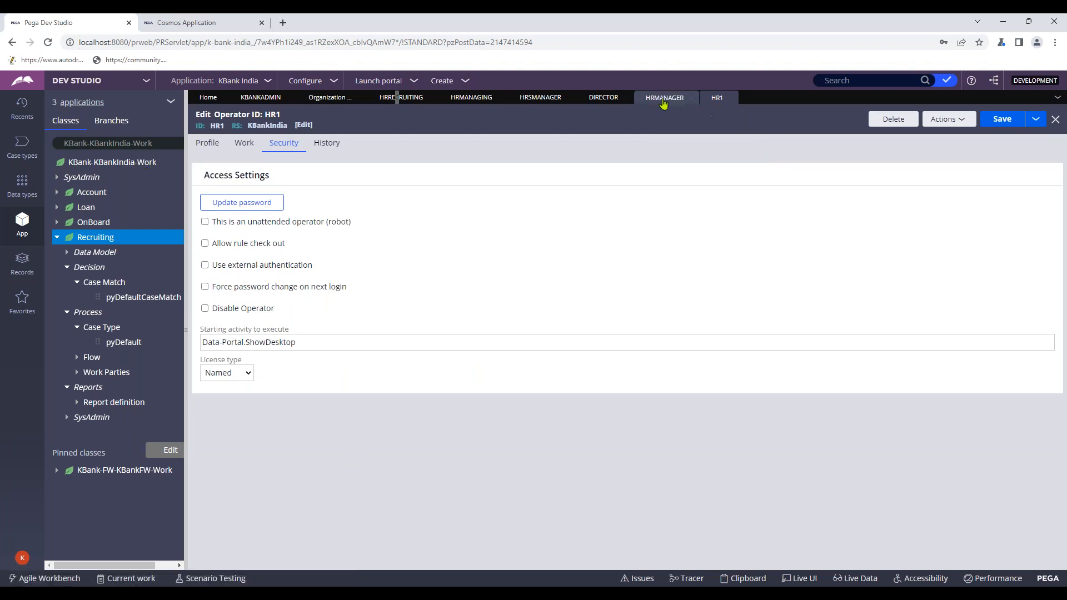
{"action": "left_click", "coordinate": [205, 146]}
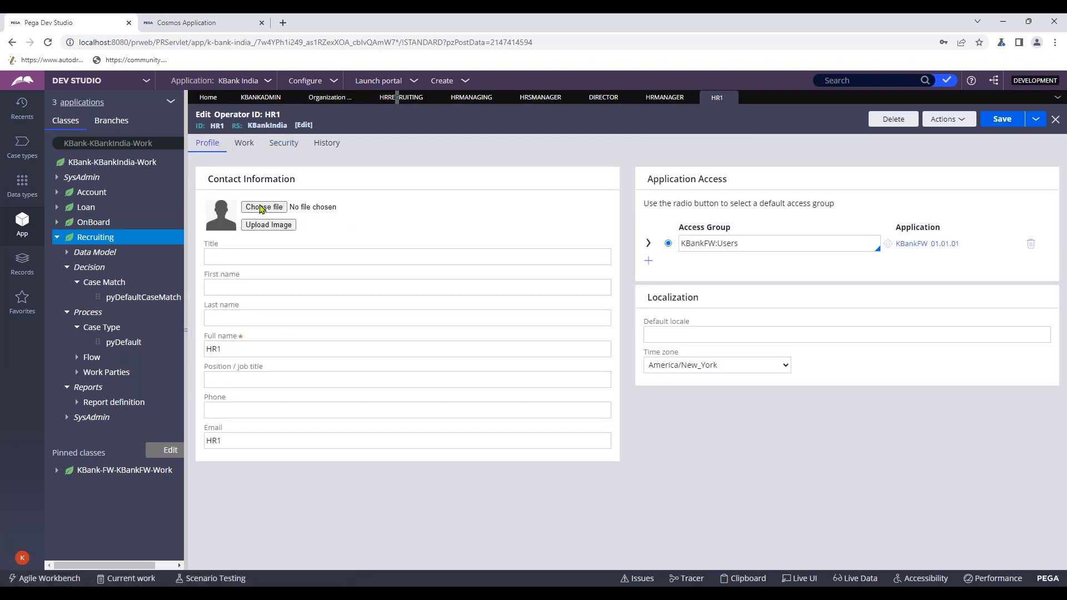
{"action": "left_click", "coordinate": [245, 145]}
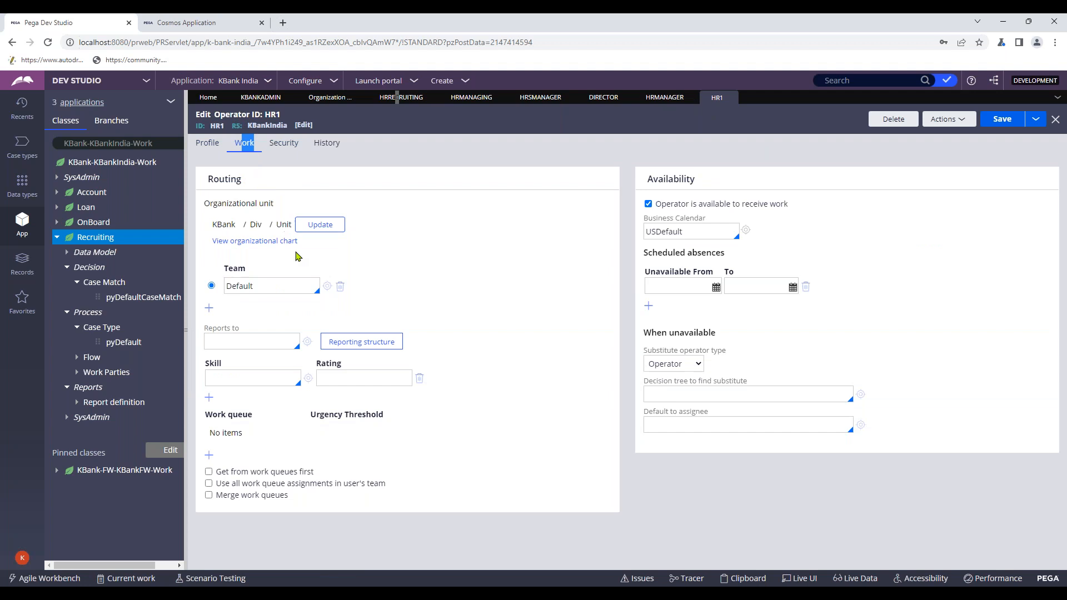
{"action": "left_click", "coordinate": [207, 146]}
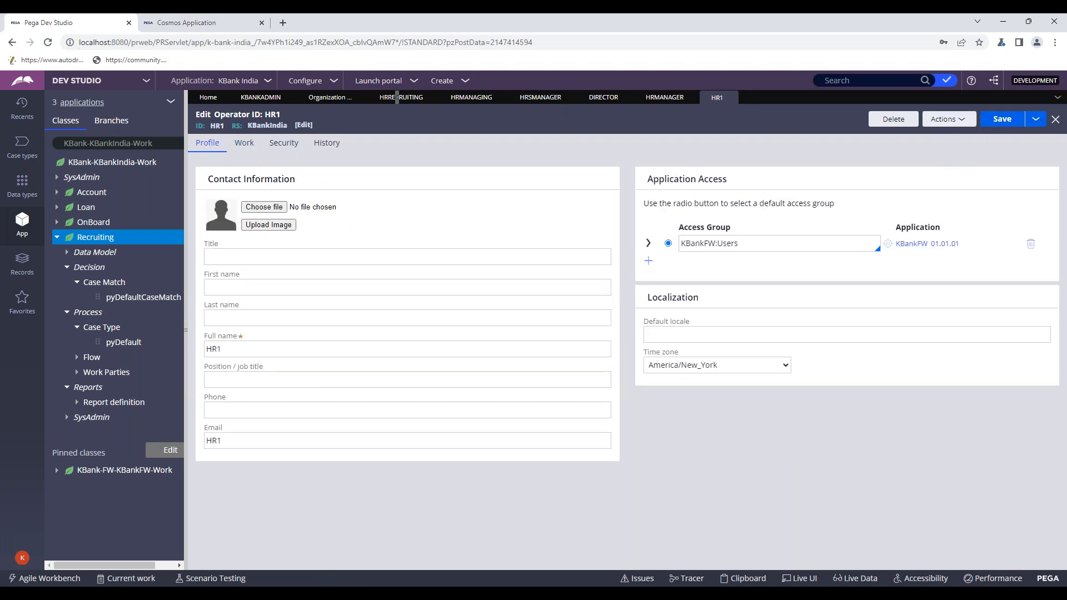
- Save a copy of HR1 as new operator HR2, with description and ID ending in 2
{"action": "left_click", "coordinate": [1035, 119]}
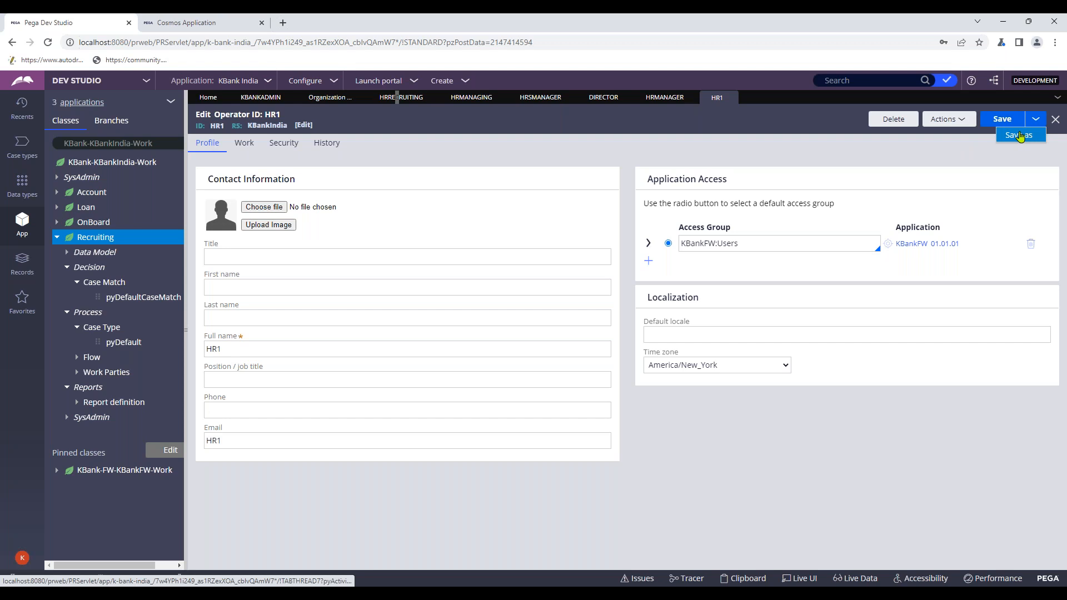
{"action": "left_click", "coordinate": [1020, 136]}
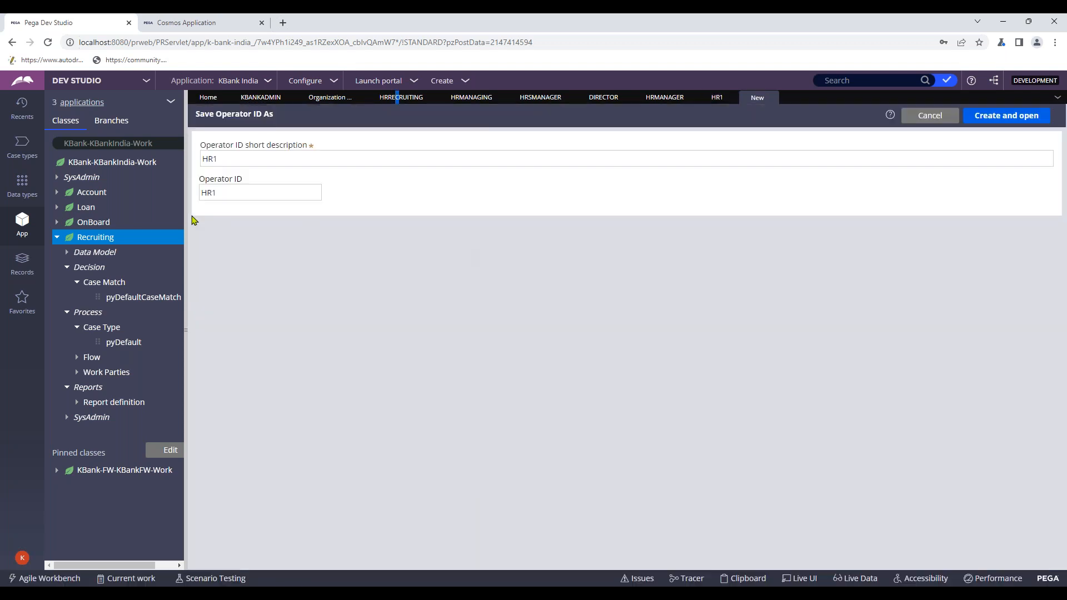
{"action": "left_click", "coordinate": [229, 159]}
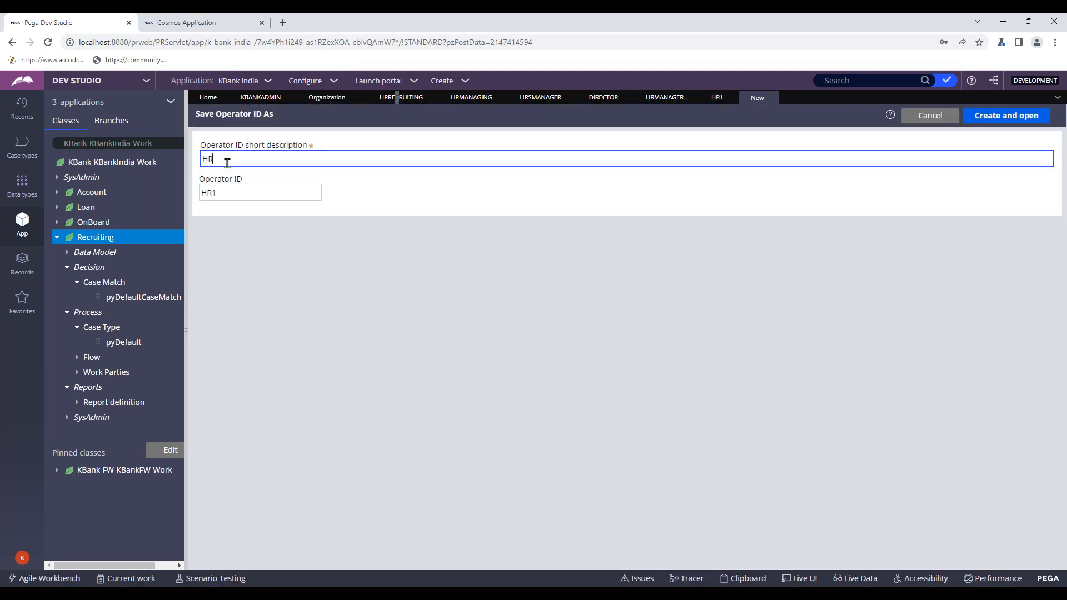
{"action": "type", "text": "2"}
{"action": "left_click", "coordinate": [246, 200]}
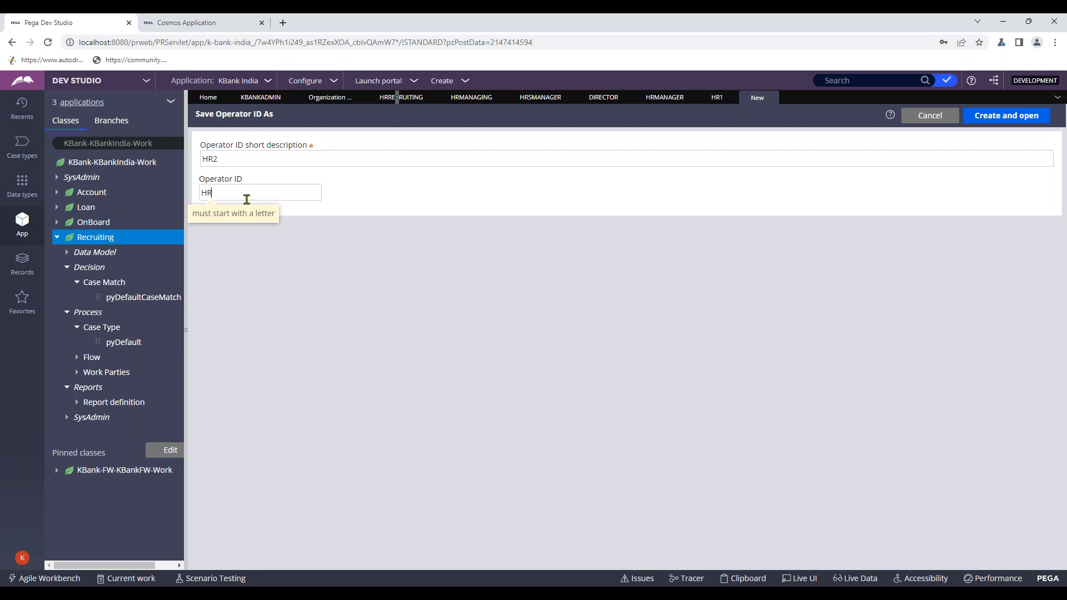
{"action": "type", "text": "2"}
{"action": "left_click", "coordinate": [1004, 120]}
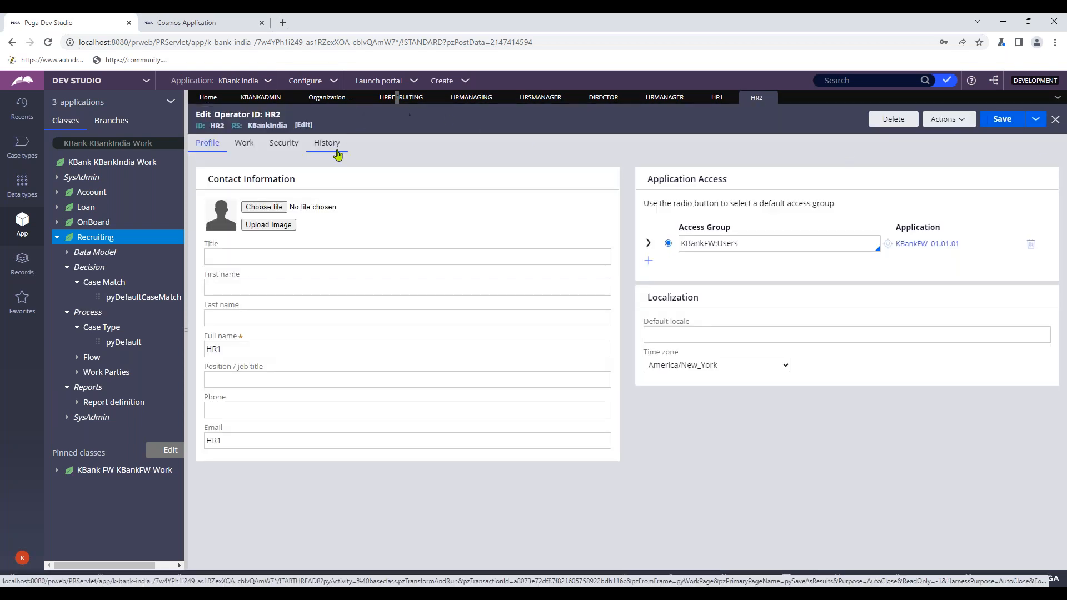
- Change HR2's full name and email from HR1 to HR2
{"action": "left_click", "coordinate": [235, 350]}
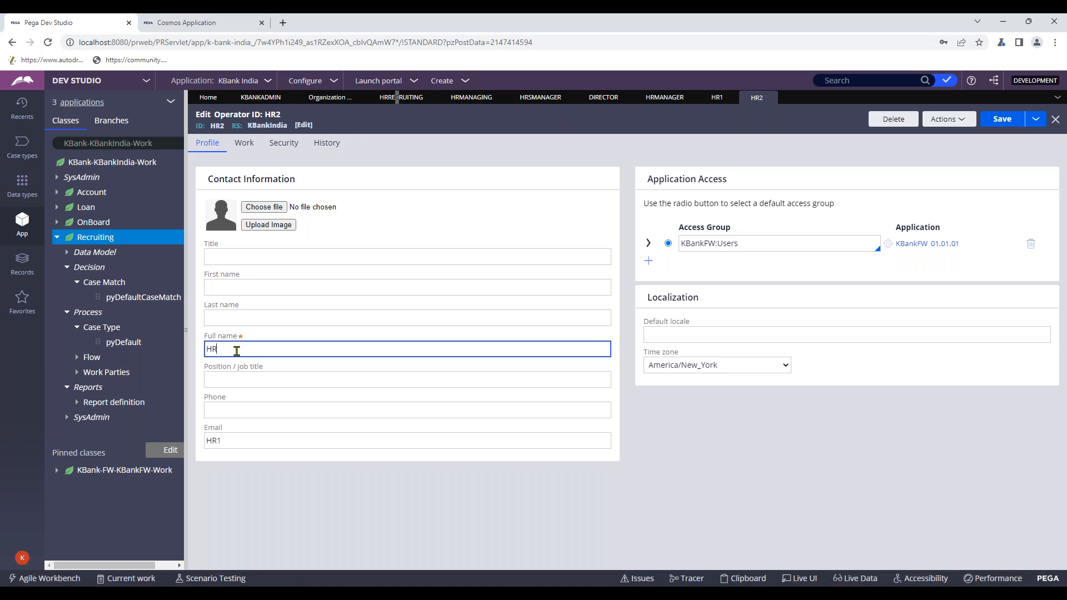
{"action": "type", "text": "2"}
{"action": "left_click", "coordinate": [243, 439]}
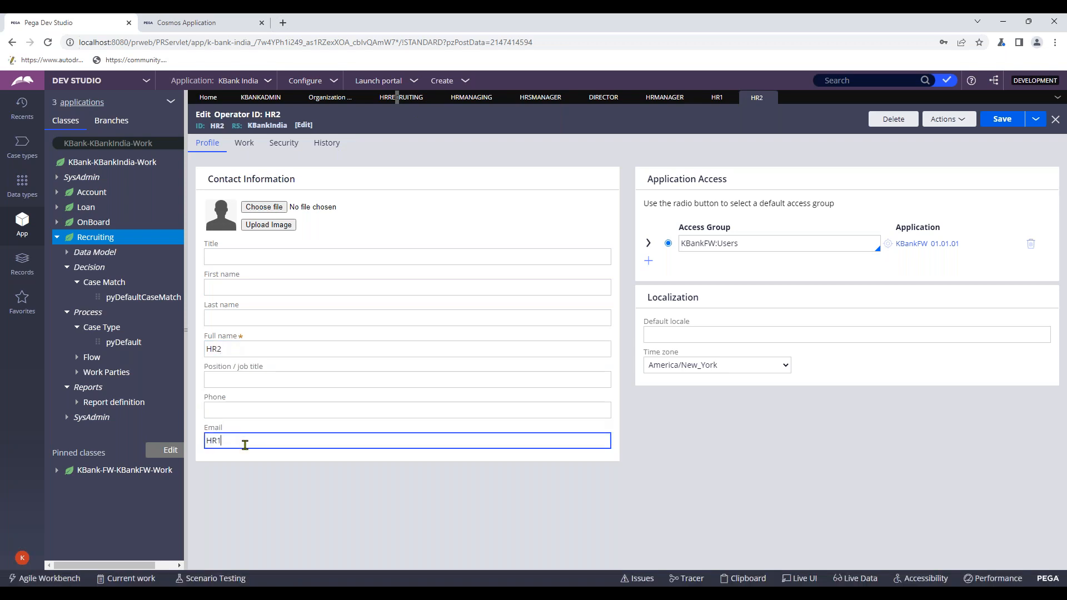
{"action": "type", "text": "2"}
{"action": "left_click", "coordinate": [239, 253]}
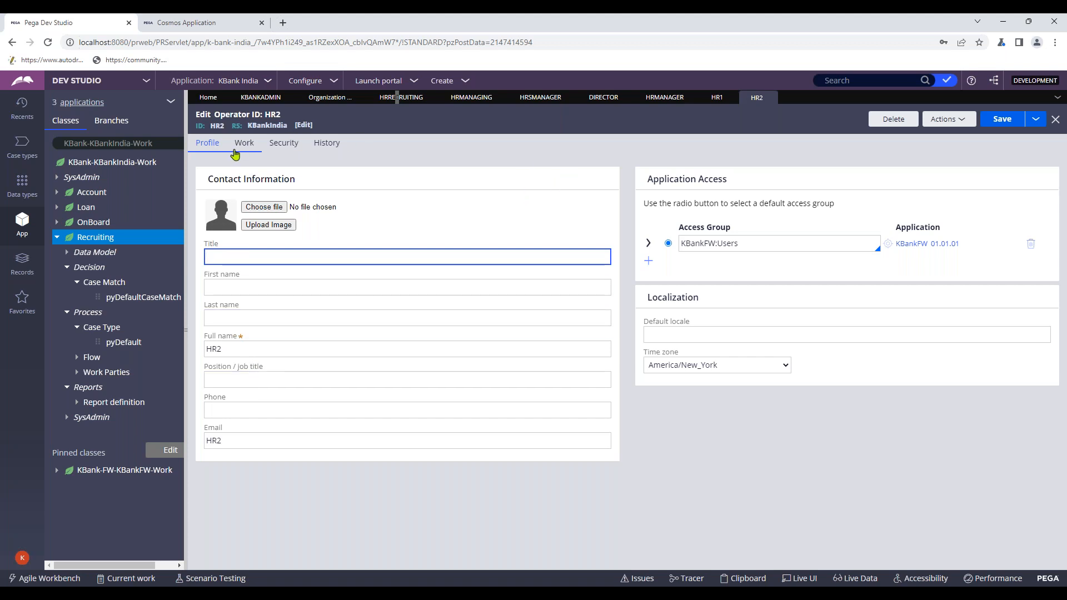
- Put HR2 in the HRRecruiting team, reporting to HRManager
{"action": "left_click", "coordinate": [243, 145]}
{"action": "double_click", "coordinate": [243, 286]}
{"action": "key", "text": "BackSpace"}
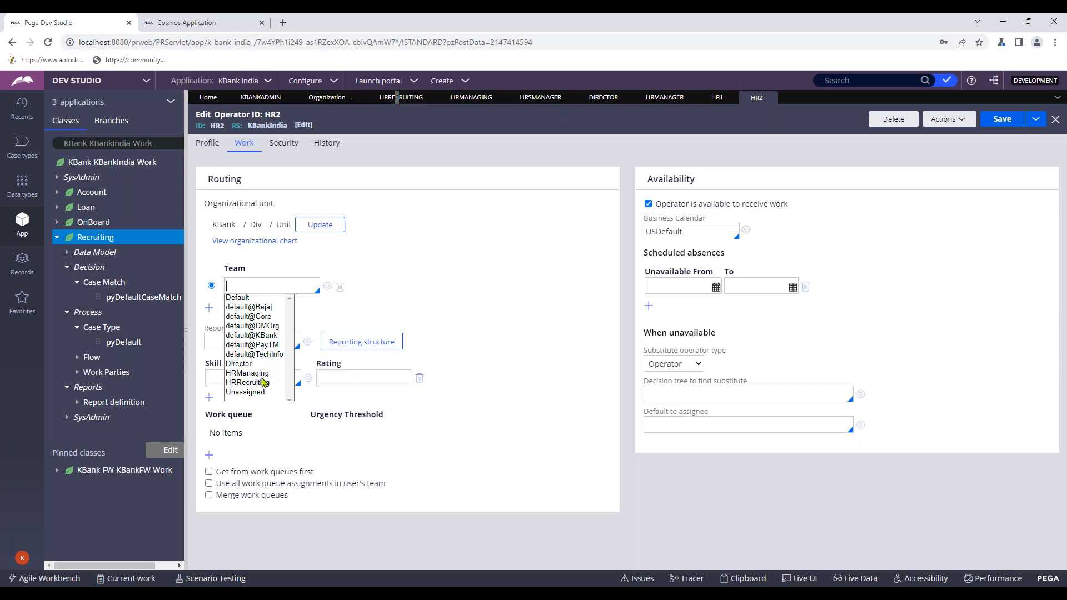
{"action": "left_click", "coordinate": [264, 383]}
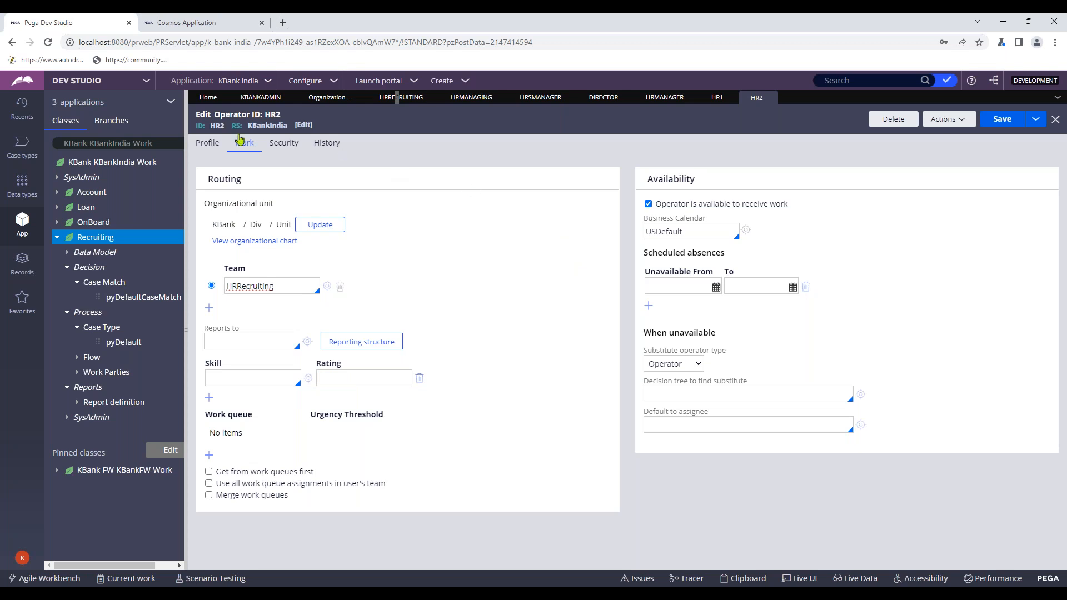
{"action": "left_click", "coordinate": [264, 345]}
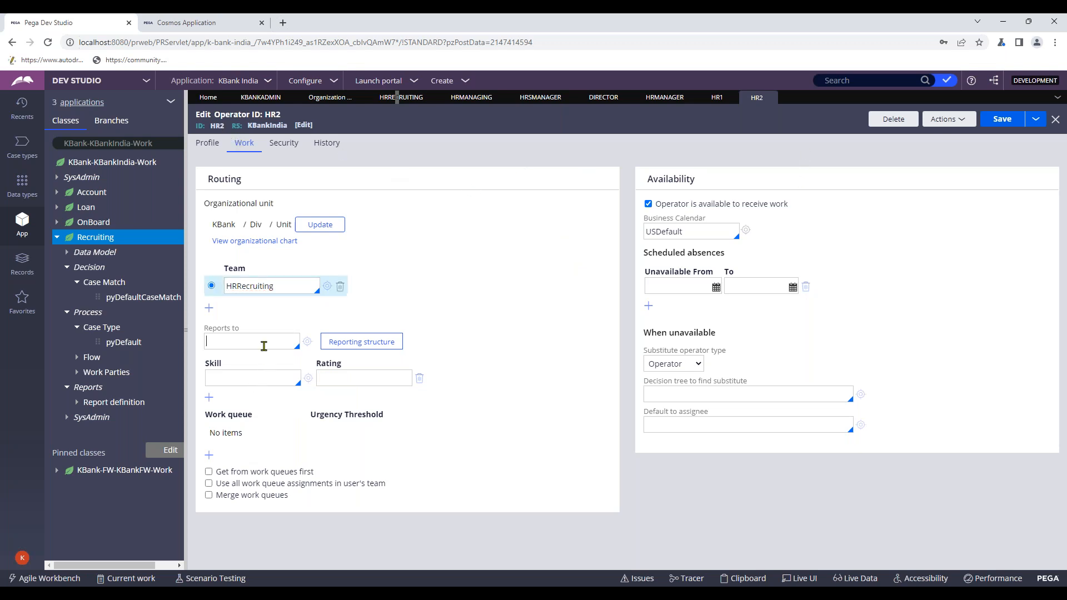
{"action": "key", "text": "Down"}
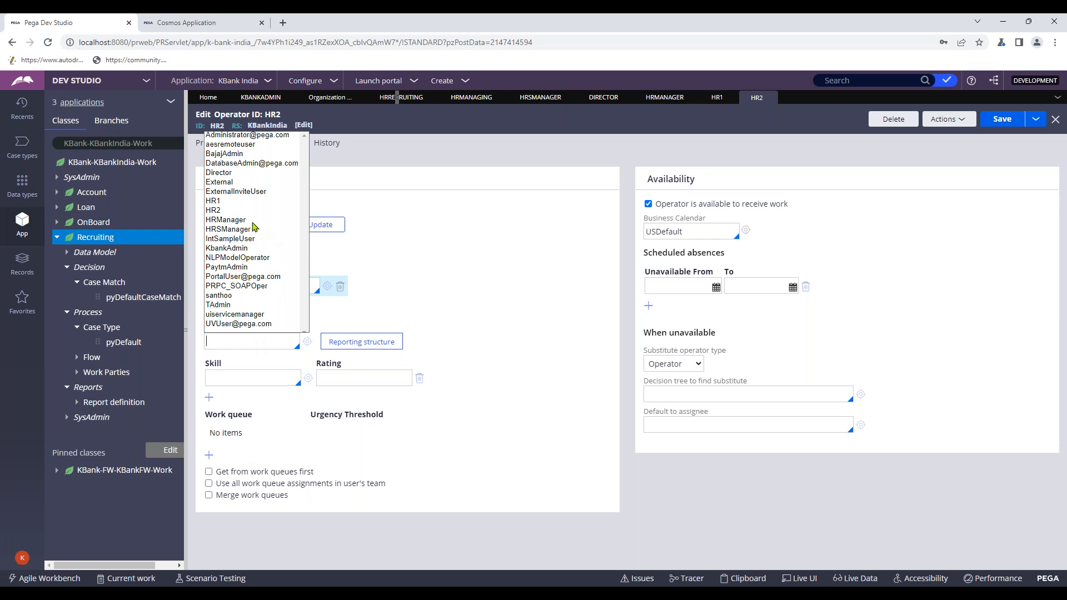
{"action": "left_click", "coordinate": [252, 220]}
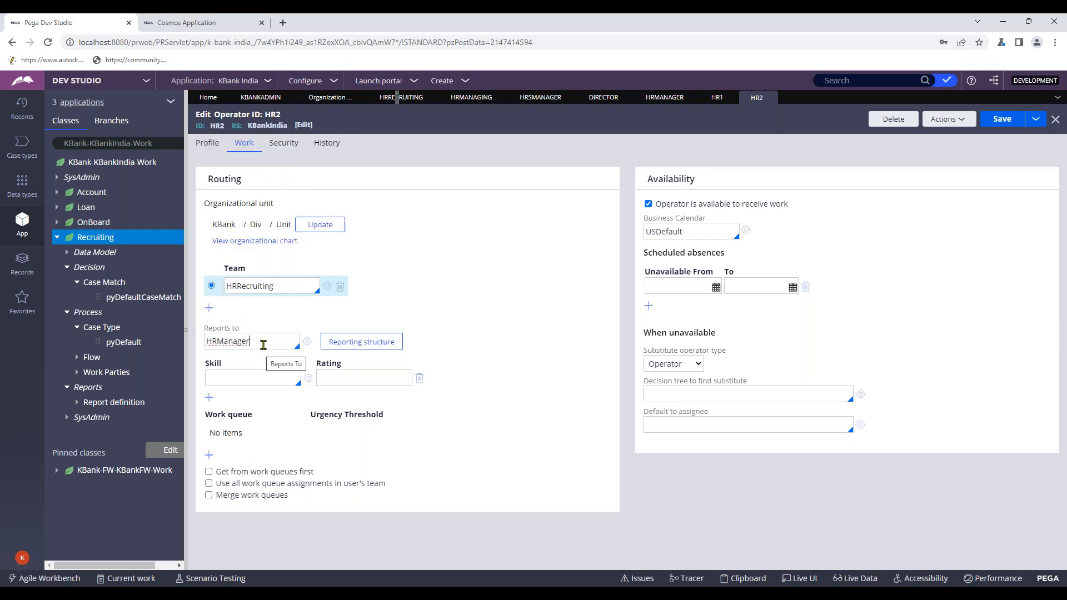
- Set HR1 to report to HRManager, save it, and view HR2's reporting structure
{"action": "double_click", "coordinate": [263, 345]}
{"action": "key", "text": "ctrl+c"}
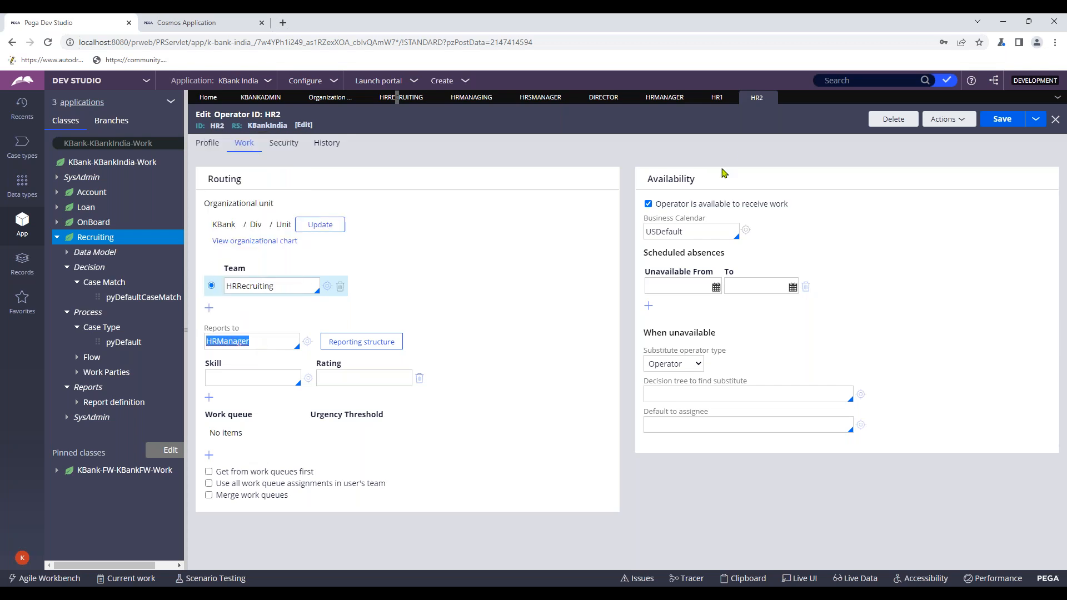
{"action": "left_click", "coordinate": [716, 97]}
{"action": "left_click", "coordinate": [244, 146]}
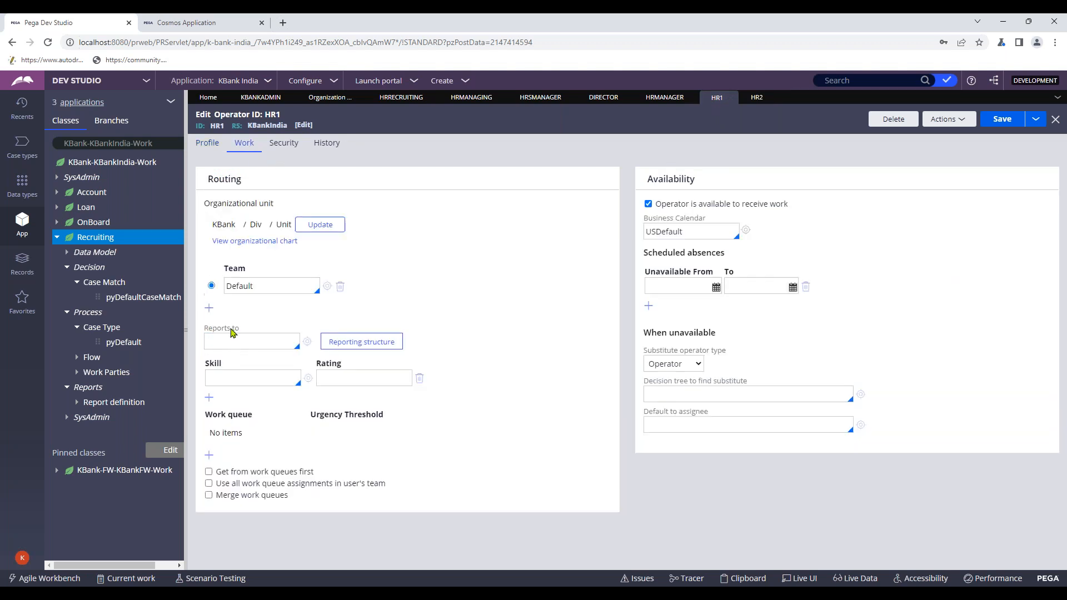
{"action": "key", "text": "ctrl+v"}
{"action": "left_click", "coordinate": [1003, 125]}
{"action": "left_click", "coordinate": [757, 97]}
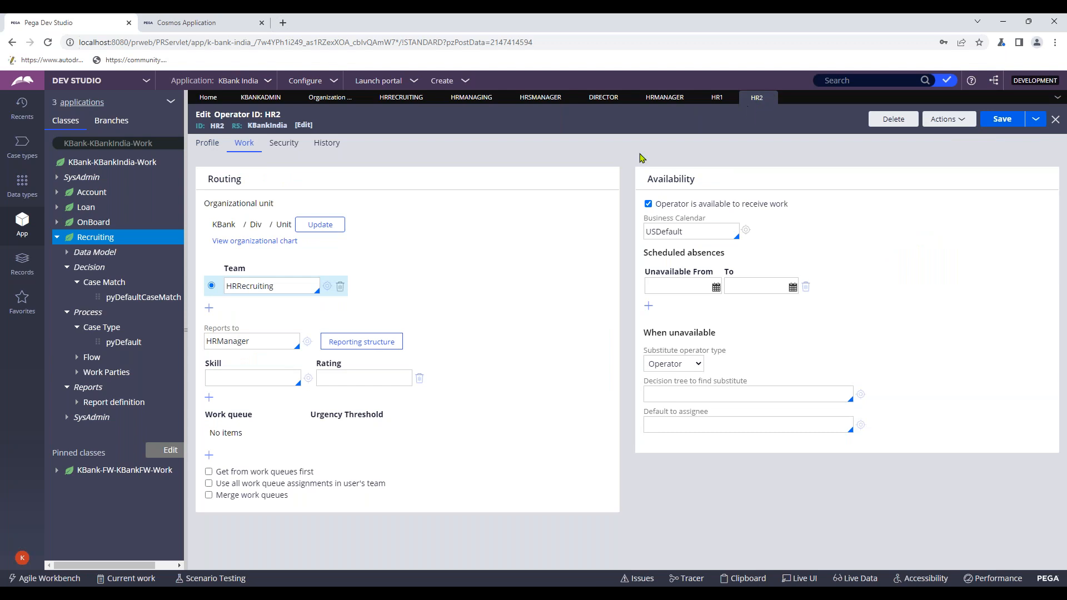
{"action": "left_click", "coordinate": [357, 343]}
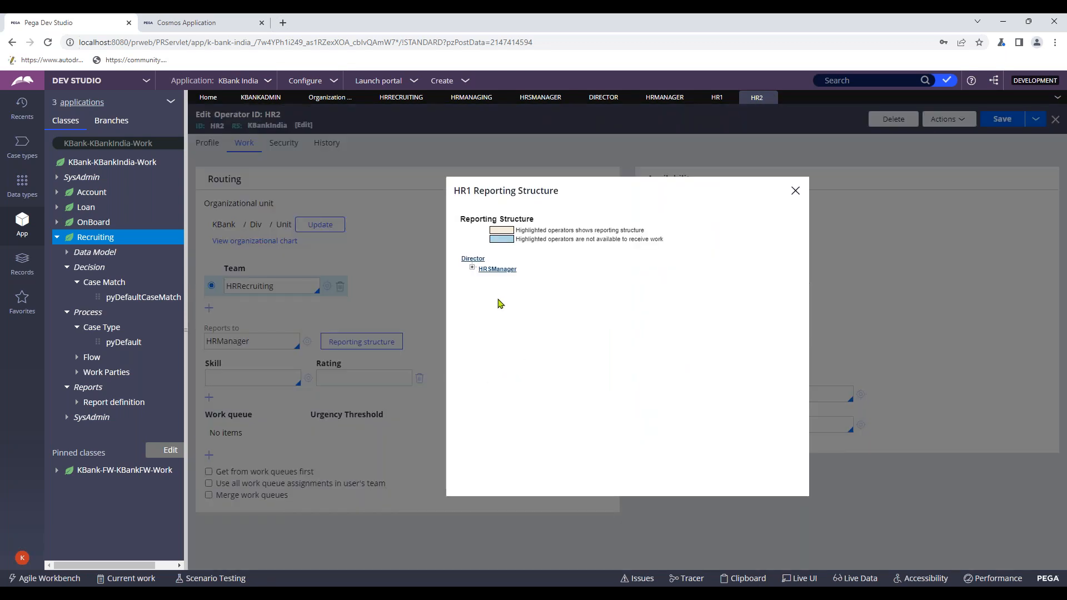
- Expand the reporting tree to show HR1 under HRManager, then close it
{"action": "left_click", "coordinate": [472, 269]}
{"action": "left_click", "coordinate": [480, 277]}
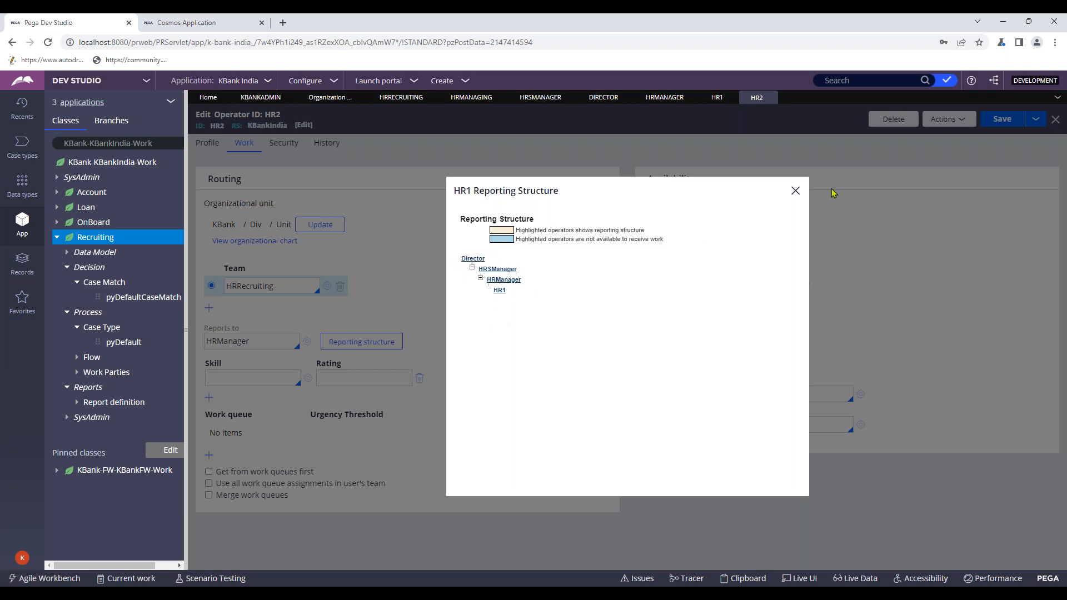
{"action": "left_click", "coordinate": [795, 191]}
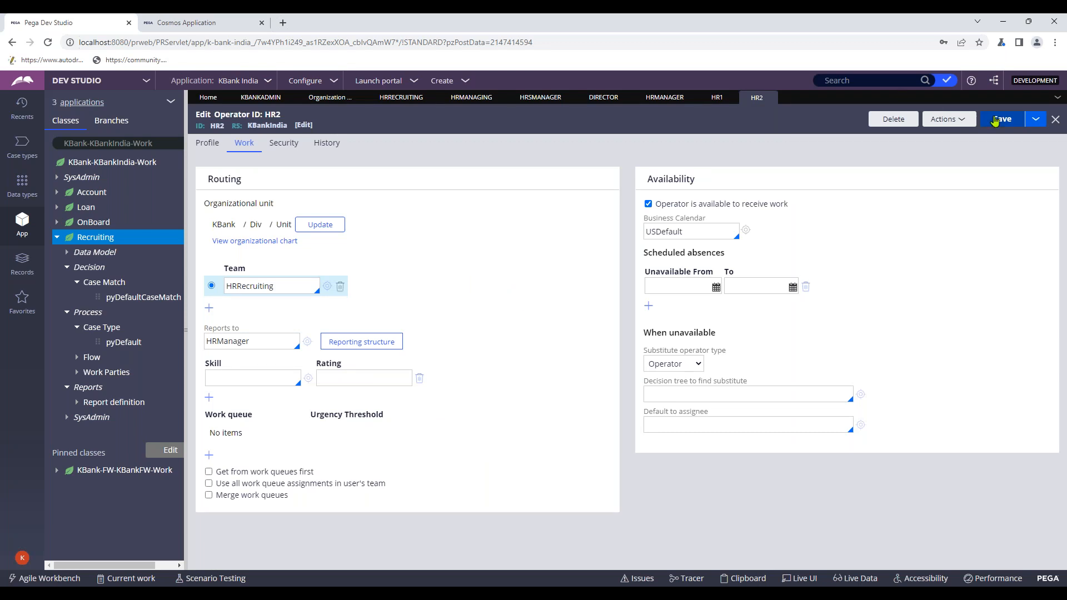
- Change HR1's team from Default to HRRecruiting
{"action": "left_click", "coordinate": [716, 97]}
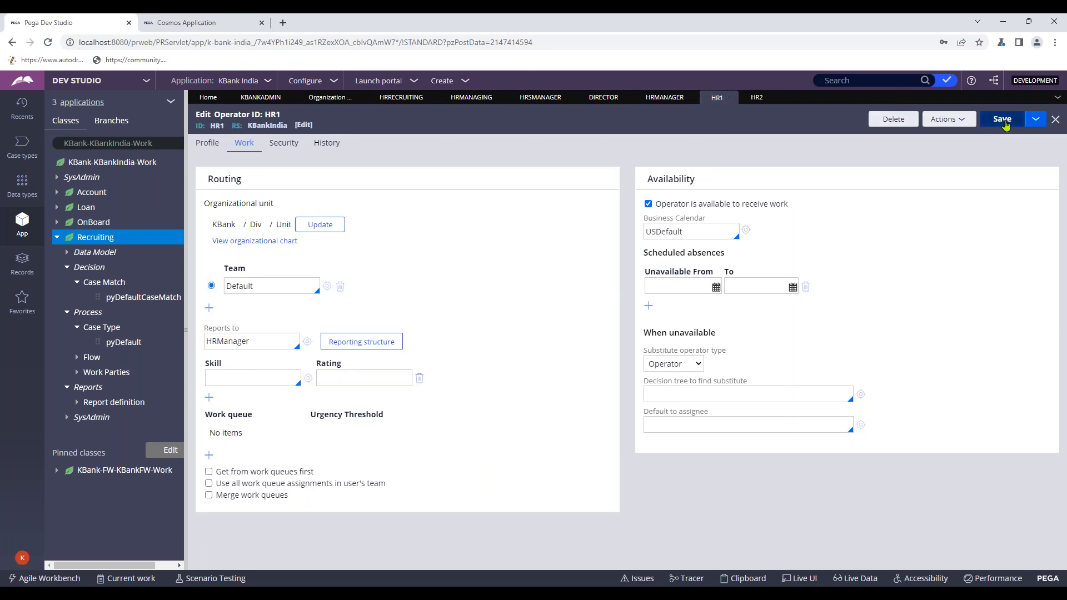
{"action": "left_click", "coordinate": [756, 99]}
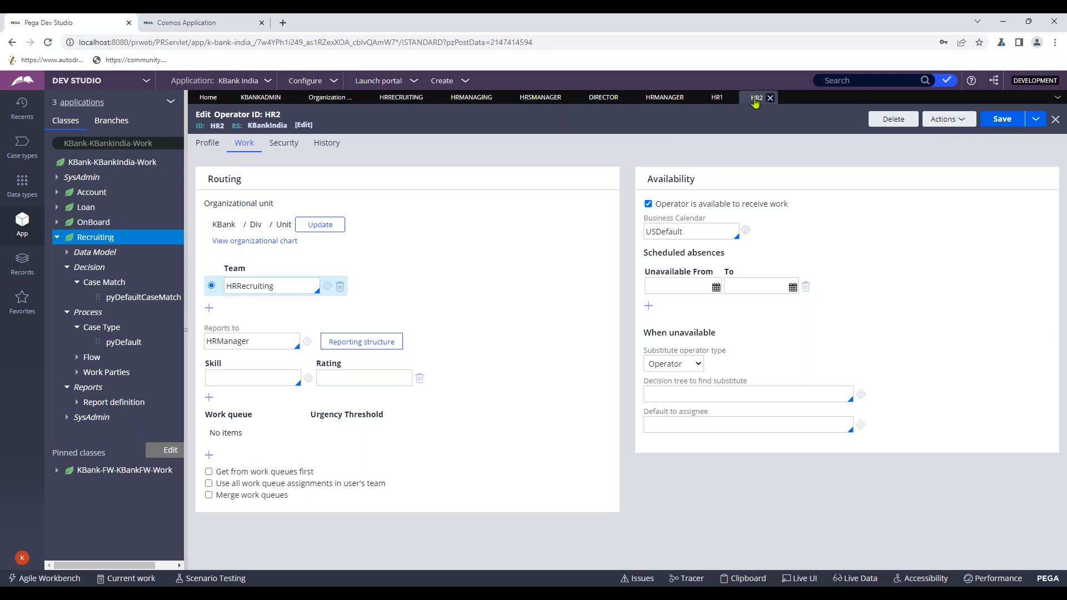
{"action": "left_click", "coordinate": [717, 97]}
{"action": "double_click", "coordinate": [237, 284]}
{"action": "key", "text": "BackSpace"}
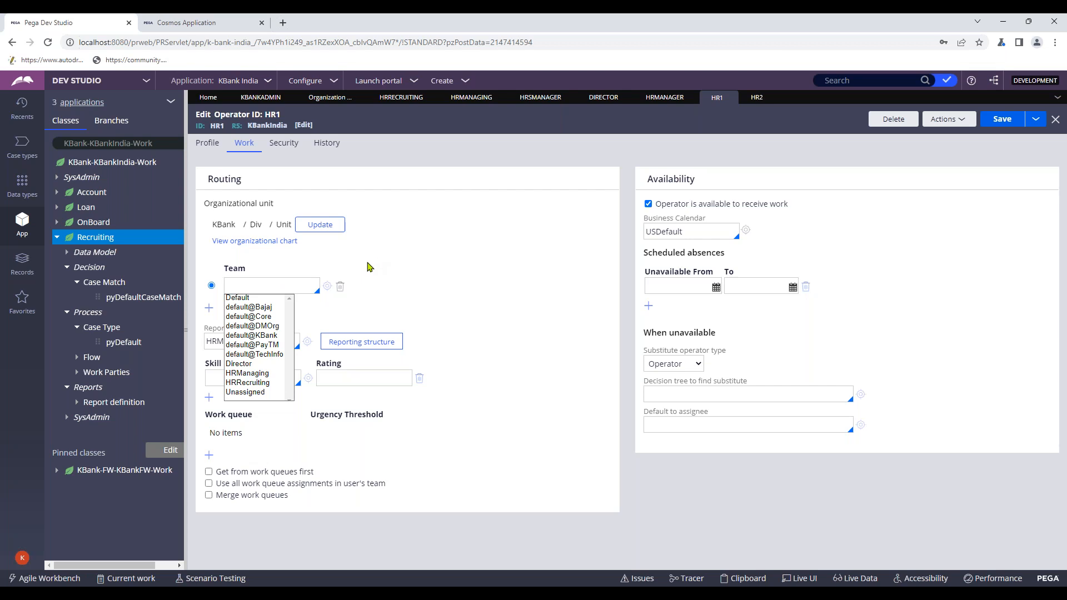
{"action": "scroll", "coordinate": [263, 387], "scroll_direction": "down", "scroll_amount": 1}
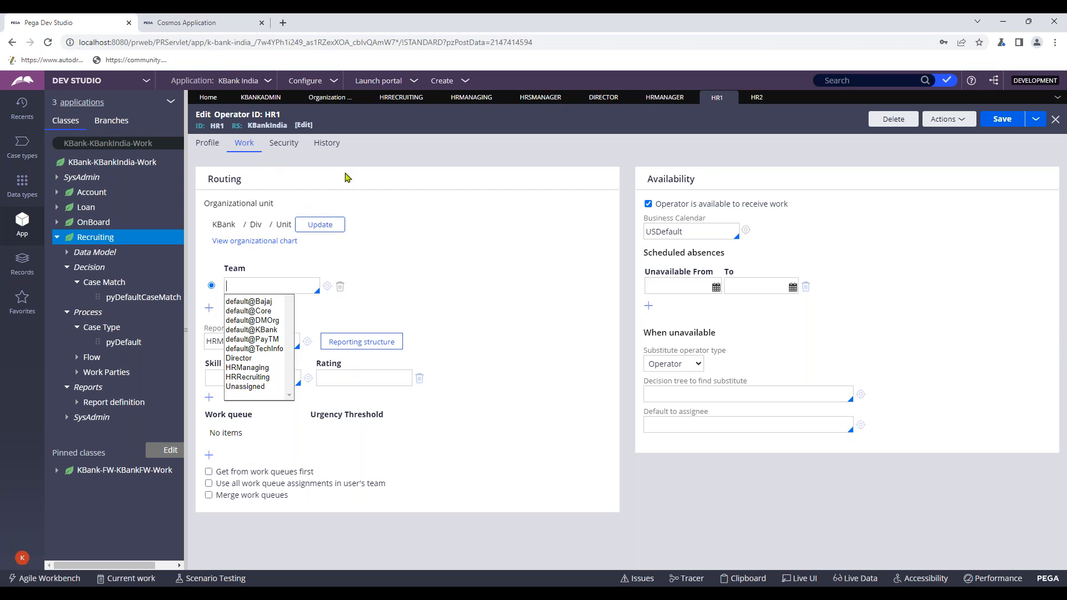
{"action": "left_click", "coordinate": [263, 378]}
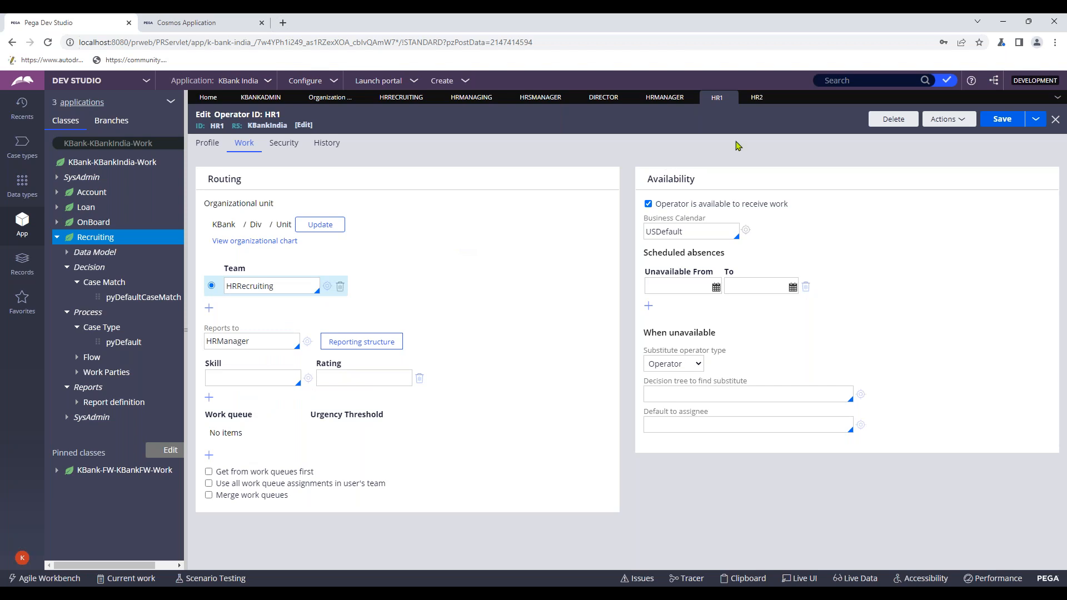
- Save the HR1 and HR2 operator records
{"action": "left_click", "coordinate": [752, 98]}
{"action": "left_click", "coordinate": [717, 97]}
{"action": "left_click", "coordinate": [1004, 123]}
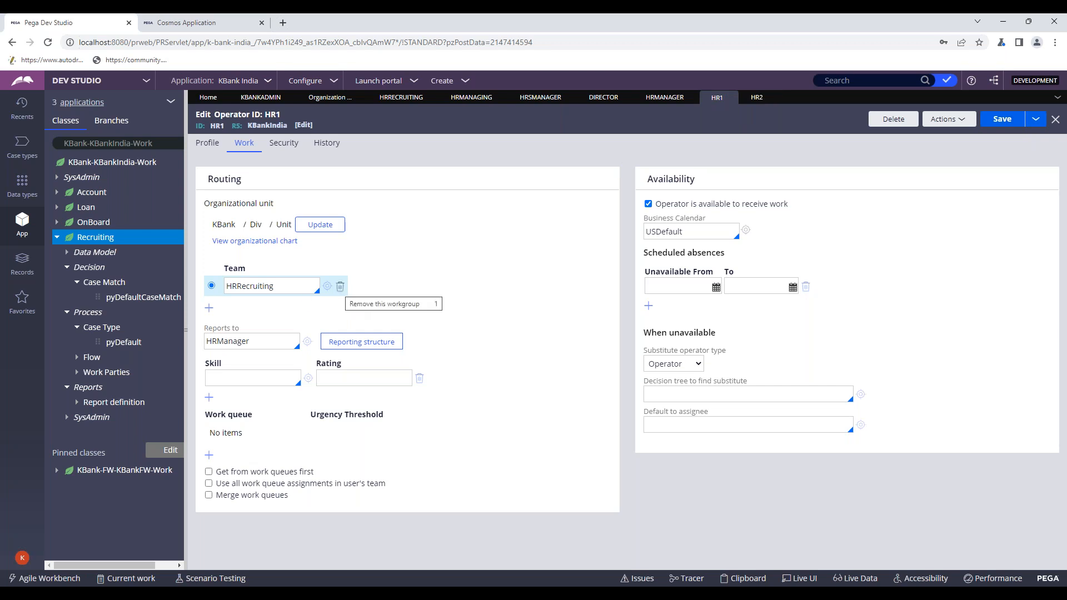
{"action": "left_click", "coordinate": [992, 129]}
{"action": "left_click", "coordinate": [756, 98]}
{"action": "left_click", "coordinate": [995, 123]}
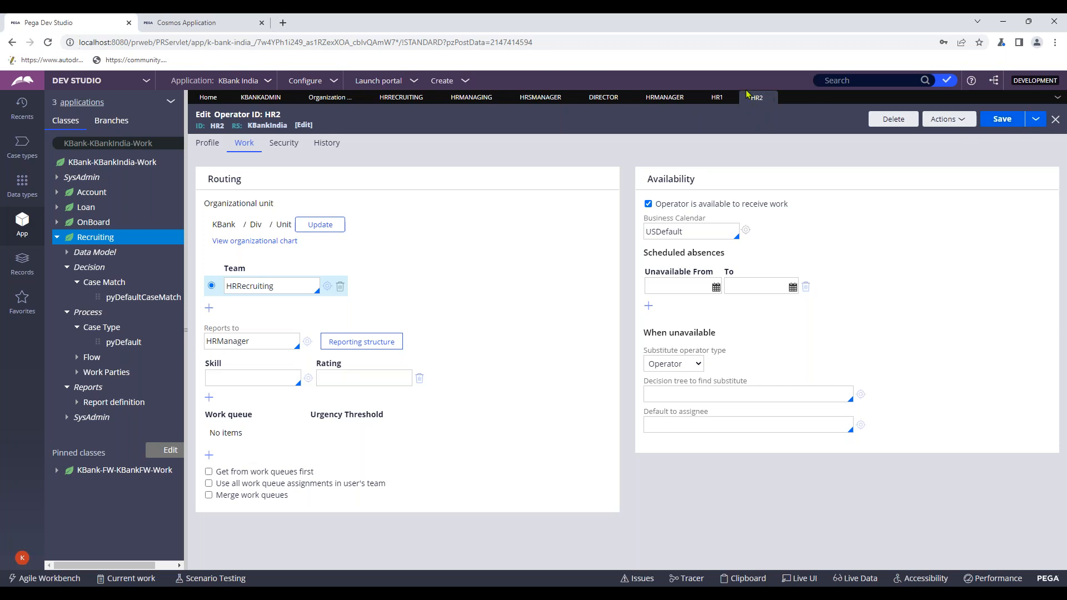
{"action": "left_click", "coordinate": [719, 98]}
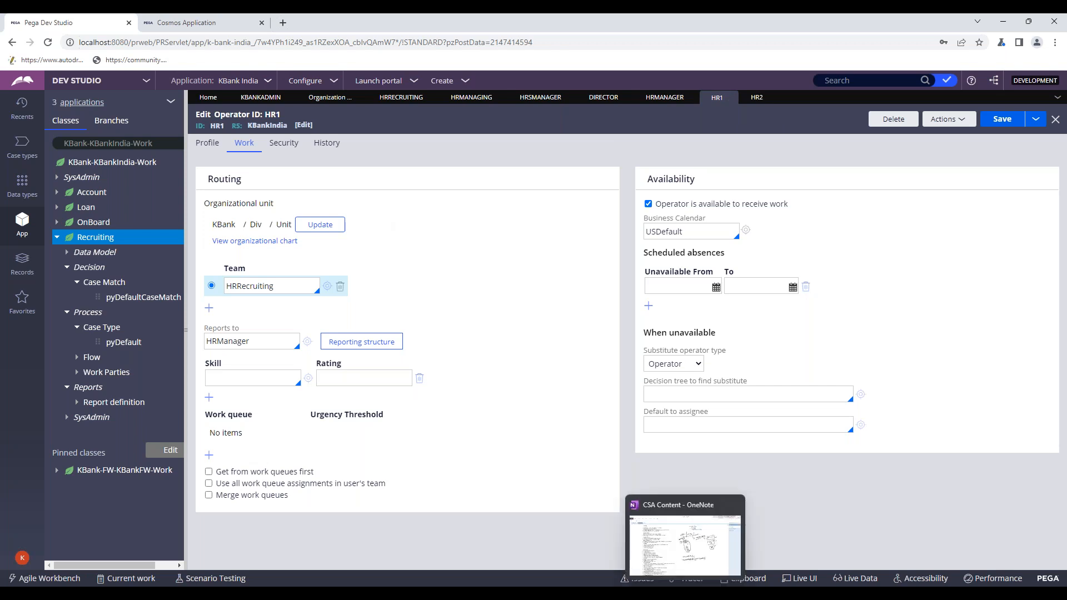
- Bring OneNote to the front and browse the notebook's page list
{"action": "left_click", "coordinate": [685, 593]}
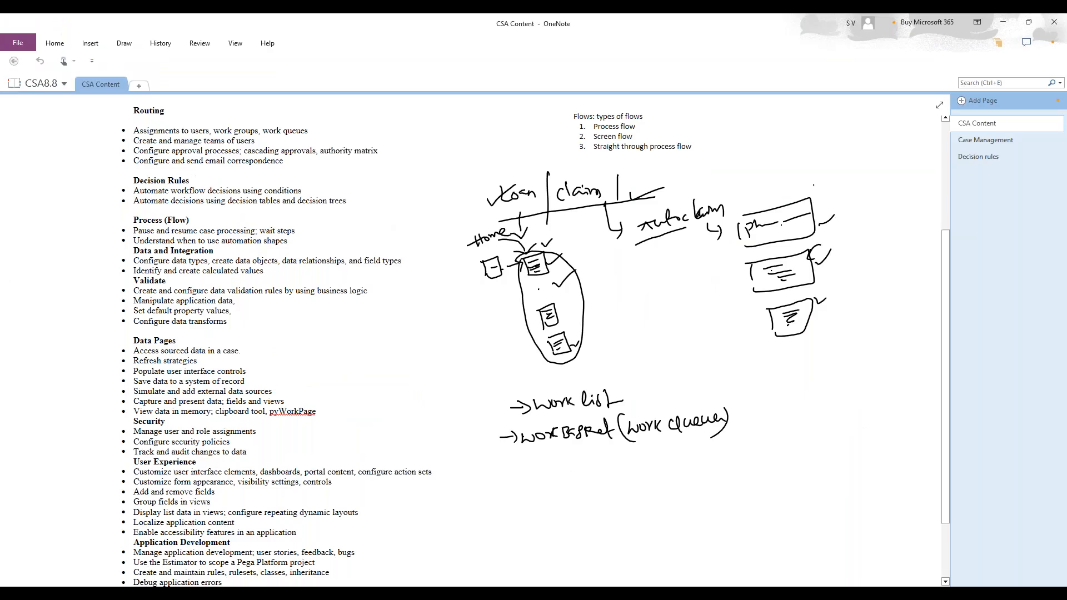
{"action": "left_click", "coordinate": [18, 43]}
{"action": "scroll", "coordinate": [209, 393], "scroll_direction": "down", "scroll_amount": 4}
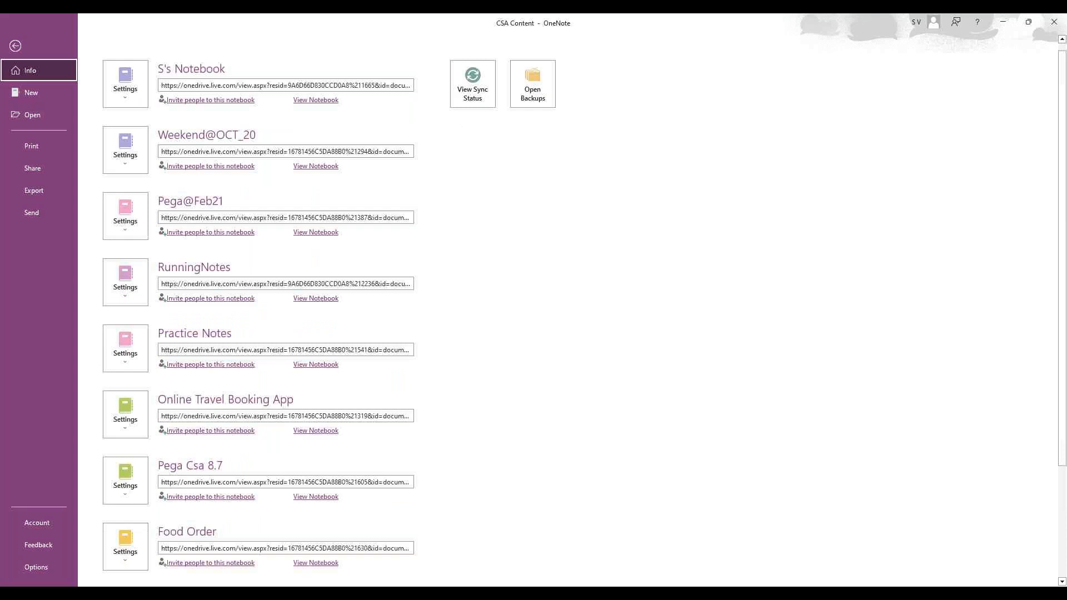
{"action": "scroll", "coordinate": [465, 273], "scroll_direction": "up", "scroll_amount": 2}
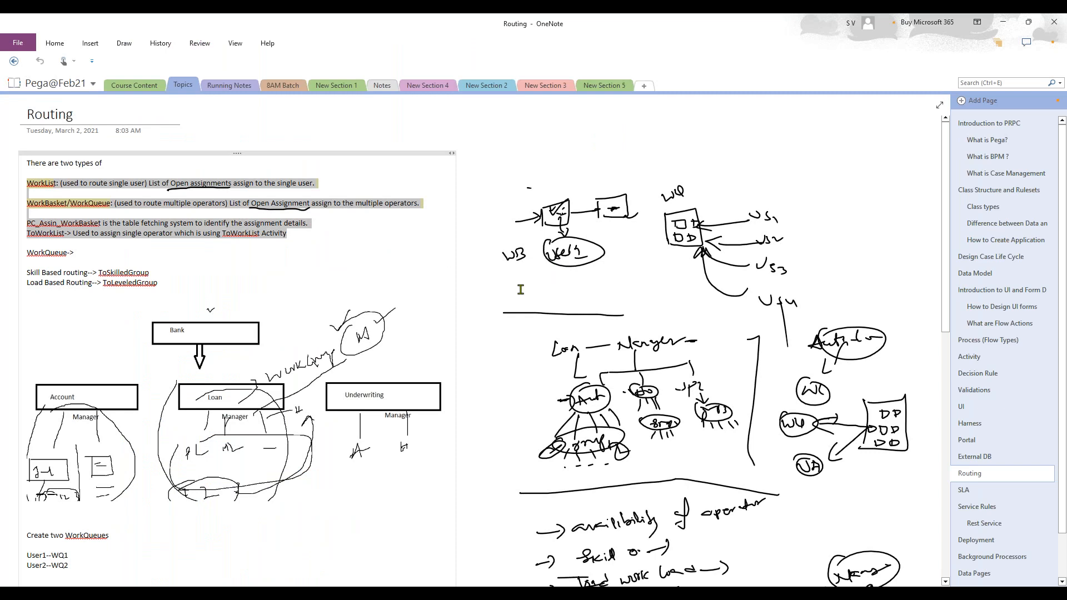
{"action": "scroll", "coordinate": [520, 289], "scroll_direction": "down", "scroll_amount": 4}
{"action": "scroll", "coordinate": [932, 307], "scroll_direction": "down", "scroll_amount": 3}
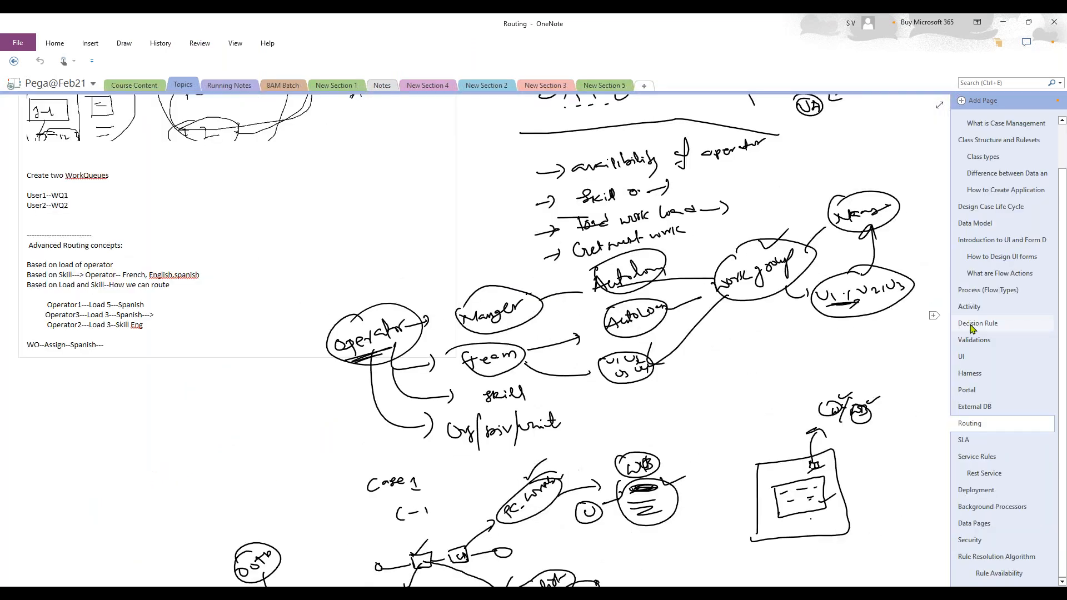
{"action": "scroll", "coordinate": [979, 531], "scroll_direction": "up", "scroll_amount": 1}
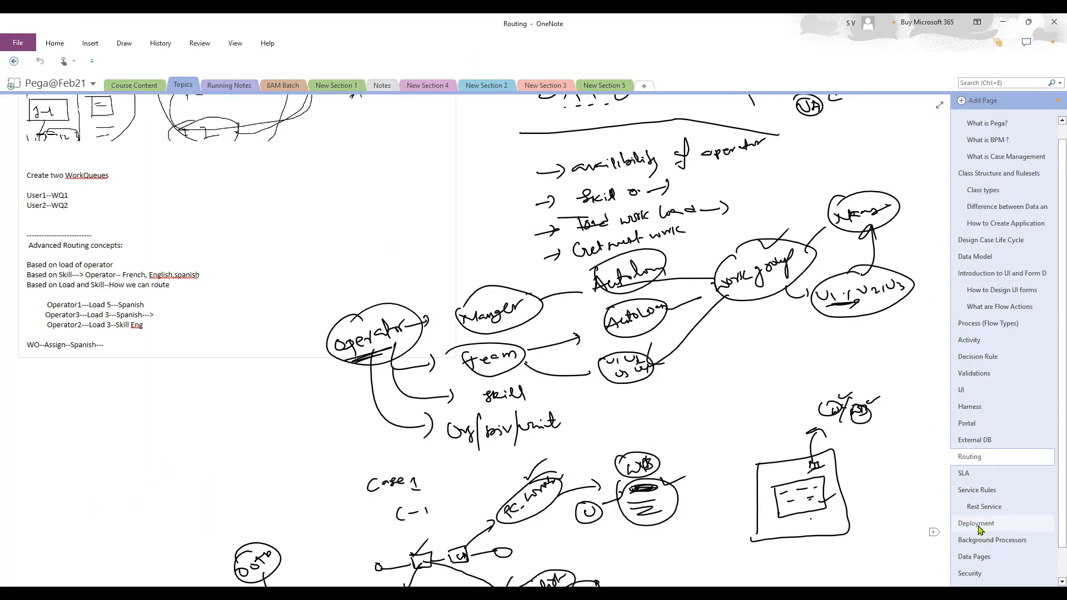
{"action": "scroll", "coordinate": [1015, 389], "scroll_direction": "up", "scroll_amount": 1}
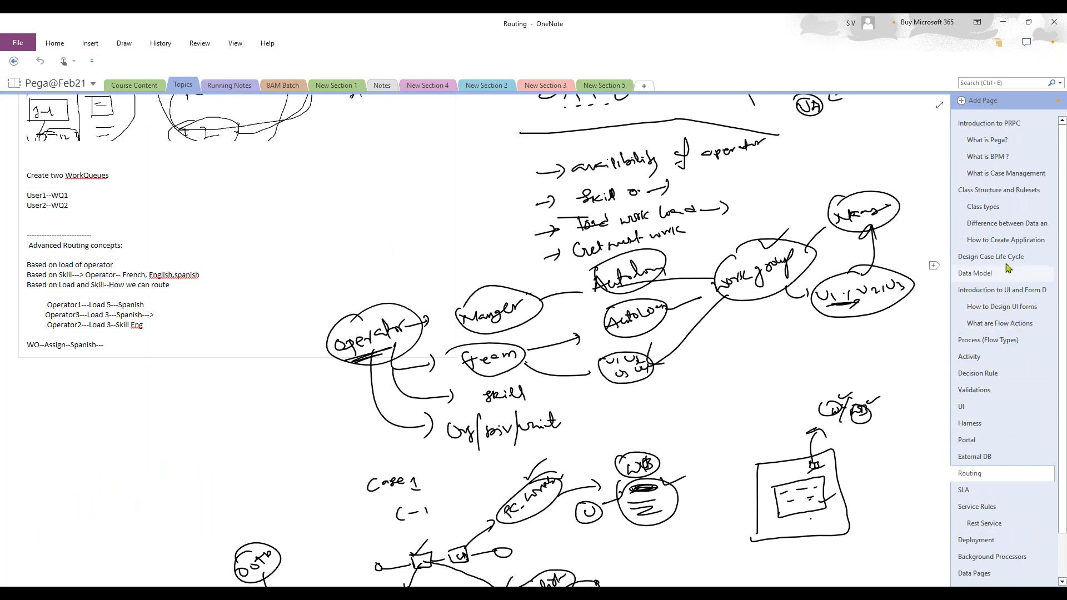
{"action": "scroll", "coordinate": [1000, 311], "scroll_direction": "down", "scroll_amount": 2}
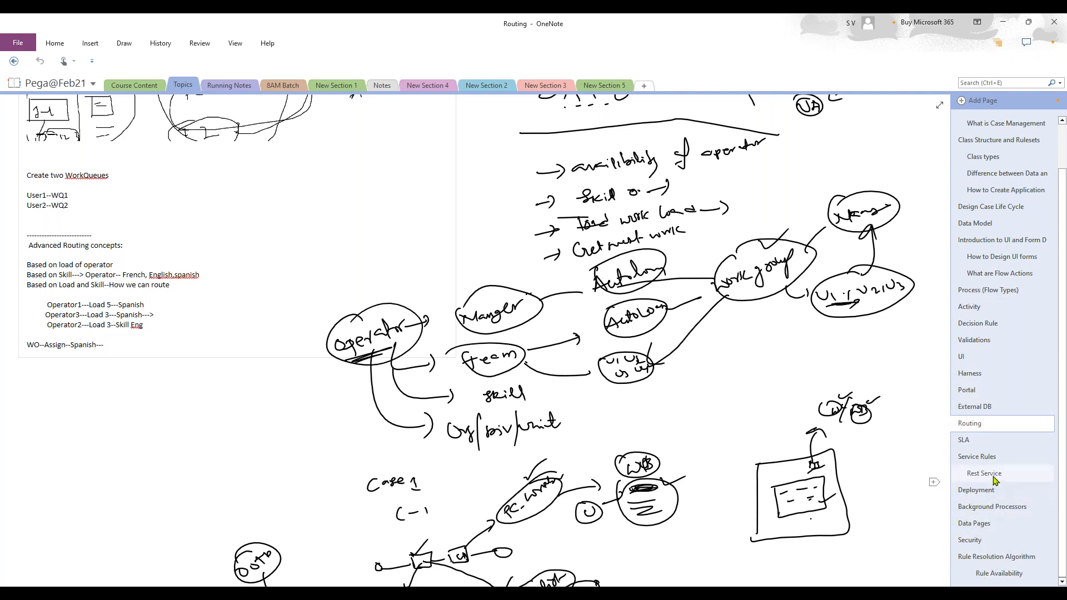
{"action": "scroll", "coordinate": [992, 406], "scroll_direction": "up", "scroll_amount": 1}
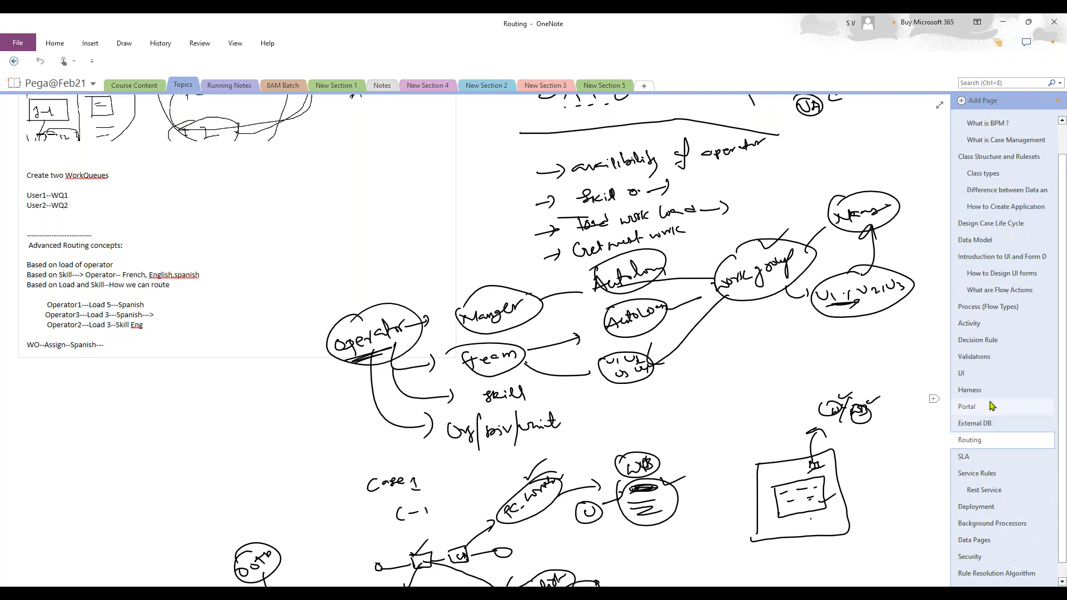
{"action": "scroll", "coordinate": [992, 405], "scroll_direction": "up", "scroll_amount": 2}
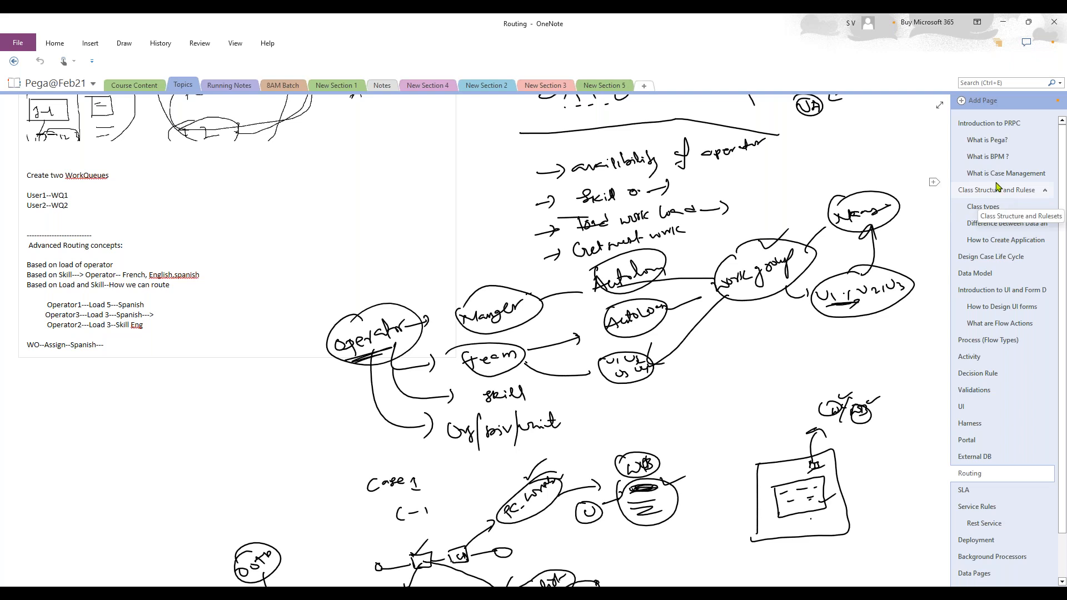
{"action": "scroll", "coordinate": [997, 187], "scroll_direction": "down", "scroll_amount": 3}
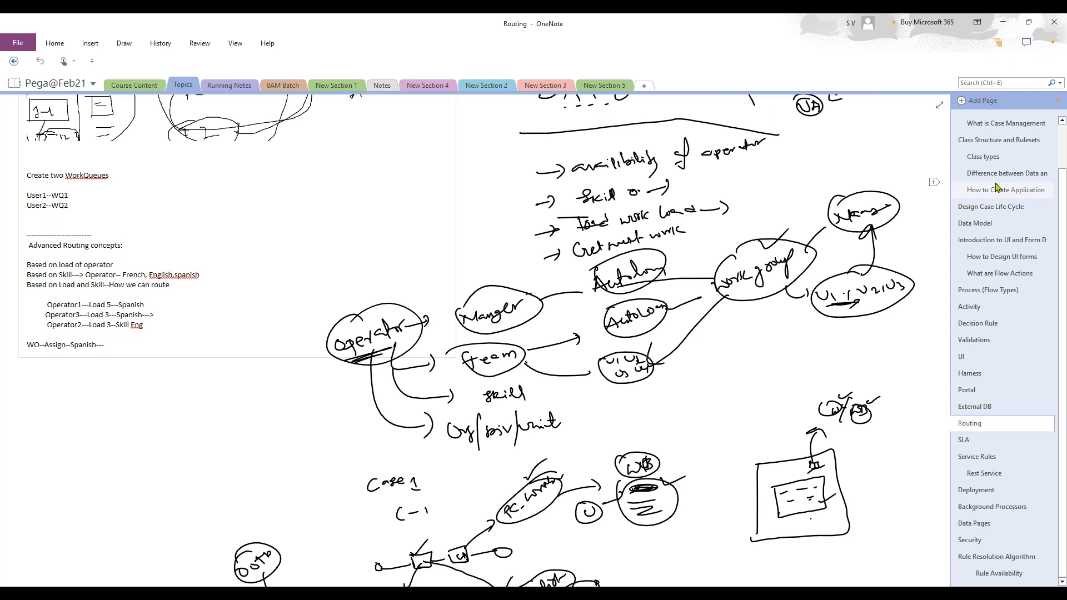
{"action": "scroll", "coordinate": [996, 187], "scroll_direction": "up", "scroll_amount": 3}
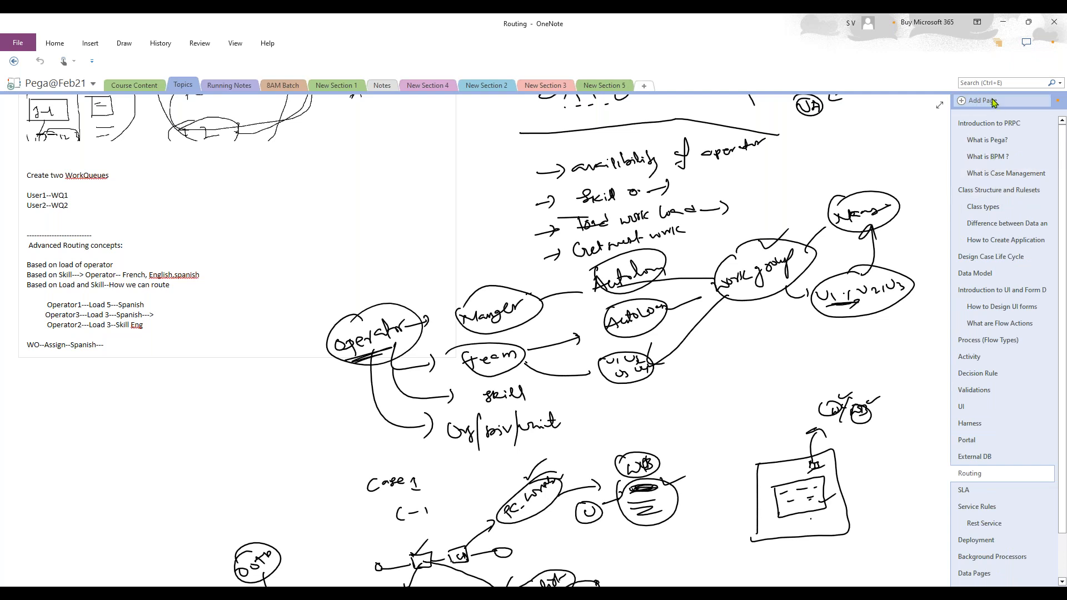
- Open the Routing page and scroll down past the diagrams to blank space
{"action": "left_click", "coordinate": [981, 475]}
{"action": "scroll", "coordinate": [327, 374], "scroll_direction": "up", "scroll_amount": 6}
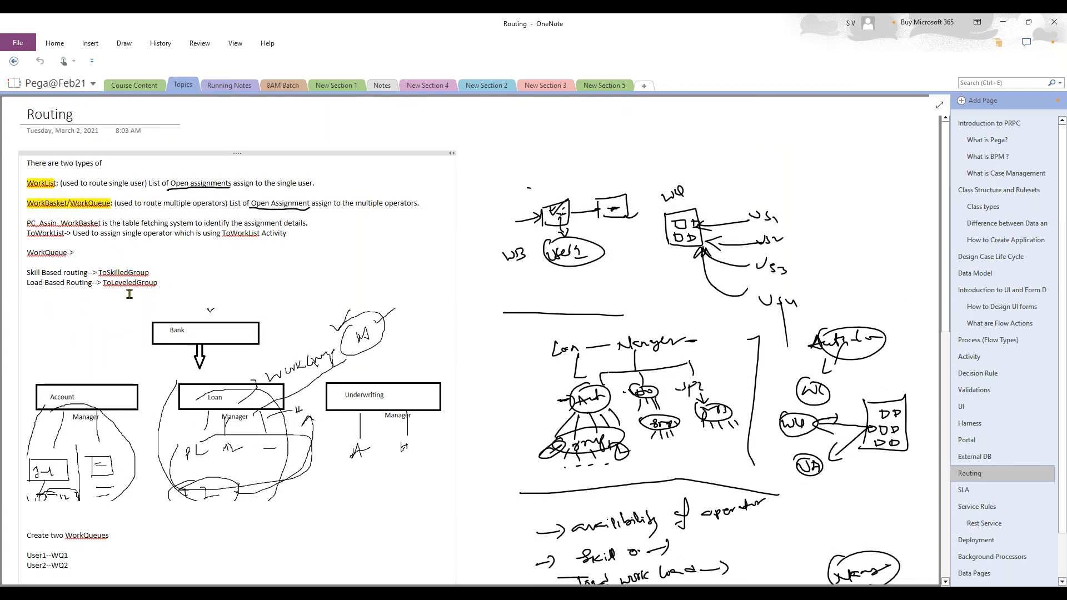
{"action": "scroll", "coordinate": [128, 293], "scroll_direction": "down", "scroll_amount": 6}
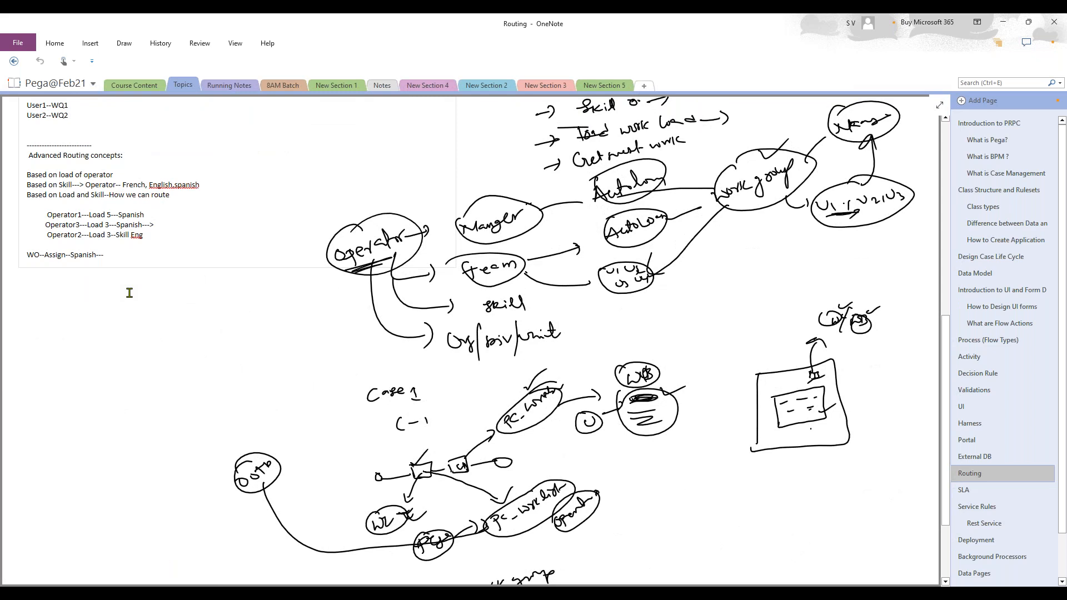
{"action": "scroll", "coordinate": [129, 293], "scroll_direction": "down", "scroll_amount": 10}
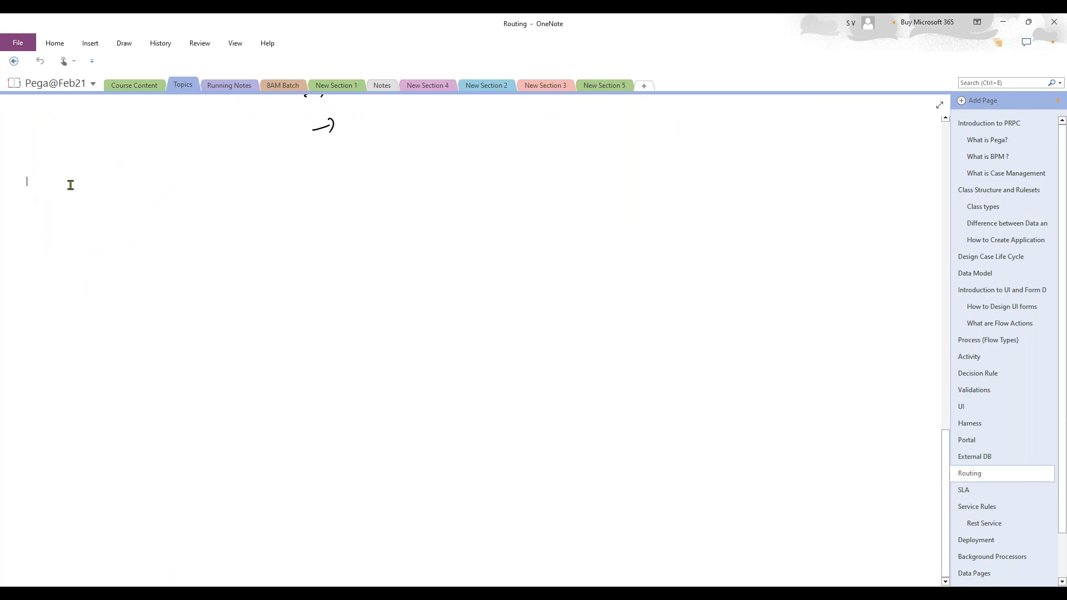
- Type '--> Create Users', then begin '--> Create work group and specify the users to'
{"action": "type", "text": "--> Crea"}
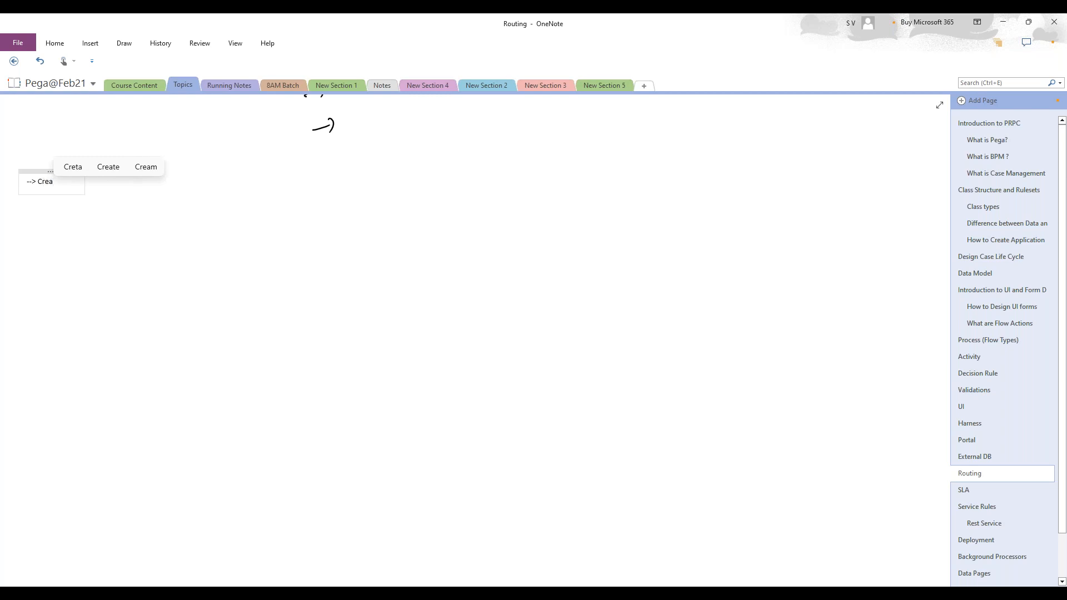
{"action": "type", "text": "te"}
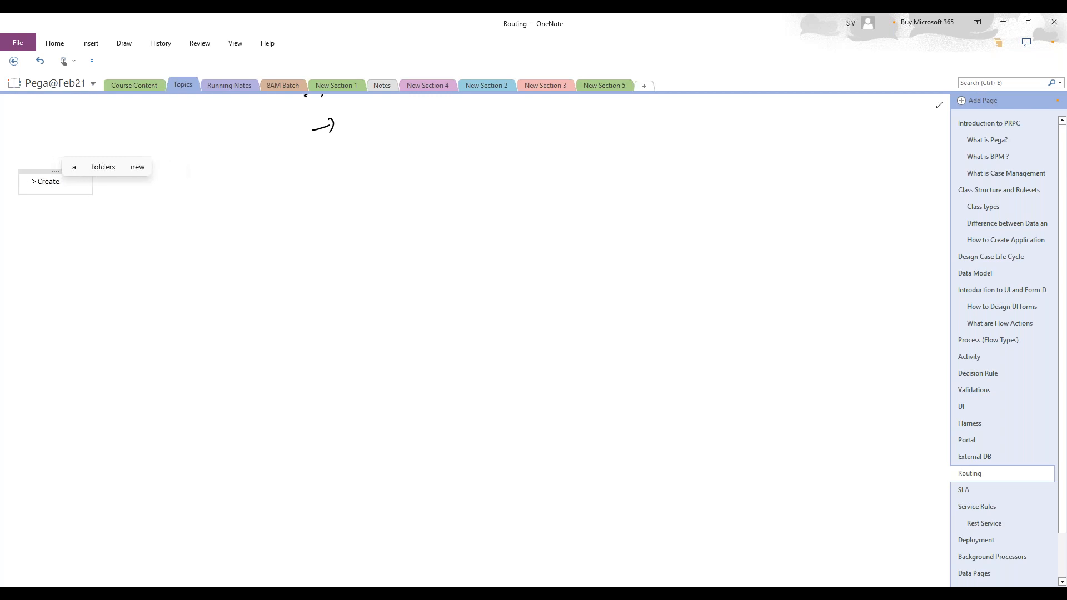
{"action": "type", "text": " Users"}
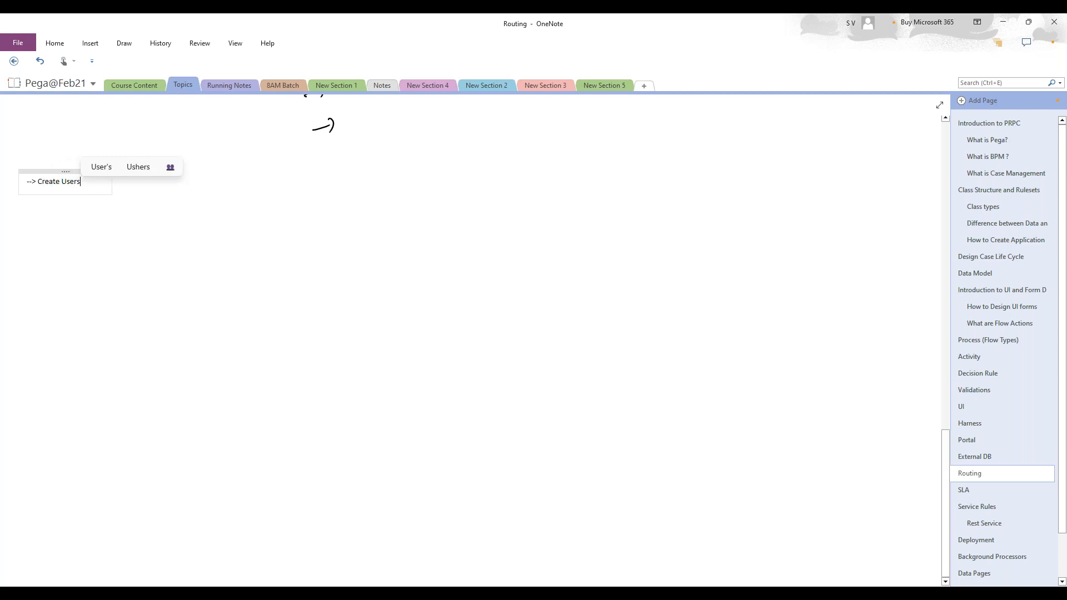
{"action": "key", "text": "Return"}
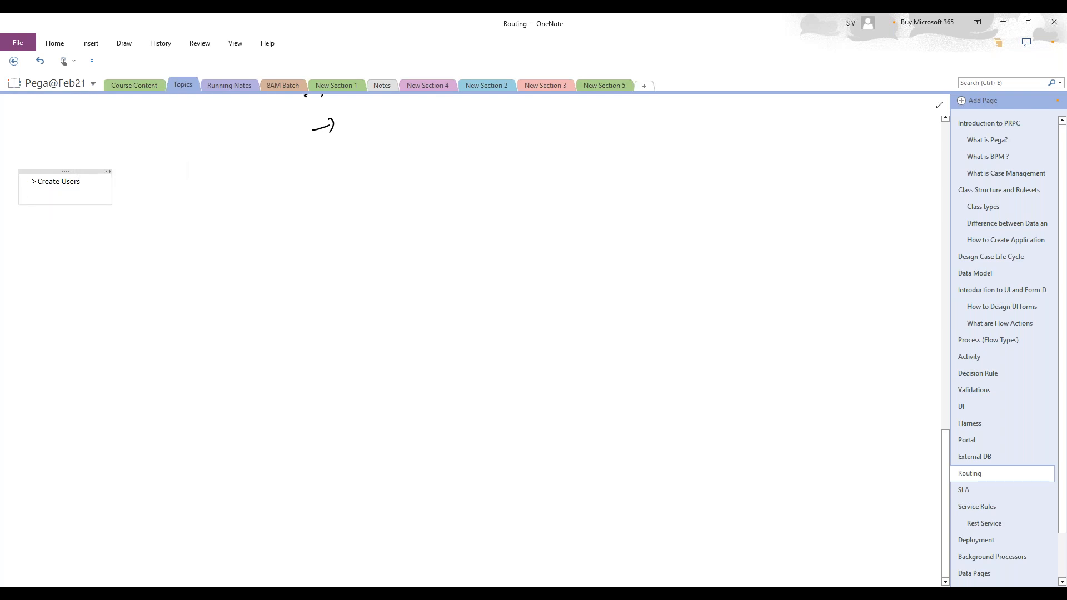
{"action": "type", "text": "-->"}
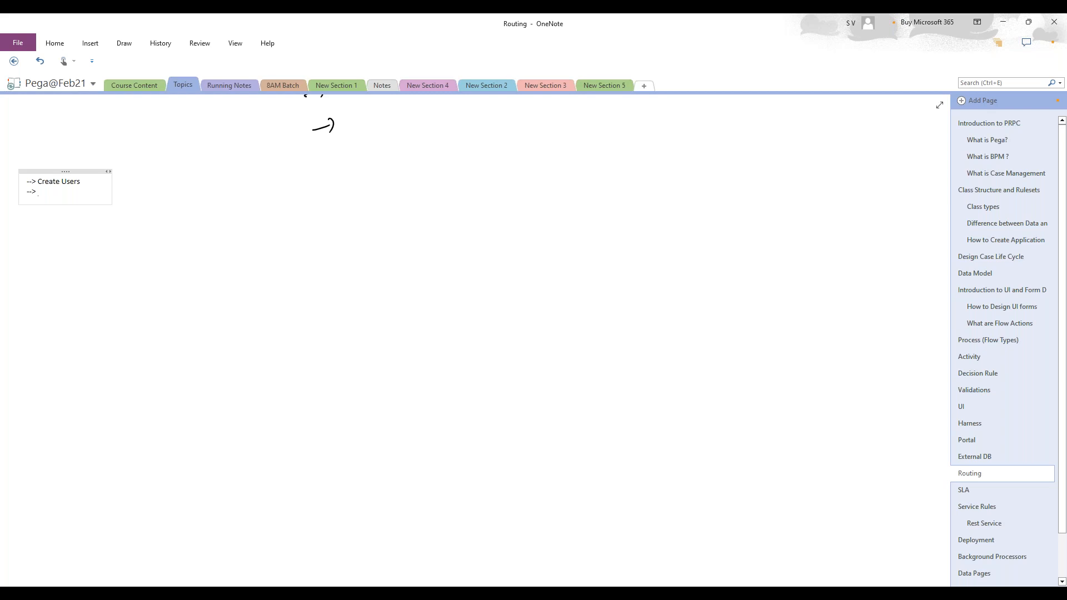
{"action": "type", "text": " Cre"}
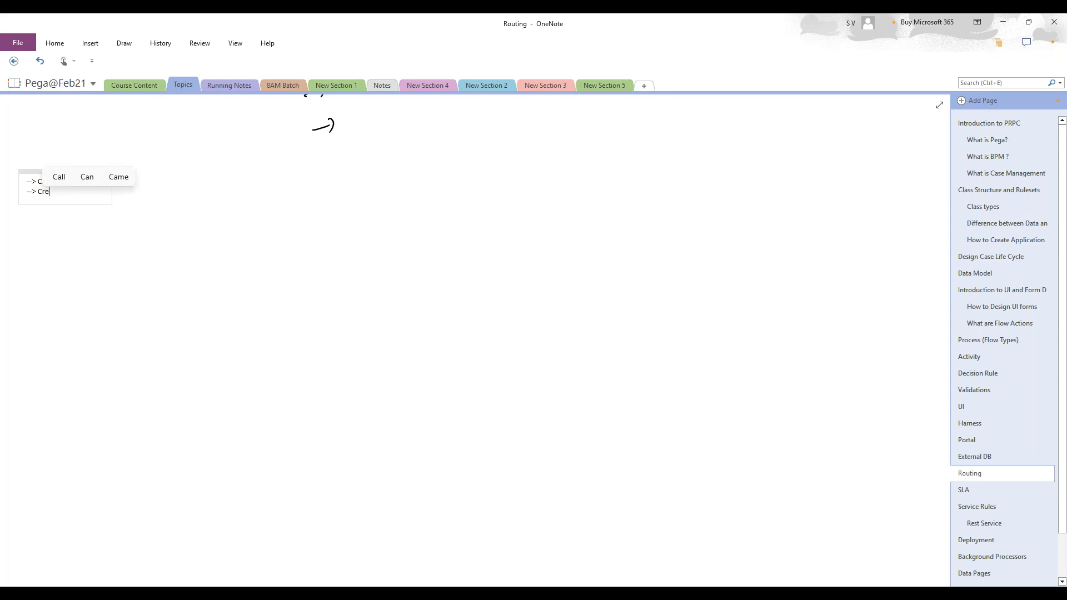
{"action": "type", "text": "ate"}
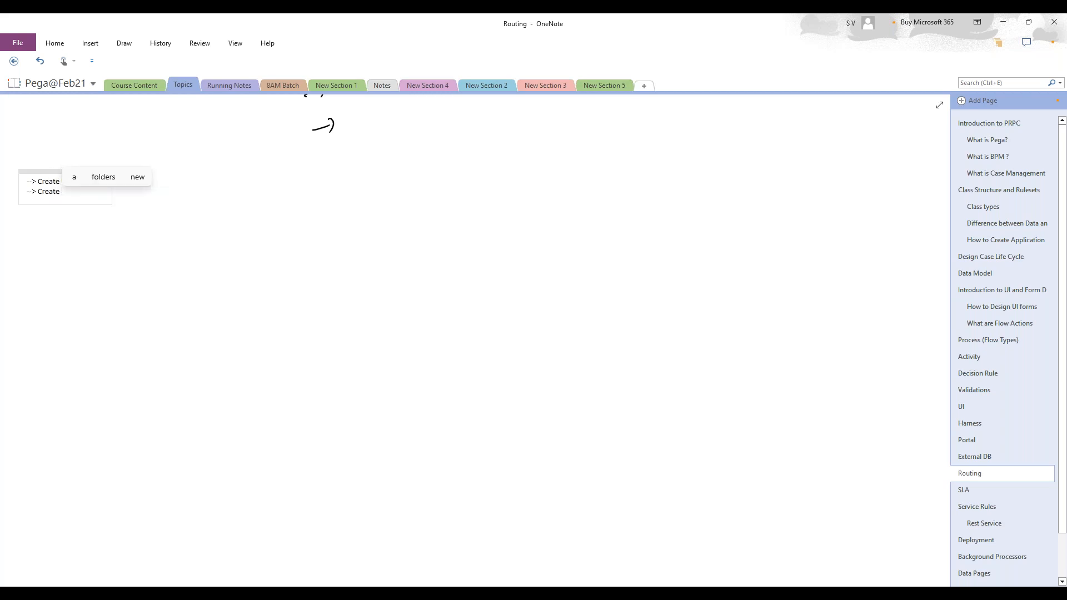
{"action": "type", "text": " work"}
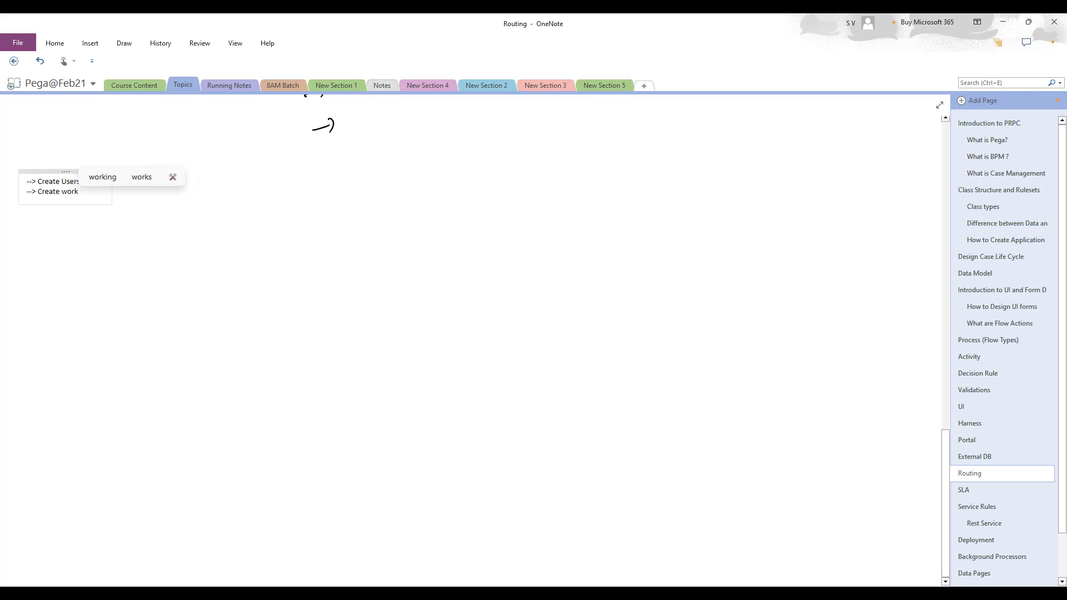
{"action": "type", "text": " groyp"}
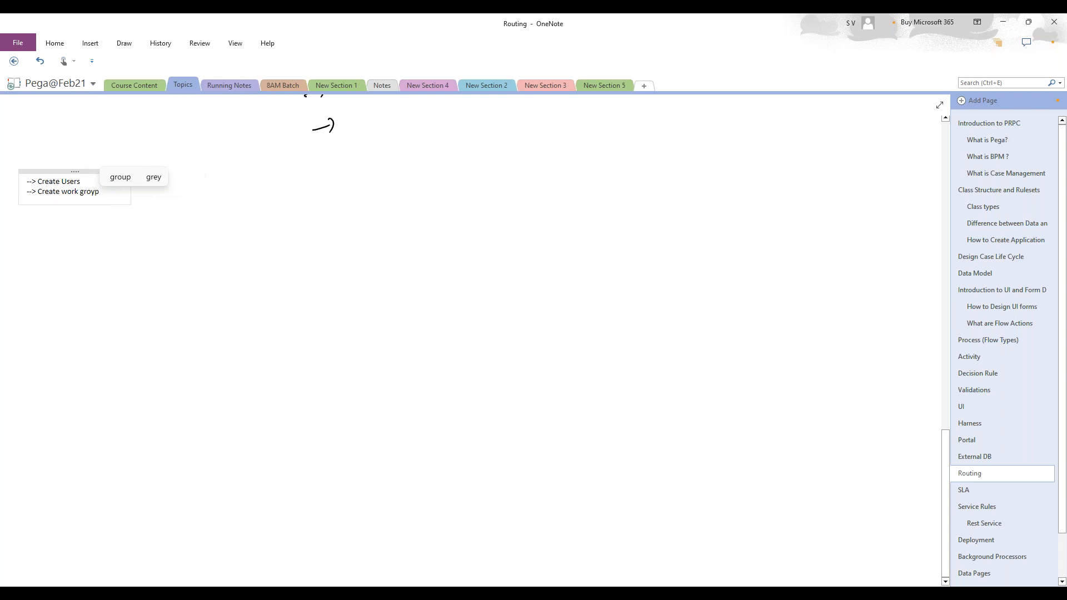
{"action": "key", "text": "BackSpace"}
{"action": "key", "text": "BackSpace"}
{"action": "type", "text": "up "}
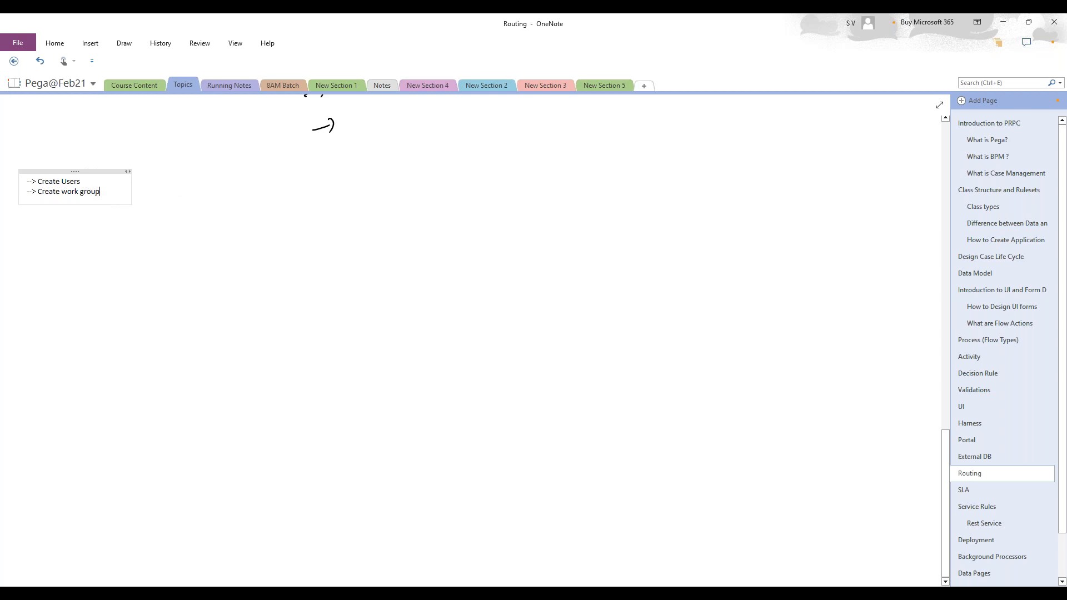
{"action": "type", "text": "a"}
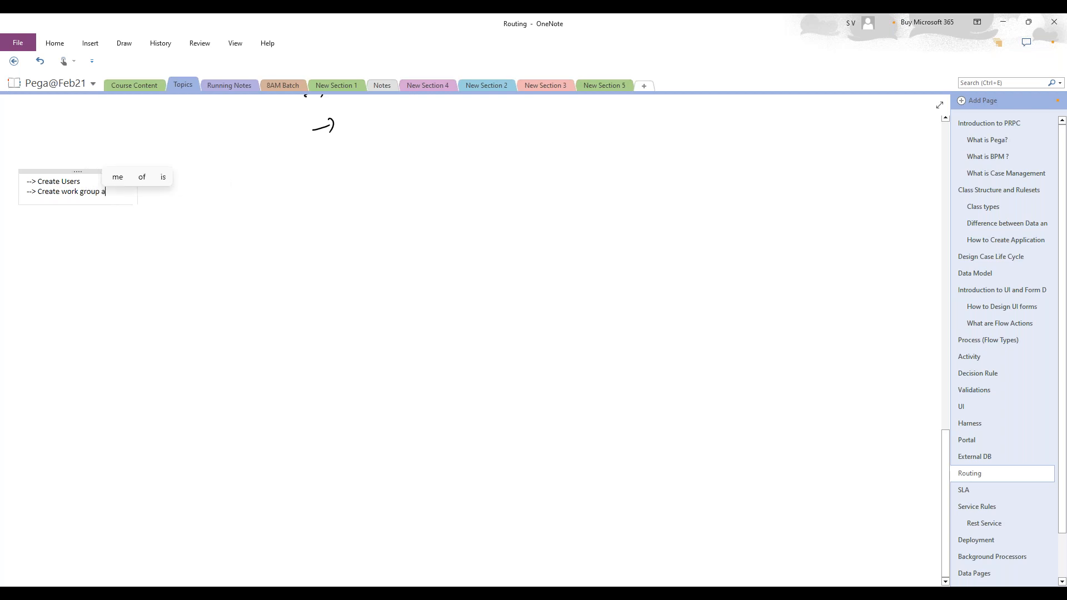
{"action": "type", "text": "nd spe"}
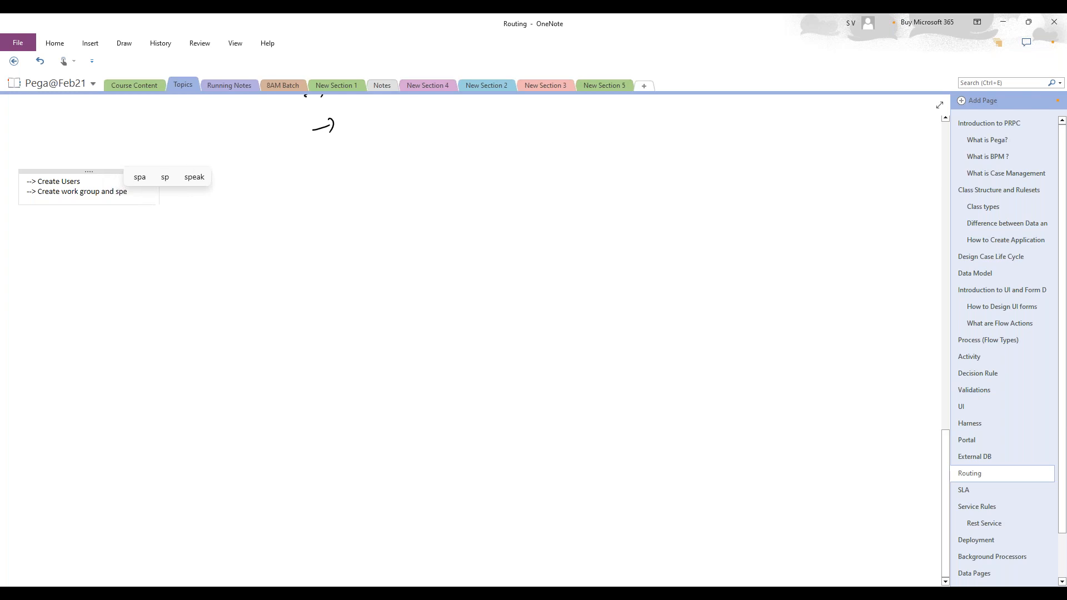
{"action": "type", "text": "cify t"}
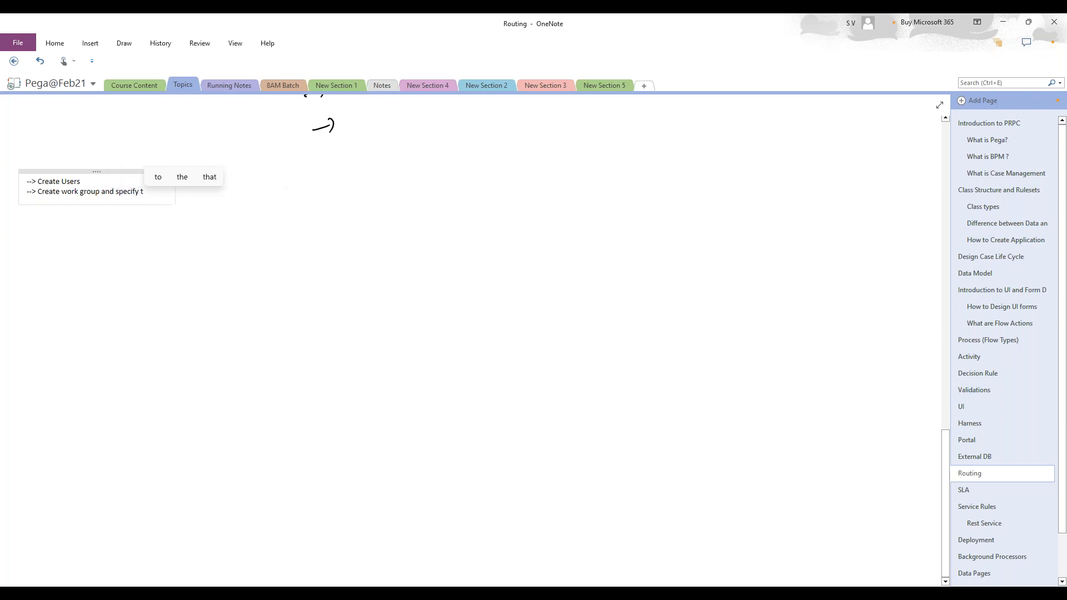
{"action": "type", "text": "he us"}
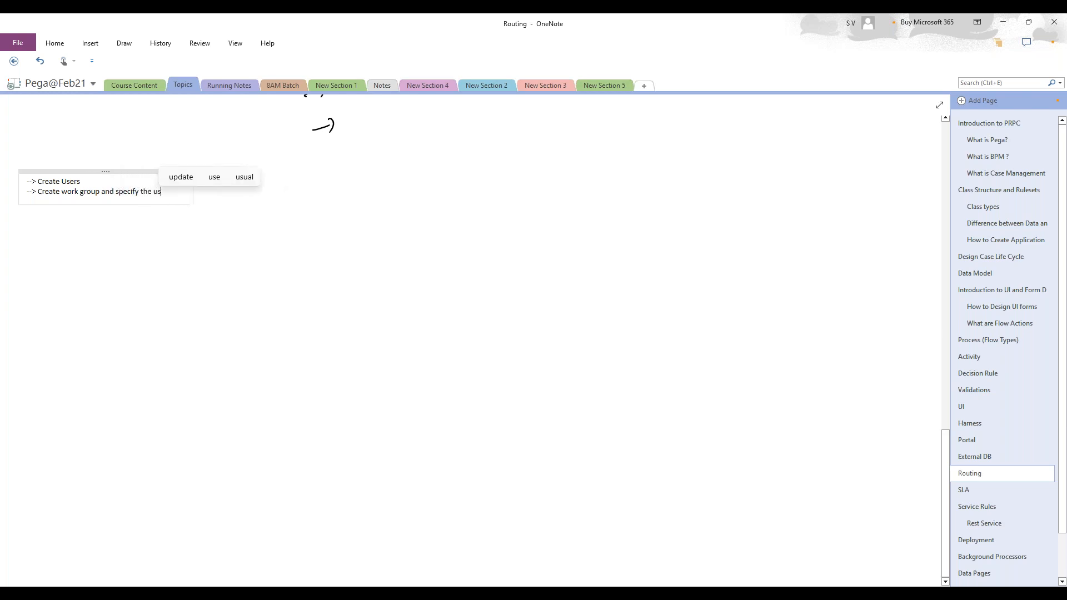
{"action": "type", "text": "ers to w"}
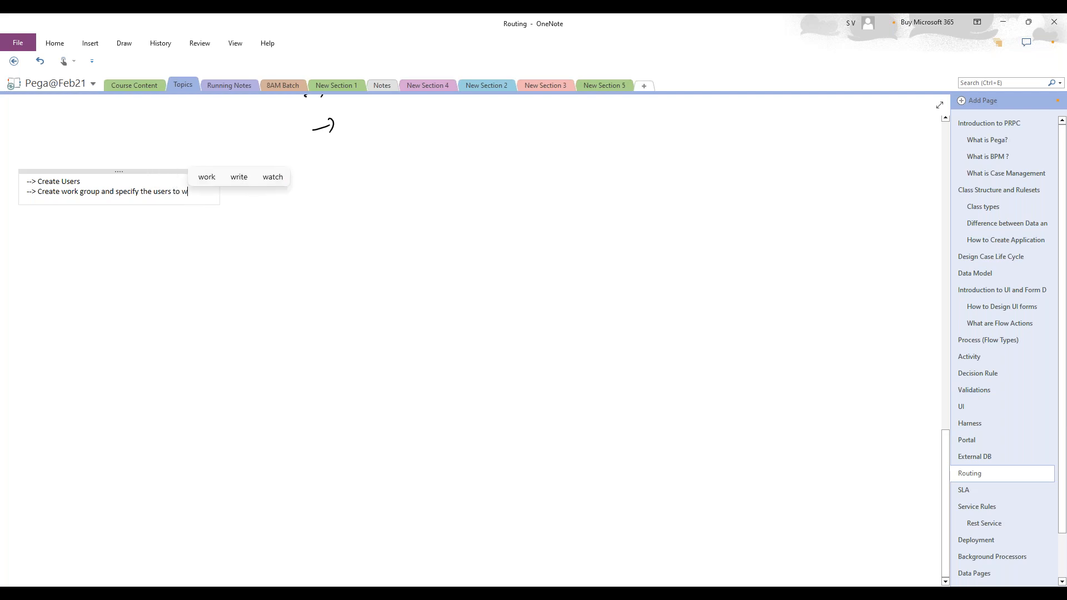
- Finish the line with 'allocate which group', fixing typos, and start a new line
{"action": "key", "text": "BackSpace"}
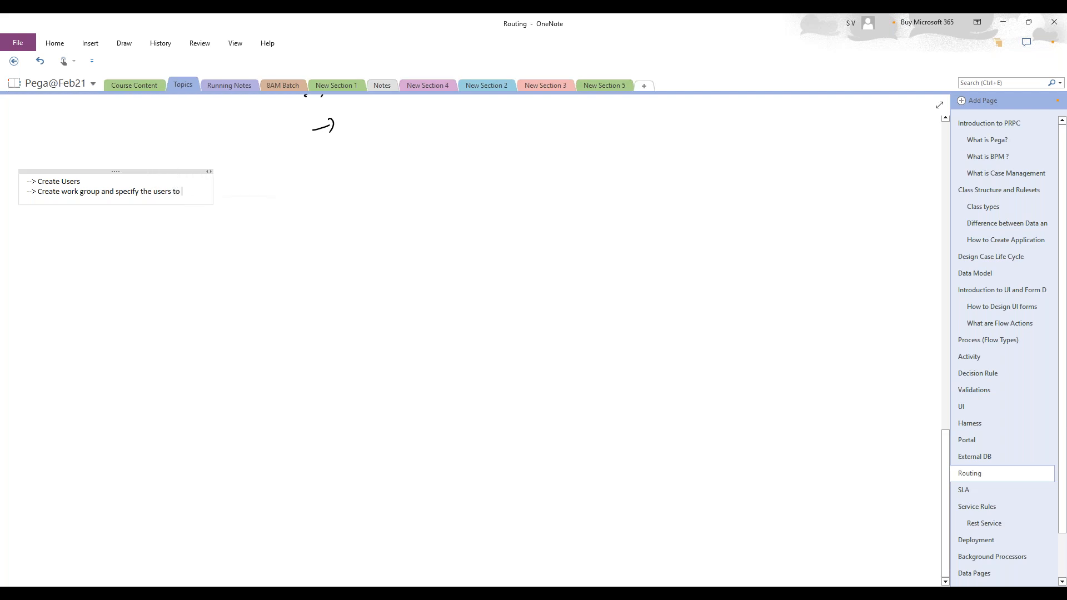
{"action": "type", "text": "l"}
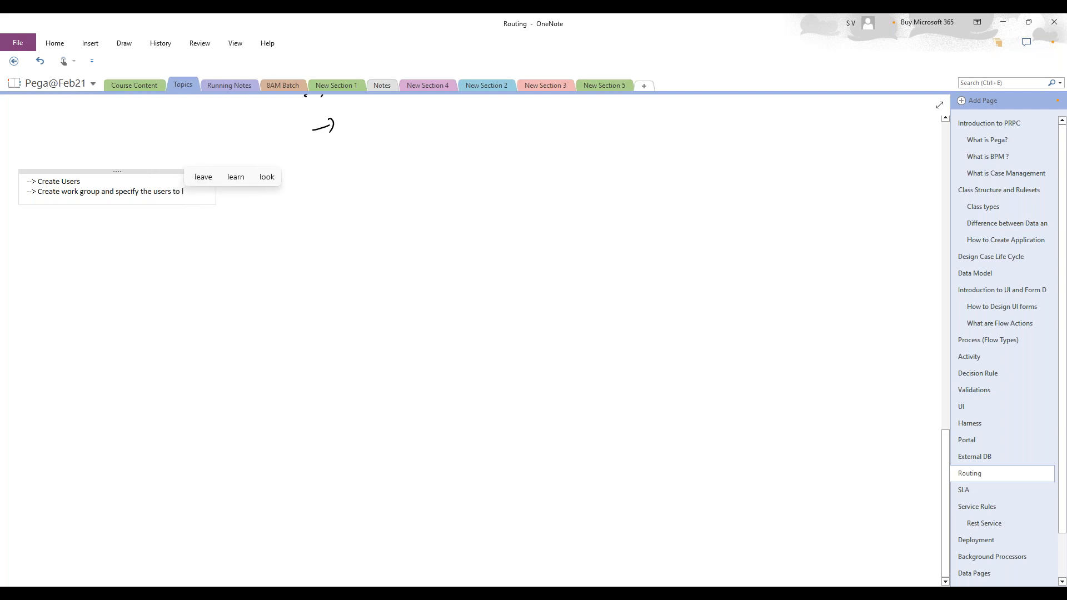
{"action": "key", "text": "BackSpace"}
{"action": "type", "text": "allo"}
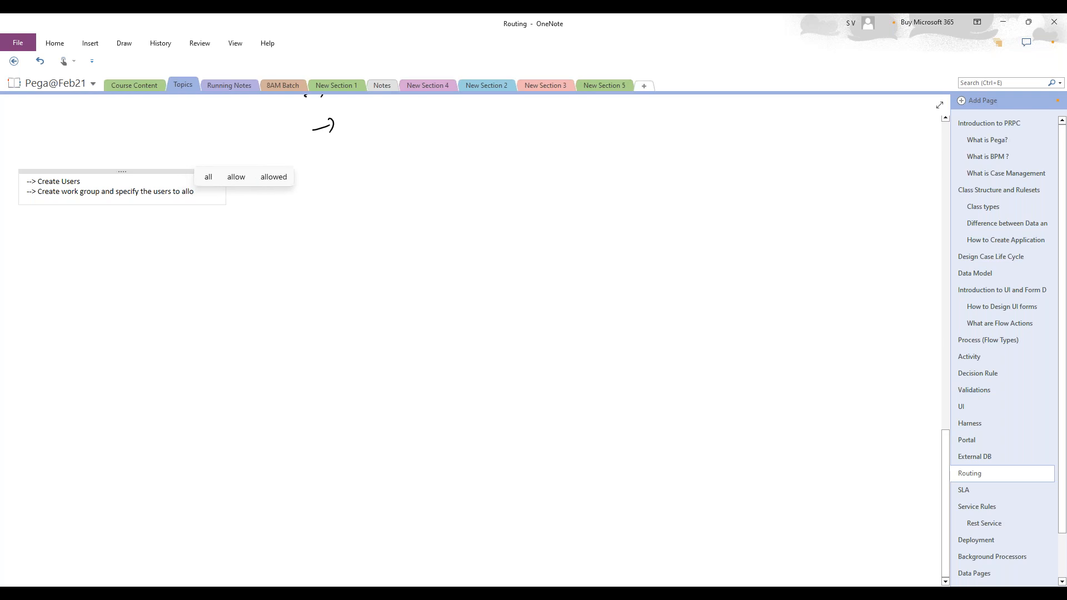
{"action": "type", "text": "cate which gru"}
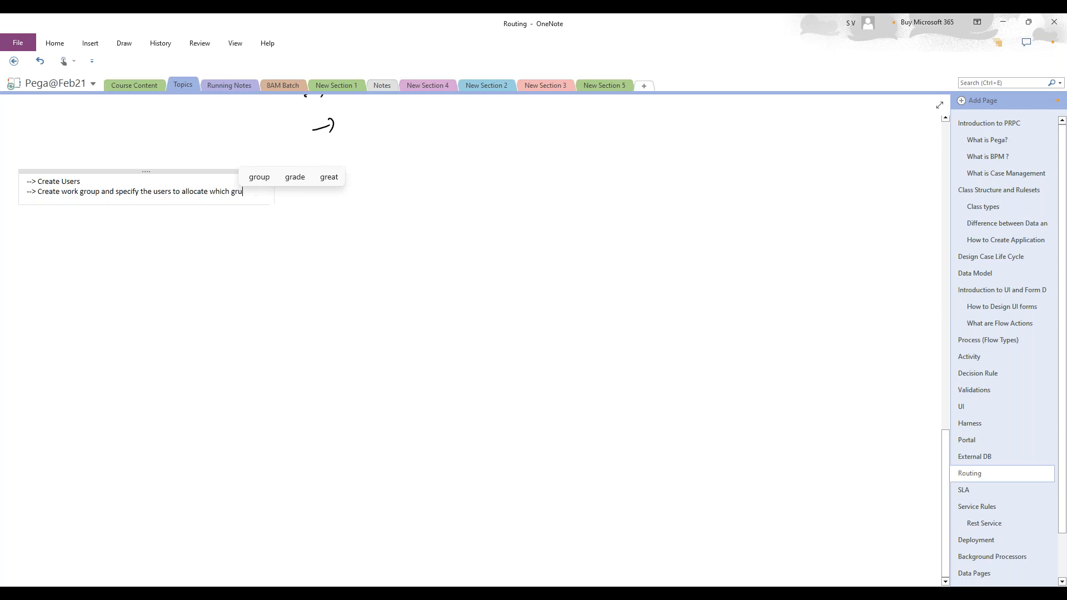
{"action": "key", "text": "Left"}
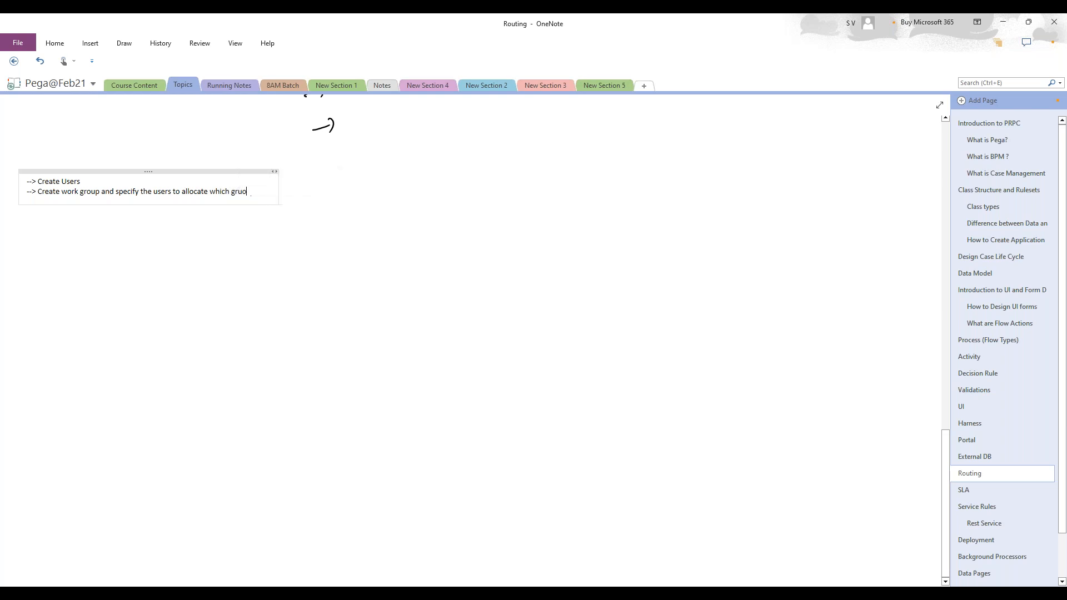
{"action": "key", "text": "Delete"}
{"action": "type", "text": "oup"}
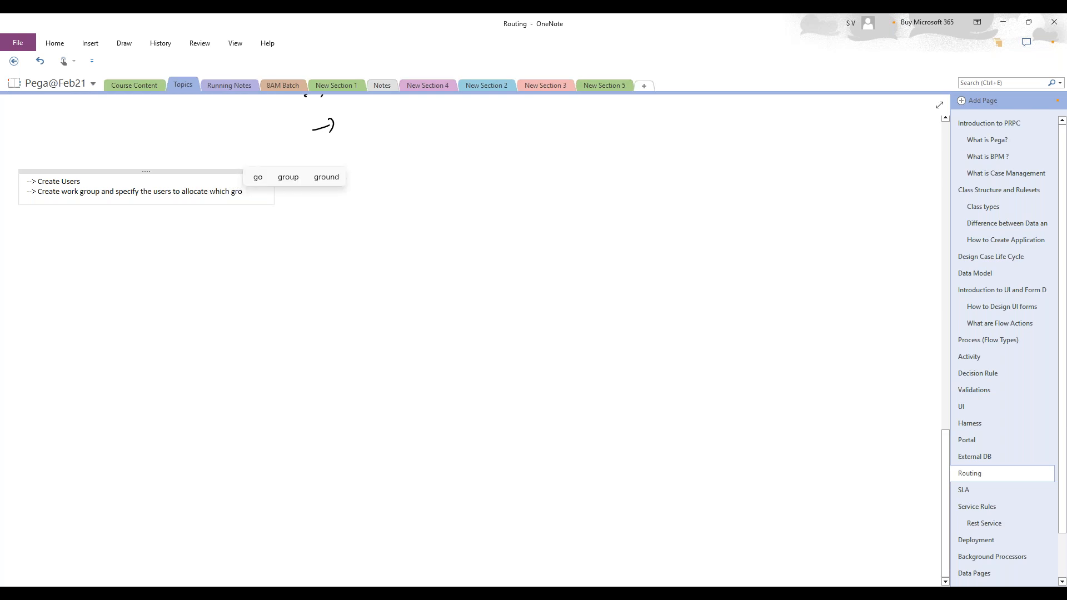
{"action": "key", "text": "Return"}
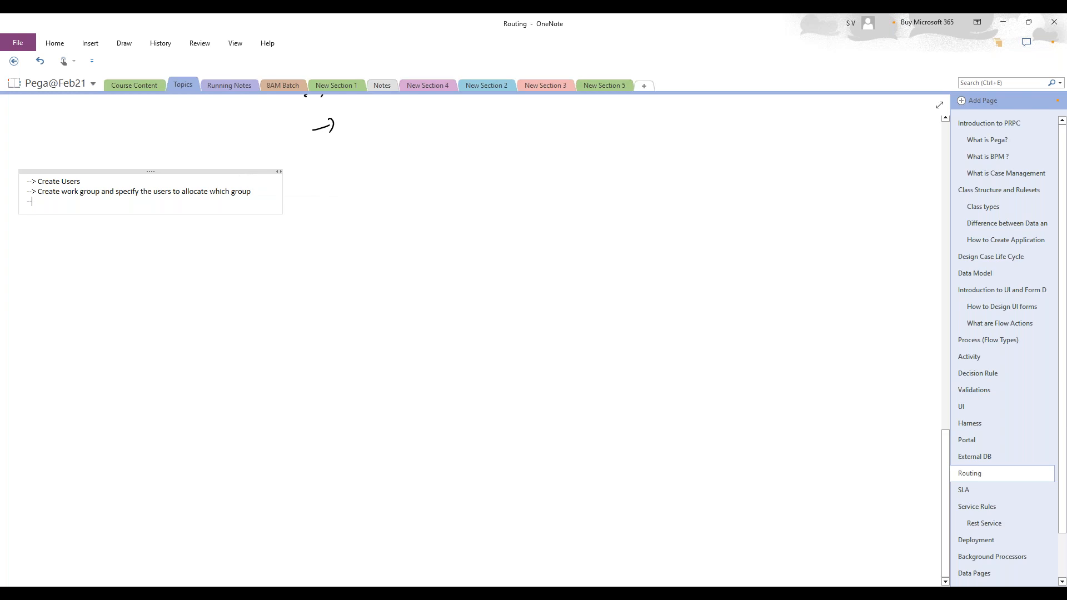
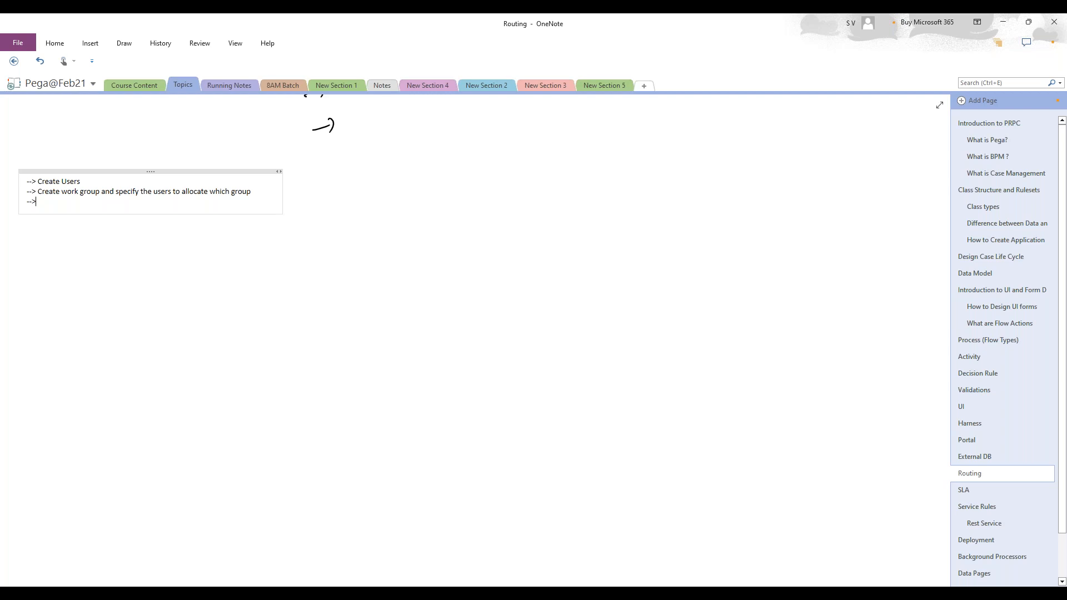
- Add 'Create Workbasket' as the third routing step, then set OneNote aside for HR1's record
{"action": "type", "text": "Create Wo"}
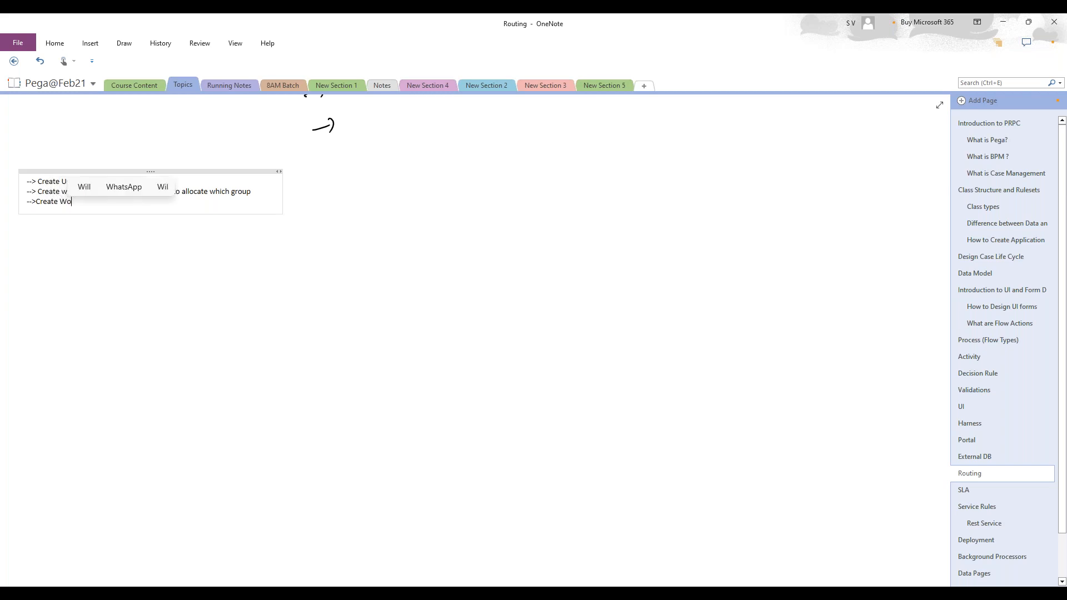
{"action": "type", "text": "rkbask"}
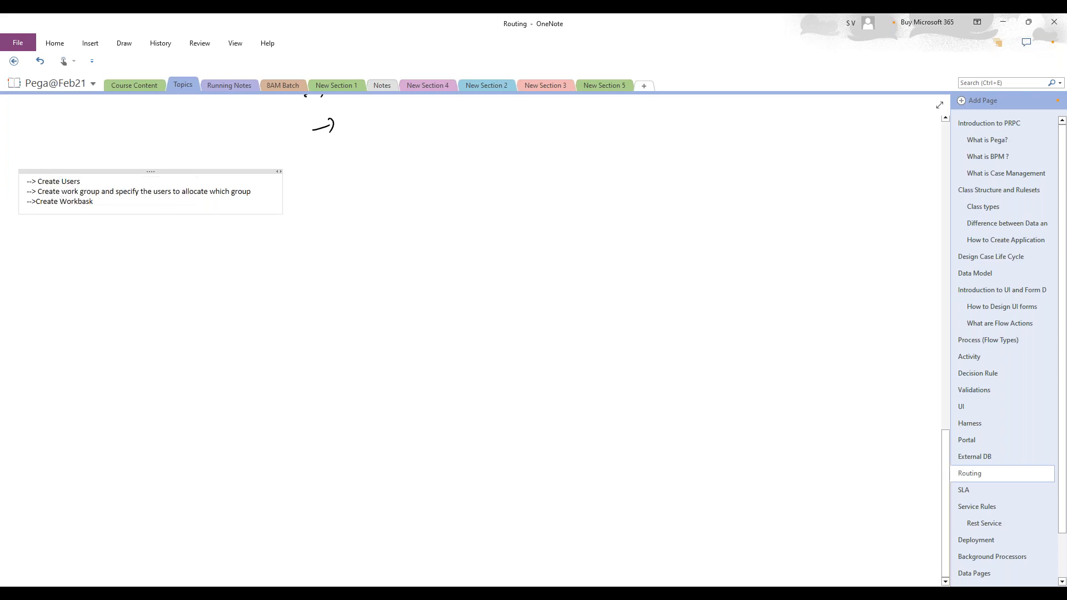
{"action": "type", "text": "et"}
{"action": "key", "text": "Return"}
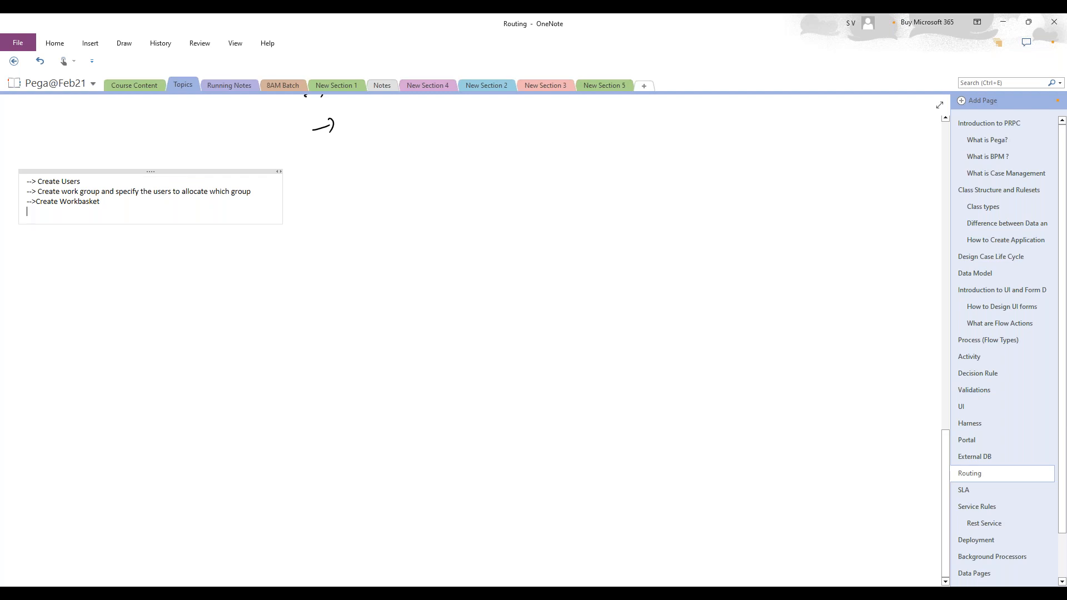
{"action": "scroll", "coordinate": [208, 250], "scroll_direction": "up", "scroll_amount": 6}
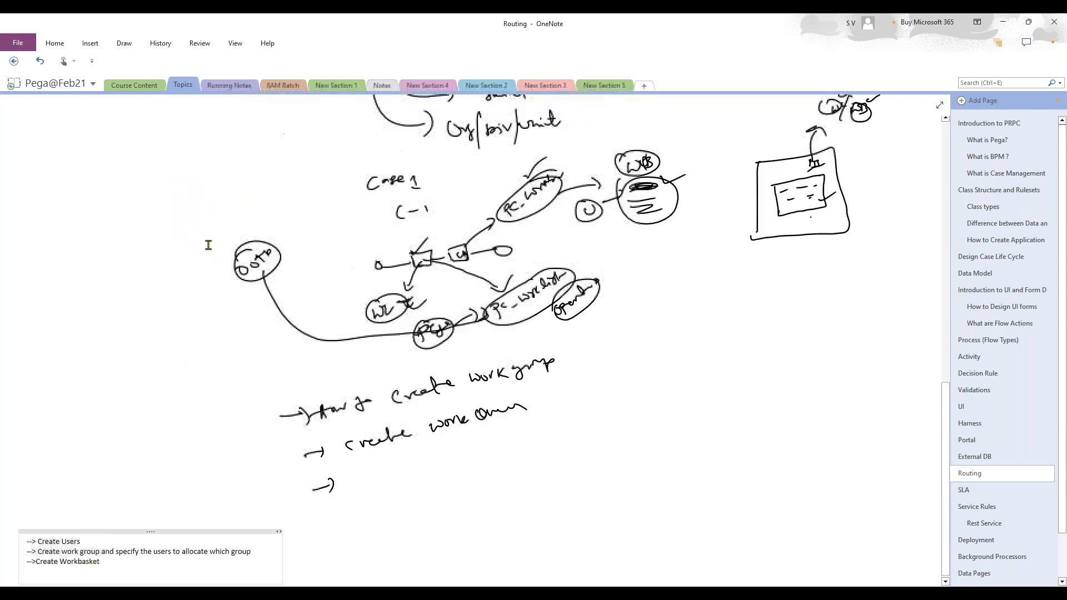
{"action": "scroll", "coordinate": [208, 244], "scroll_direction": "up", "scroll_amount": 5}
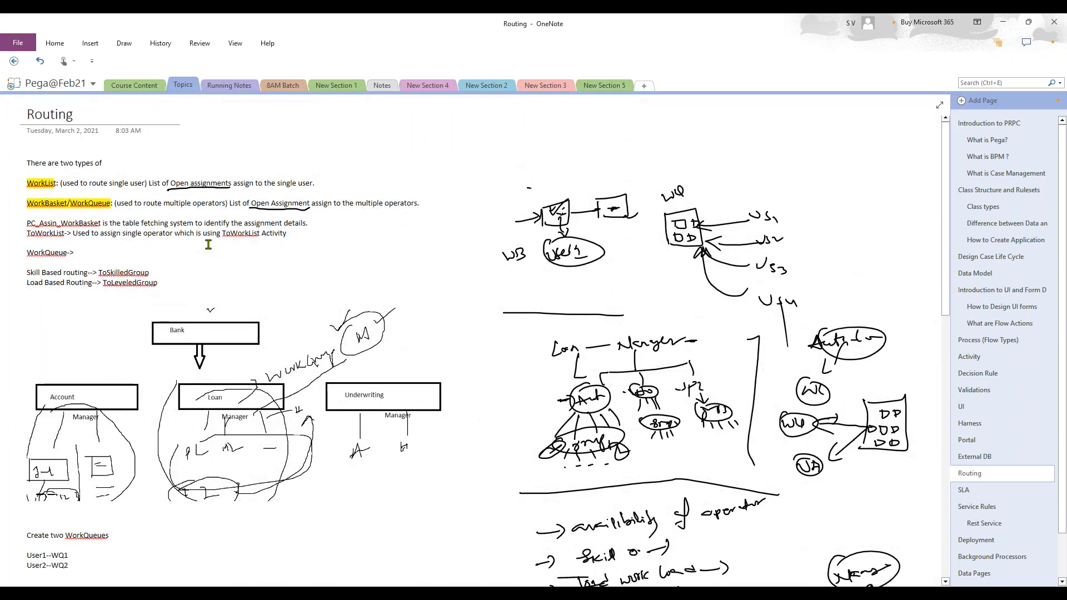
{"action": "scroll", "coordinate": [208, 245], "scroll_direction": "down", "scroll_amount": 20}
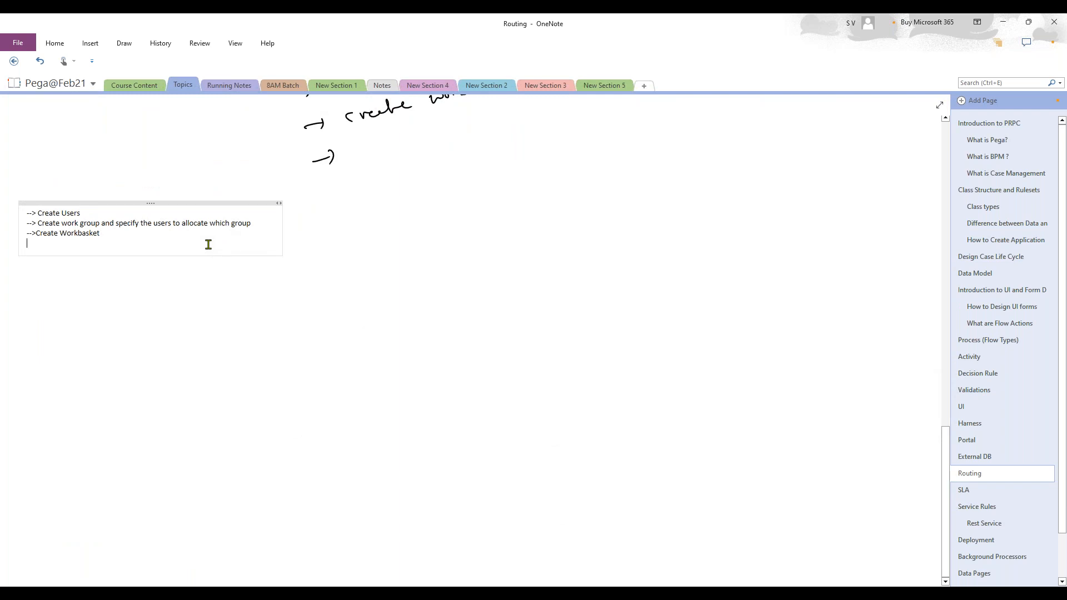
{"action": "scroll", "coordinate": [209, 244], "scroll_direction": "down", "scroll_amount": 3}
{"action": "scroll", "coordinate": [209, 245], "scroll_direction": "up", "scroll_amount": 6}
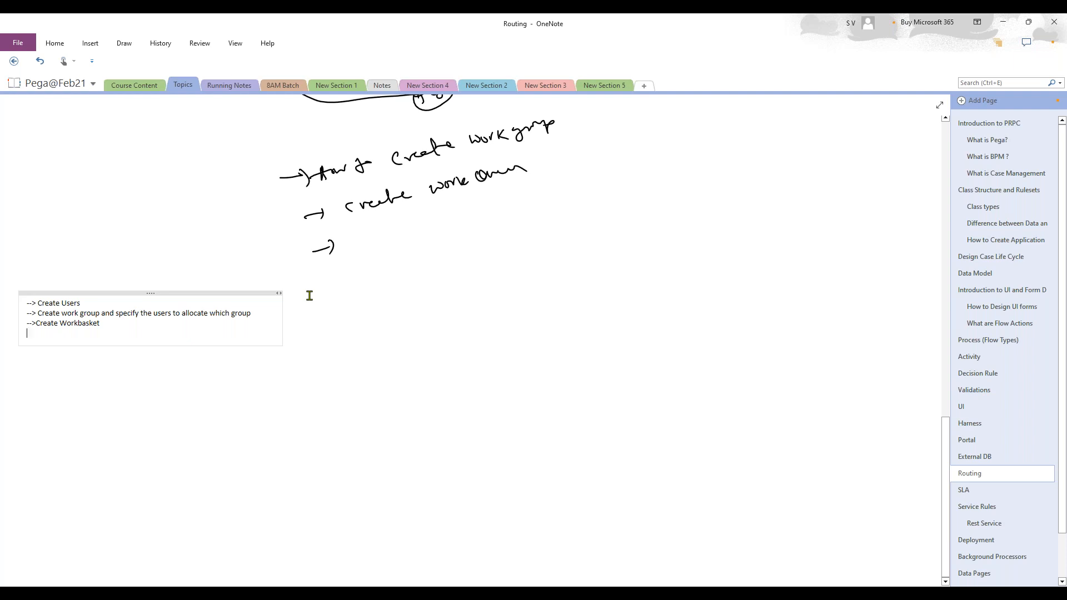
{"action": "left_click", "coordinate": [1003, 23]}
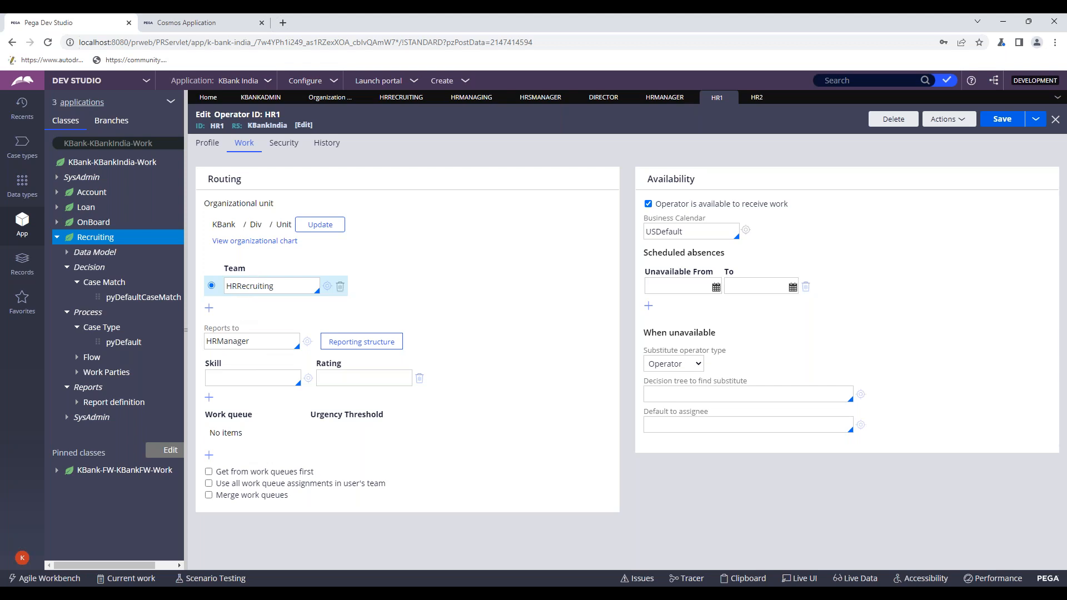
- From HR1's team, change the HRRecruiting work group's manager from HR1 to HRManager and save
{"action": "left_click", "coordinate": [328, 286]}
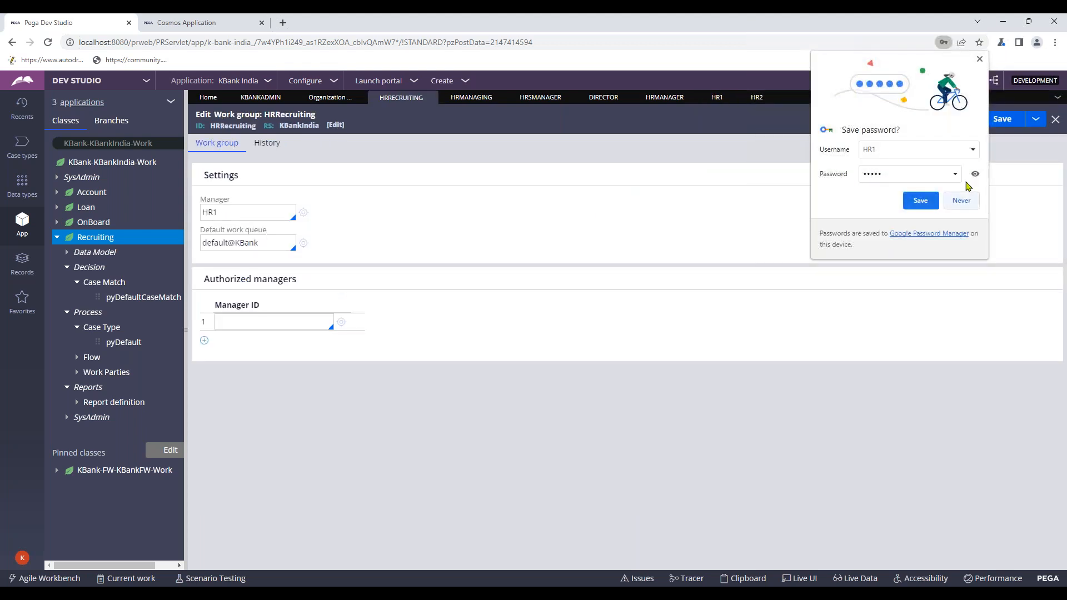
{"action": "left_click", "coordinate": [980, 59]}
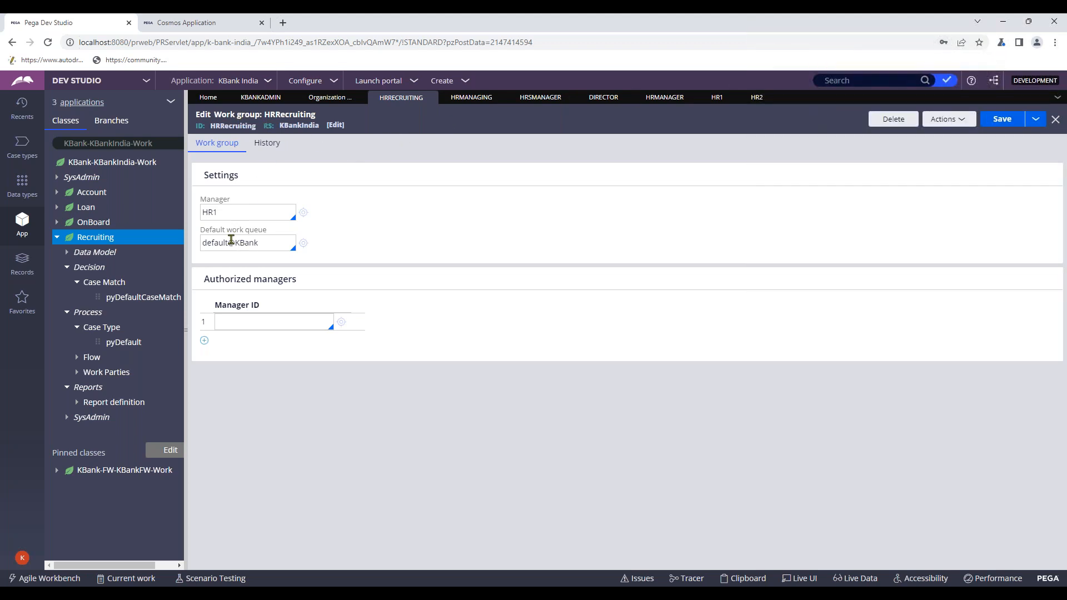
{"action": "left_click", "coordinate": [229, 216]}
{"action": "key", "text": "BackSpace"}
{"action": "key", "text": "Down"}
{"action": "key", "text": "Down"}
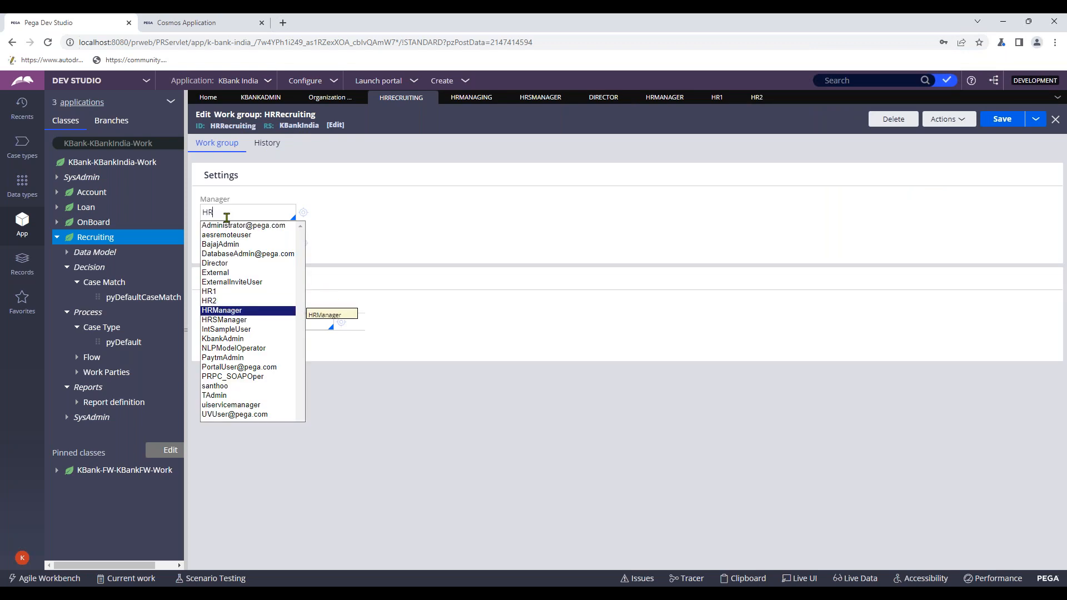
{"action": "key", "text": "Return"}
{"action": "left_click", "coordinate": [371, 232]}
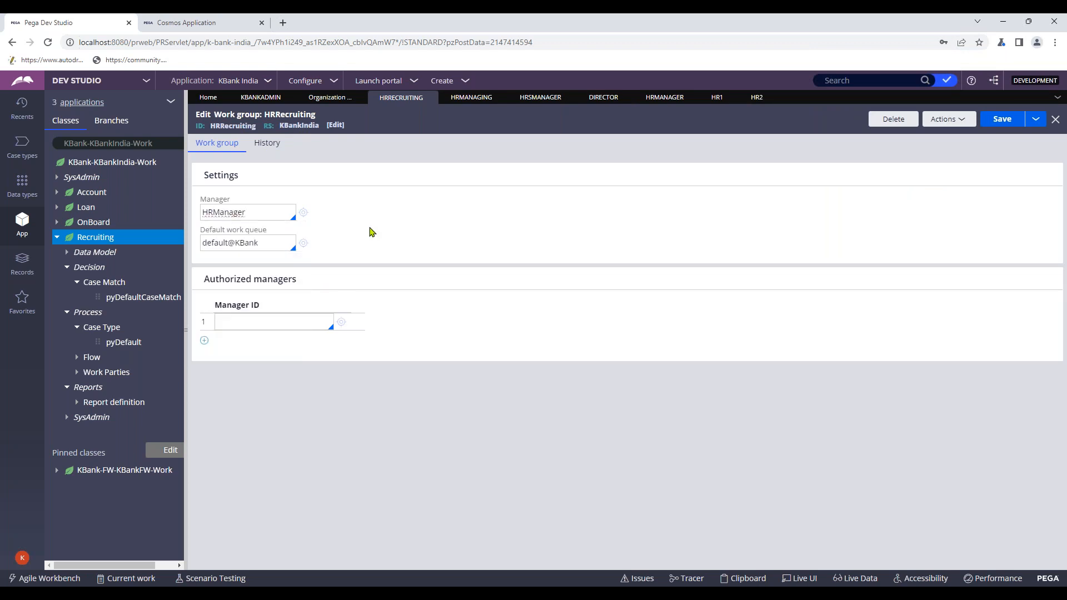
{"action": "left_click", "coordinate": [997, 121]}
- Show that HR1 and HR2 share team HRRecruiting, with default work queue default@KBank
{"action": "left_click", "coordinate": [754, 98]}
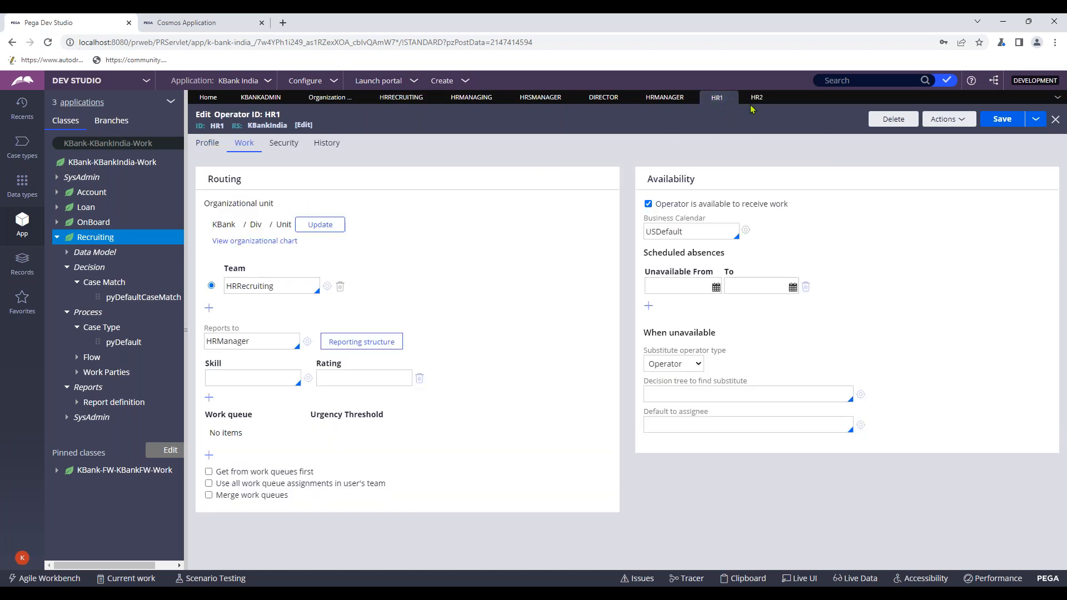
{"action": "left_click", "coordinate": [717, 97]}
{"action": "left_click", "coordinate": [328, 286]}
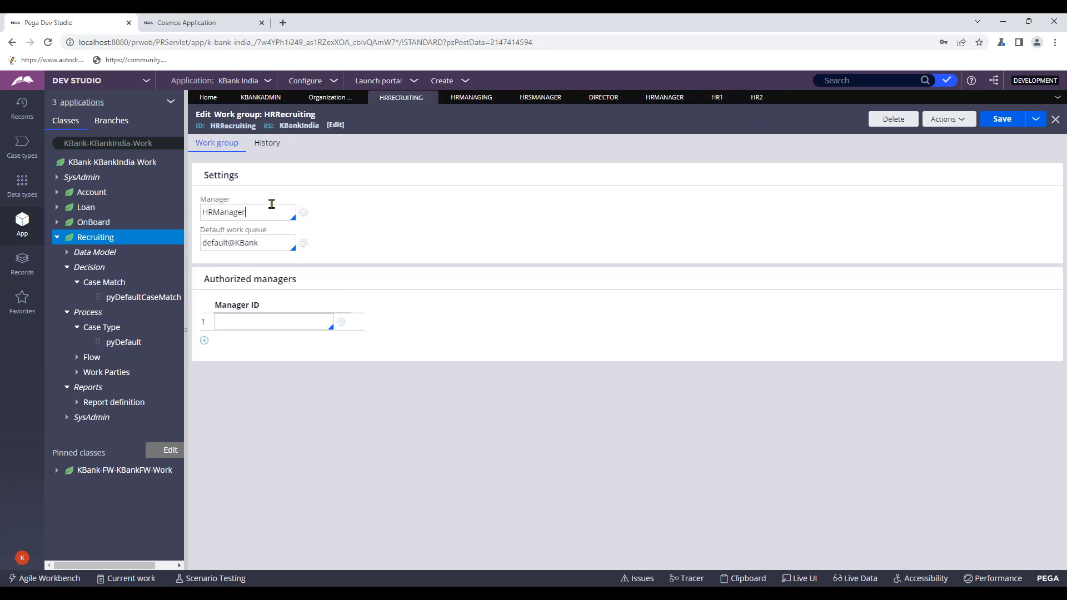
{"action": "left_click", "coordinate": [715, 98]}
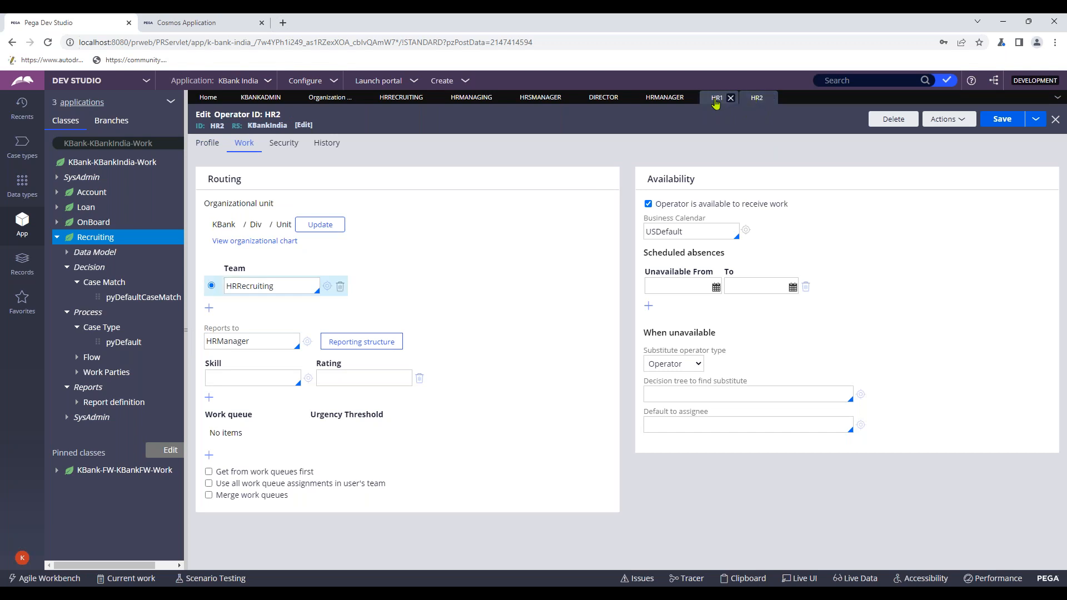
{"action": "left_click", "coordinate": [327, 286]}
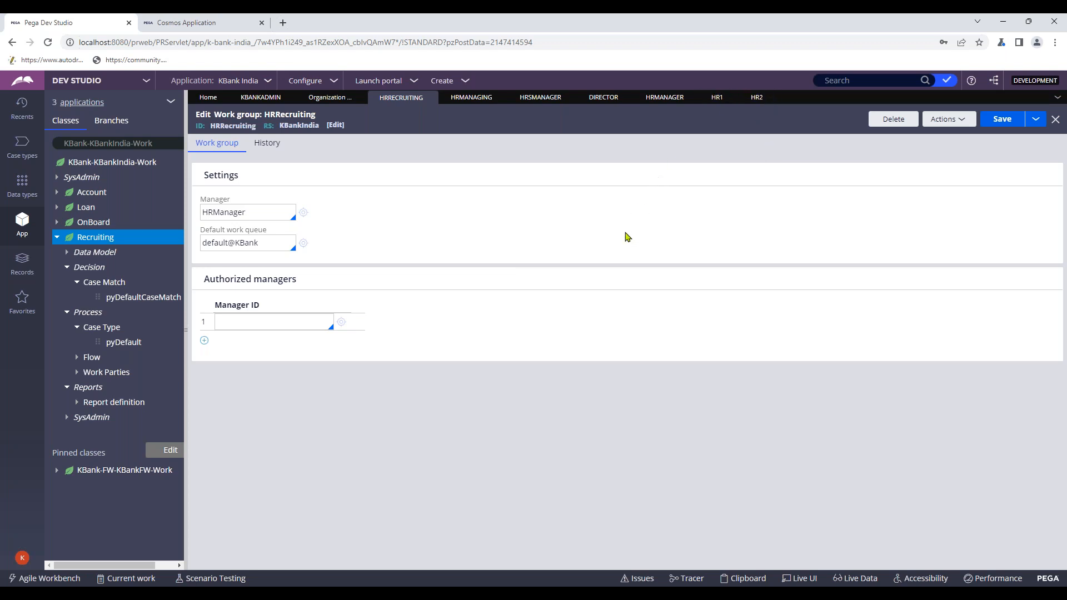
{"action": "left_click", "coordinate": [667, 581]}
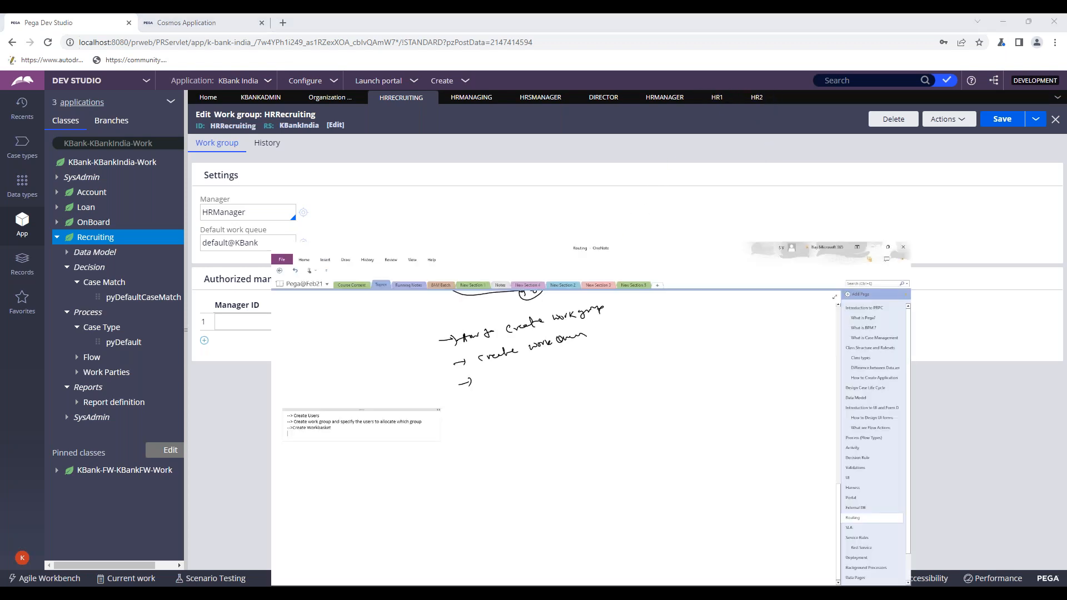
{"action": "left_click", "coordinate": [667, 583]}
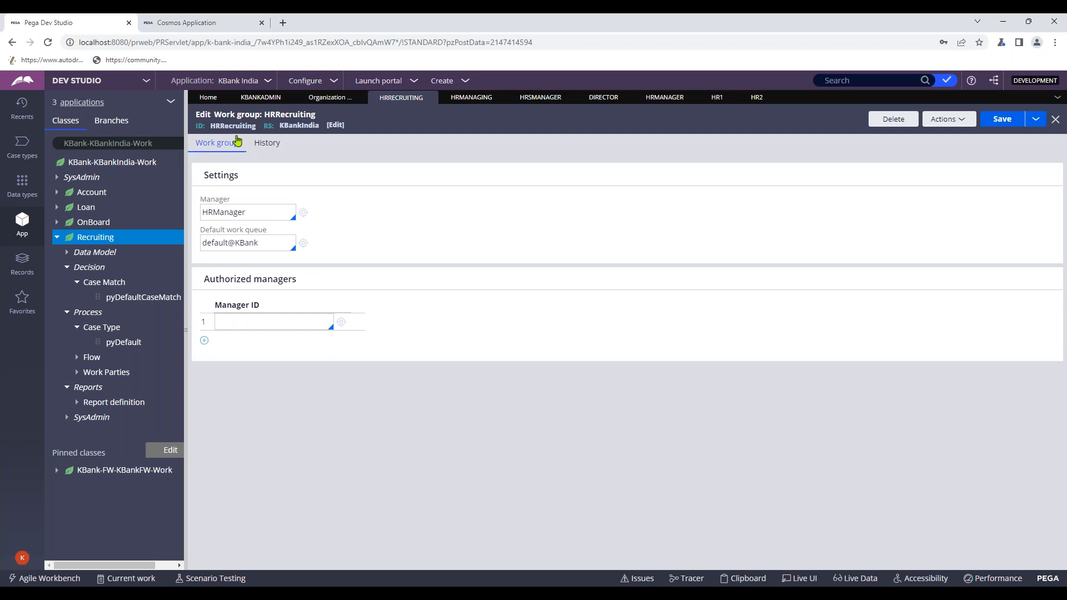
{"action": "left_click", "coordinate": [716, 98]}
{"action": "left_click", "coordinate": [757, 97]}
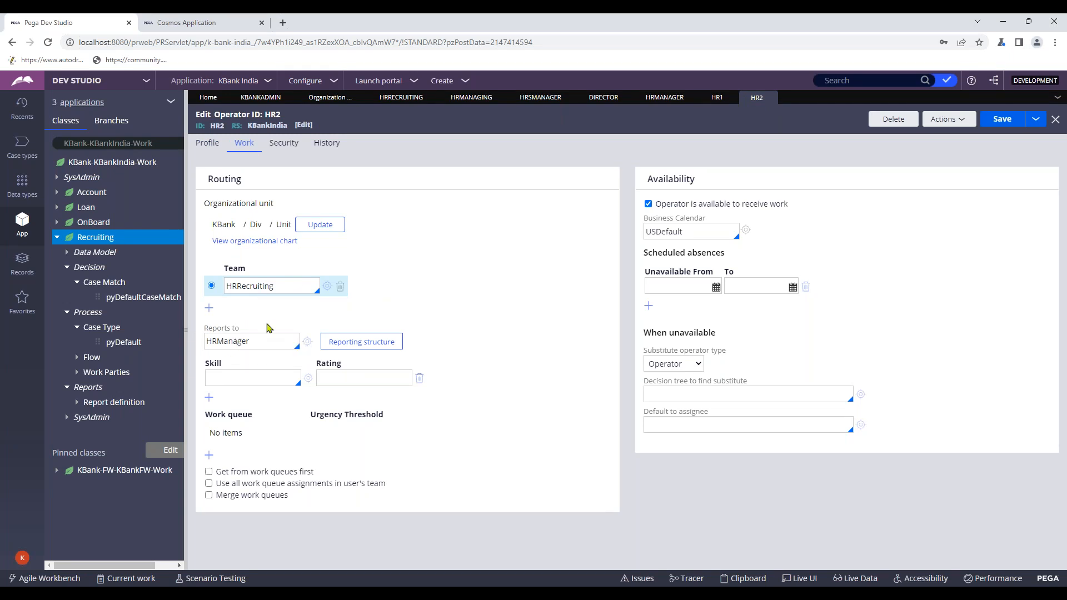
{"action": "left_click", "coordinate": [327, 286]}
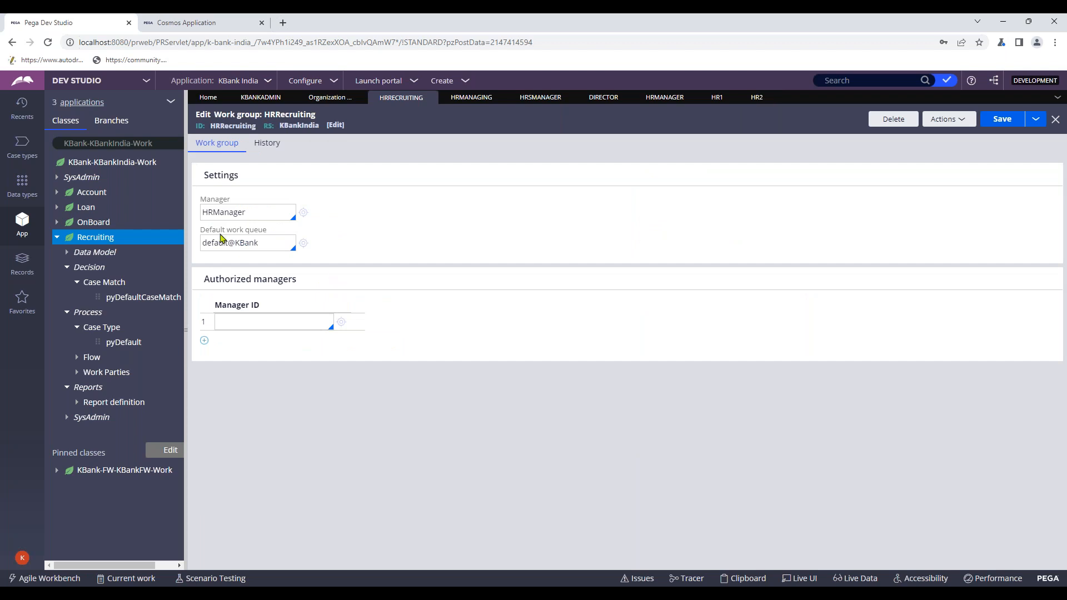
{"action": "left_click_drag", "start_coordinate": [201, 230], "coordinate": [277, 236]}
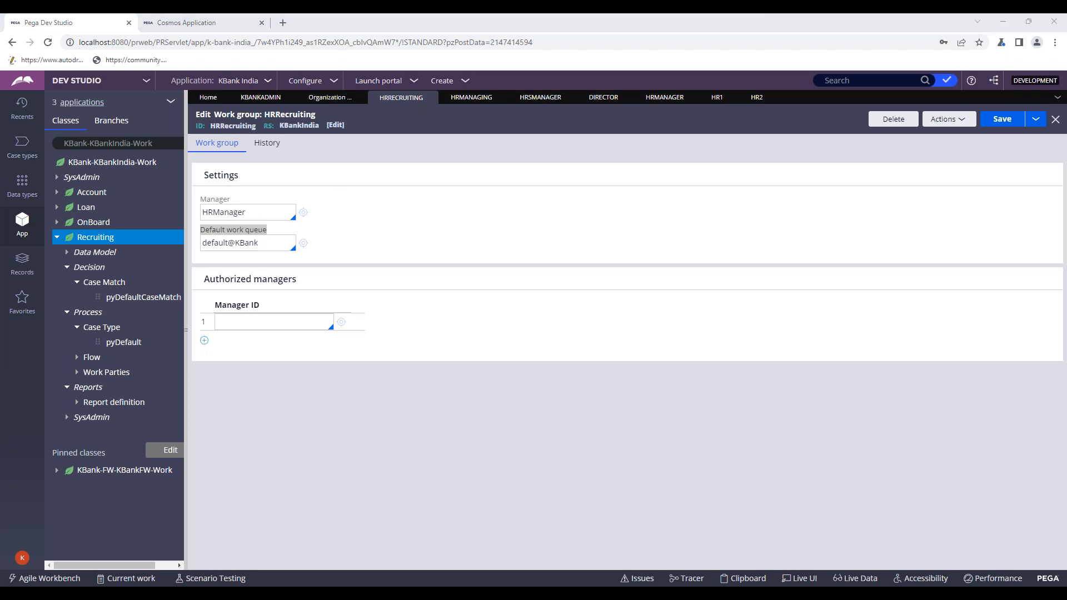
{"action": "key", "text": "alt+Tab"}
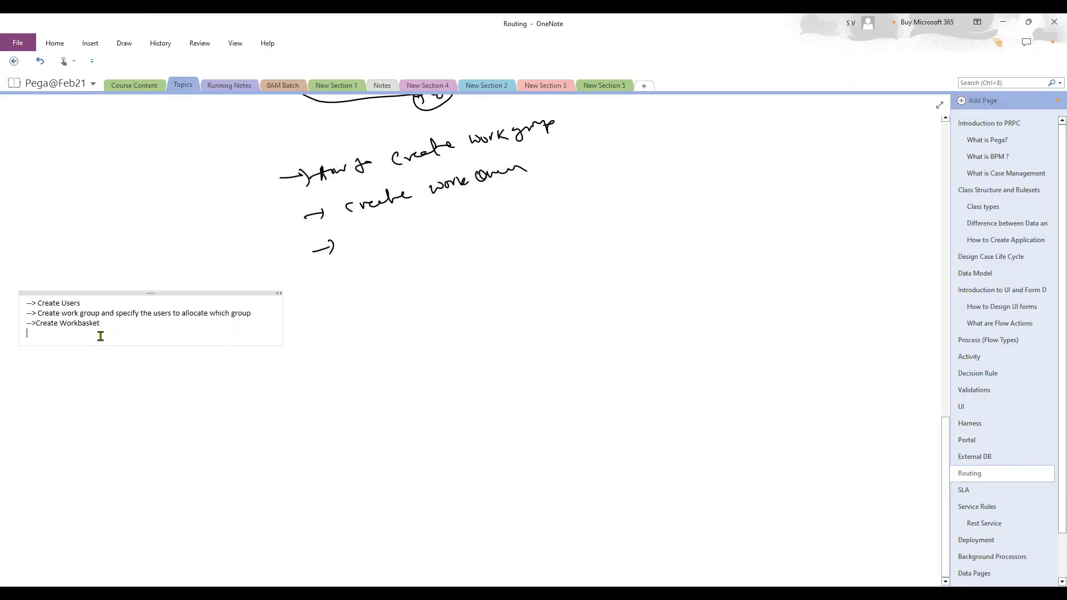
- Highlight 'work group' and 'Create Workbasket' in the note lines for emphasis
{"action": "left_click_drag", "start_coordinate": [62, 313], "coordinate": [99, 314]}
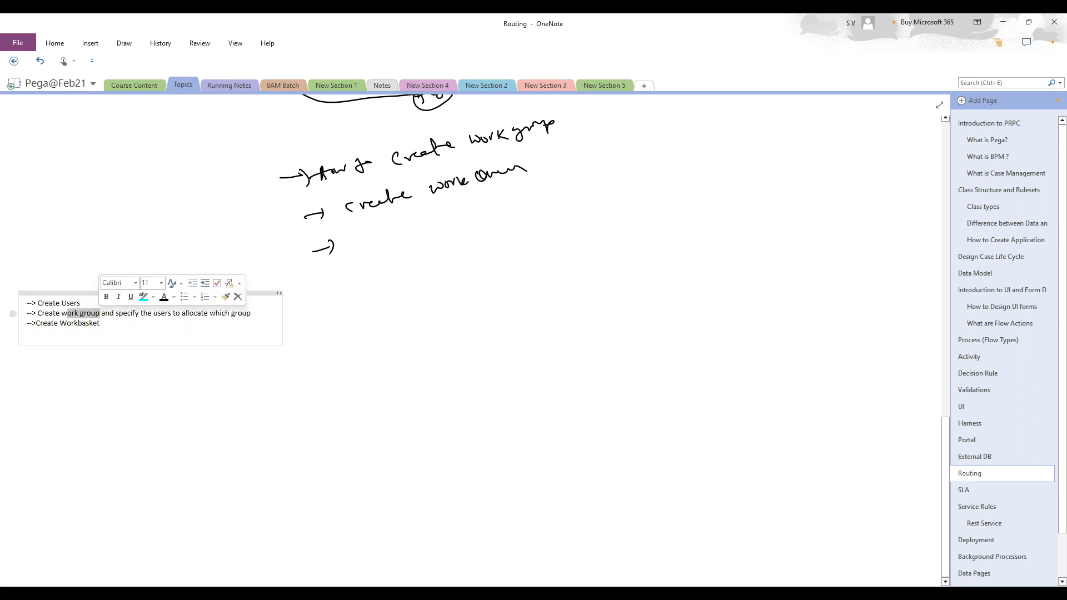
{"action": "left_click", "coordinate": [112, 332]}
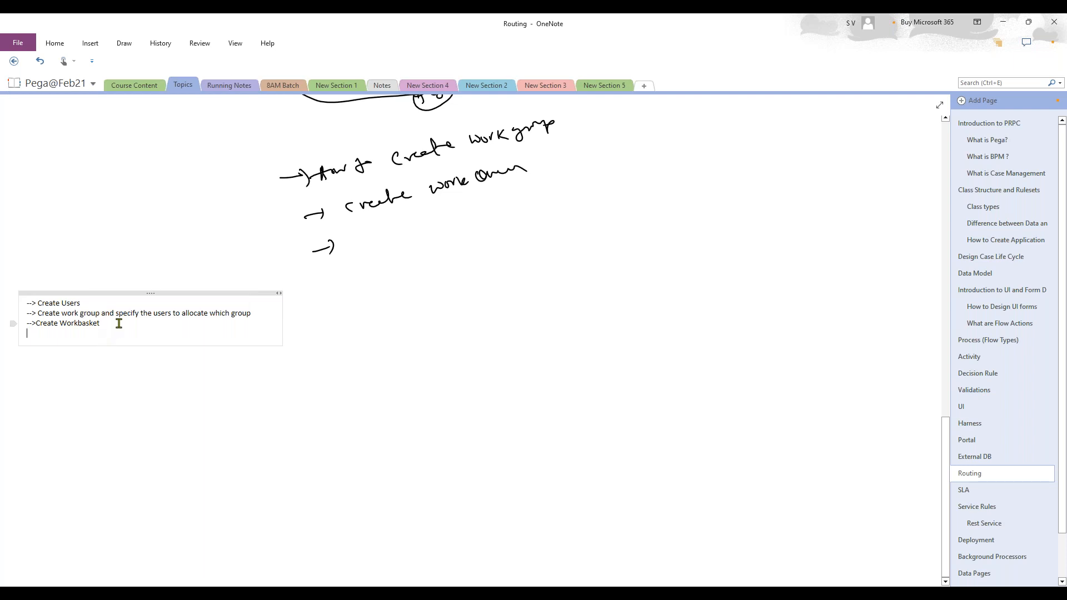
{"action": "left_click_drag", "start_coordinate": [116, 320], "coordinate": [36, 327]}
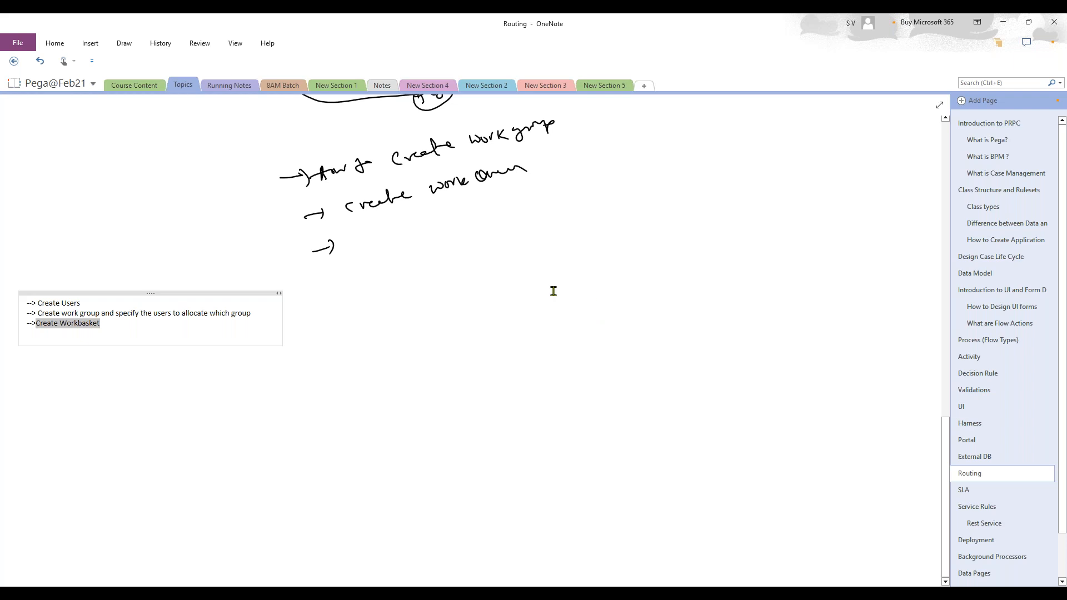
{"action": "scroll", "coordinate": [553, 291], "scroll_direction": "down", "scroll_amount": 2}
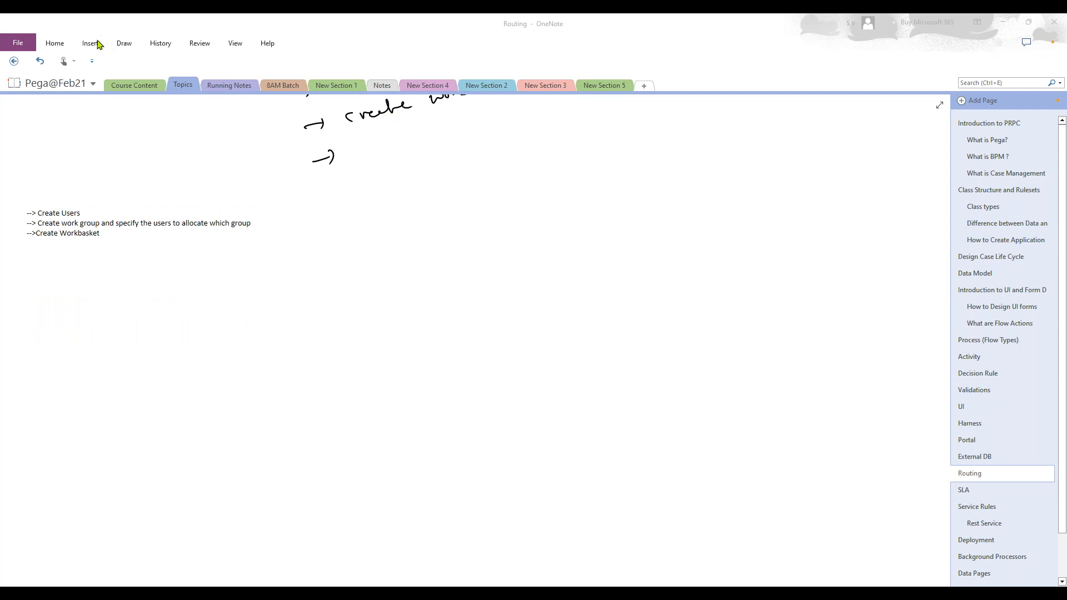
- With the black pen, draw a new arrow below the earlier handwritten arrows
{"action": "left_click", "coordinate": [66, 48]}
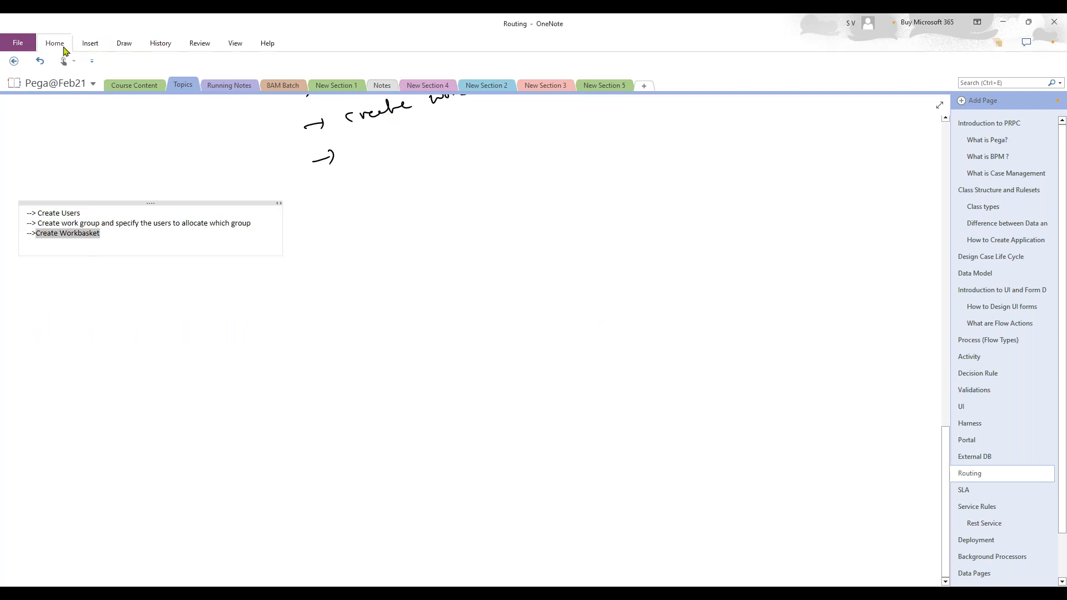
{"action": "left_click", "coordinate": [129, 49]}
{"action": "left_click", "coordinate": [121, 68]}
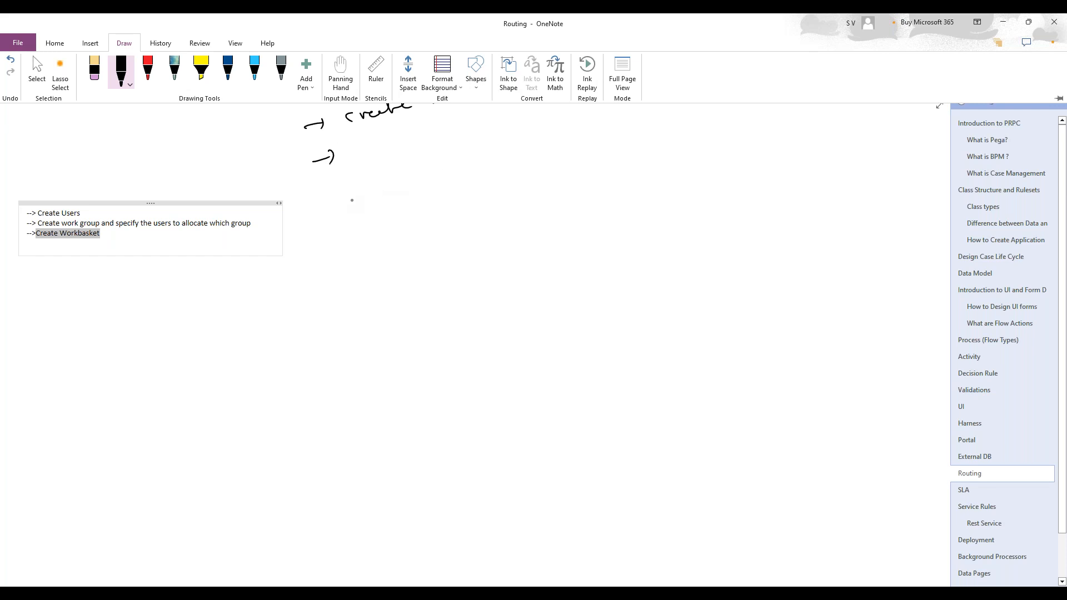
{"action": "mouse_move", "coordinate": [325, 194]}
{"action": "left_mouse_down"}
{"action": "mouse_move", "coordinate": [598, 170]}
{"action": "mouse_move", "coordinate": [607, 179]}
{"action": "left_mouse_up"}
- Mark HRRecruiting as the work group and draw its arrow to the (WB)(HRQ) workbasket and (Assign)
{"action": "mouse_move", "coordinate": [497, 168]}
{"action": "left_mouse_down"}
{"action": "mouse_move", "coordinate": [492, 186]}
{"action": "mouse_move", "coordinate": [506, 196]}
{"action": "left_mouse_up"}
{"action": "mouse_move", "coordinate": [521, 148]}
{"action": "left_mouse_down"}
{"action": "mouse_move", "coordinate": [547, 144]}
{"action": "mouse_move", "coordinate": [557, 157]}
{"action": "left_mouse_up"}
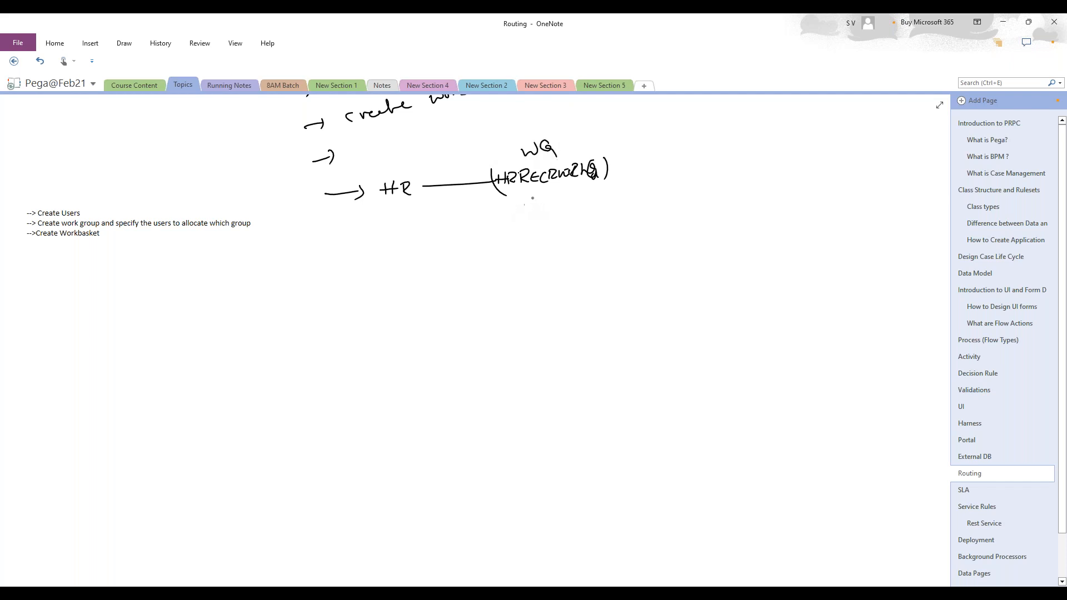
{"action": "mouse_move", "coordinate": [528, 190]}
{"action": "left_mouse_down"}
{"action": "mouse_move", "coordinate": [516, 214]}
{"action": "mouse_move", "coordinate": [534, 206]}
{"action": "mouse_move", "coordinate": [535, 237]}
{"action": "mouse_move", "coordinate": [510, 244]}
{"action": "left_mouse_up"}
{"action": "left_click_drag", "start_coordinate": [547, 223], "coordinate": [549, 237]}
{"action": "left_click_drag", "start_coordinate": [523, 256], "coordinate": [543, 255]}
{"action": "left_click_drag", "start_coordinate": [543, 251], "coordinate": [563, 265]}
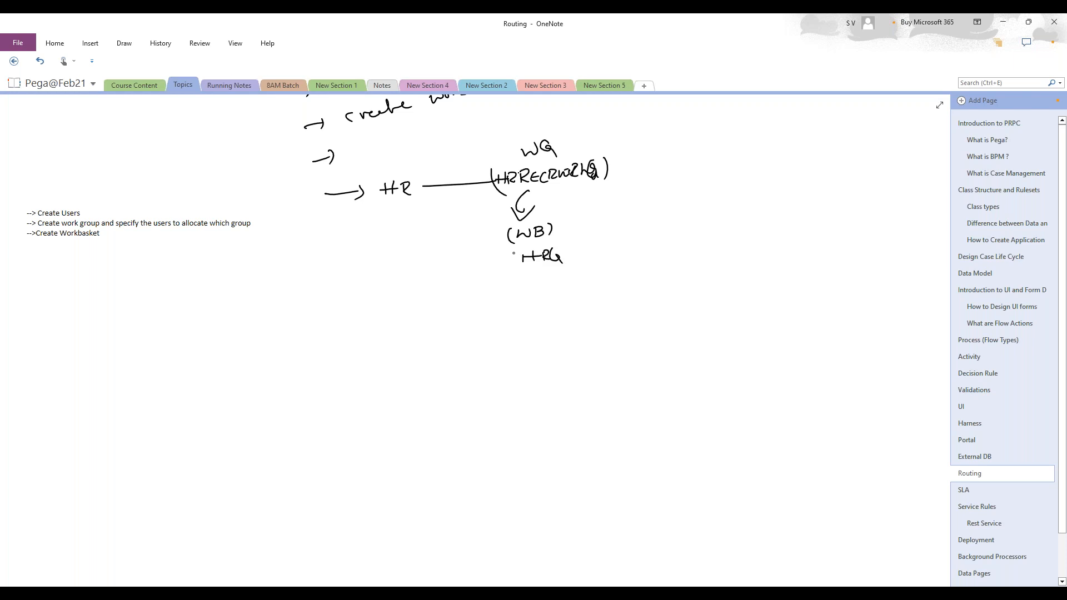
{"action": "mouse_move", "coordinate": [518, 251]}
{"action": "left_mouse_down"}
{"action": "mouse_move", "coordinate": [516, 265]}
{"action": "mouse_move", "coordinate": [572, 260]}
{"action": "mouse_move", "coordinate": [602, 243]}
{"action": "left_mouse_up"}
{"action": "mouse_move", "coordinate": [613, 247]}
{"action": "left_mouse_down"}
{"action": "mouse_move", "coordinate": [668, 235]}
{"action": "mouse_move", "coordinate": [613, 257]}
{"action": "left_mouse_up"}
{"action": "left_click_drag", "start_coordinate": [674, 219], "coordinate": [675, 243]}
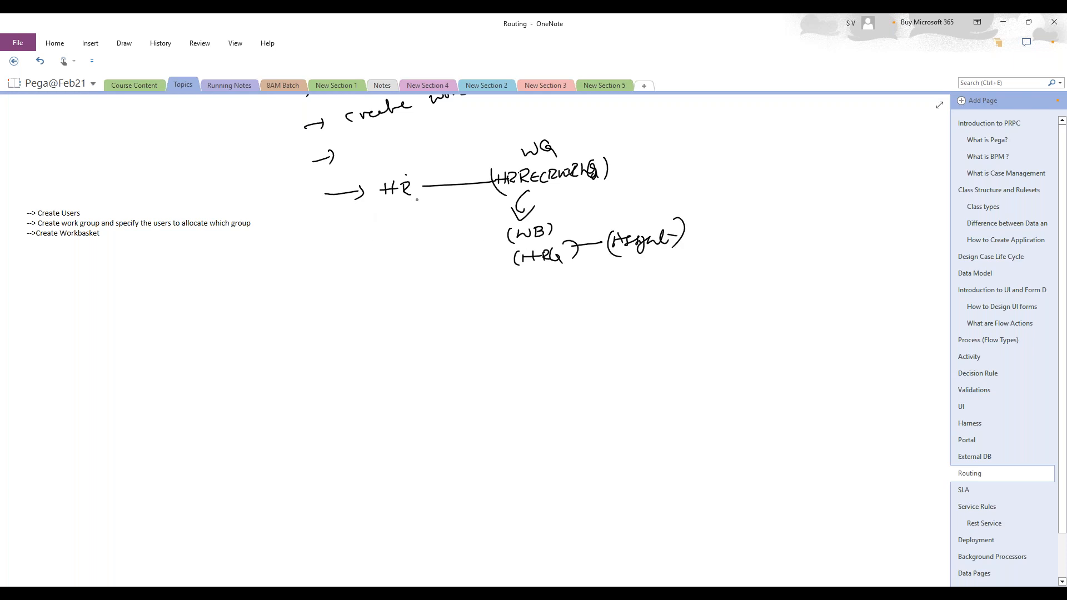
- Add HR2, link HR1 to HRQ, and write an HR1/HR2 list below with an arrow into HR1
{"action": "left_click_drag", "start_coordinate": [384, 224], "coordinate": [412, 233]}
{"action": "mouse_move", "coordinate": [417, 232]}
{"action": "left_mouse_down"}
{"action": "mouse_move", "coordinate": [509, 257]}
{"action": "mouse_move", "coordinate": [503, 264]}
{"action": "left_mouse_up"}
{"action": "left_click_drag", "start_coordinate": [423, 188], "coordinate": [503, 255]}
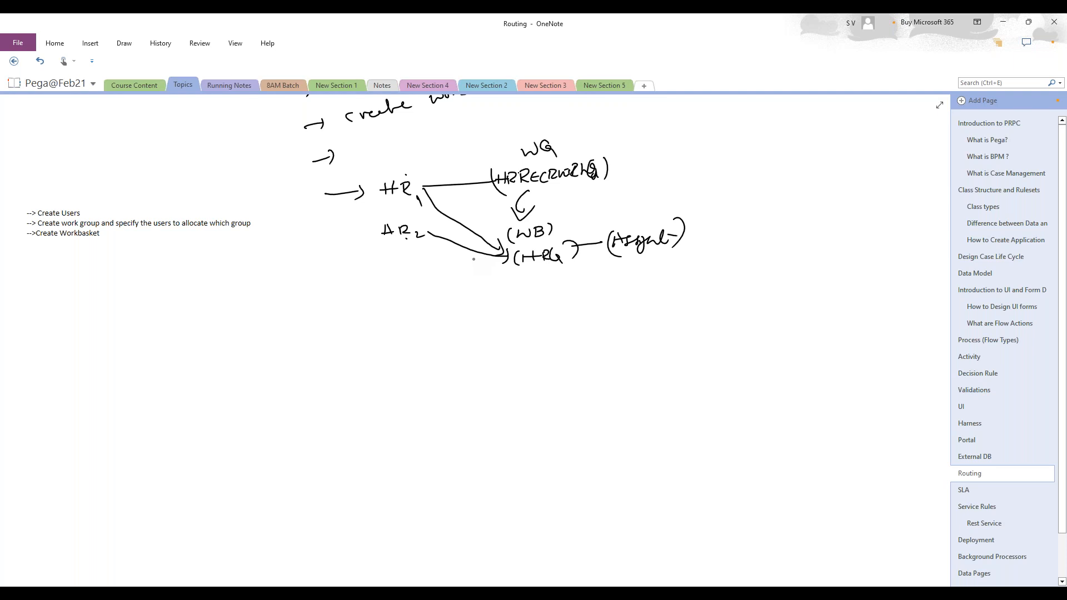
{"action": "mouse_move", "coordinate": [383, 303]}
{"action": "left_mouse_down"}
{"action": "mouse_move", "coordinate": [380, 320]}
{"action": "mouse_move", "coordinate": [391, 310]}
{"action": "left_mouse_up"}
{"action": "mouse_move", "coordinate": [389, 305]}
{"action": "left_mouse_down"}
{"action": "mouse_move", "coordinate": [387, 316]}
{"action": "mouse_move", "coordinate": [409, 315]}
{"action": "left_mouse_up"}
{"action": "mouse_move", "coordinate": [411, 310]}
{"action": "left_mouse_down"}
{"action": "mouse_move", "coordinate": [377, 357]}
{"action": "mouse_move", "coordinate": [392, 352]}
{"action": "left_mouse_up"}
{"action": "left_click_drag", "start_coordinate": [394, 342], "coordinate": [413, 359]}
{"action": "mouse_move", "coordinate": [424, 312]}
{"action": "left_mouse_down"}
{"action": "mouse_move", "coordinate": [506, 311]}
{"action": "mouse_move", "coordinate": [416, 312]}
{"action": "mouse_move", "coordinate": [433, 319]}
{"action": "left_mouse_up"}
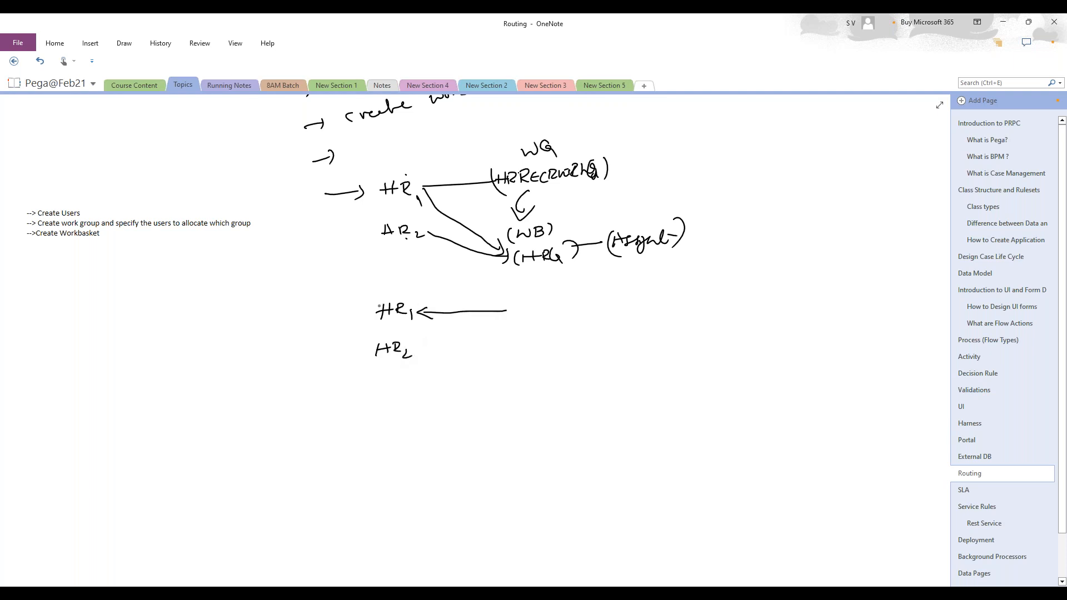
- Brace the assignment and workbasket and write 'Assign to workbasket' beside it
{"action": "left_click_drag", "start_coordinate": [610, 222], "coordinate": [623, 216]}
{"action": "mouse_move", "coordinate": [611, 269]}
{"action": "left_mouse_down"}
{"action": "mouse_move", "coordinate": [608, 289]}
{"action": "mouse_move", "coordinate": [653, 262]}
{"action": "mouse_move", "coordinate": [639, 291]}
{"action": "mouse_move", "coordinate": [616, 285]}
{"action": "mouse_move", "coordinate": [641, 270]}
{"action": "mouse_move", "coordinate": [621, 289]}
{"action": "mouse_move", "coordinate": [609, 273]}
{"action": "left_mouse_up"}
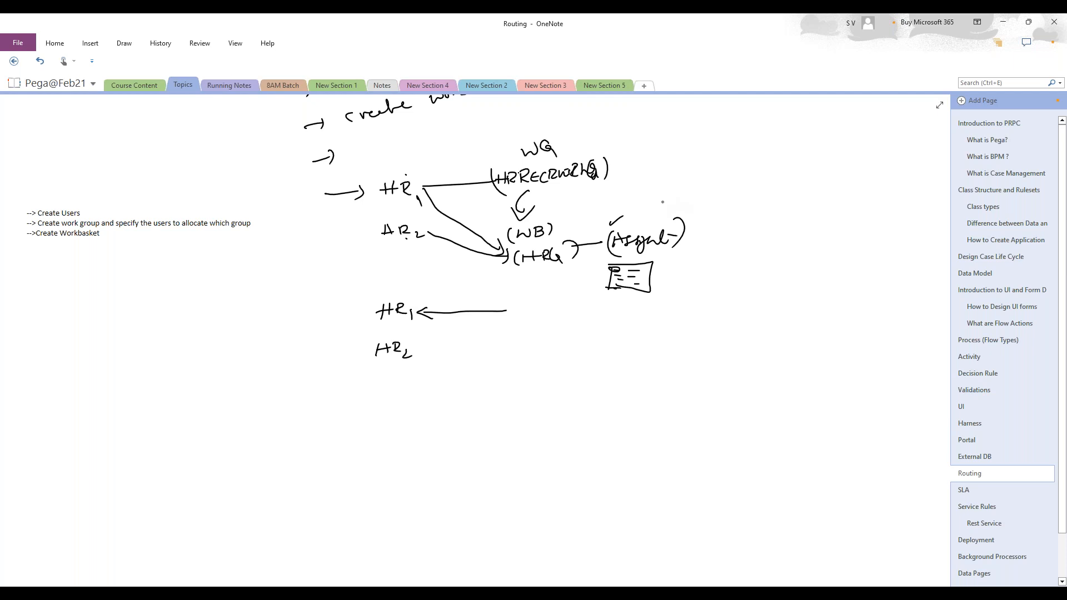
{"action": "mouse_move", "coordinate": [694, 211]}
{"action": "left_mouse_down"}
{"action": "mouse_move", "coordinate": [707, 232]}
{"action": "mouse_move", "coordinate": [679, 284]}
{"action": "left_mouse_up"}
{"action": "left_click_drag", "start_coordinate": [703, 248], "coordinate": [798, 240]}
{"action": "mouse_move", "coordinate": [803, 238]}
{"action": "left_mouse_down"}
{"action": "mouse_move", "coordinate": [888, 227]}
{"action": "mouse_move", "coordinate": [903, 236]}
{"action": "left_mouse_up"}
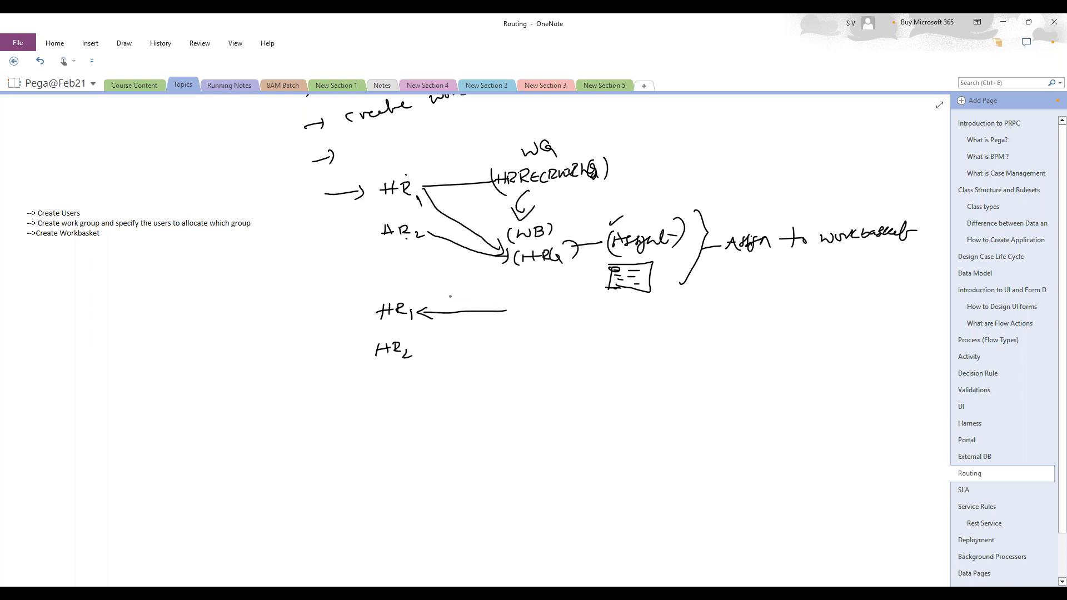
- Label the arrow 'worklist (Assignment)', circle HR1, and cross out the arrow from HR2
{"action": "mouse_move", "coordinate": [448, 300]}
{"action": "left_mouse_down"}
{"action": "mouse_move", "coordinate": [513, 298]}
{"action": "mouse_move", "coordinate": [503, 304]}
{"action": "left_mouse_up"}
{"action": "left_click_drag", "start_coordinate": [533, 318], "coordinate": [600, 313]}
{"action": "left_click_drag", "start_coordinate": [611, 300], "coordinate": [612, 318]}
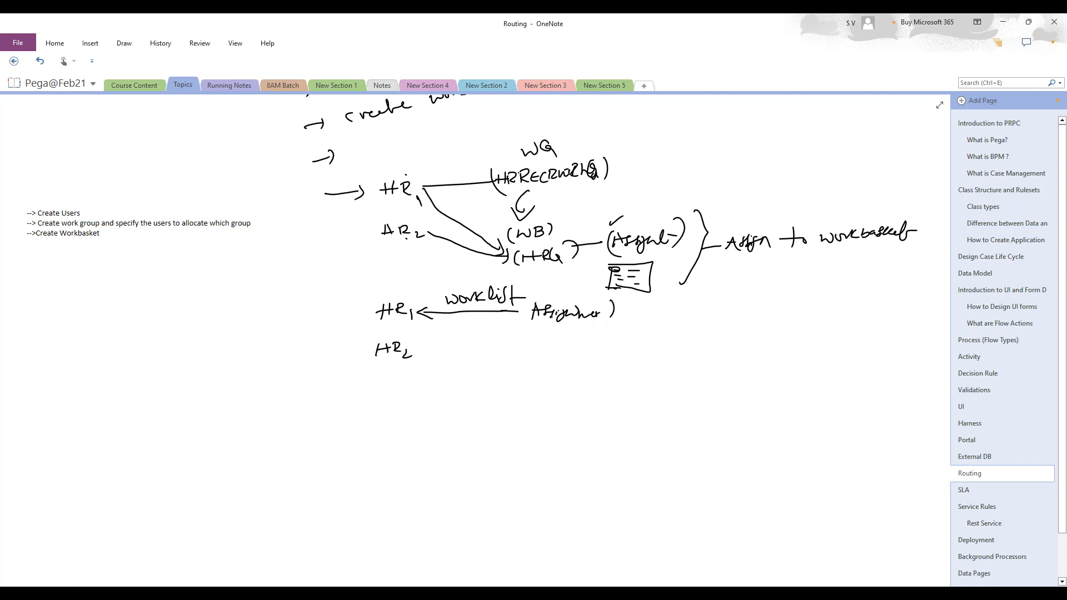
{"action": "left_click_drag", "start_coordinate": [530, 305], "coordinate": [533, 322]}
{"action": "left_click_drag", "start_coordinate": [389, 299], "coordinate": [428, 280]}
{"action": "mouse_move", "coordinate": [409, 346]}
{"action": "left_mouse_down"}
{"action": "mouse_move", "coordinate": [425, 319]}
{"action": "mouse_move", "coordinate": [437, 322]}
{"action": "left_mouse_up"}
{"action": "left_click_drag", "start_coordinate": [429, 332], "coordinate": [439, 340]}
{"action": "left_click_drag", "start_coordinate": [438, 331], "coordinate": [428, 341]}
{"action": "mouse_move", "coordinate": [389, 299]}
{"action": "left_mouse_down"}
{"action": "mouse_move", "coordinate": [368, 307]}
{"action": "mouse_move", "coordinate": [408, 318]}
{"action": "mouse_move", "coordinate": [386, 301]}
{"action": "mouse_move", "coordinate": [408, 320]}
{"action": "mouse_move", "coordinate": [383, 300]}
{"action": "mouse_move", "coordinate": [404, 291]}
{"action": "left_mouse_up"}
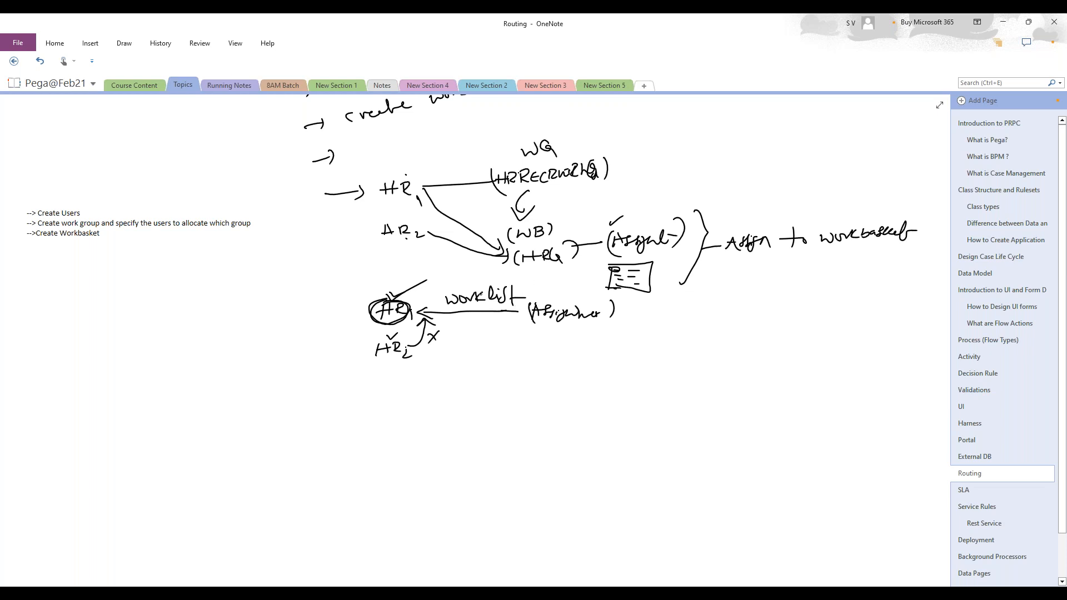
{"action": "scroll", "coordinate": [478, 333], "scroll_direction": "up", "scroll_amount": 3}
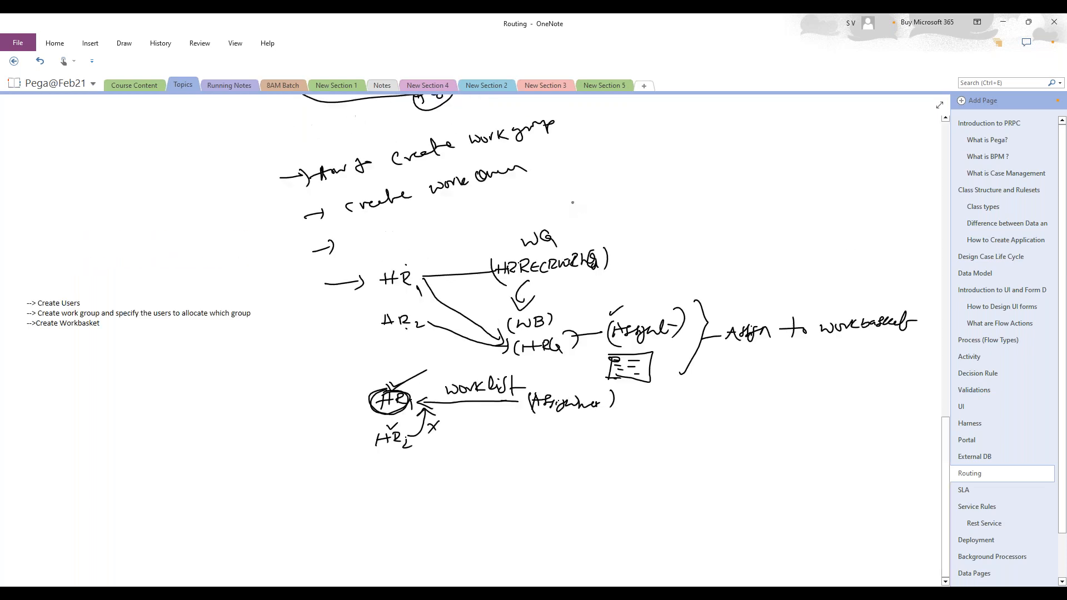
- Back in Dev Studio, close the HRMANAGING and HRSMANAGER tabs without saving, then open Recruiting
{"action": "scroll", "coordinate": [564, 221], "scroll_direction": "down", "scroll_amount": 3}
{"action": "left_click", "coordinate": [1003, 23]}
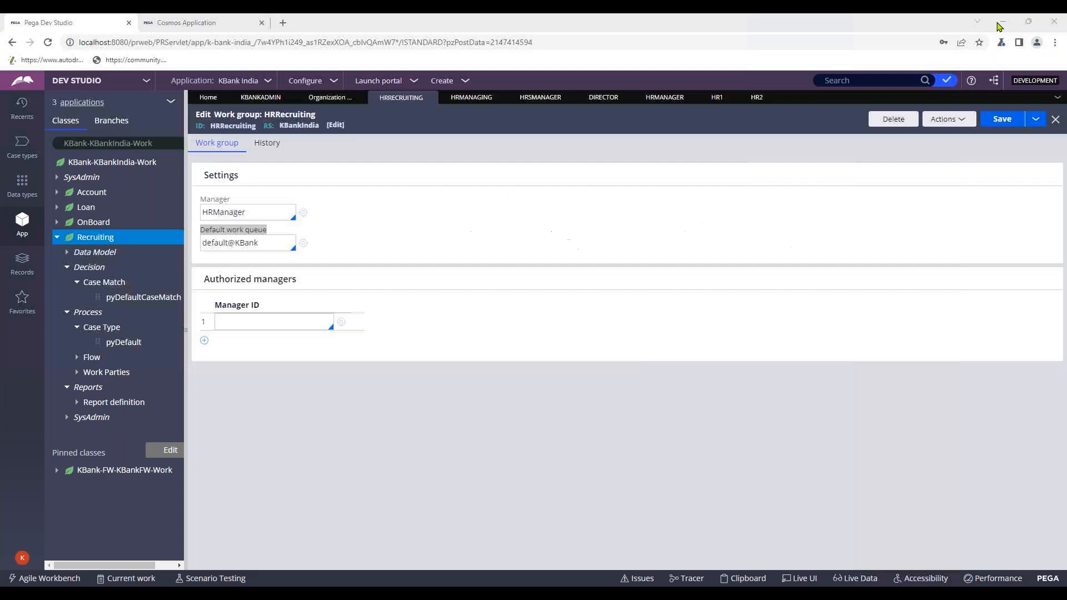
{"action": "left_click", "coordinate": [499, 260]}
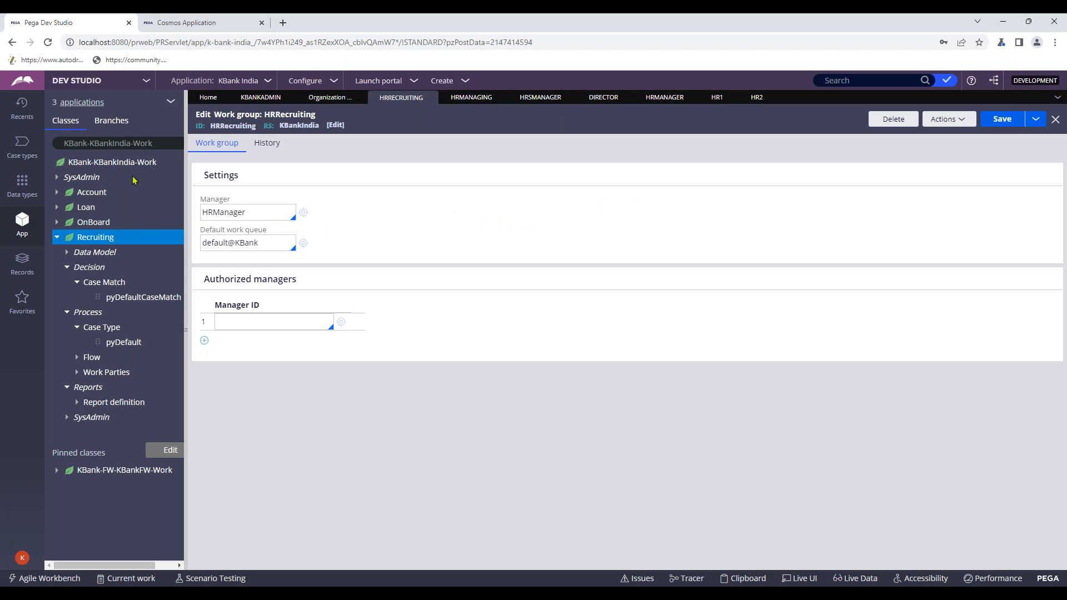
{"action": "left_click", "coordinate": [7, 153]}
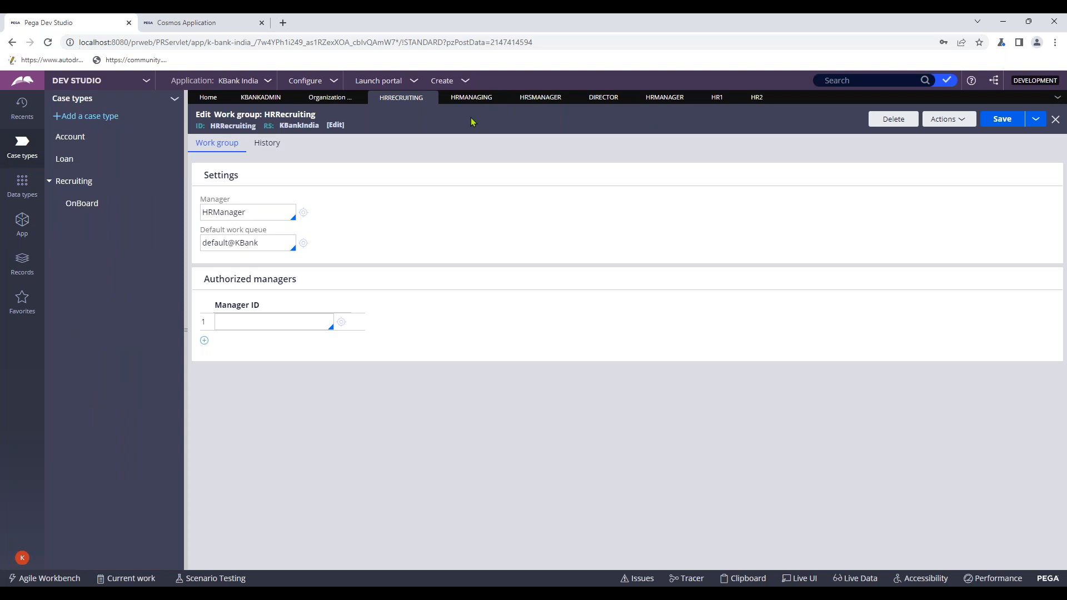
{"action": "left_click", "coordinate": [500, 98]}
{"action": "left_click", "coordinate": [498, 99]}
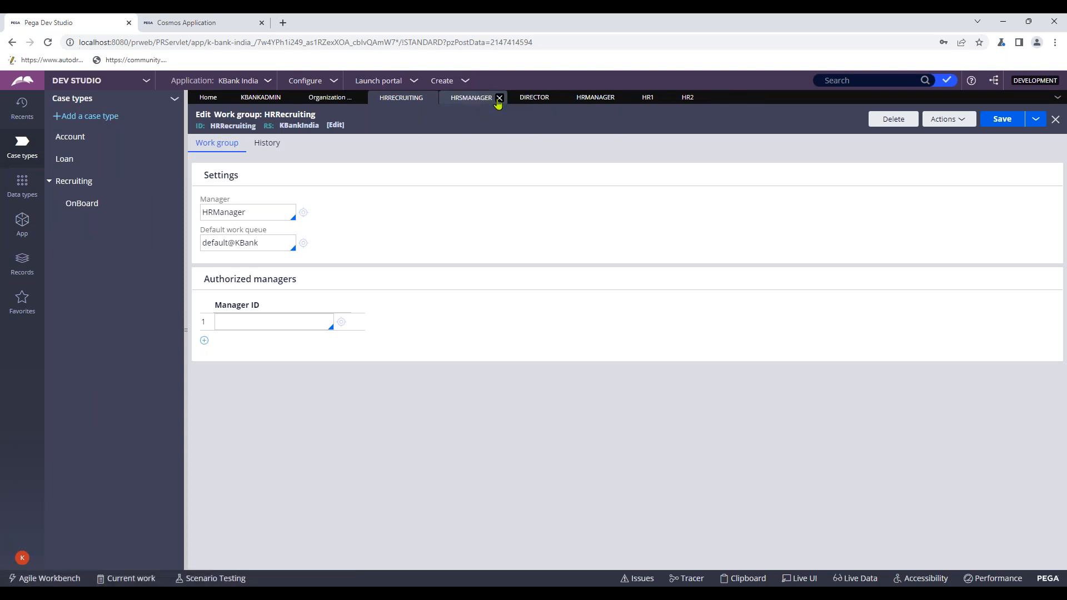
{"action": "left_click", "coordinate": [481, 365]}
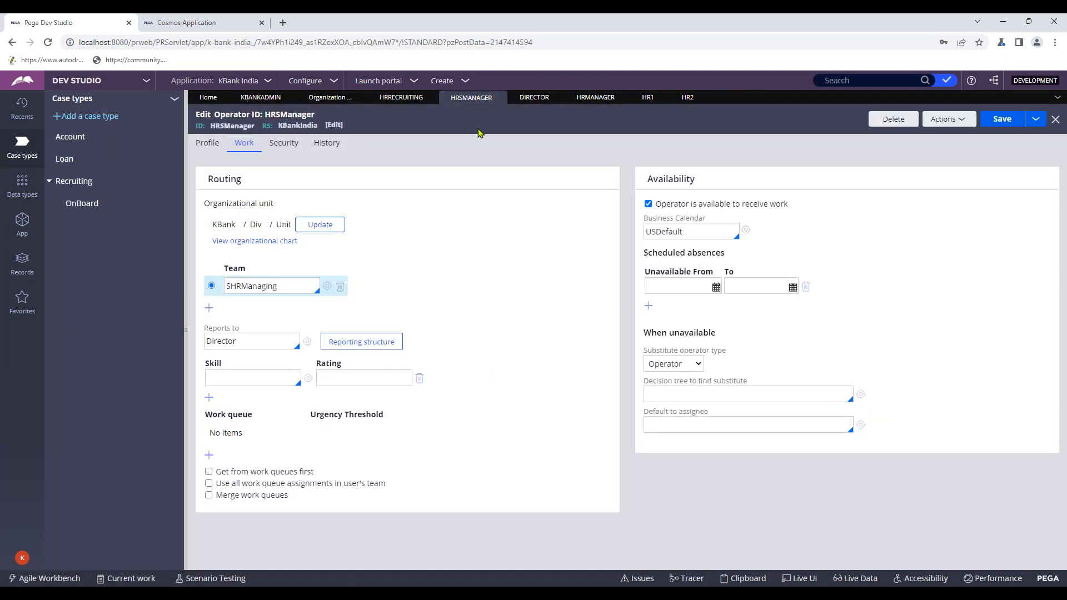
{"action": "left_click", "coordinate": [499, 99]}
{"action": "left_click", "coordinate": [762, 364]}
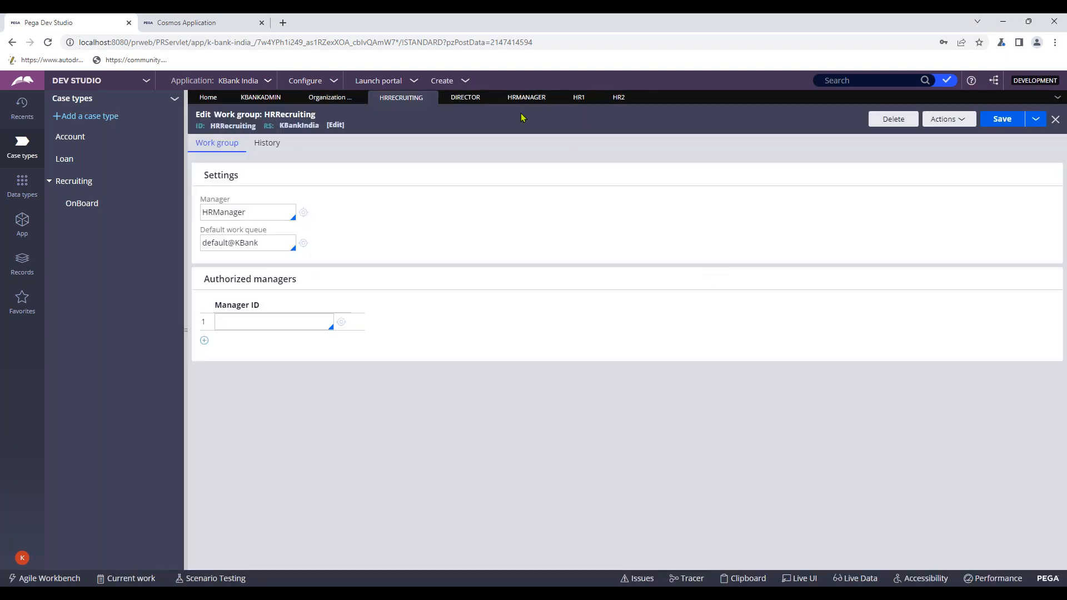
{"action": "left_click", "coordinate": [73, 181]}
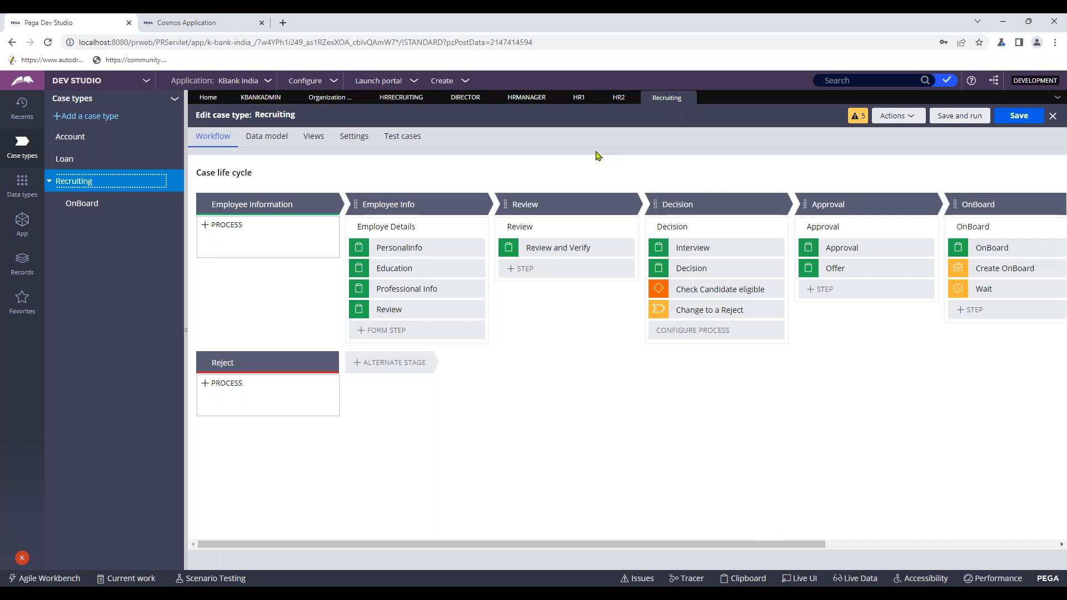
- Open Decision_Flow from the Decision stage's Decision process and check it out
{"action": "left_click", "coordinate": [704, 228]}
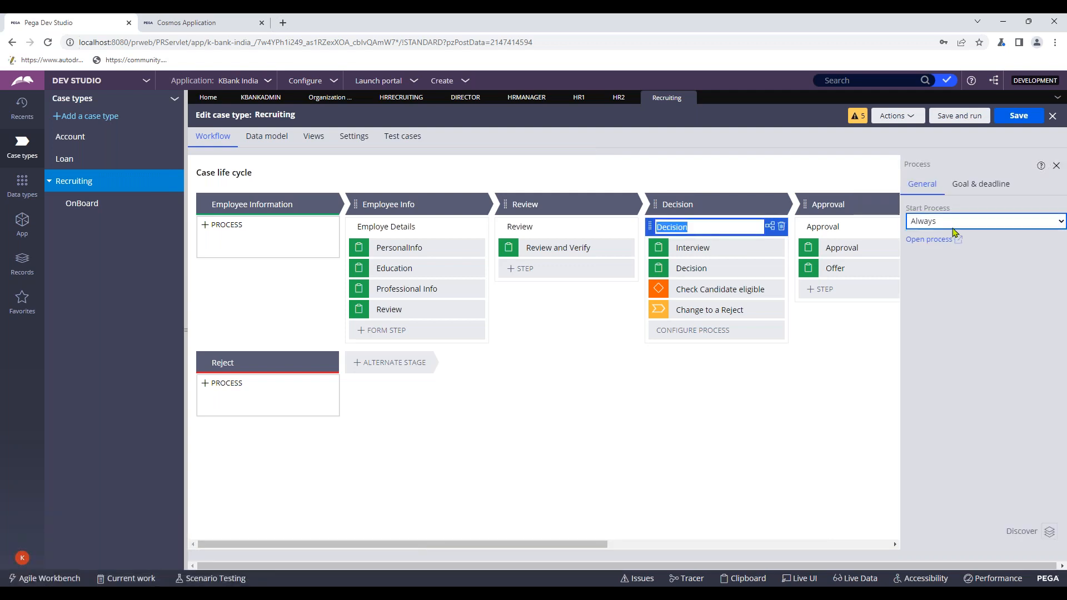
{"action": "left_click", "coordinate": [946, 245]}
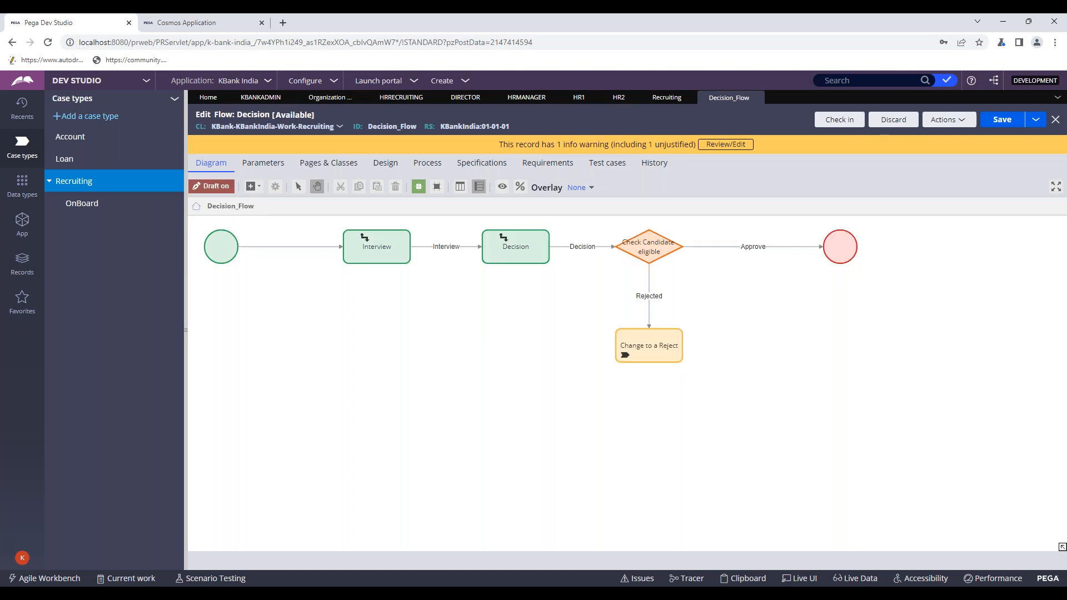
{"action": "left_click", "coordinate": [393, 259]}
- Open the Interview assignment's properties and try Operator routing, then revert to current operator
{"action": "right_click", "coordinate": [376, 248]}
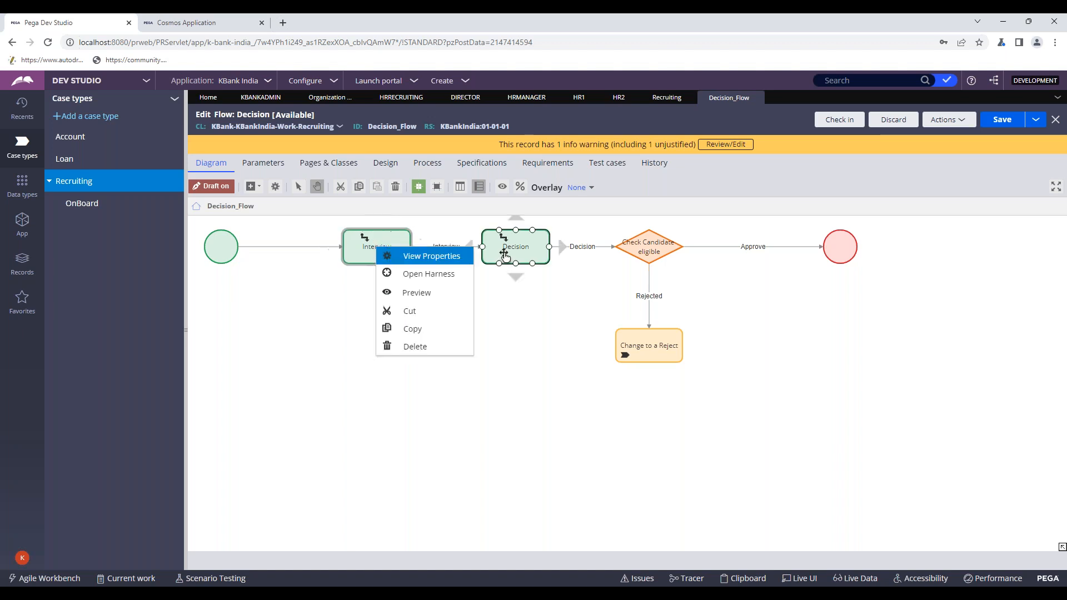
{"action": "left_click", "coordinate": [321, 321]}
{"action": "left_click", "coordinate": [384, 247]}
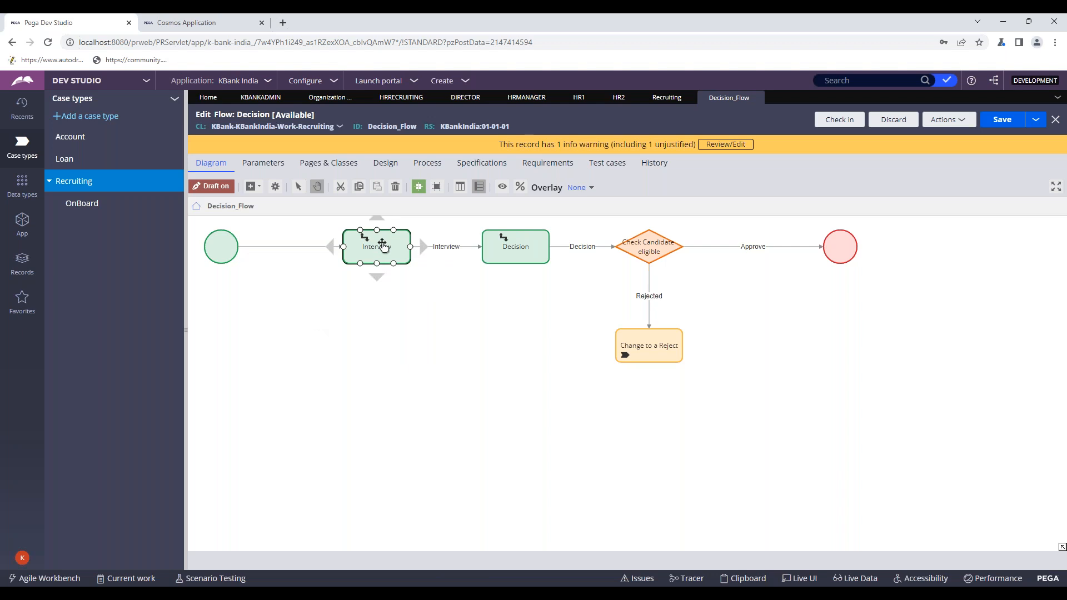
{"action": "double_click", "coordinate": [383, 247]}
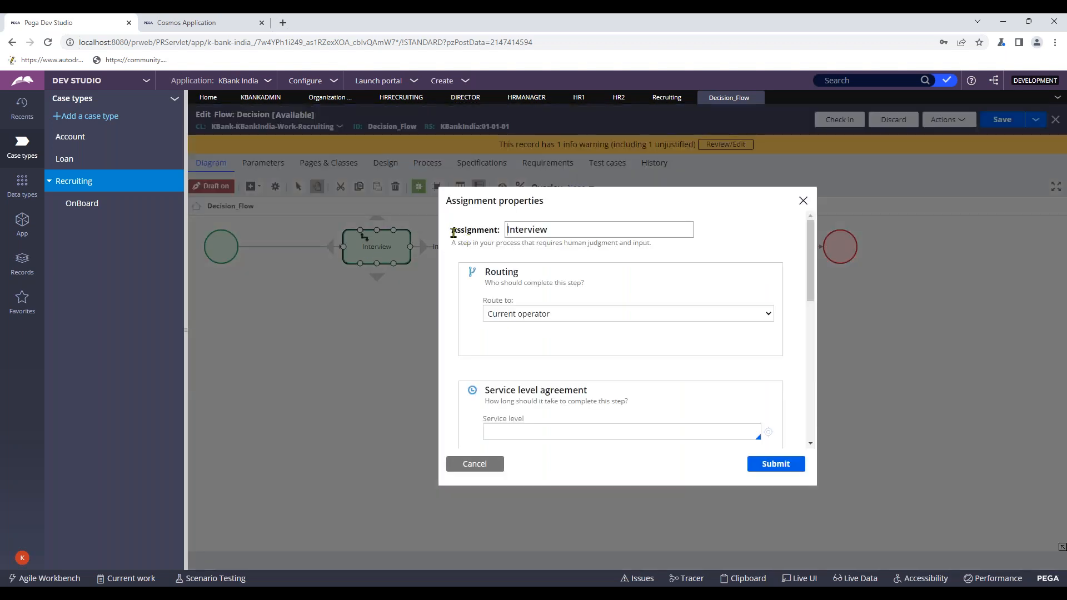
{"action": "double_click", "coordinate": [489, 271]}
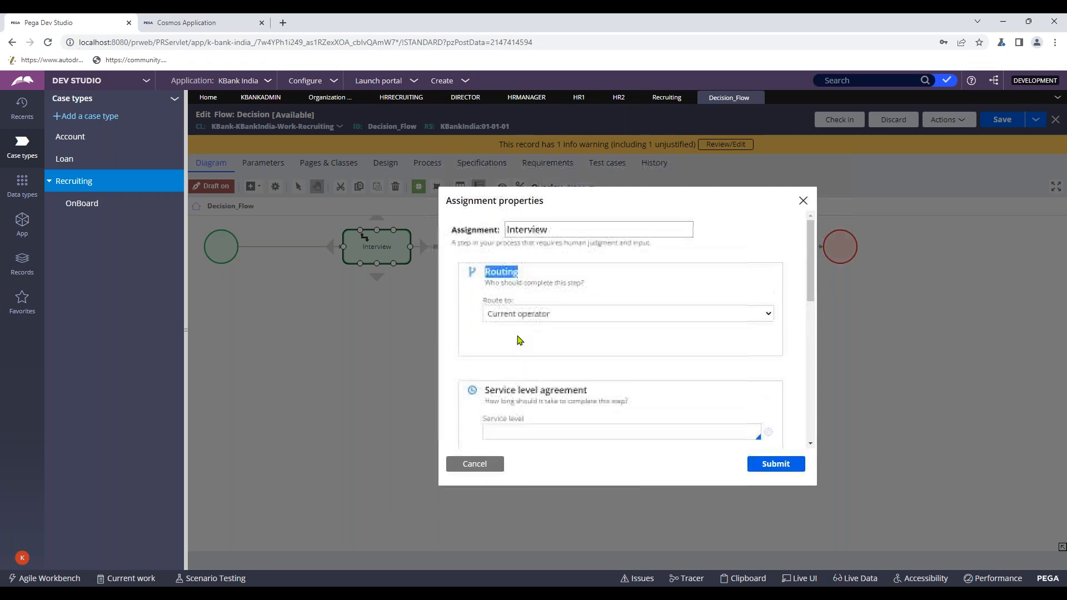
{"action": "left_click", "coordinate": [524, 314]}
{"action": "scroll", "coordinate": [767, 275], "scroll_direction": "down", "scroll_amount": 1}
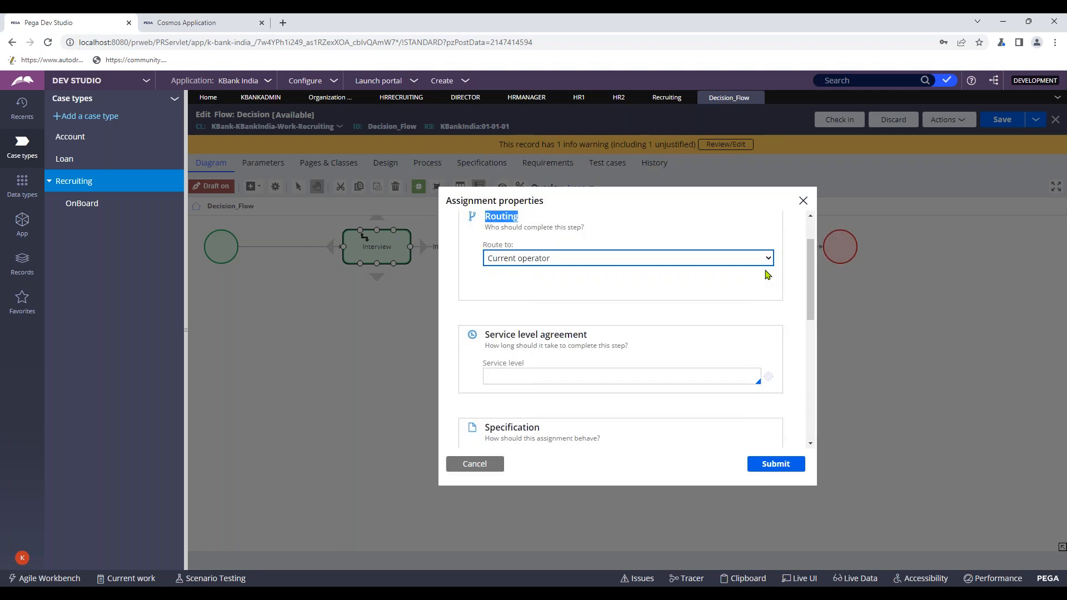
{"action": "left_click", "coordinate": [508, 263]}
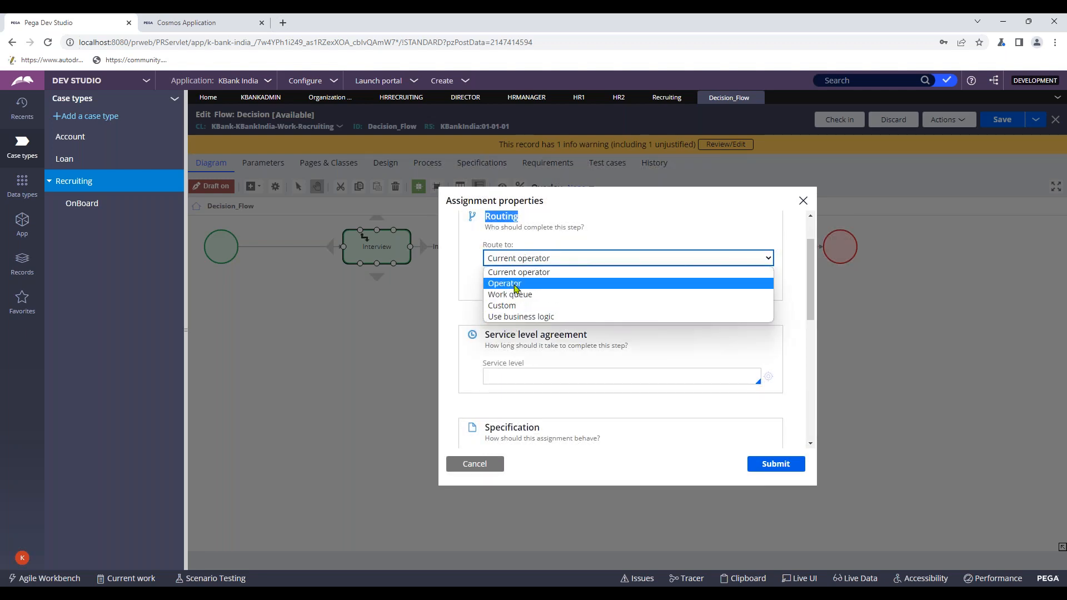
{"action": "left_click", "coordinate": [515, 284]}
{"action": "left_click", "coordinate": [523, 264]}
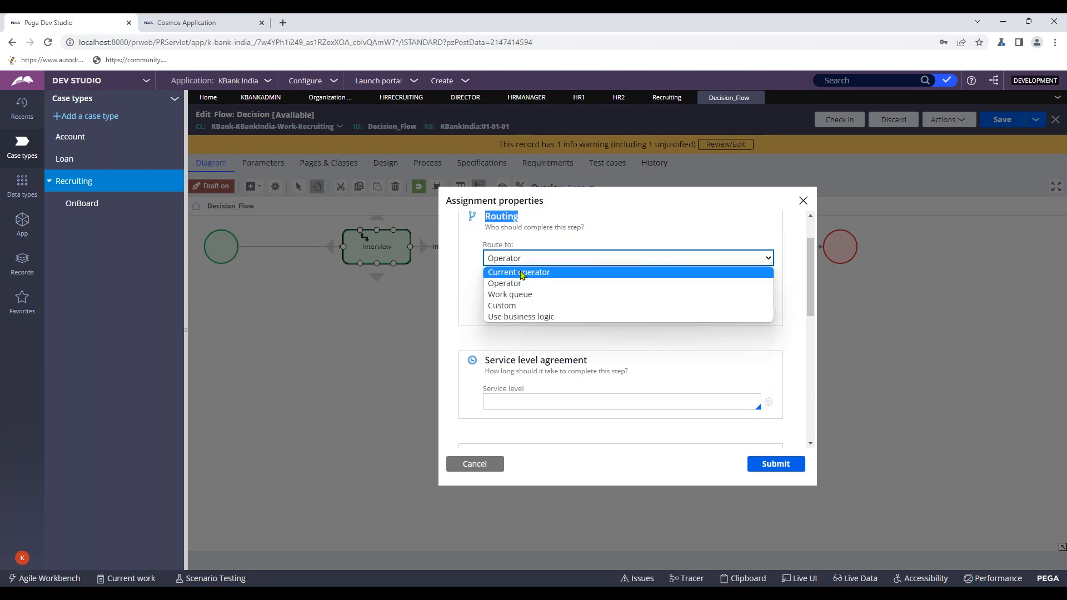
{"action": "left_click", "coordinate": [523, 273]}
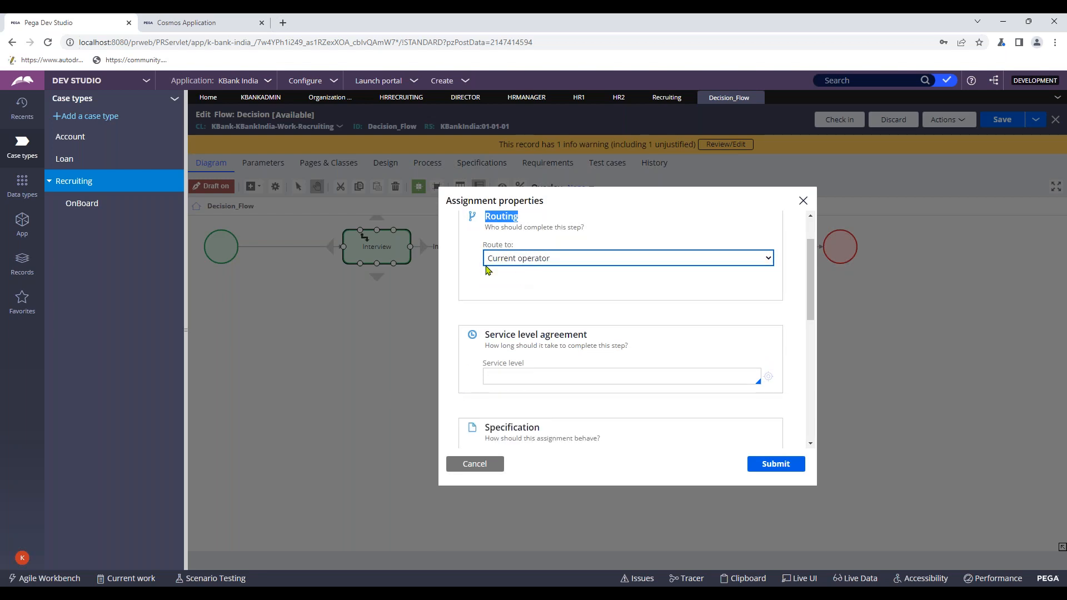
- After checking the Cosmos portal worklist, set the Interview assignment's Route to option to Work queue
{"action": "left_click", "coordinate": [177, 22]}
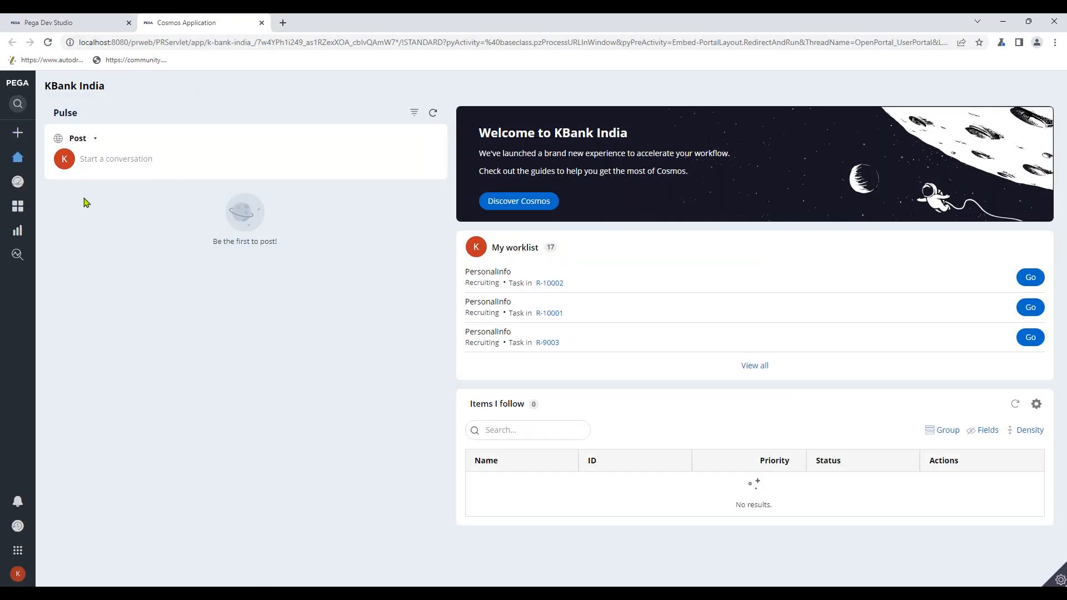
{"action": "left_click", "coordinate": [61, 22]}
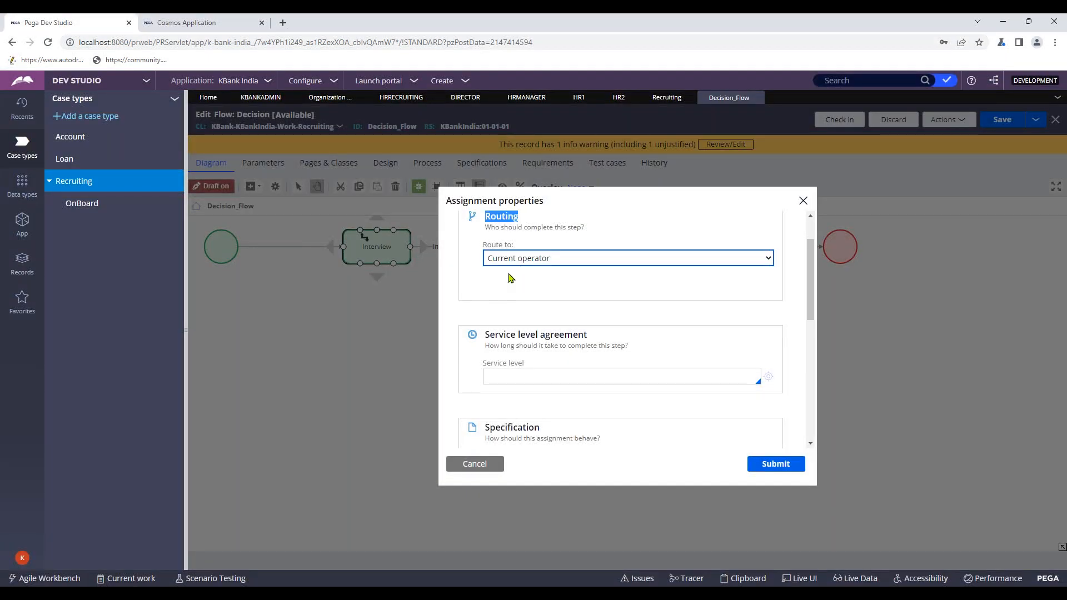
{"action": "left_click", "coordinate": [523, 261]}
{"action": "left_click", "coordinate": [508, 282]}
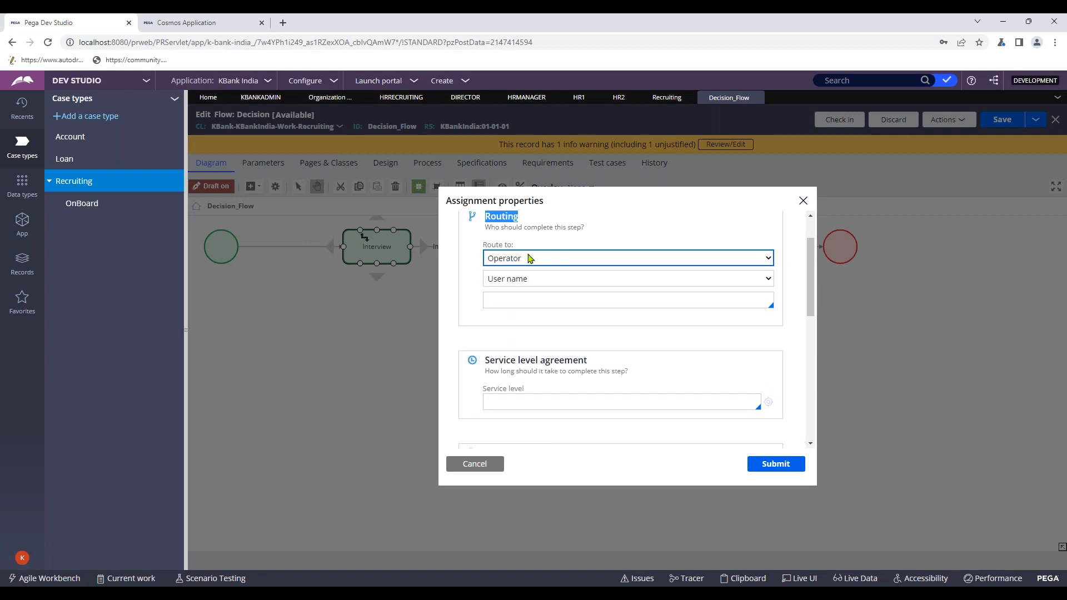
{"action": "left_click", "coordinate": [528, 259]}
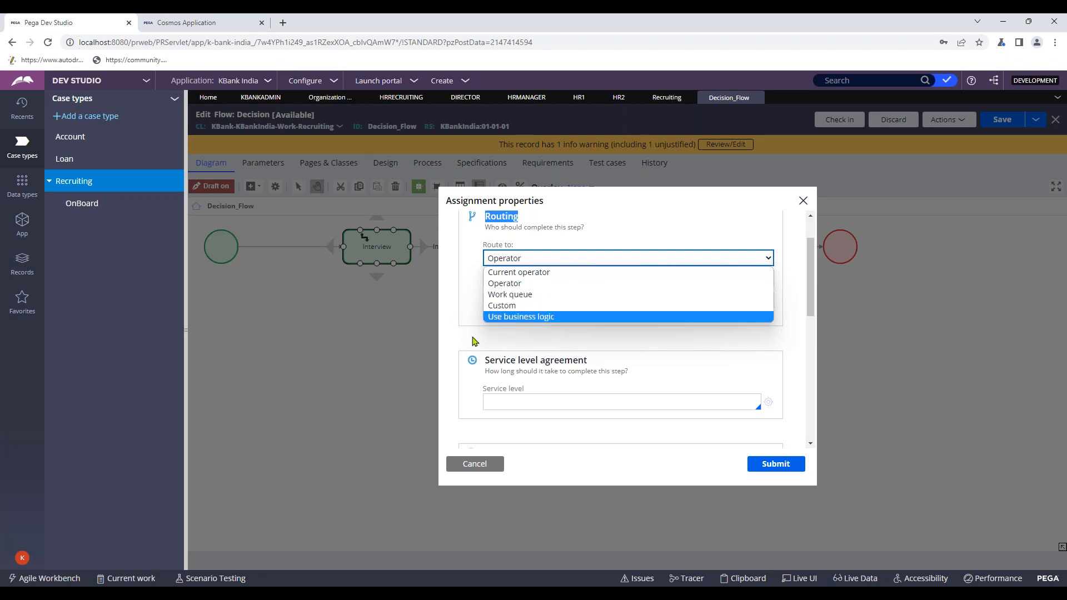
{"action": "left_click", "coordinate": [516, 294]}
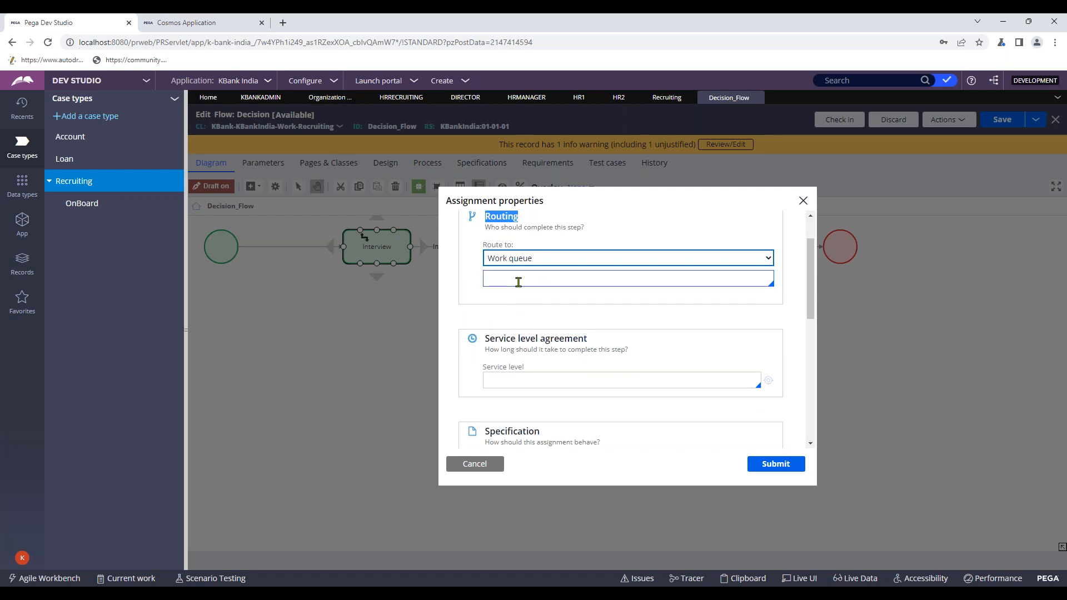
- Keep Work queue routing and choose HRA:Users from the work queue suggestions
{"action": "left_click", "coordinate": [541, 261]}
{"action": "key", "text": "Up"}
{"action": "key", "text": "Return"}
{"action": "left_click", "coordinate": [544, 259]}
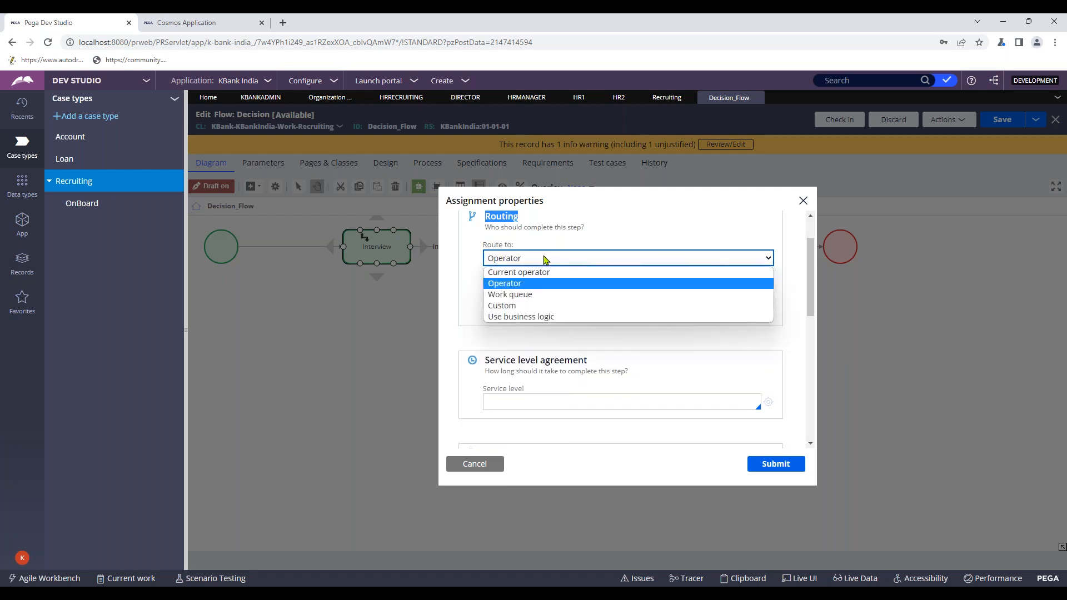
{"action": "left_click", "coordinate": [525, 294]}
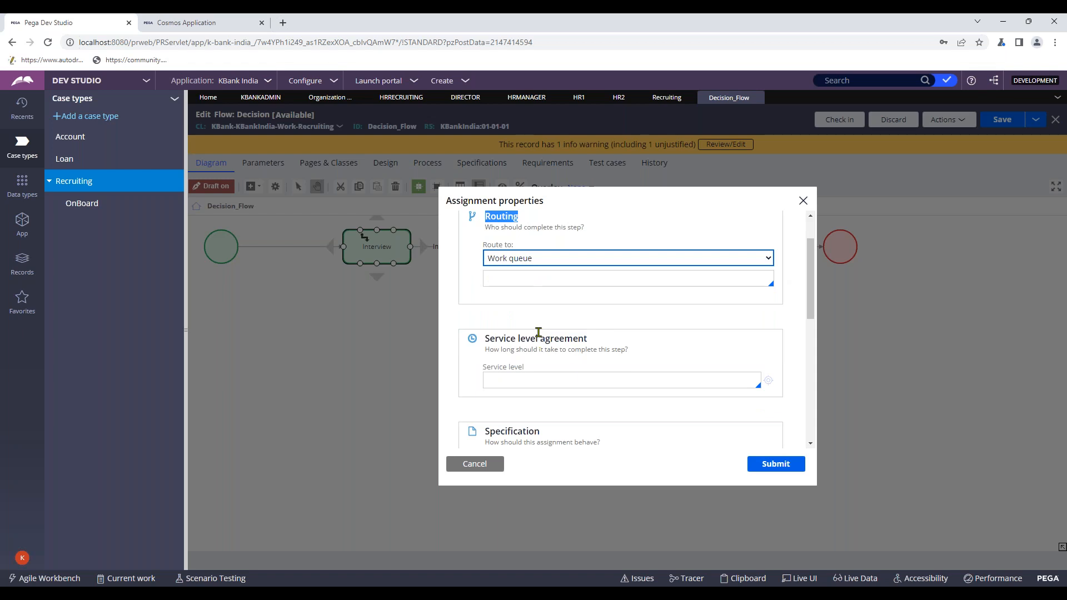
{"action": "left_click", "coordinate": [550, 276]}
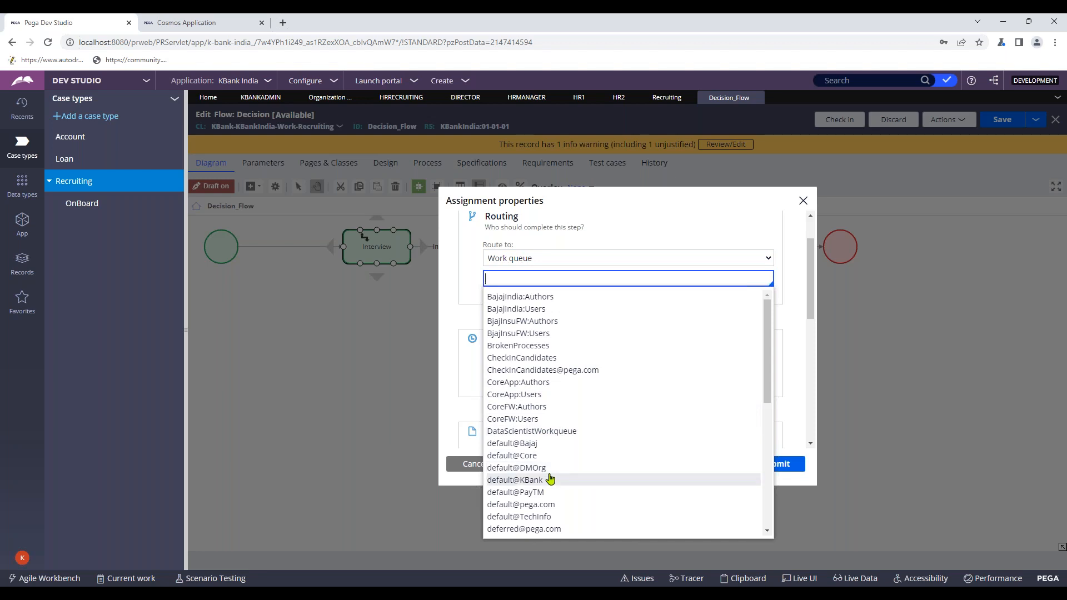
{"action": "type", "text": "hr"}
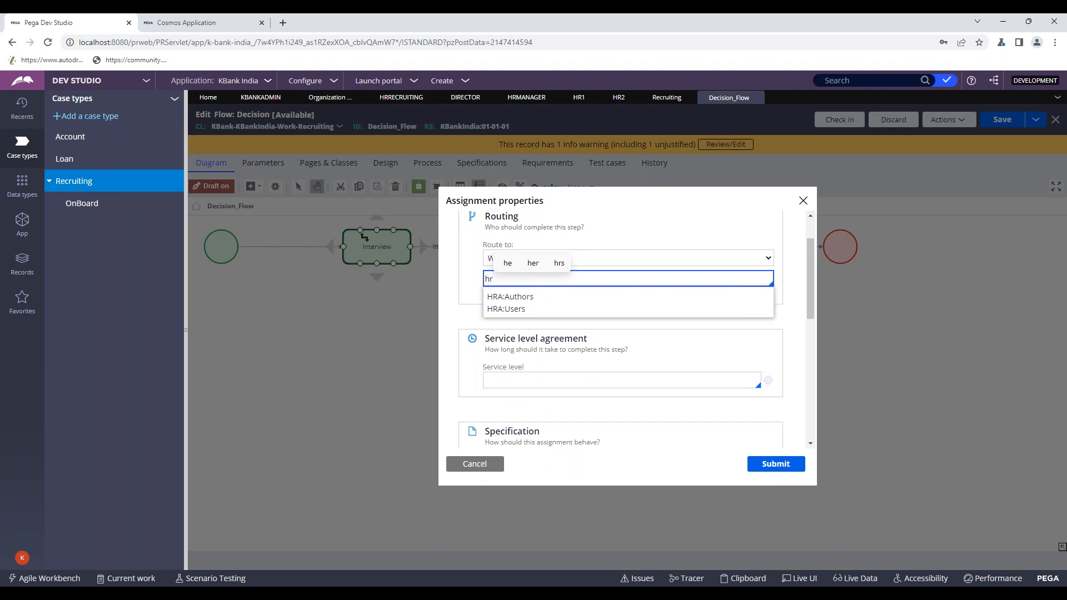
{"action": "left_click", "coordinate": [461, 293]}
{"action": "left_click", "coordinate": [535, 260]}
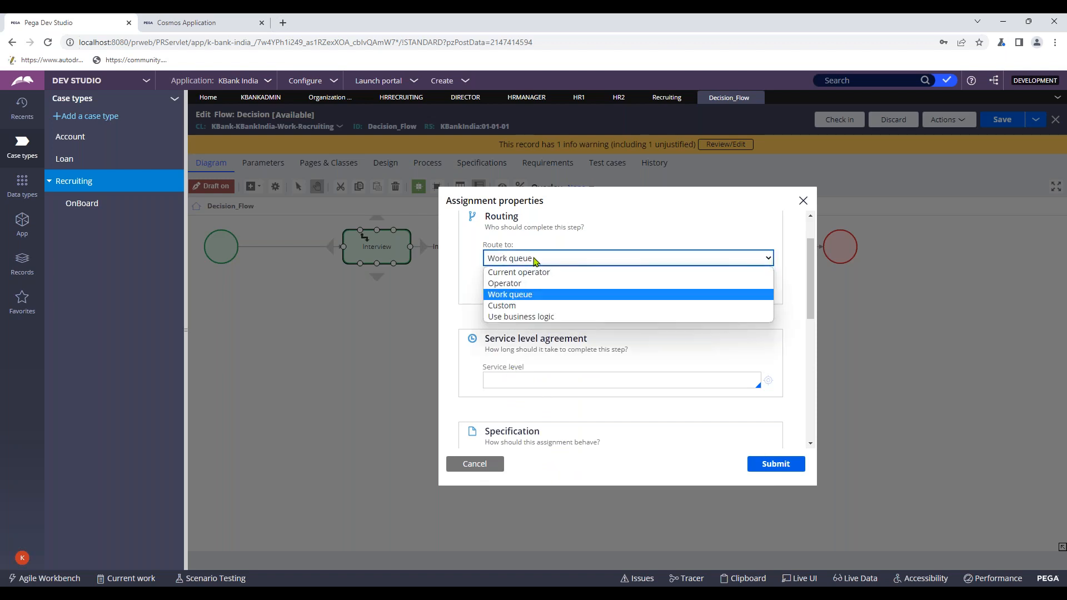
{"action": "left_click", "coordinate": [534, 260]}
{"action": "left_click", "coordinate": [512, 281]}
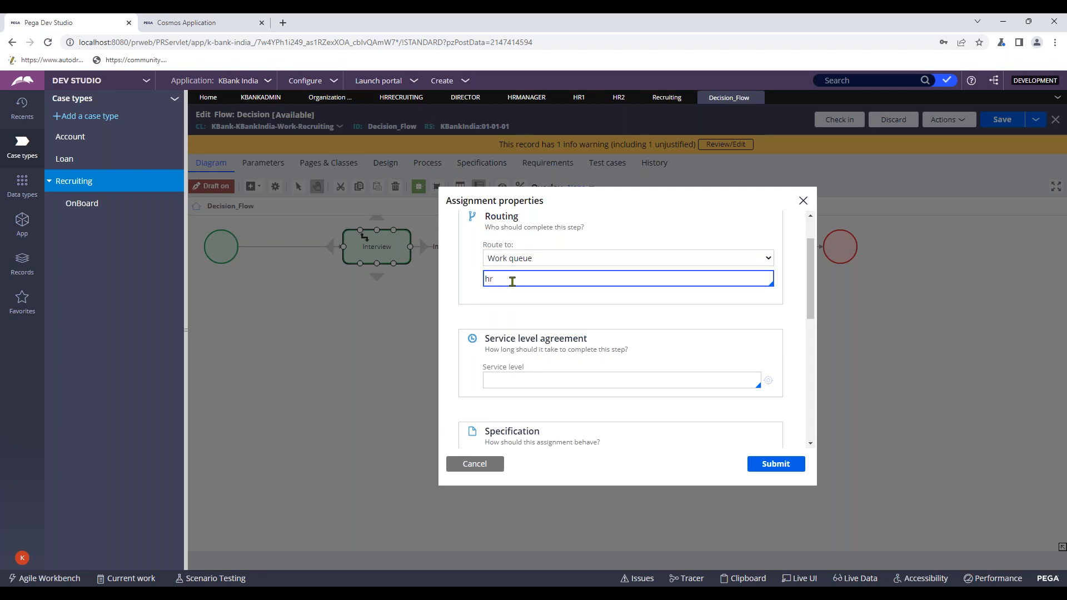
{"action": "key", "text": "BackSpace"}
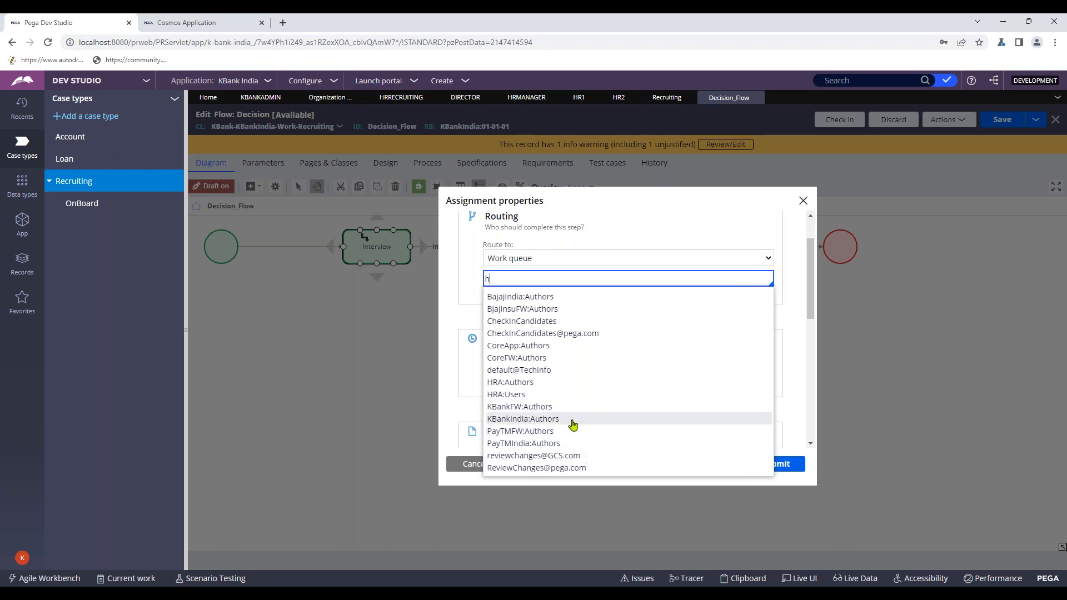
{"action": "type", "text": "rm"}
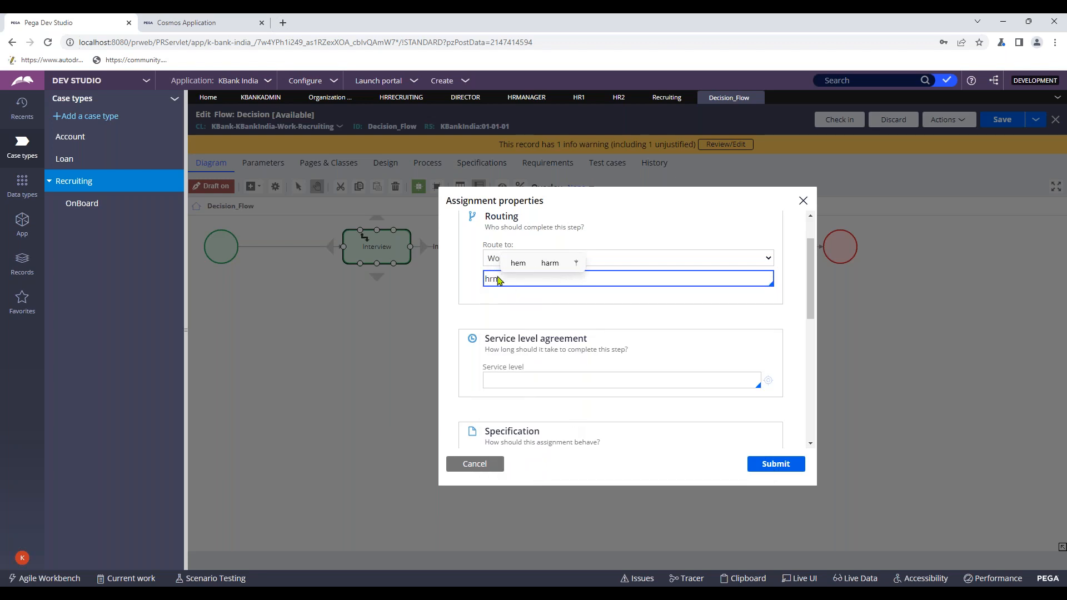
{"action": "key", "text": "BackSpace"}
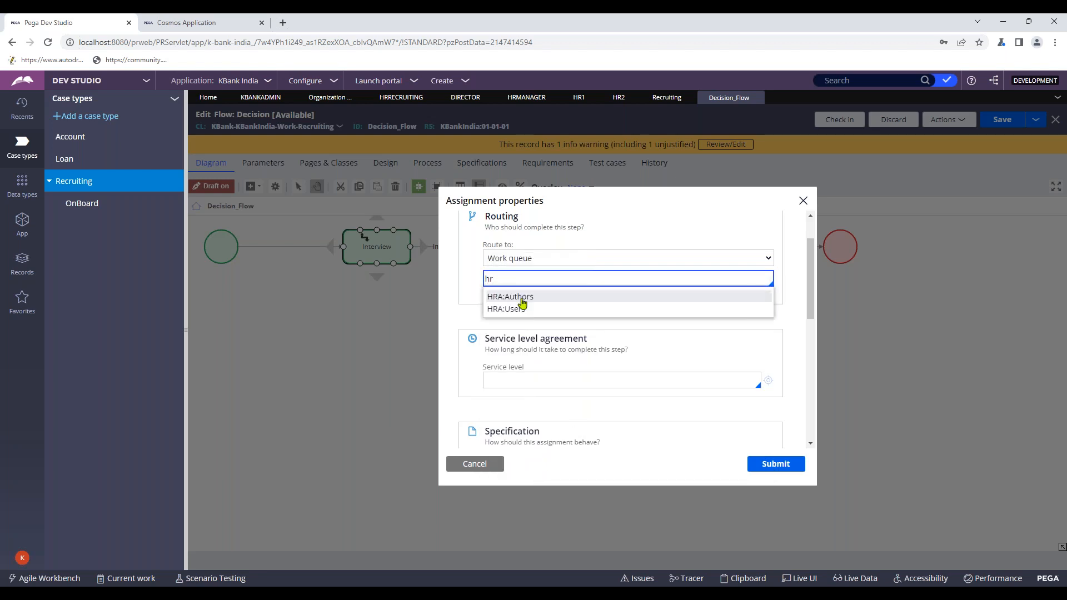
{"action": "left_click", "coordinate": [524, 307]}
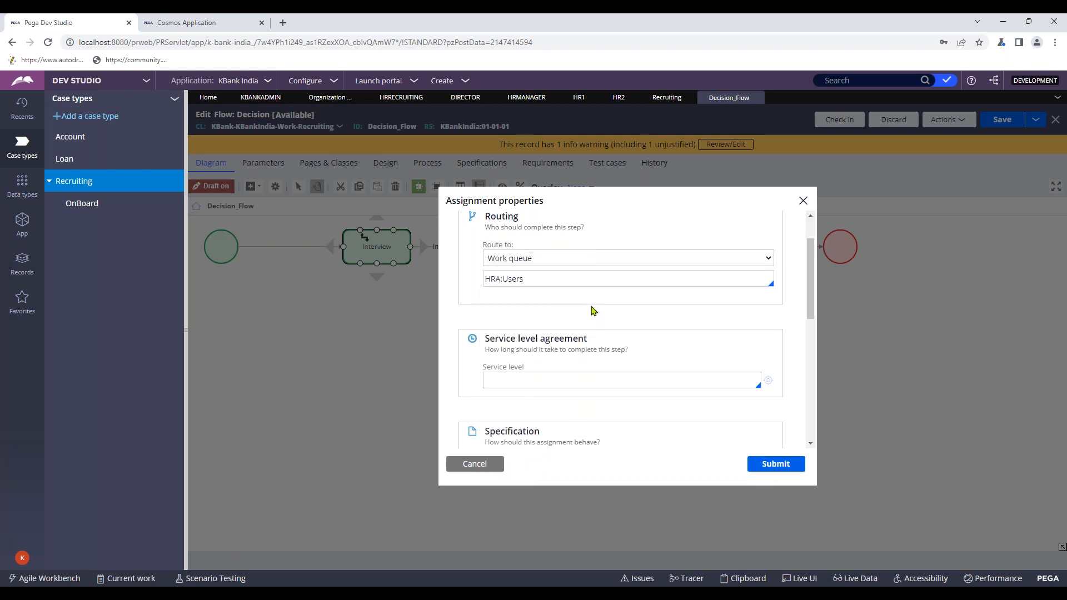
- Copy HRA:Users and search the application's rules for it
{"action": "left_click", "coordinate": [534, 277]}
{"action": "double_click", "coordinate": [534, 278]}
{"action": "key", "text": "ctrl+c"}
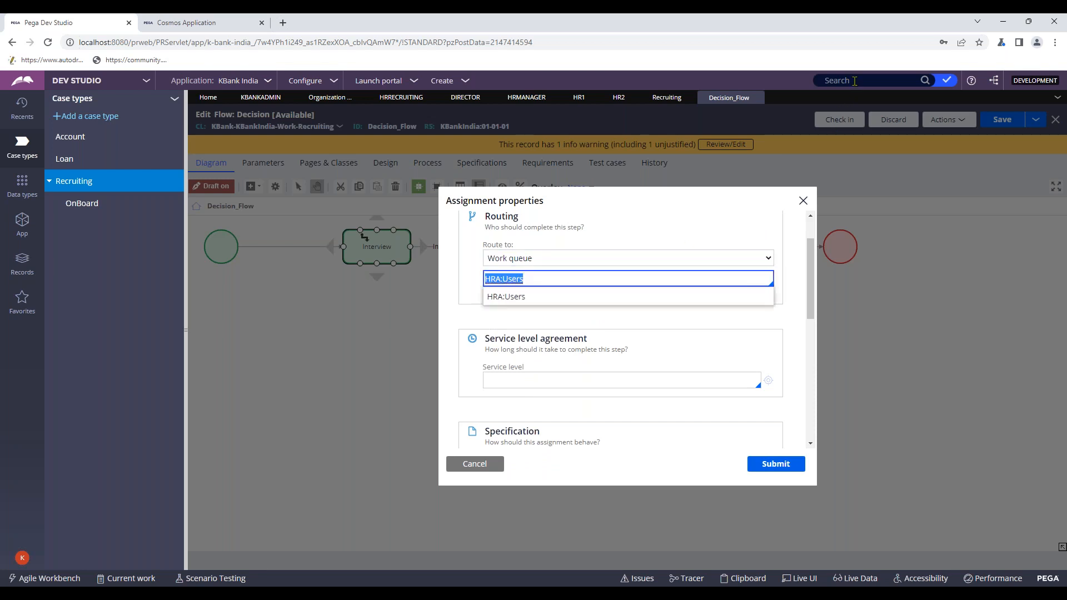
{"action": "left_click", "coordinate": [854, 80]}
{"action": "key", "text": "ctrl+v"}
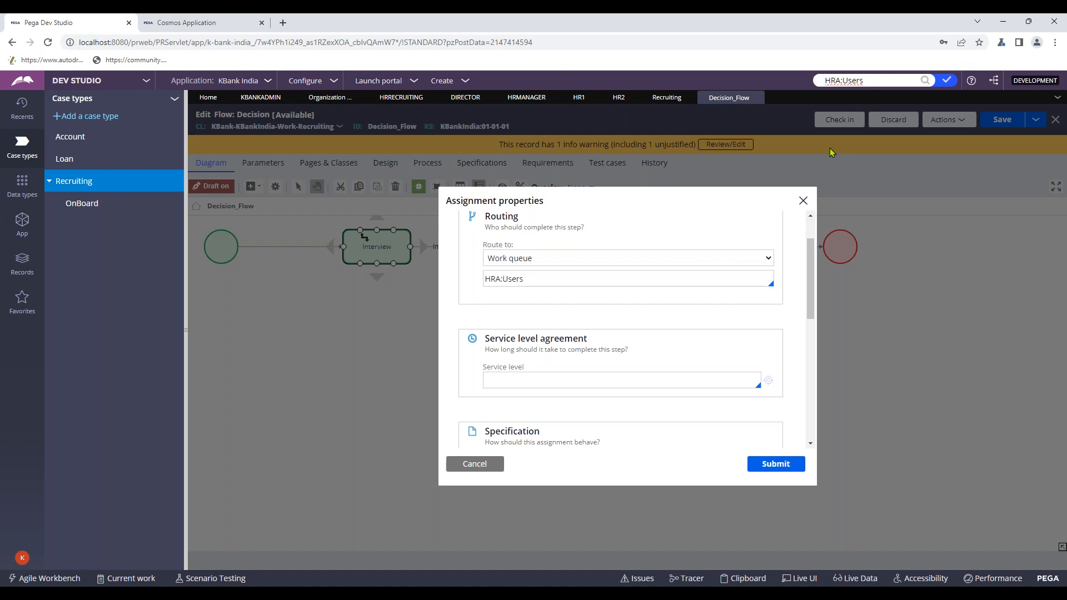
{"action": "key", "text": "Return"}
{"action": "left_click", "coordinate": [856, 158]}
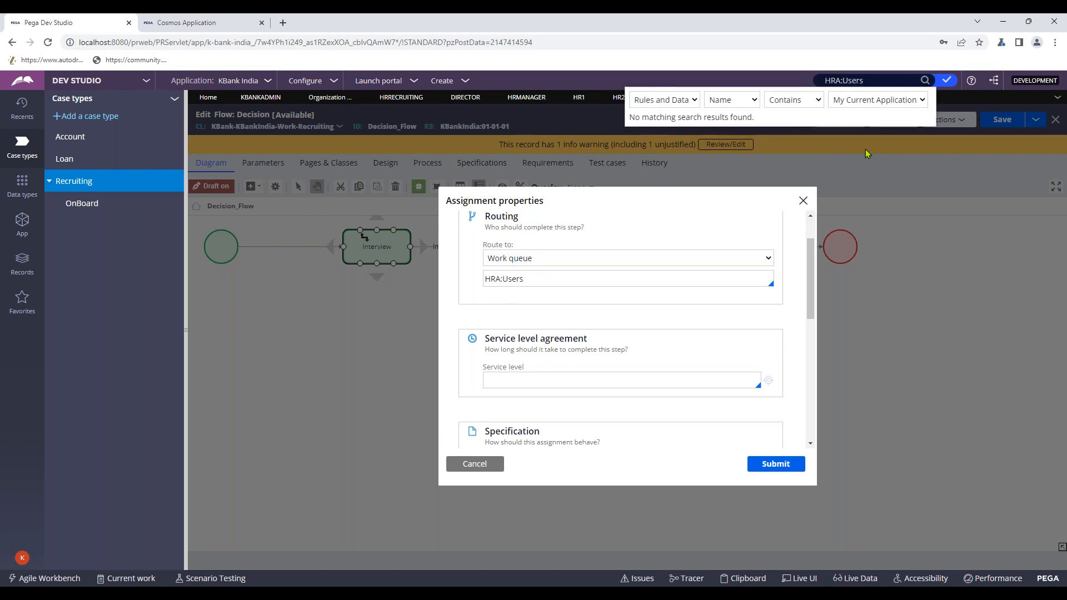
{"action": "left_click", "coordinate": [880, 81]}
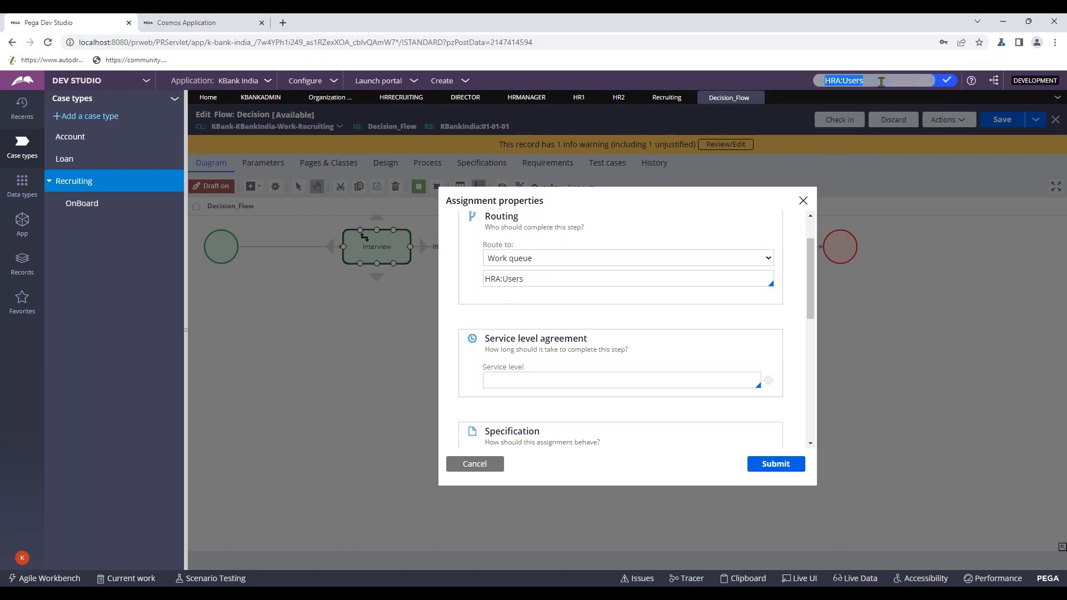
{"action": "left_click", "coordinate": [926, 80]}
{"action": "left_click", "coordinate": [545, 260]}
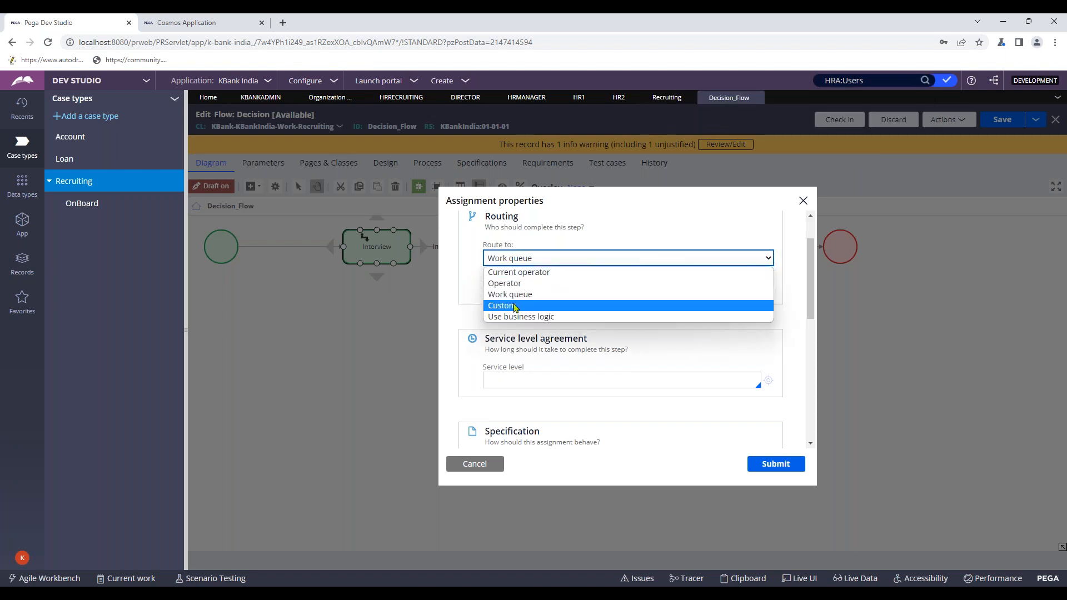
- Switch the assignment to custom routing and clear the ToWorkbasket router name
{"action": "left_click", "coordinate": [547, 305]}
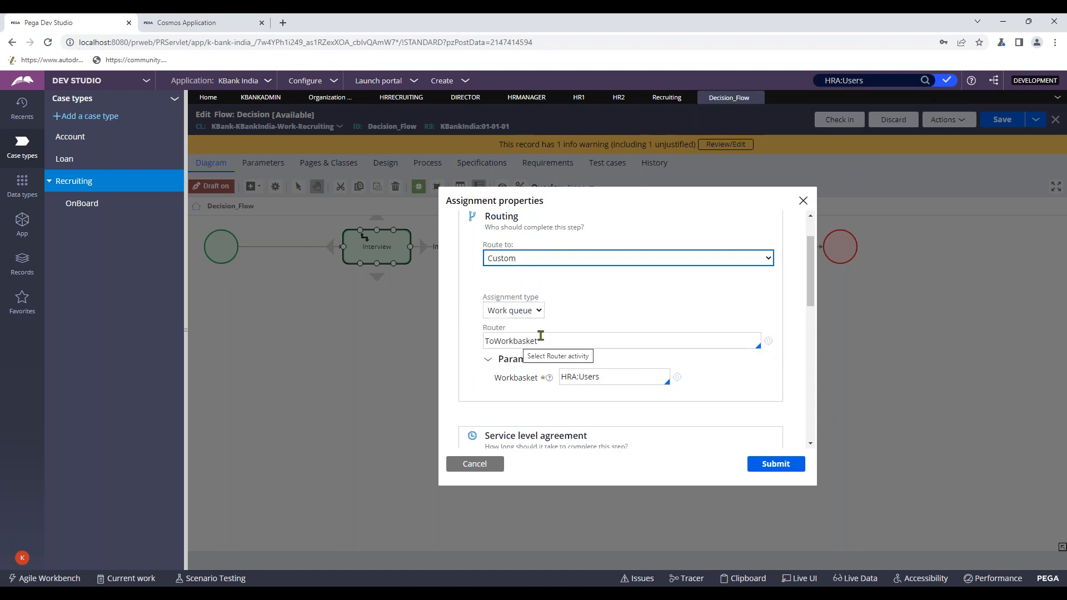
{"action": "left_click", "coordinate": [538, 308]}
{"action": "left_click", "coordinate": [611, 323]}
{"action": "left_click", "coordinate": [528, 316]}
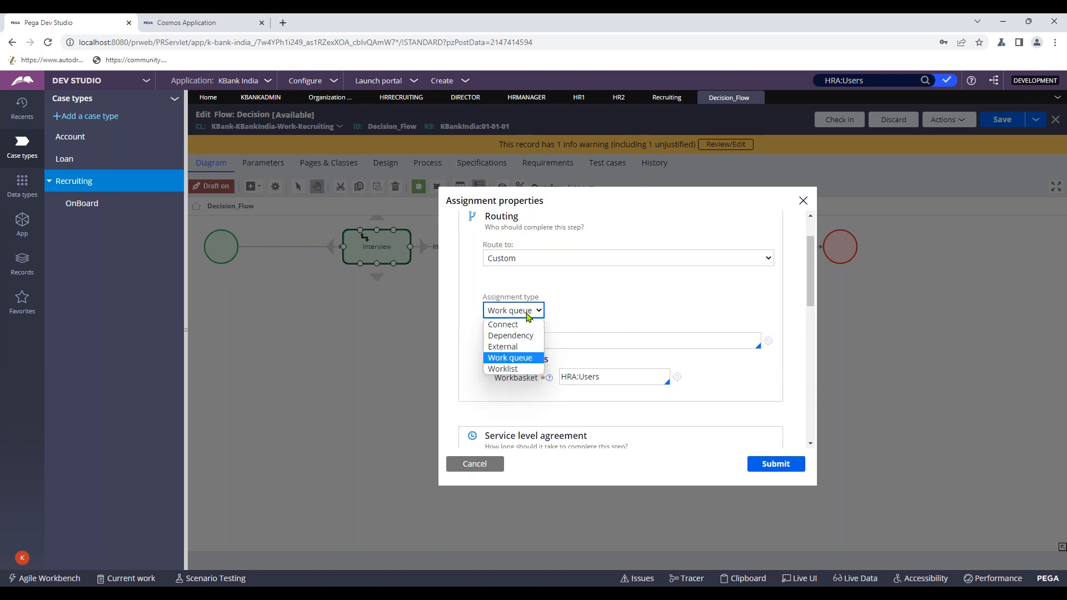
{"action": "left_click", "coordinate": [527, 317]}
{"action": "left_click", "coordinate": [514, 343]}
{"action": "left_click_drag", "start_coordinate": [572, 344], "coordinate": [439, 345]}
{"action": "key", "text": "BackSpace"}
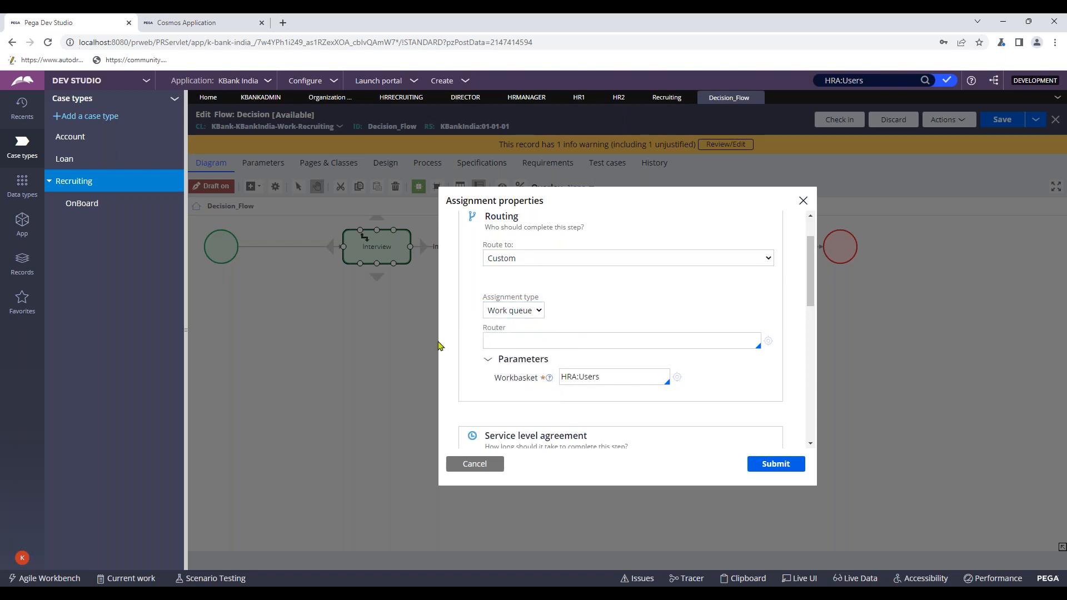
- Make ToCreateOperator the router and open that activity to view its two Property-Set steps
{"action": "scroll", "coordinate": [550, 261], "scroll_direction": "down", "scroll_amount": 5}
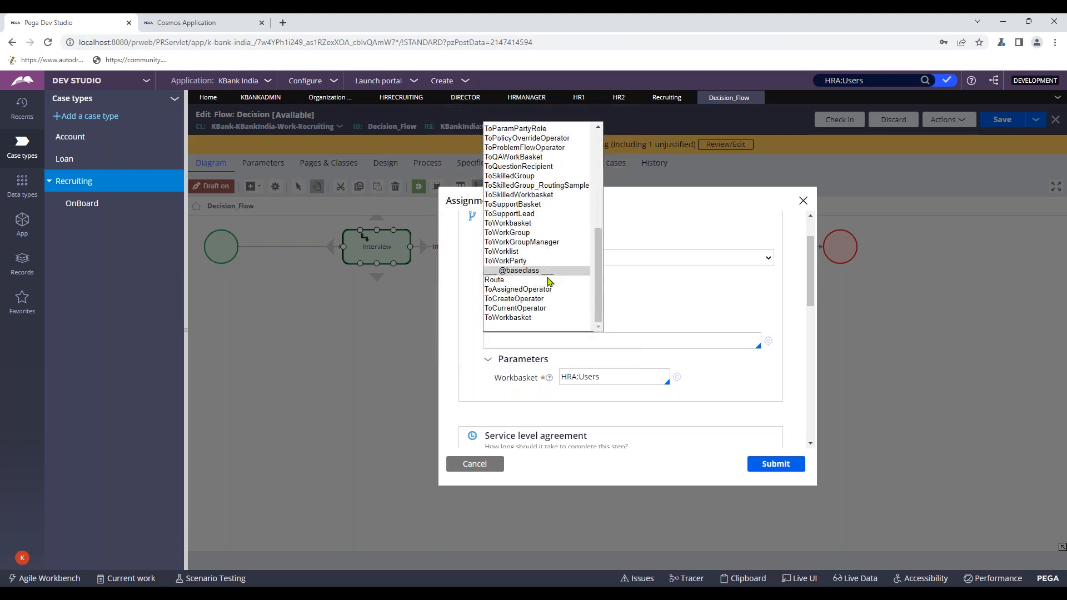
{"action": "scroll", "coordinate": [548, 281], "scroll_direction": "up", "scroll_amount": 6}
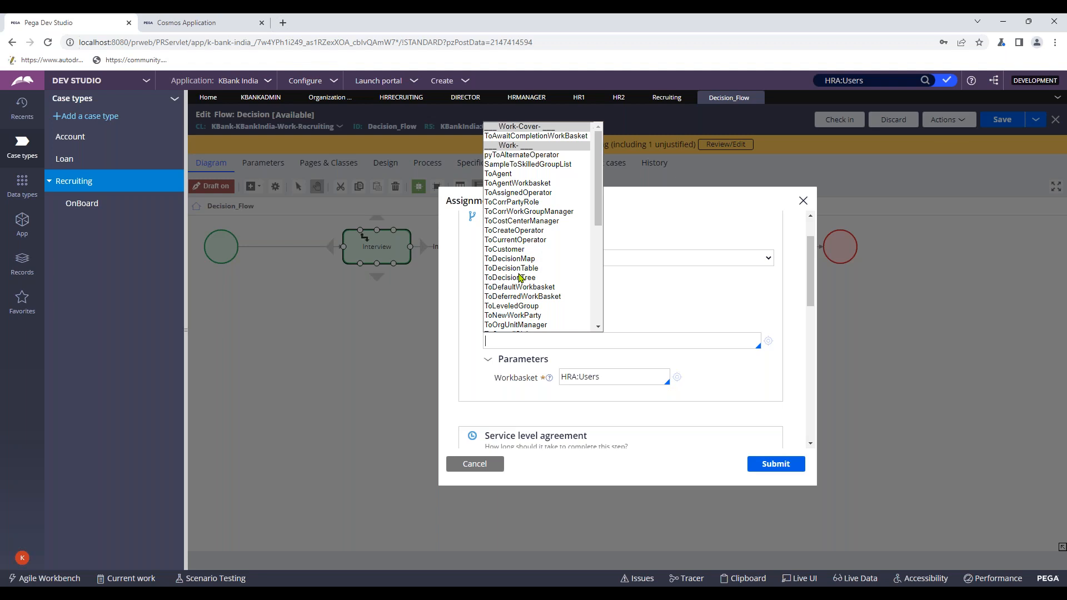
{"action": "scroll", "coordinate": [519, 307], "scroll_direction": "down", "scroll_amount": 8}
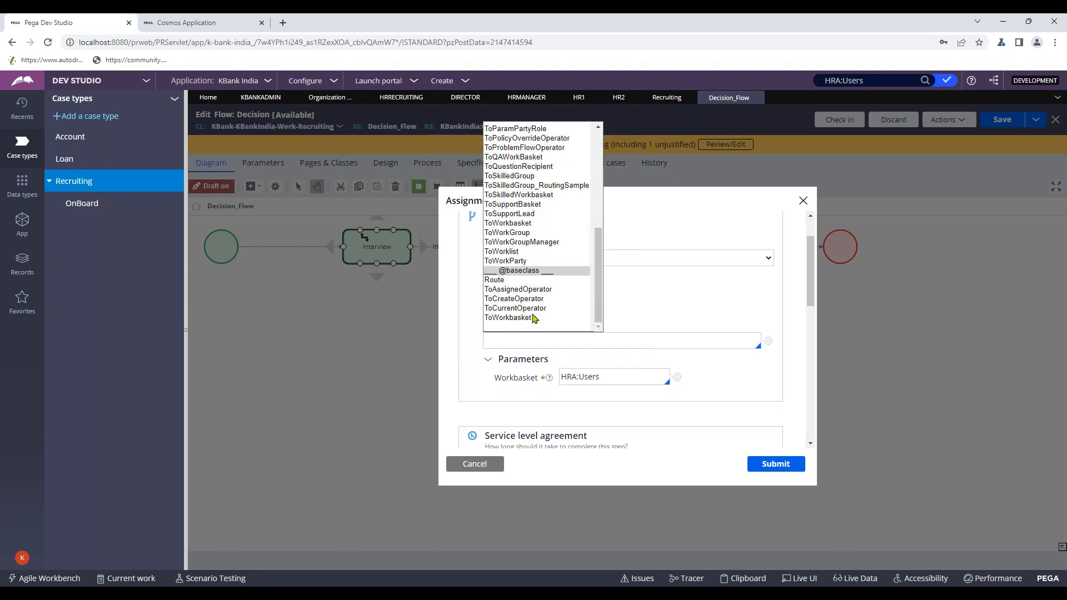
{"action": "scroll", "coordinate": [570, 315], "scroll_direction": "up", "scroll_amount": 4}
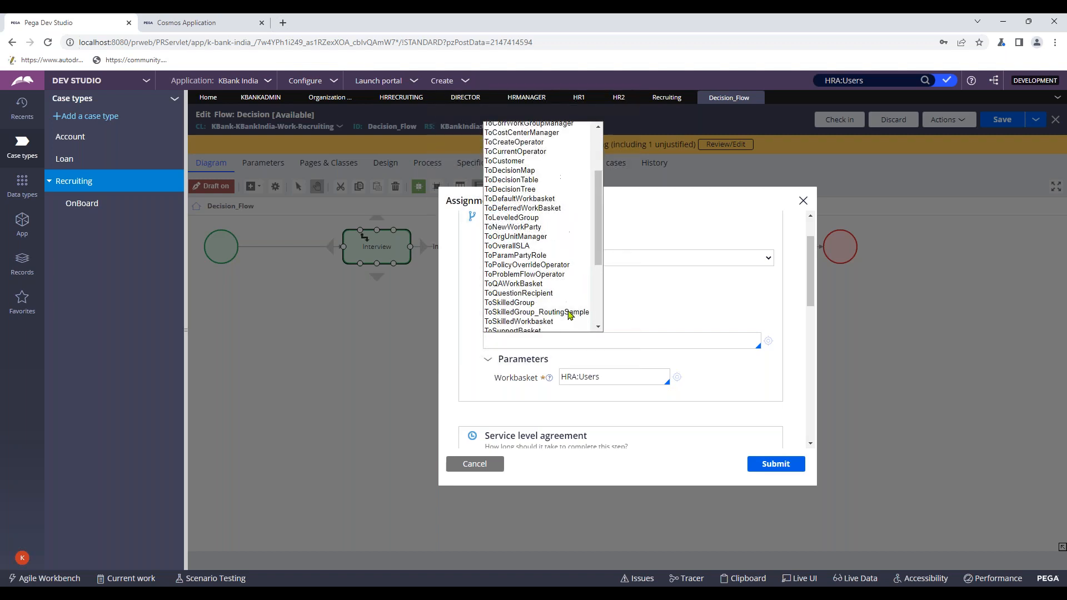
{"action": "scroll", "coordinate": [569, 315], "scroll_direction": "up", "scroll_amount": 3}
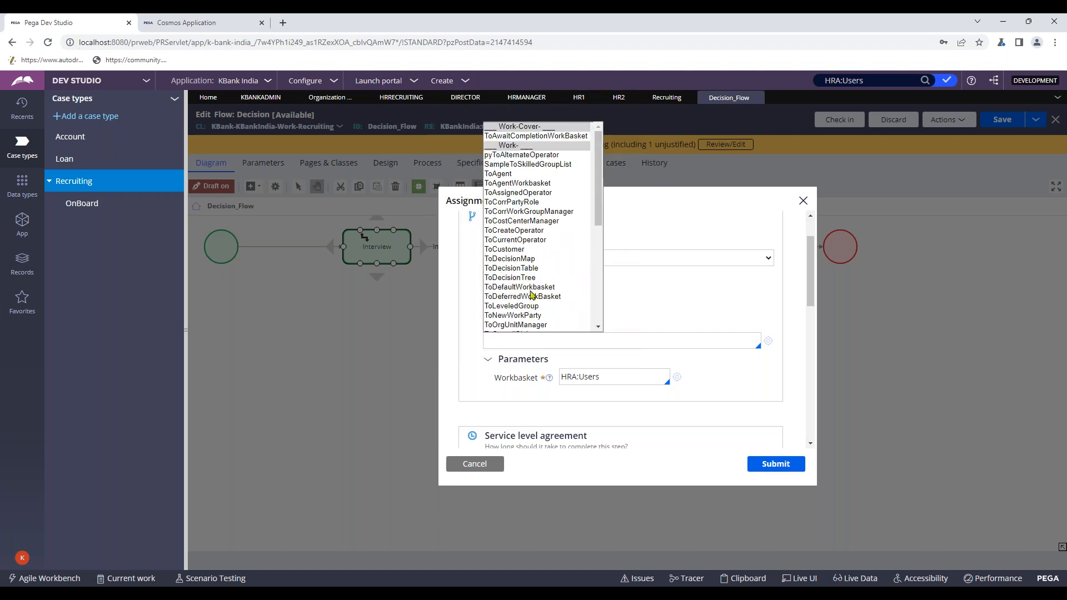
{"action": "left_click", "coordinate": [532, 230]}
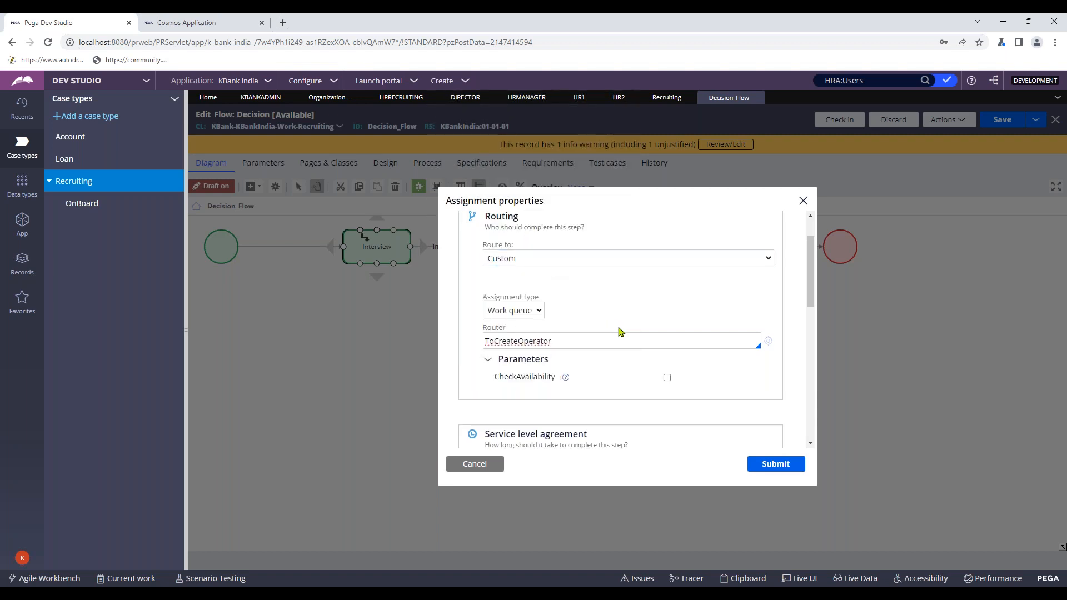
{"action": "left_click_drag", "start_coordinate": [558, 342], "coordinate": [465, 354]}
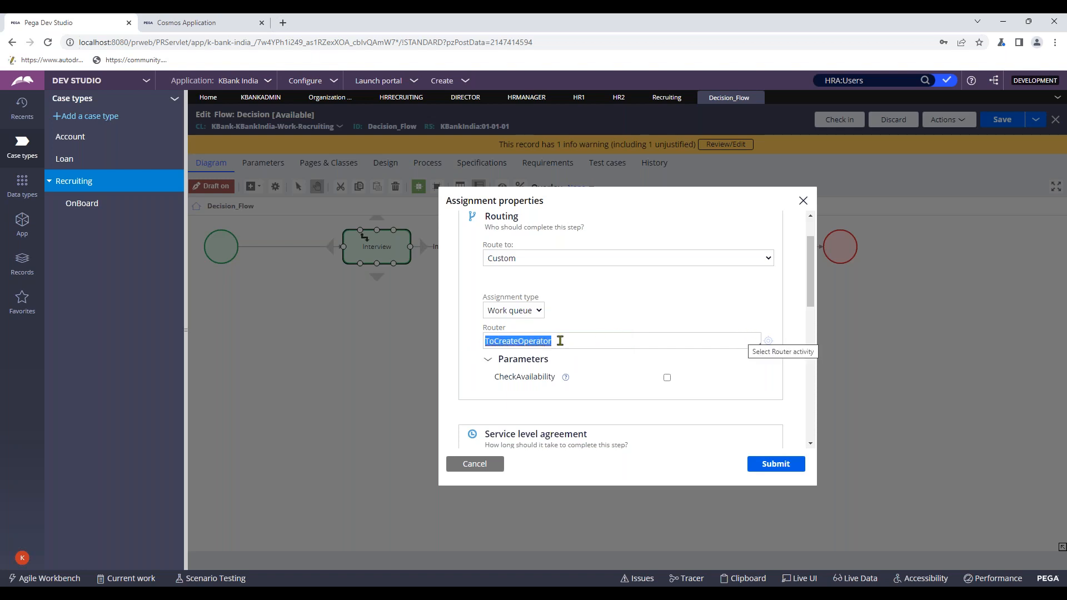
{"action": "left_click", "coordinate": [767, 341]}
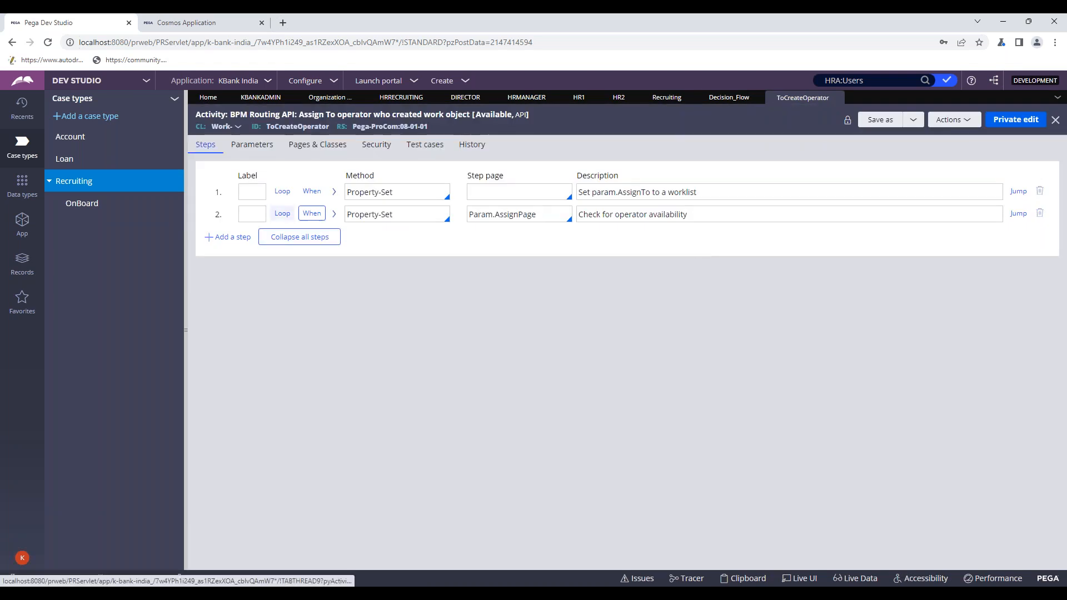
- Review the ToCreateOperator activity's Security and Steps tabs
{"action": "left_click", "coordinate": [375, 144]}
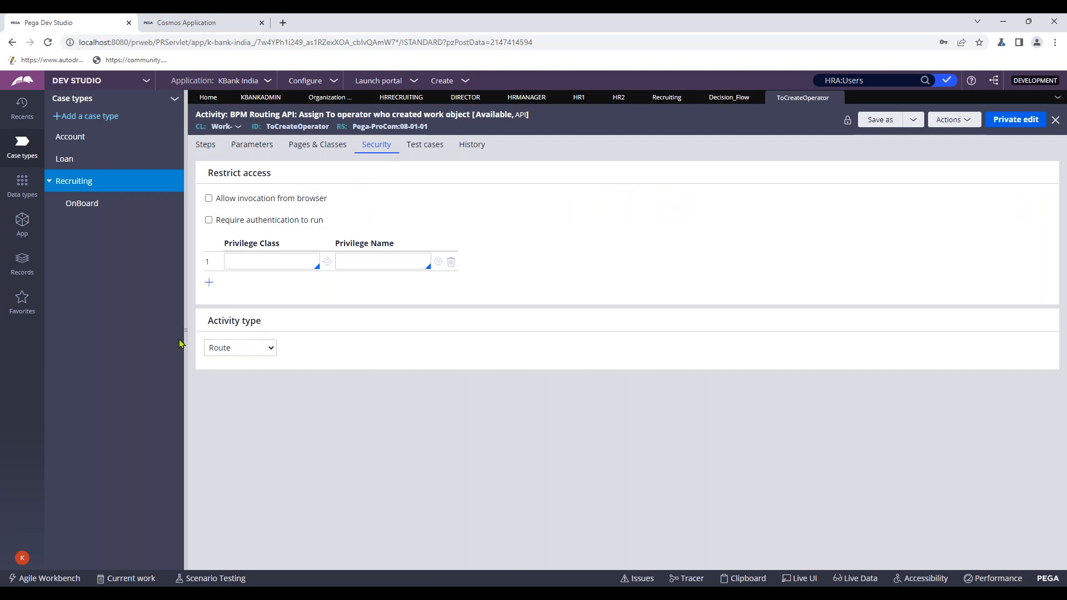
{"action": "left_click", "coordinate": [729, 98]}
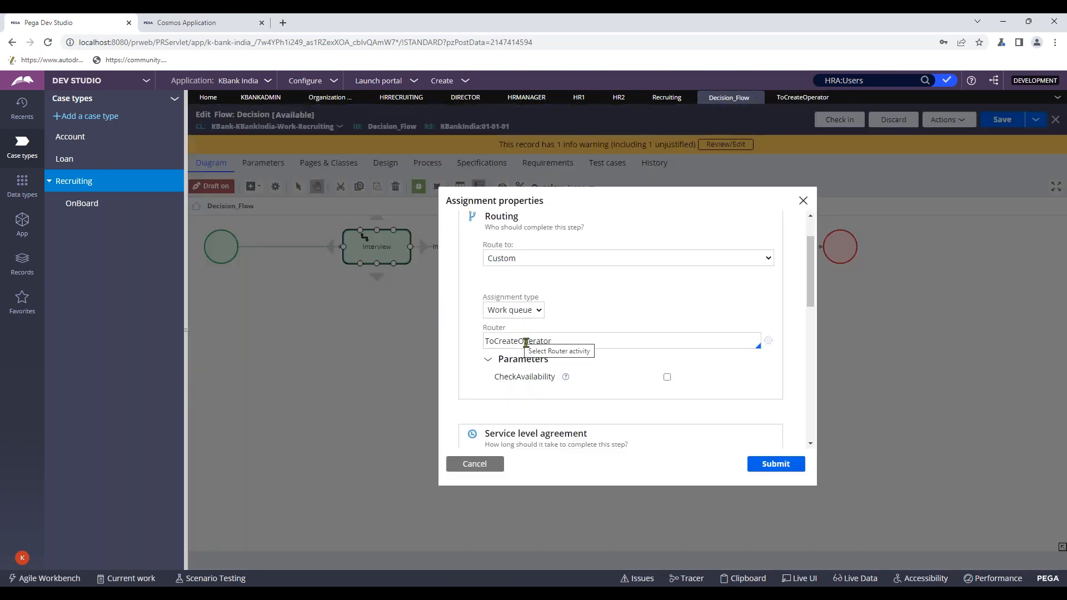
{"action": "left_click", "coordinate": [811, 98]}
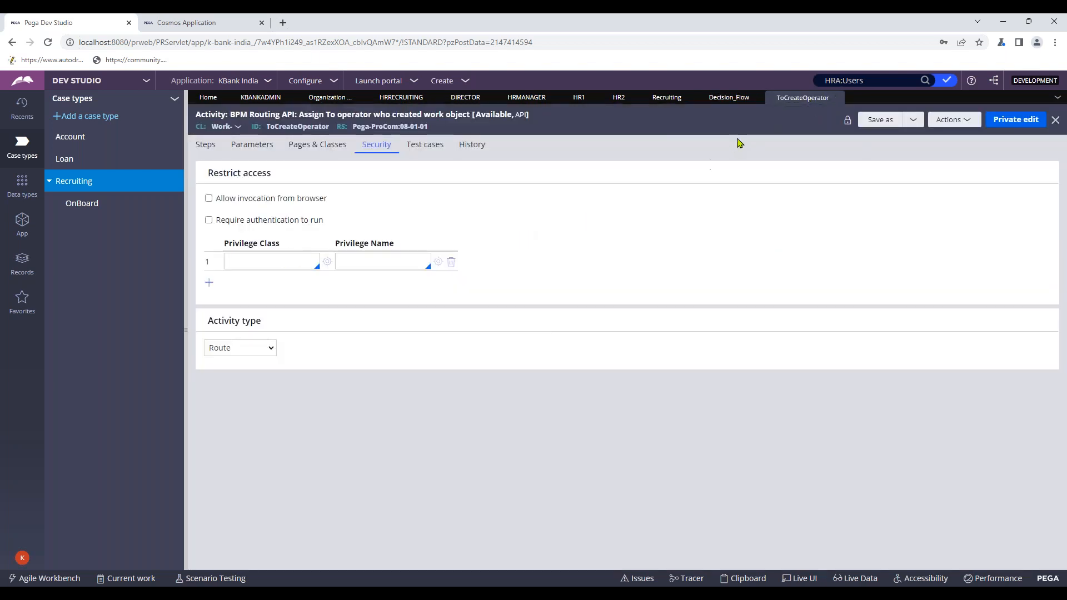
{"action": "left_click", "coordinate": [210, 154]}
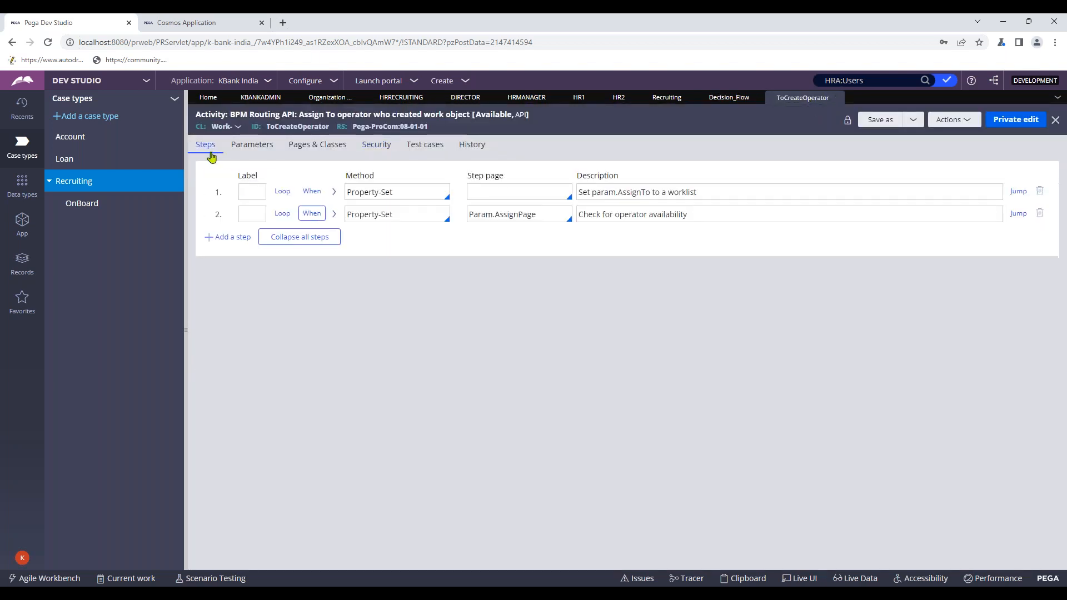
- Return to Decision_Flow and look through the Interview assignment's properties
{"action": "left_click", "coordinate": [728, 98]}
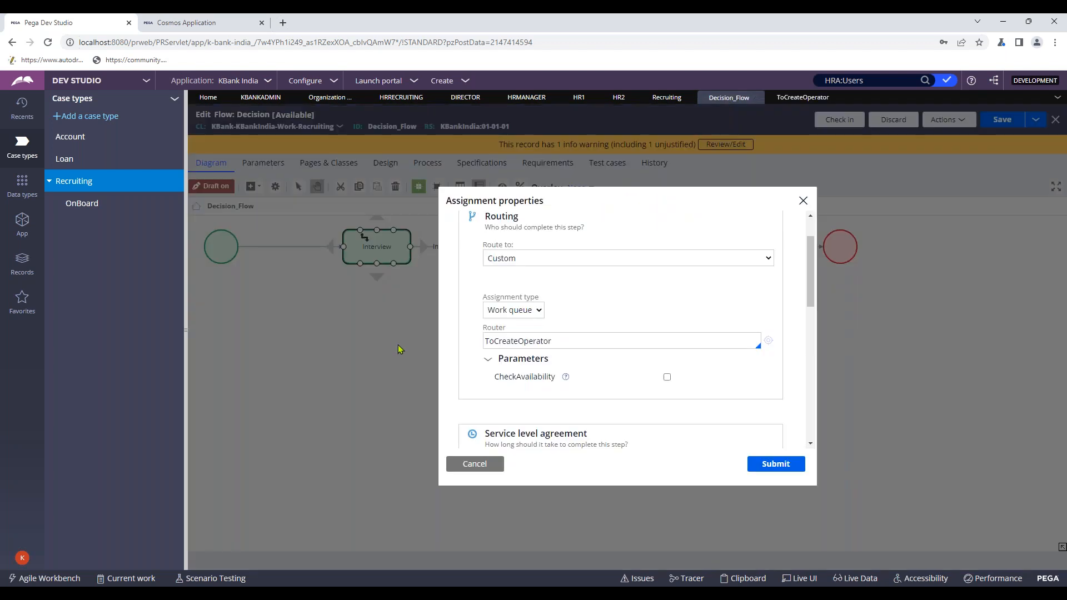
{"action": "scroll", "coordinate": [538, 339], "scroll_direction": "up", "scroll_amount": 1}
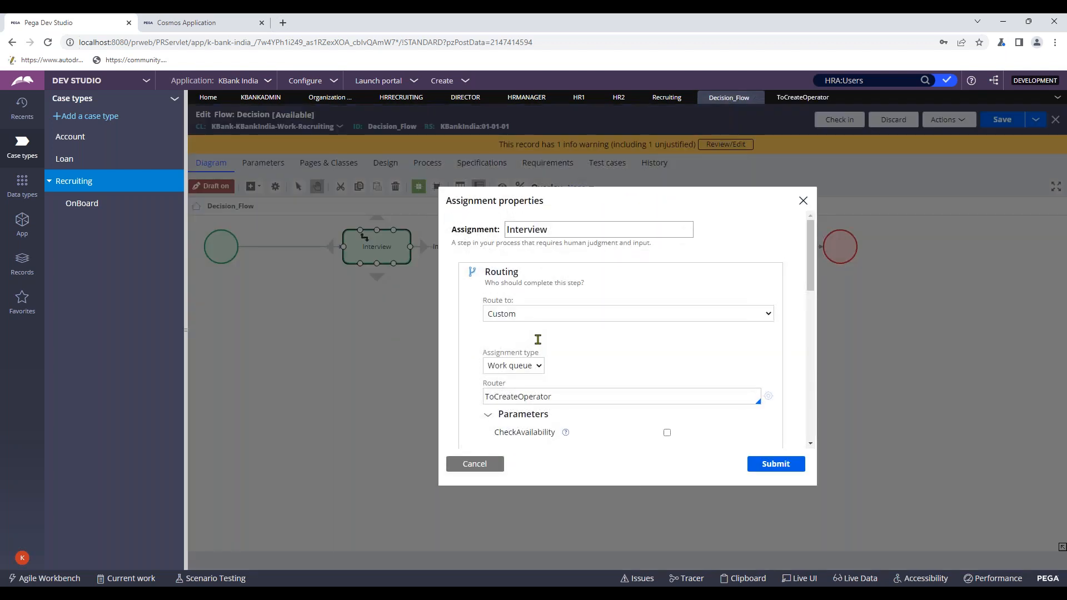
{"action": "scroll", "coordinate": [537, 339], "scroll_direction": "down", "scroll_amount": 2}
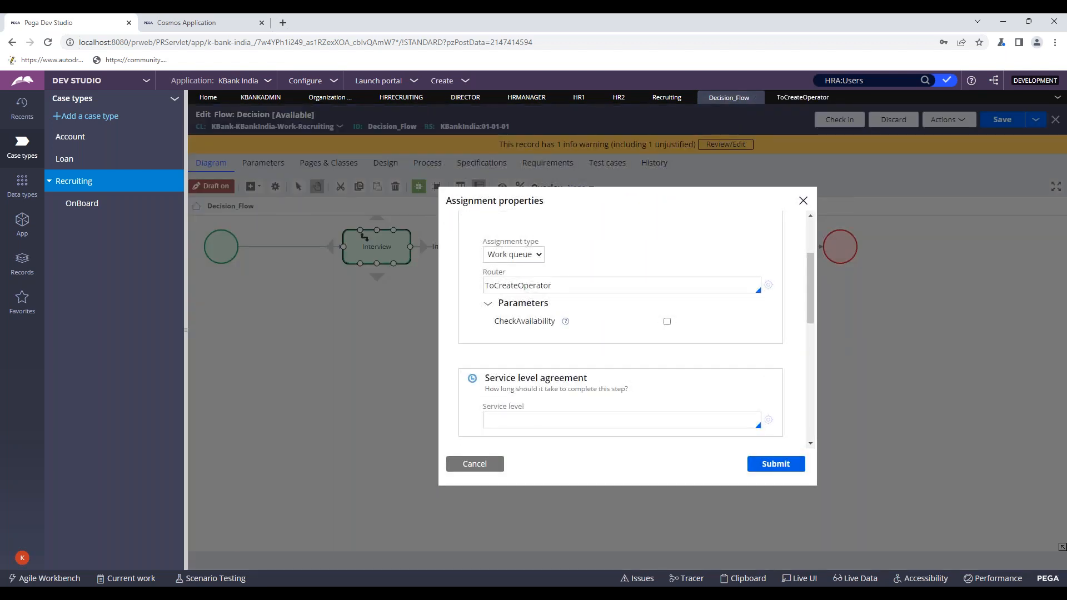
{"action": "scroll", "coordinate": [538, 344], "scroll_direction": "down", "scroll_amount": 5}
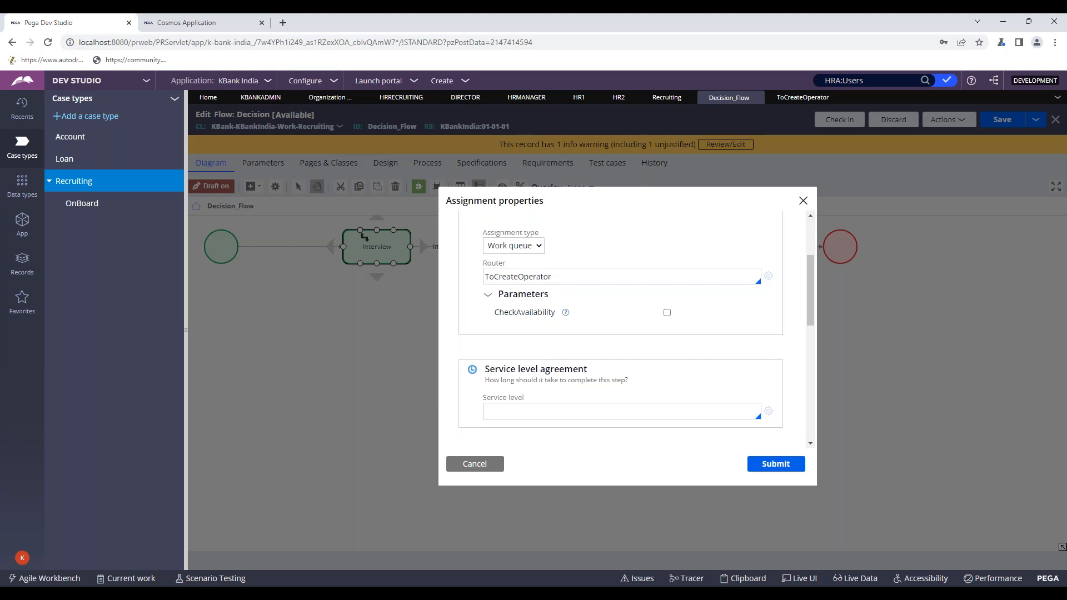
{"action": "scroll", "coordinate": [535, 351], "scroll_direction": "up", "scroll_amount": 7}
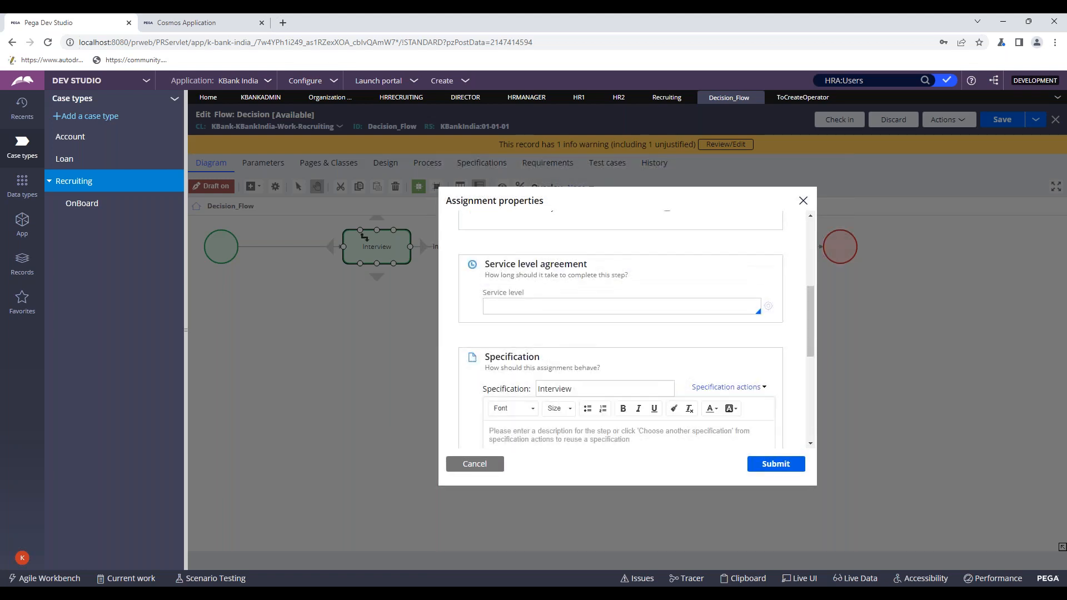
- Route the Interview assignment to operator HR1 by user name
{"action": "left_click", "coordinate": [500, 314]}
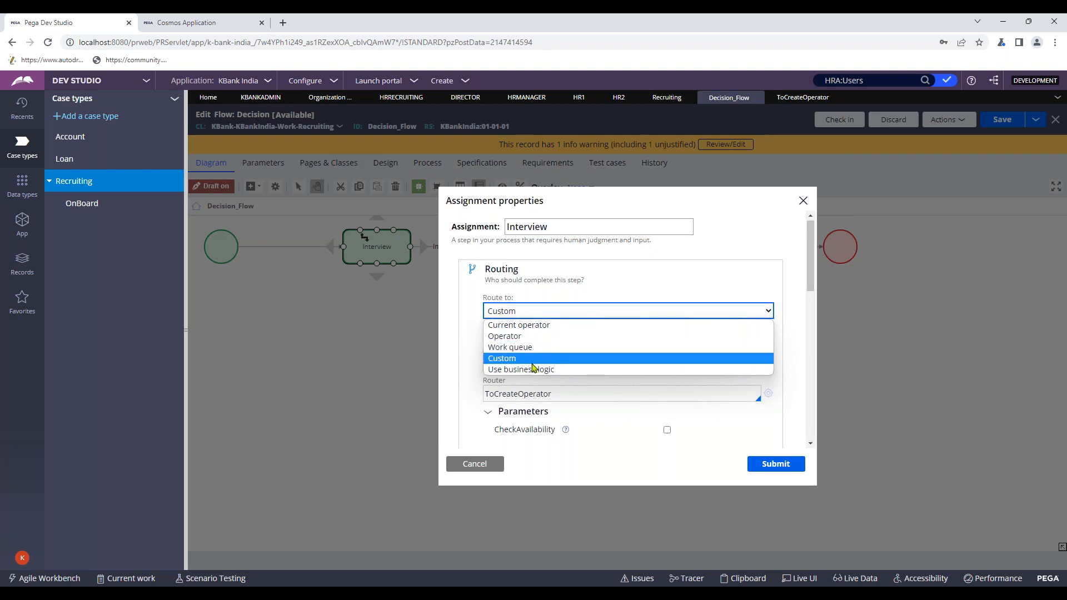
{"action": "left_click", "coordinate": [534, 336]}
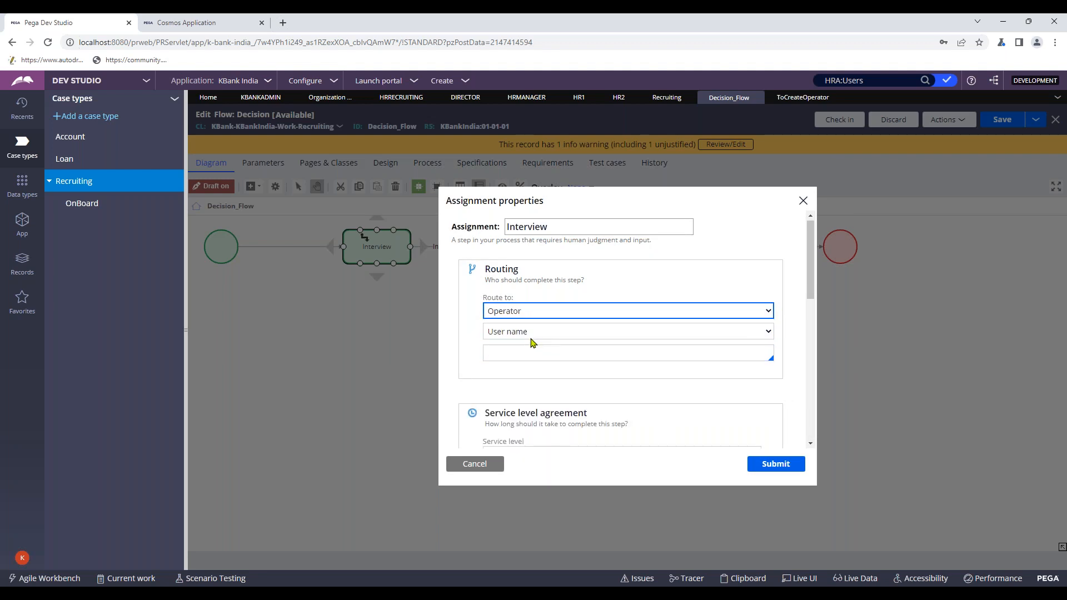
{"action": "left_click", "coordinate": [533, 337]}
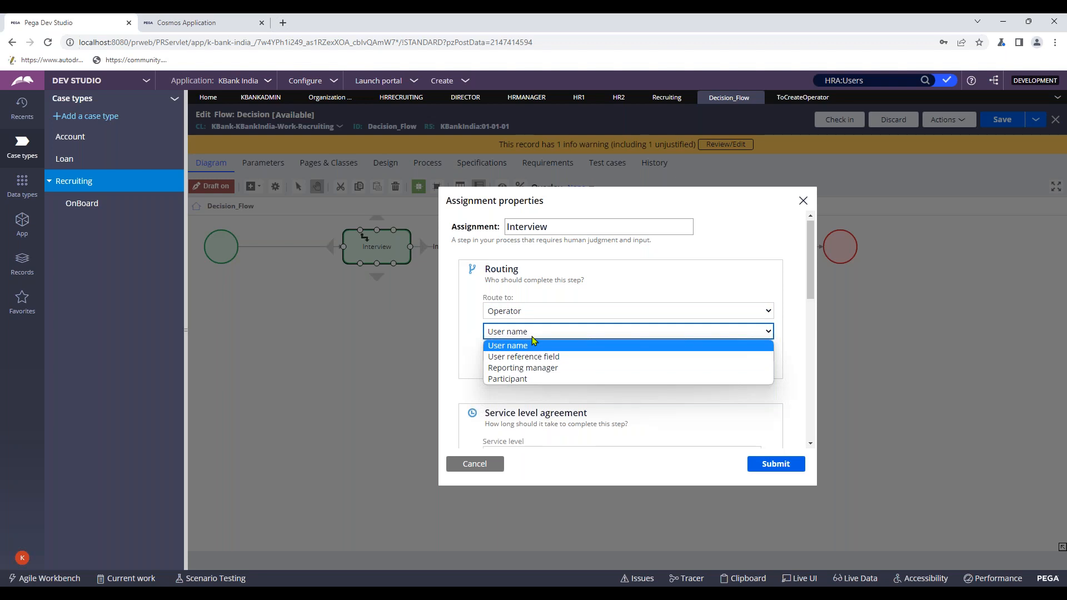
{"action": "left_click", "coordinate": [532, 345]}
{"action": "left_click", "coordinate": [520, 352]}
{"action": "type", "text": "hr"}
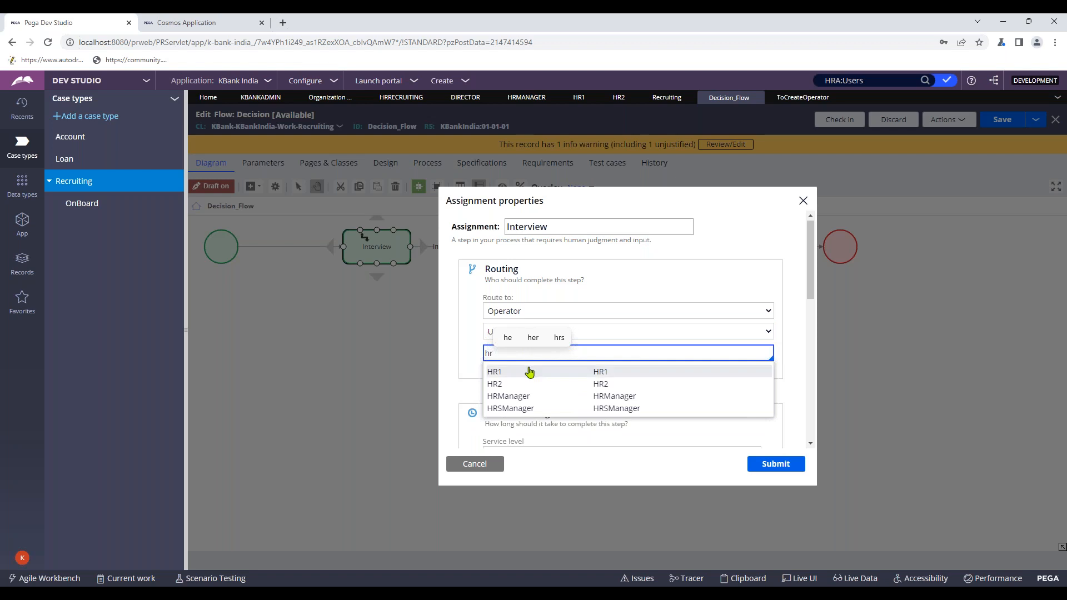
{"action": "left_click", "coordinate": [544, 369]}
{"action": "left_click", "coordinate": [776, 464]}
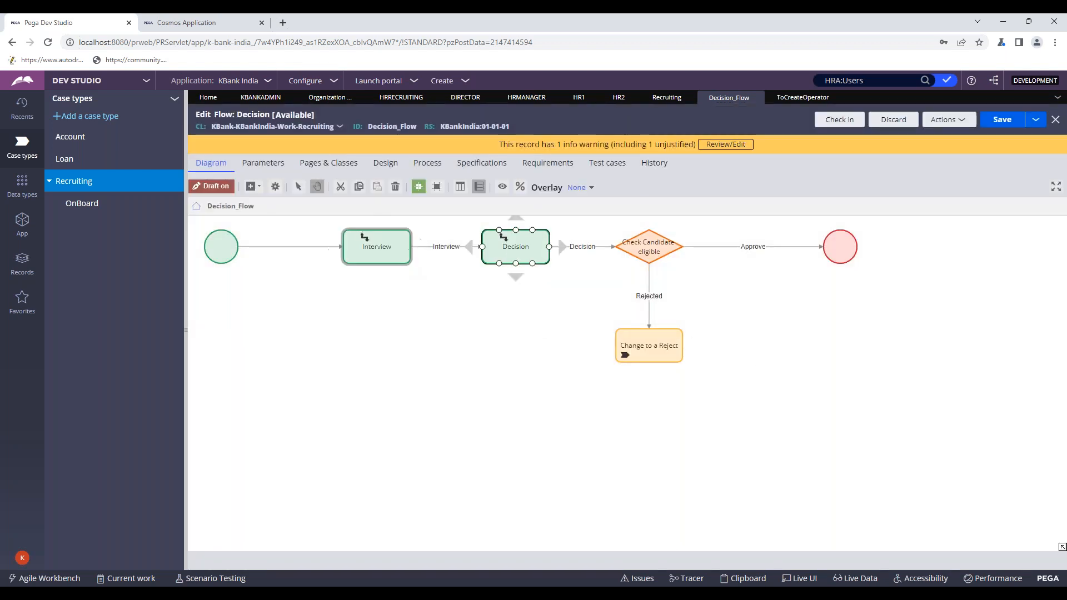
- Route the Decision assignment to operator HR2 and save the flow
{"action": "double_click", "coordinate": [513, 251]}
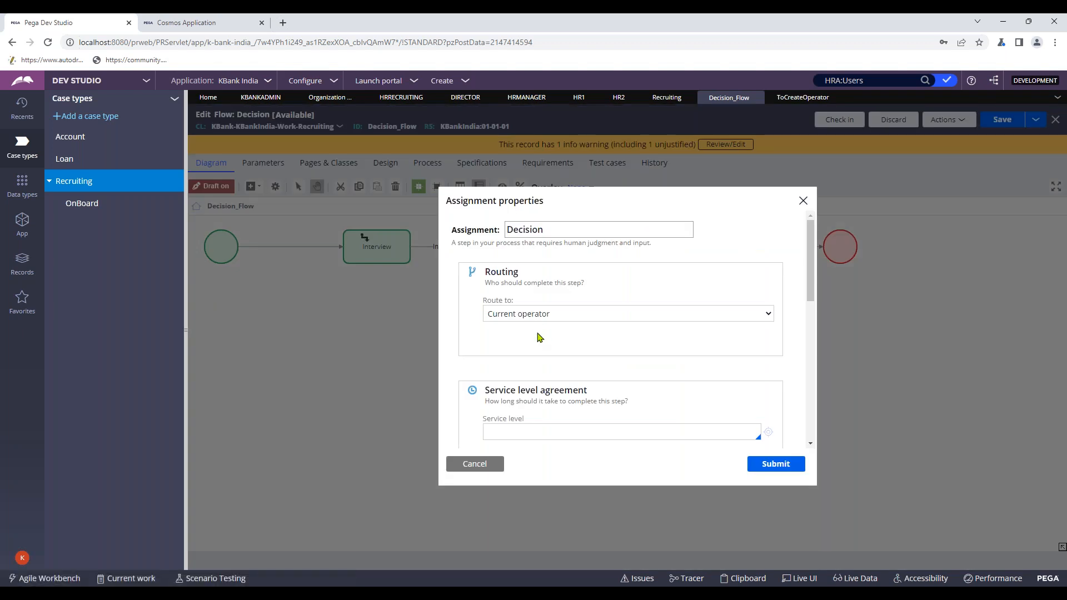
{"action": "left_click", "coordinate": [537, 314]}
{"action": "left_click", "coordinate": [530, 338]}
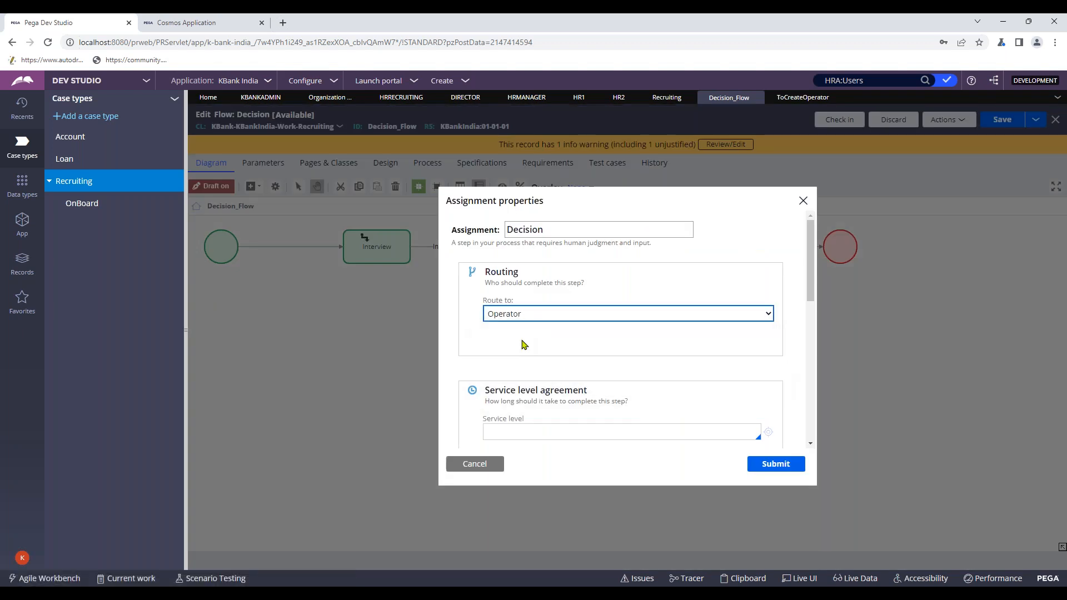
{"action": "left_click", "coordinate": [526, 355]}
{"action": "type", "text": "hr2"}
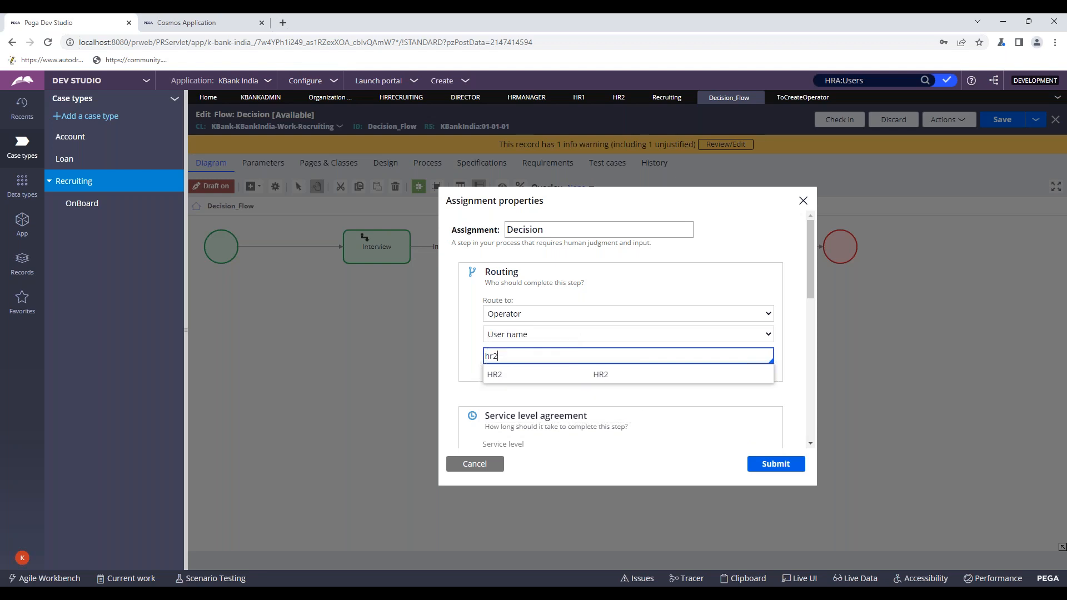
{"action": "left_click", "coordinate": [533, 374]}
{"action": "left_click", "coordinate": [772, 463]}
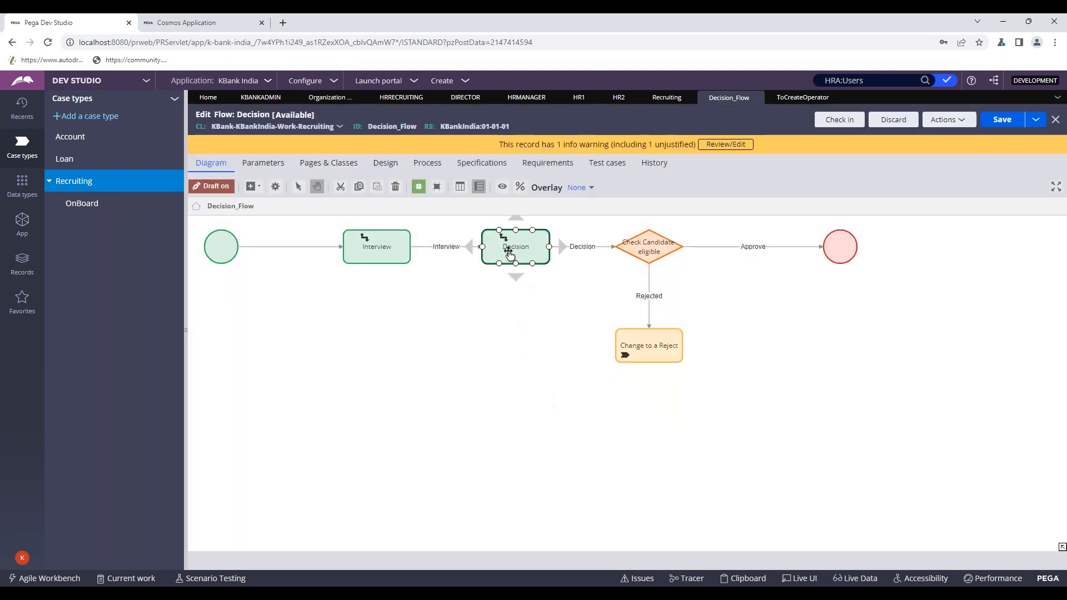
{"action": "left_click", "coordinate": [1002, 120]}
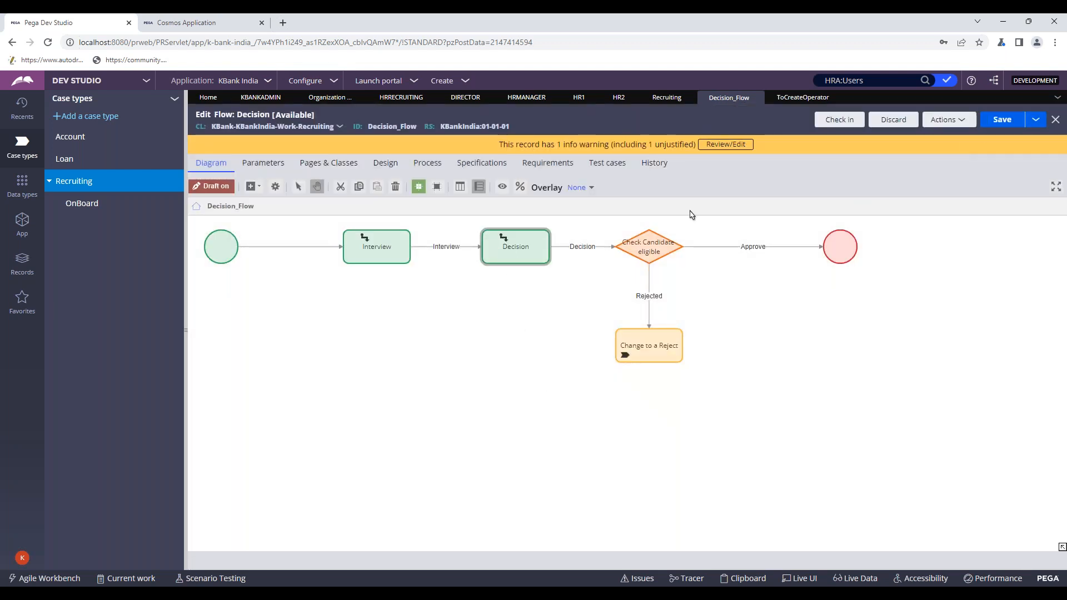
- Save and check in Decision_Flow with comment 'wip', then list the still checked-out records
{"action": "left_click", "coordinate": [1001, 120]}
{"action": "left_click", "coordinate": [836, 122]}
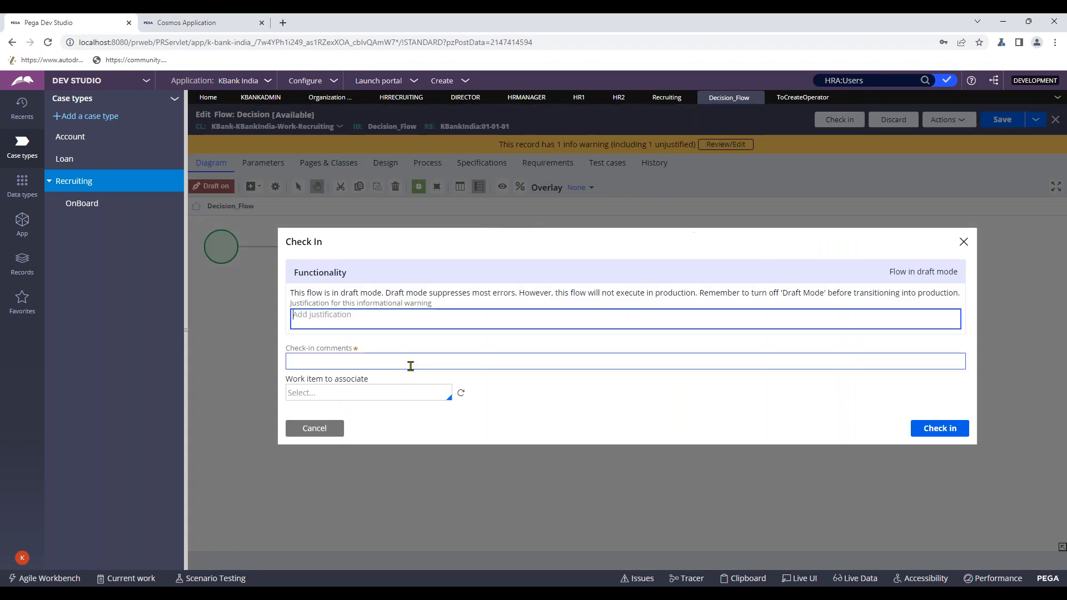
{"action": "left_click", "coordinate": [411, 365]}
{"action": "type", "text": "wip"}
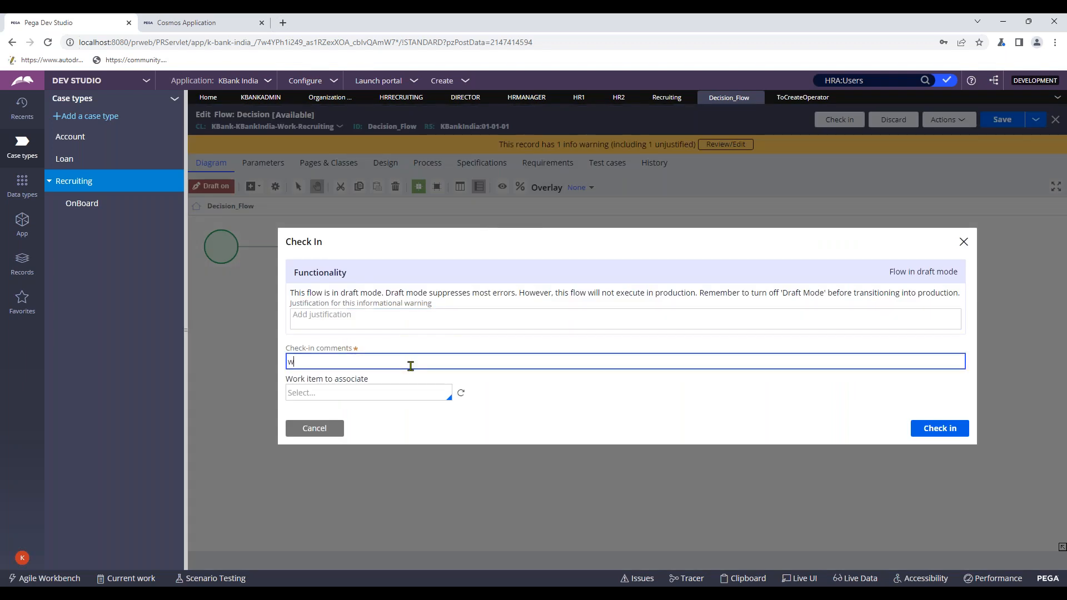
{"action": "left_click", "coordinate": [934, 427]}
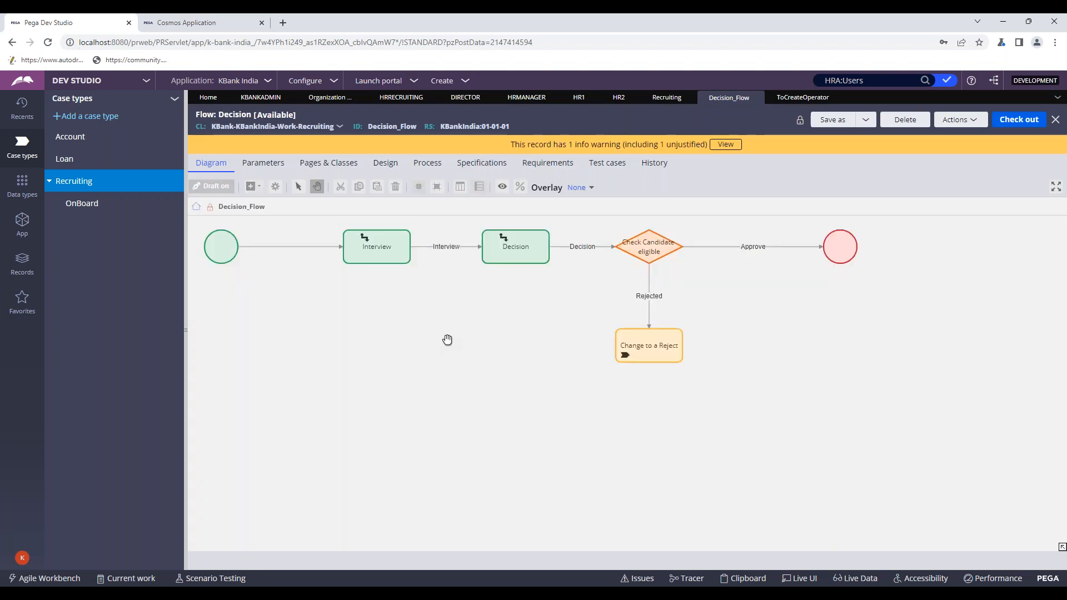
{"action": "left_click_drag", "start_coordinate": [445, 340], "coordinate": [493, 381]}
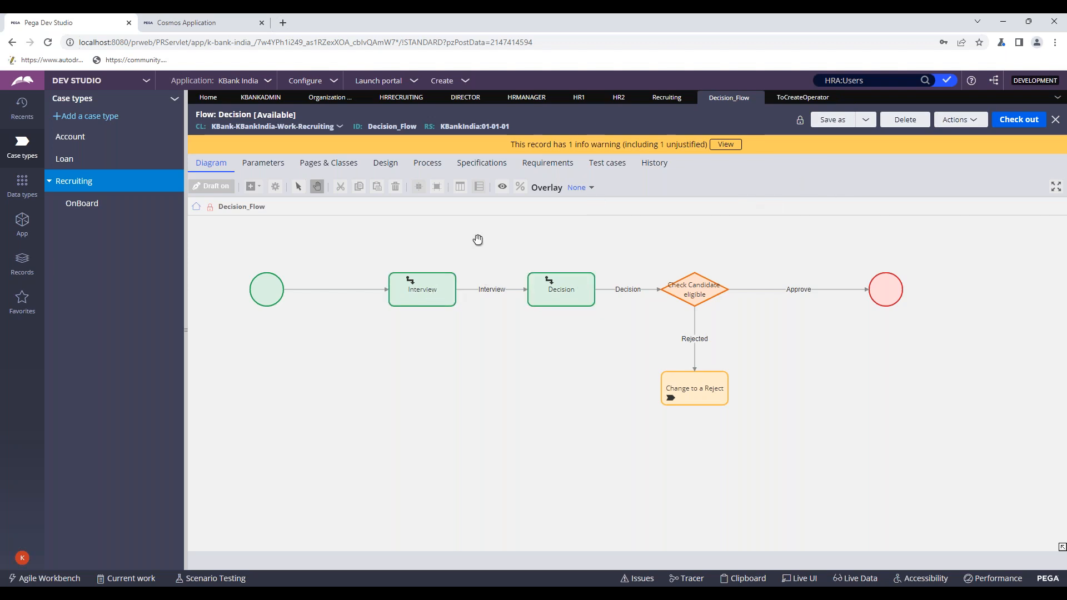
{"action": "left_click", "coordinate": [951, 80]}
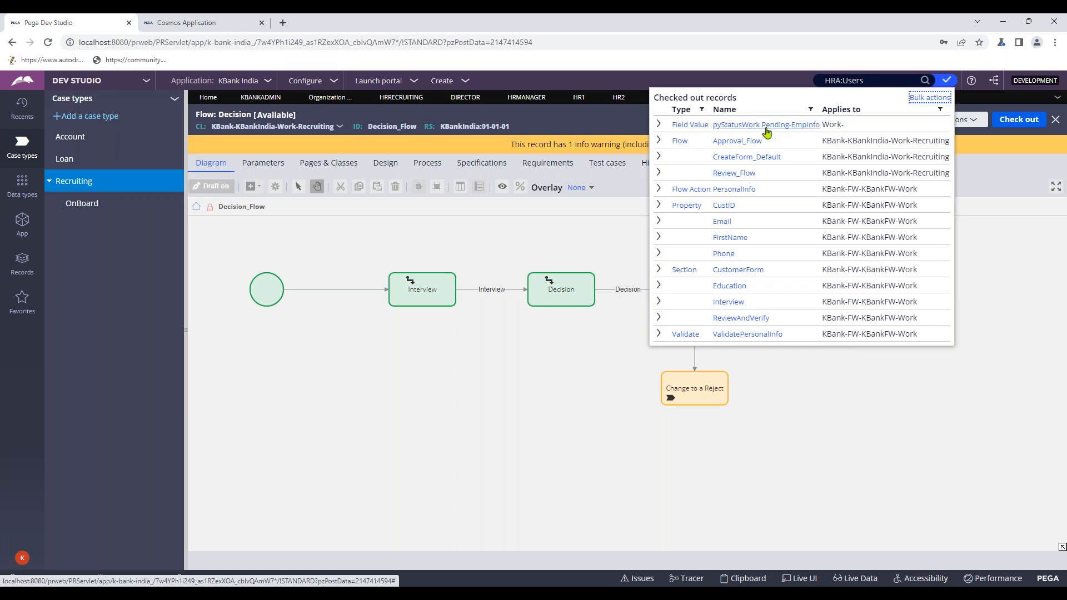
- In the bulk check-in window, enter 'Wip' as the shared comment prefix
{"action": "left_click", "coordinate": [923, 98]}
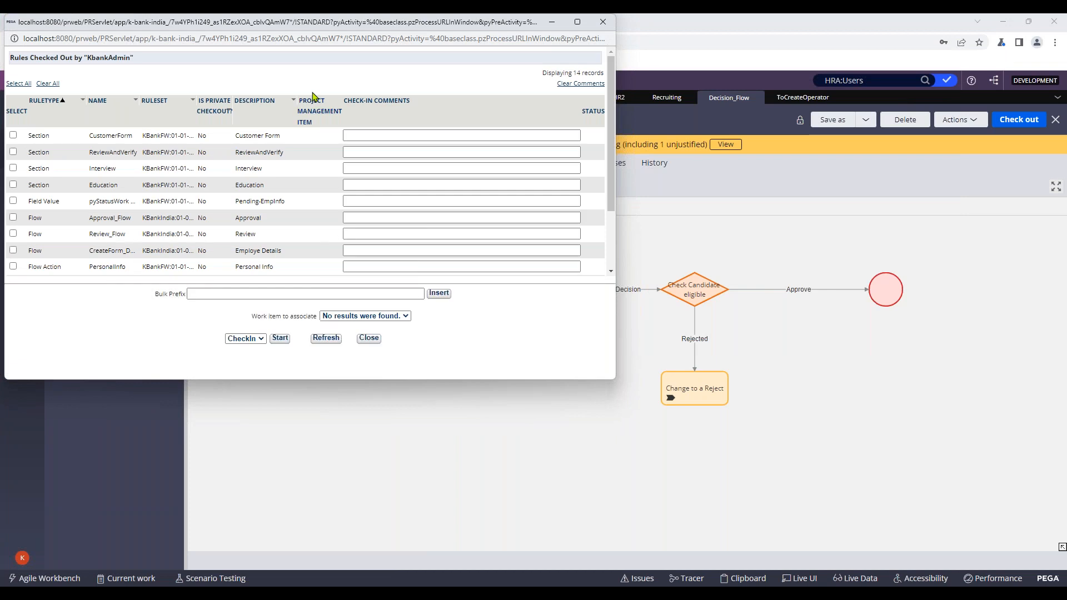
{"action": "scroll", "coordinate": [396, 231], "scroll_direction": "down", "scroll_amount": 3}
{"action": "left_click", "coordinate": [276, 294]}
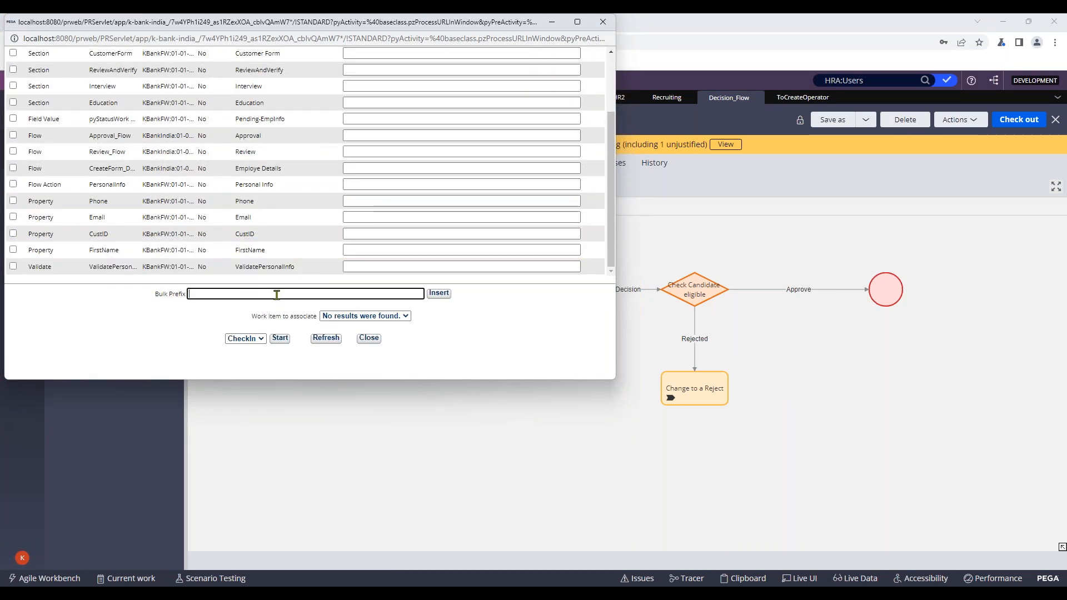
{"action": "type", "text": "Wip"}
{"action": "left_click", "coordinate": [438, 293]}
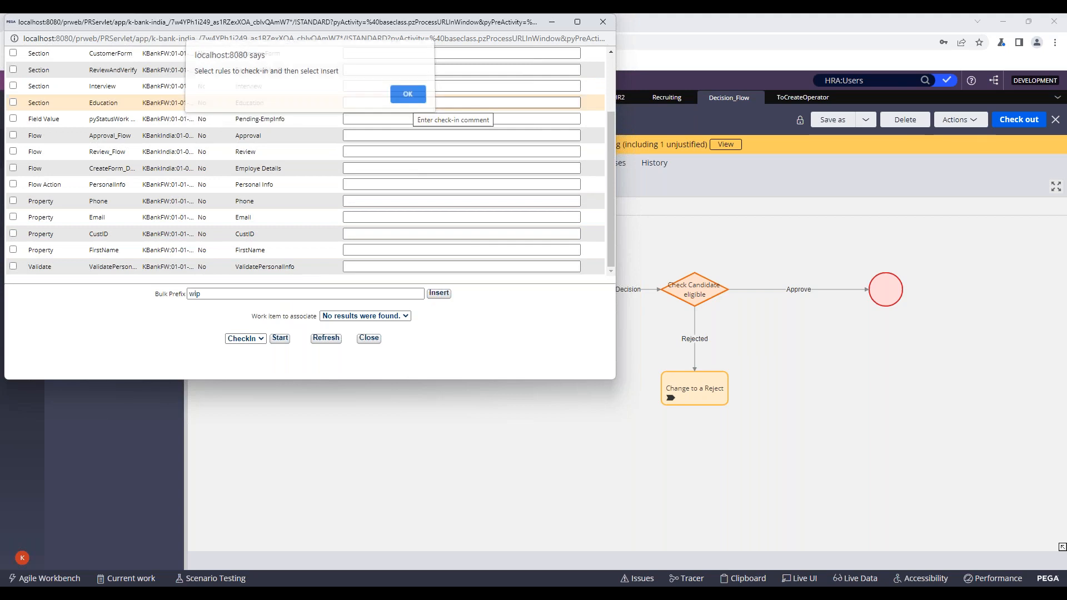
{"action": "left_click", "coordinate": [408, 99]}
{"action": "left_click", "coordinate": [392, 316]}
{"action": "left_click", "coordinate": [392, 316]}
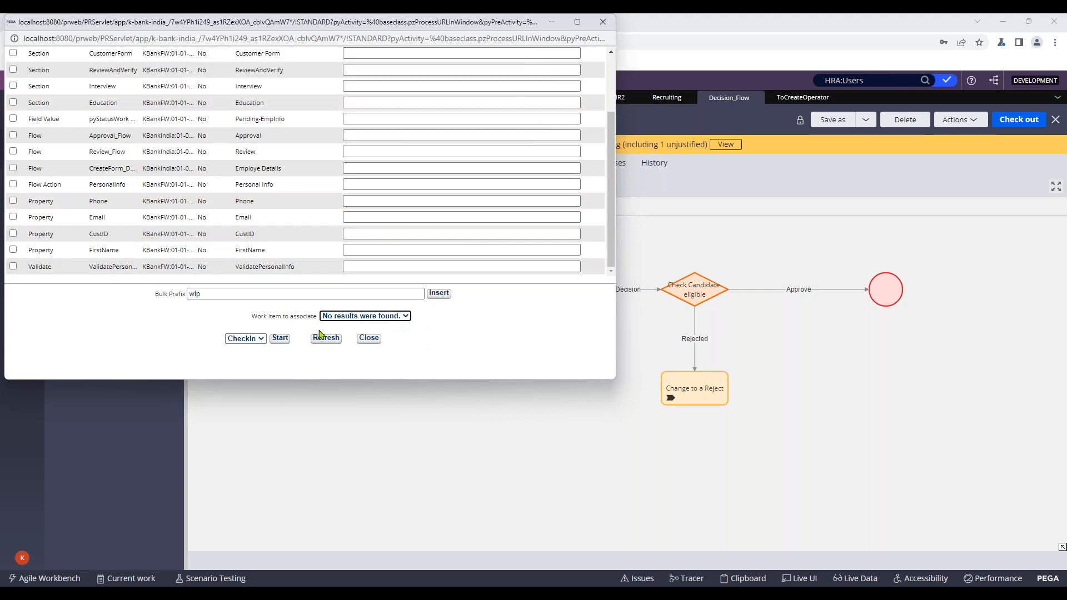
{"action": "left_click", "coordinate": [431, 299]}
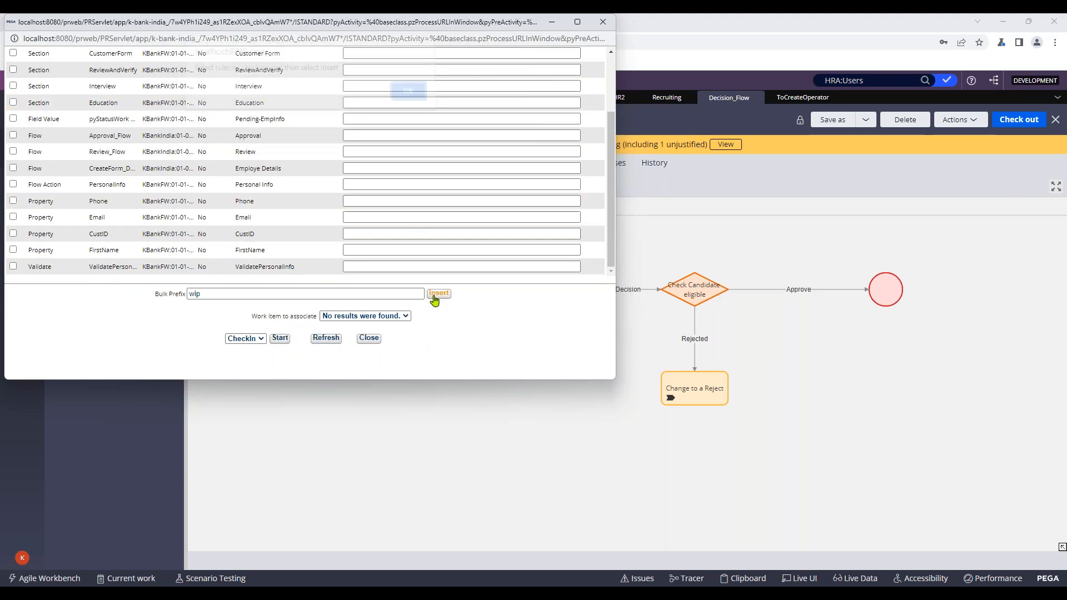
{"action": "left_click", "coordinate": [408, 99]}
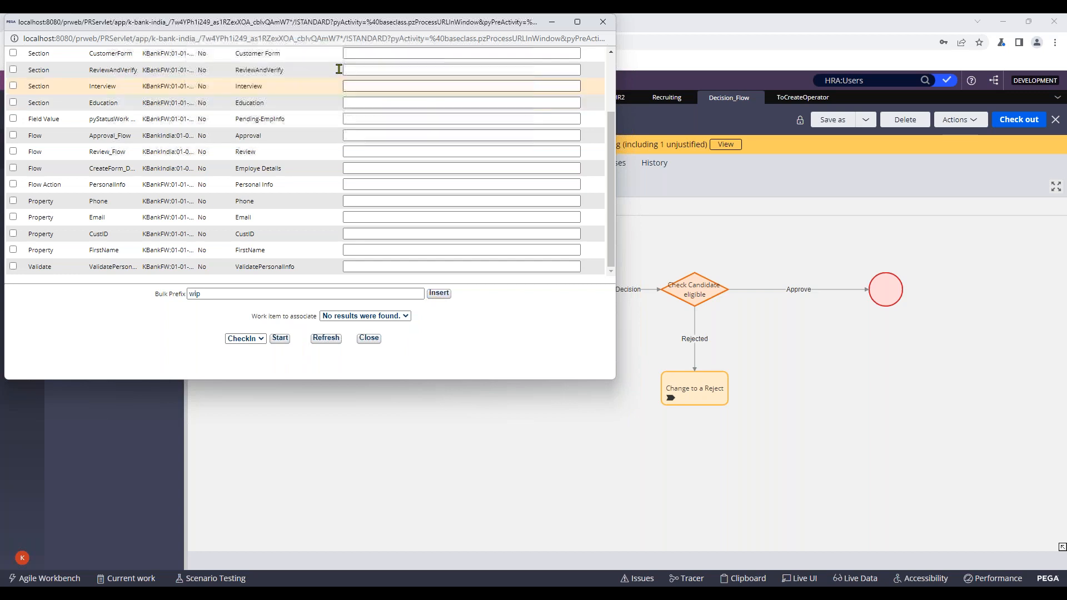
{"action": "scroll", "coordinate": [105, 162], "scroll_direction": "up", "scroll_amount": 2}
- Select all 14 checked-out rules, fill their comments with wip, and check them in
{"action": "left_click", "coordinate": [20, 84]}
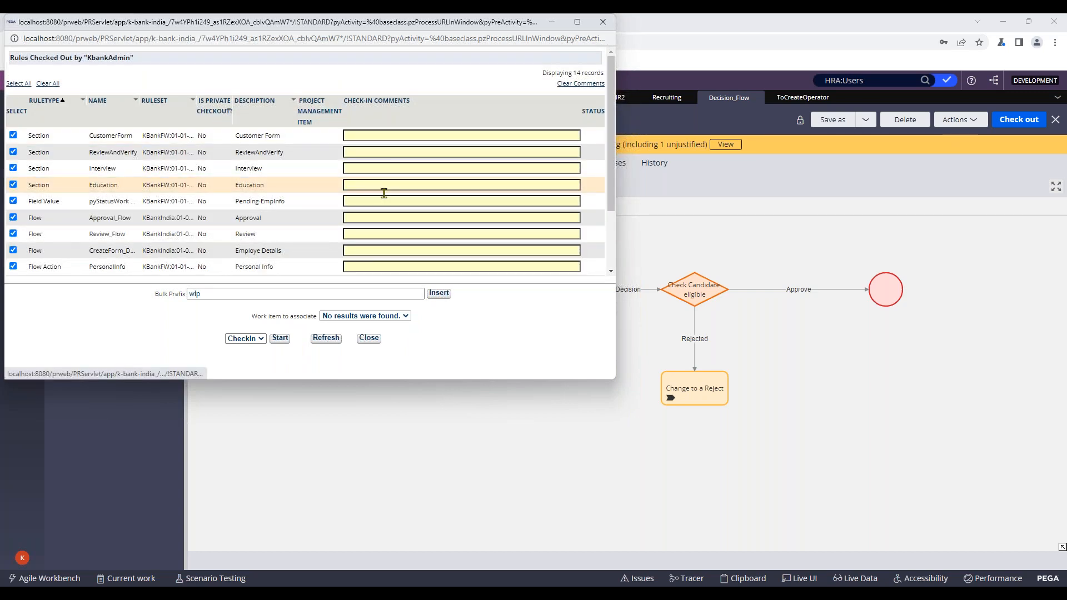
{"action": "scroll", "coordinate": [381, 191], "scroll_direction": "down", "scroll_amount": 3}
{"action": "left_click", "coordinate": [438, 294]}
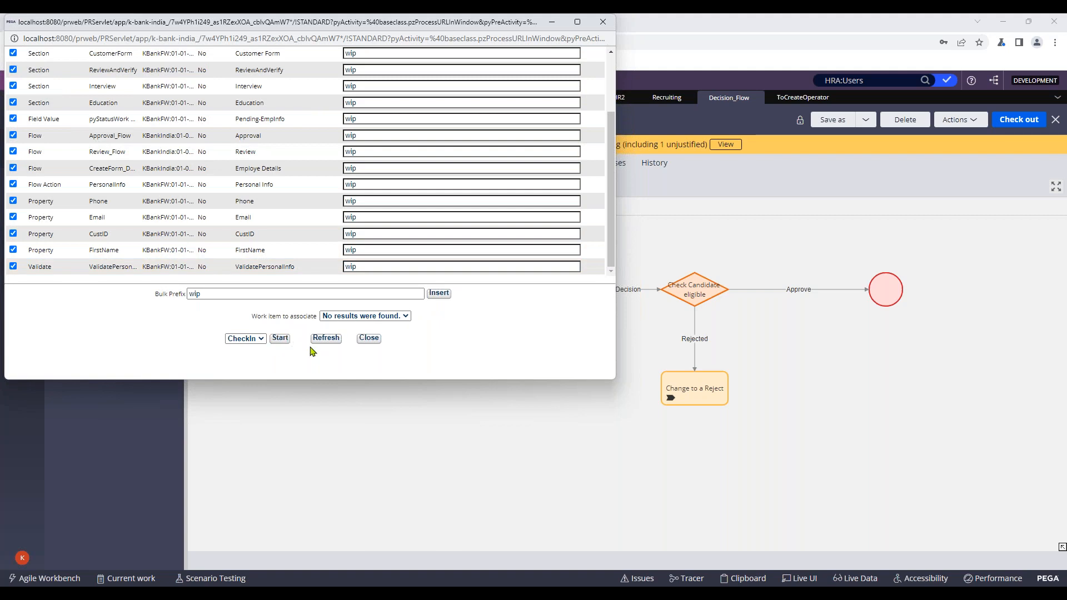
{"action": "left_click", "coordinate": [279, 339]}
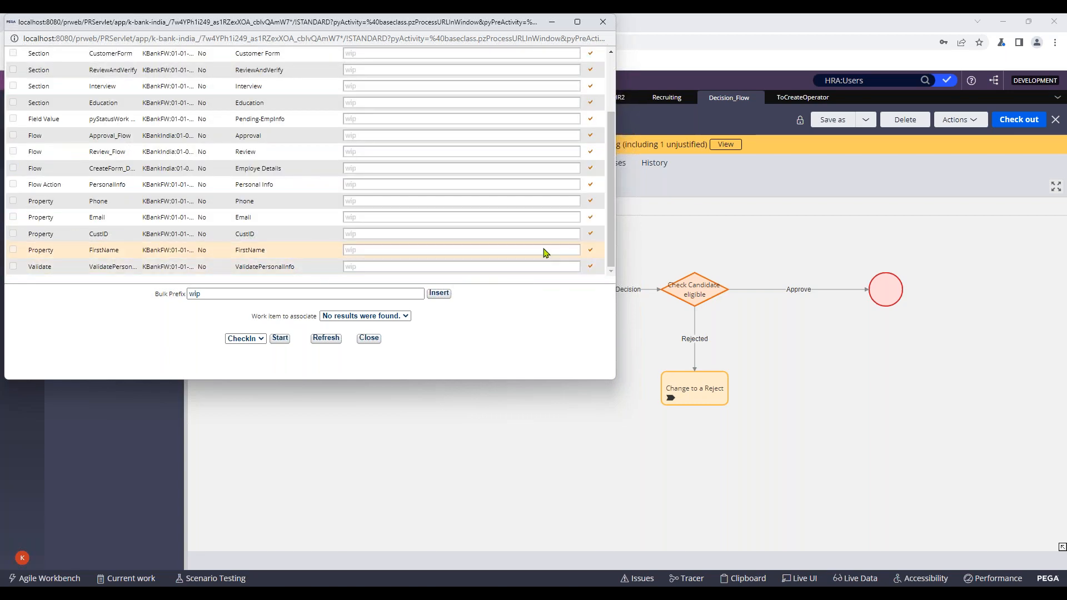
{"action": "left_click", "coordinate": [368, 339]}
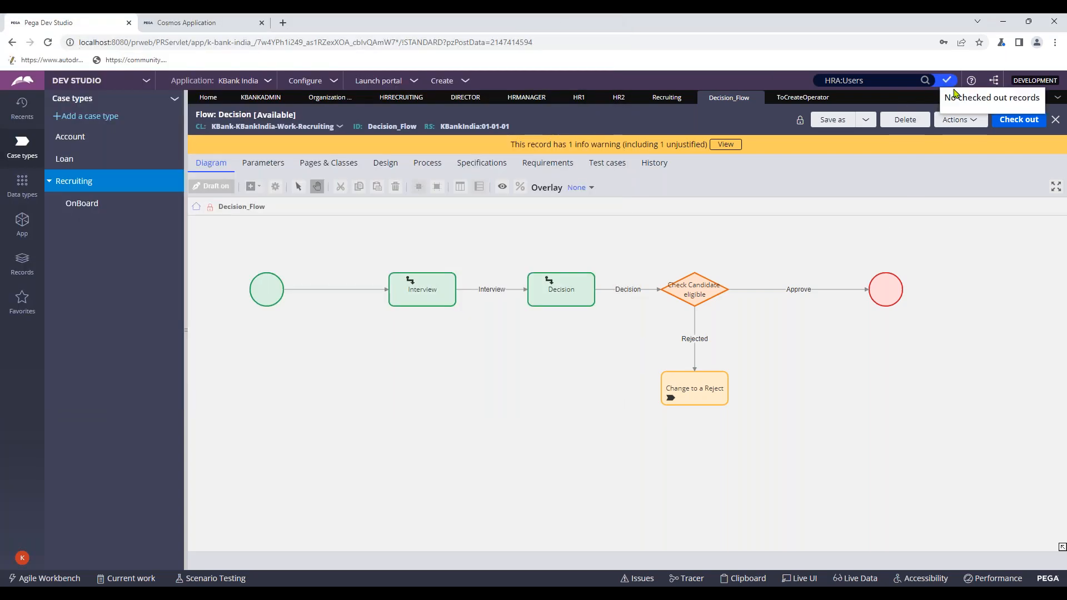
- Verify no records remain checked out, then switch to the KBank India portal
{"action": "left_click_drag", "start_coordinate": [945, 97], "coordinate": [1031, 111]}
{"action": "left_click", "coordinate": [964, 173]}
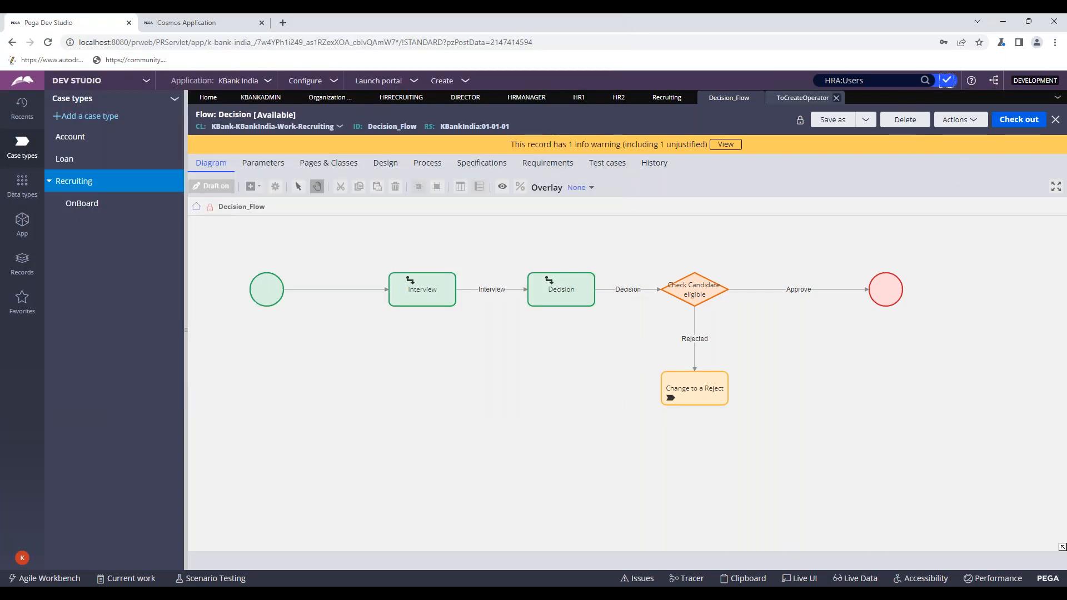
{"action": "left_click", "coordinate": [871, 79]}
{"action": "key", "text": "BackSpace"}
{"action": "key", "text": "BackSpace"}
{"action": "key", "text": "BackSpace"}
{"action": "key", "text": "BackSpace"}
{"action": "key", "text": "BackSpace"}
{"action": "key", "text": "BackSpace"}
{"action": "key", "text": "BackSpace"}
{"action": "key", "text": "BackSpace"}
{"action": "key", "text": "BackSpace"}
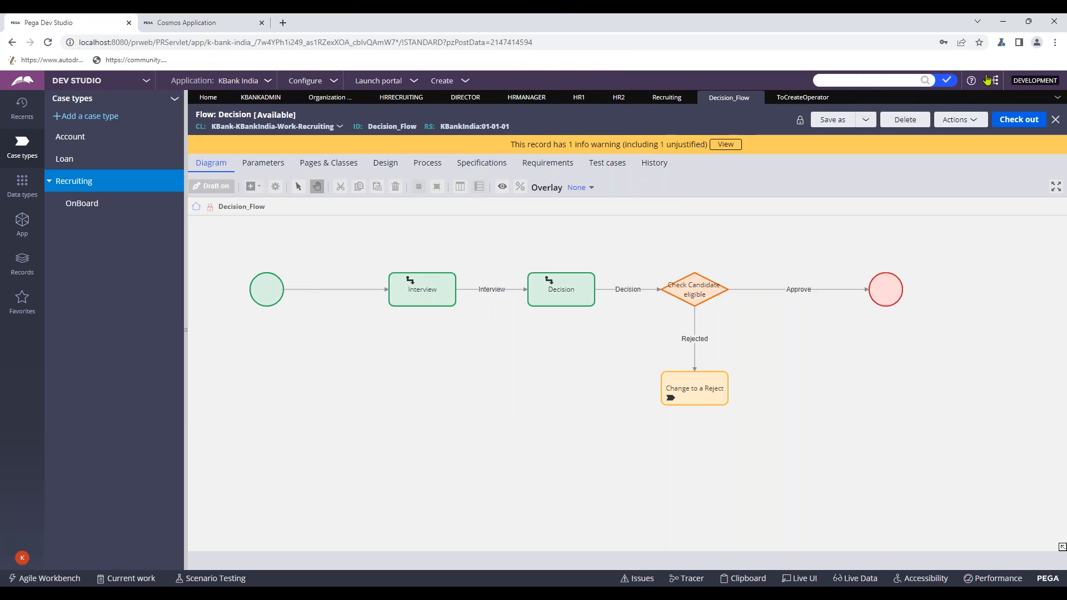
{"action": "left_click", "coordinate": [941, 83]}
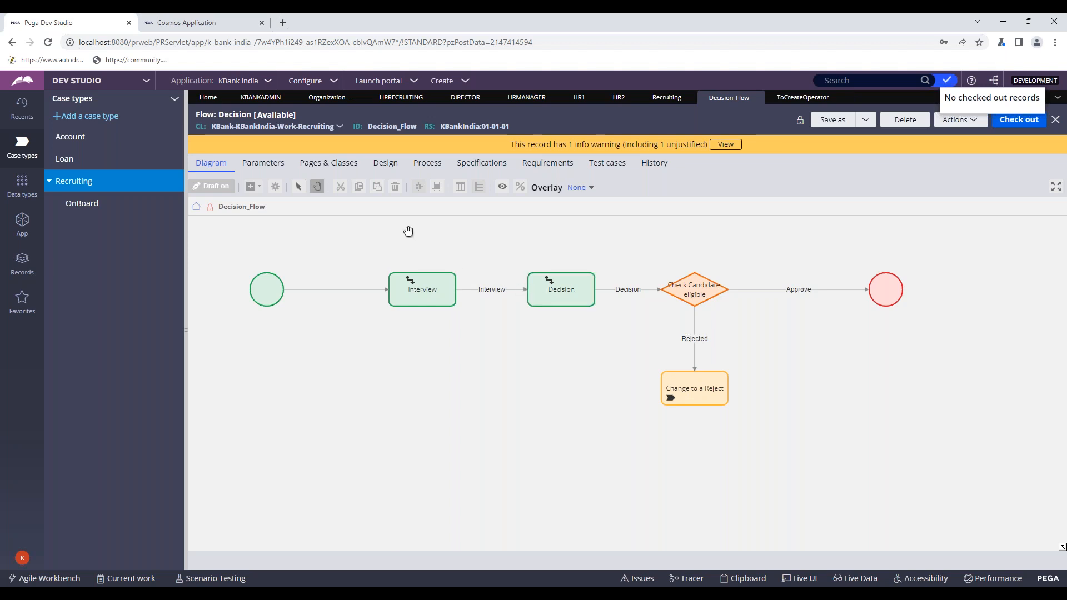
{"action": "left_click", "coordinate": [183, 22]}
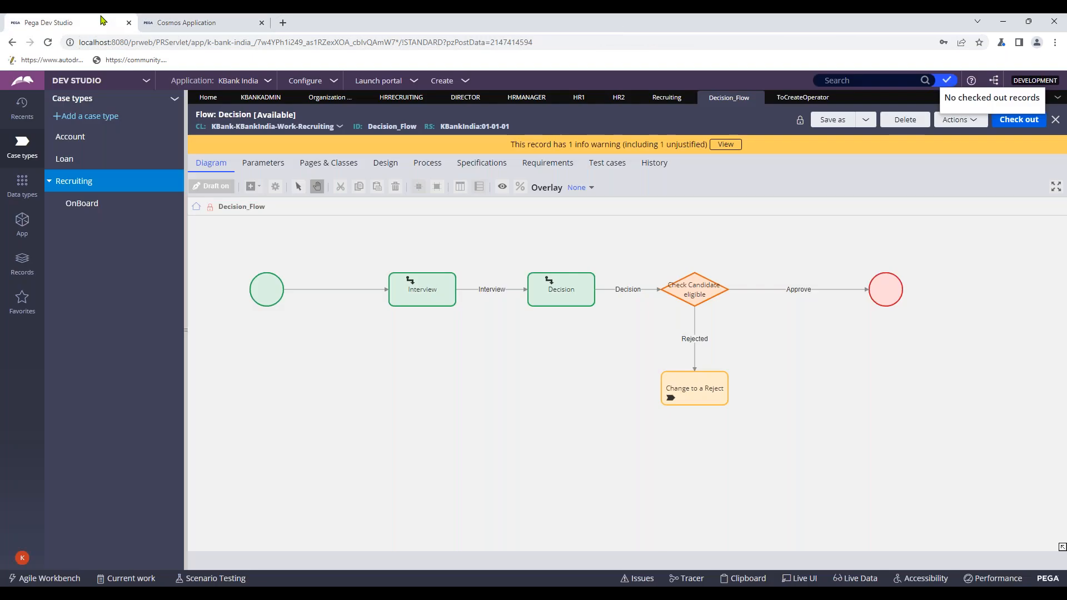
- Create a new Recruiting case in the KBank India portal with CustID 2
{"action": "left_click", "coordinate": [216, 23]}
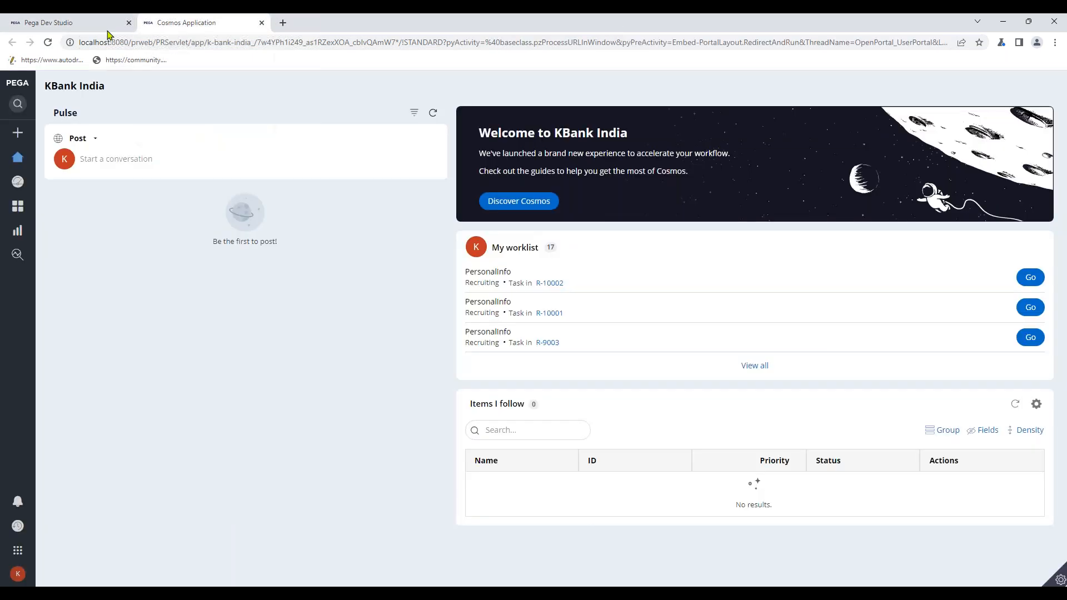
{"action": "left_click", "coordinate": [100, 22]}
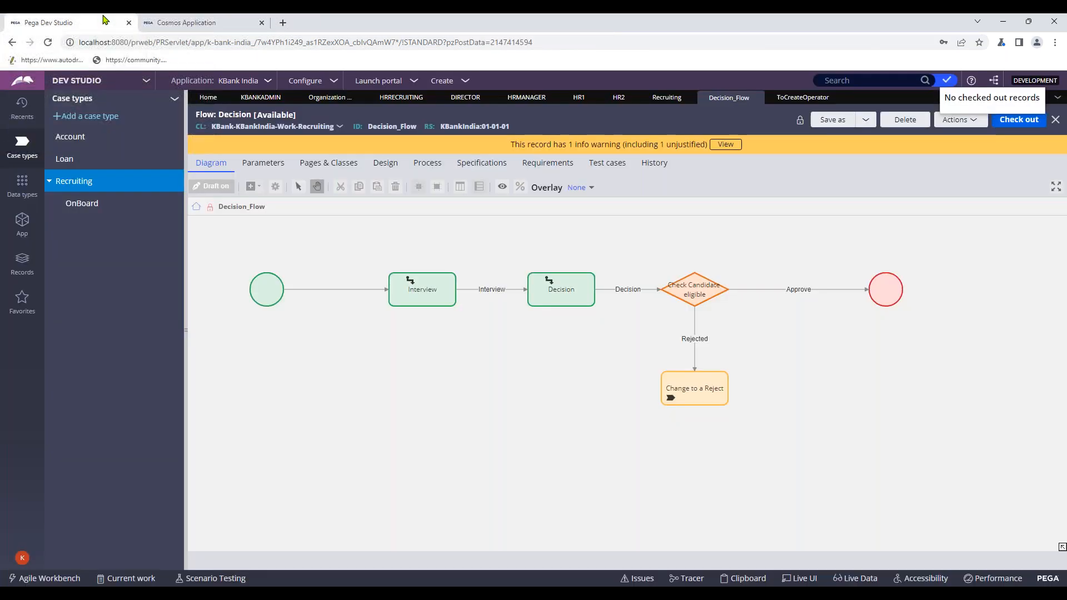
{"action": "left_click", "coordinate": [216, 22]}
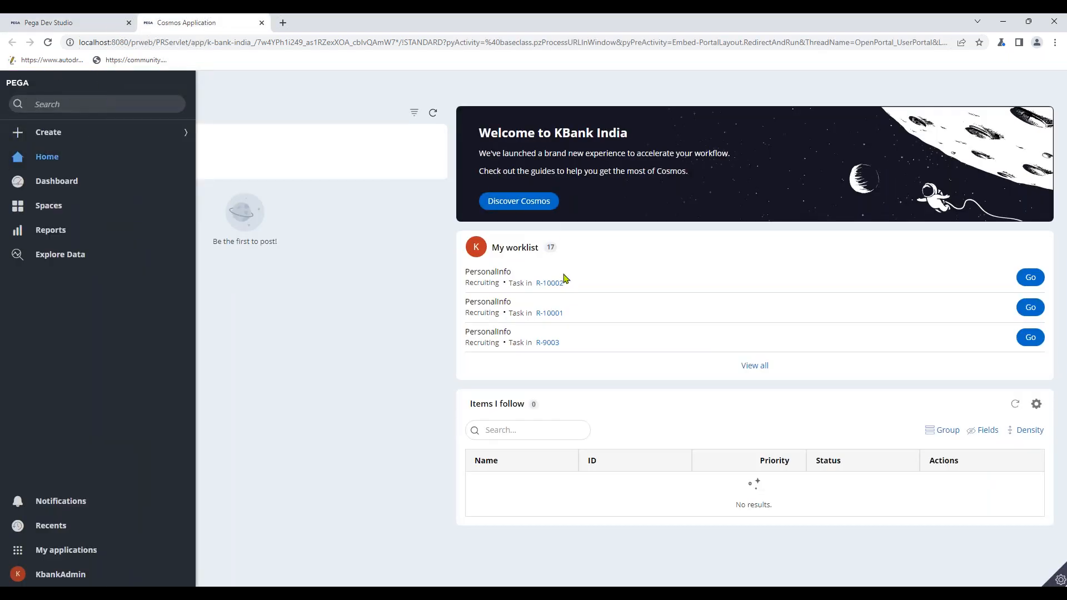
{"action": "left_click", "coordinate": [18, 133]}
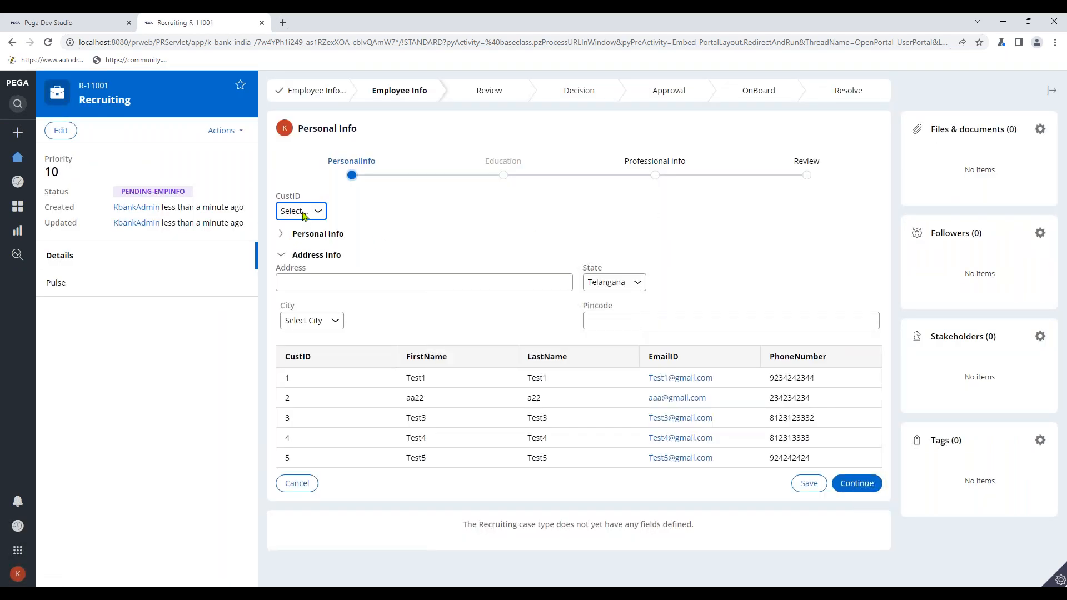
{"action": "left_click", "coordinate": [303, 212]}
{"action": "left_click", "coordinate": [304, 242]}
- Fill Personal Info with address H 1234, TamilNadu, Chennai, pincode 12345, and continue
{"action": "left_click", "coordinate": [369, 236]}
{"action": "scroll", "coordinate": [408, 269], "scroll_direction": "down", "scroll_amount": 1}
{"action": "left_click", "coordinate": [354, 311]}
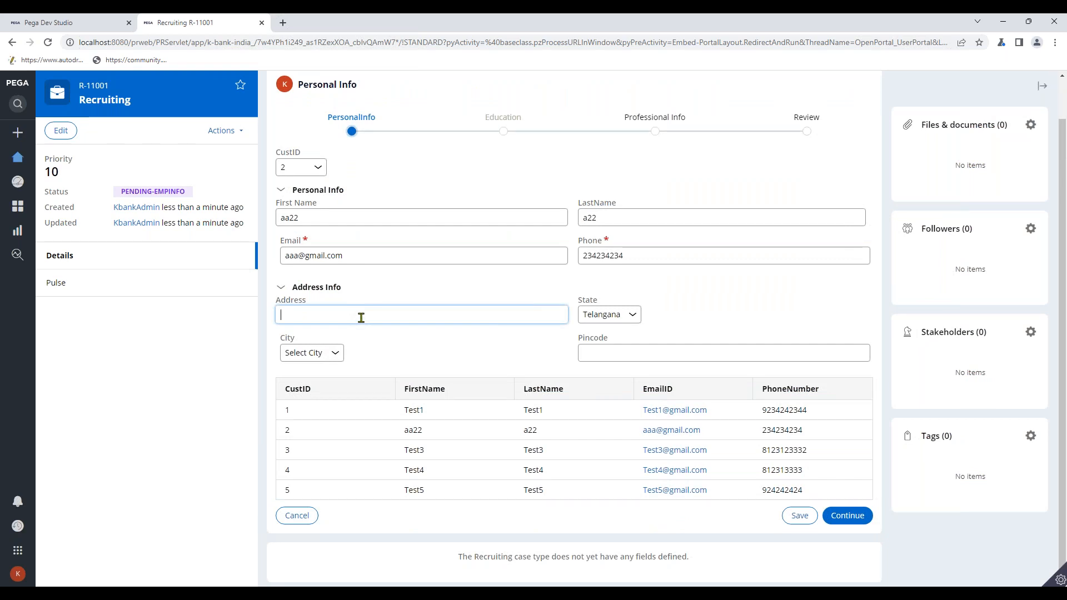
{"action": "type", "text": "H 1234"}
{"action": "left_click", "coordinate": [622, 314]}
{"action": "left_click", "coordinate": [614, 336]}
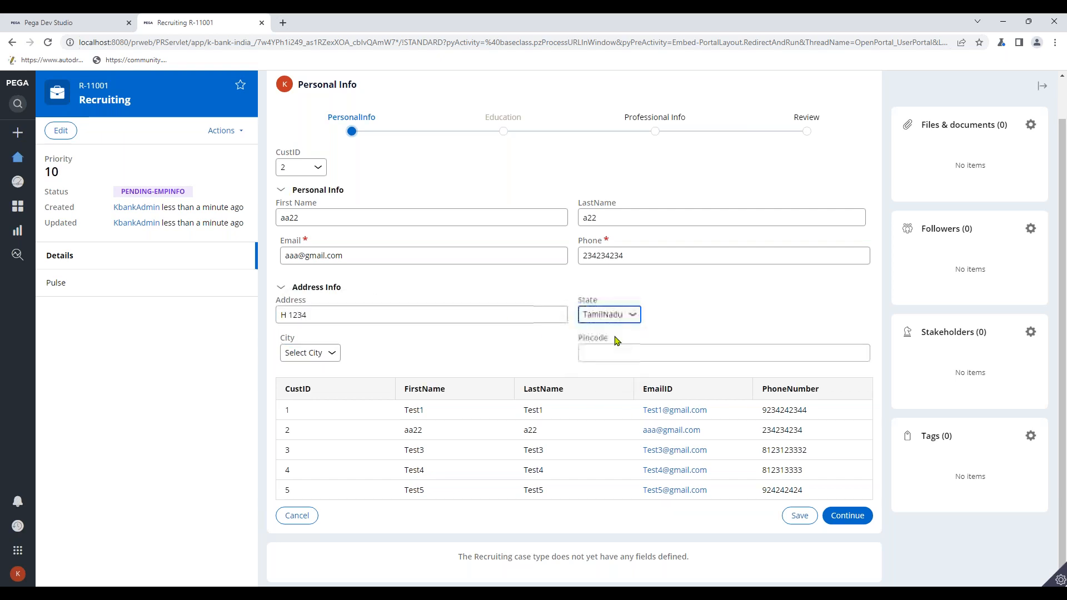
{"action": "left_click", "coordinate": [328, 355]}
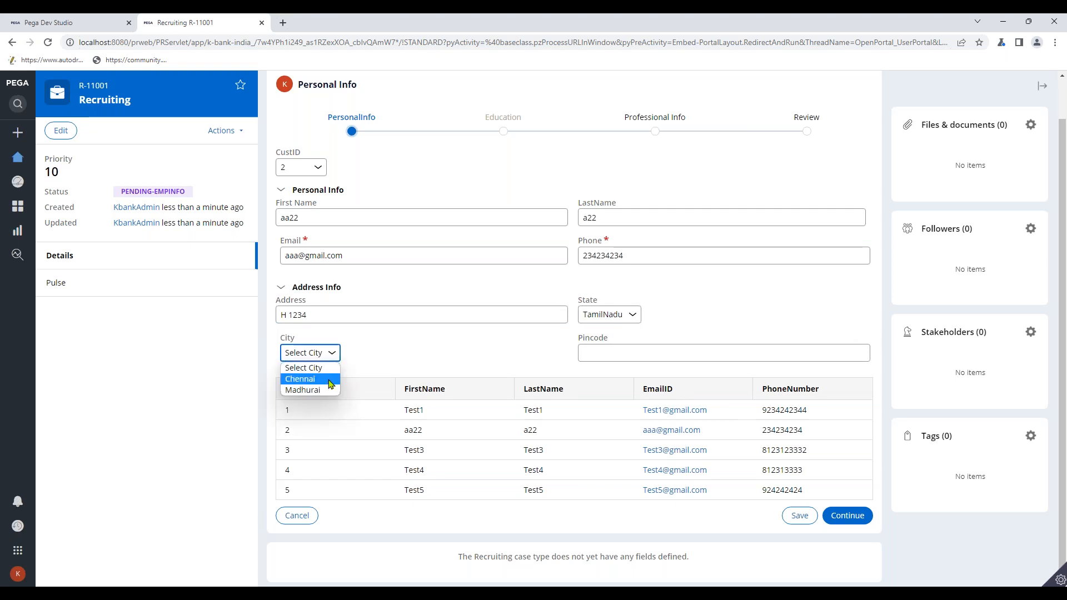
{"action": "left_click", "coordinate": [330, 380]}
{"action": "left_click", "coordinate": [611, 354]}
{"action": "type", "text": "12345"}
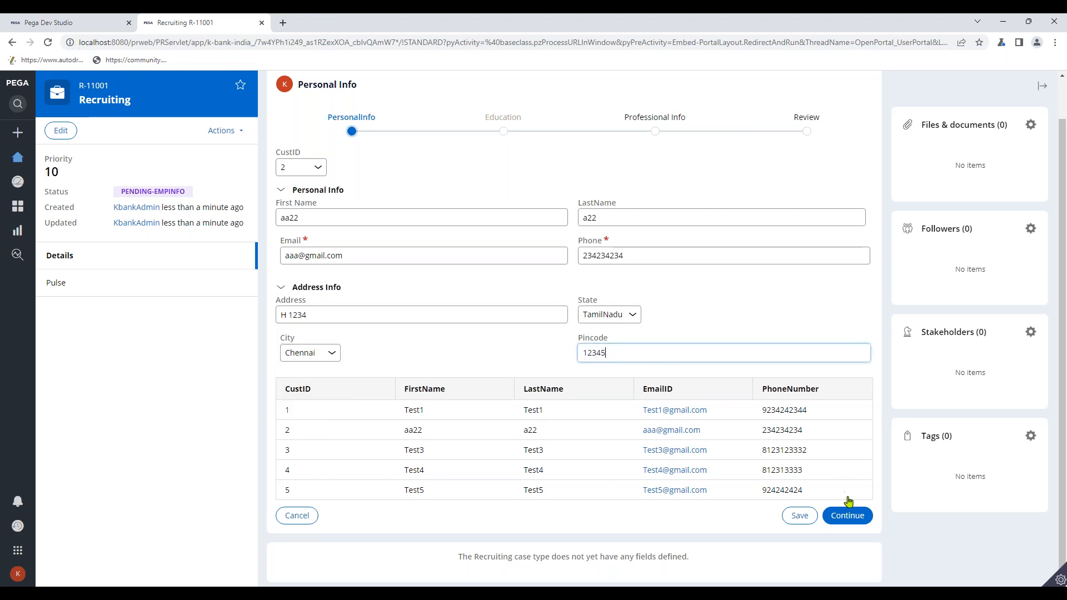
{"action": "left_click", "coordinate": [847, 515]}
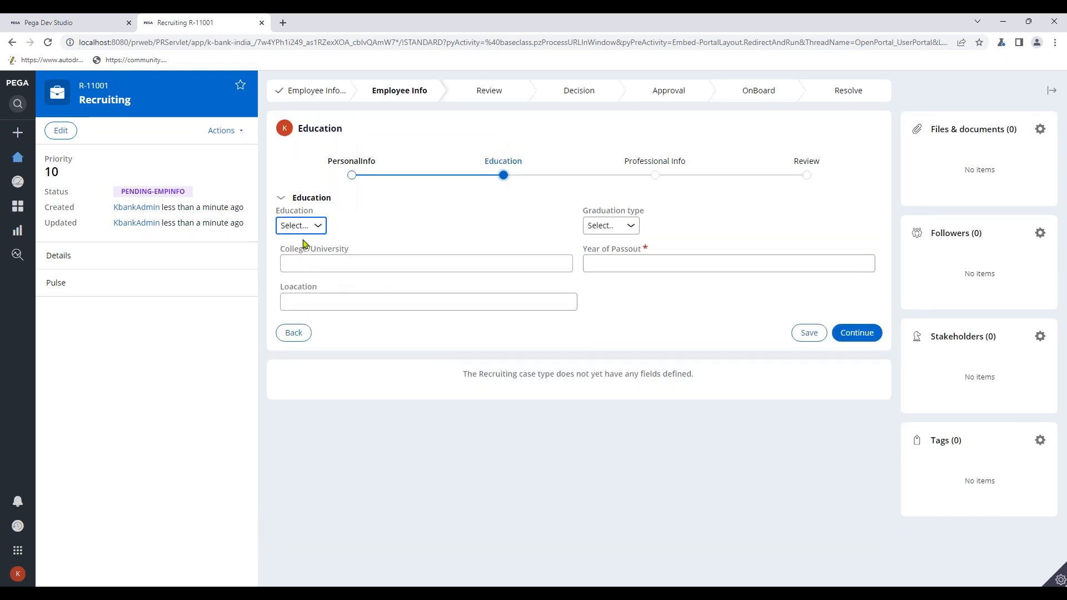
- Enter Education as Degree, Fulltime, college jntu, passout 2010, location hyd
{"action": "left_click", "coordinate": [305, 232]}
{"action": "left_click", "coordinate": [294, 262]}
{"action": "left_click", "coordinate": [612, 225]}
{"action": "left_click", "coordinate": [612, 251]}
{"action": "left_click", "coordinate": [459, 272]}
{"action": "type", "text": "jntu"}
{"action": "left_click", "coordinate": [625, 269]}
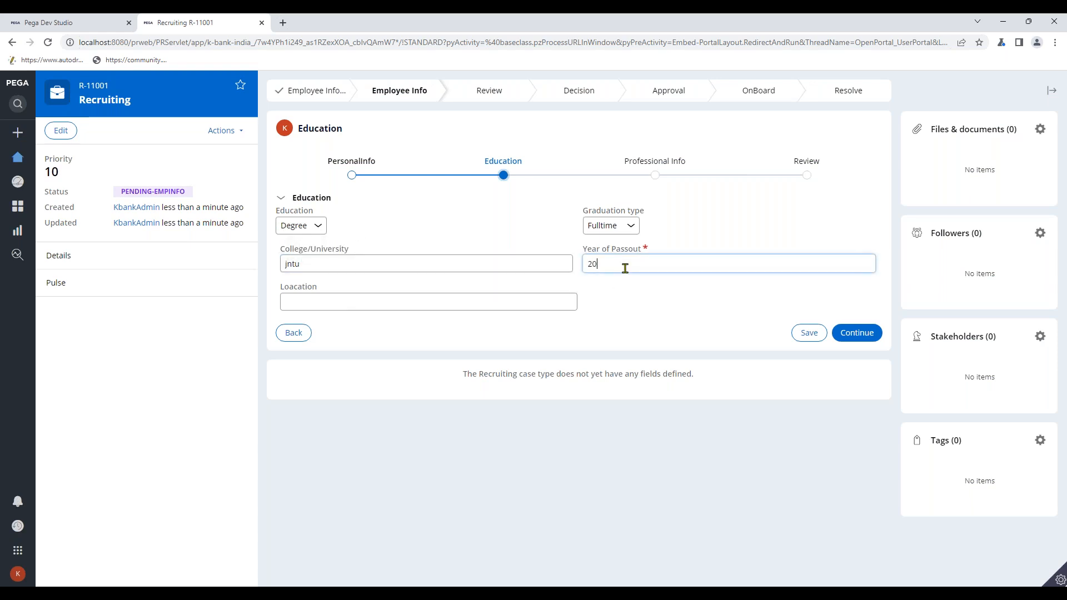
{"action": "type", "text": "2010"}
{"action": "left_click", "coordinate": [434, 307]}
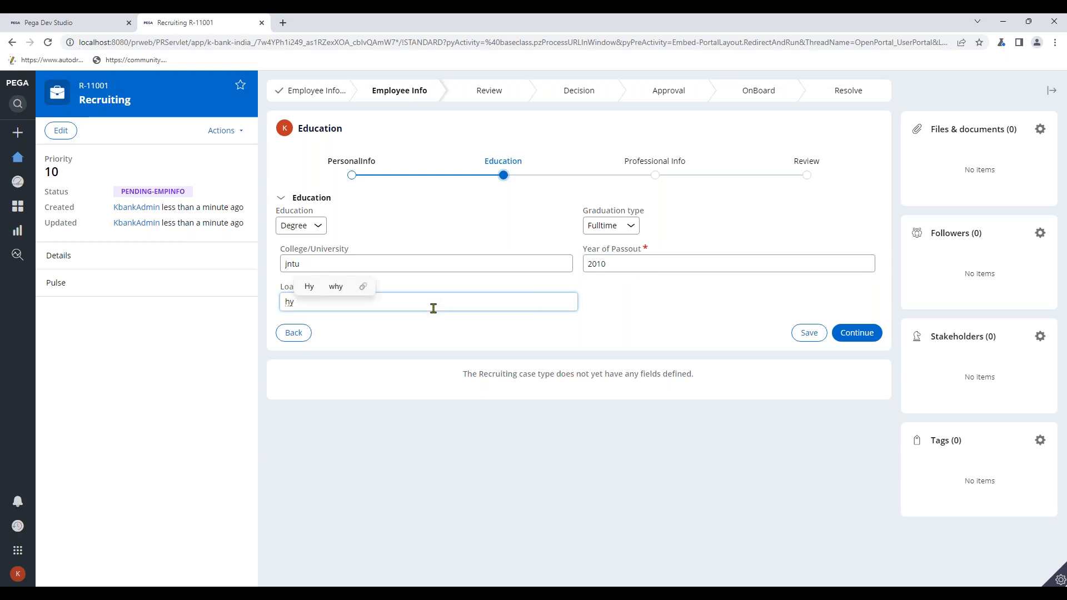
{"action": "type", "text": "d"}
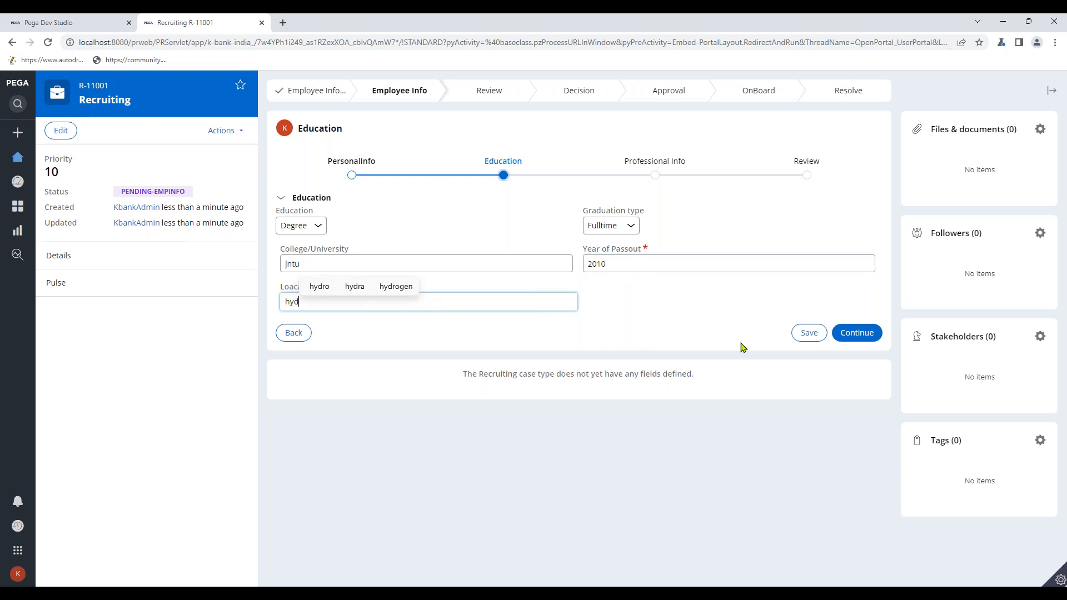
{"action": "left_click", "coordinate": [855, 333]}
- Enter Professional Info: employer abc in hyd, experience 12, to year 2012
{"action": "left_click", "coordinate": [376, 222]}
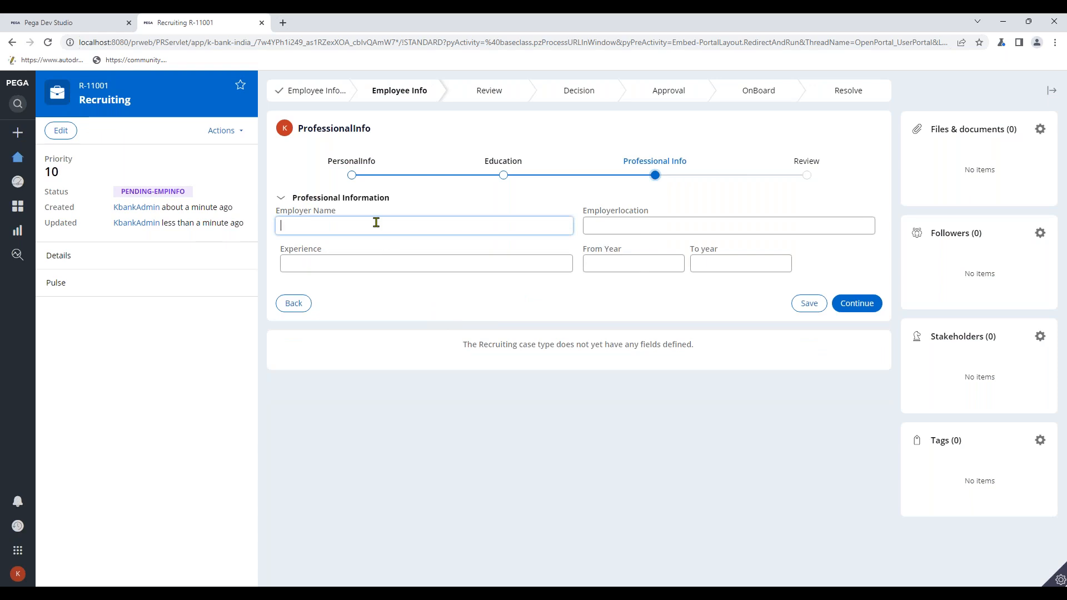
{"action": "type", "text": "abc"}
{"action": "left_click", "coordinate": [630, 234]}
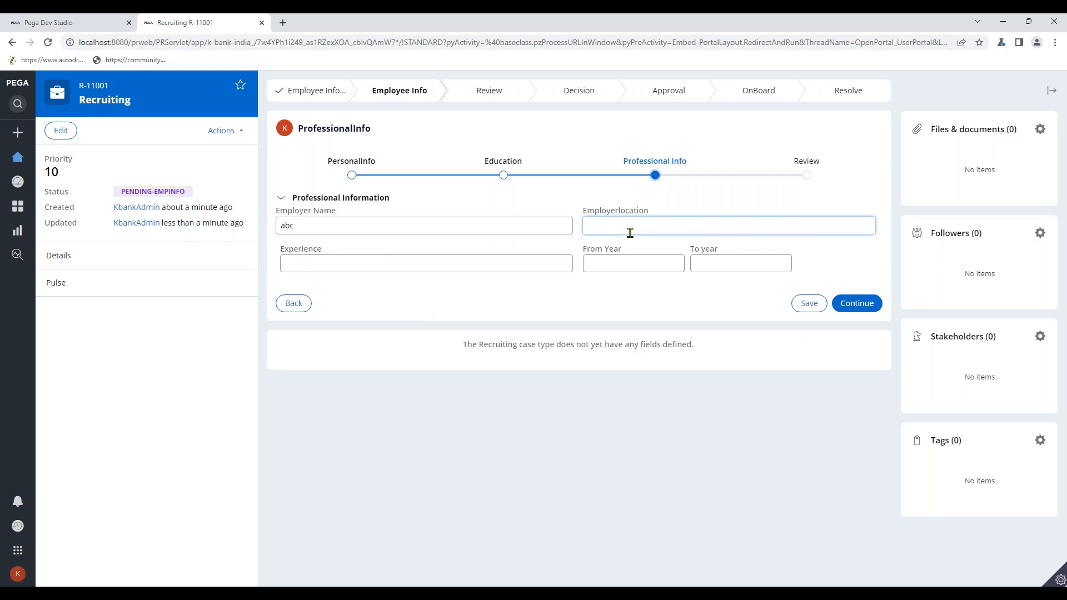
{"action": "type", "text": "hyd"}
{"action": "left_click", "coordinate": [443, 261]}
{"action": "type", "text": "12"}
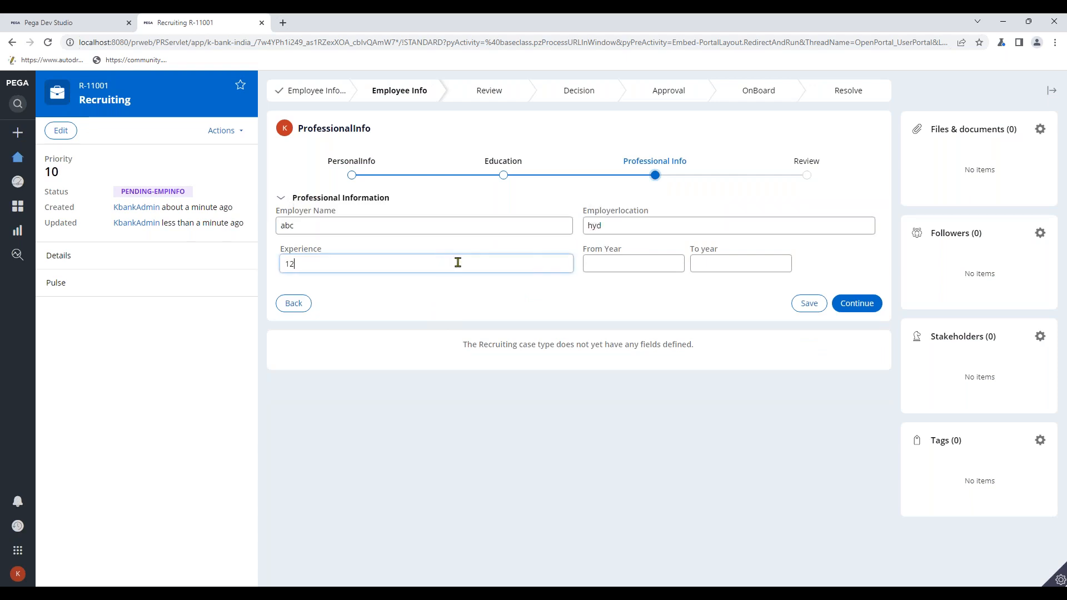
{"action": "left_click", "coordinate": [635, 268]}
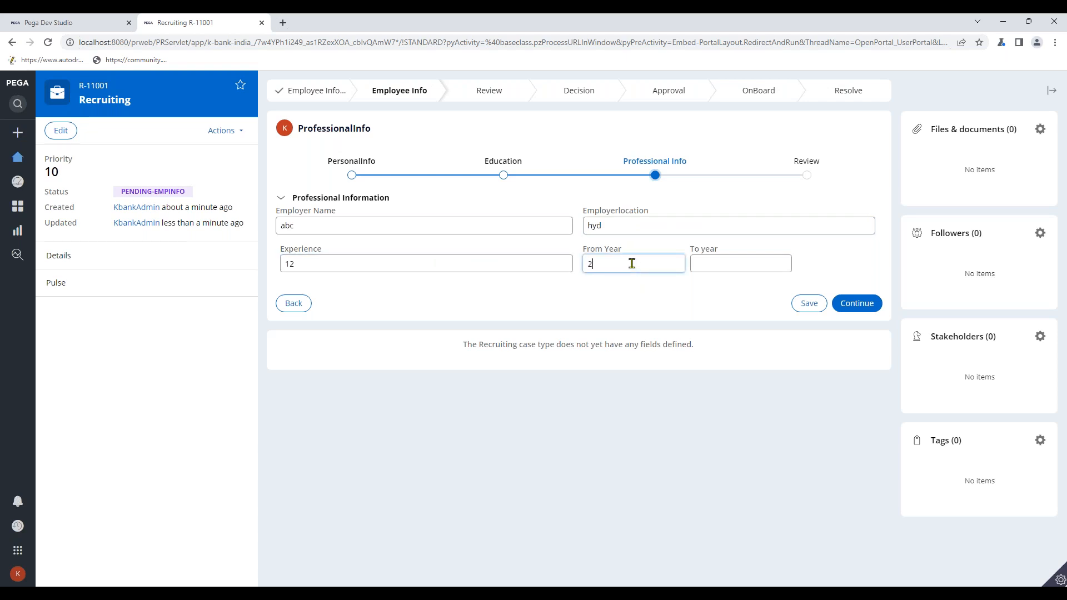
{"action": "left_click", "coordinate": [706, 267]}
{"action": "type", "text": "2012"}
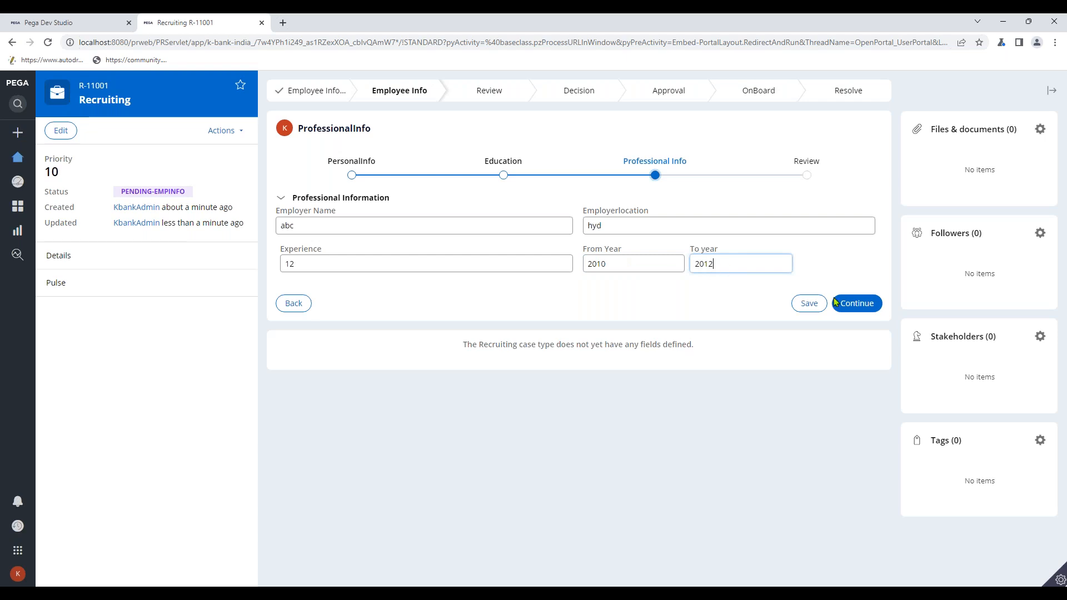
{"action": "left_click", "coordinate": [864, 303]}
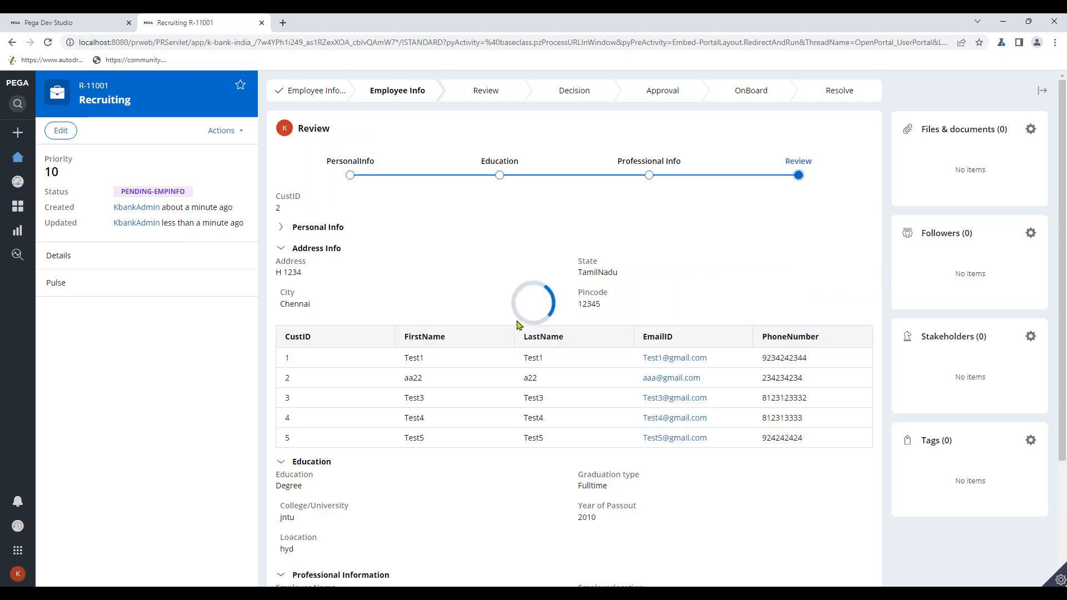
- Collapse the Personal and Address Info summaries, finish the review, and return to Dev Studio
{"action": "left_click", "coordinate": [317, 227]}
{"action": "left_click", "coordinate": [318, 227]}
{"action": "left_click", "coordinate": [315, 250]}
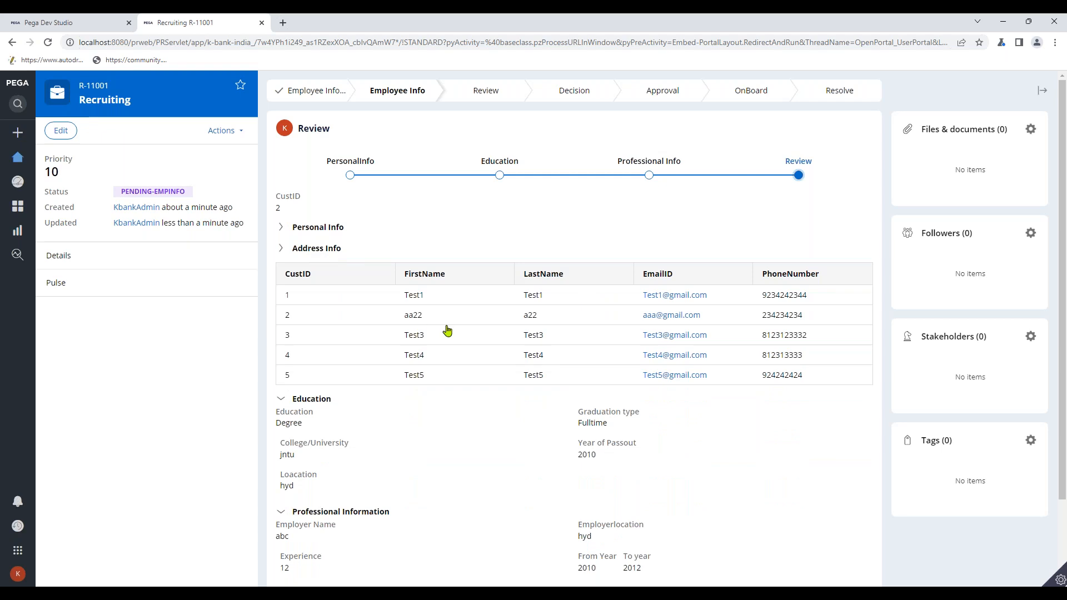
{"action": "scroll", "coordinate": [439, 333], "scroll_direction": "down", "scroll_amount": 3}
{"action": "scroll", "coordinate": [687, 438], "scroll_direction": "up", "scroll_amount": 2}
{"action": "scroll", "coordinate": [701, 443], "scroll_direction": "down", "scroll_amount": 2}
{"action": "left_click", "coordinate": [855, 516]}
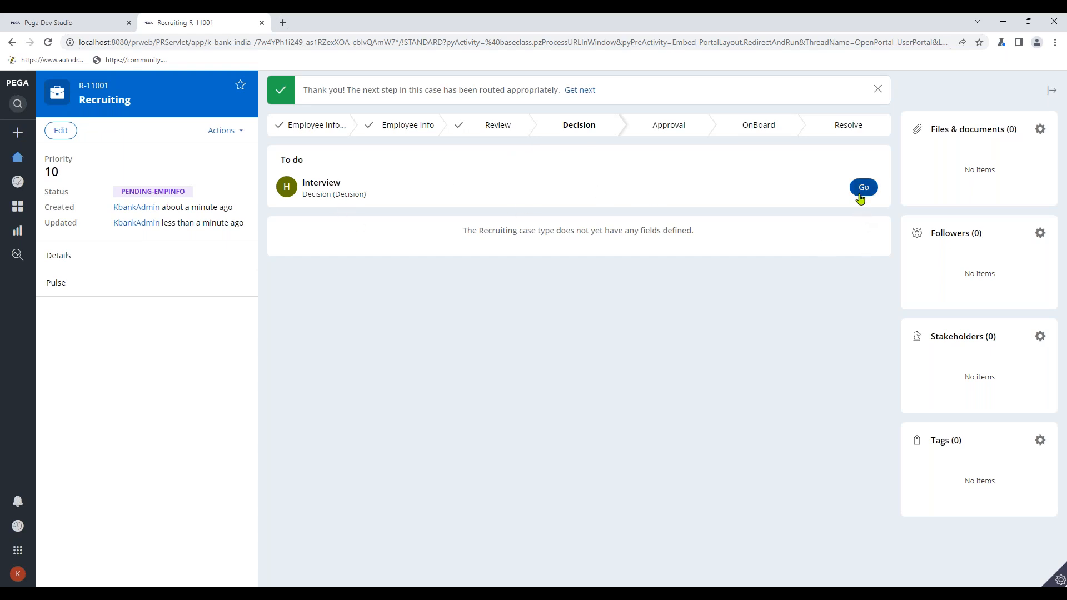
{"action": "left_click", "coordinate": [95, 21]}
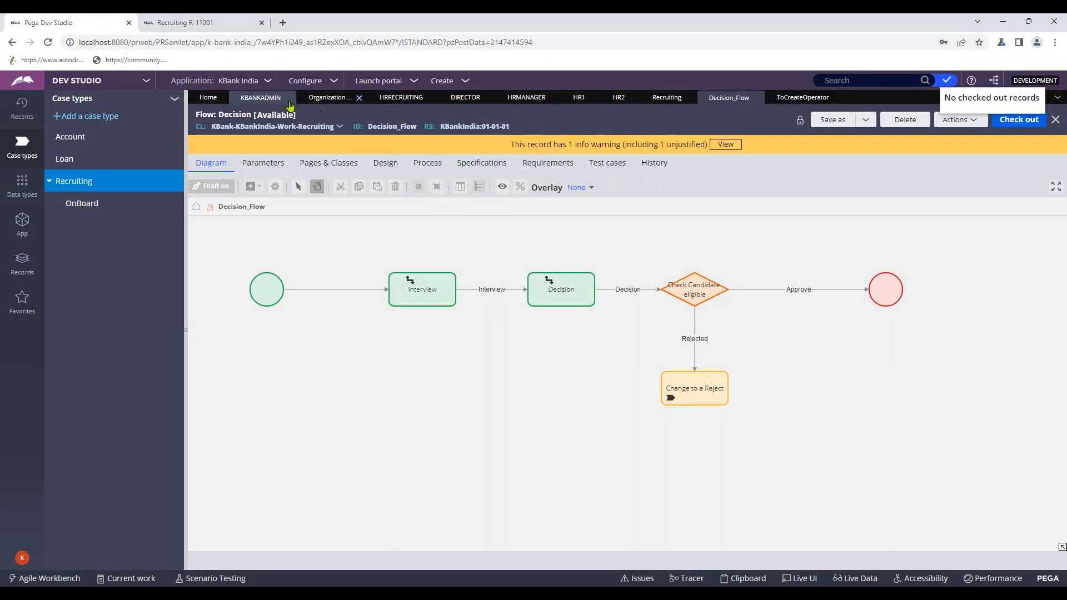
- In the Recruiting case type, verify Interview routes to HR1 and Decision to HR2
{"action": "left_click", "coordinate": [398, 98]}
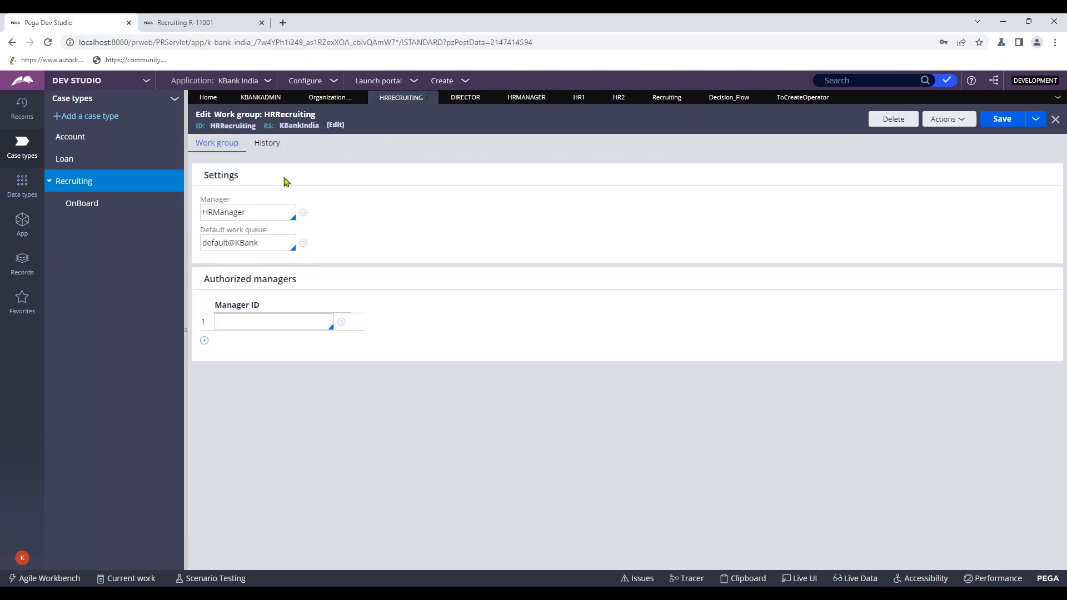
{"action": "left_click", "coordinate": [81, 180]}
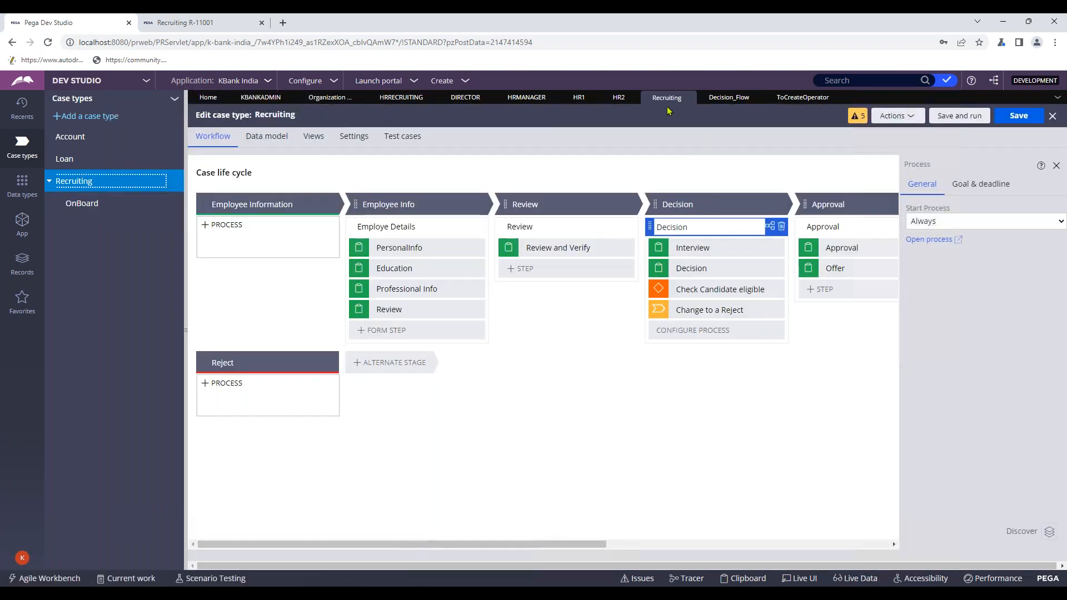
{"action": "left_click", "coordinate": [695, 249]}
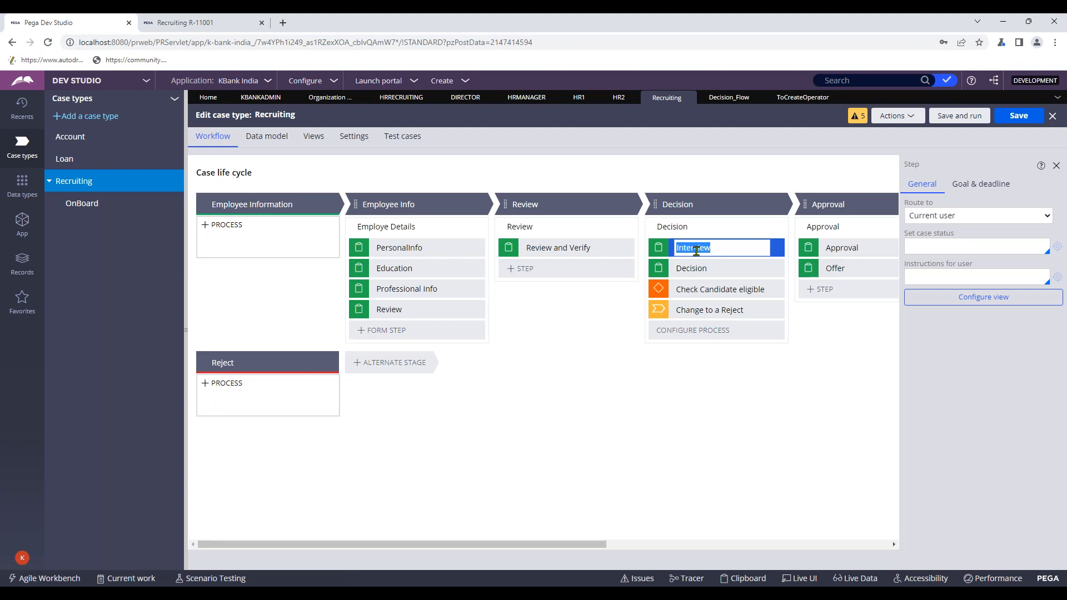
{"action": "left_click", "coordinate": [894, 116]}
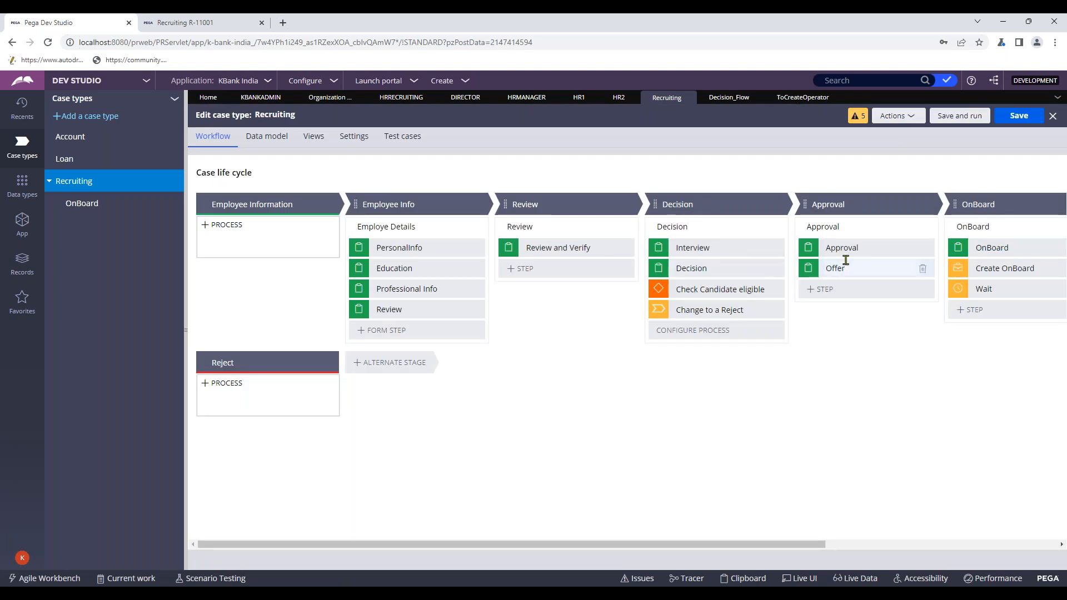
{"action": "left_click", "coordinate": [750, 249]}
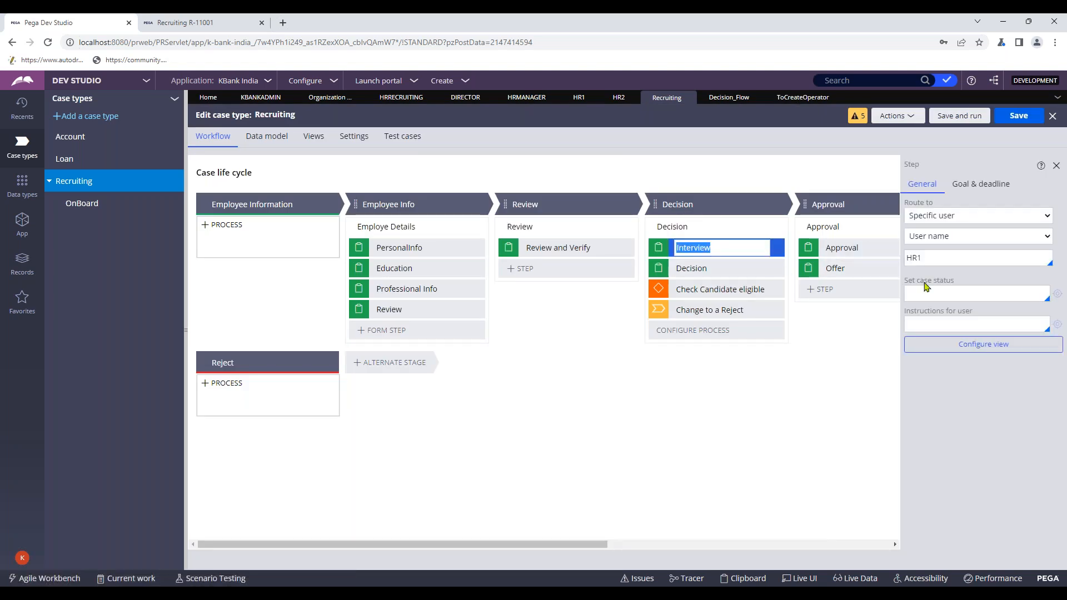
{"action": "left_click", "coordinate": [724, 269]}
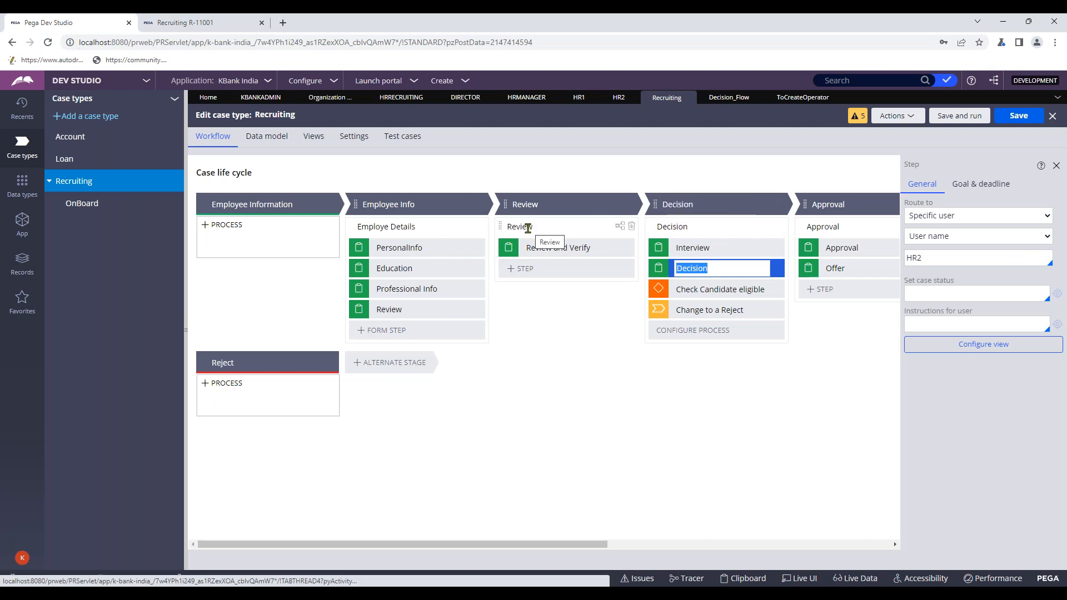
{"action": "left_click", "coordinate": [210, 21]}
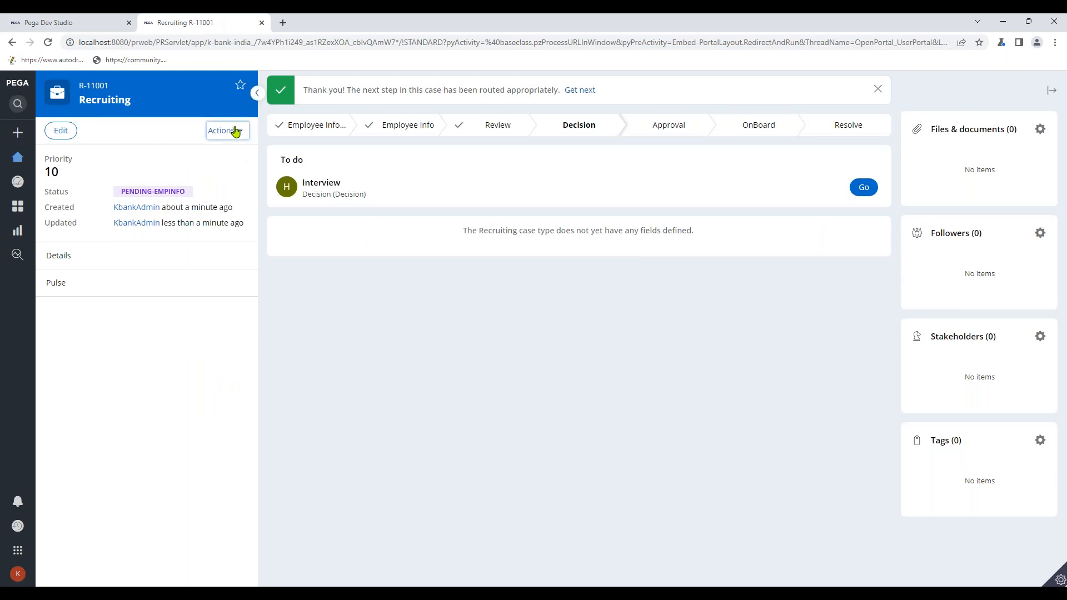
{"action": "left_click", "coordinate": [236, 131]}
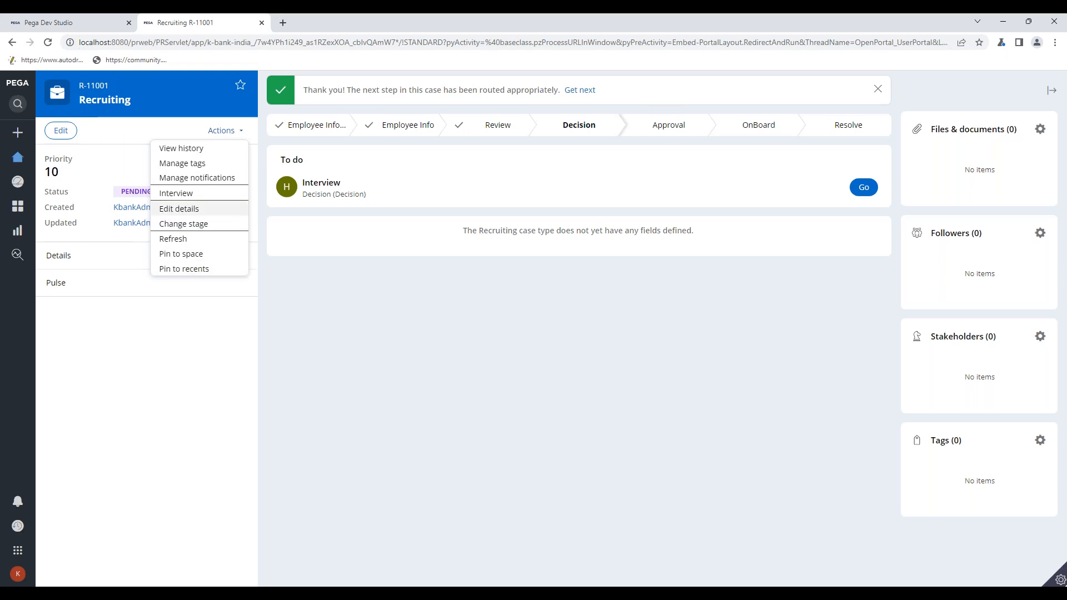
{"action": "left_click", "coordinate": [205, 163]}
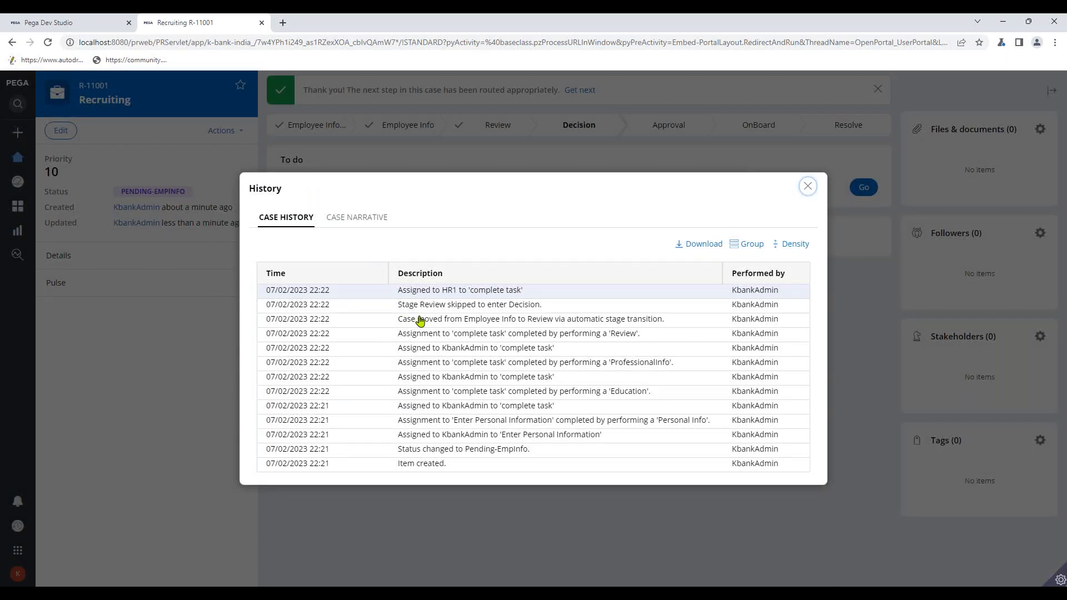
{"action": "left_click_drag", "start_coordinate": [398, 290], "coordinate": [532, 301]}
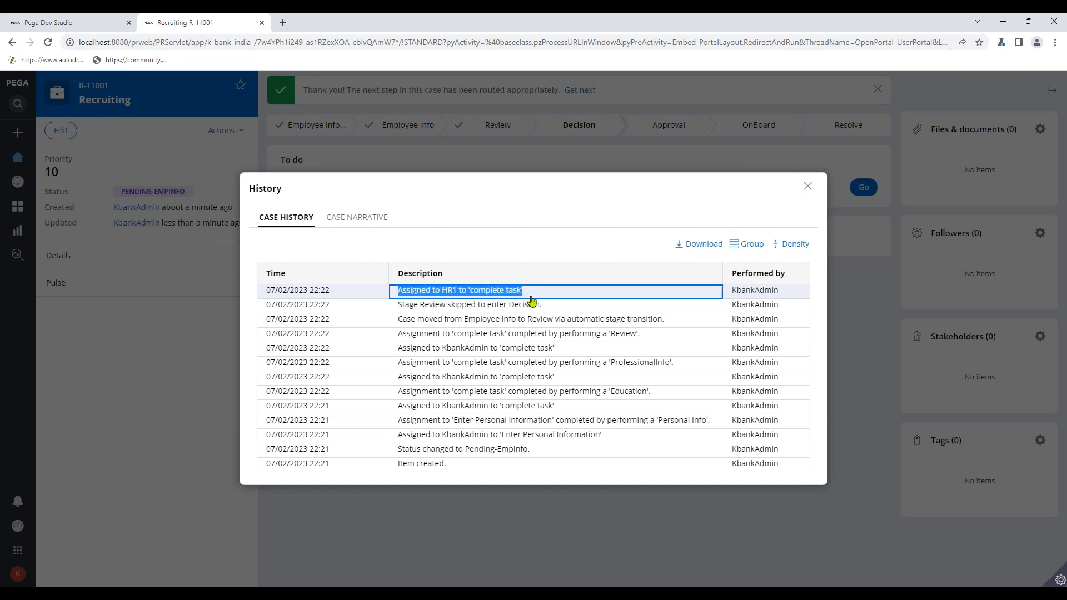
{"action": "left_click", "coordinate": [808, 186]}
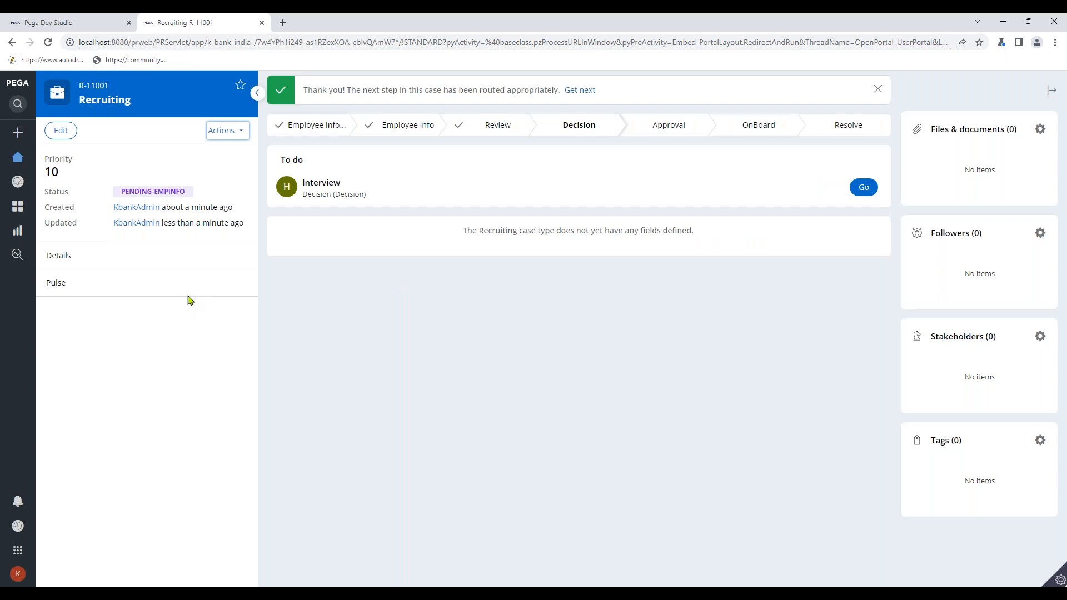
- Open a Chrome incognito window and load the localhost Pega login page
{"action": "left_click", "coordinate": [1054, 42]}
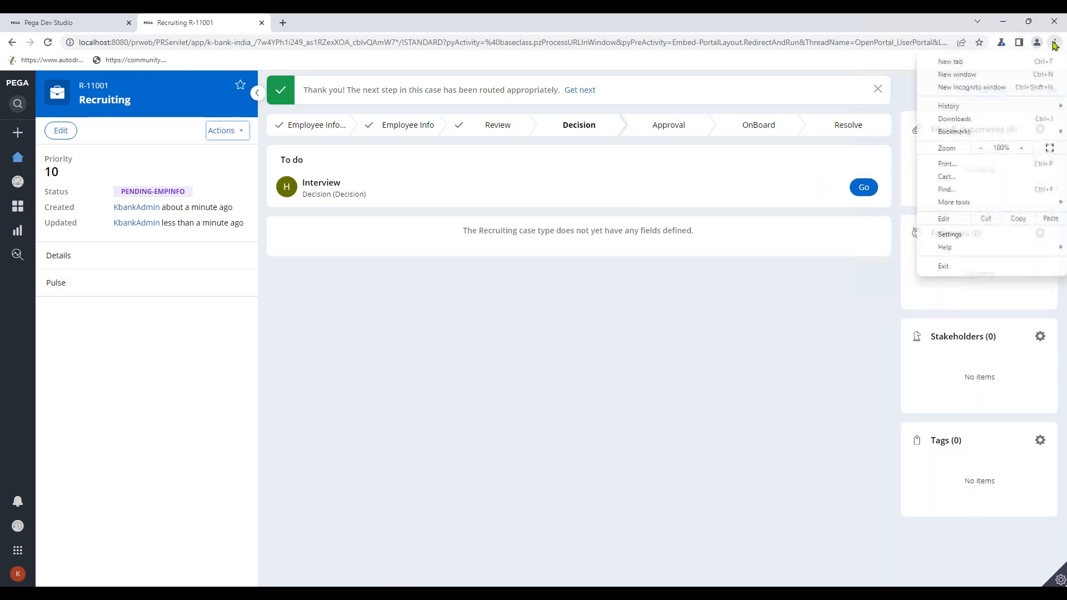
{"action": "left_click", "coordinate": [976, 87]}
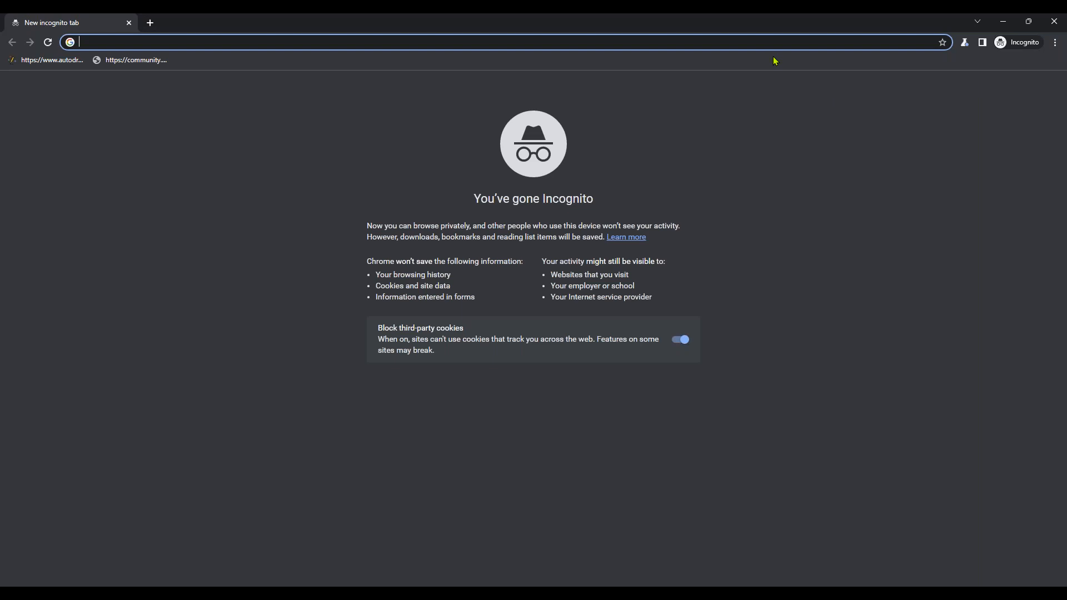
{"action": "type", "text": "l"}
{"action": "left_click", "coordinate": [1004, 23]}
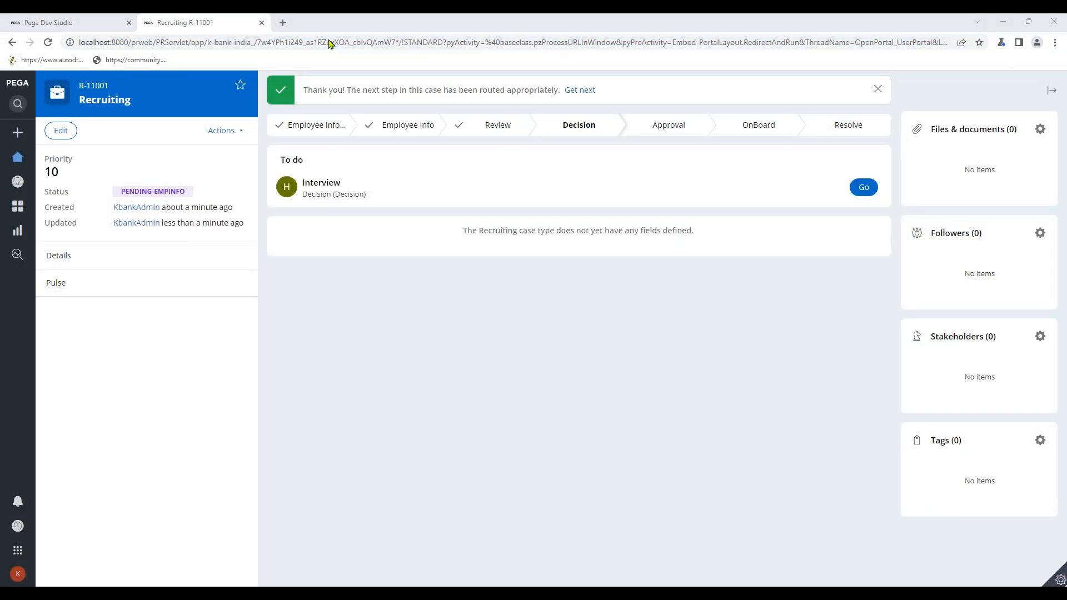
{"action": "key", "text": "alt+Tab"}
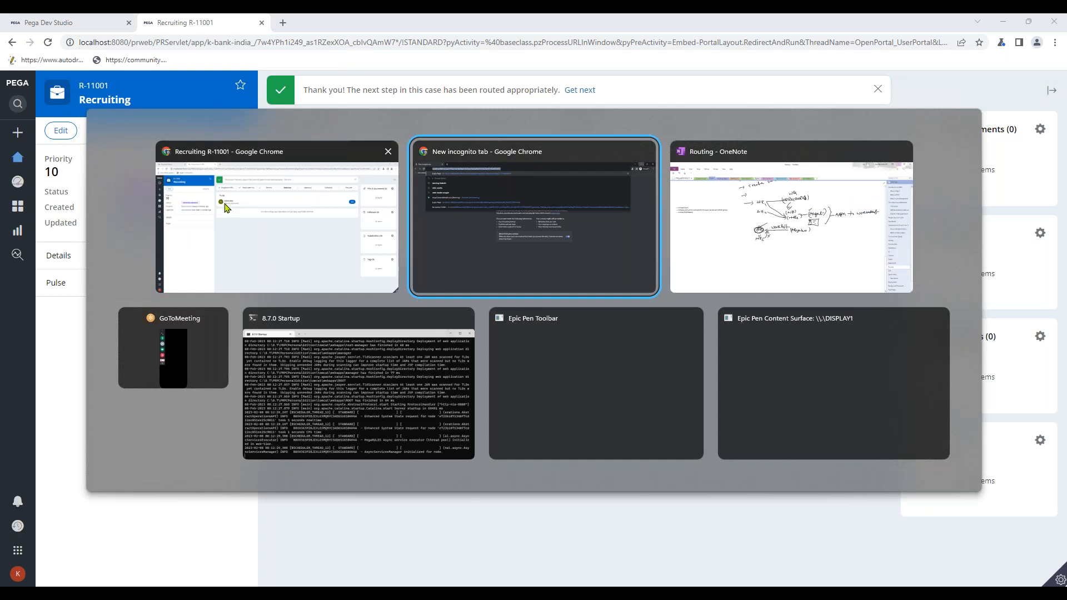
{"action": "left_click", "coordinate": [476, 207]}
{"action": "key", "text": "Return"}
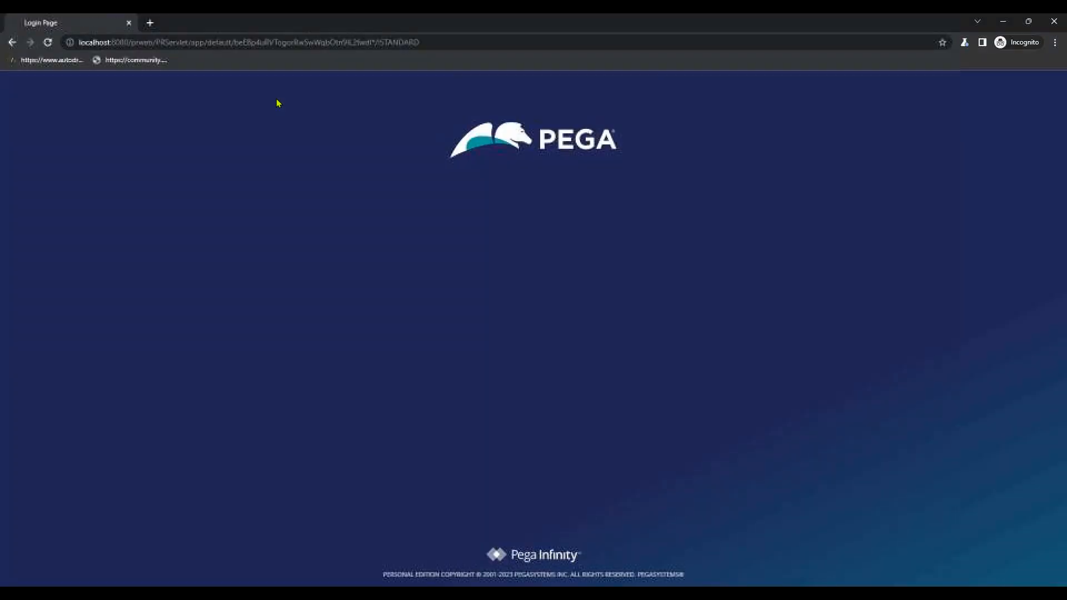
- Log in to Pega as operator hr1 with its password
{"action": "left_click", "coordinate": [510, 228]}
{"action": "type", "text": "hr1"}
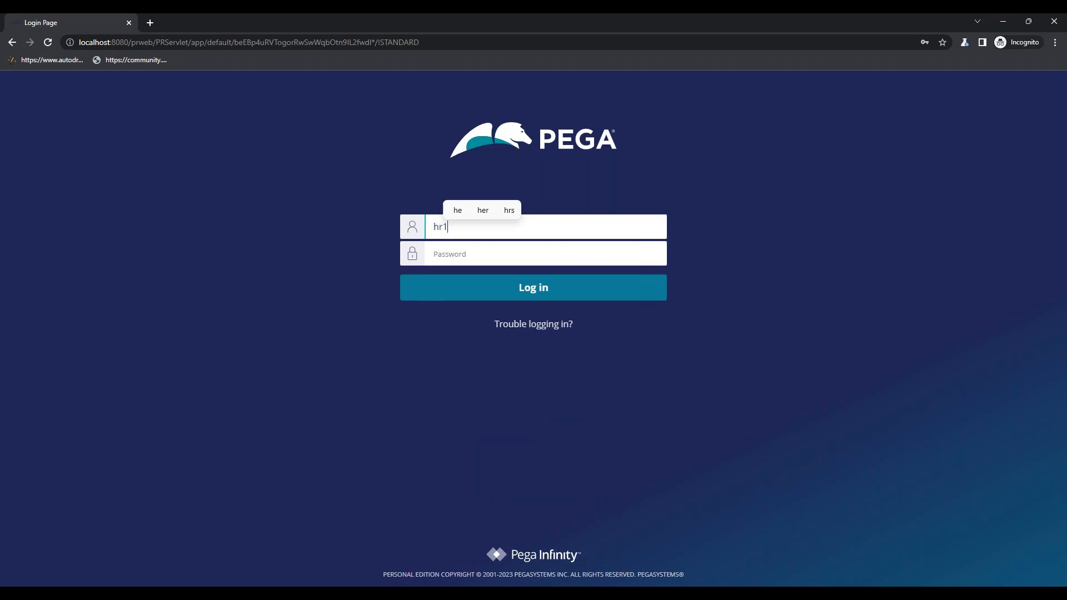
{"action": "left_click", "coordinate": [488, 260]}
{"action": "type", "text": "ru"}
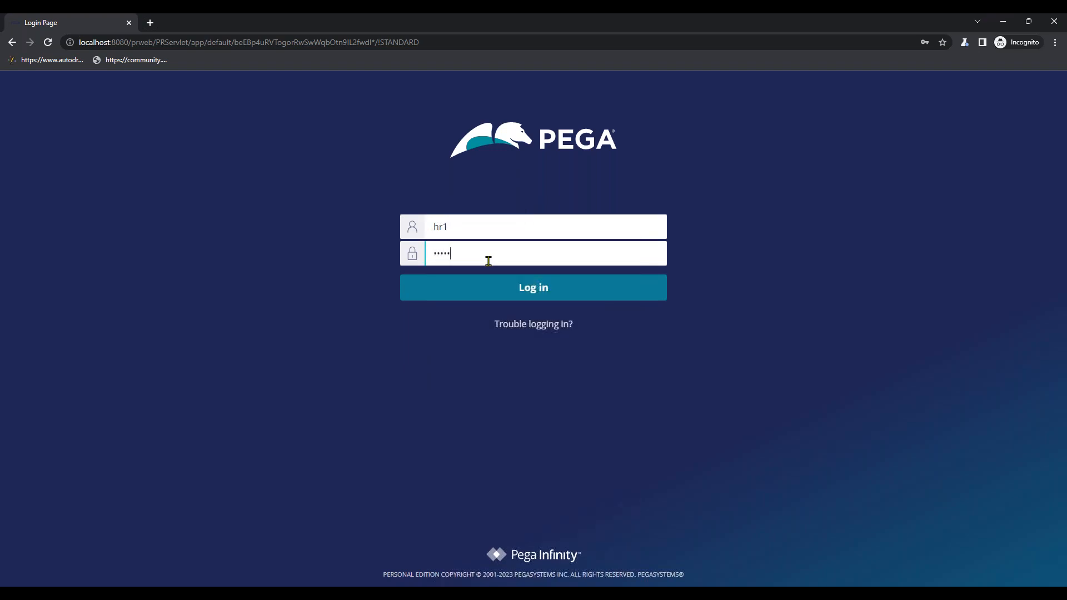
{"action": "left_click", "coordinate": [488, 282]}
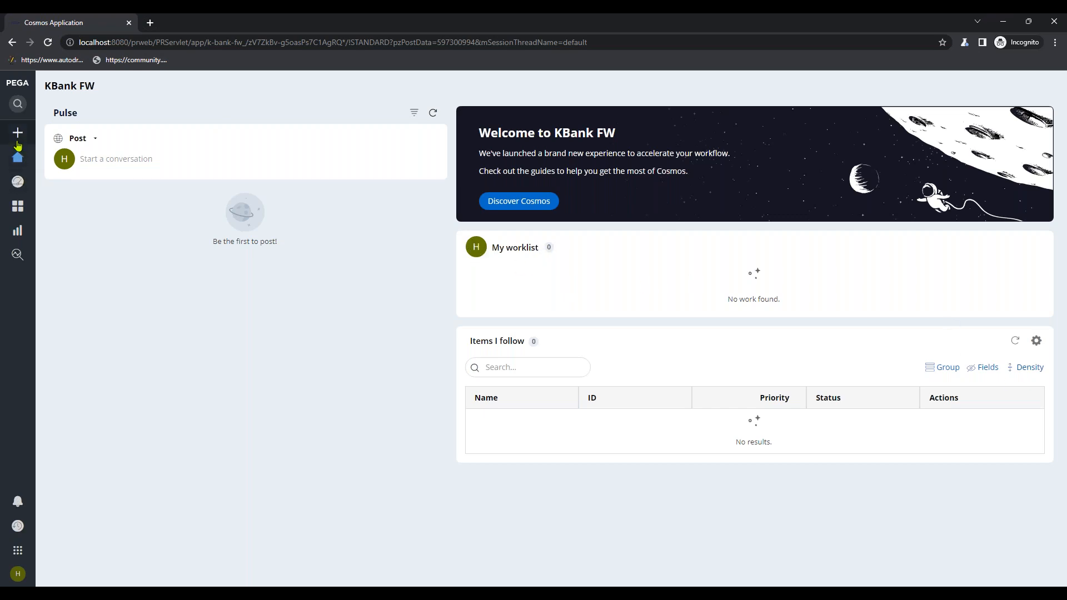
- Confirm HR1's worklist and dashboard show no work, then return to the R-11001 window
{"action": "mouse_move", "coordinate": [17, 157]}
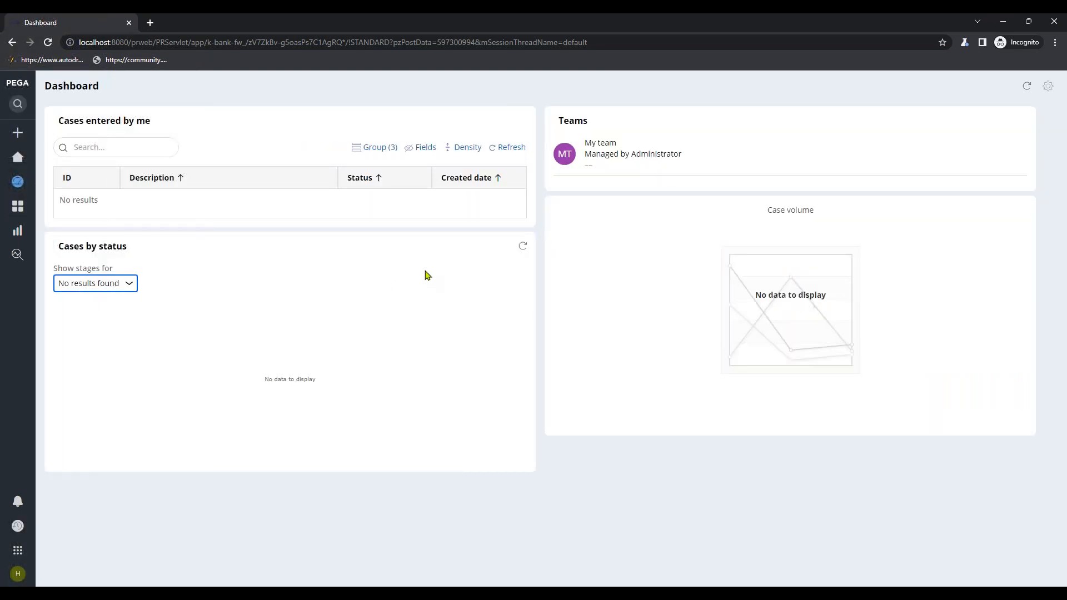
{"action": "left_click", "coordinate": [77, 291]}
{"action": "left_click", "coordinate": [77, 289]}
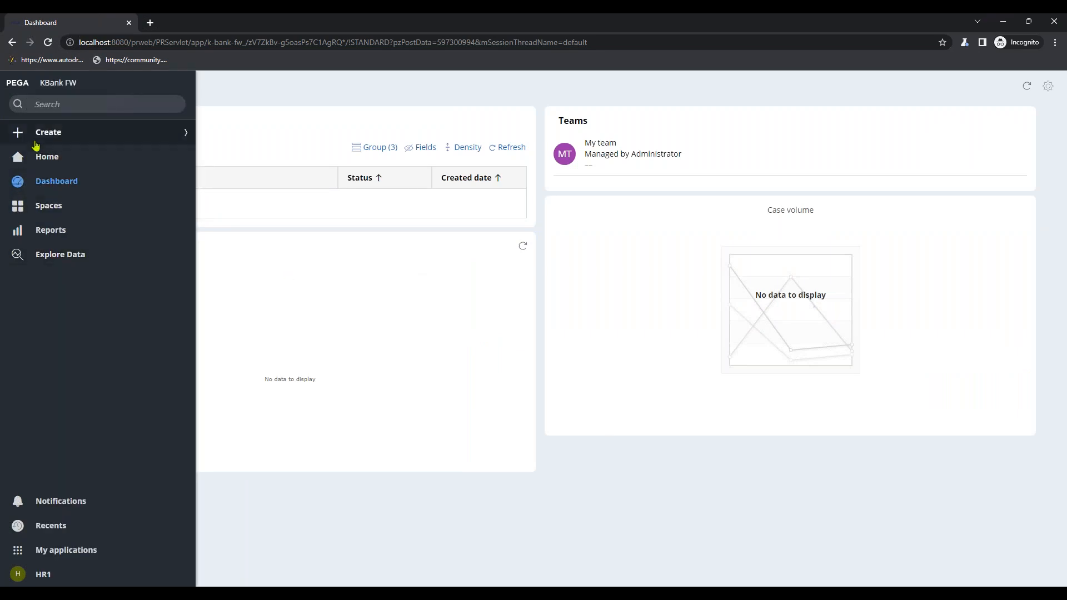
{"action": "key", "text": "alt+Tab"}
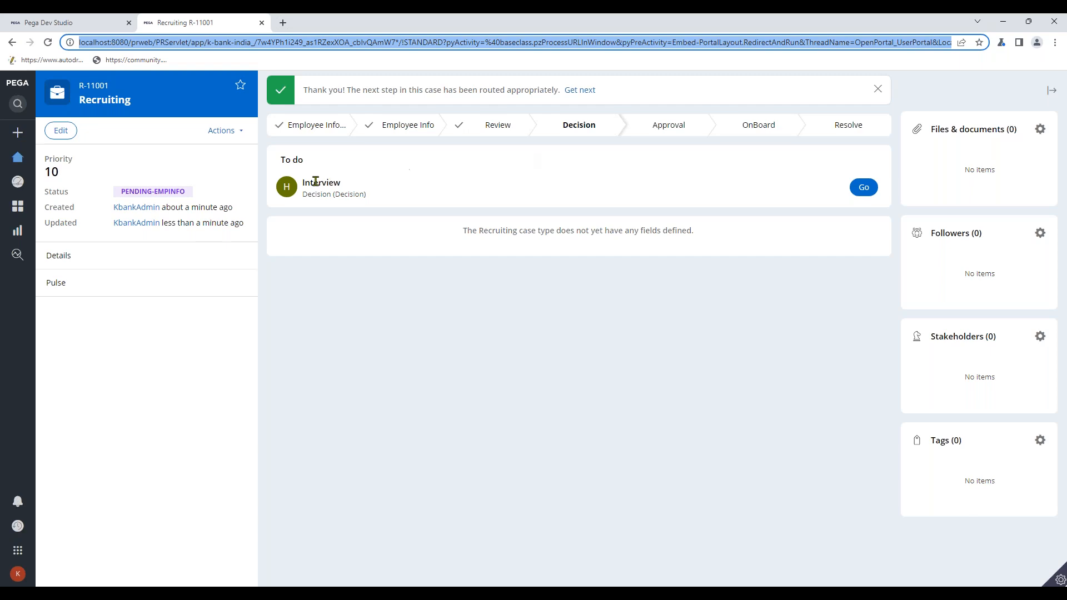
{"action": "left_click", "coordinate": [226, 133]}
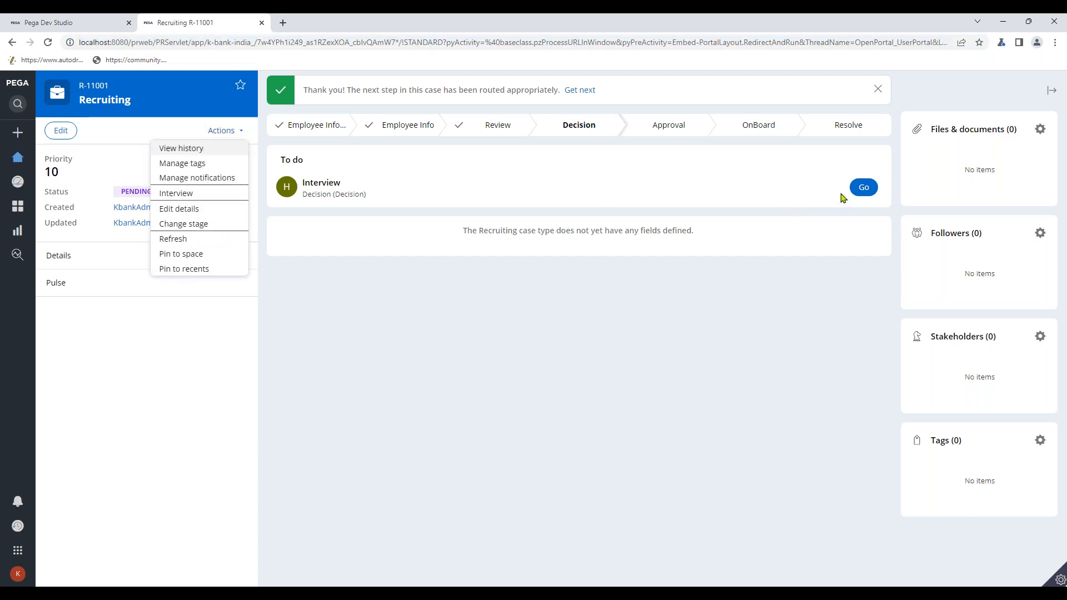
{"action": "left_click", "coordinate": [861, 189]}
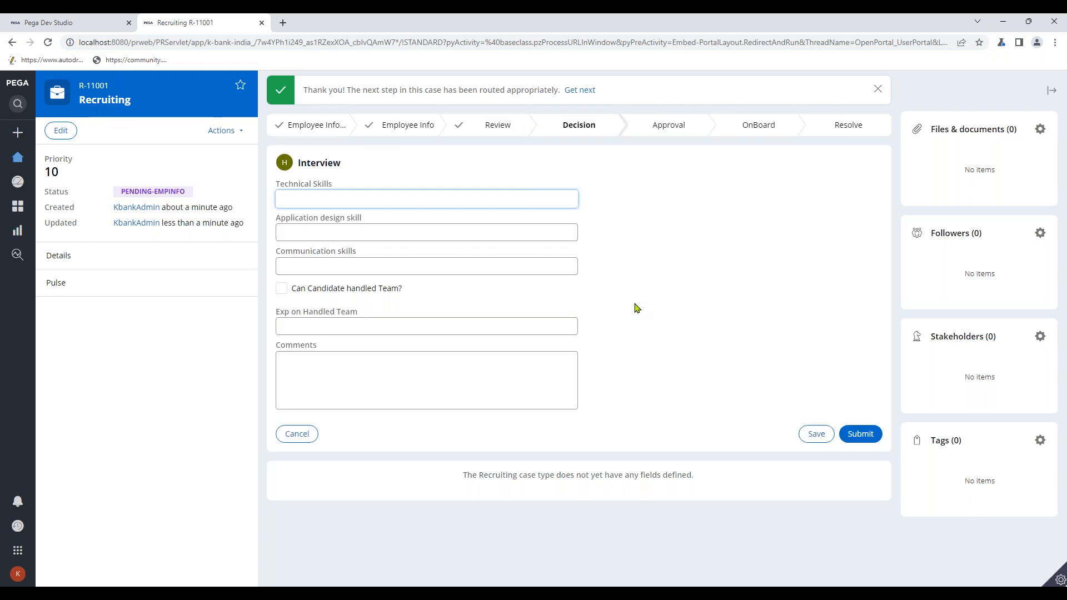
{"action": "left_click", "coordinate": [303, 434]}
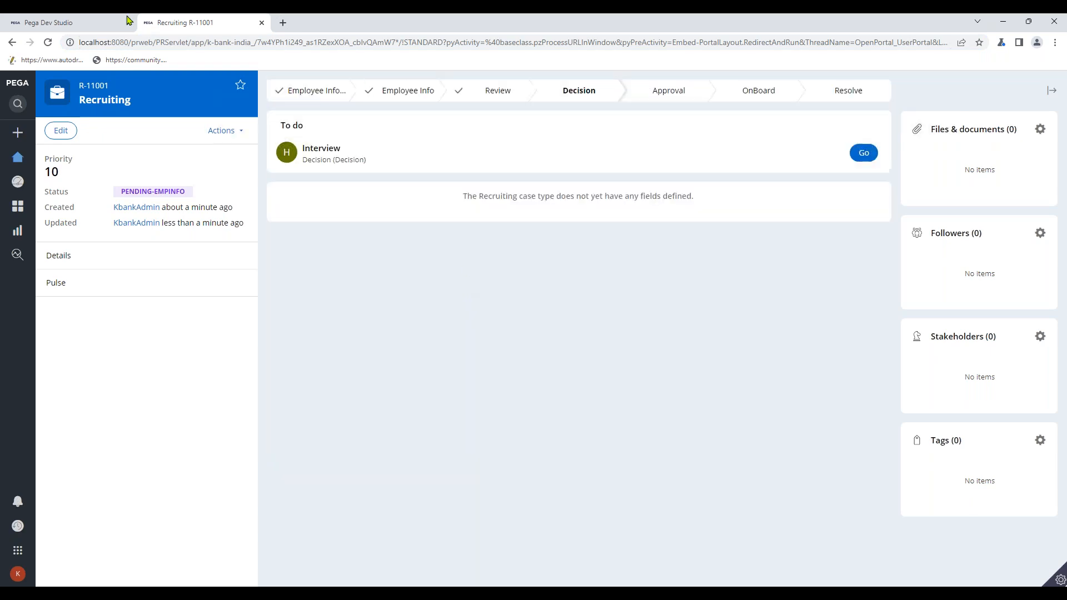
- Inspect the Review process goal and deadline settings and the Review stage skip conditions
{"action": "left_click", "coordinate": [66, 22]}
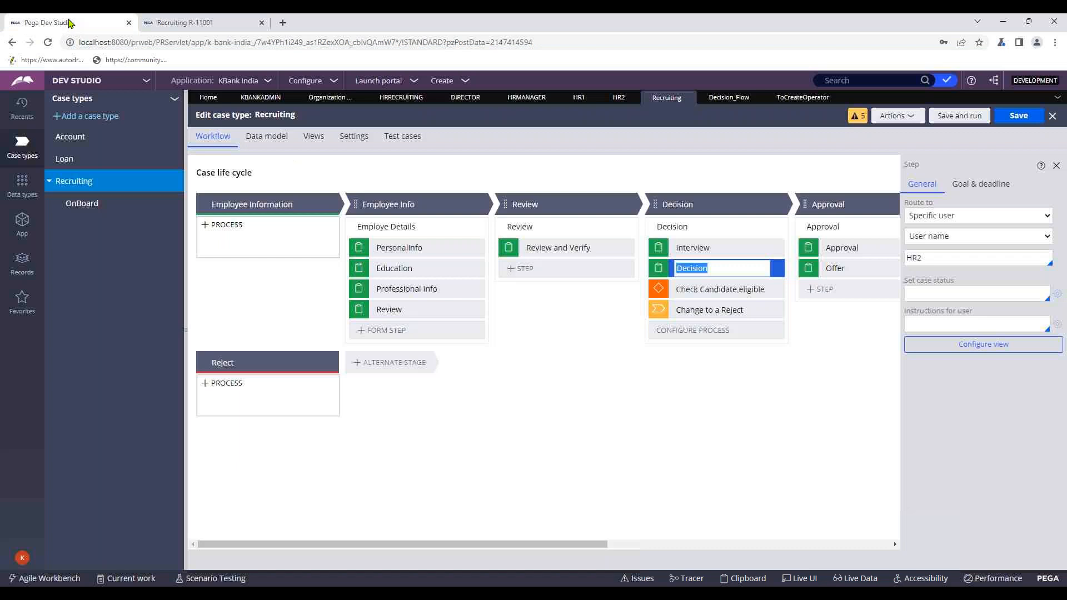
{"action": "left_click", "coordinate": [719, 251]}
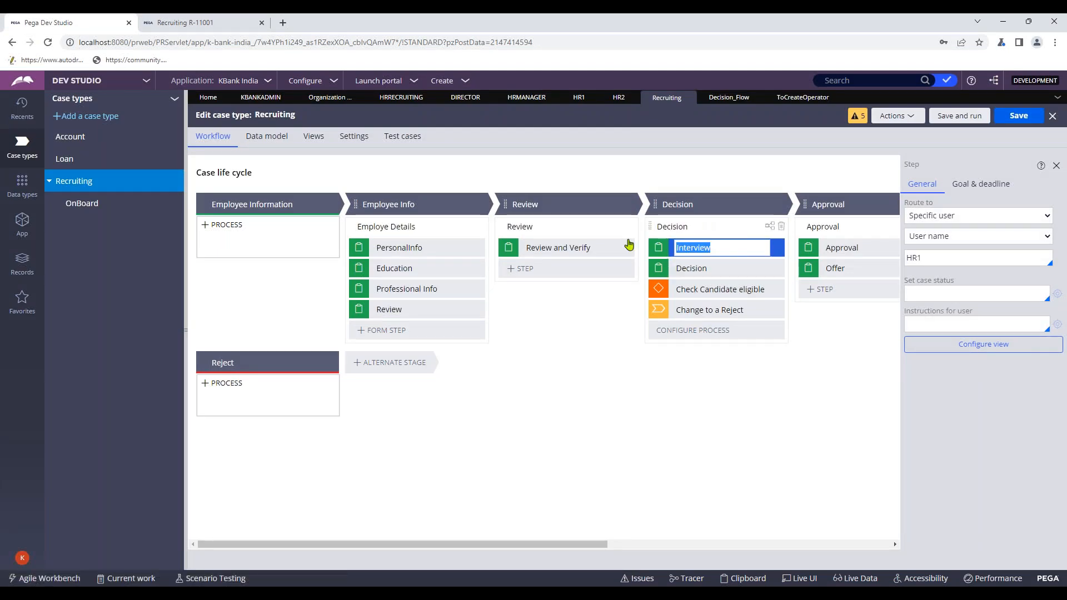
{"action": "left_click", "coordinate": [561, 232]}
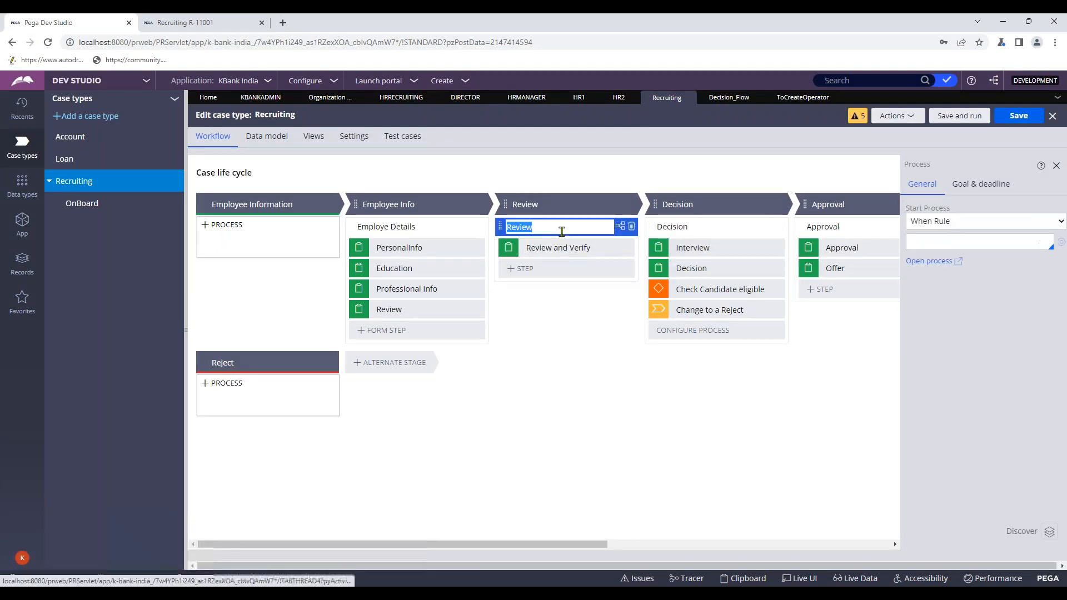
{"action": "left_click", "coordinate": [962, 188]}
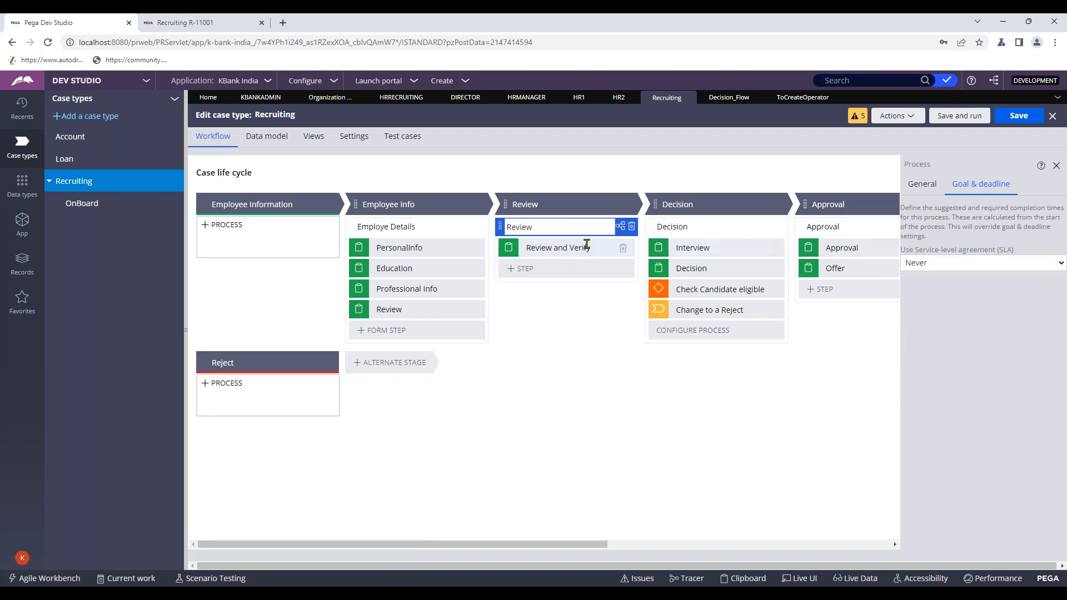
{"action": "left_click", "coordinate": [556, 204]}
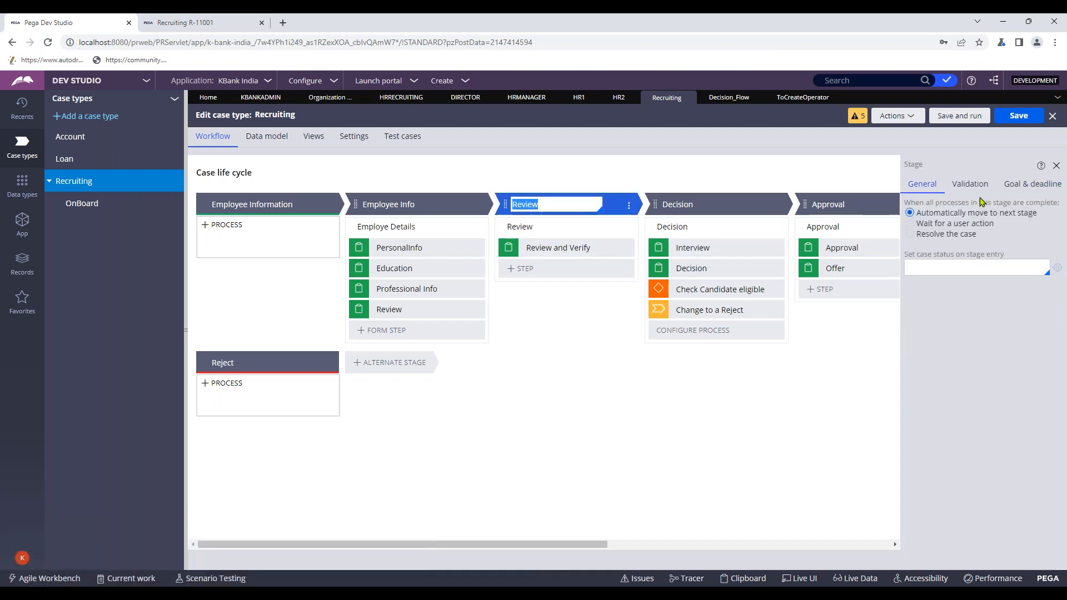
{"action": "left_click", "coordinate": [970, 184]}
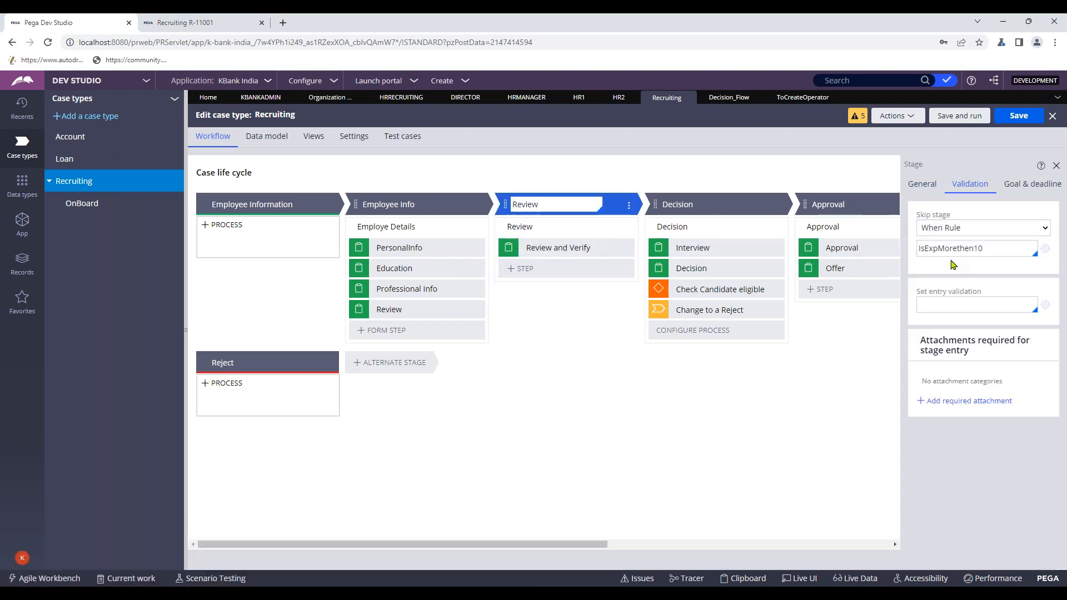
- Check the Decision stage and process settings and confirm the Interview step routes to HR1
{"action": "left_click", "coordinate": [694, 225]}
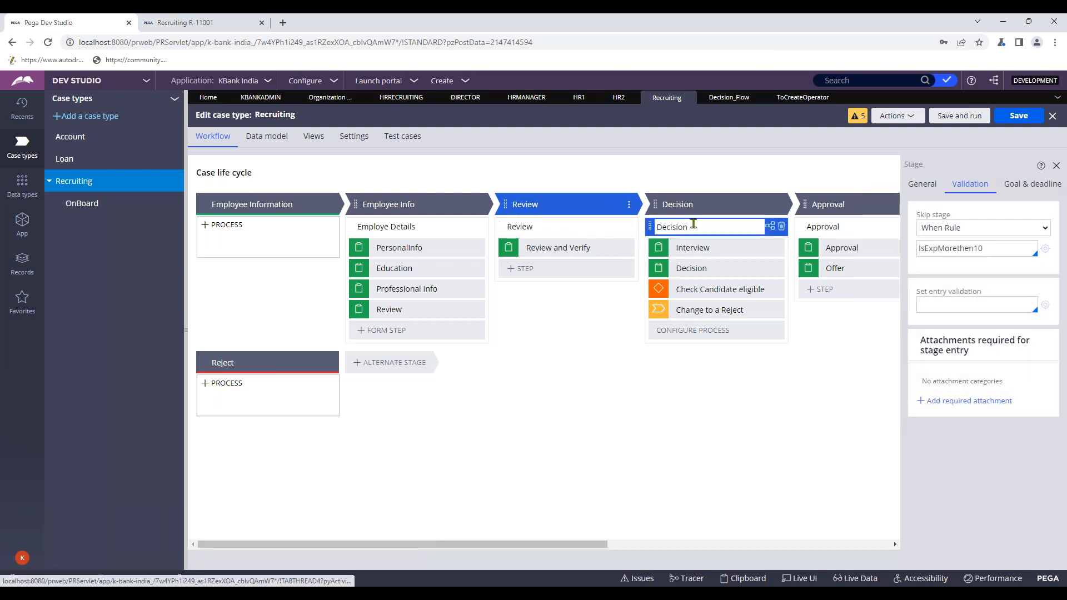
{"action": "left_click", "coordinate": [698, 203]}
{"action": "left_click", "coordinate": [969, 184]}
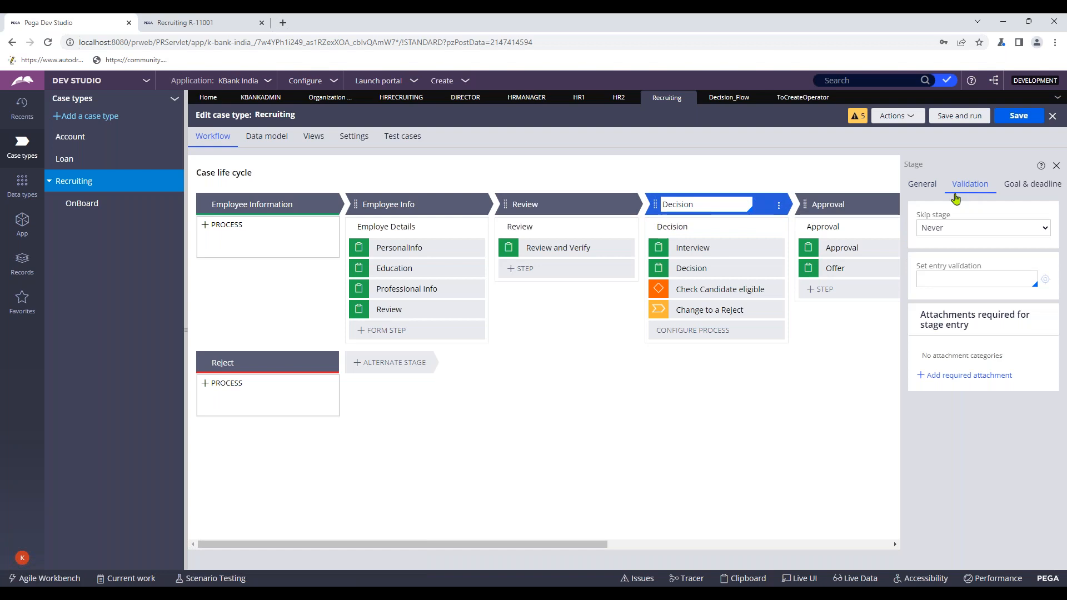
{"action": "left_click", "coordinate": [709, 227]}
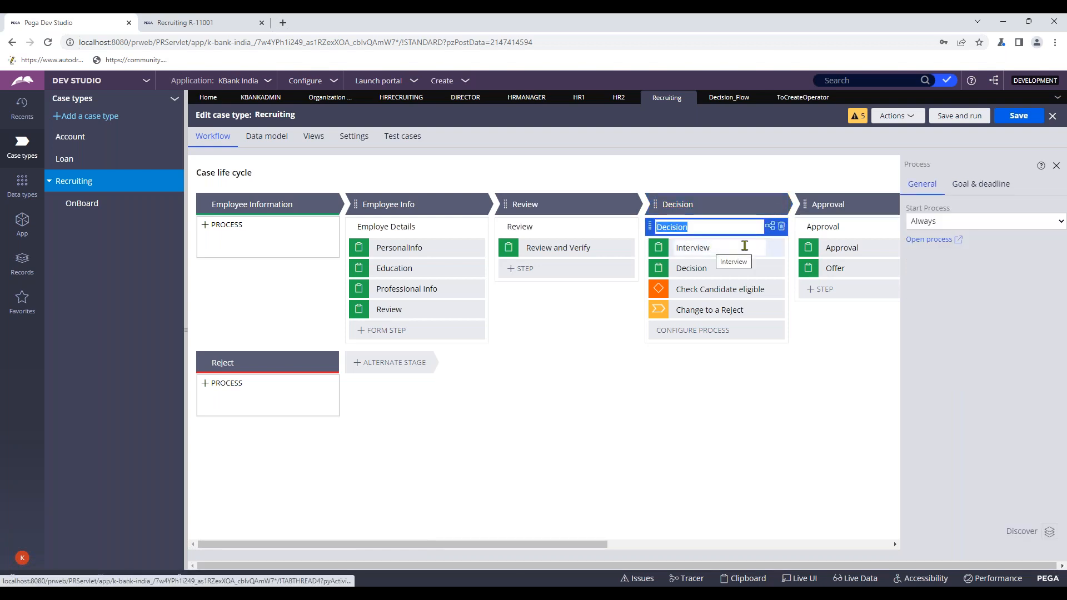
{"action": "left_click", "coordinate": [724, 247]}
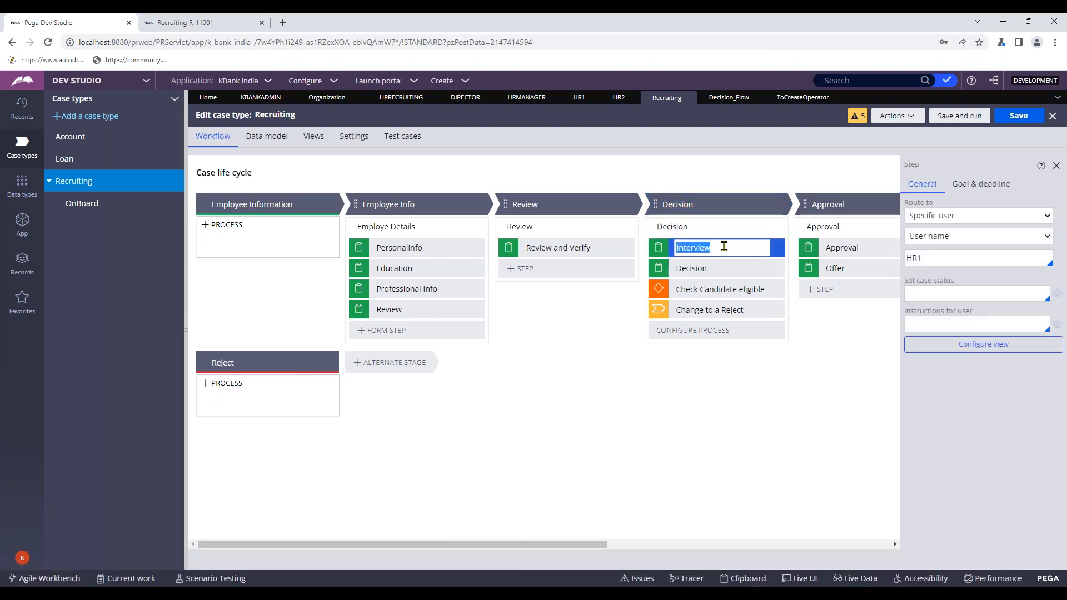
{"action": "left_click", "coordinate": [229, 26]}
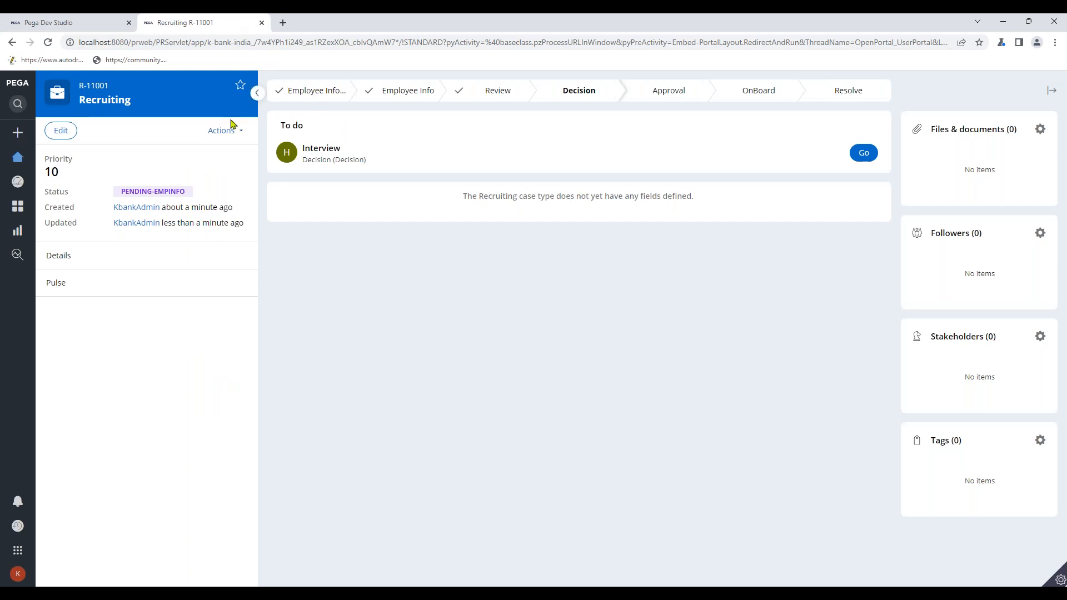
- Review R-11001's actions list, then confirm the other user's portal worklist shows no Interview work
{"action": "left_click", "coordinate": [237, 135]}
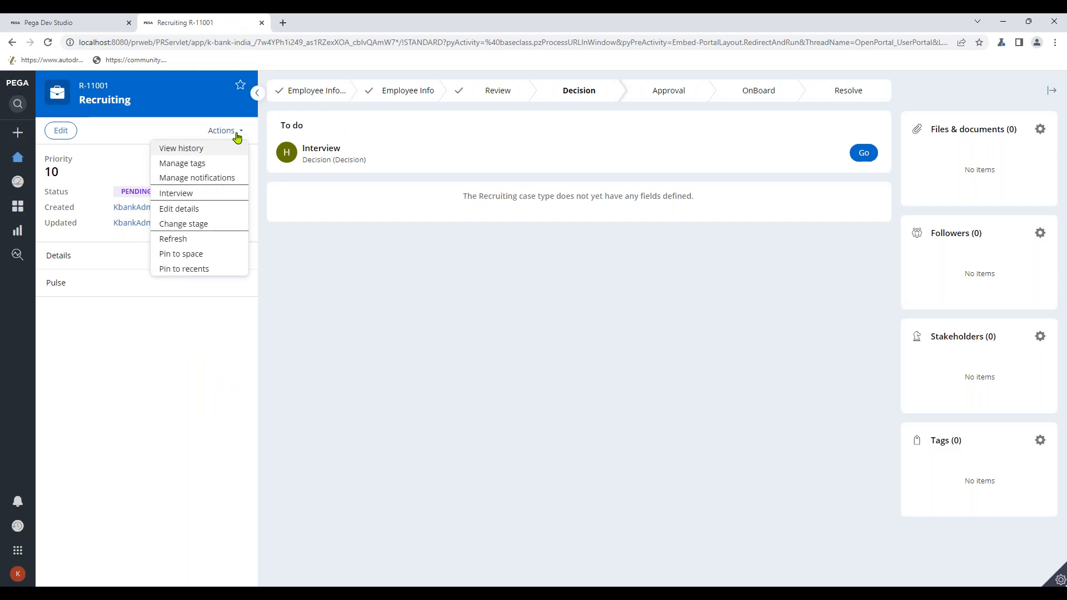
{"action": "left_click", "coordinate": [347, 244]}
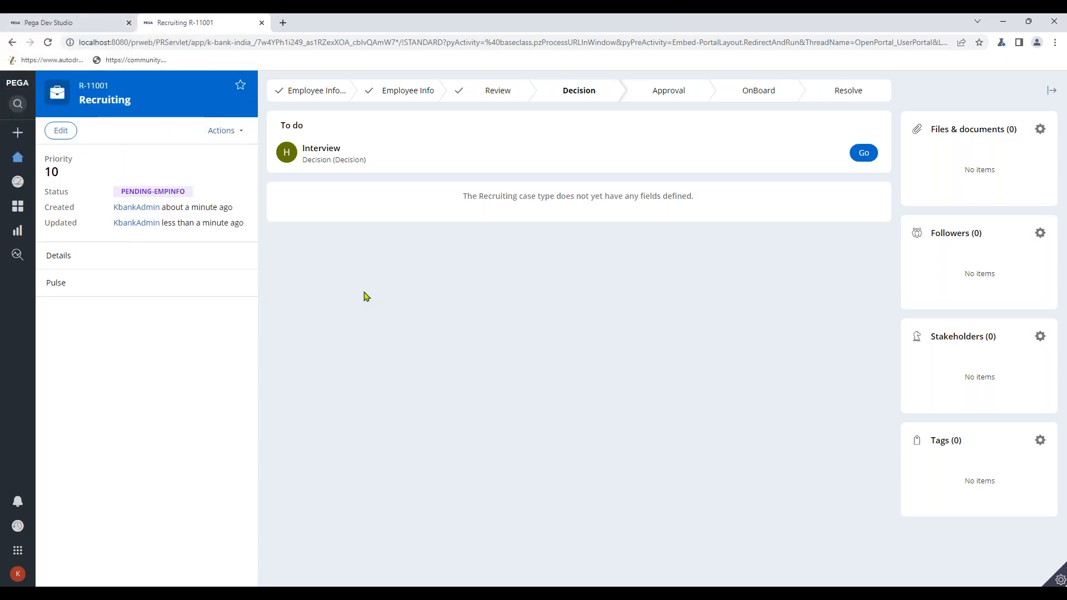
{"action": "mouse_move", "coordinate": [522, 590]}
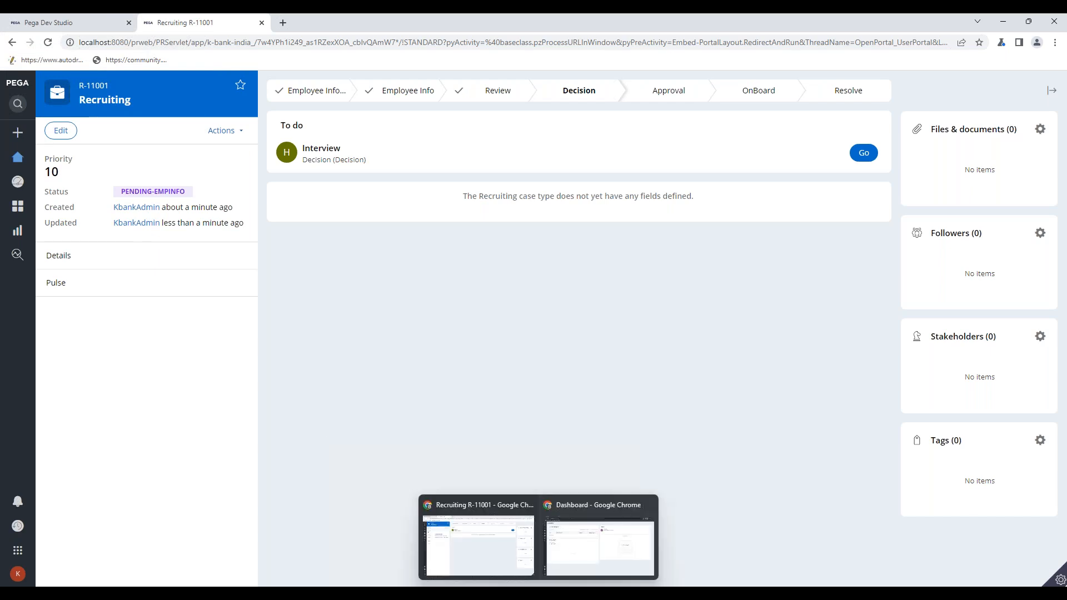
{"action": "left_click", "coordinate": [576, 544]}
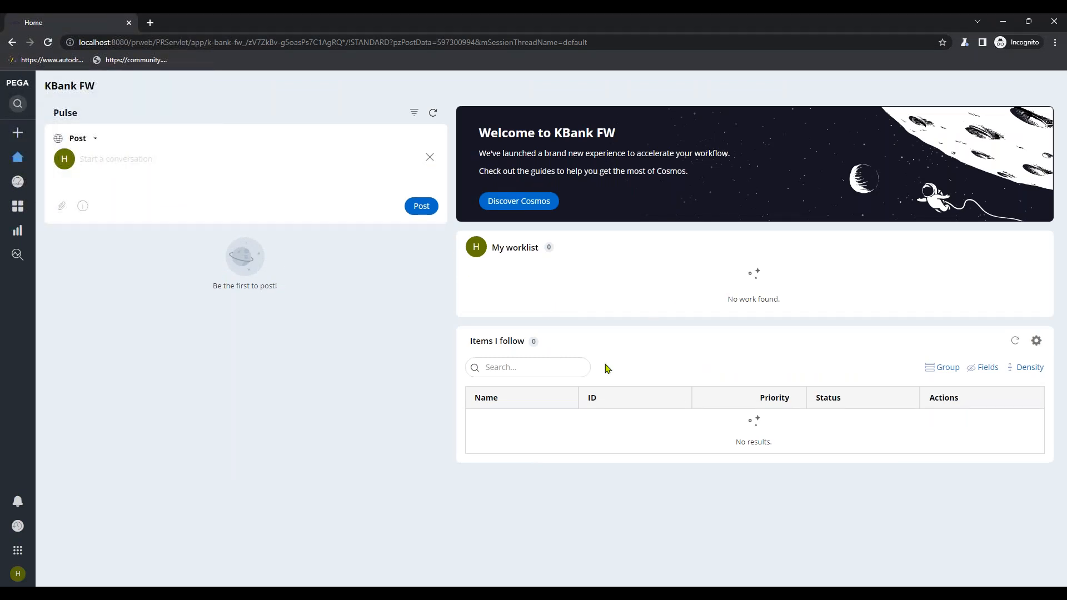
{"action": "mouse_move", "coordinate": [550, 590]}
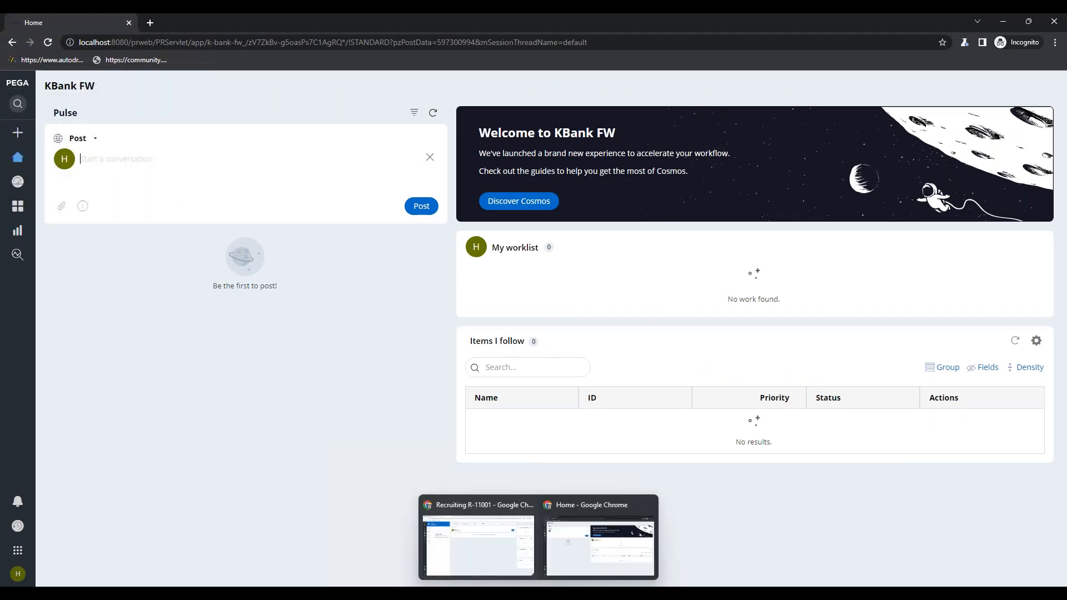
{"action": "left_click", "coordinate": [469, 543]}
- Search rules for 'worklist', refine to 'pyuserwork', and open the pyUserWorkList report definition
{"action": "left_click", "coordinate": [48, 21]}
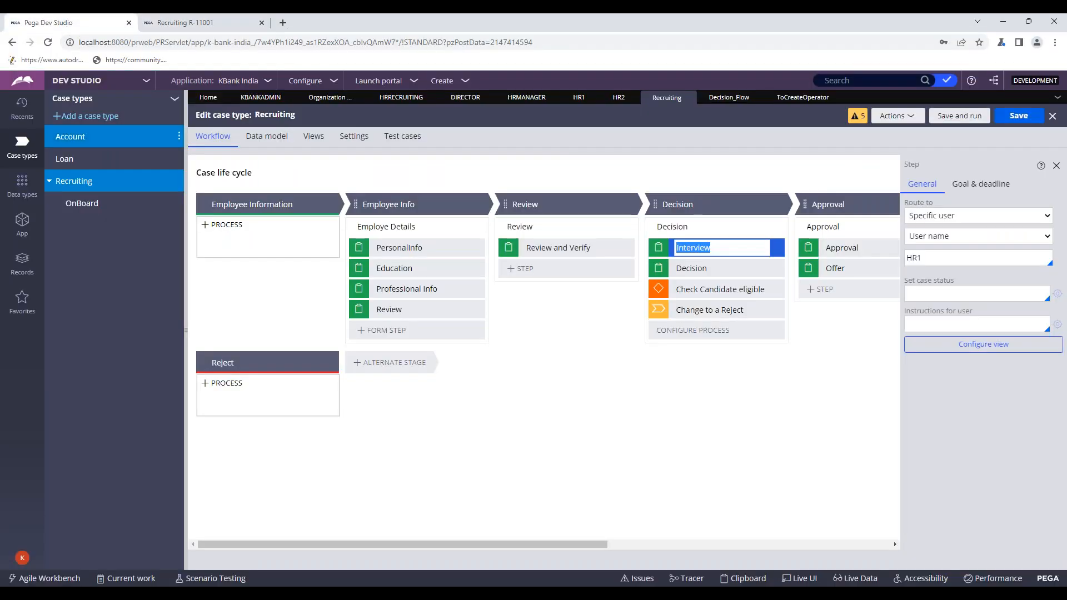
{"action": "left_click", "coordinate": [830, 81]}
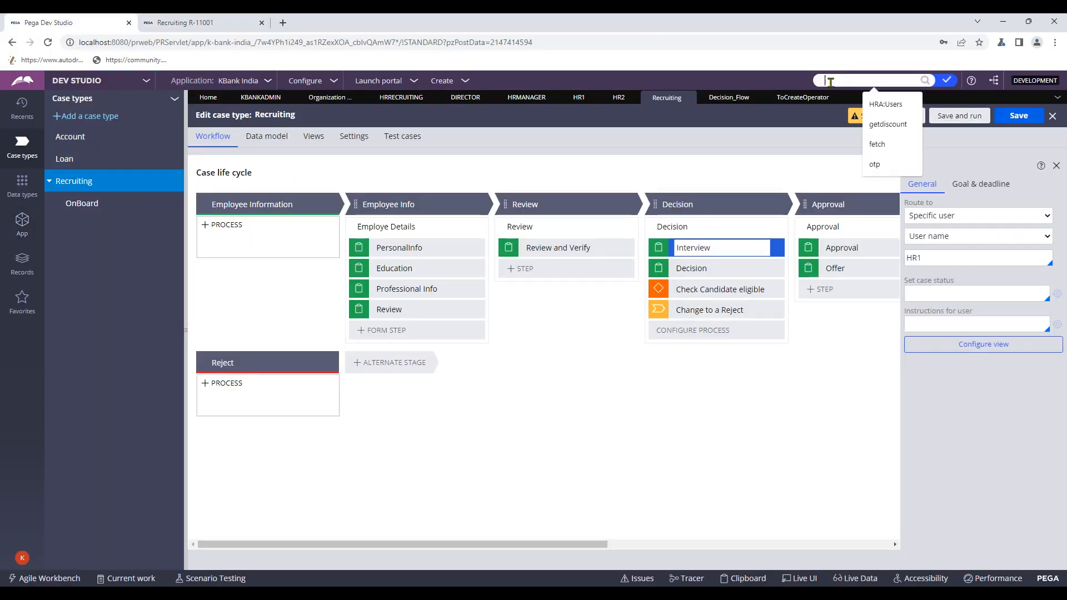
{"action": "type", "text": "wo"}
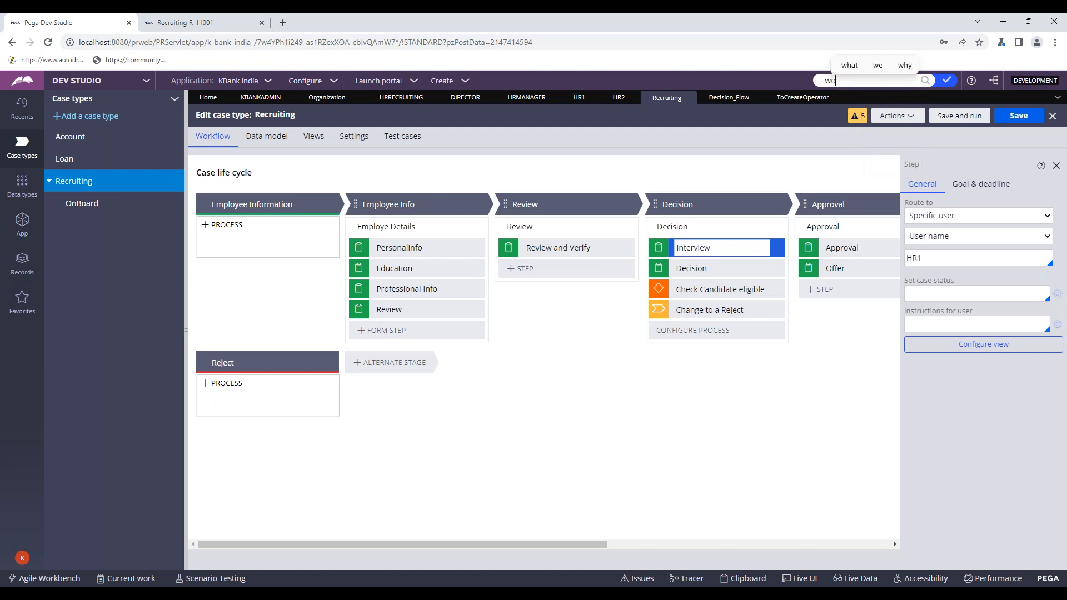
{"action": "type", "text": "rklist"}
{"action": "key", "text": "Return"}
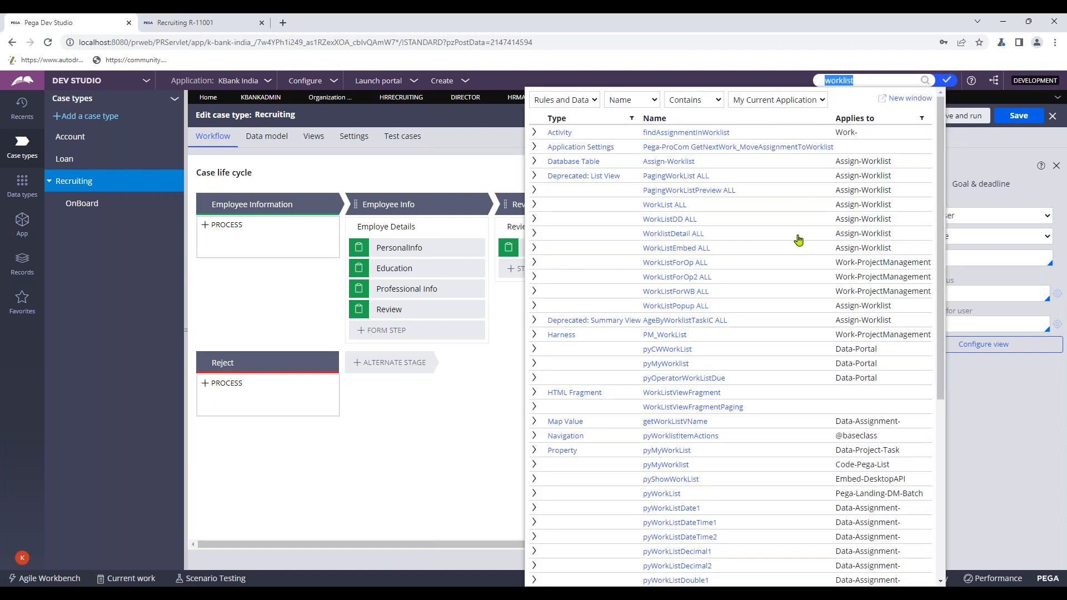
{"action": "scroll", "coordinate": [798, 240], "scroll_direction": "down", "scroll_amount": 4}
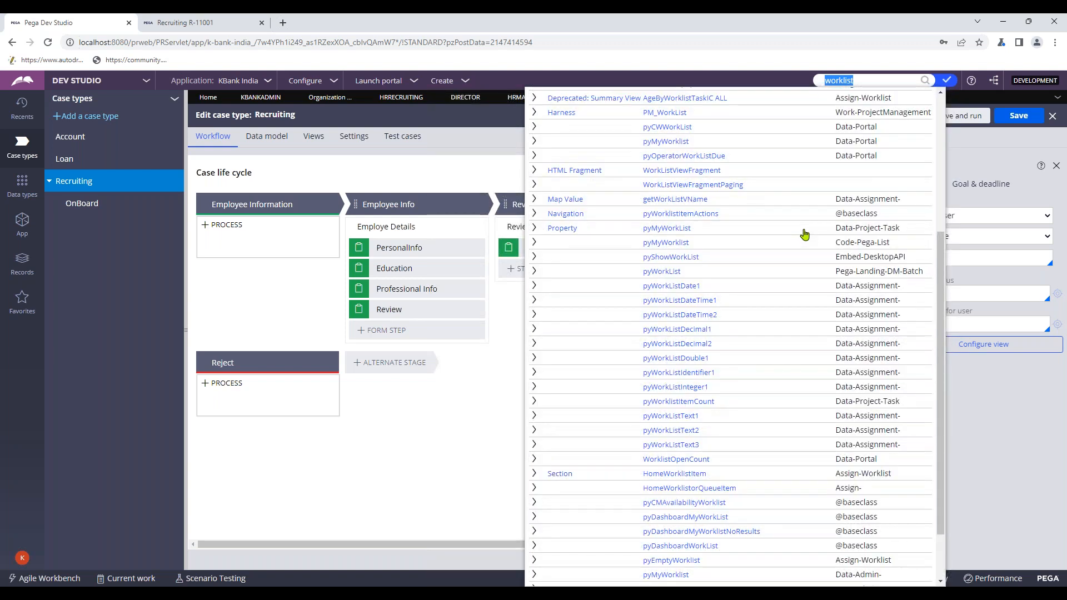
{"action": "scroll", "coordinate": [804, 234], "scroll_direction": "up", "scroll_amount": 5}
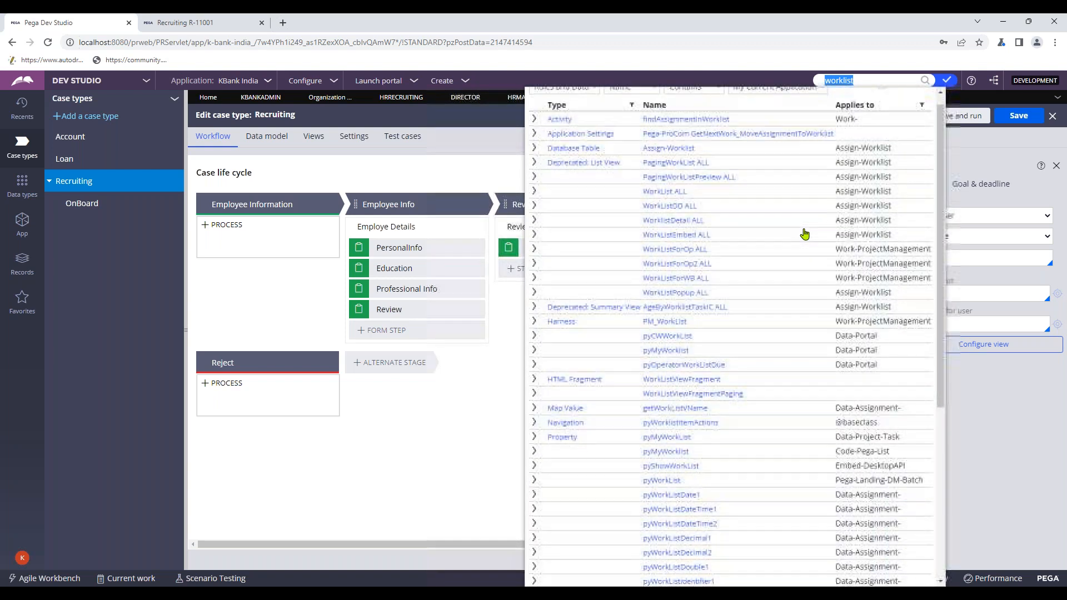
{"action": "scroll", "coordinate": [804, 234], "scroll_direction": "down", "scroll_amount": 5}
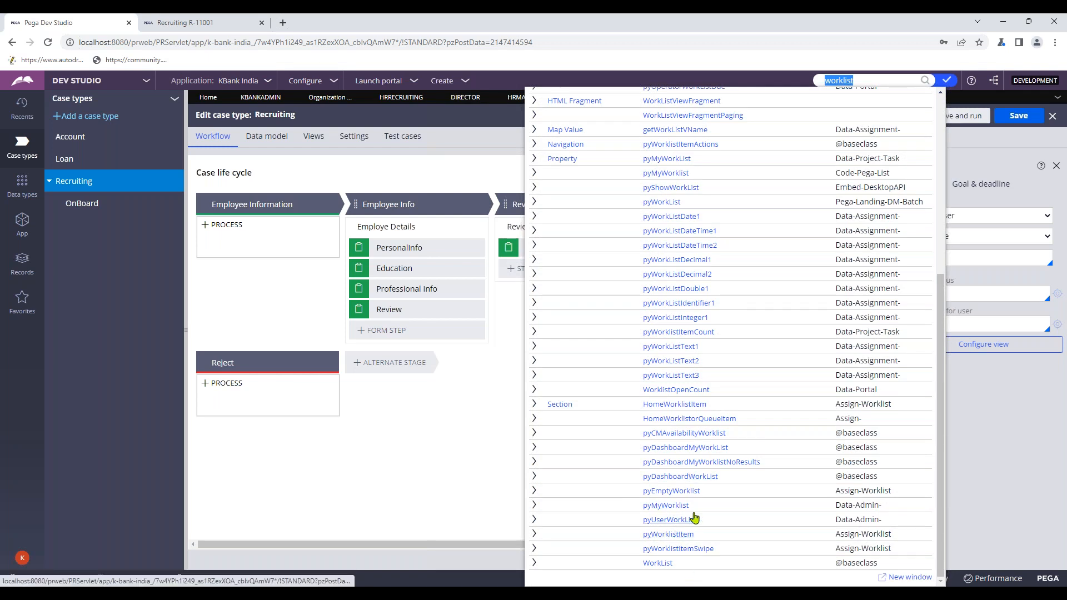
{"action": "type", "text": "p"}
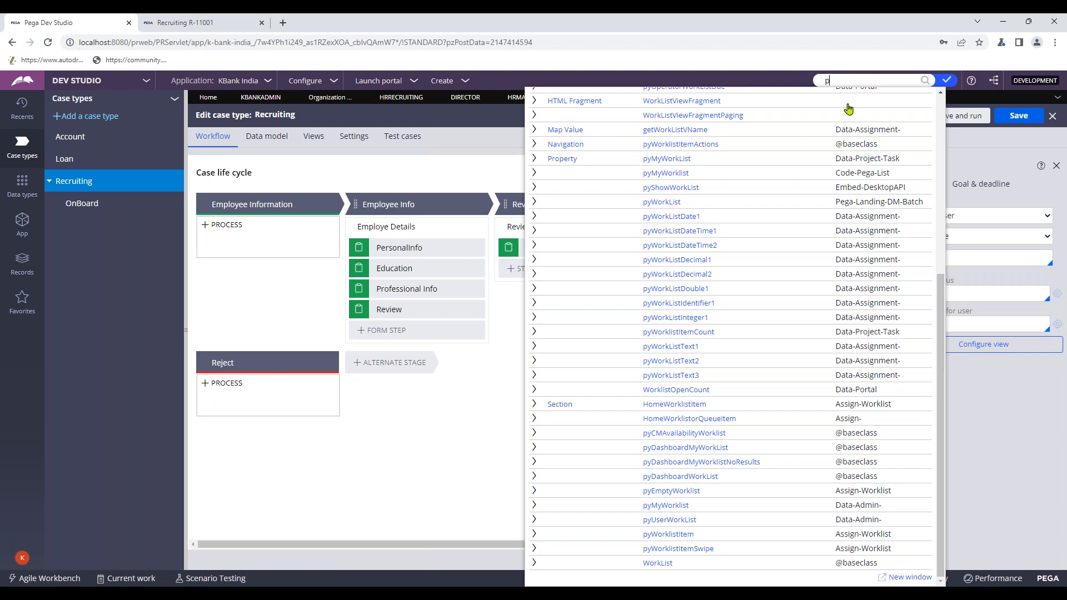
{"action": "type", "text": "yus"}
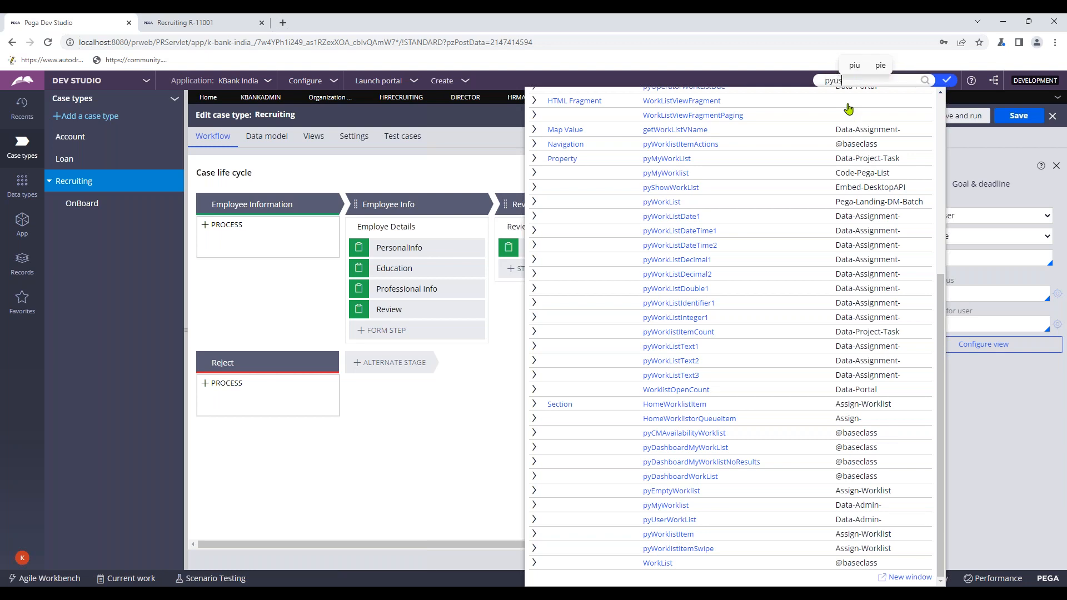
{"action": "type", "text": "erworkli"}
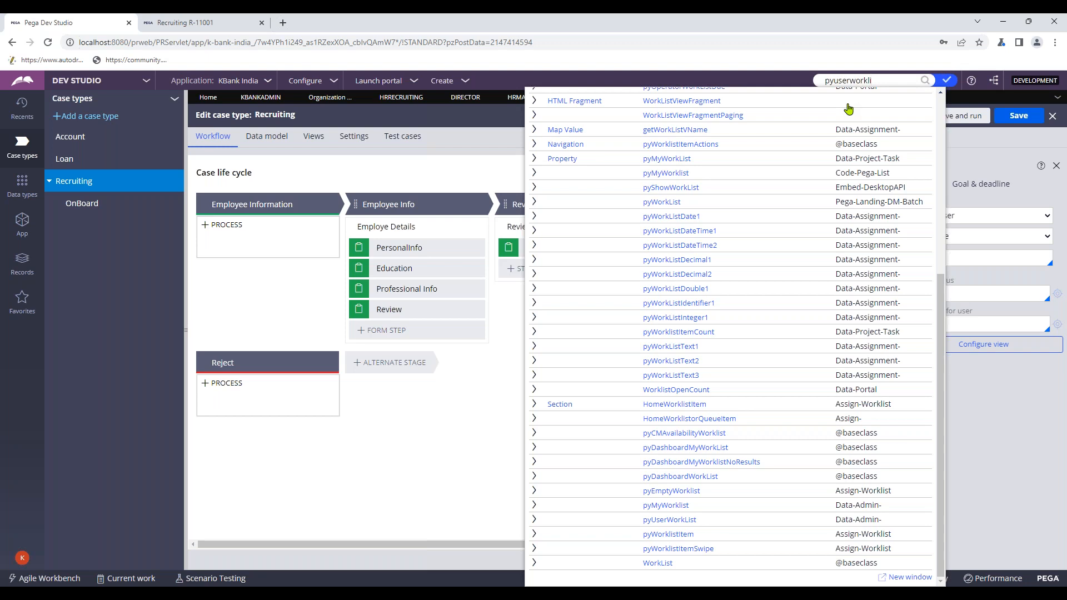
{"action": "key", "text": "Return"}
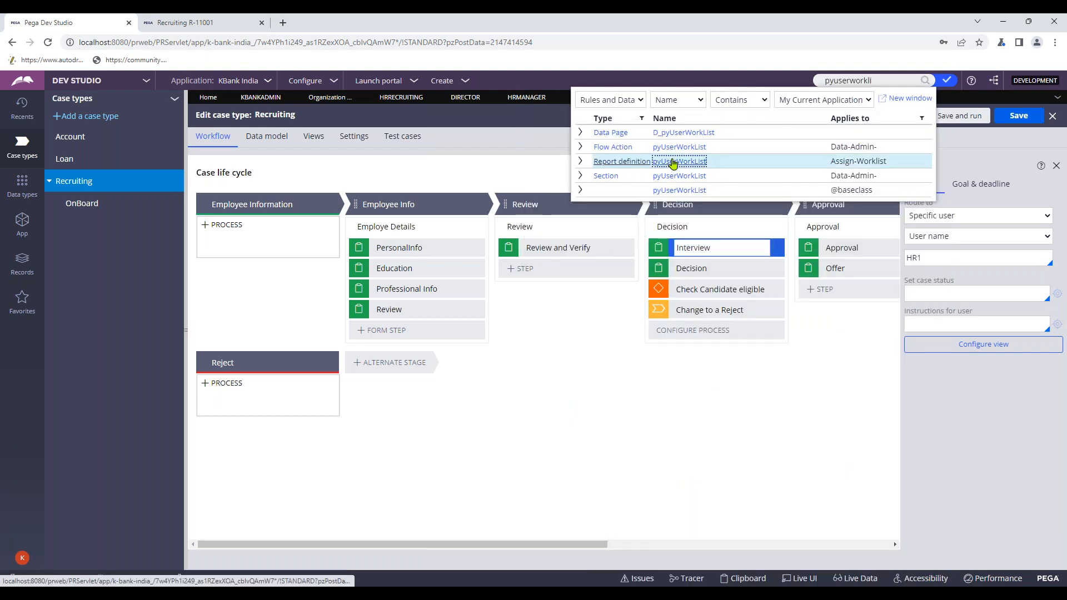
{"action": "left_click", "coordinate": [671, 161]}
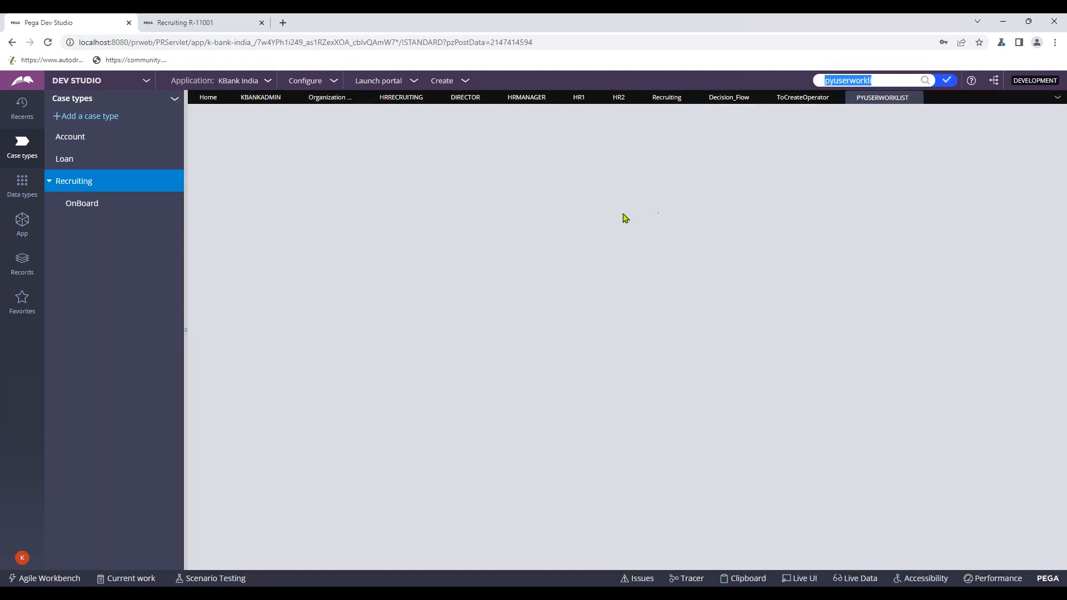
- Run the pyUserWorkList report full screen and confirm R-11001's Interview is assigned to HR1
{"action": "scroll", "coordinate": [828, 283], "scroll_direction": "down", "scroll_amount": 7}
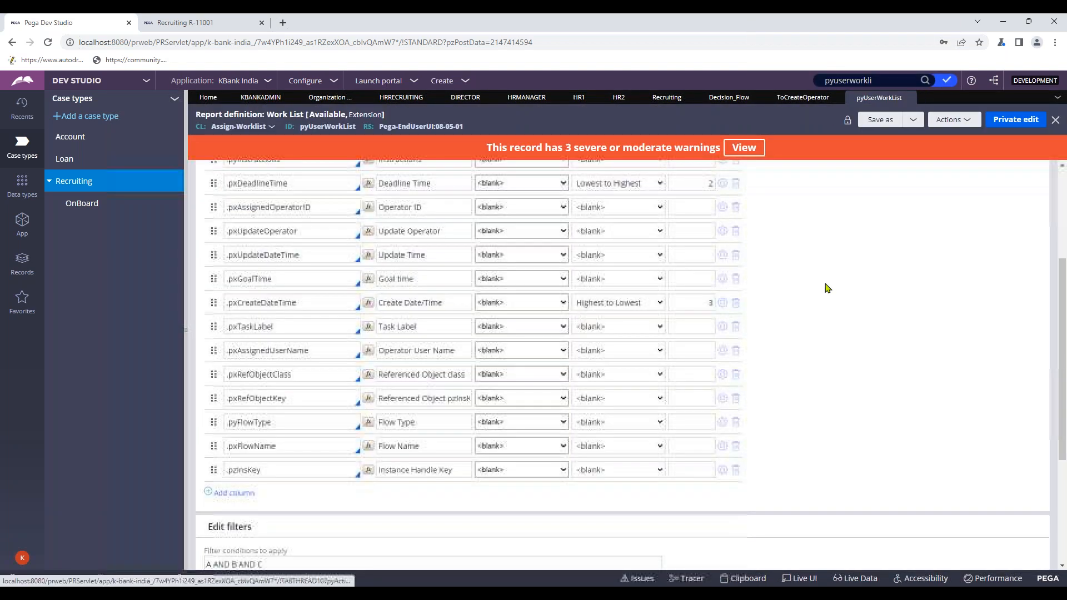
{"action": "scroll", "coordinate": [828, 284], "scroll_direction": "down", "scroll_amount": 1}
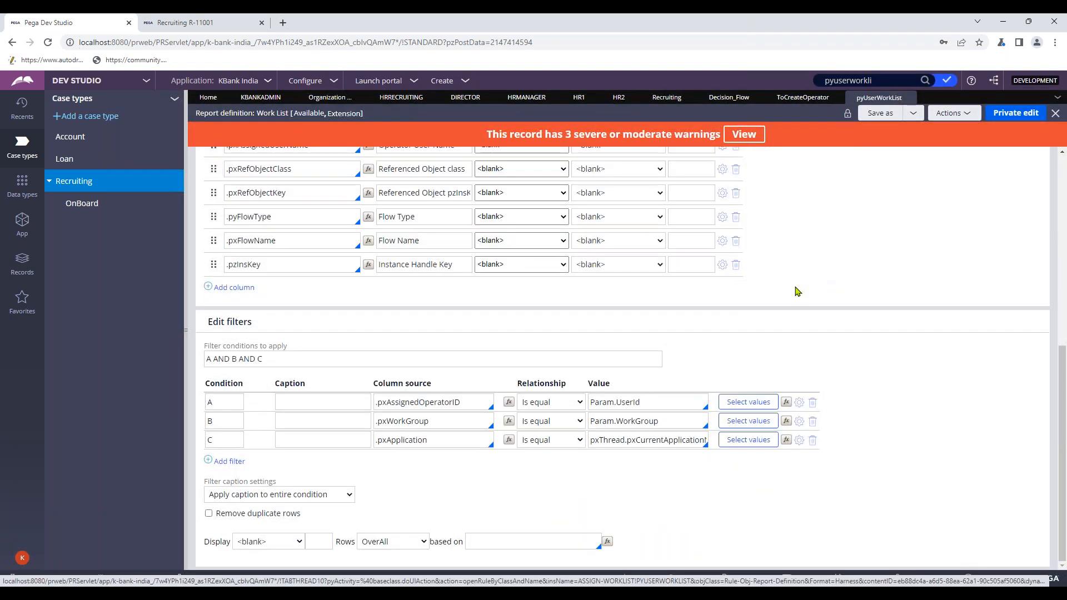
{"action": "left_click", "coordinate": [954, 114]}
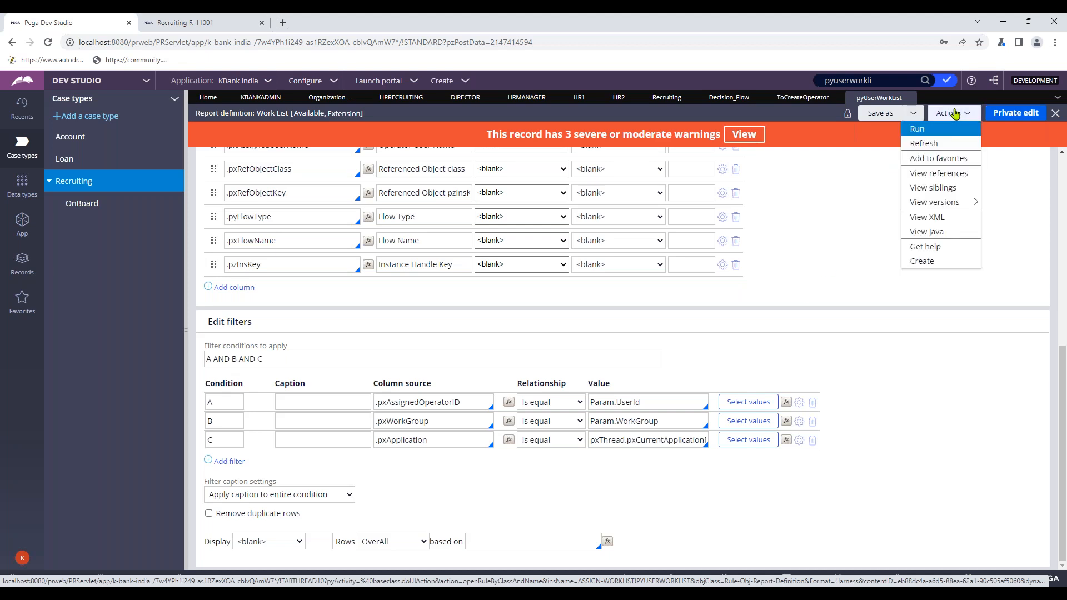
{"action": "left_click", "coordinate": [937, 133]}
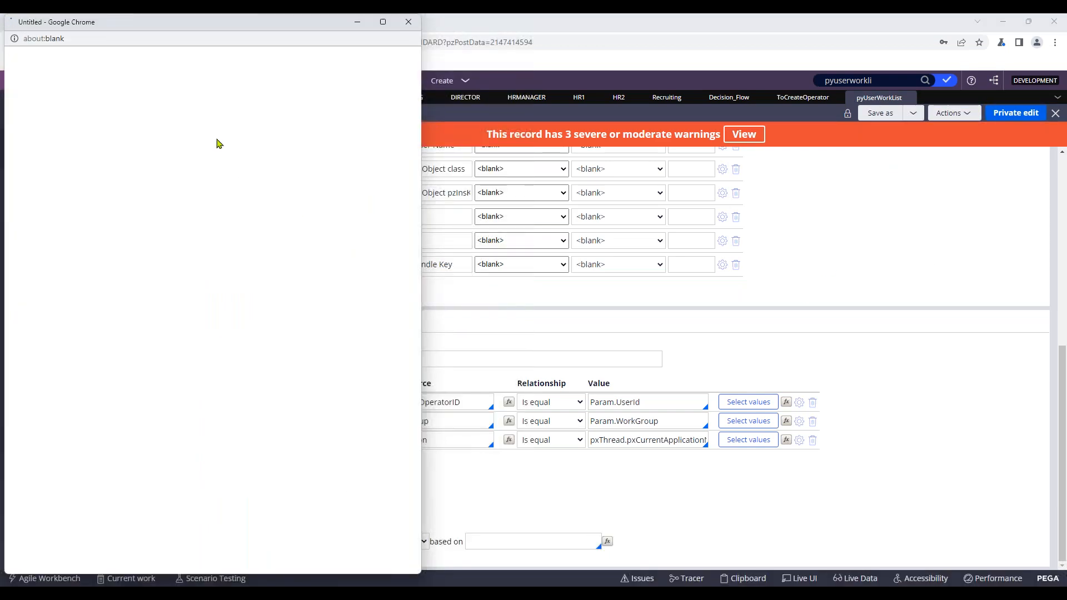
{"action": "left_click_drag", "start_coordinate": [257, 25], "coordinate": [418, 114]}
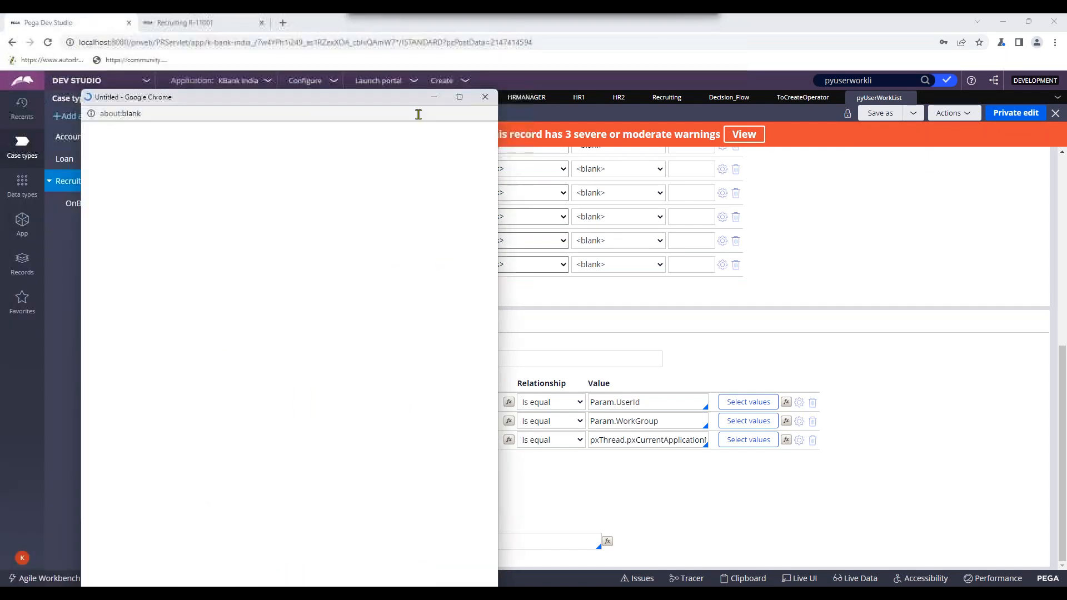
{"action": "left_click", "coordinate": [459, 98]}
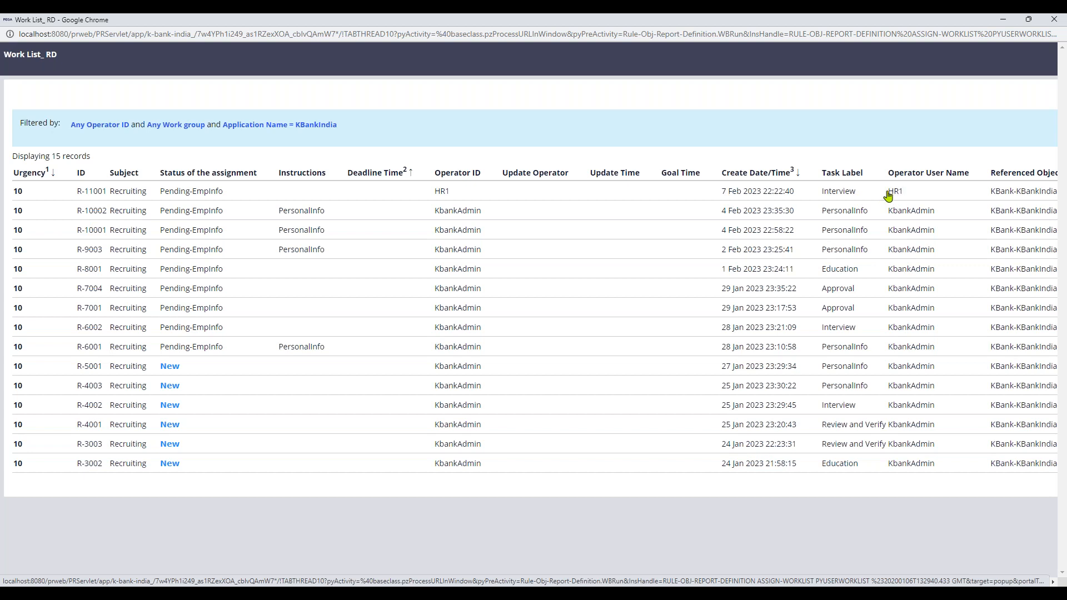
{"action": "left_click_drag", "start_coordinate": [861, 197], "coordinate": [820, 199]}
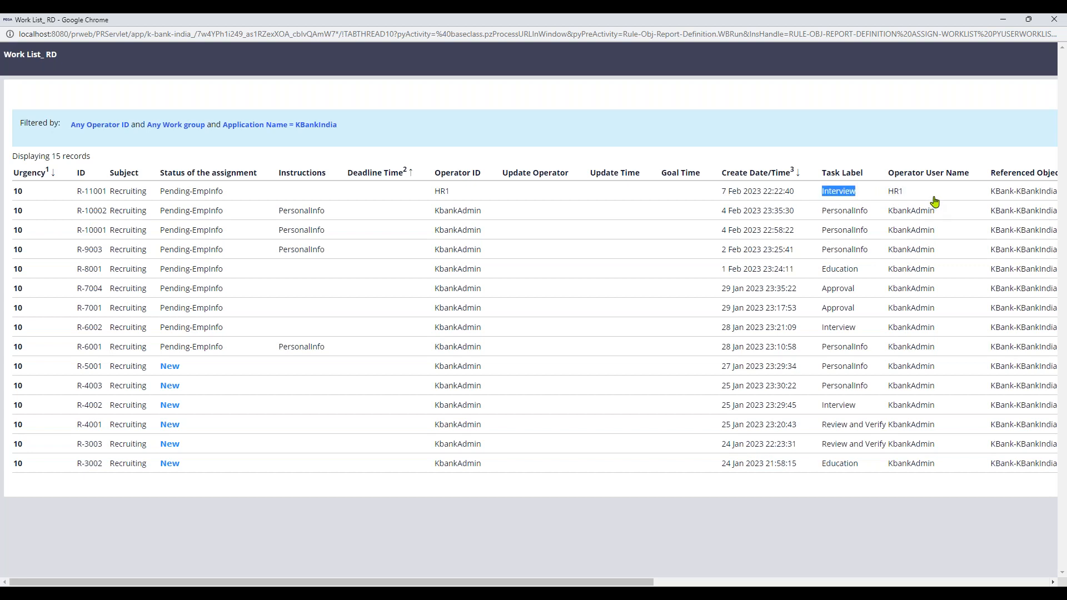
{"action": "left_click_drag", "start_coordinate": [907, 200], "coordinate": [888, 198]}
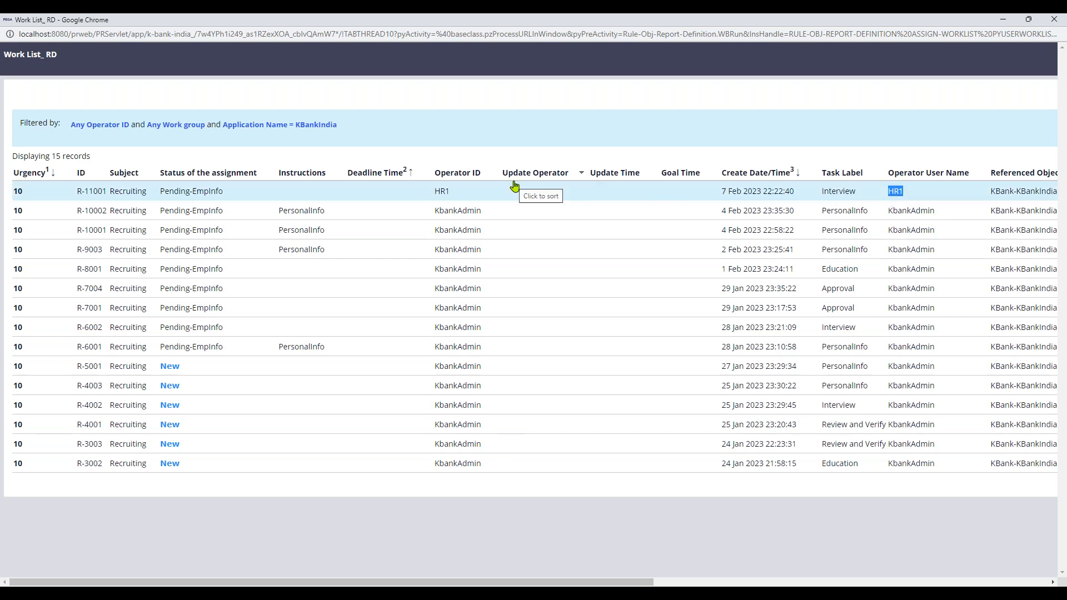
{"action": "left_click", "coordinate": [1003, 20]}
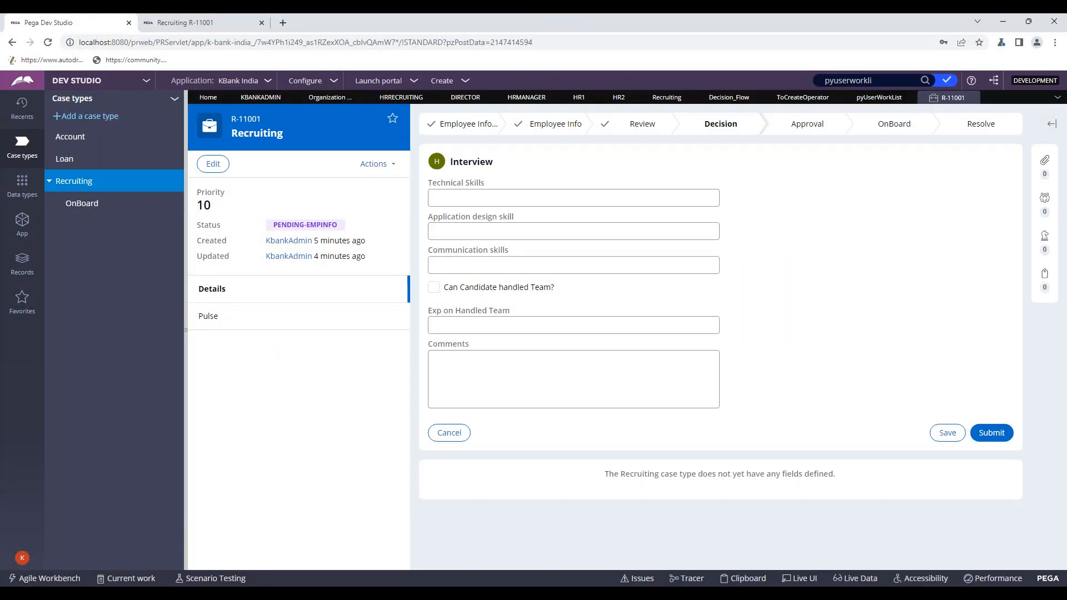
- Cancel the Interview form and go to the user portal's home page
{"action": "left_click", "coordinate": [445, 432]}
{"action": "left_click", "coordinate": [587, 161]}
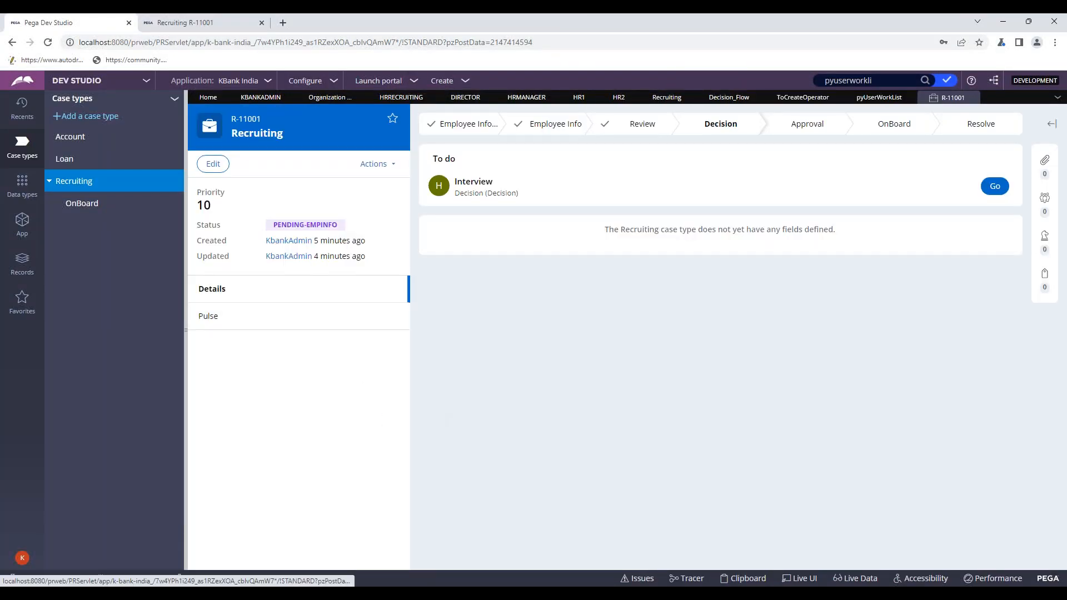
{"action": "left_click", "coordinate": [213, 28]}
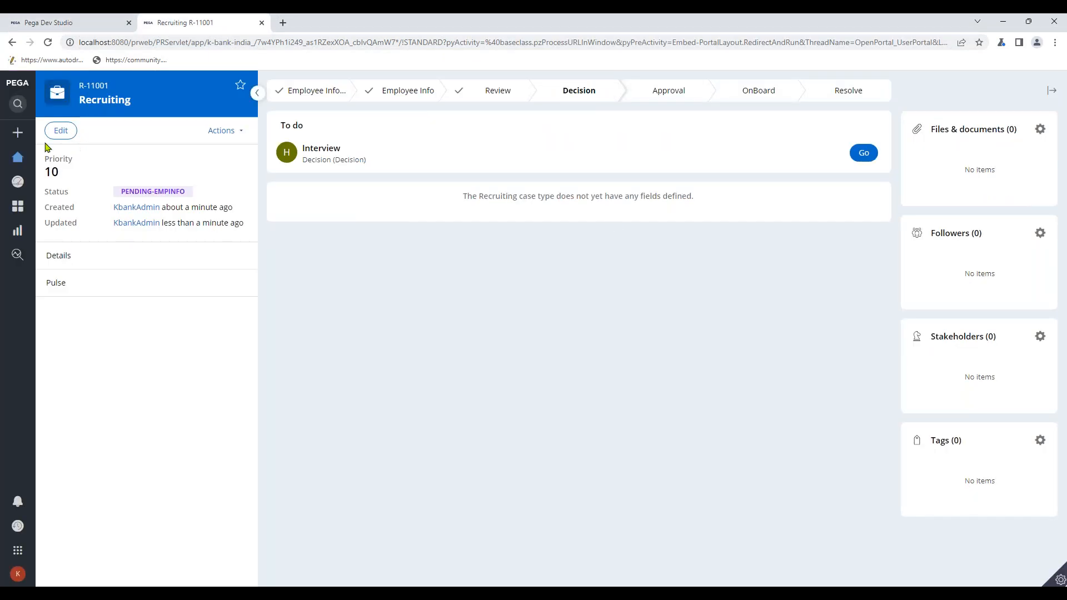
{"action": "left_click", "coordinate": [19, 159]}
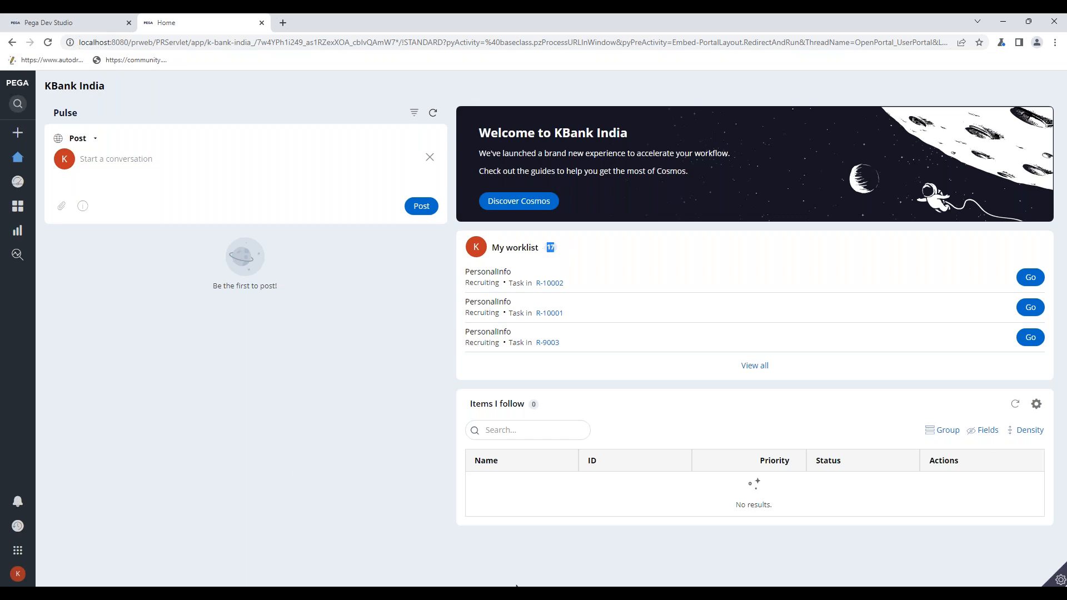
- Reload HR1's KBank FW portal and confirm its worklist still shows 0 items
{"action": "mouse_move", "coordinate": [558, 583]}
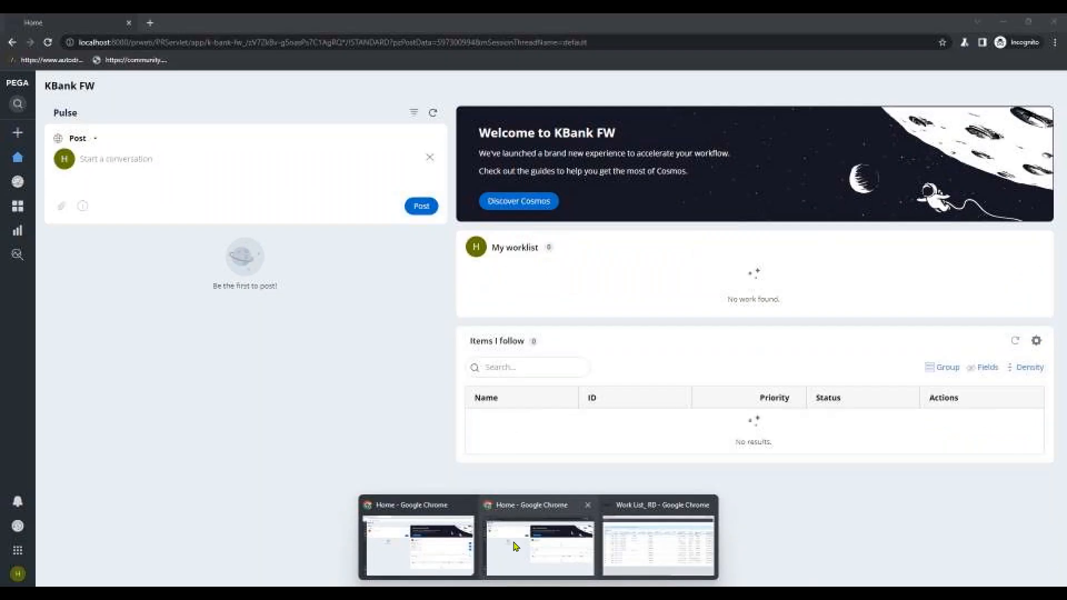
{"action": "left_click", "coordinate": [537, 544]}
{"action": "left_click_drag", "start_coordinate": [541, 253], "coordinate": [573, 249]}
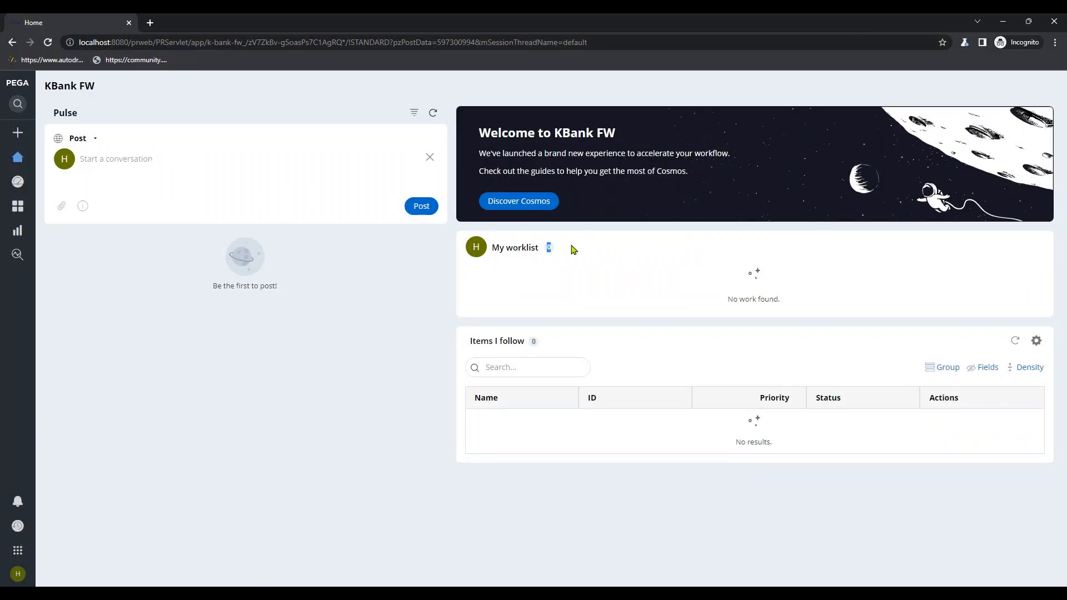
{"action": "left_click", "coordinate": [48, 42]}
{"action": "left_click", "coordinate": [1006, 21]}
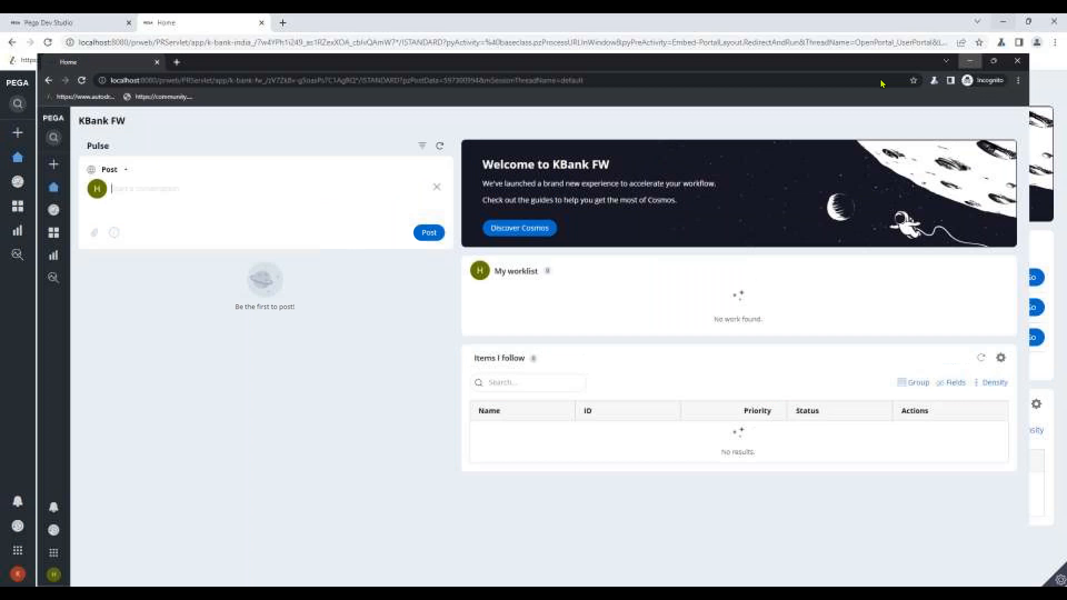
{"action": "left_click", "coordinate": [100, 24]}
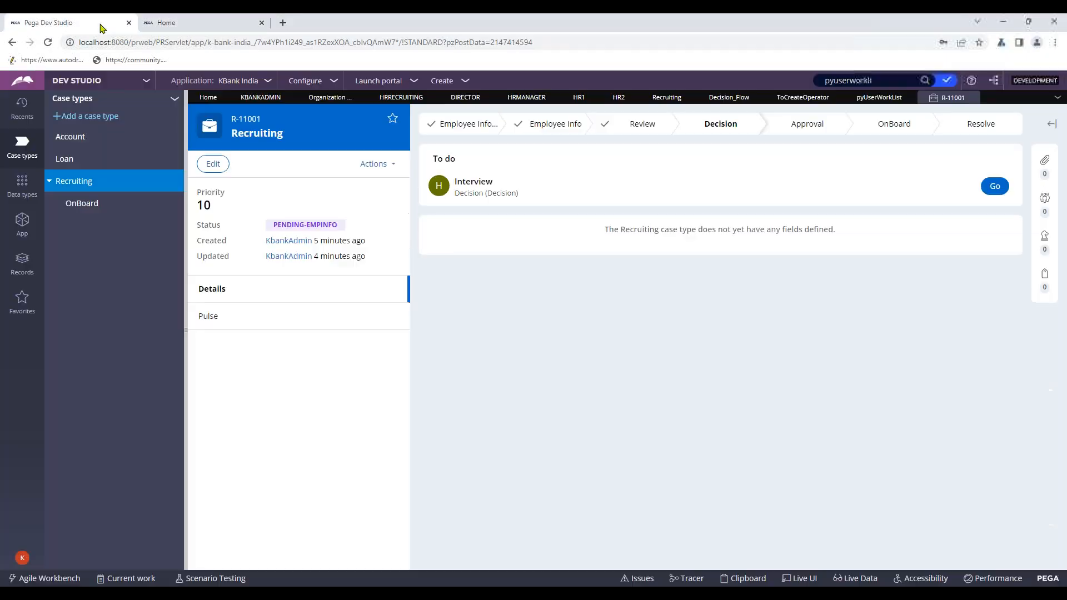
- Set operator HR1's Profile access group to KBankIndia:Users and save the record
{"action": "left_click", "coordinate": [581, 98]}
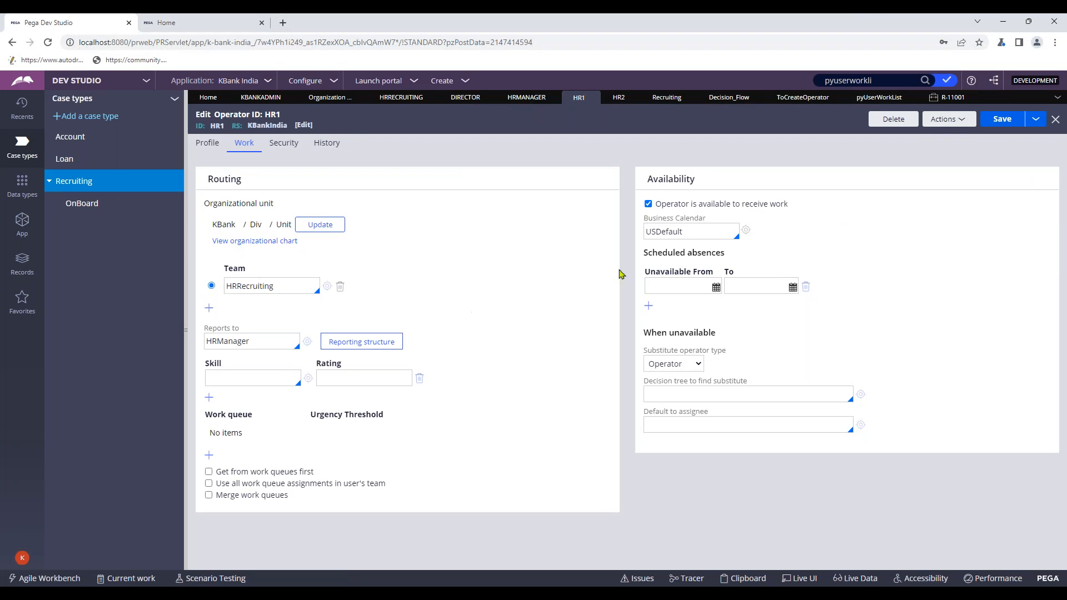
{"action": "left_click", "coordinate": [207, 143]}
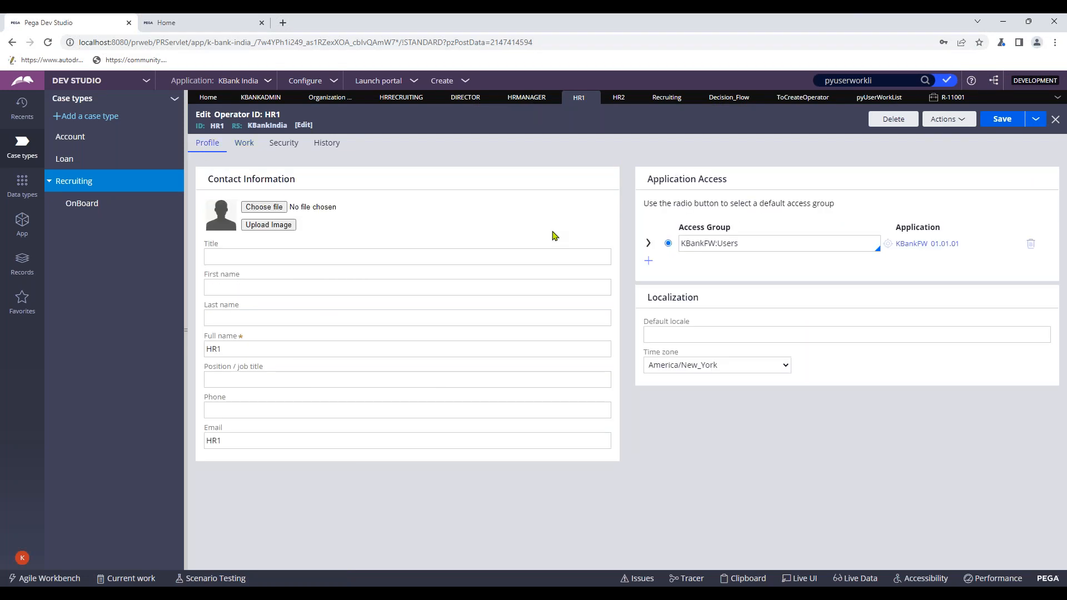
{"action": "left_click", "coordinate": [758, 248]}
{"action": "key", "text": "Down"}
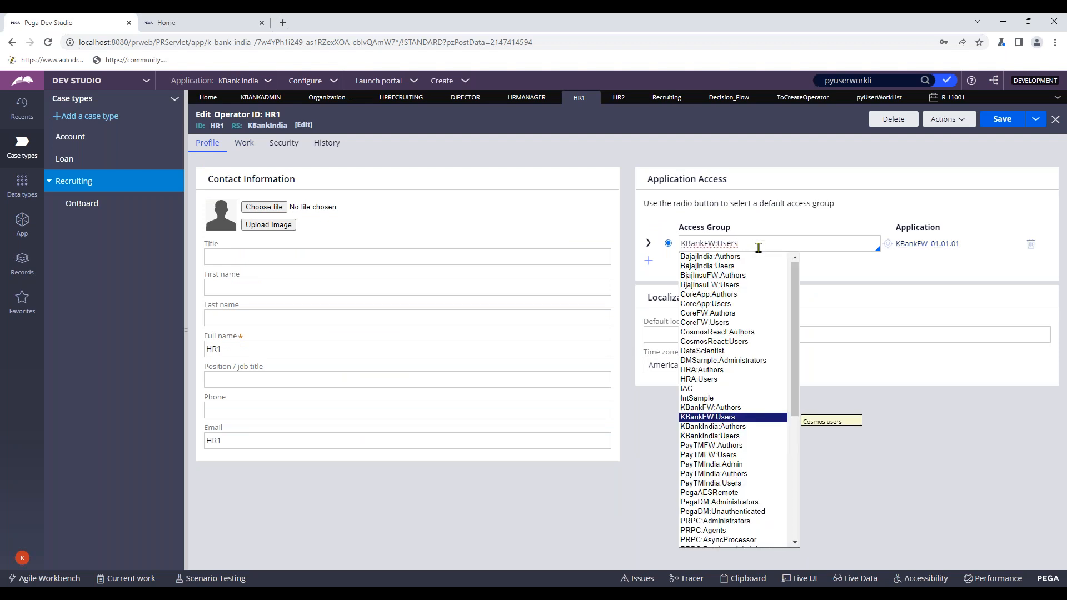
{"action": "key", "text": "Down"}
{"action": "key", "text": "Down"}
{"action": "key", "text": "Return"}
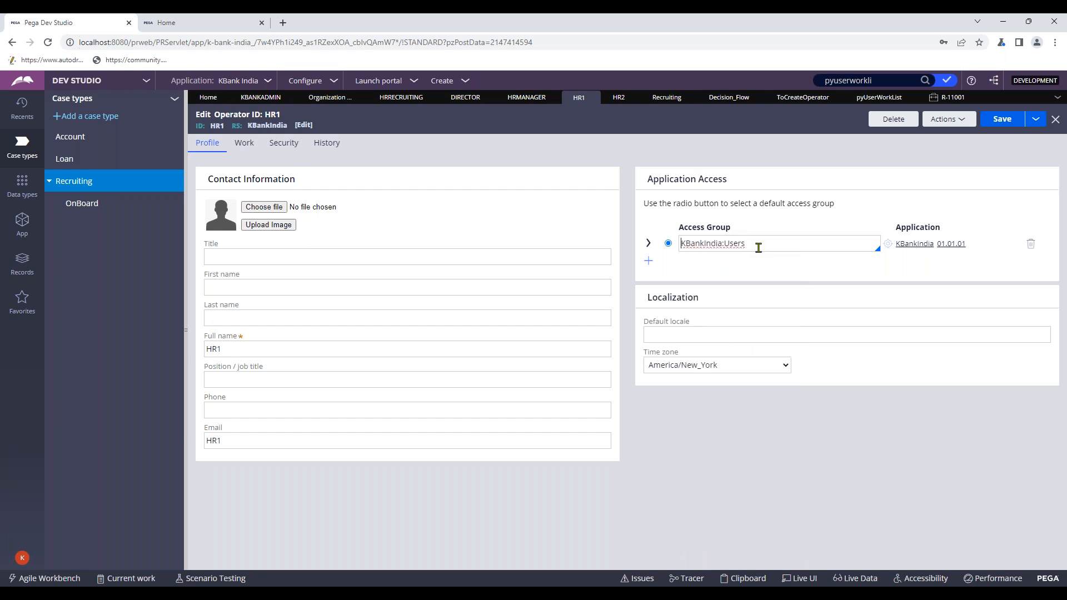
{"action": "left_click_drag", "start_coordinate": [762, 243], "coordinate": [665, 264]}
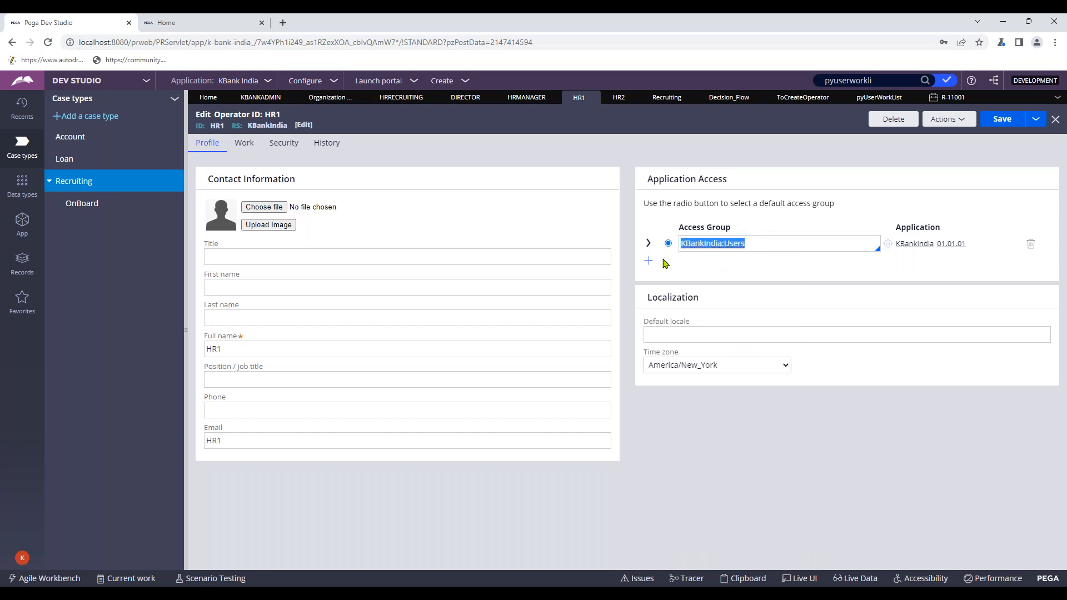
{"action": "left_click", "coordinate": [1002, 123]}
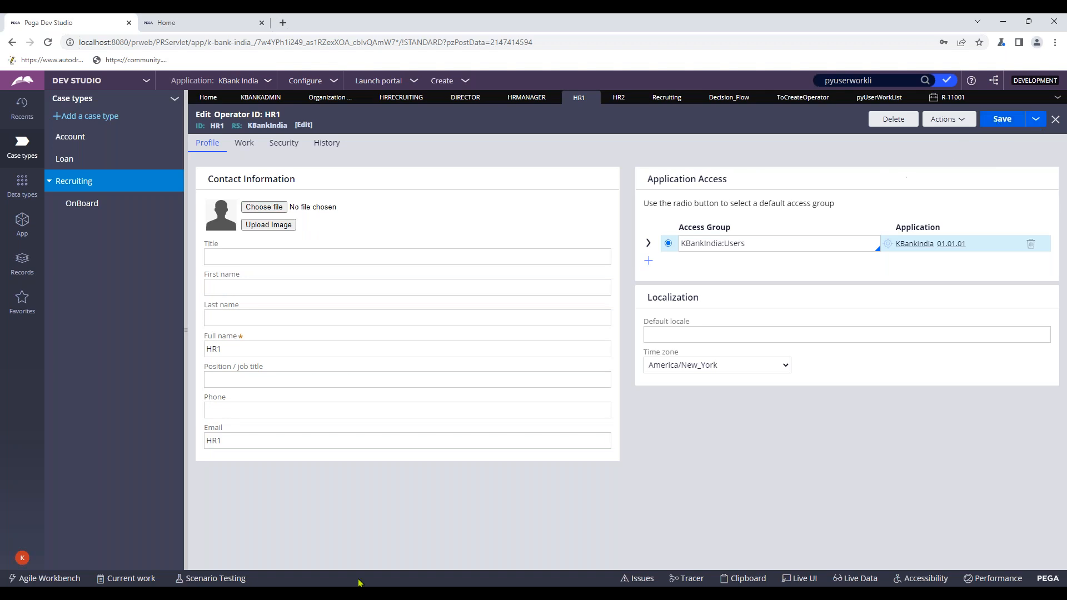
{"action": "left_click", "coordinate": [539, 596]}
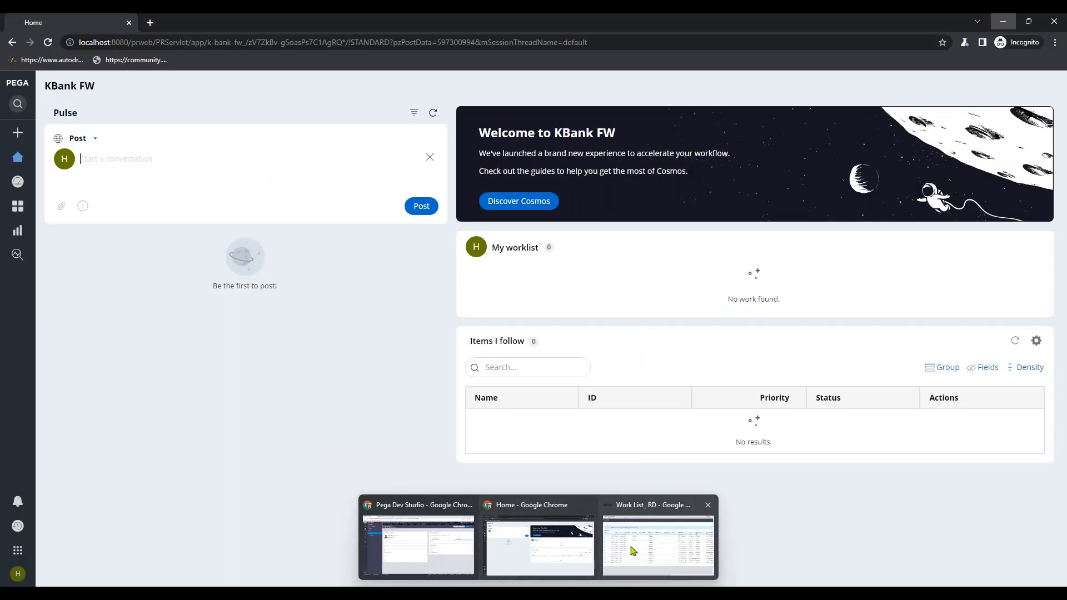
- Log HR1 off the KBank FW portal
{"action": "mouse_move", "coordinate": [643, 550]}
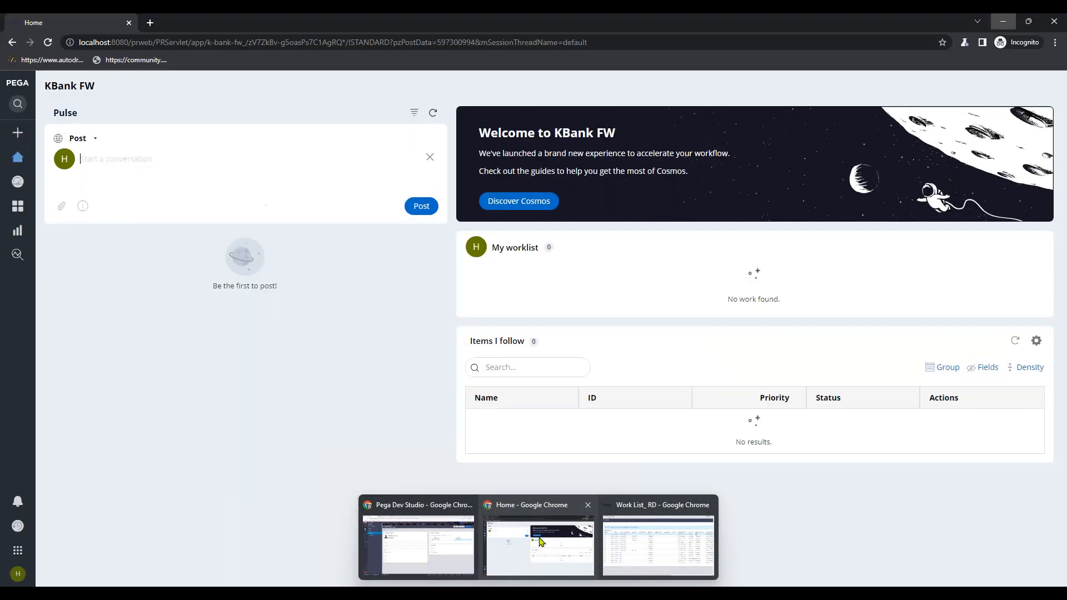
{"action": "left_click", "coordinate": [542, 545]}
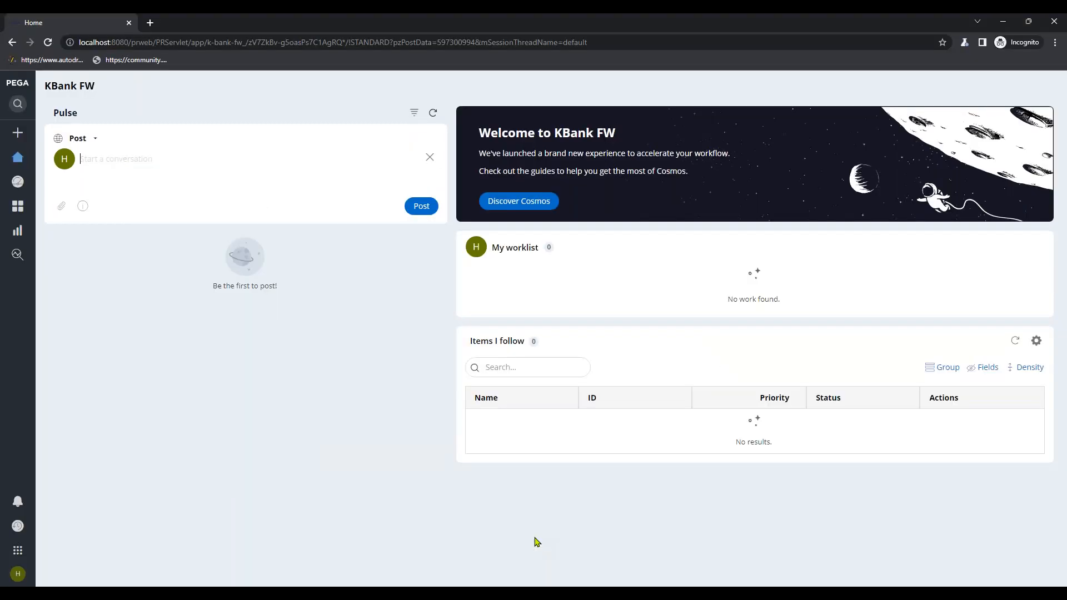
{"action": "left_click", "coordinate": [19, 574]}
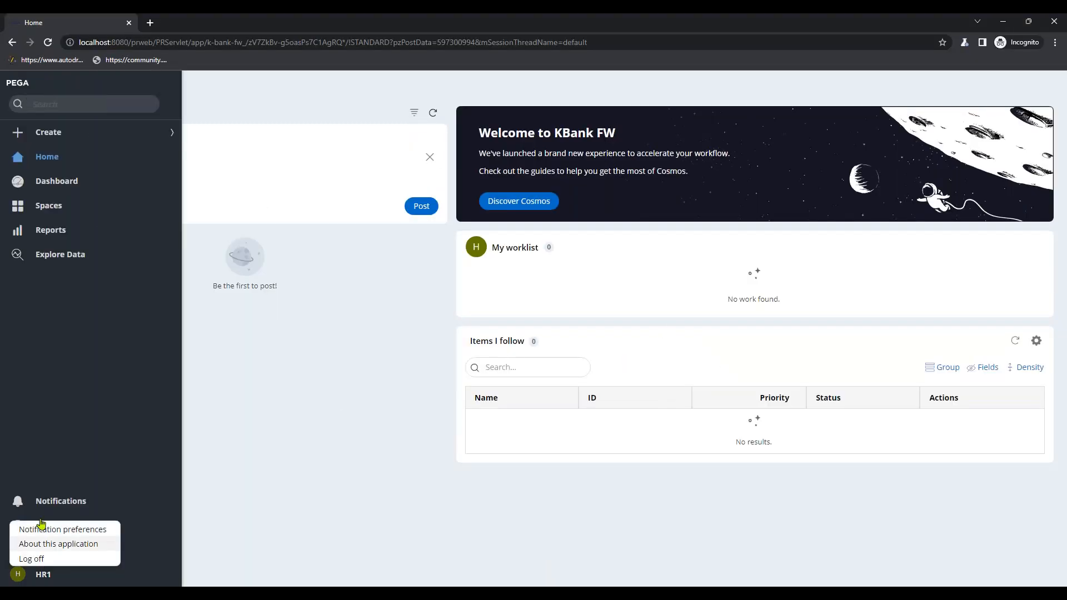
{"action": "left_click", "coordinate": [54, 554]}
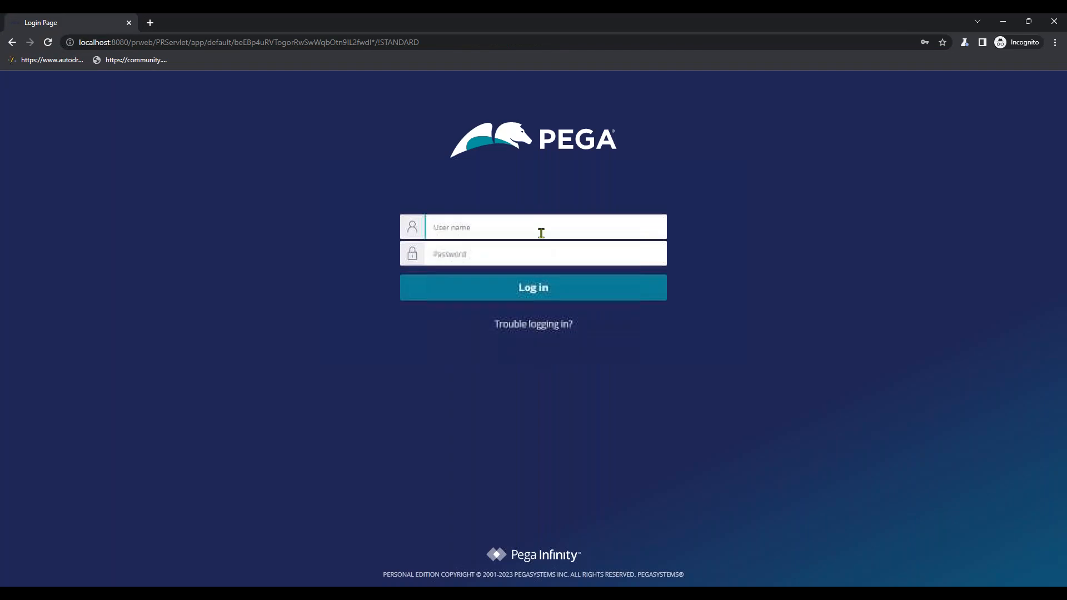
{"action": "left_click", "coordinate": [542, 228]}
- Sign back in as HR1 with the saved password to reach the KBank India home page
{"action": "type", "text": "hr1"}
{"action": "left_click", "coordinate": [489, 251]}
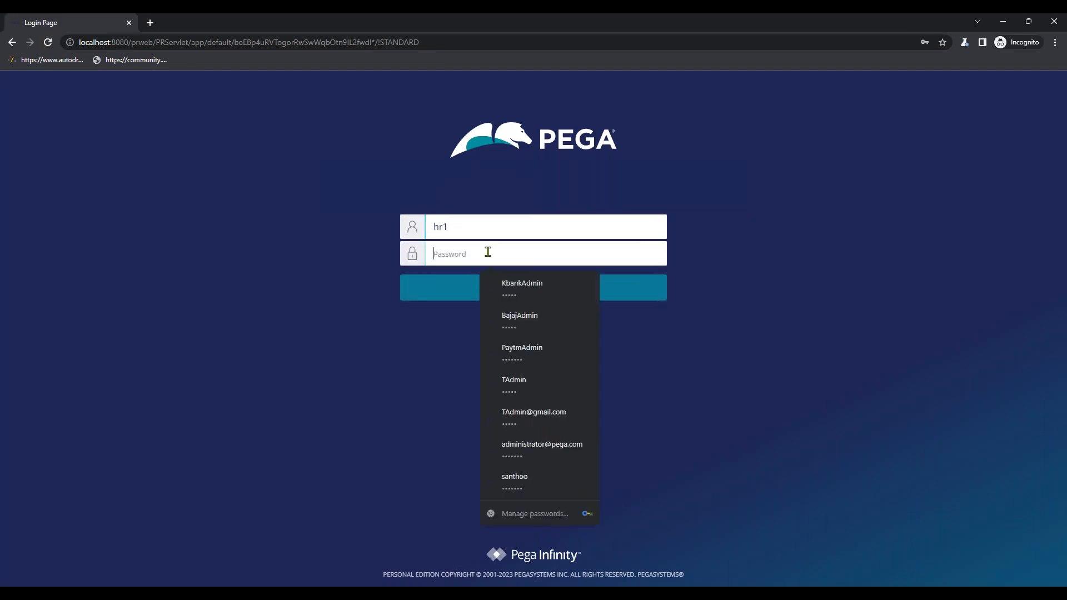
{"action": "type", "text": "r"}
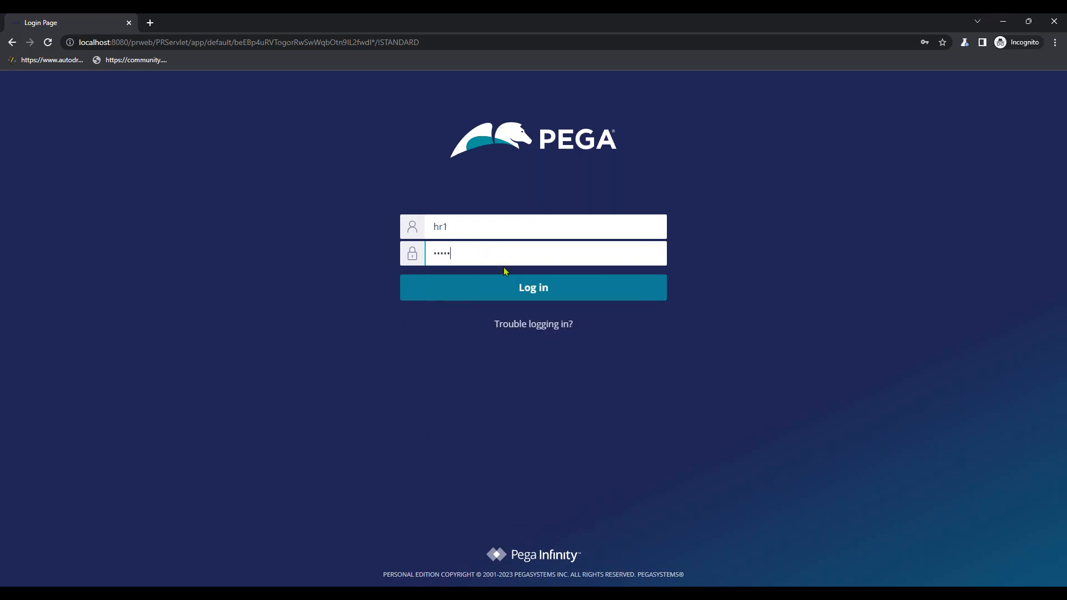
{"action": "left_click", "coordinate": [924, 43]}
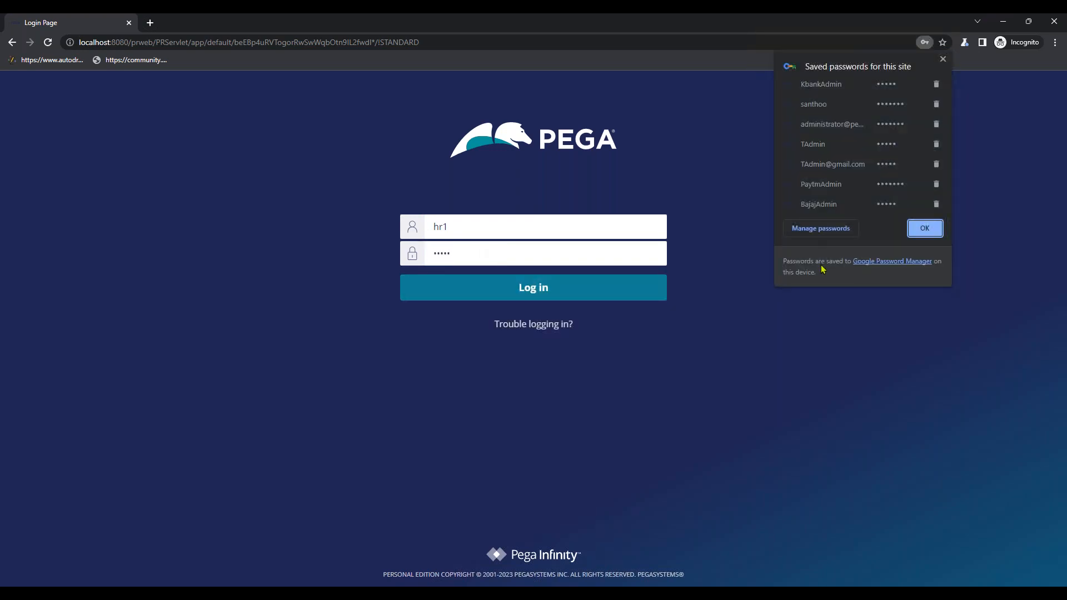
{"action": "left_click", "coordinate": [608, 254]}
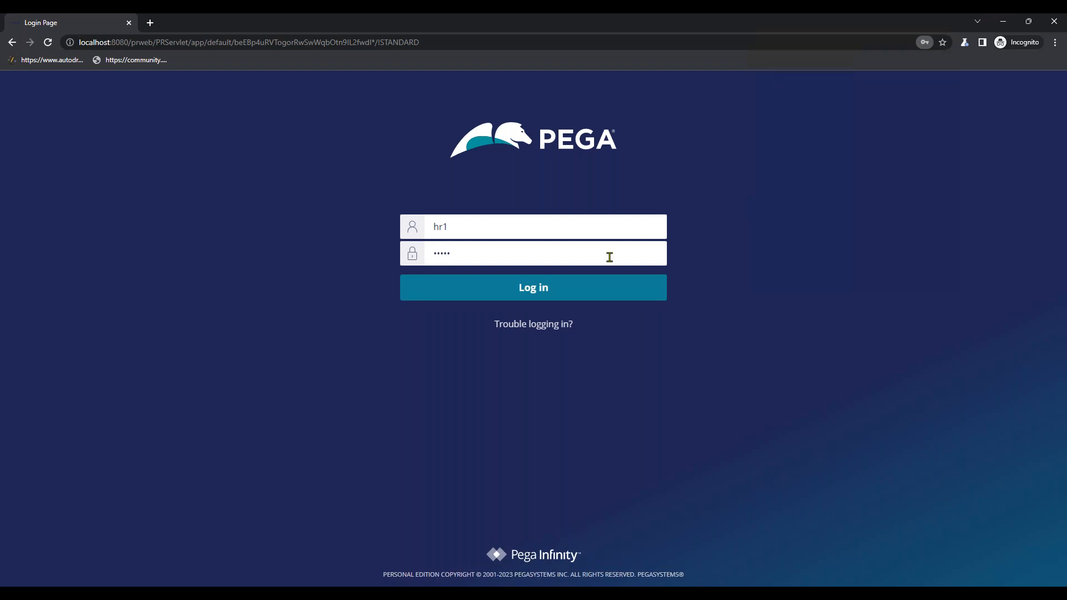
{"action": "left_click", "coordinate": [595, 289]}
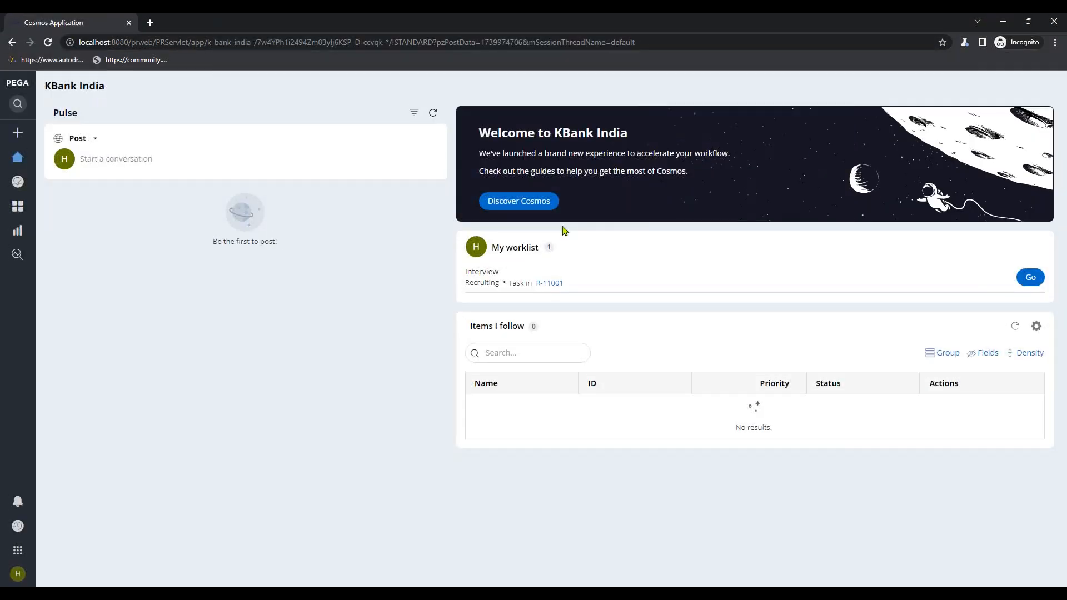
{"action": "mouse_move", "coordinate": [546, 285]}
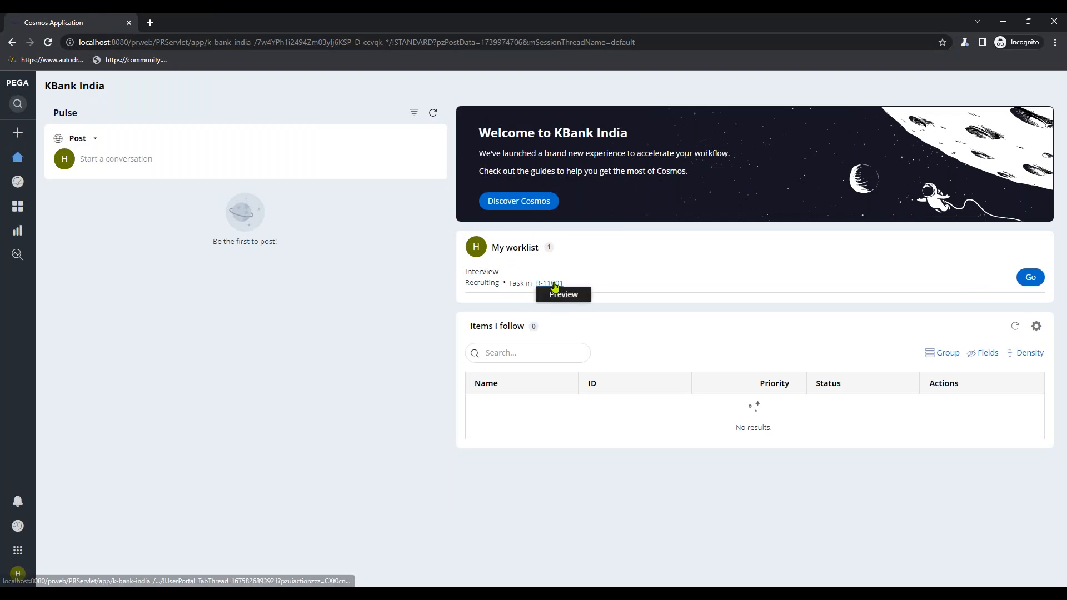
- Open R-11001's Interview from the worklist and rate all three skills 5
{"action": "left_click", "coordinate": [553, 283]}
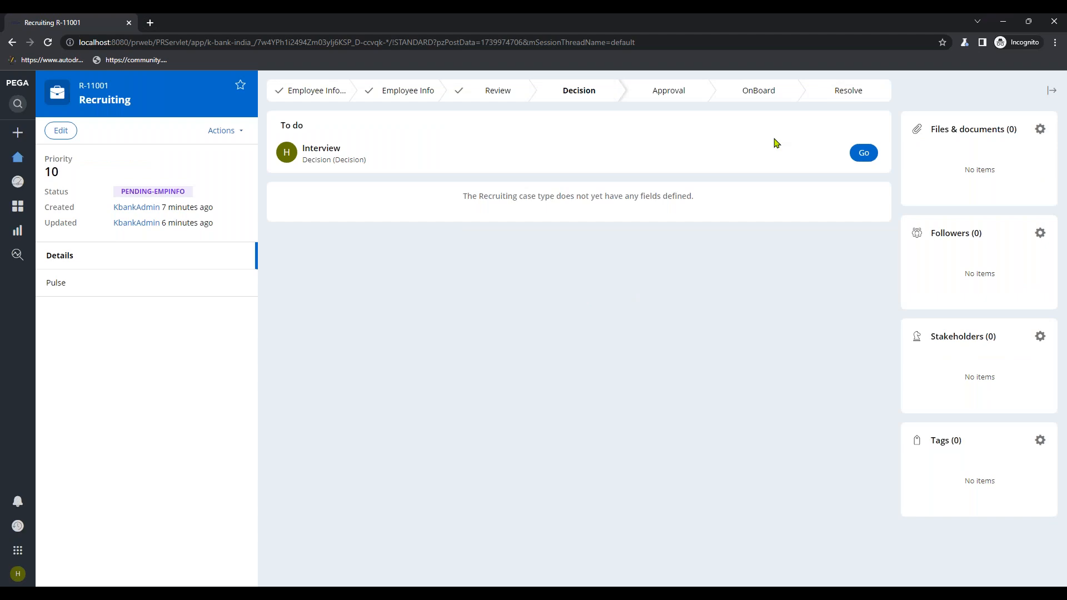
{"action": "left_click", "coordinate": [863, 154]}
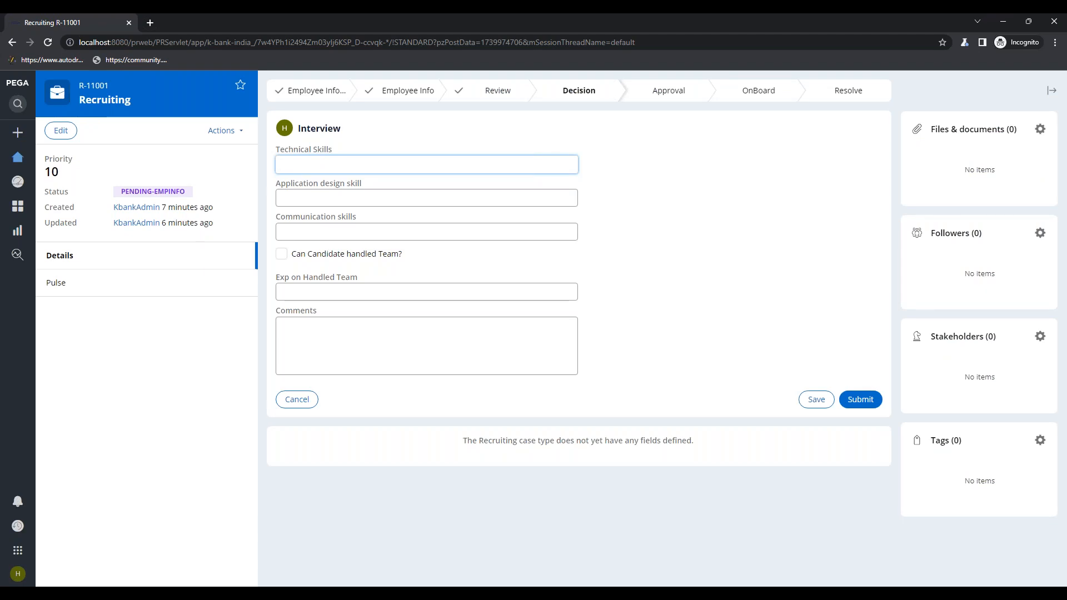
{"action": "type", "text": "5"}
{"action": "left_click", "coordinate": [314, 203]}
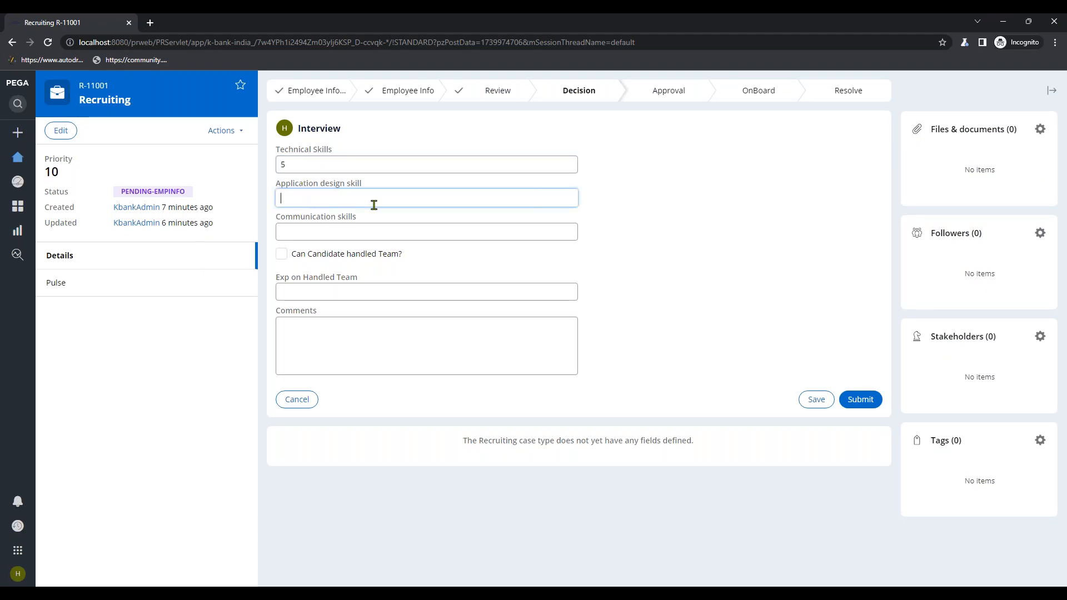
{"action": "type", "text": "5"}
{"action": "left_click", "coordinate": [350, 232]}
{"action": "type", "text": "5"}
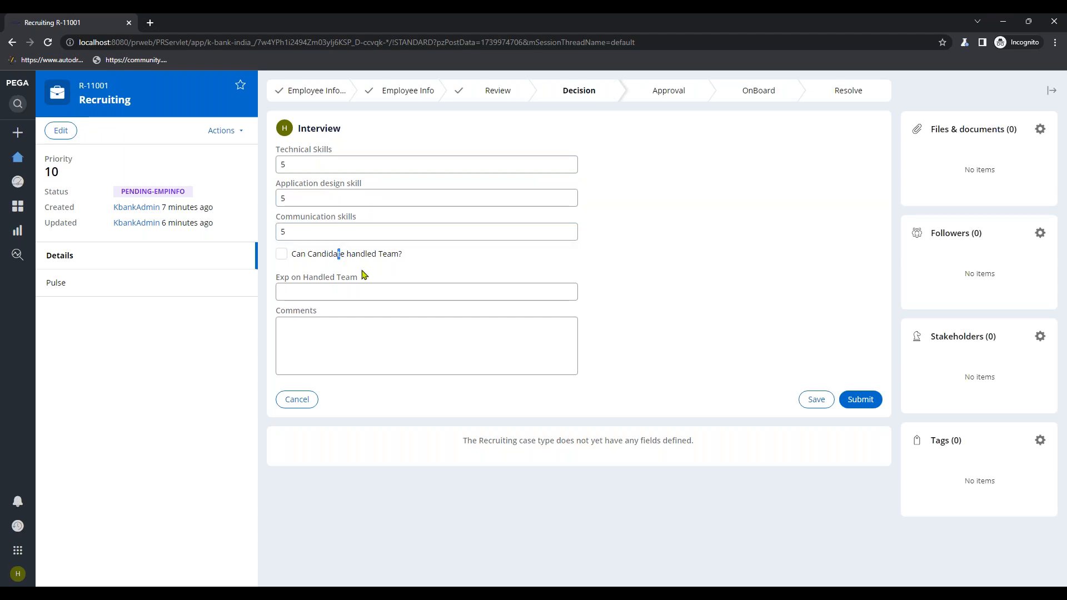
- Mark that the candidate handled a team, comment 'ok', and submit the Interview
{"action": "left_click", "coordinate": [288, 256]}
{"action": "left_click", "coordinate": [407, 292]}
{"action": "left_click", "coordinate": [309, 330]}
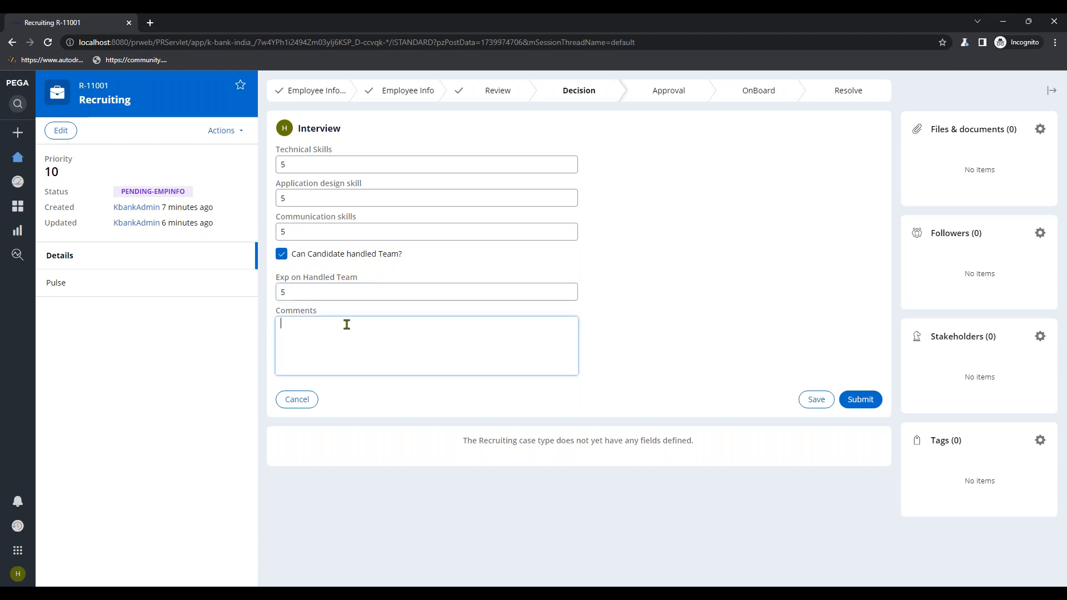
{"action": "type", "text": "ok"}
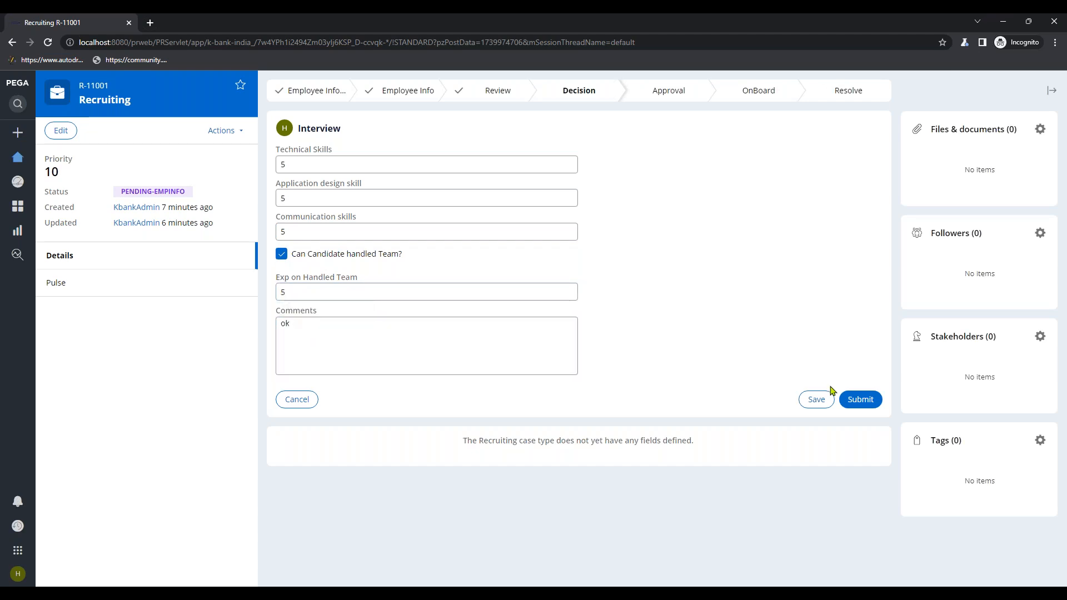
{"action": "left_click", "coordinate": [855, 410]}
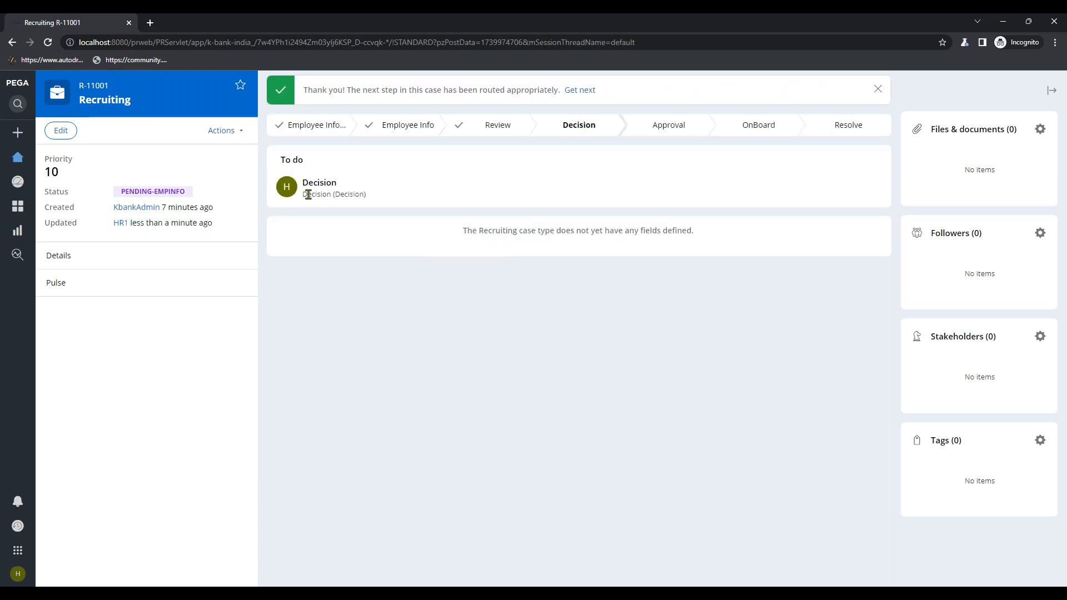
- Check the case history to confirm the next assignment went to HR2
{"action": "left_click", "coordinate": [228, 132]}
{"action": "left_click", "coordinate": [205, 154]}
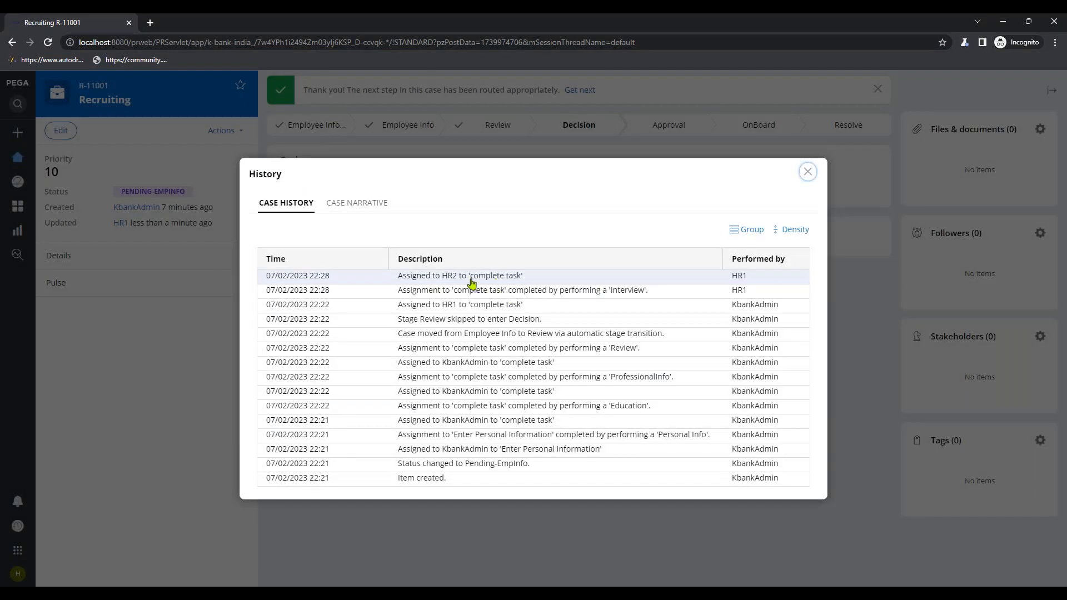
{"action": "left_click_drag", "start_coordinate": [441, 276], "coordinate": [474, 276]}
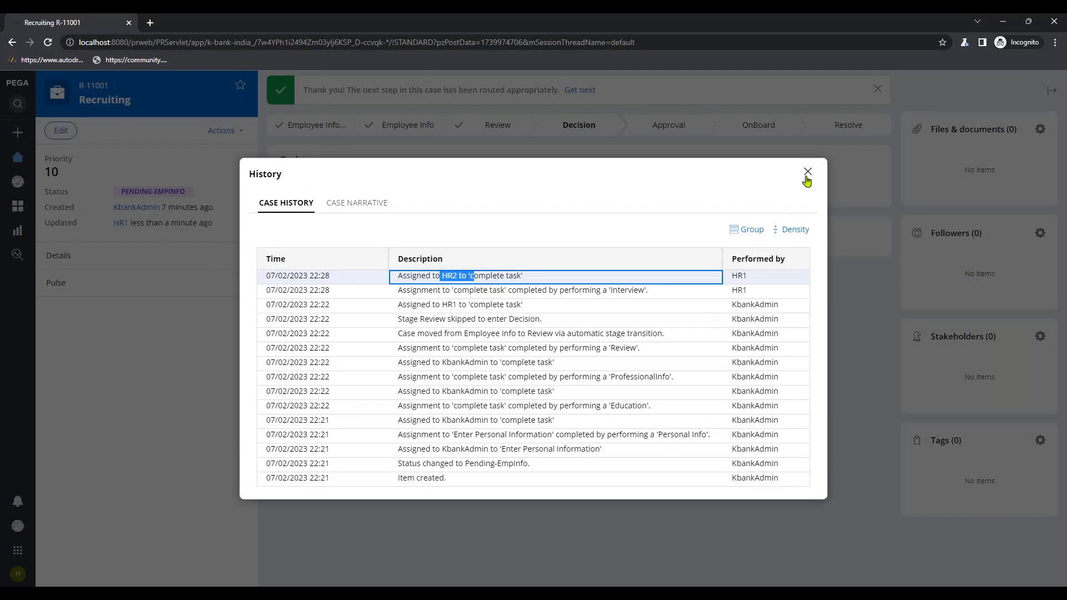
{"action": "left_click", "coordinate": [807, 171]}
- Replace operator HR2's access group KBankFW:Users with KBankIndia:Users and save the record
{"action": "left_click", "coordinate": [993, 23]}
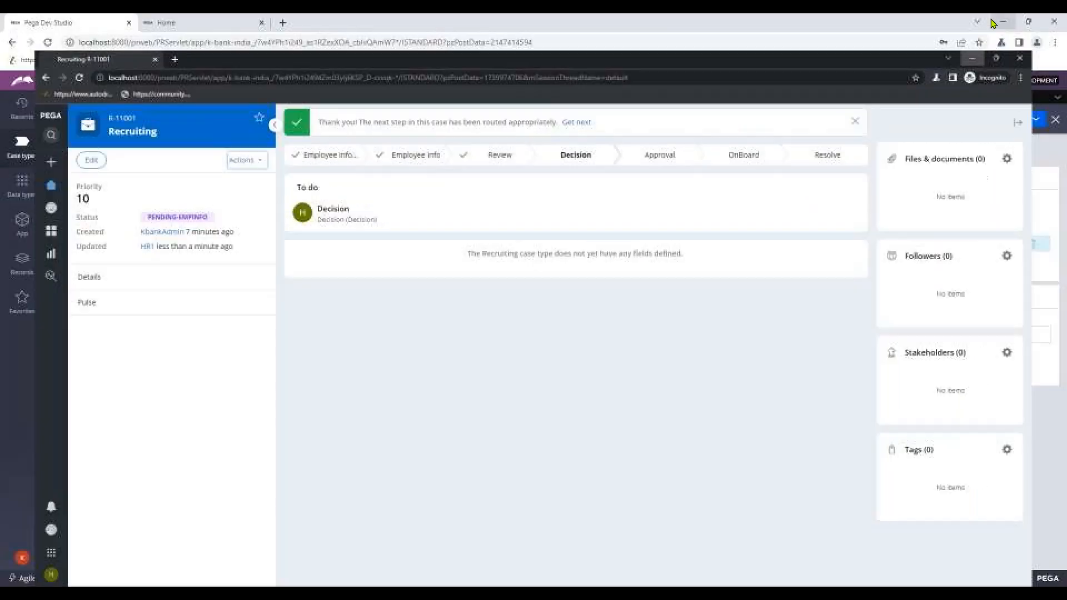
{"action": "left_click", "coordinate": [619, 98]}
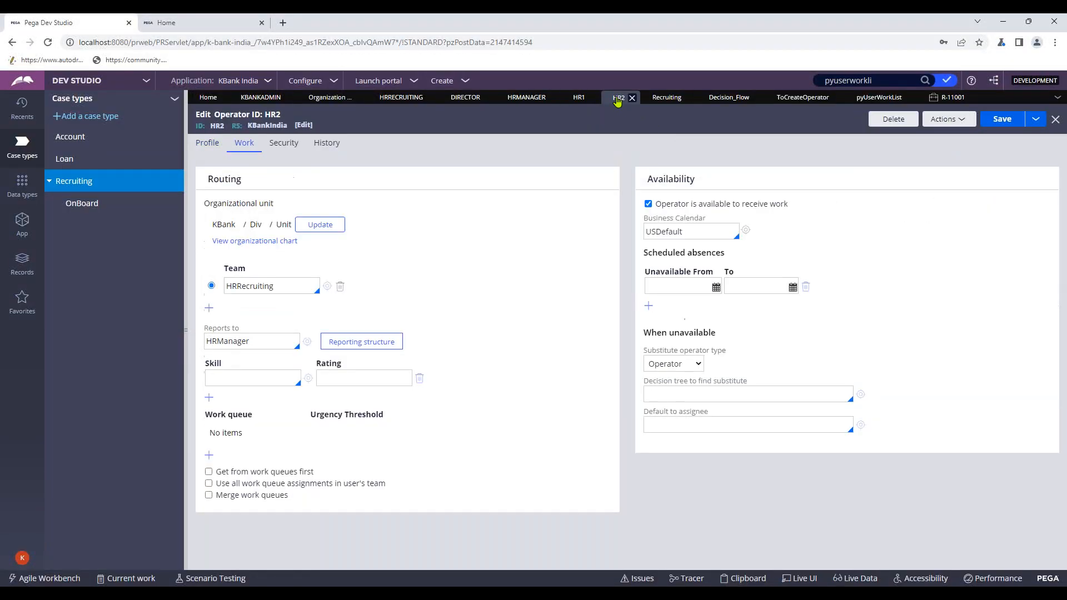
{"action": "left_click", "coordinate": [207, 143]}
{"action": "left_click", "coordinate": [754, 244]}
{"action": "left_click_drag", "start_coordinate": [754, 244], "coordinate": [690, 239]}
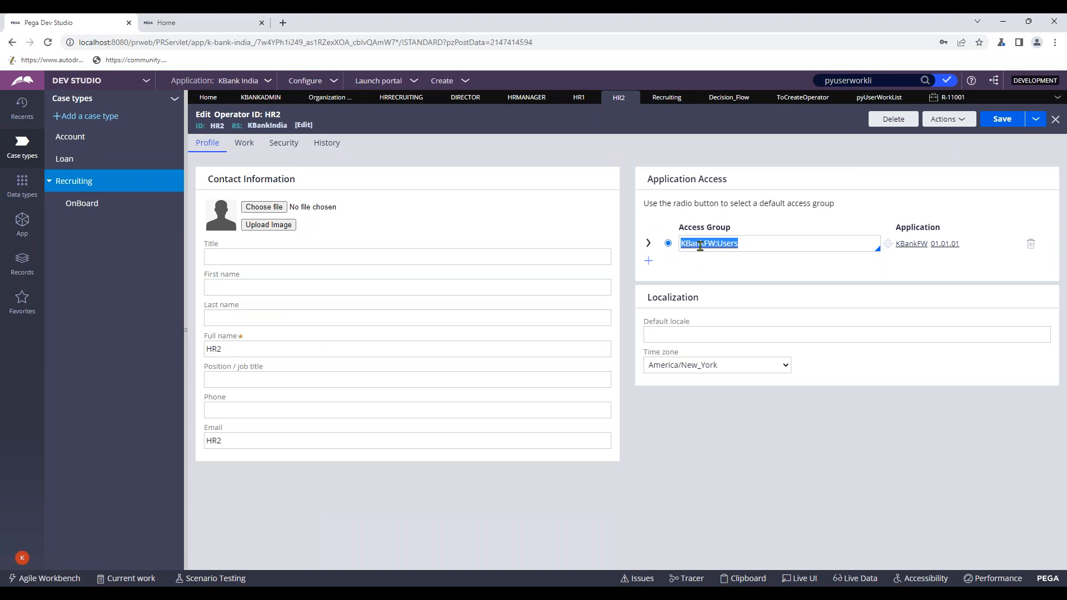
{"action": "type", "text": "k"}
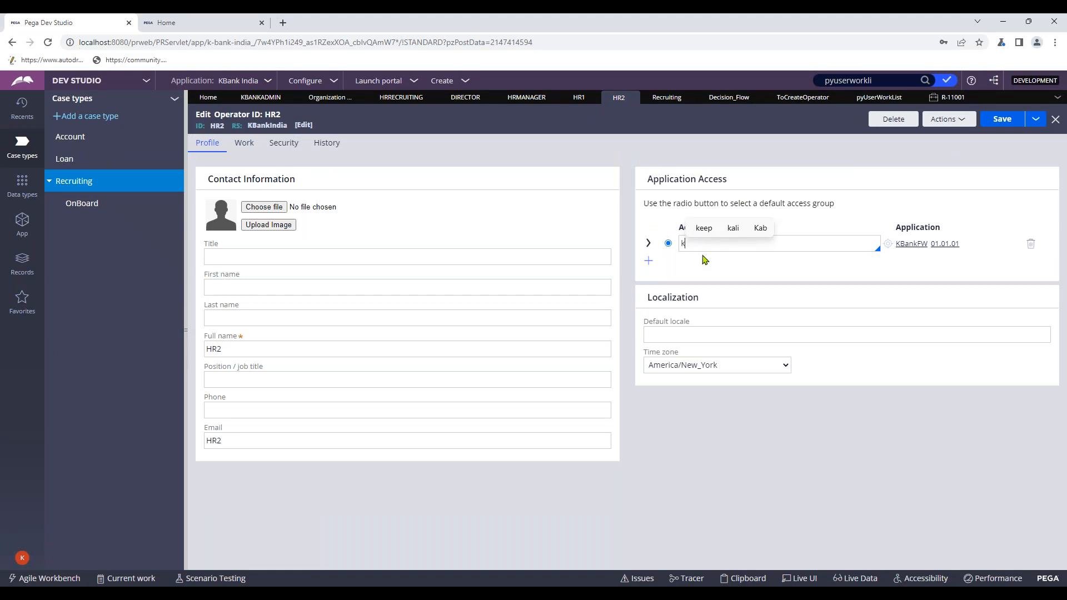
{"action": "type", "text": "b"}
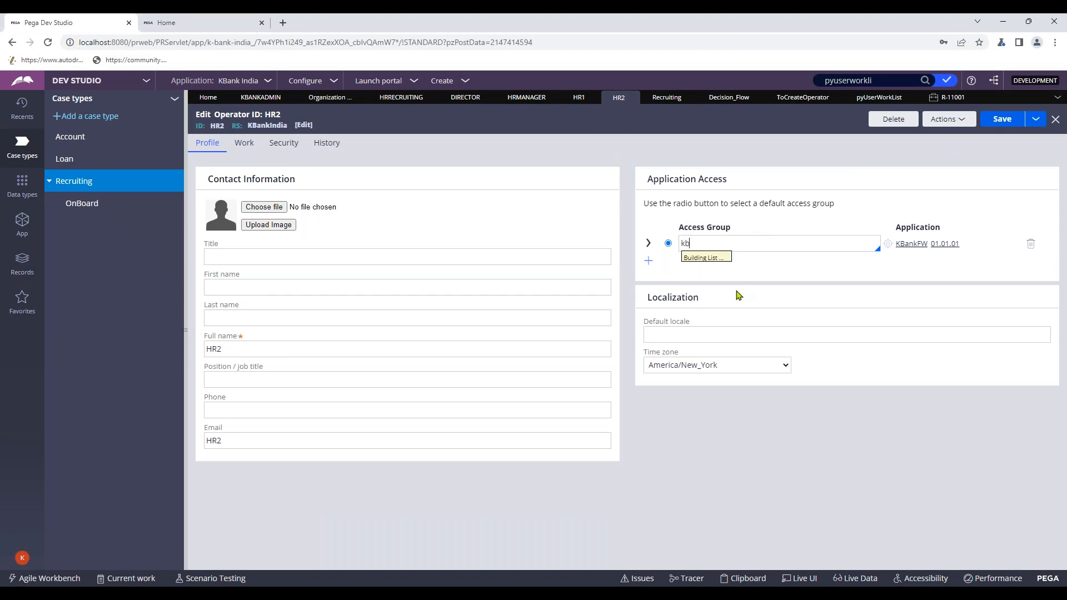
{"action": "key", "text": "Down"}
{"action": "key", "text": "Down"}
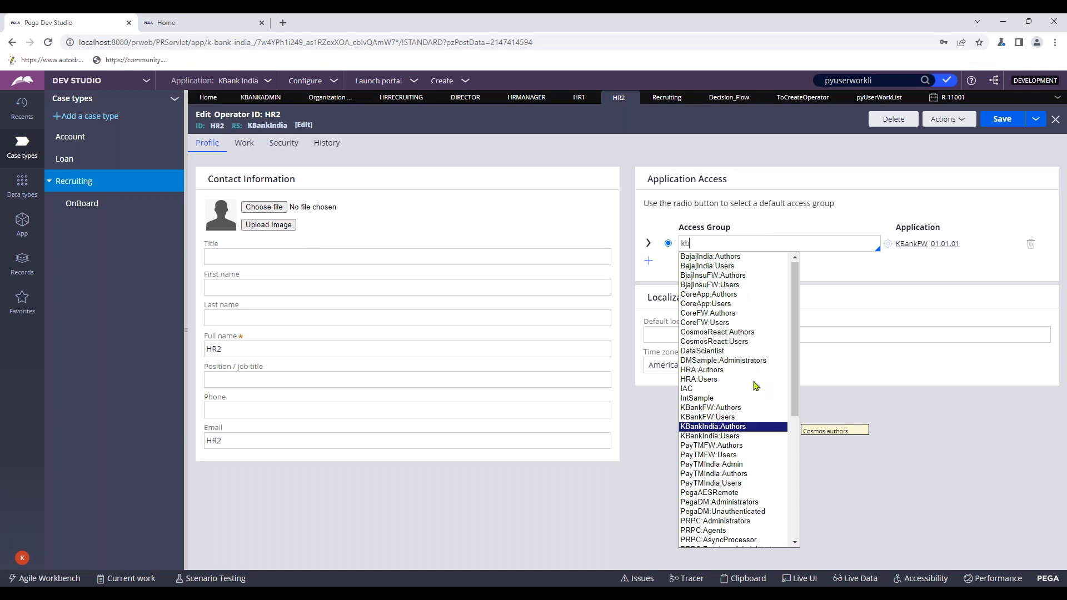
{"action": "key", "text": "Down"}
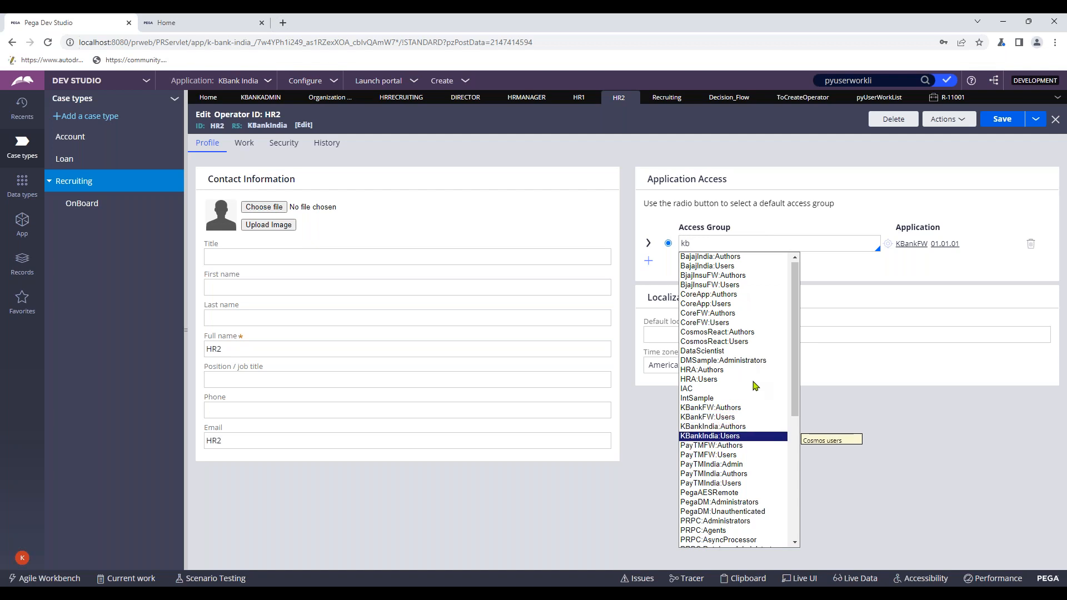
{"action": "key", "text": "Return"}
{"action": "left_click", "coordinate": [1000, 125]}
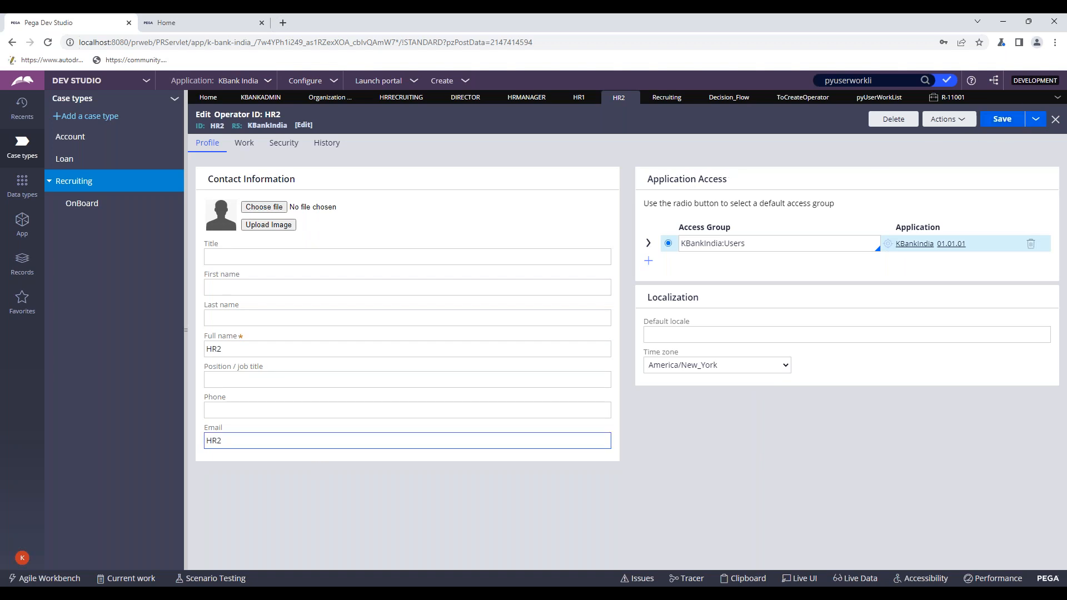
{"action": "mouse_move", "coordinate": [542, 578]}
{"action": "left_click", "coordinate": [548, 550]}
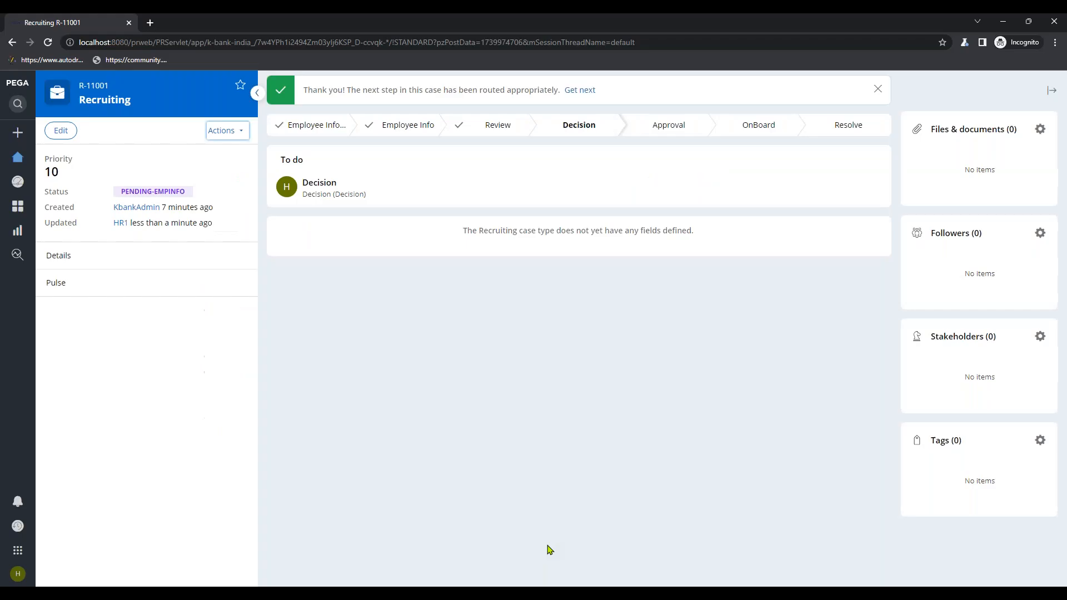
- Log off, sign in as HR2, and open R-11001's Decision task from My worklist
{"action": "left_click", "coordinate": [18, 573]}
{"action": "left_click", "coordinate": [41, 561]}
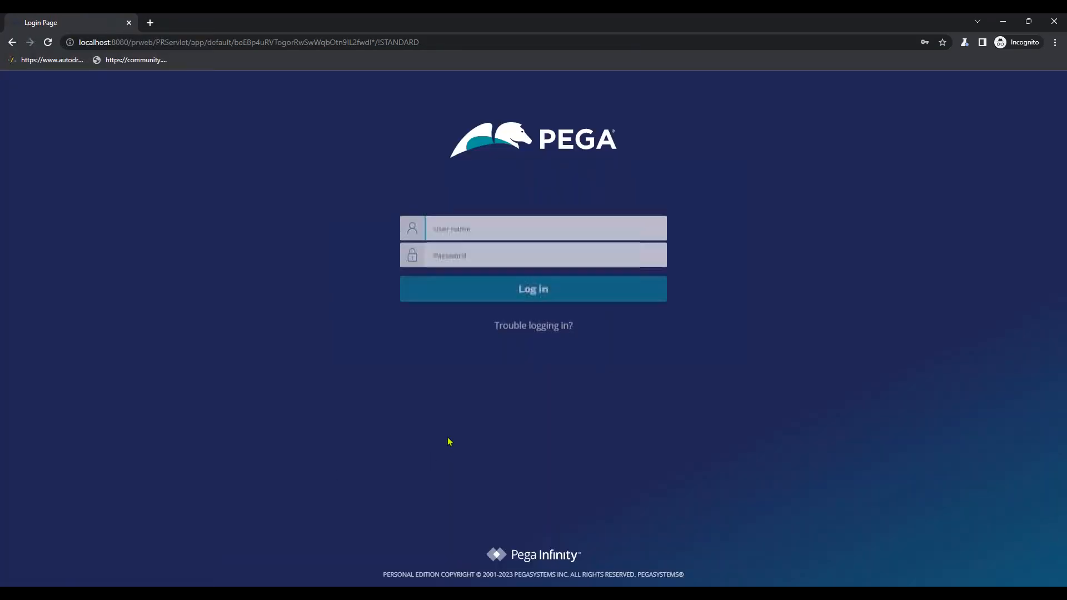
{"action": "left_click", "coordinate": [491, 228]}
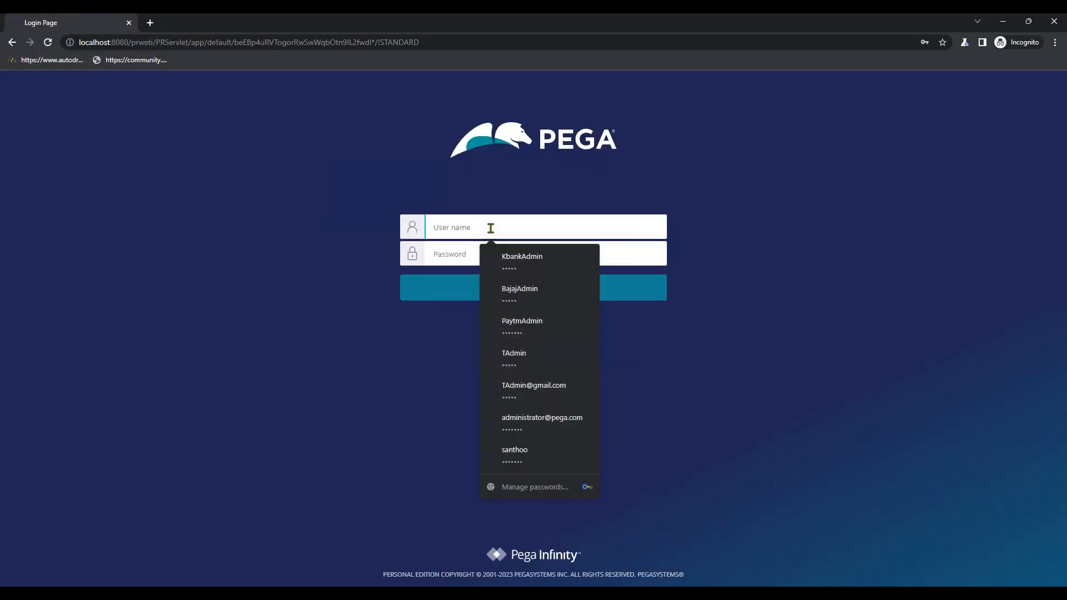
{"action": "type", "text": "hr2"}
{"action": "left_click", "coordinate": [475, 264]}
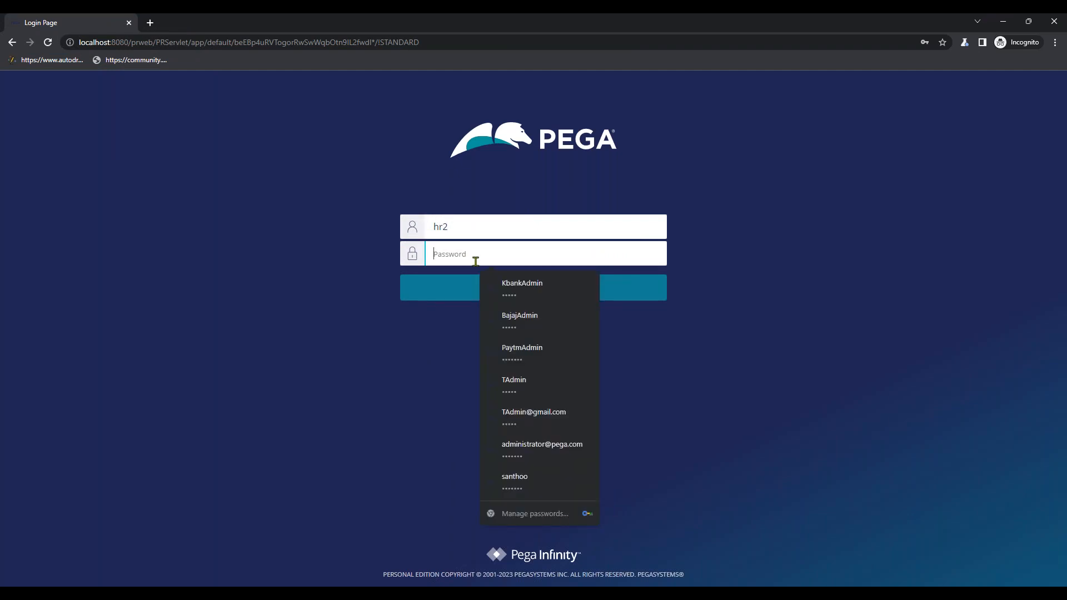
{"action": "type", "text": "r"}
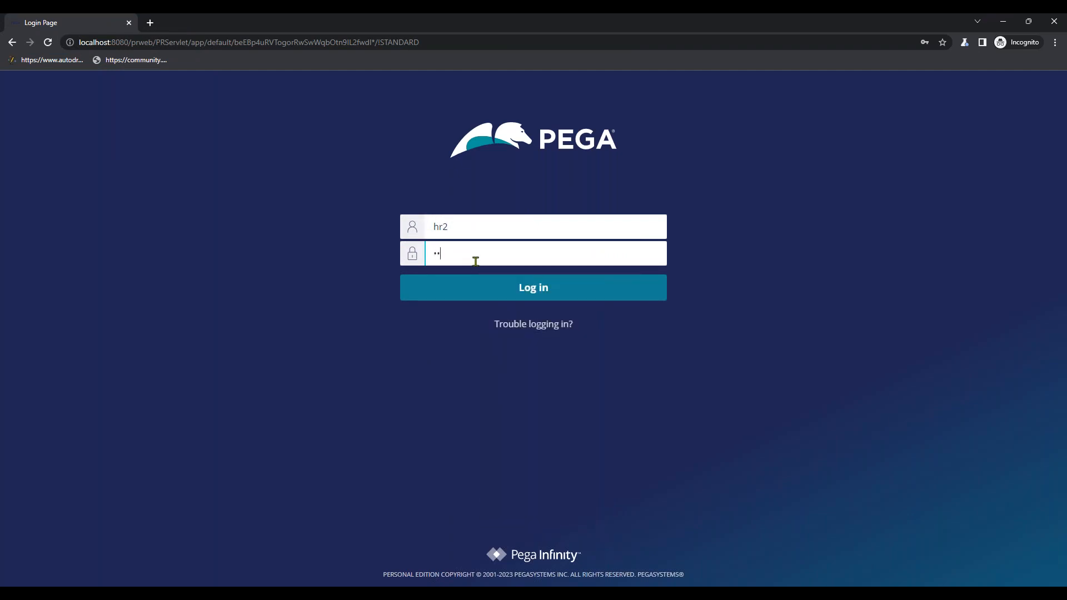
{"action": "left_click", "coordinate": [574, 286]}
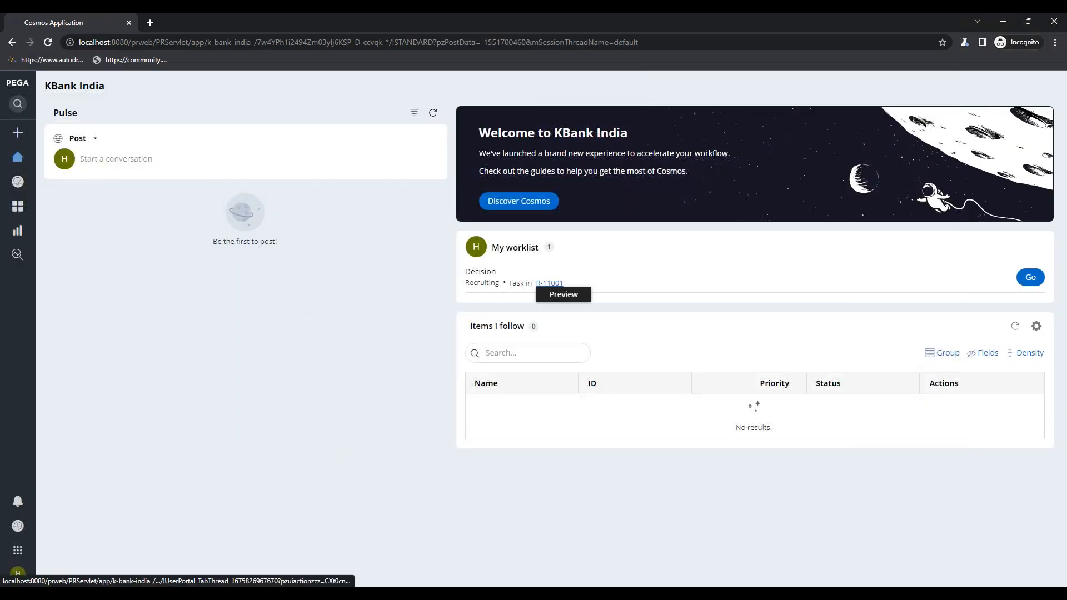
{"action": "left_click", "coordinate": [44, 575]}
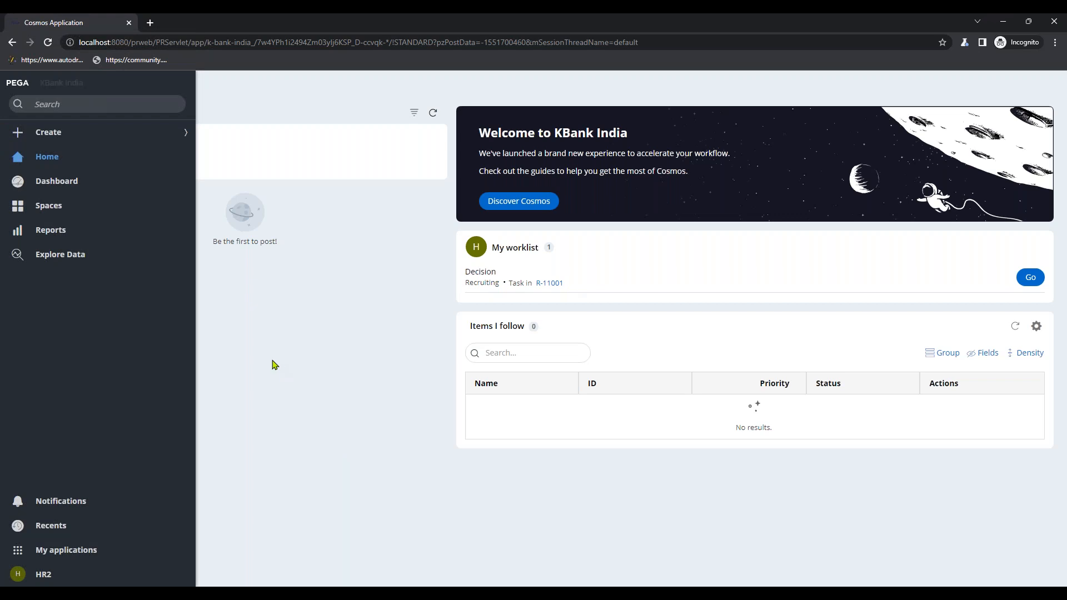
{"action": "left_click", "coordinate": [1027, 276]}
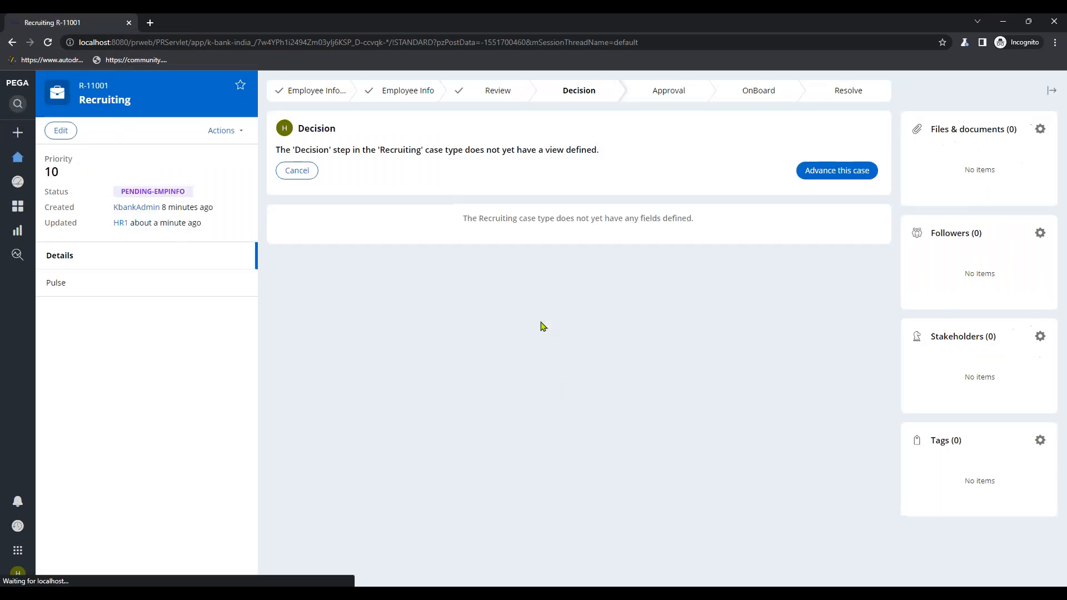
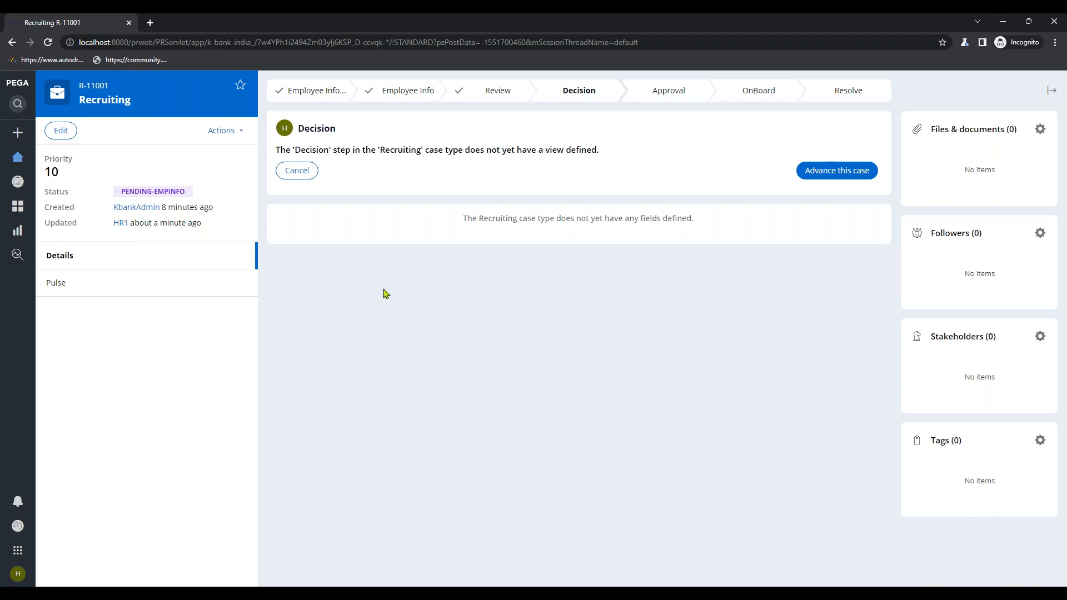
- Minimize the incognito case portal window to bring back Dev Studio showing the HR2 operator record
{"action": "left_click", "coordinate": [1003, 21]}
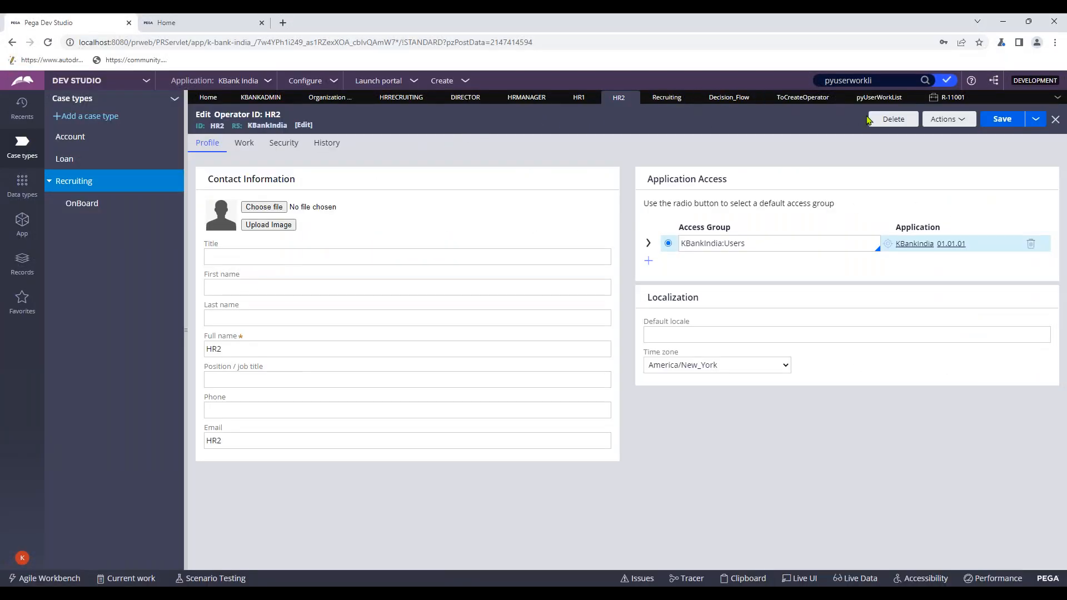
- Open the Decision connector's properties in the Decision_Flow diagram of the Recruiting case type
{"action": "left_click", "coordinate": [666, 98]}
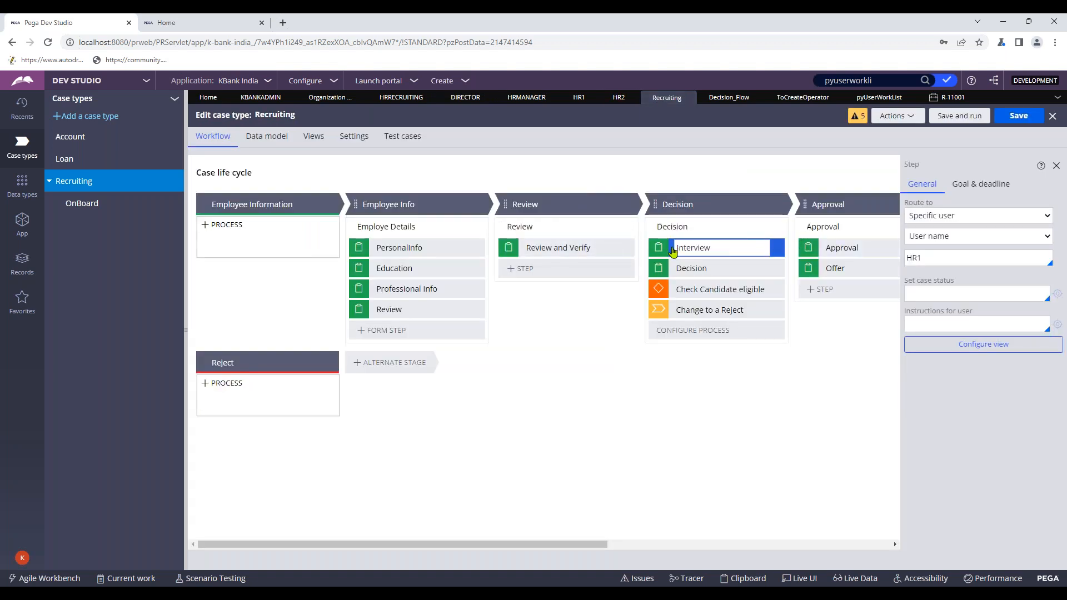
{"action": "left_click", "coordinate": [690, 224]}
{"action": "left_click", "coordinate": [732, 98]}
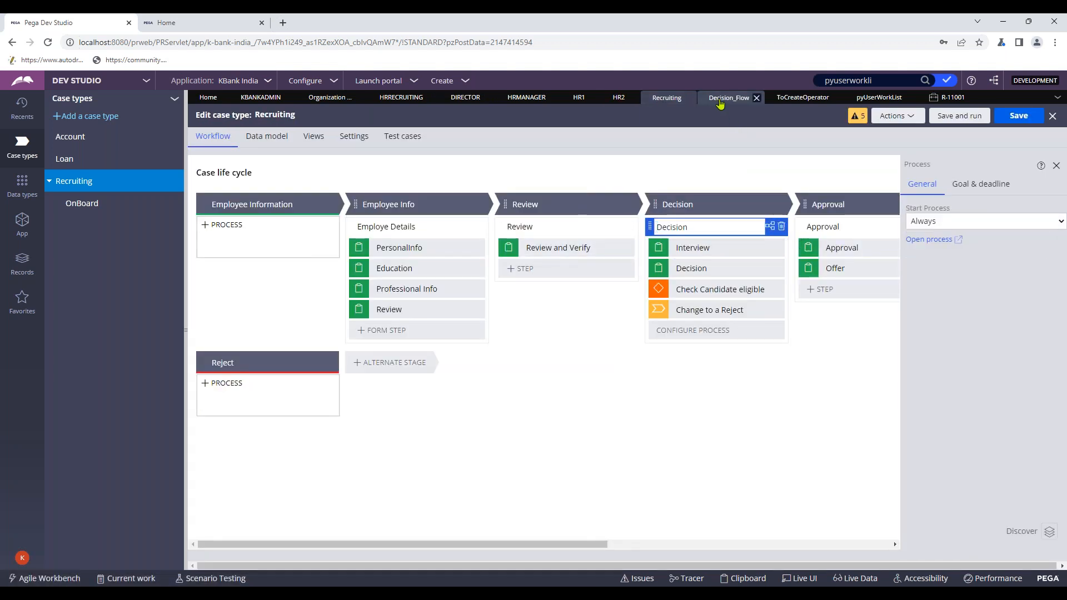
{"action": "double_click", "coordinate": [614, 290]}
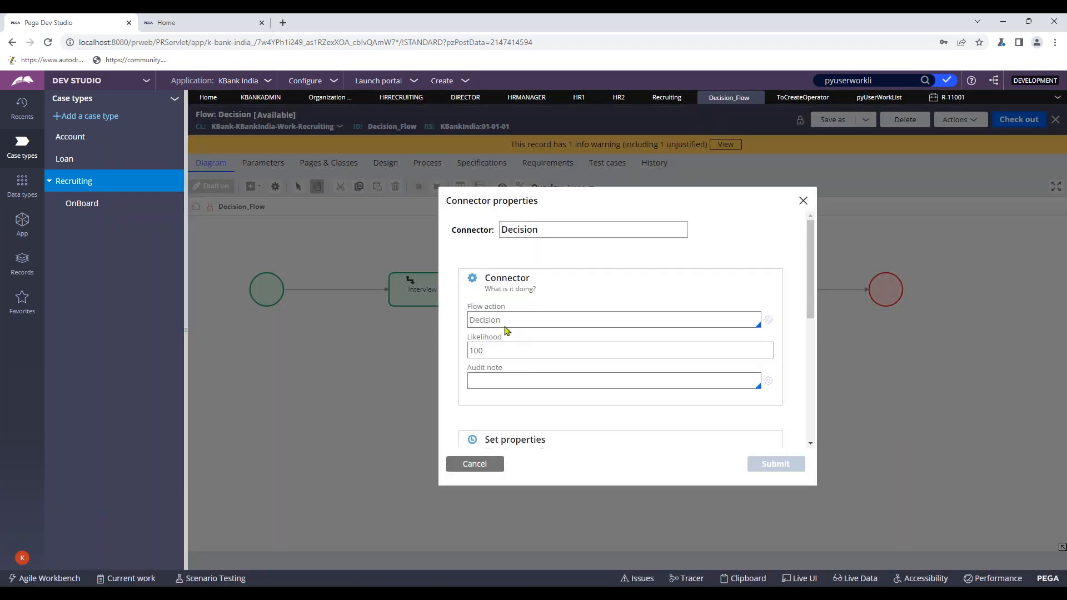
{"action": "double_click", "coordinate": [505, 326]}
- Create the Decision flow action in KBank FW, applied to KBank-FW-KBankFW-Work
{"action": "left_click", "coordinate": [769, 320]}
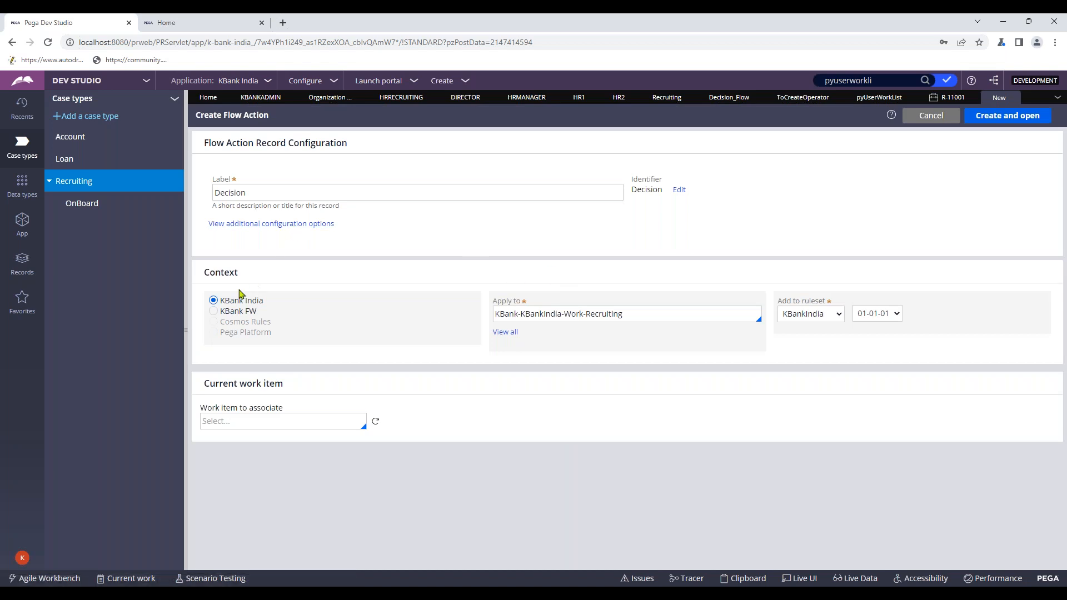
{"action": "left_click", "coordinate": [235, 311]}
{"action": "left_click", "coordinate": [505, 333]}
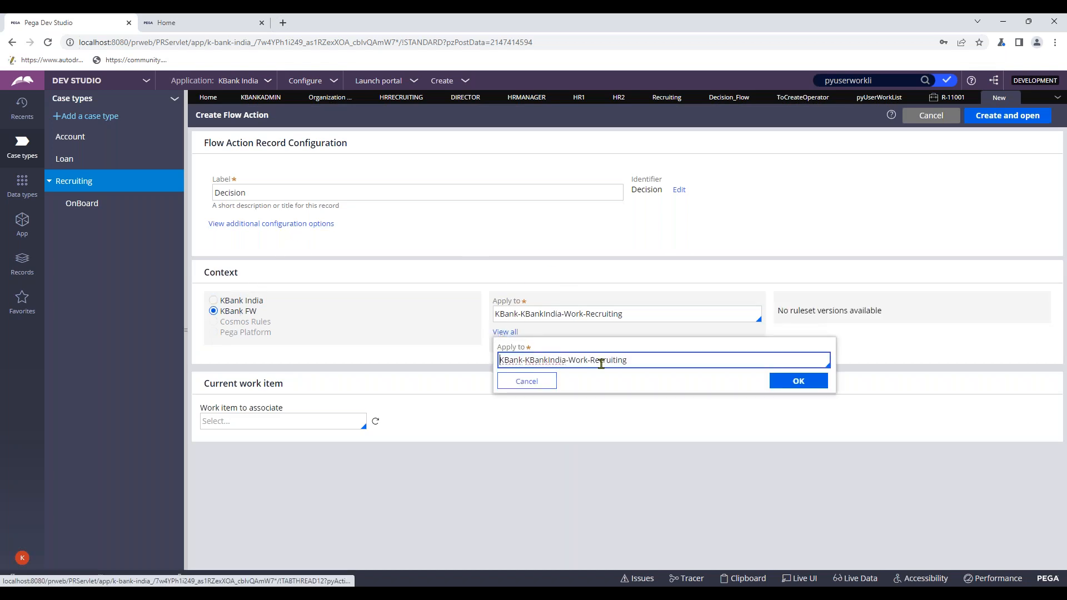
{"action": "left_click_drag", "start_coordinate": [529, 360], "coordinate": [736, 367]}
{"action": "key", "text": "BackSpace"}
{"action": "key", "text": "BackSpace"}
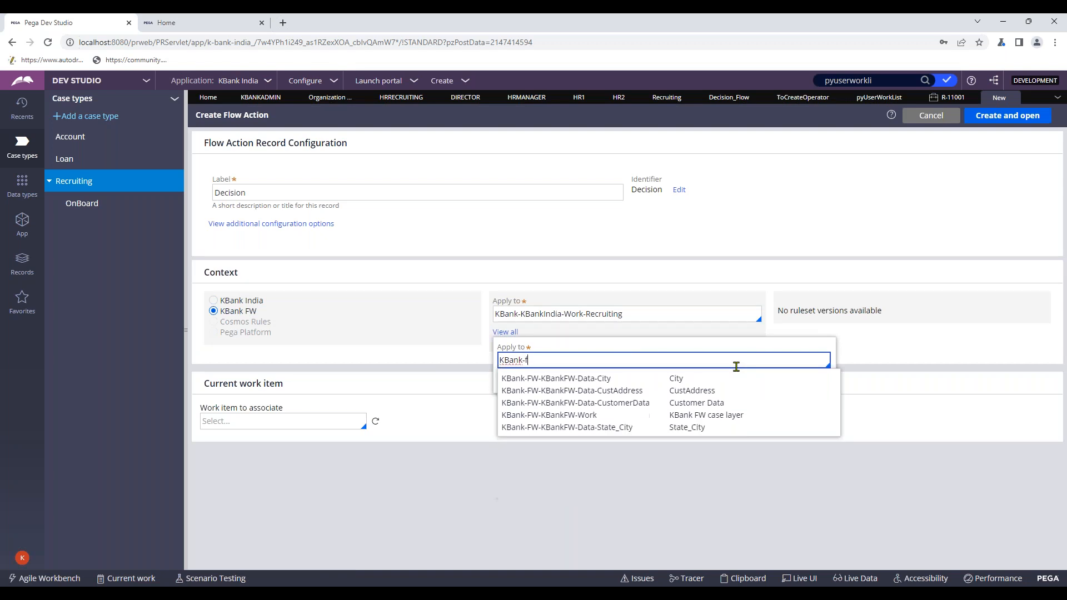
{"action": "left_click", "coordinate": [625, 415]}
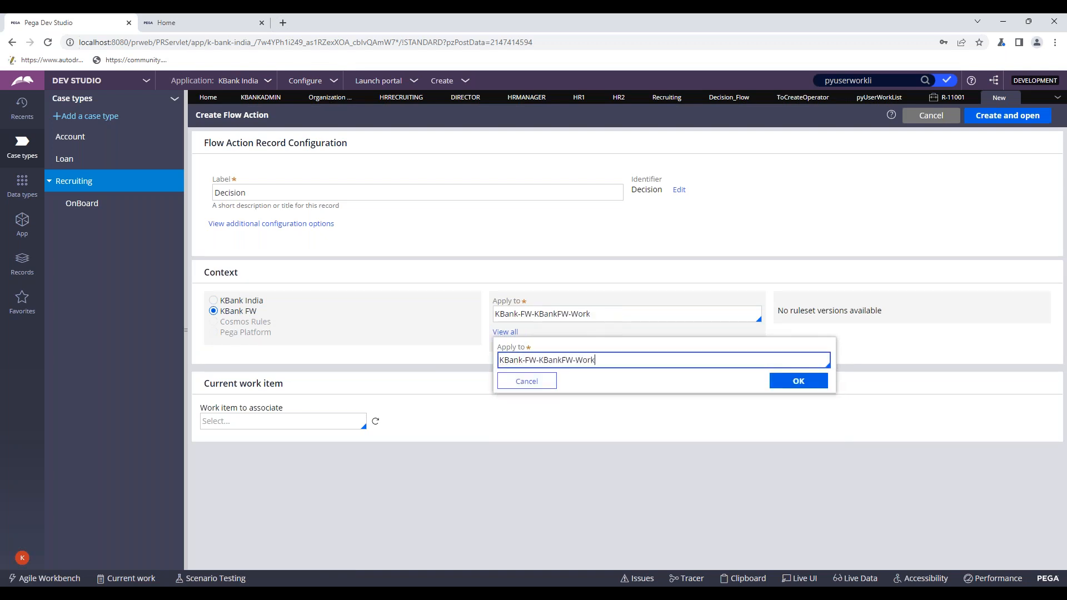
{"action": "left_click", "coordinate": [792, 381]}
{"action": "left_click", "coordinate": [997, 117]}
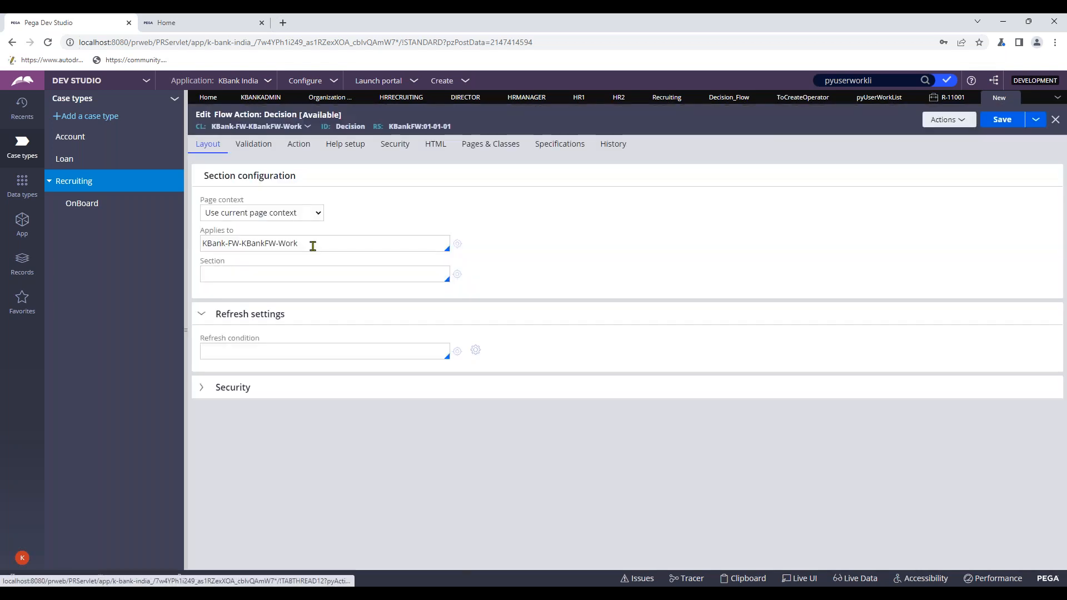
- Create a section named Decision for the flow action and convert it to the full section editor
{"action": "double_click", "coordinate": [350, 126]}
{"action": "key", "text": "ctrl+c"}
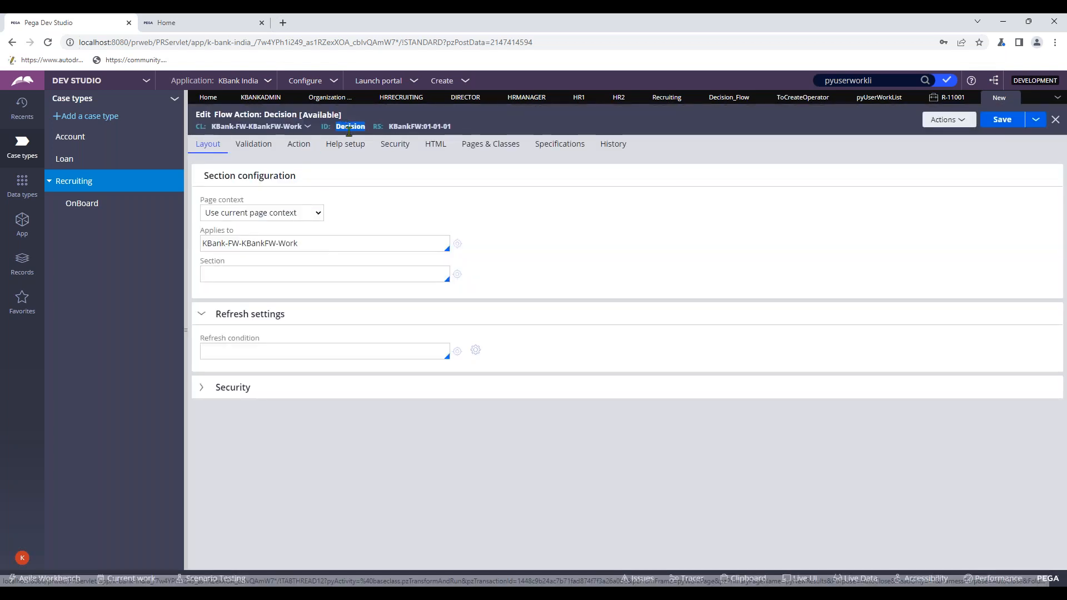
{"action": "left_click", "coordinate": [309, 274]}
{"action": "key", "text": "ctrl+v"}
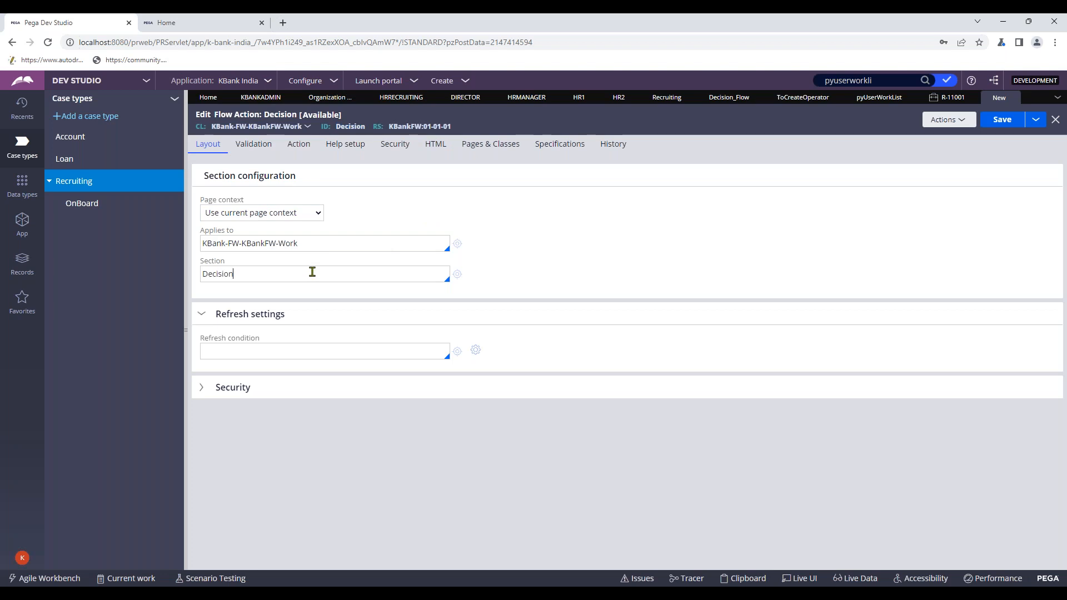
{"action": "left_click", "coordinate": [457, 275]}
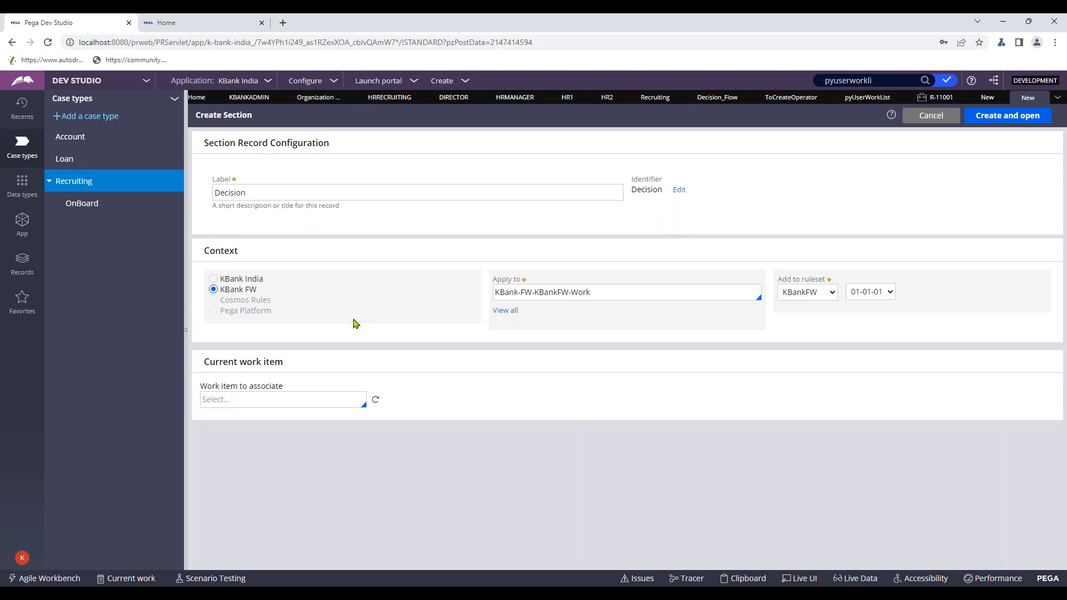
{"action": "left_click", "coordinate": [1000, 117]}
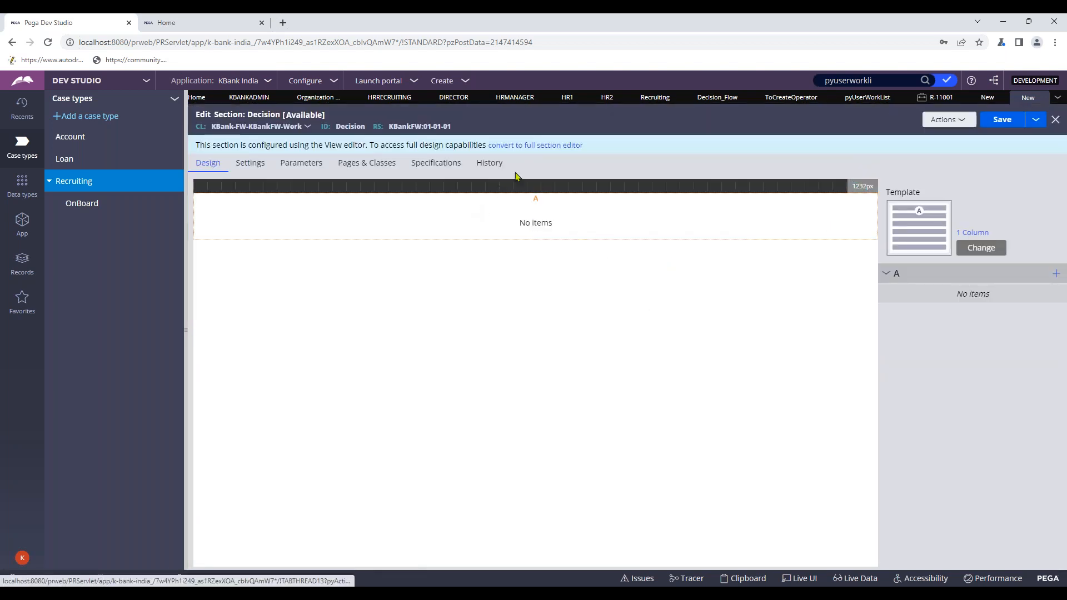
{"action": "left_click", "coordinate": [538, 146]}
{"action": "left_click", "coordinate": [775, 384]}
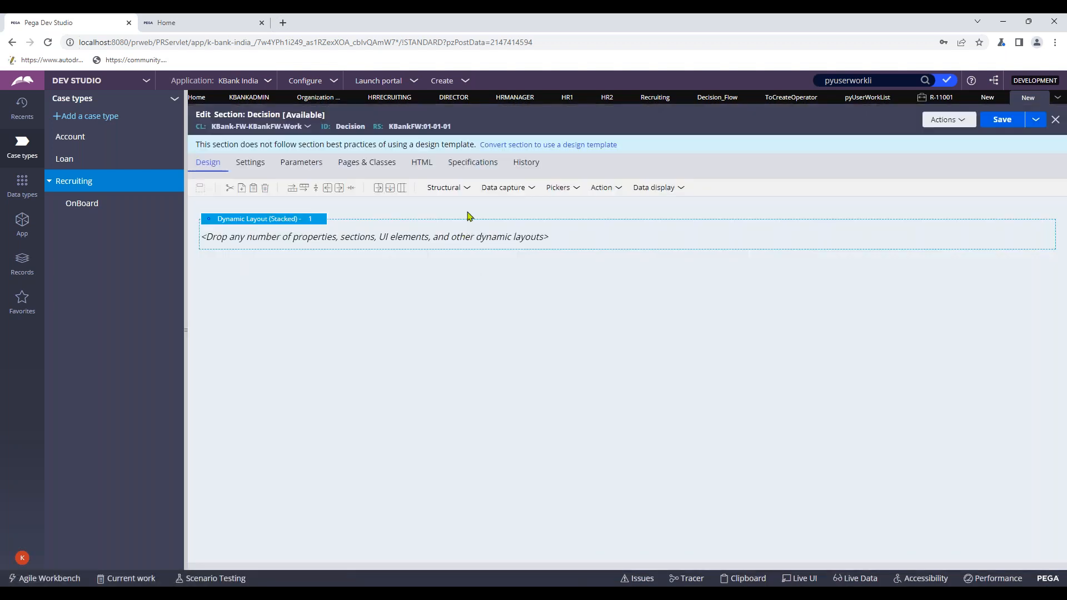
- Embed the Interview section in the Decision section's layout
{"action": "left_click", "coordinate": [443, 187]}
{"action": "left_click_drag", "start_coordinate": [466, 355], "coordinate": [353, 239]}
{"action": "left_click", "coordinate": [665, 353]}
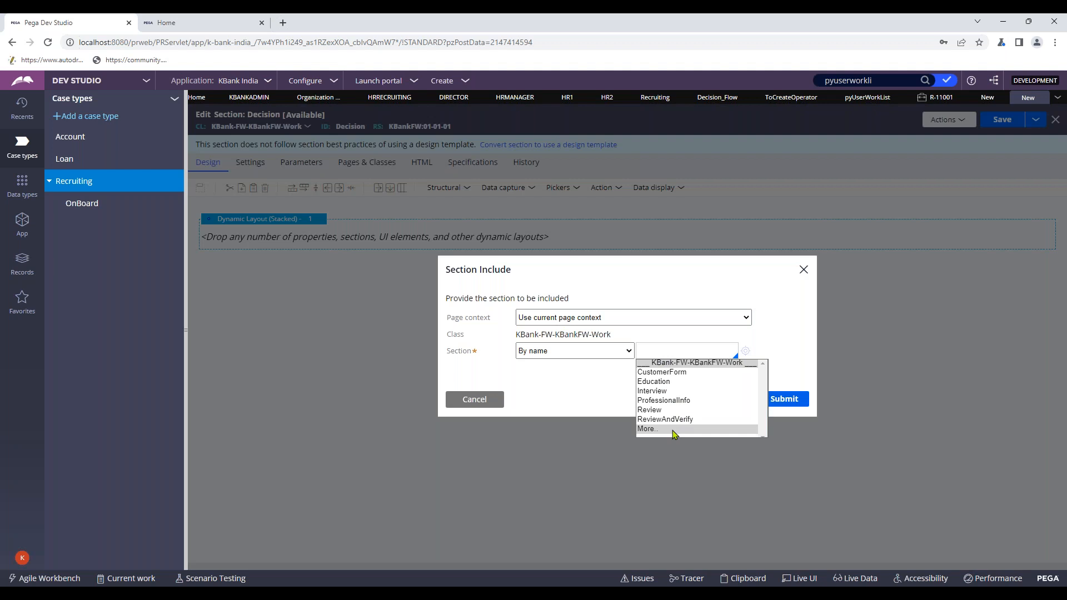
{"action": "left_click", "coordinate": [655, 391]}
{"action": "left_click", "coordinate": [773, 404]}
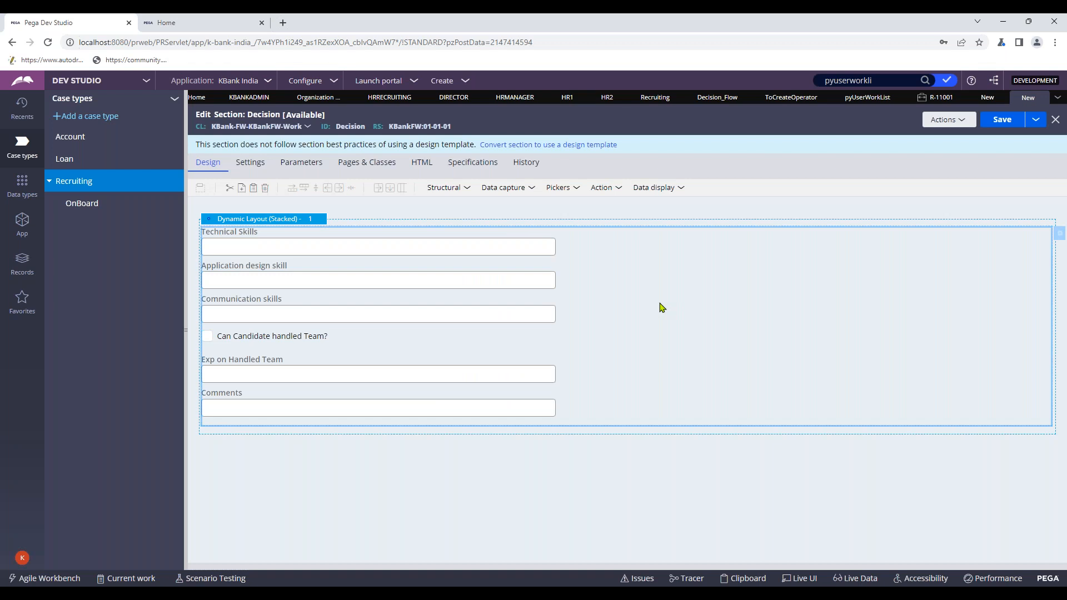
- Set the embedded Interview section's edit mode to Read-only (always)
{"action": "left_click", "coordinate": [1046, 212]}
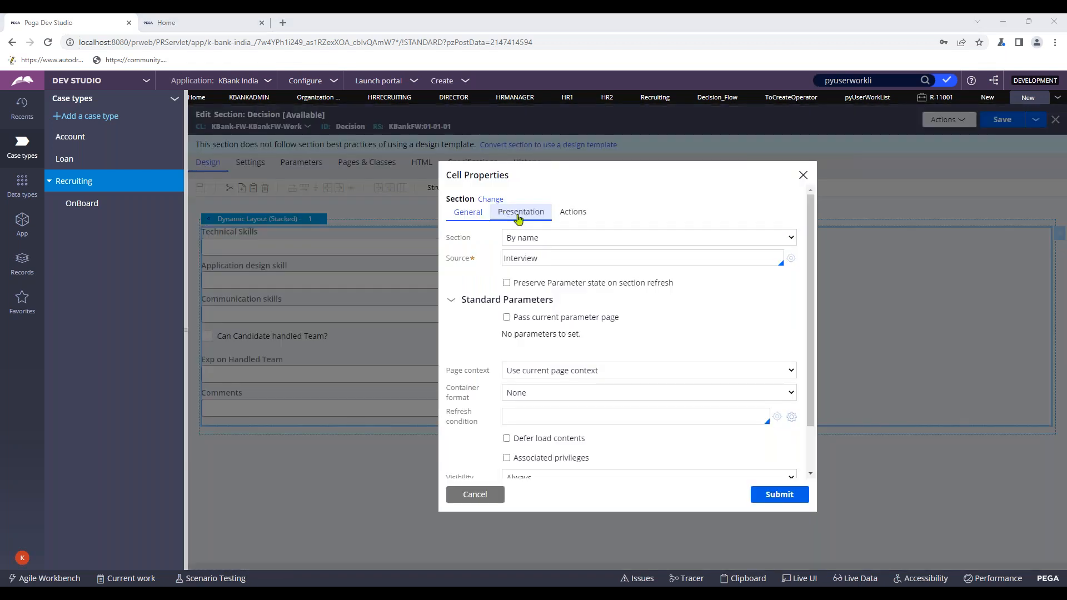
{"action": "left_click", "coordinate": [519, 215]}
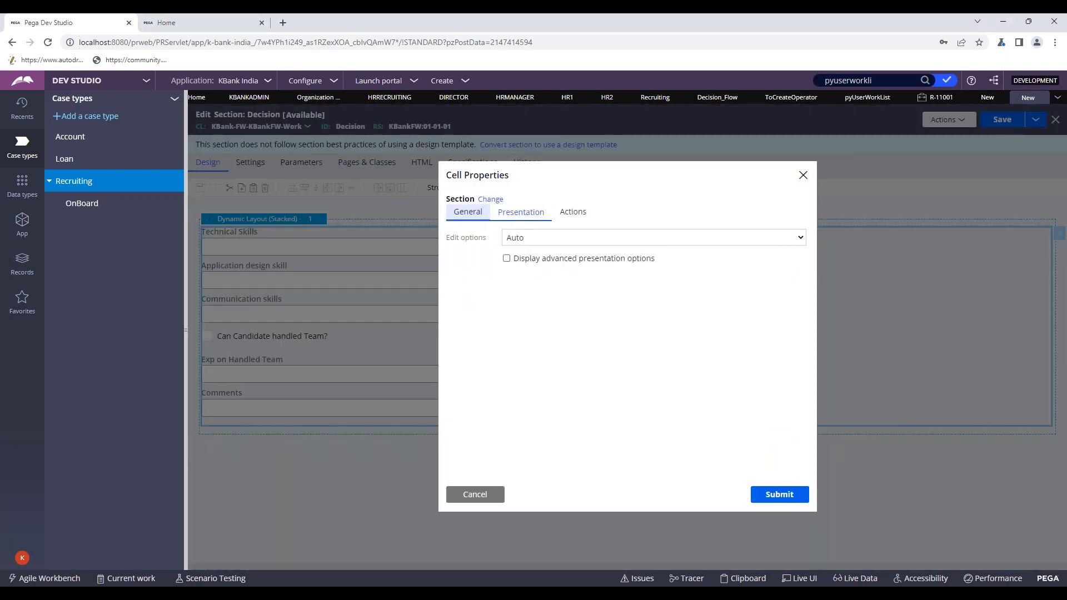
{"action": "left_click", "coordinate": [522, 239]}
{"action": "left_click", "coordinate": [531, 265]}
{"action": "left_click", "coordinate": [470, 215]}
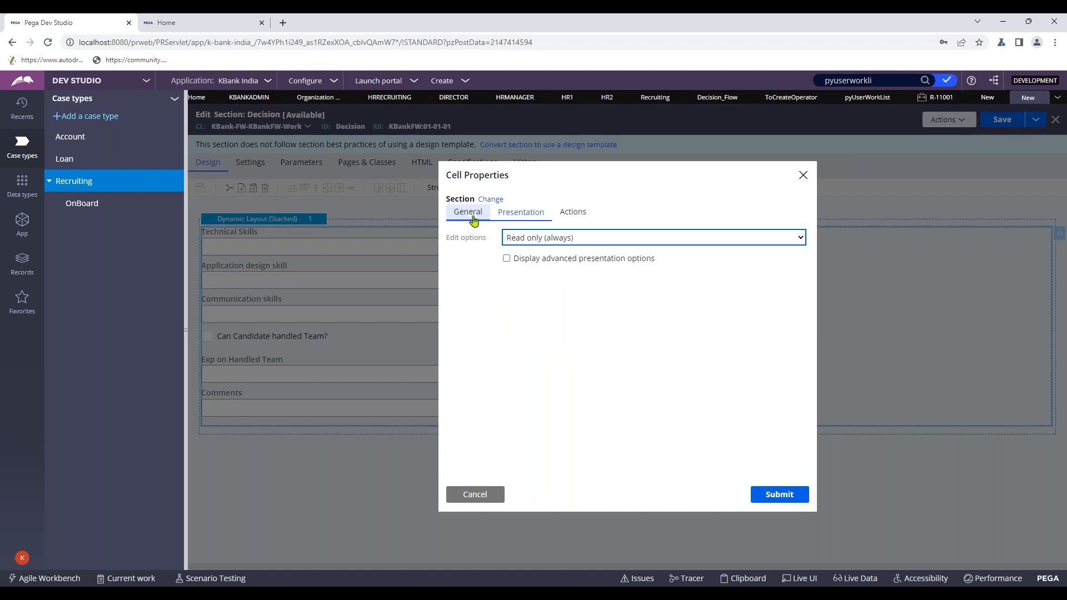
{"action": "left_click", "coordinate": [779, 494]}
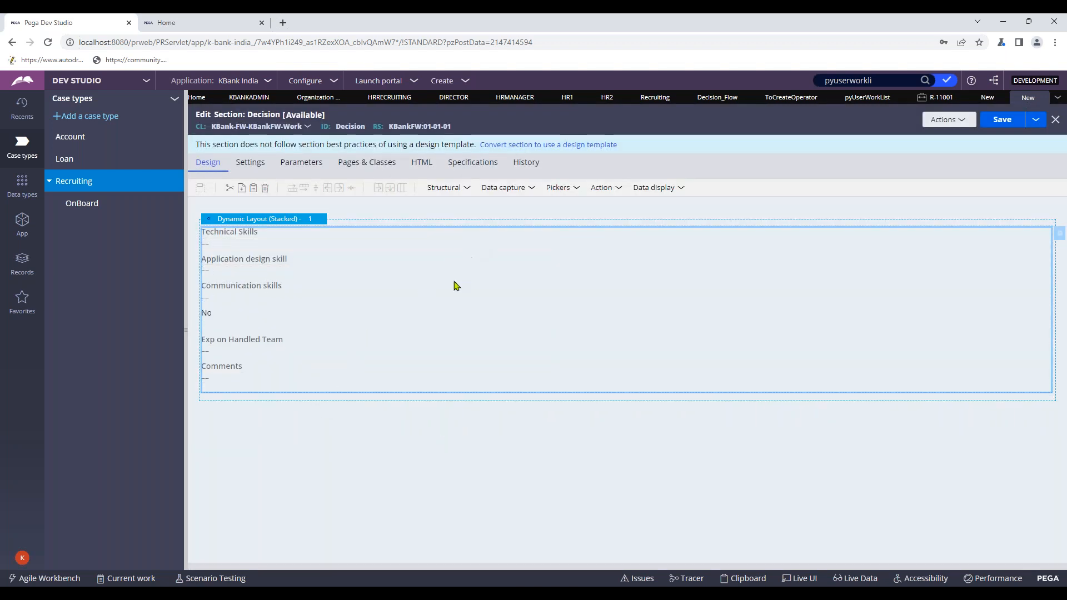
- Add a dynamic layout below the embedded section with a Text input field inside it
{"action": "left_click", "coordinate": [445, 187]}
{"action": "left_click_drag", "start_coordinate": [462, 208], "coordinate": [342, 417]}
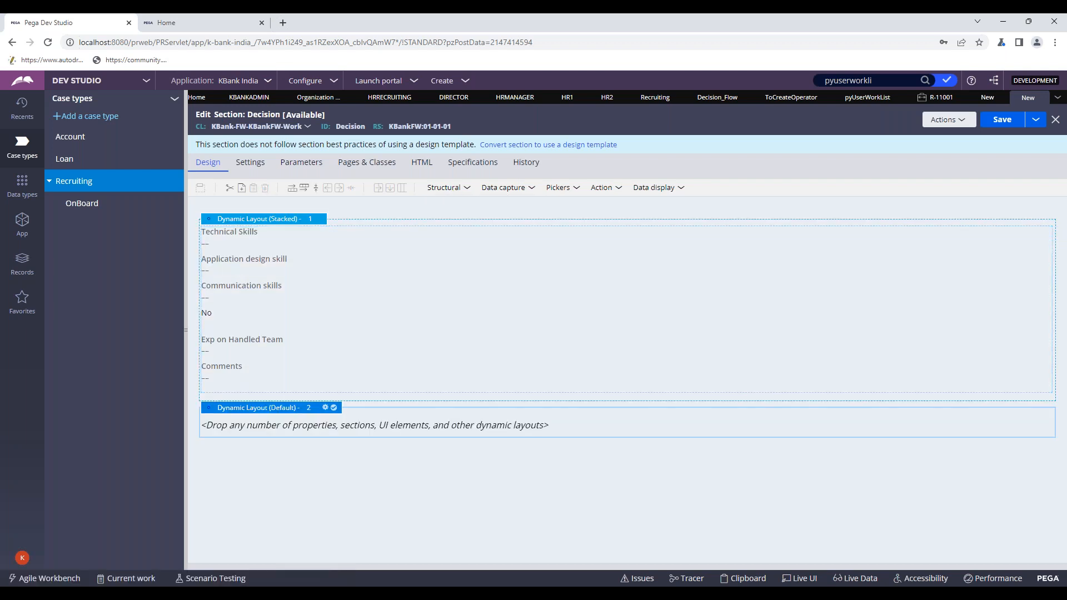
{"action": "left_click", "coordinate": [600, 189]}
{"action": "left_click", "coordinate": [658, 189]}
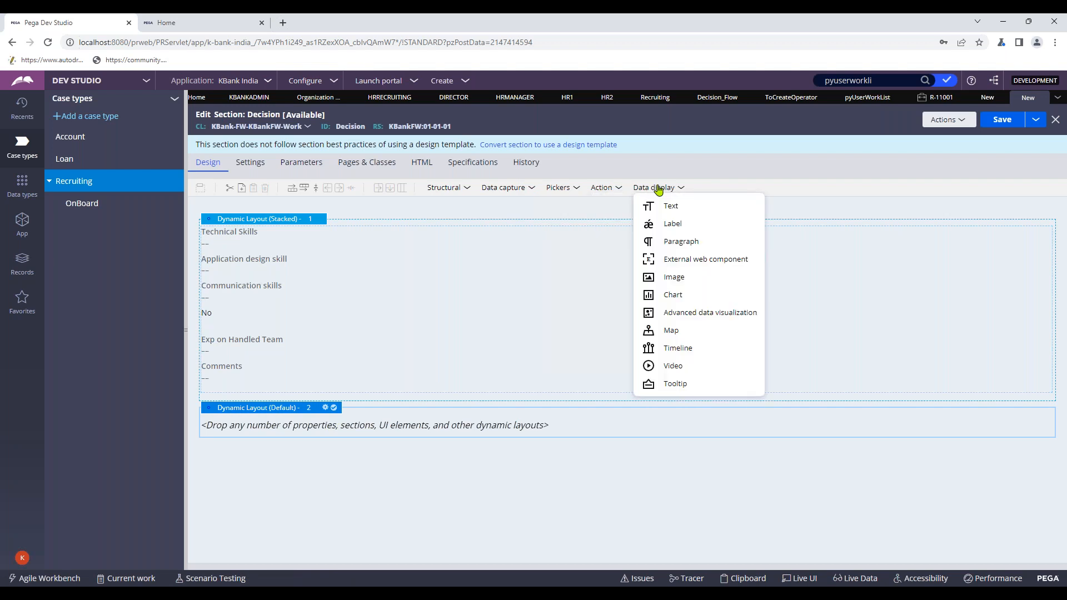
{"action": "left_click", "coordinate": [508, 191]}
{"action": "left_click_drag", "start_coordinate": [503, 207], "coordinate": [352, 429]}
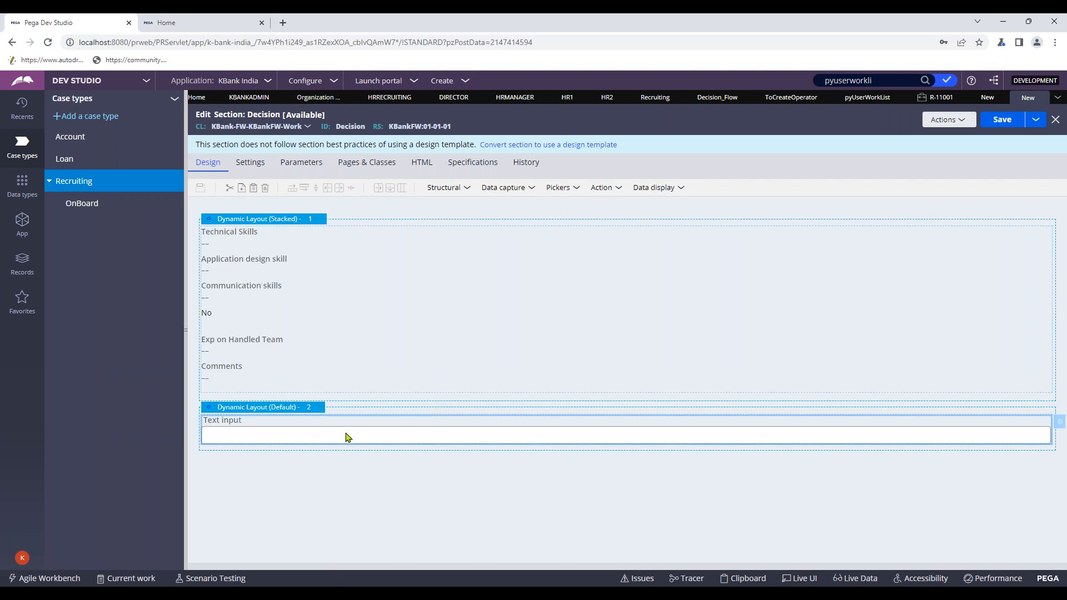
- Bind the new text input to .HRApprovetoproceed and create that property
{"action": "double_click", "coordinate": [310, 437]}
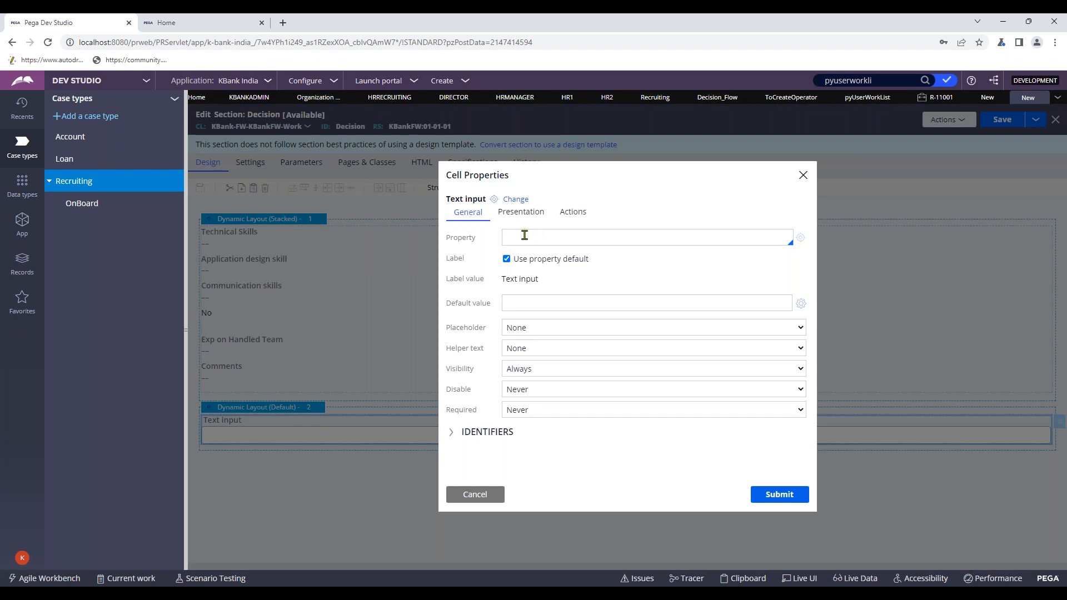
{"action": "type", "text": "."}
{"action": "type", "text": "y"}
{"action": "type", "text": "o"}
{"action": "type", "text": "HRAppro"}
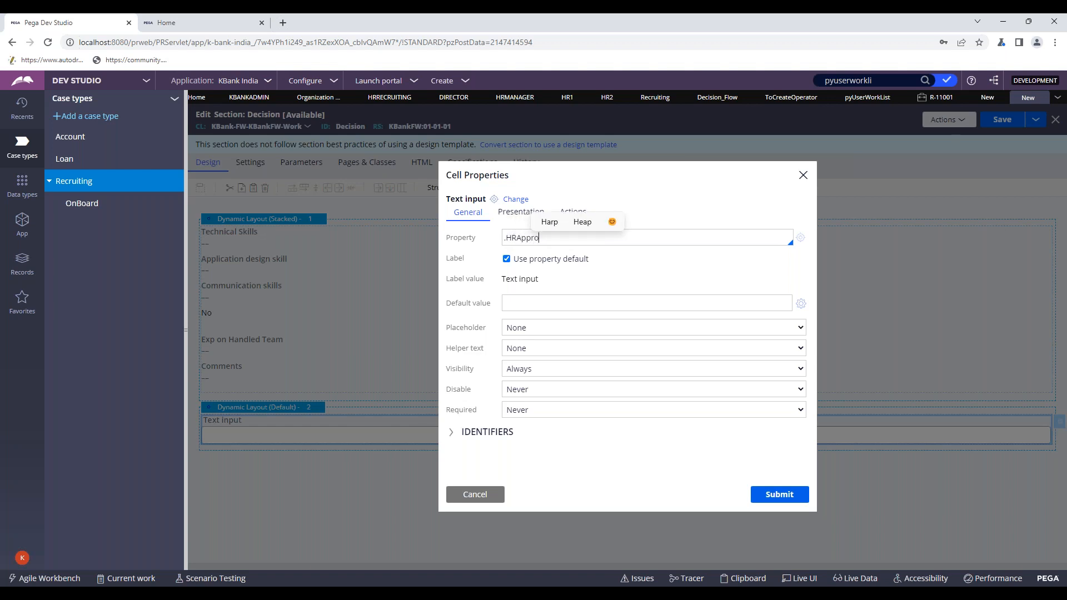
{"action": "type", "text": "ve"}
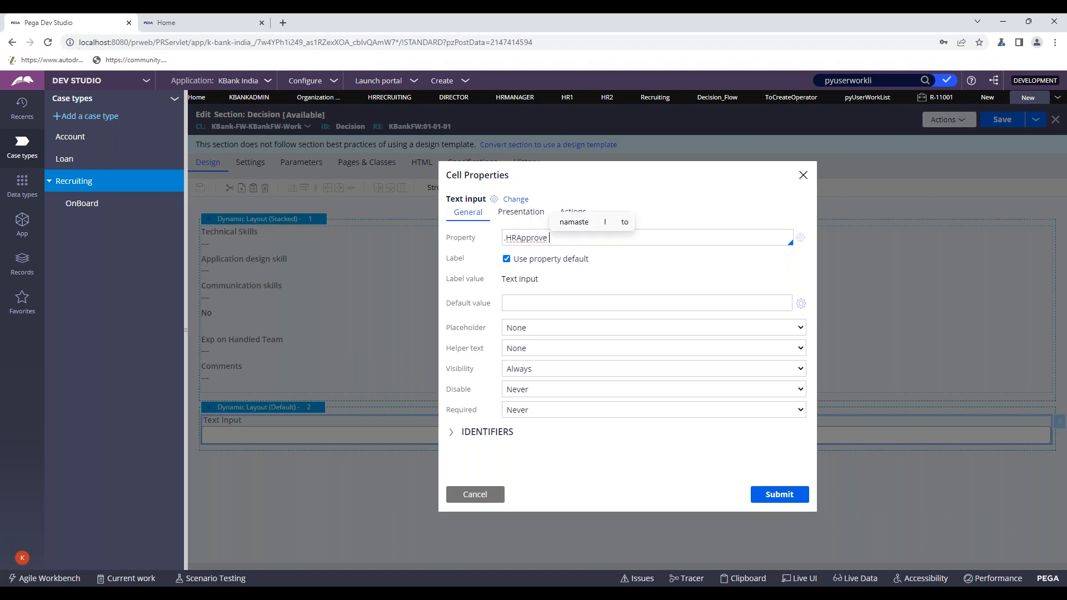
{"action": "type", "text": "toproc"}
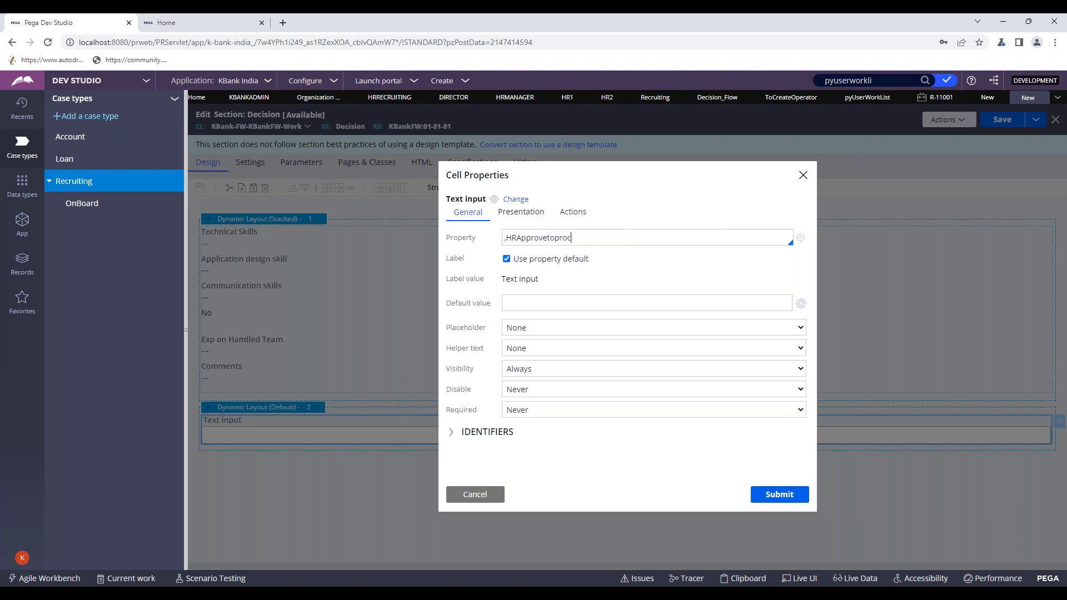
{"action": "type", "text": "eed"}
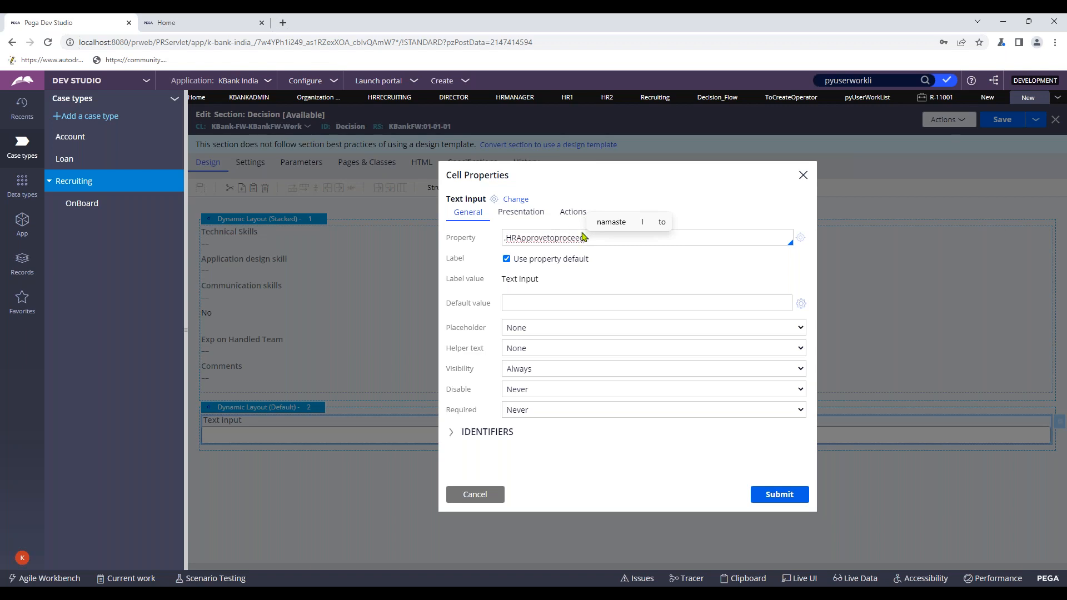
{"action": "right_click", "coordinate": [573, 237]}
{"action": "left_click", "coordinate": [605, 235]}
{"action": "key", "text": "BackSpace"}
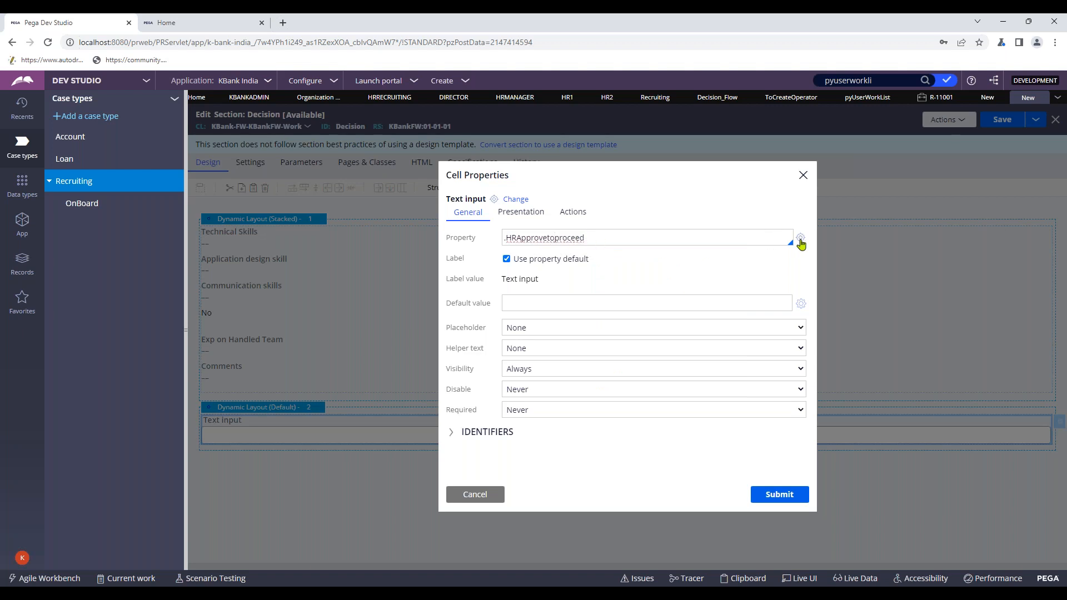
{"action": "left_click", "coordinate": [800, 237]}
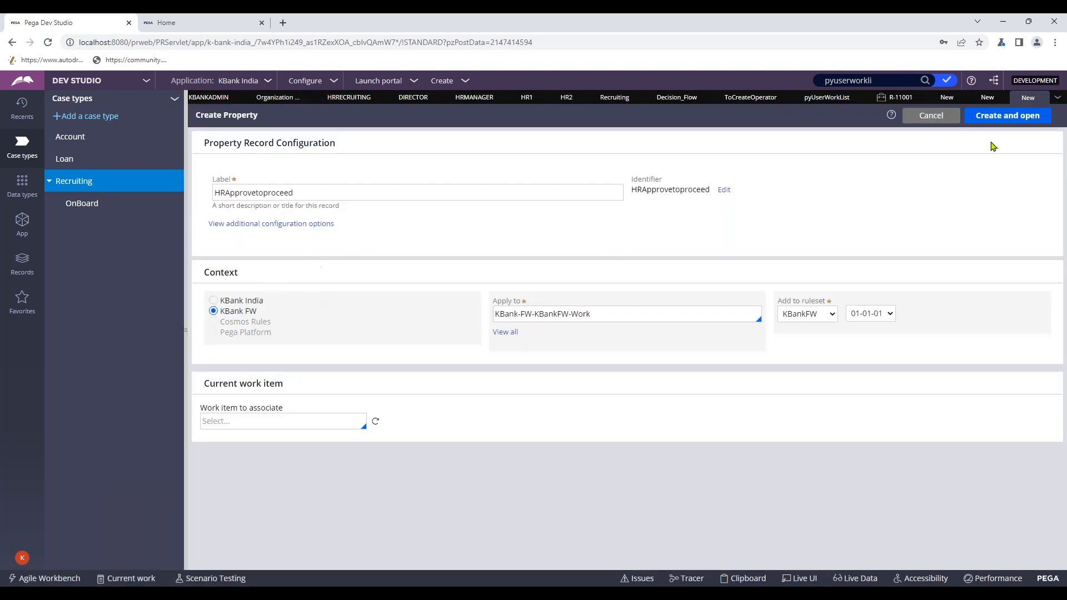
{"action": "left_click", "coordinate": [1003, 117]}
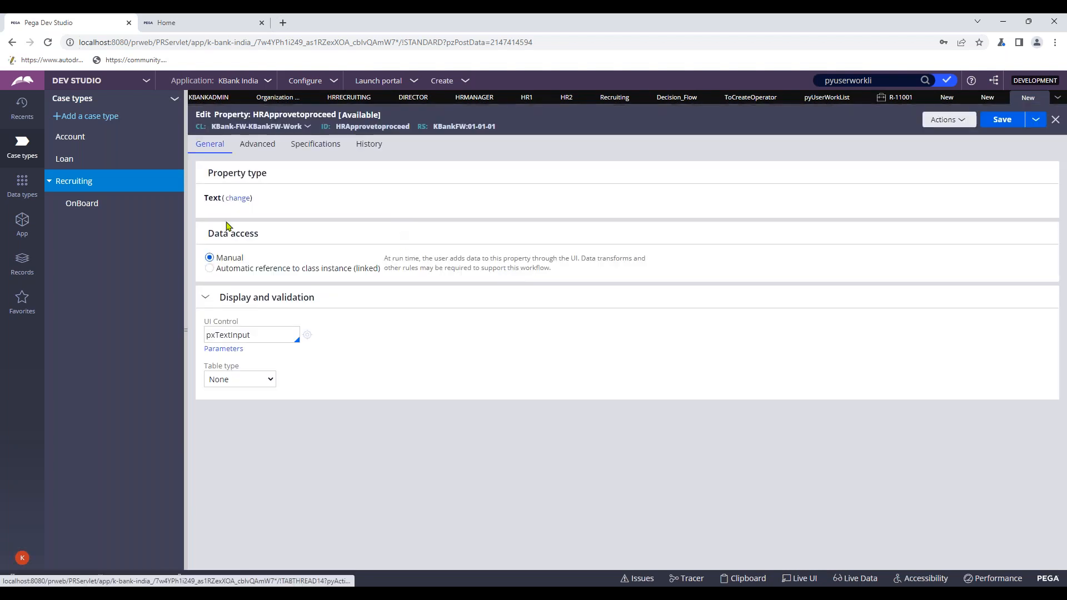
- Change the HRApprovetoproceed property type to TrueFalse, save it, and close the rule
{"action": "left_click", "coordinate": [238, 199]}
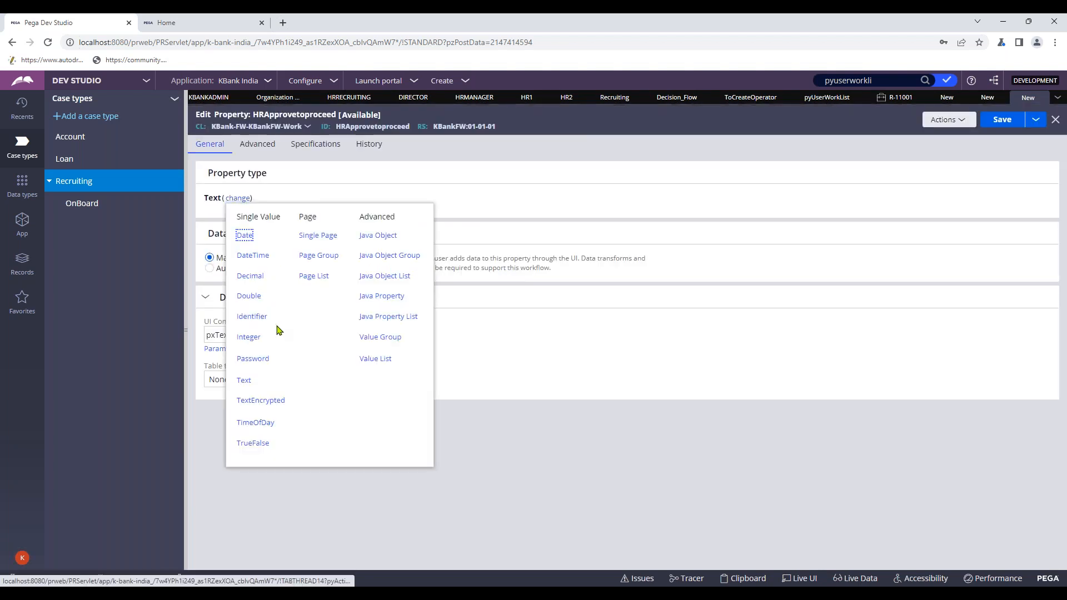
{"action": "left_click", "coordinate": [256, 443]}
{"action": "left_click", "coordinate": [1002, 119]}
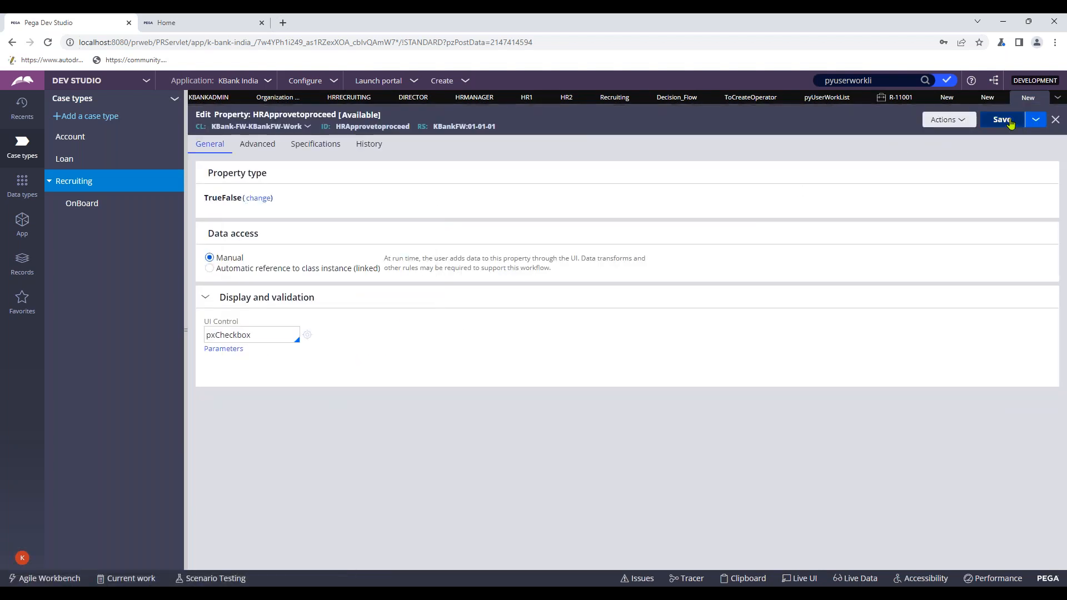
{"action": "left_click", "coordinate": [1054, 120]}
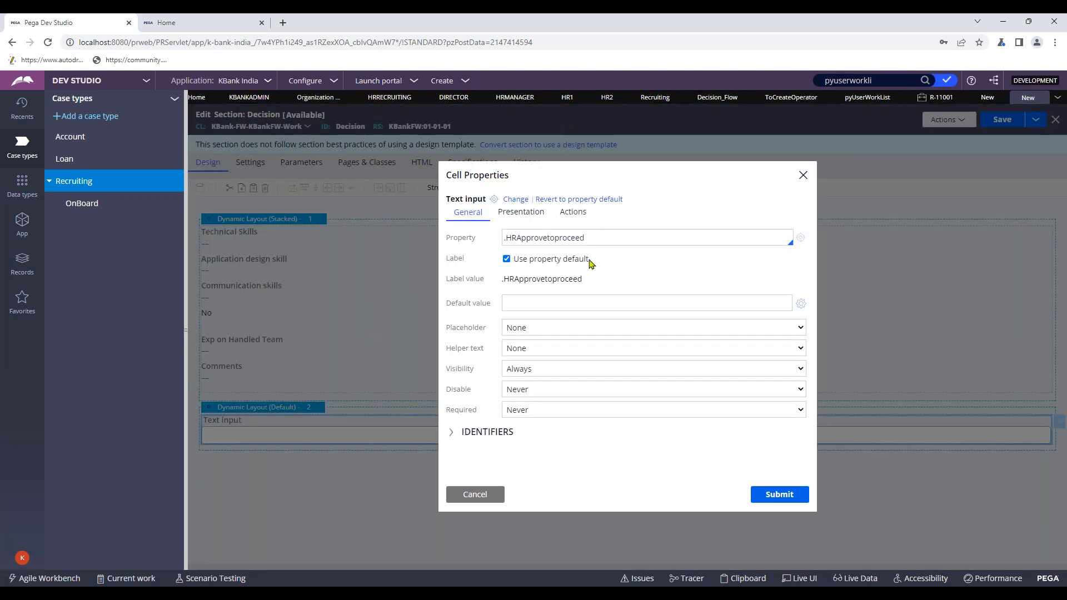
- Turn the HRApprovetoproceed cell into a Checkbox with Read-Only Format Type None, then open its property rule
{"action": "left_click", "coordinate": [515, 199]}
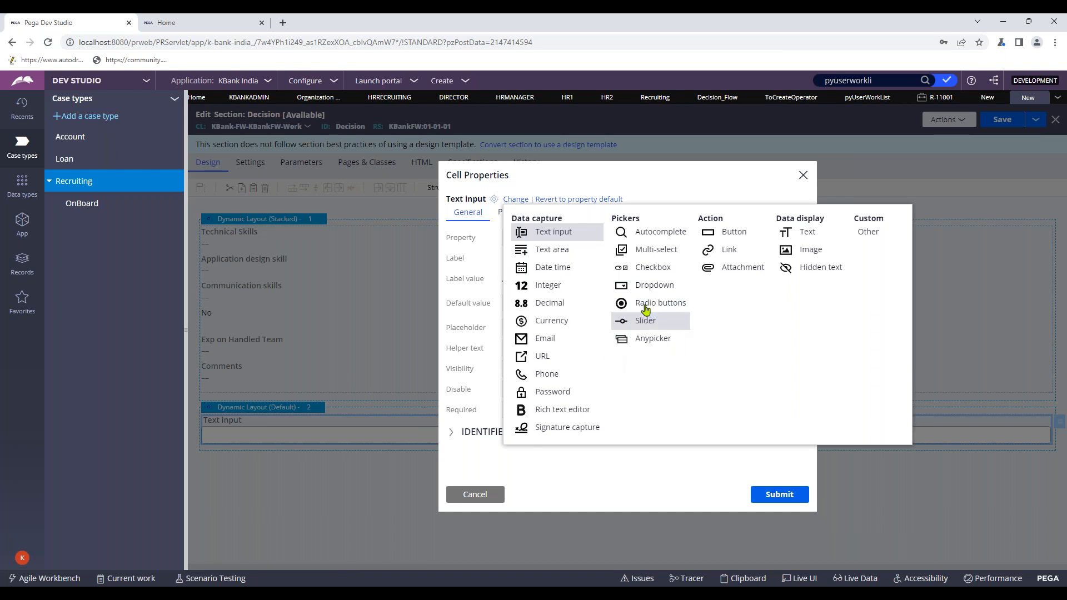
{"action": "left_click", "coordinate": [657, 268]}
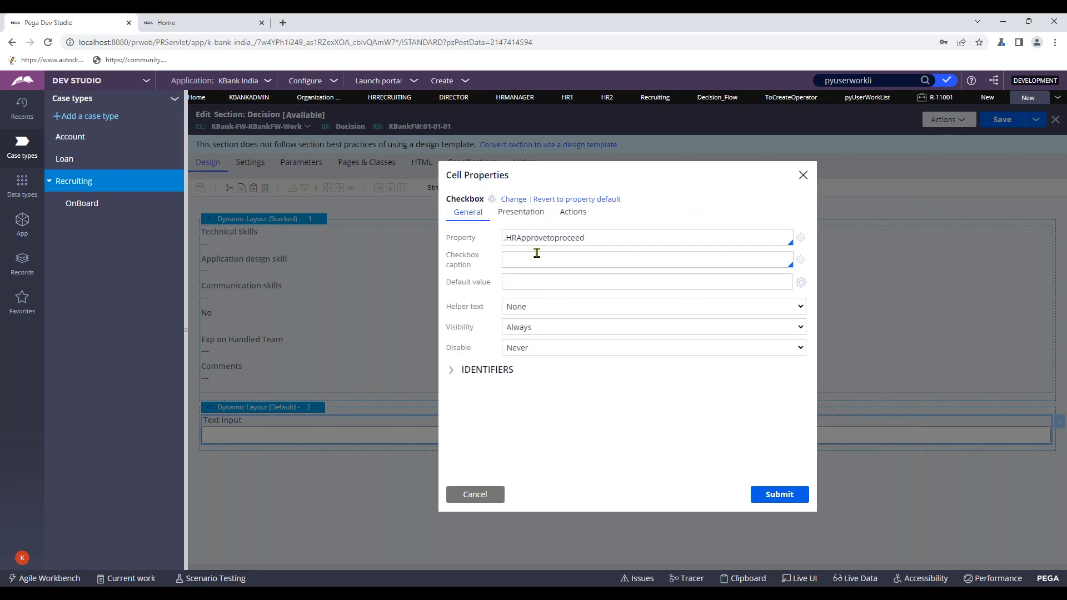
{"action": "left_click", "coordinate": [542, 216]}
{"action": "scroll", "coordinate": [601, 393], "scroll_direction": "down", "scroll_amount": 2}
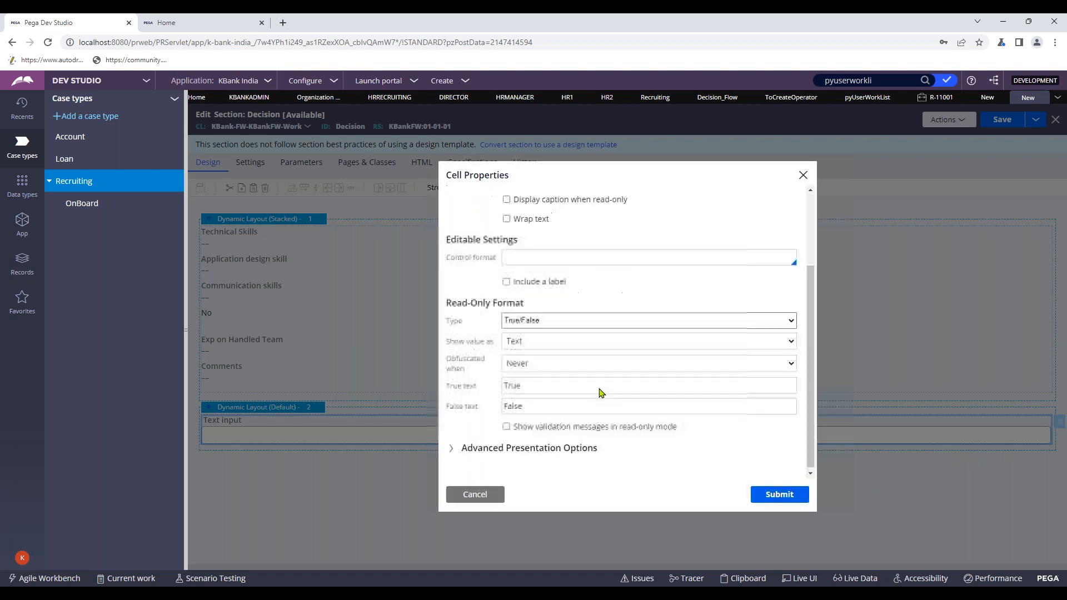
{"action": "left_click", "coordinate": [606, 323]}
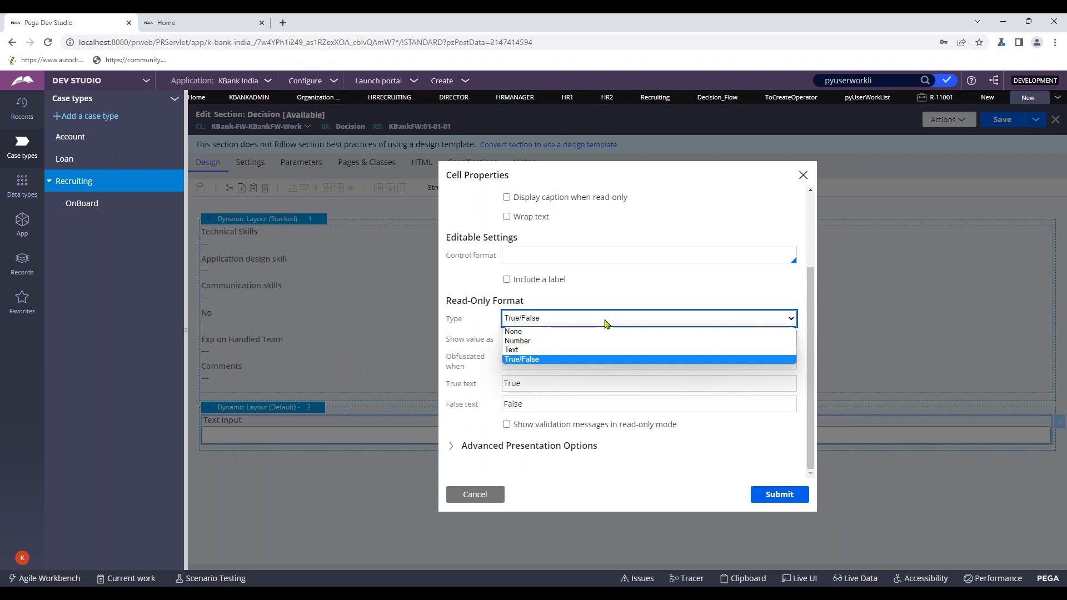
{"action": "left_click", "coordinate": [564, 333]}
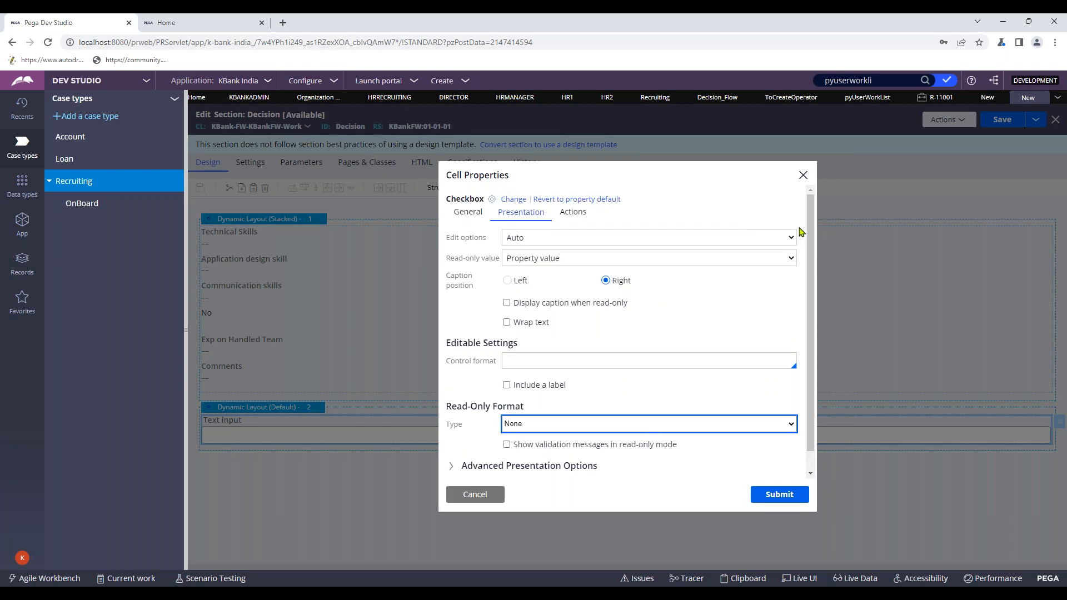
{"action": "left_click", "coordinate": [467, 212]}
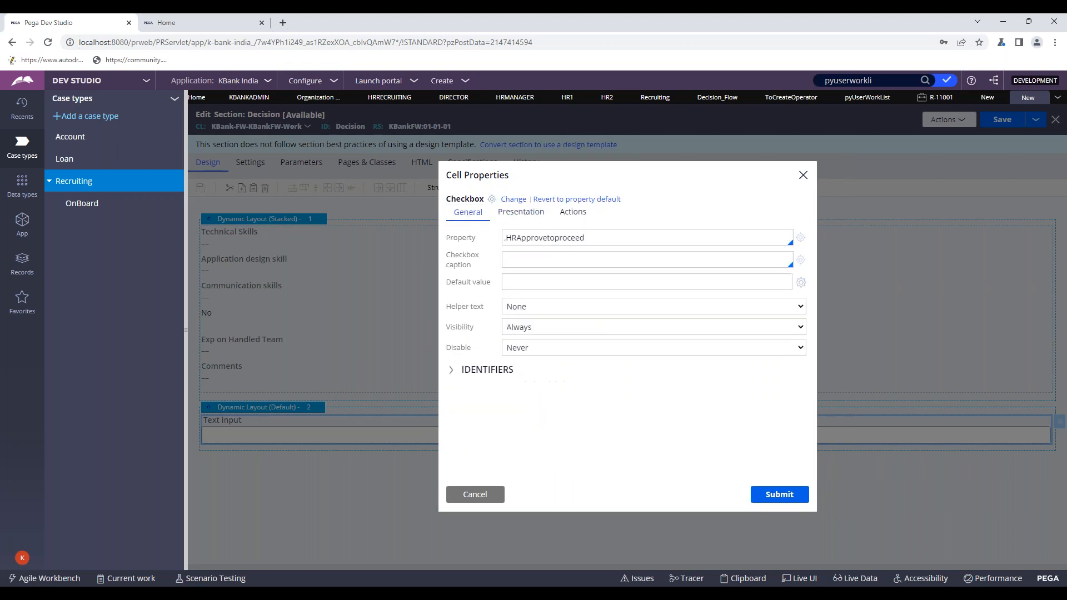
{"action": "left_click", "coordinate": [800, 238]}
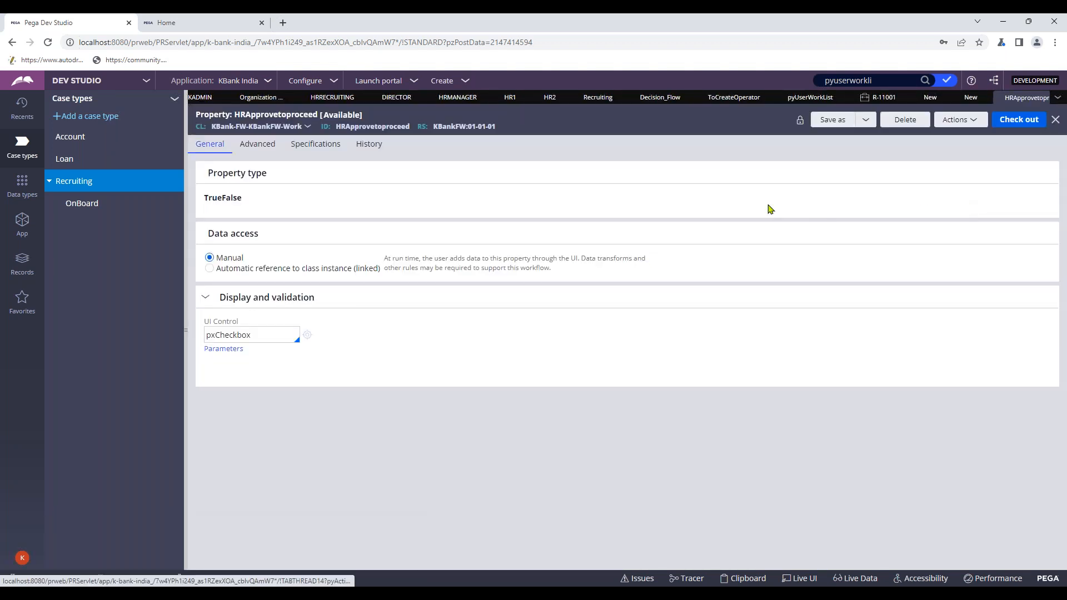
- Check out the HRApprovetoproceed property and check it back in with the comment 'wip'
{"action": "left_click", "coordinate": [1038, 119]}
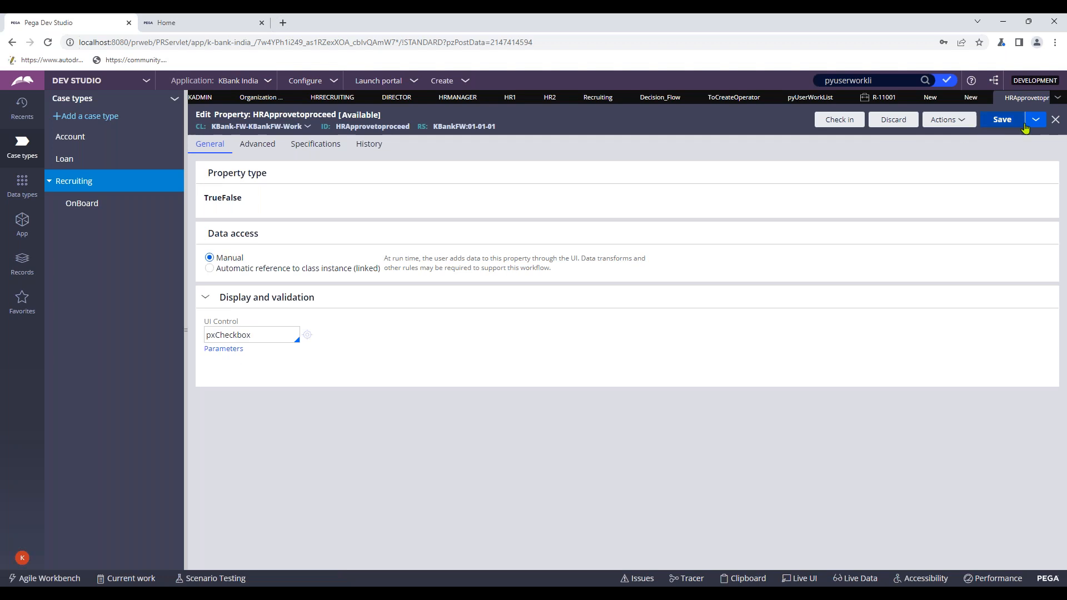
{"action": "left_click", "coordinate": [832, 122]}
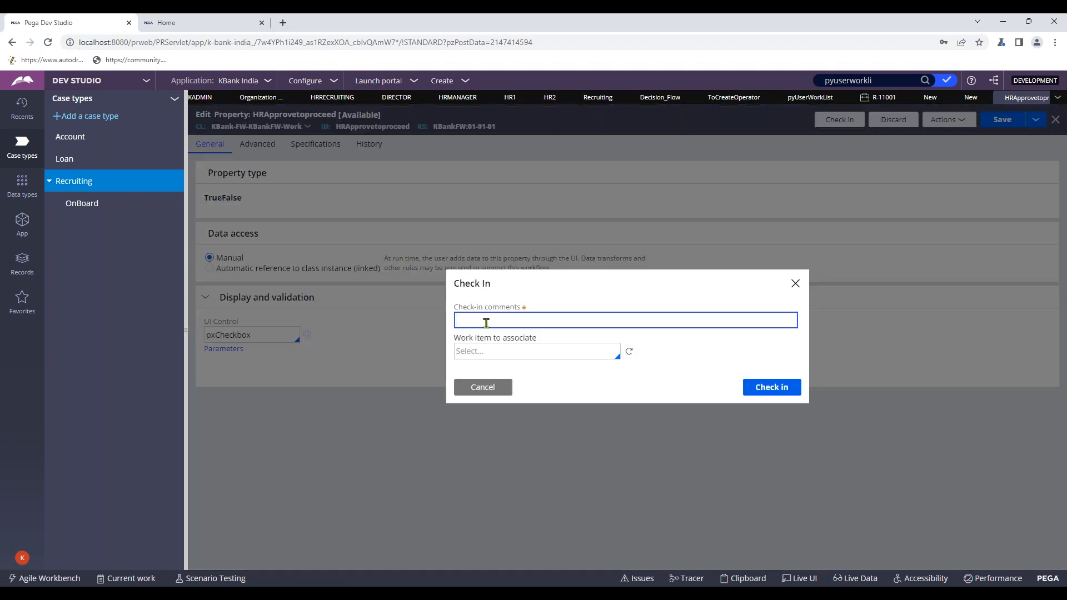
{"action": "type", "text": "wip"}
{"action": "key", "text": "Return"}
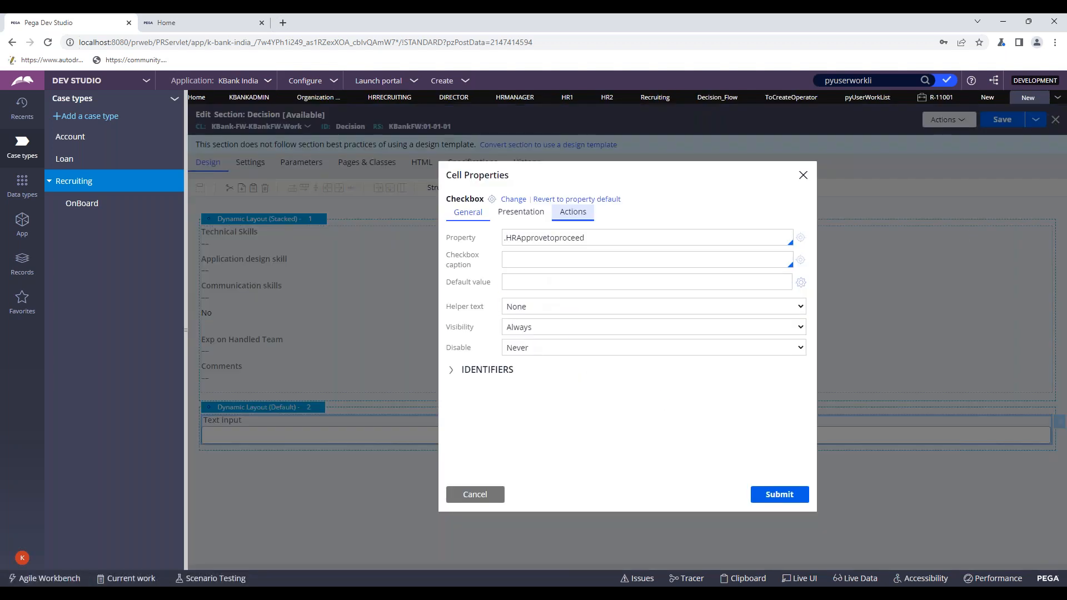
- Expand the advanced presentation options on the checkbox's Presentation settings
{"action": "left_click", "coordinate": [528, 215]}
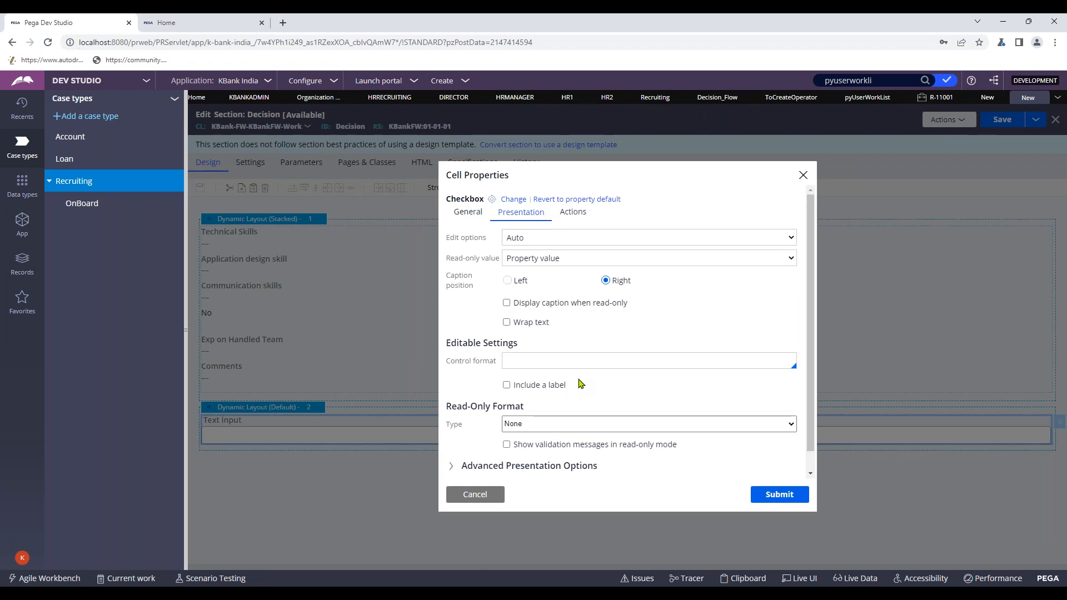
{"action": "scroll", "coordinate": [580, 383], "scroll_direction": "down", "scroll_amount": 1}
{"action": "left_click", "coordinate": [528, 450]}
- Set the checkbox's read-only format type to True/False, shown as text
{"action": "scroll", "coordinate": [573, 427], "scroll_direction": "down", "scroll_amount": 3}
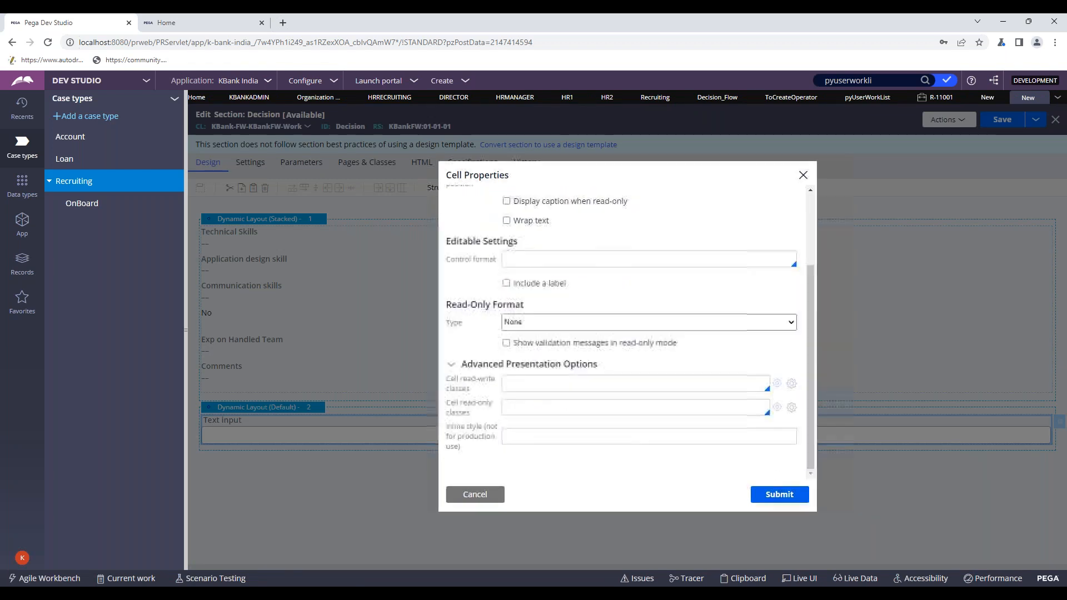
{"action": "left_click", "coordinate": [561, 330]}
{"action": "left_click", "coordinate": [556, 357]}
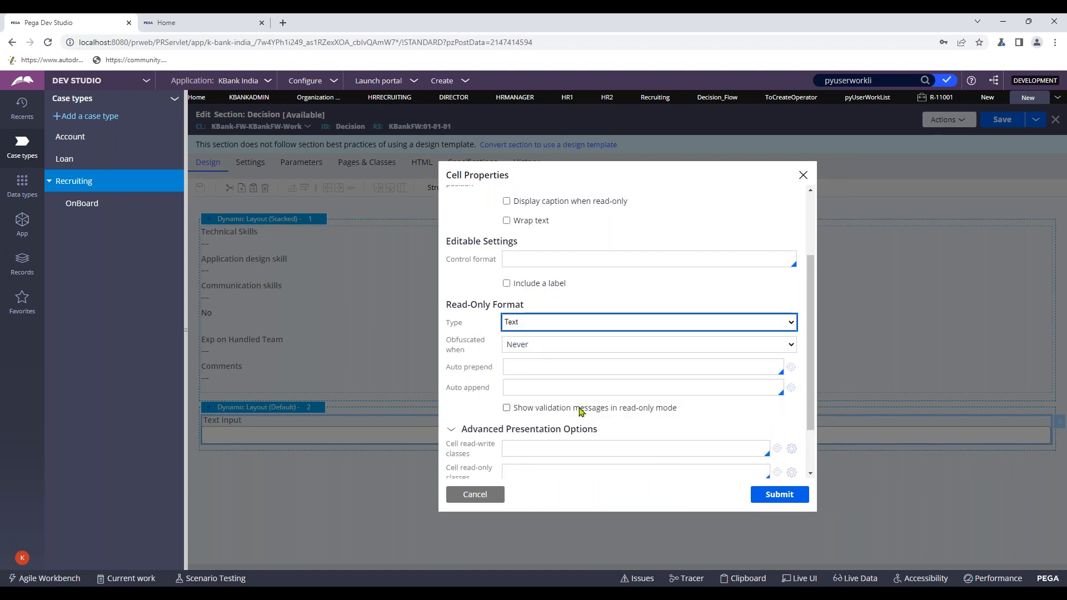
{"action": "scroll", "coordinate": [579, 411], "scroll_direction": "down", "scroll_amount": 3}
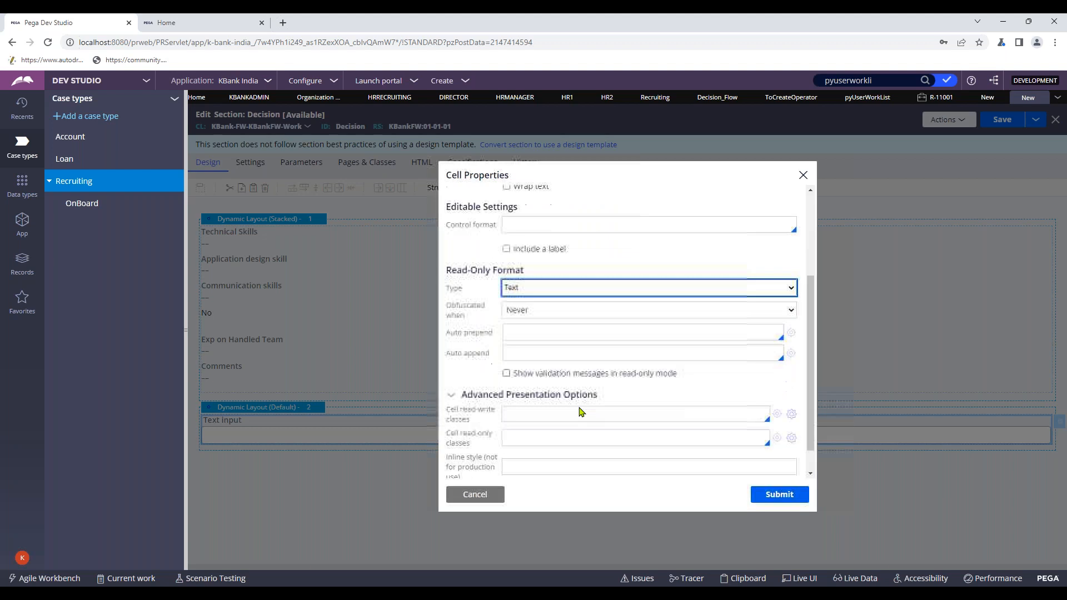
{"action": "left_click", "coordinate": [552, 280]}
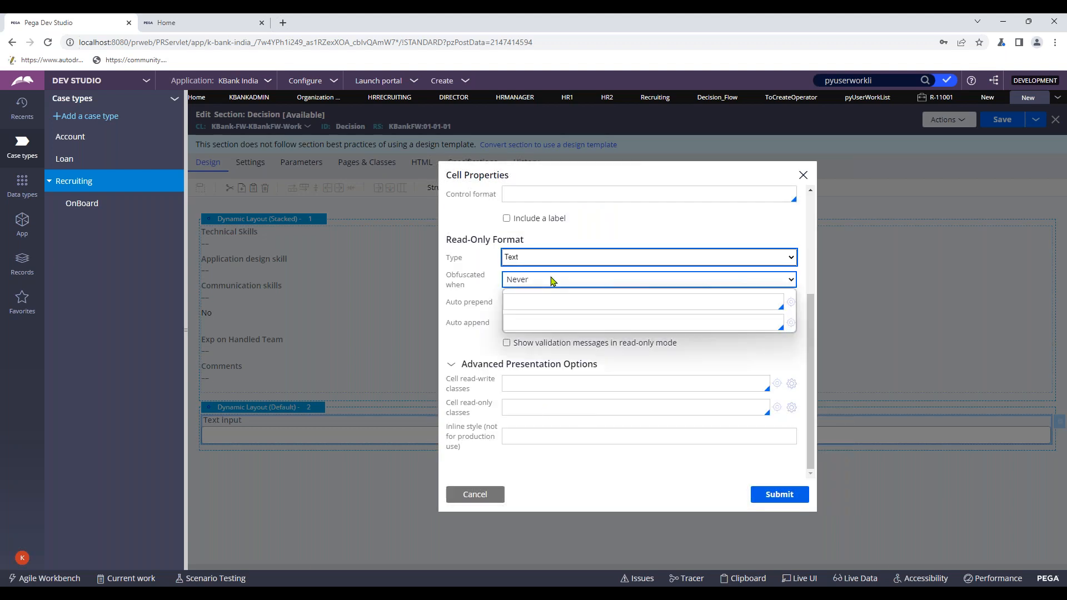
{"action": "left_click", "coordinate": [552, 258]}
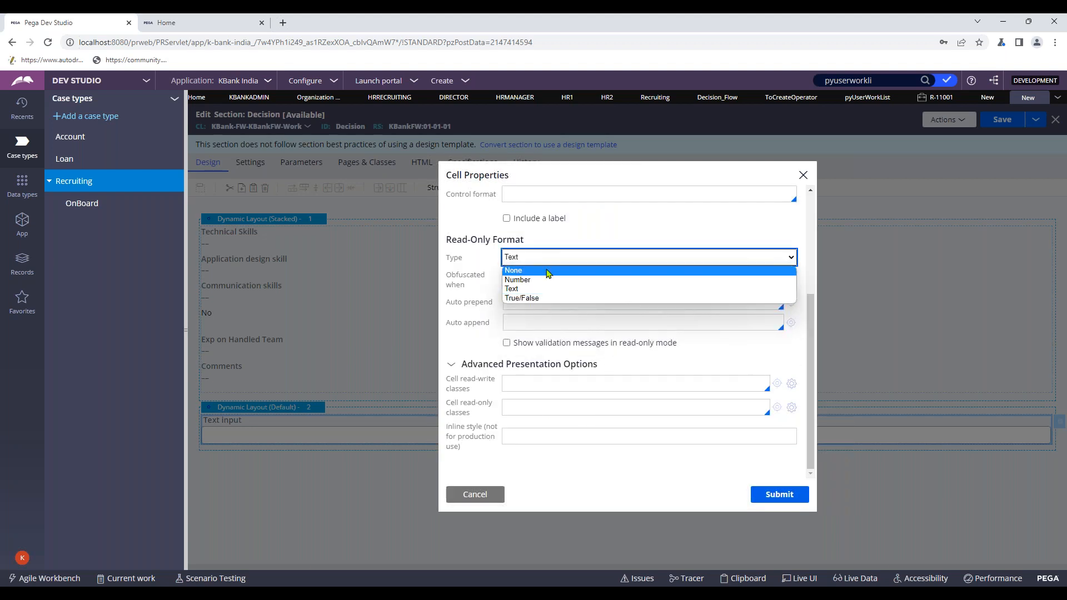
{"action": "left_click", "coordinate": [540, 298]}
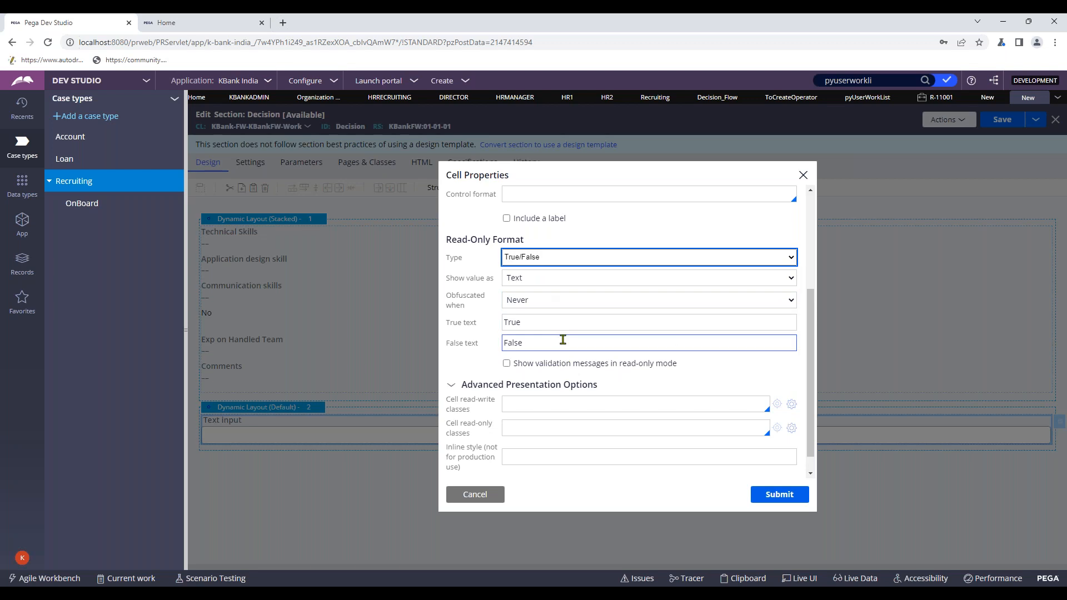
{"action": "left_click", "coordinate": [538, 283]}
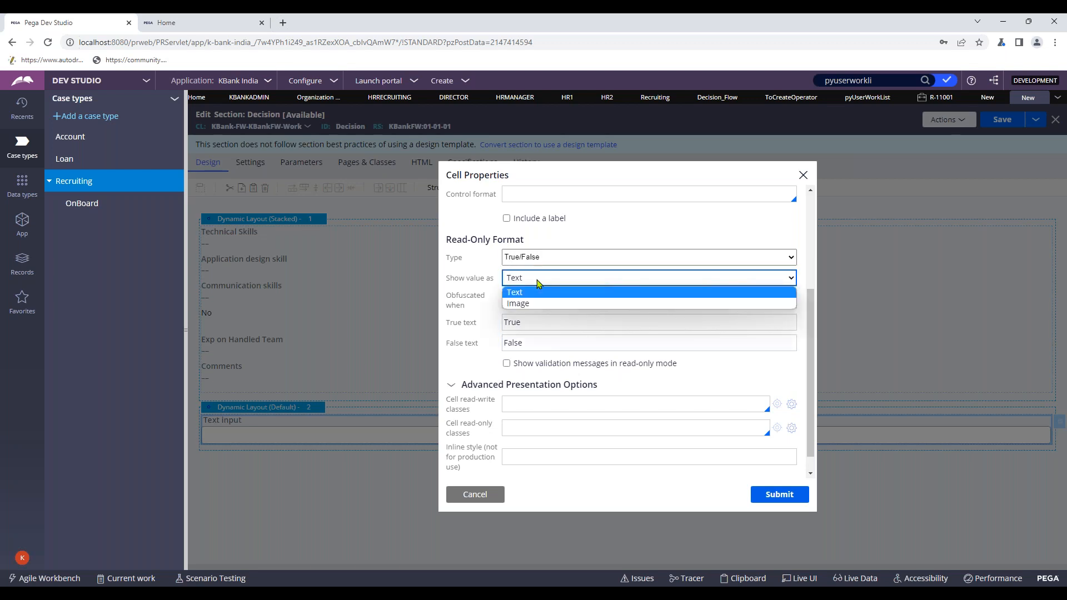
{"action": "left_click", "coordinate": [538, 284]}
- Make the checkbox display 'Approve' when true and 'Reject' when false, and submit
{"action": "left_click", "coordinate": [520, 323]}
{"action": "left_click_drag", "start_coordinate": [549, 326], "coordinate": [489, 326]}
{"action": "key", "text": "BackSpace"}
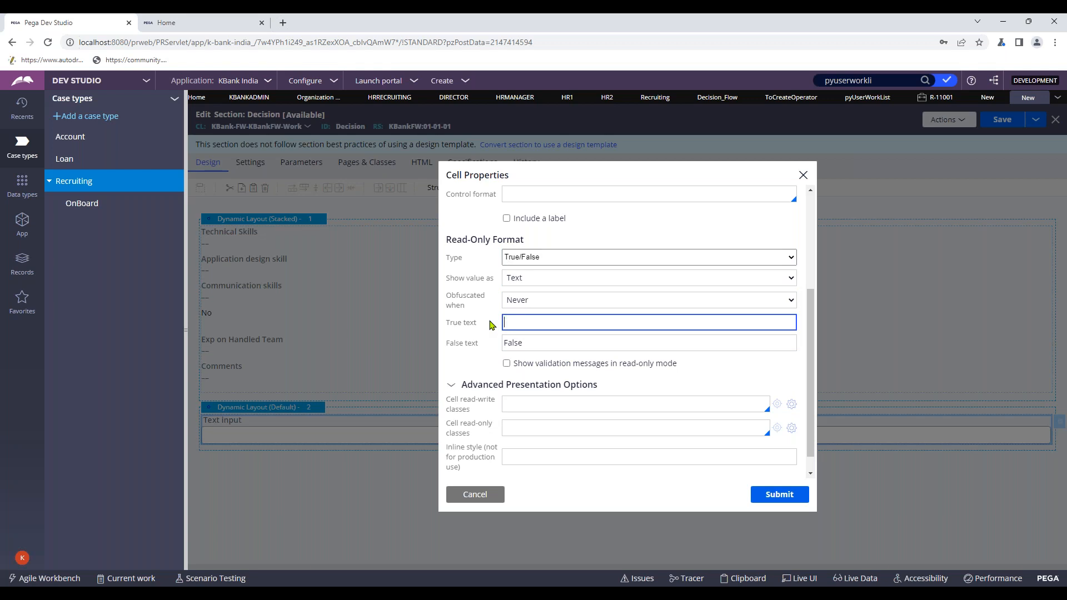
{"action": "type", "text": "Appro"}
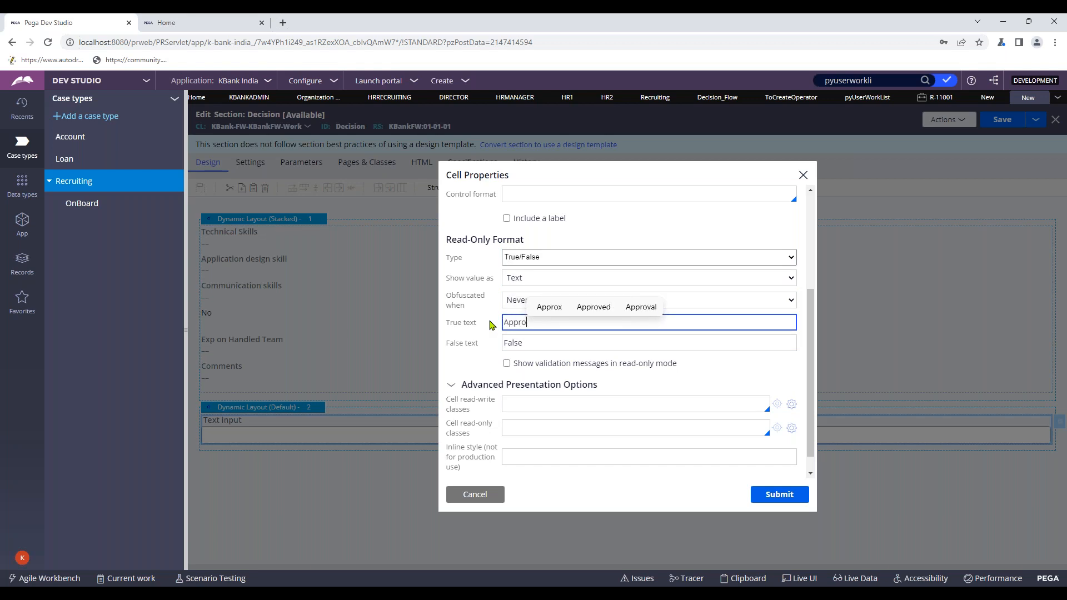
{"action": "type", "text": "ve"}
{"action": "left_click", "coordinate": [508, 343]}
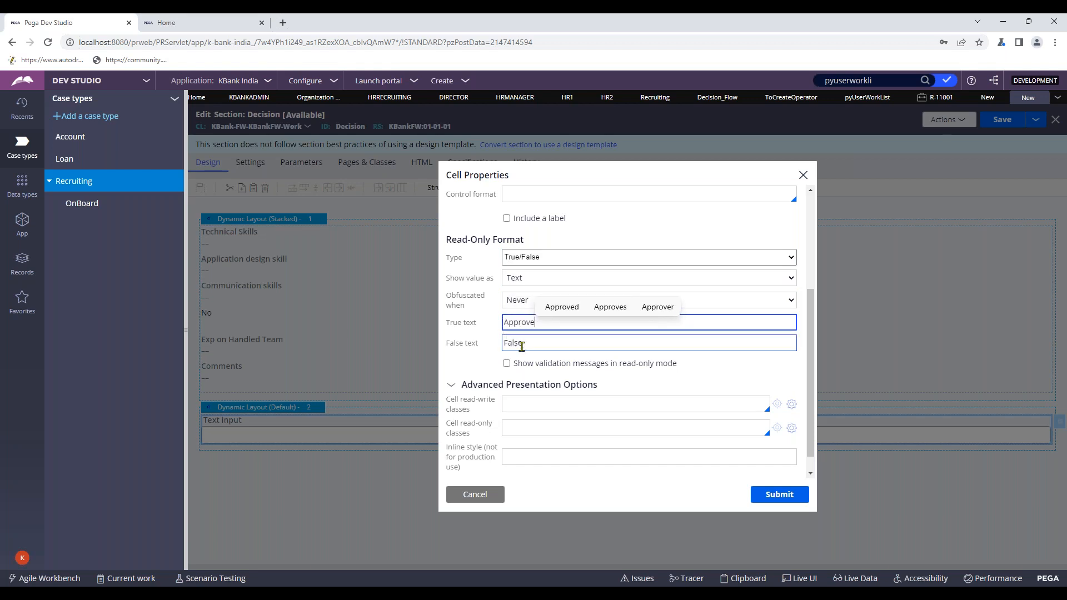
{"action": "double_click", "coordinate": [547, 345]}
{"action": "type", "text": "Reject"}
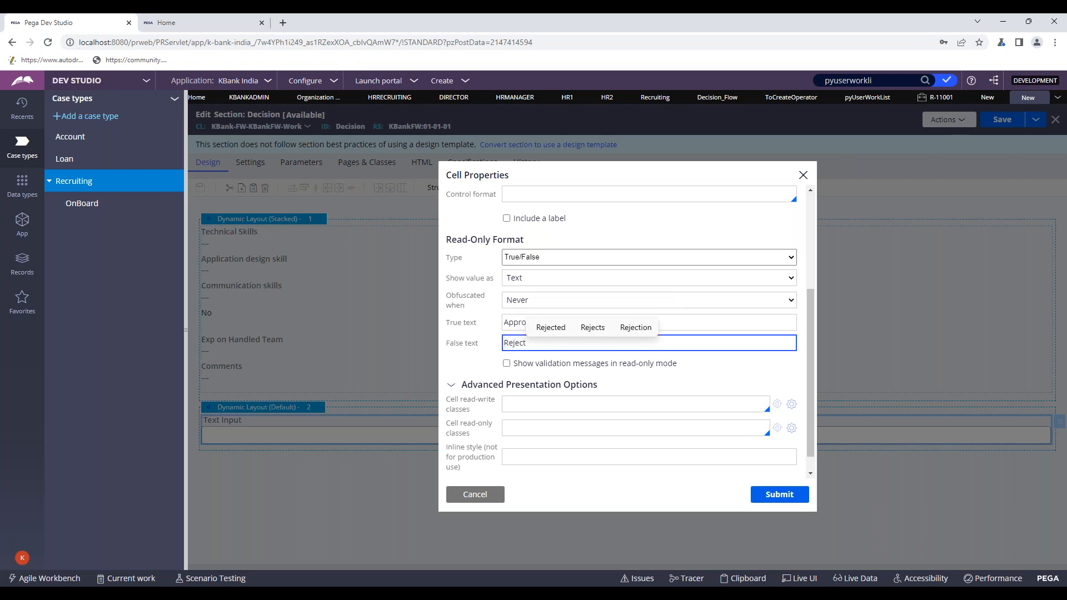
{"action": "scroll", "coordinate": [744, 378], "scroll_direction": "down", "scroll_amount": 1}
{"action": "left_click", "coordinate": [778, 494]}
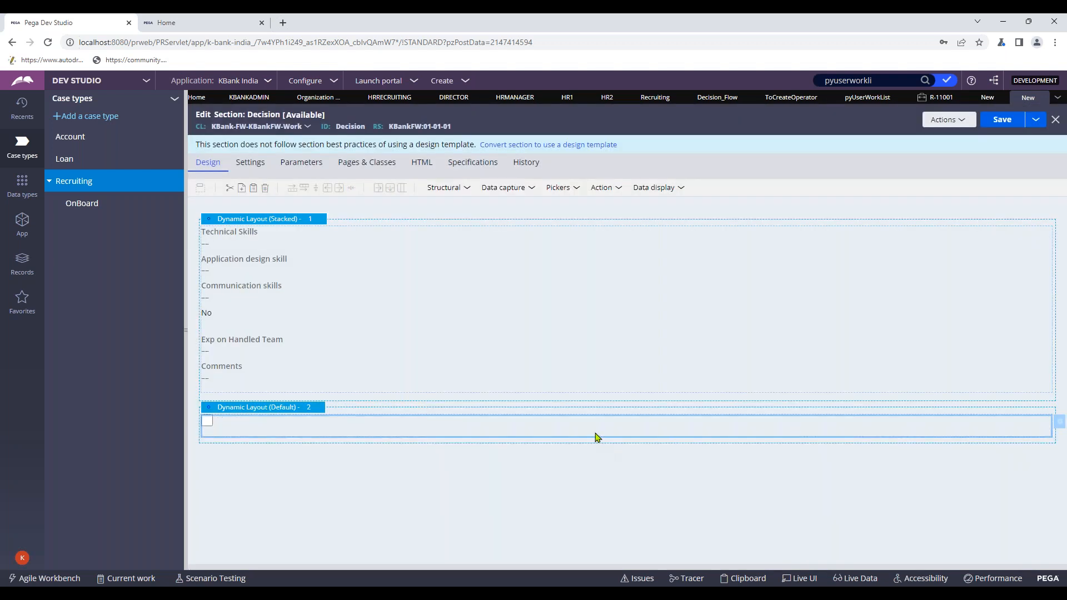
- Reopen the checkbox's cell properties and draft a caption from the property name
{"action": "double_click", "coordinate": [596, 435]}
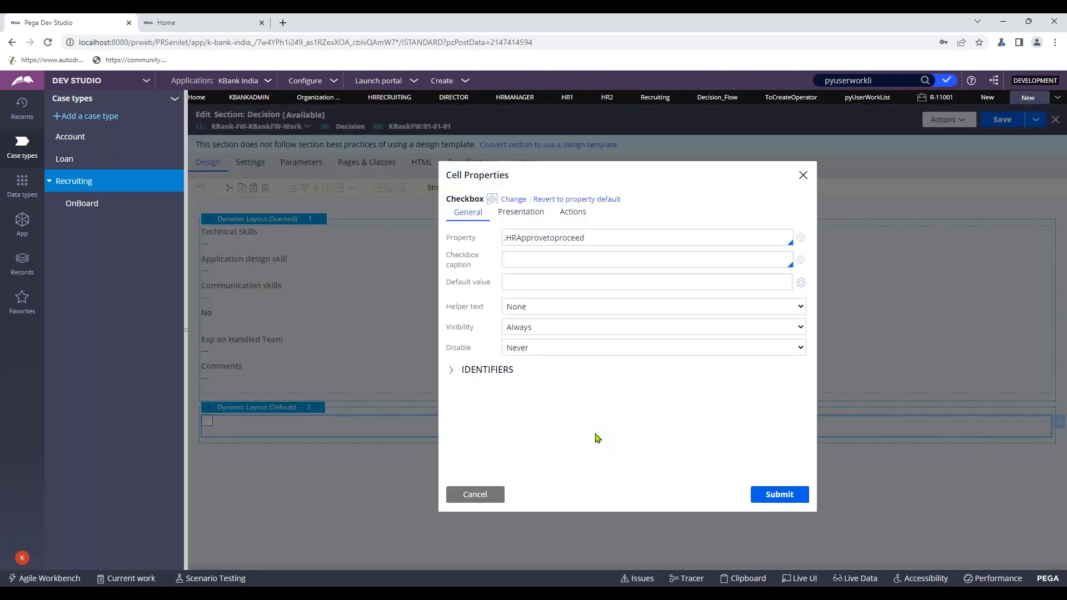
{"action": "double_click", "coordinate": [559, 239]}
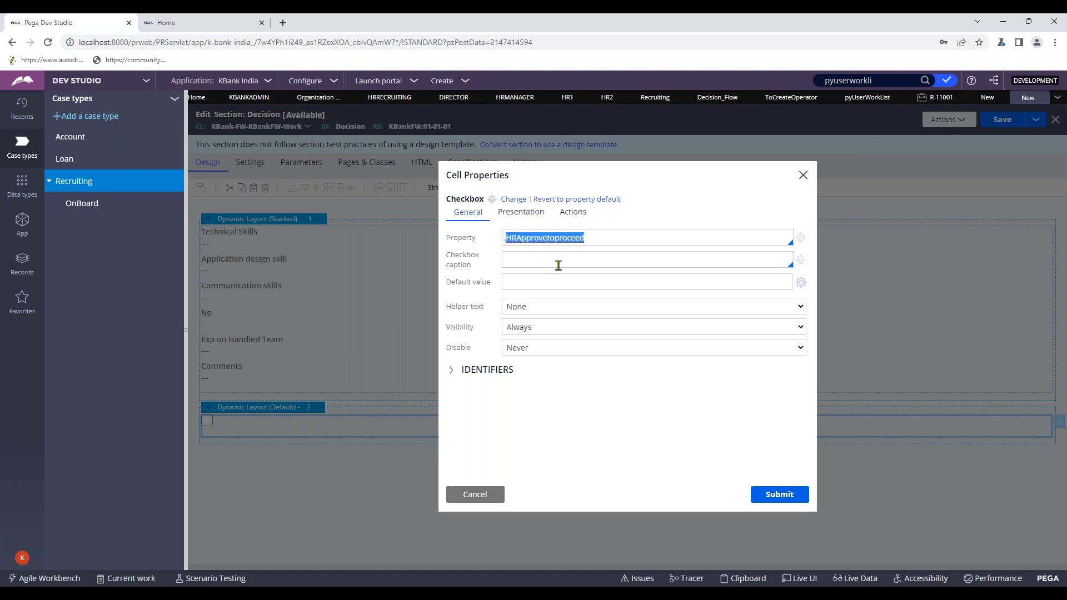
{"action": "left_click", "coordinate": [555, 260]}
{"action": "type", "text": "Decision"}
{"action": "double_click", "coordinate": [547, 239]}
{"action": "key", "text": "ctrl+c"}
{"action": "double_click", "coordinate": [531, 260]}
{"action": "key", "text": "ctrl+v"}
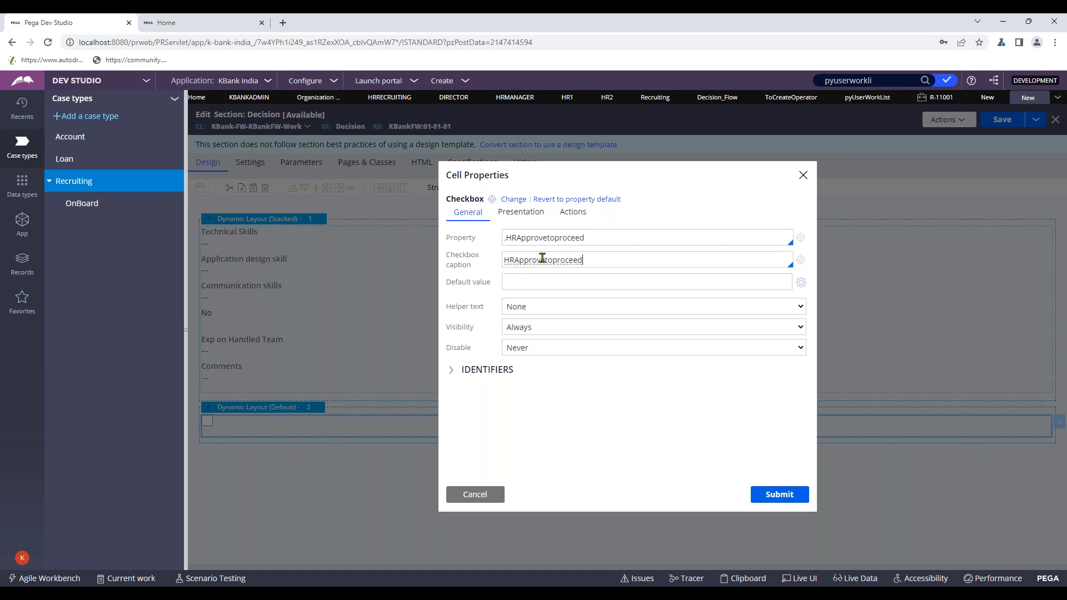
{"action": "left_click", "coordinate": [513, 259]}
{"action": "key", "text": "BackSpace"}
{"action": "key", "text": "BackSpace"}
{"action": "left_click", "coordinate": [588, 264]}
- Replace the caption with 'Proceed for further manager approval?', fixing the 'forthur' typo, and submit
{"action": "key", "text": "ctrl+a"}
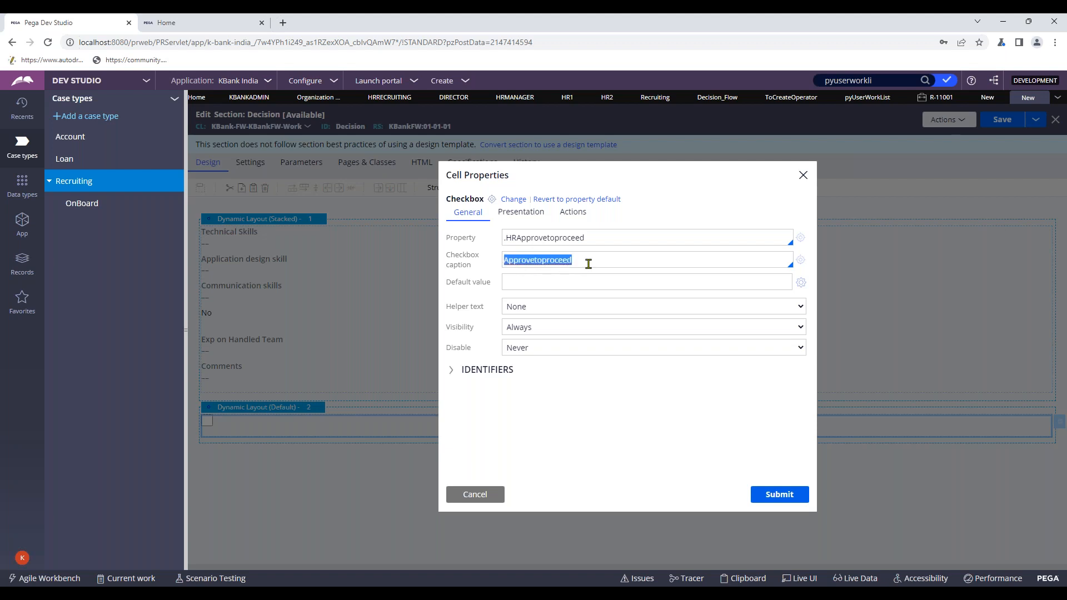
{"action": "type", "text": "Proceed for"}
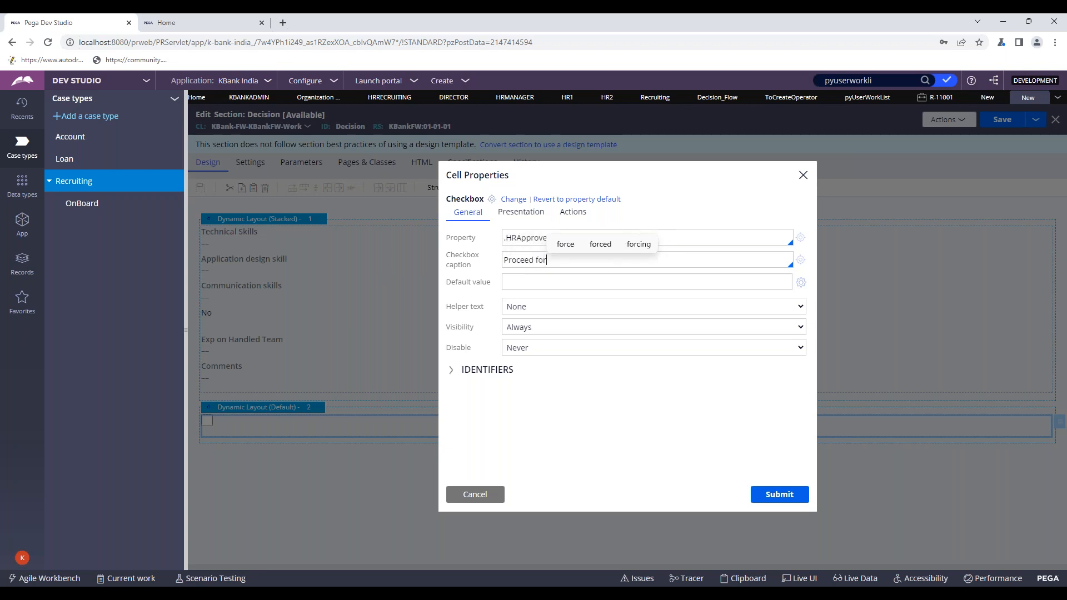
{"action": "type", "text": " forthur appro"}
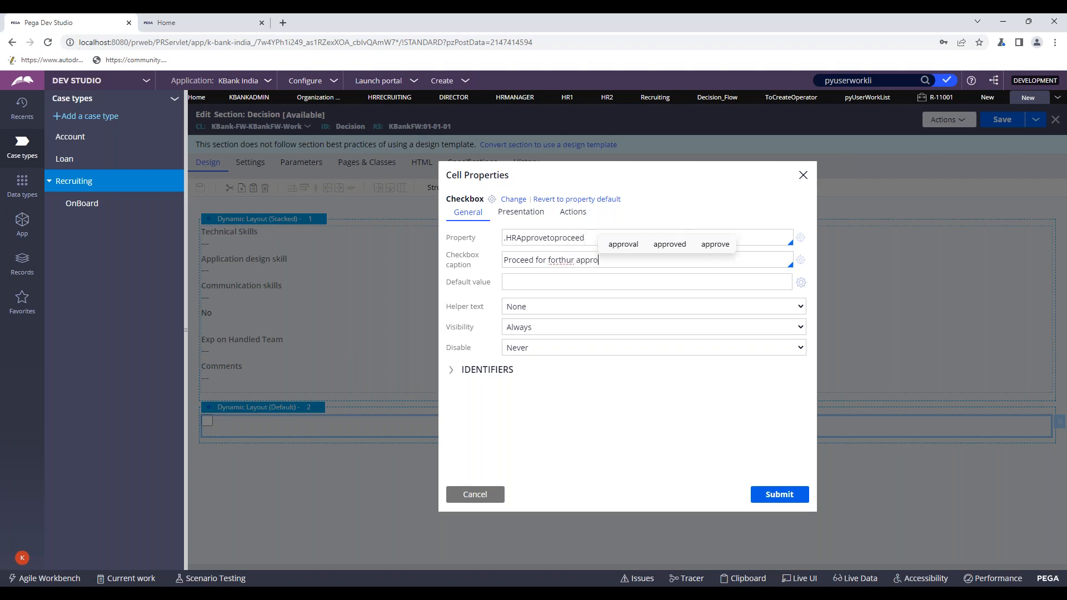
{"action": "type", "text": "val"}
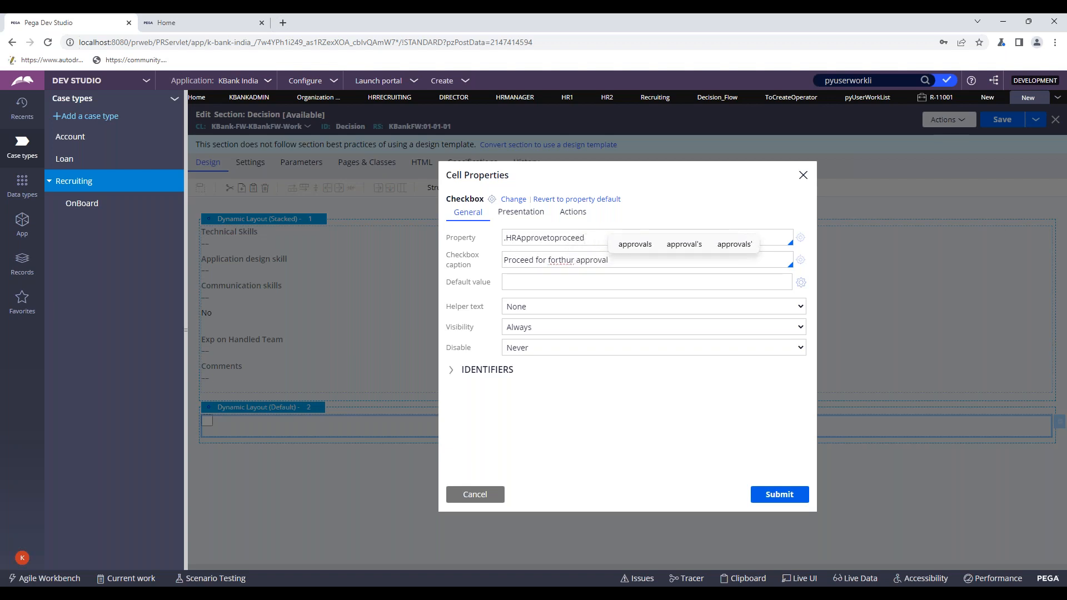
{"action": "right_click", "coordinate": [563, 260]}
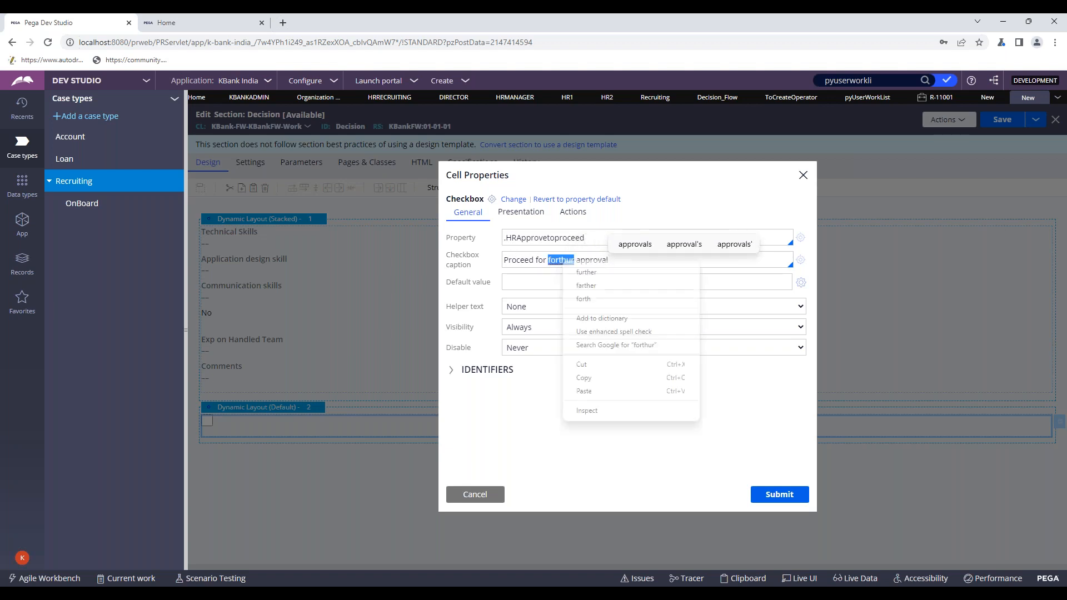
{"action": "left_click", "coordinate": [584, 271]}
{"action": "left_click", "coordinate": [573, 261]}
{"action": "type", "text": "manager"}
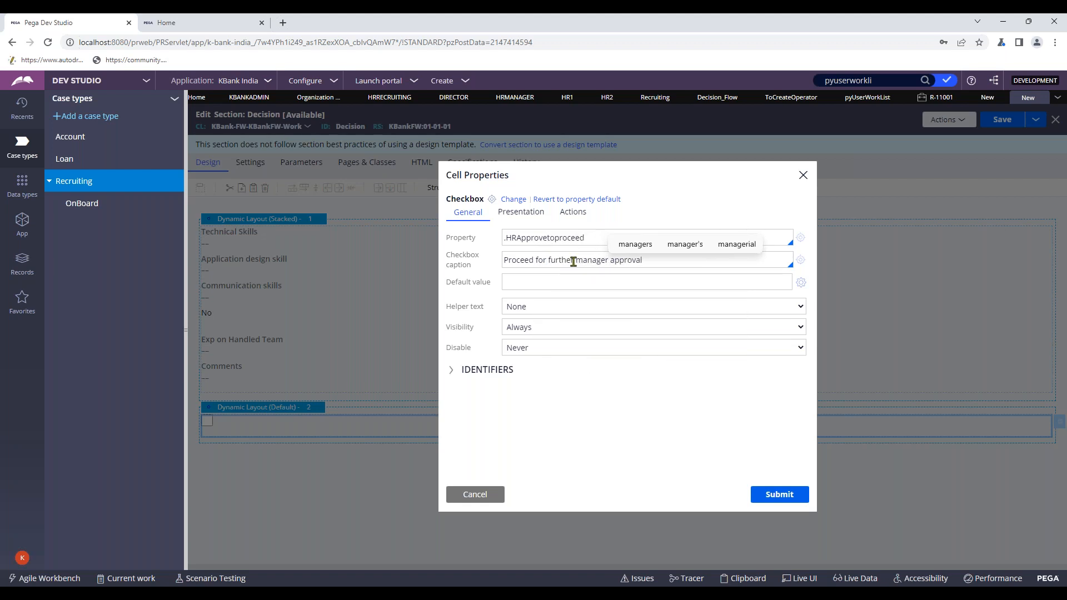
{"action": "left_click", "coordinate": [663, 261]}
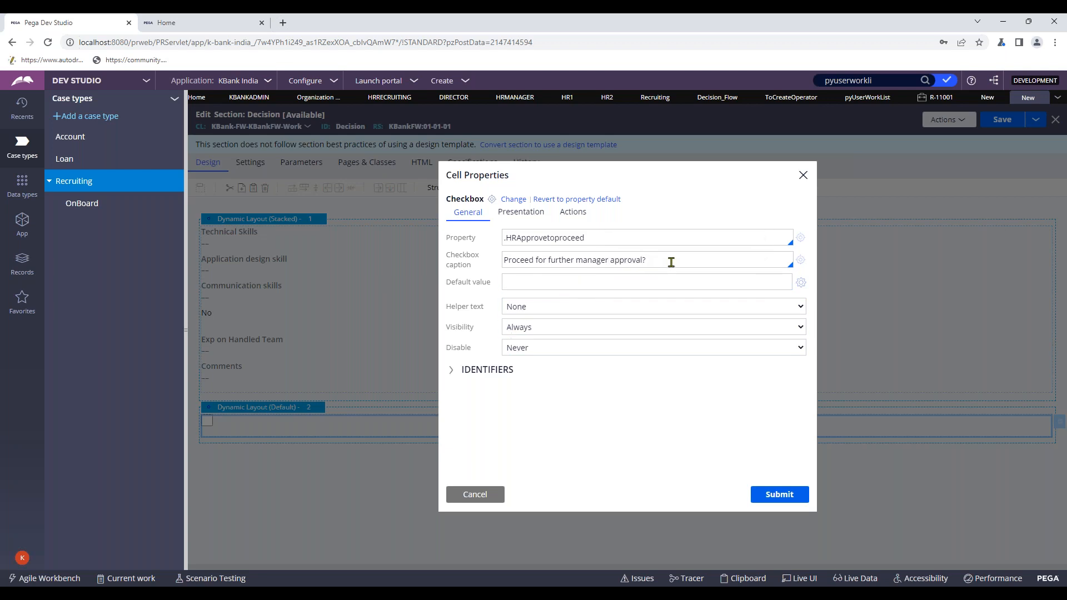
{"action": "left_click", "coordinate": [781, 496]}
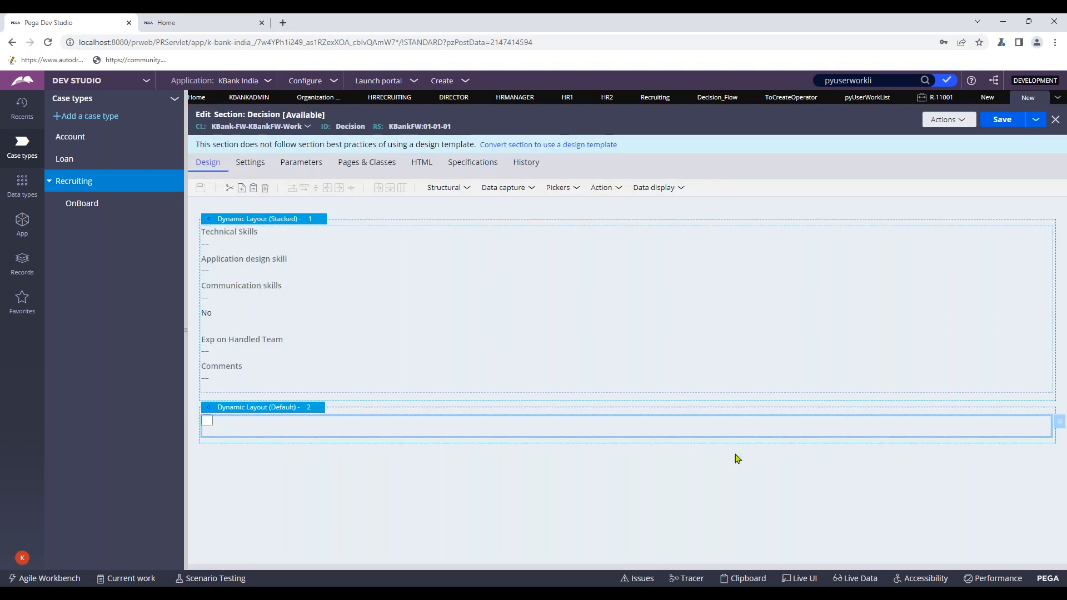
- Save and close the Decision section and Decision flow action, and cancel the connector properties
{"action": "left_click", "coordinate": [1001, 119]}
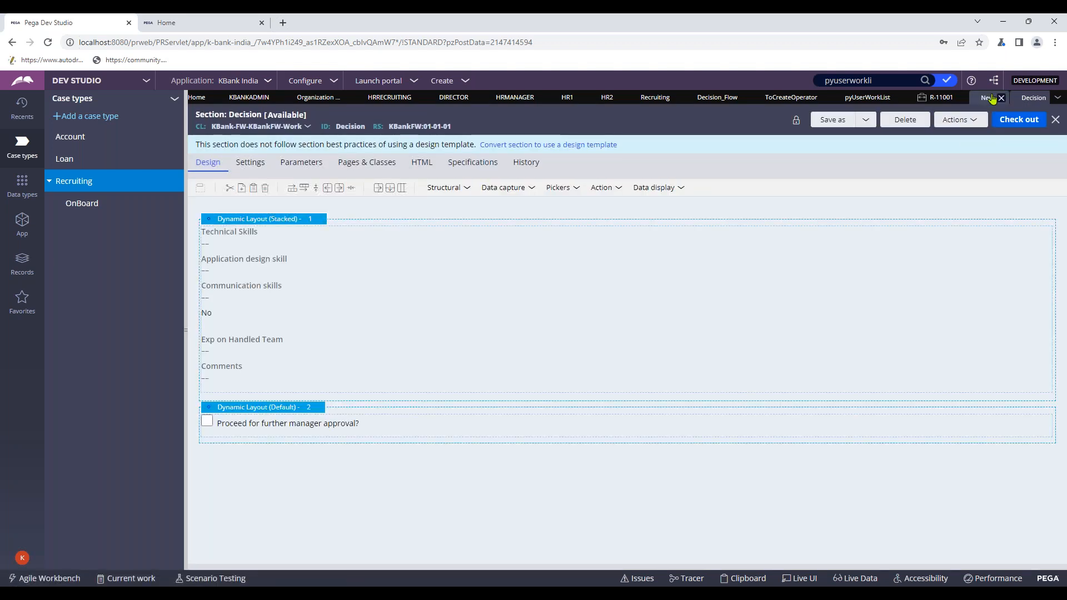
{"action": "left_click", "coordinate": [993, 99]}
{"action": "left_click", "coordinate": [1001, 120]}
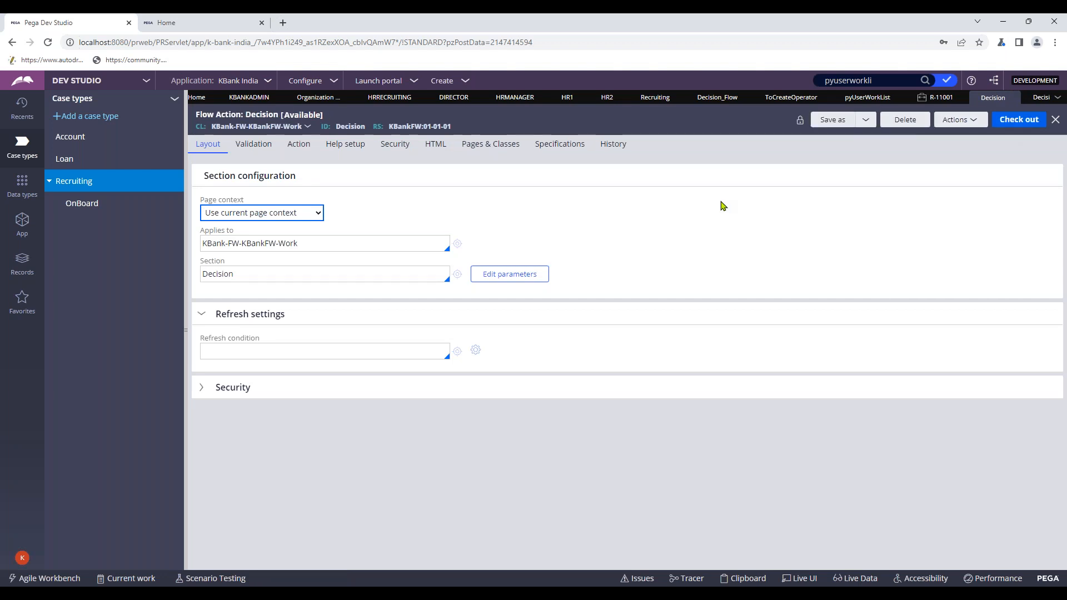
{"action": "left_click", "coordinate": [1055, 120]}
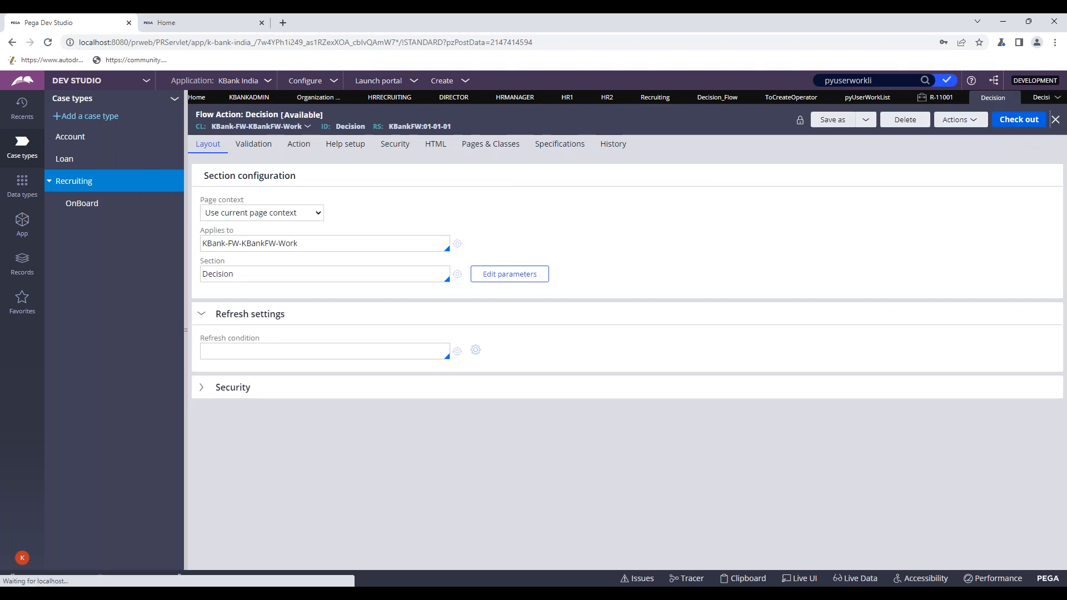
{"action": "left_click", "coordinate": [1055, 120]}
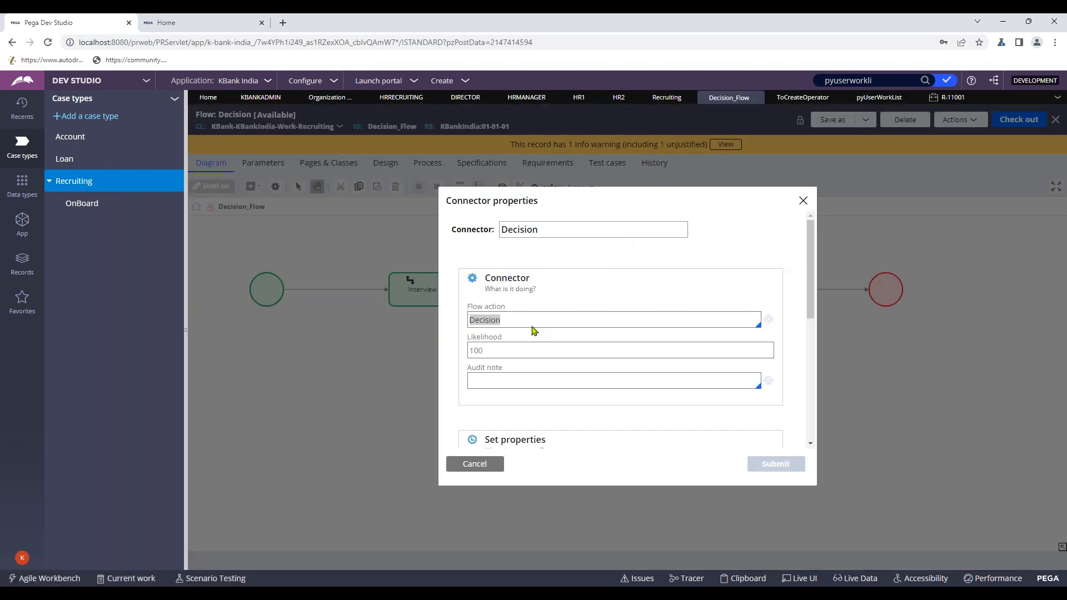
{"action": "left_click", "coordinate": [475, 464]}
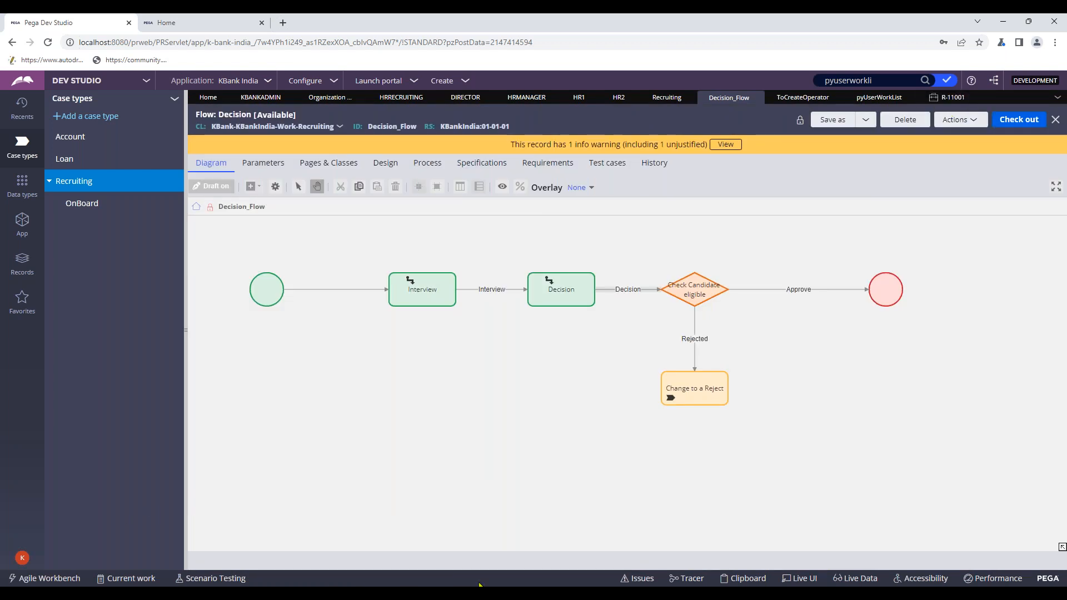
- Refresh case R-11001 from its Actions menu and open the Decision to-do
{"action": "mouse_move", "coordinate": [479, 585]}
{"action": "left_click", "coordinate": [559, 547]}
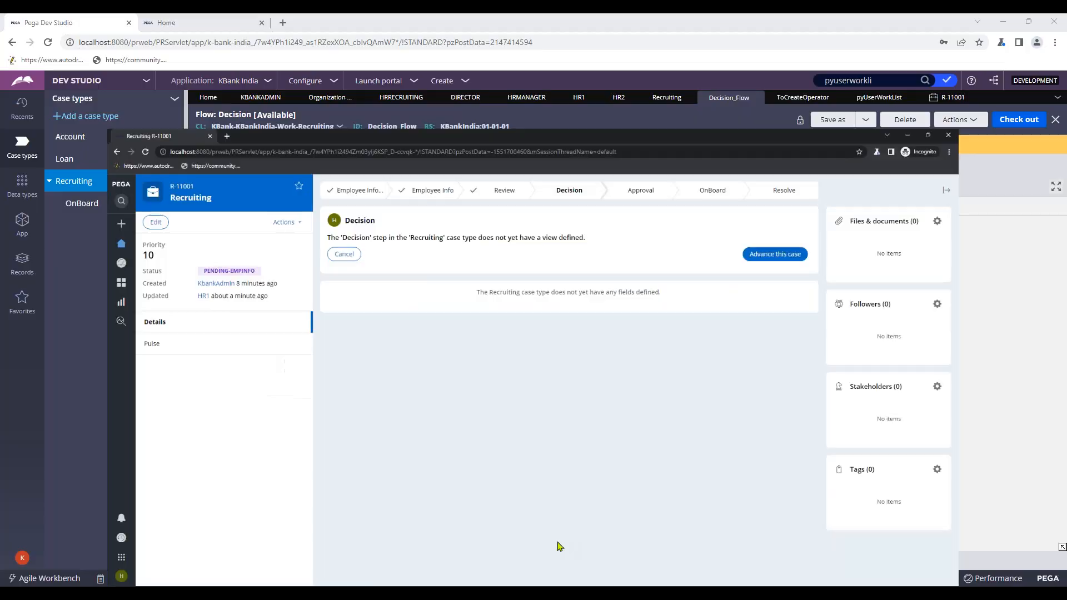
{"action": "left_click", "coordinate": [227, 132]}
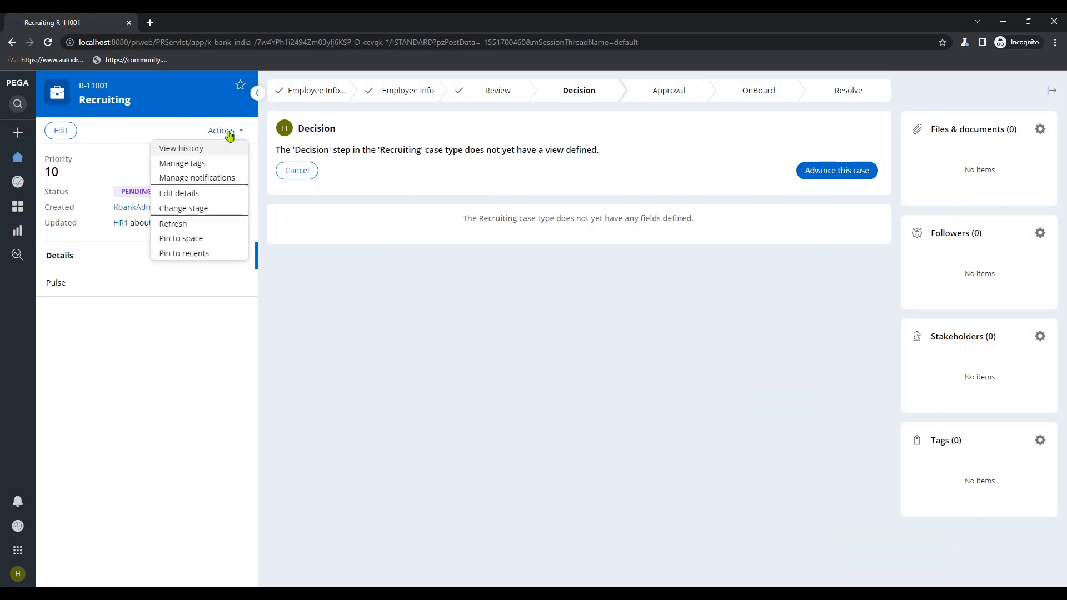
{"action": "left_click", "coordinate": [192, 224]}
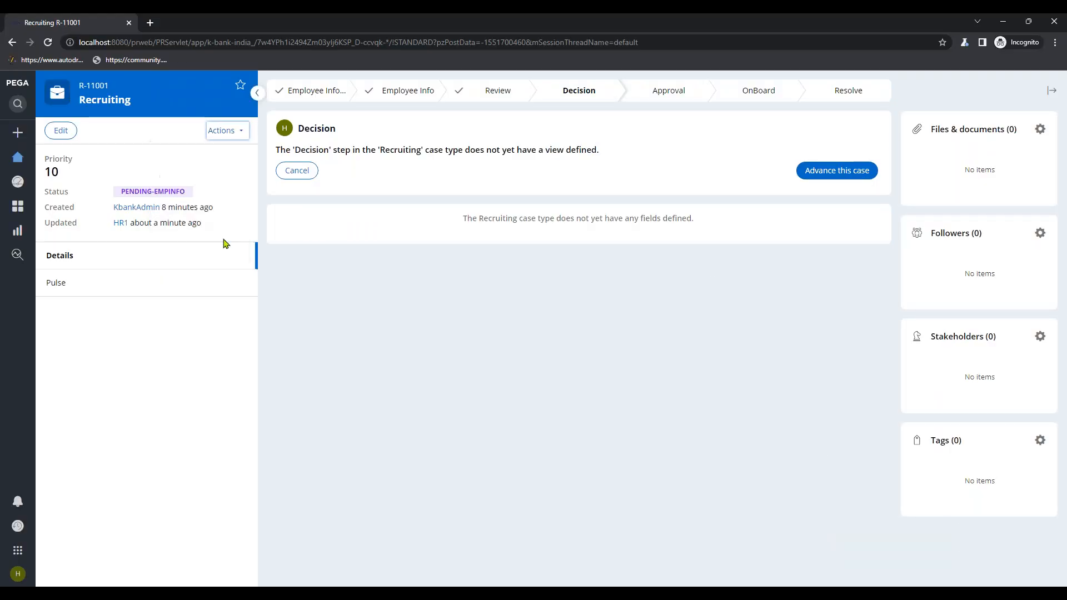
{"action": "left_click", "coordinate": [863, 153]}
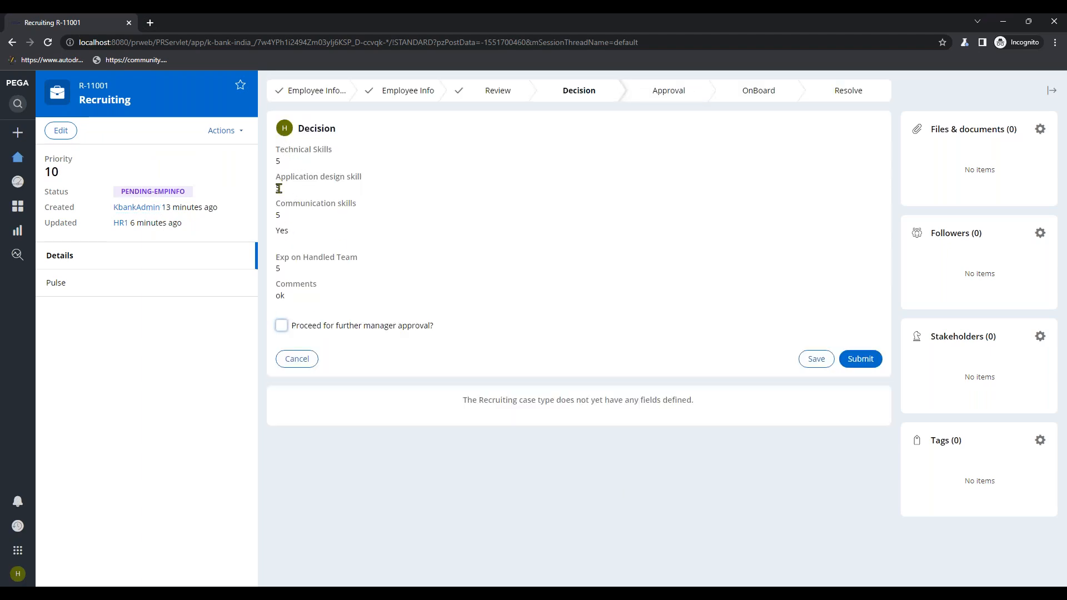
- Tick the manager-approval checkbox on the Decision form, then minimize the case window
{"action": "left_click", "coordinate": [282, 326]}
{"action": "left_click_drag", "start_coordinate": [305, 328], "coordinate": [484, 341]}
{"action": "left_click", "coordinate": [485, 341]}
{"action": "left_click", "coordinate": [1002, 21]}
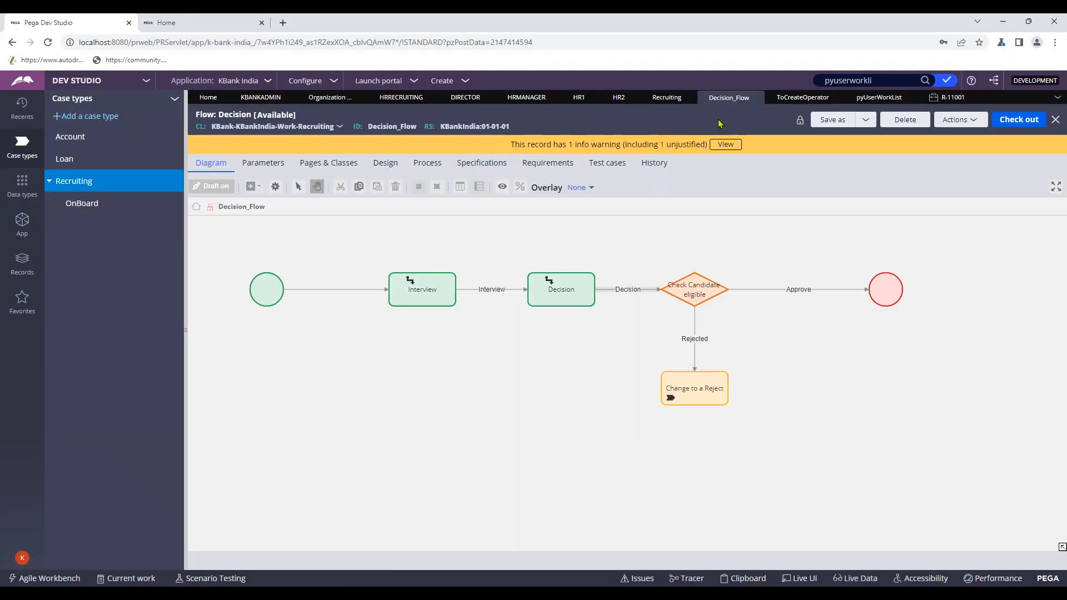
- Open the Decision section from Recents and check it out for editing
{"action": "left_click", "coordinate": [23, 106]}
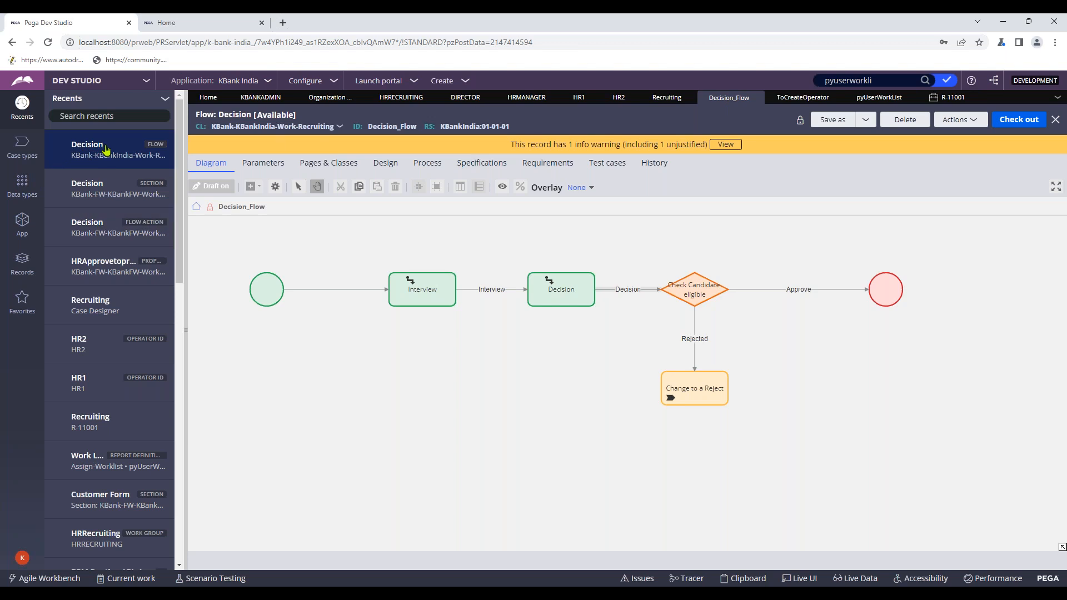
{"action": "left_click", "coordinate": [121, 198]}
{"action": "left_click", "coordinate": [1007, 120]}
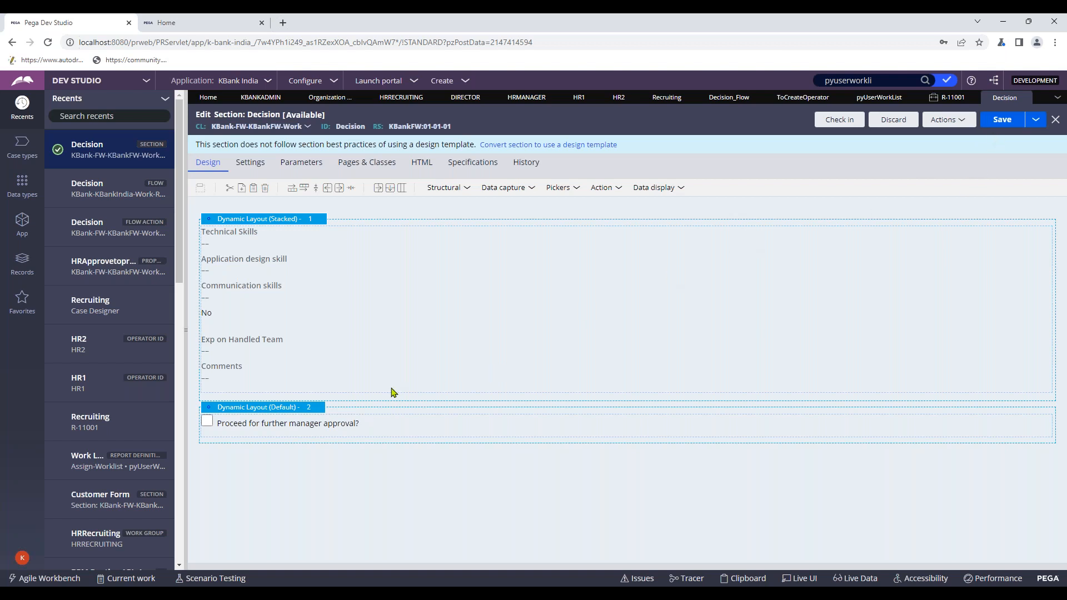
- Add a Data capture Text area below the approval checkbox and open its cell properties
{"action": "left_click", "coordinate": [453, 189]}
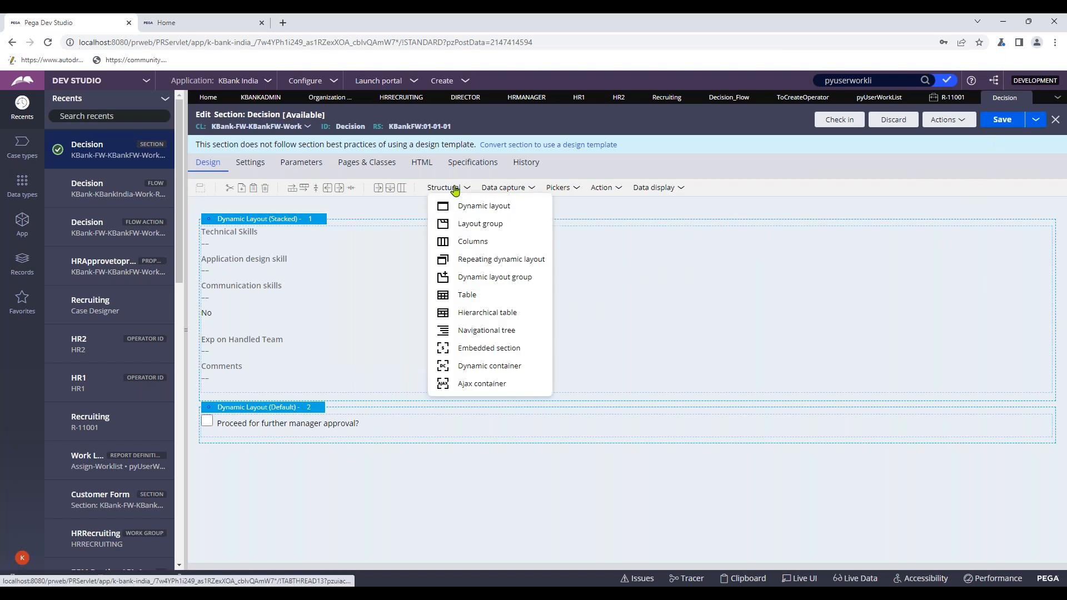
{"action": "left_click", "coordinate": [651, 189]}
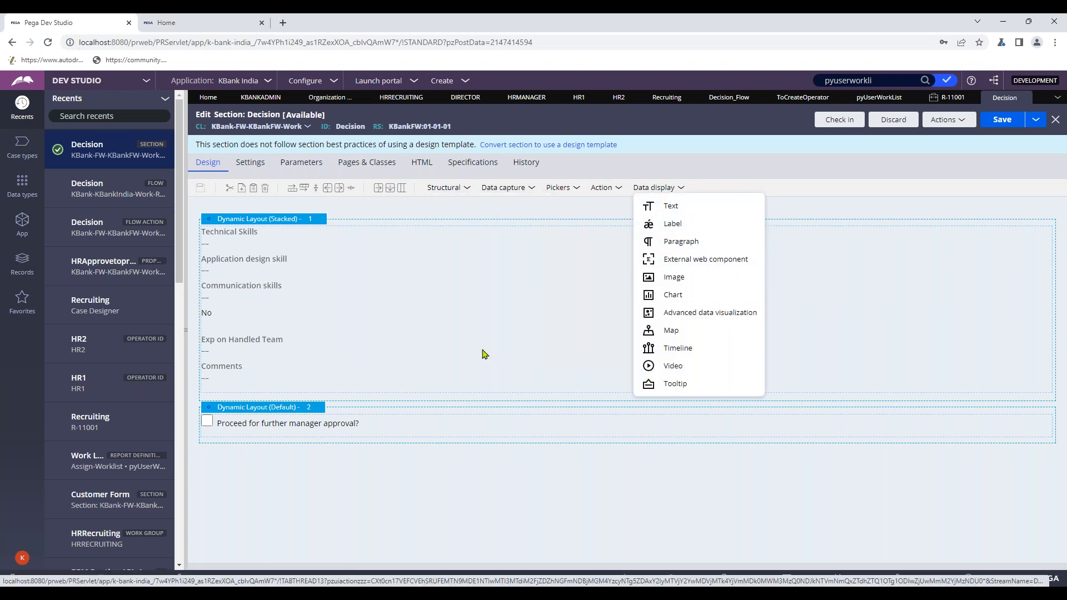
{"action": "left_click", "coordinate": [486, 230]}
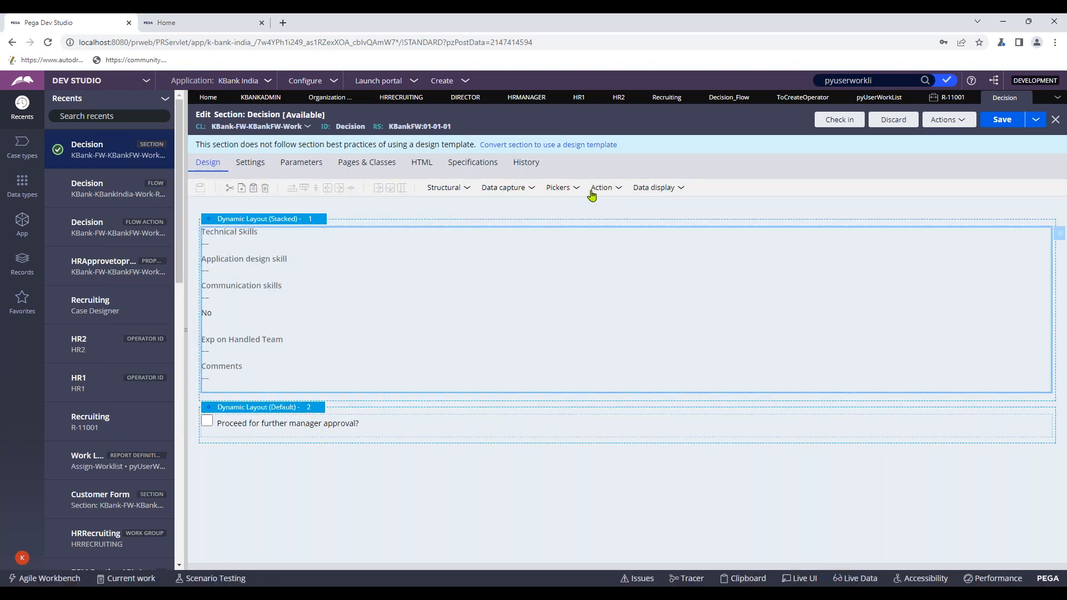
{"action": "left_click", "coordinate": [507, 190]}
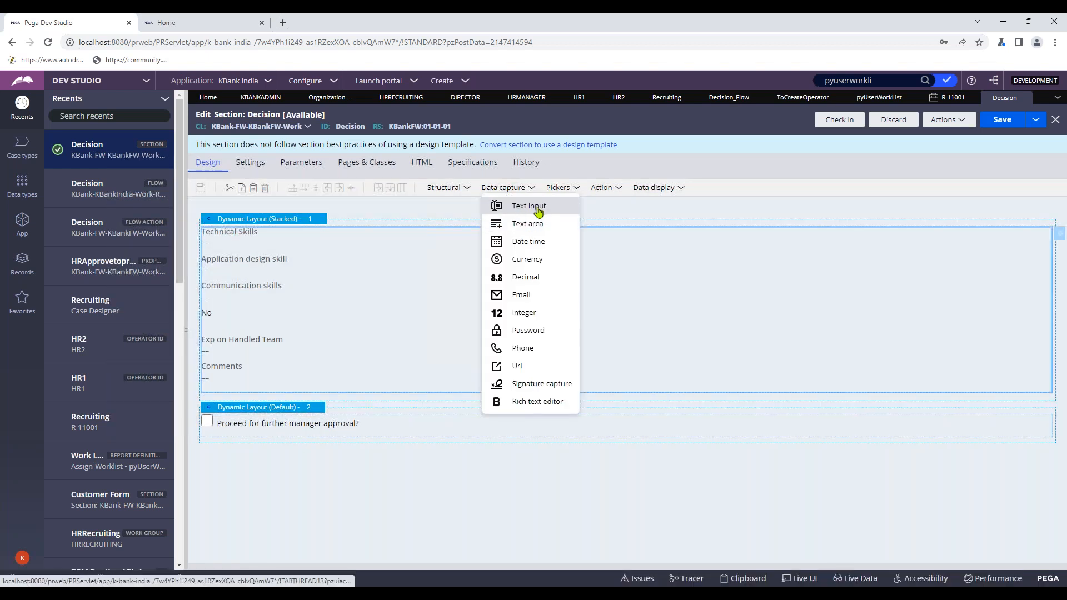
{"action": "left_click_drag", "start_coordinate": [529, 225], "coordinate": [369, 457]}
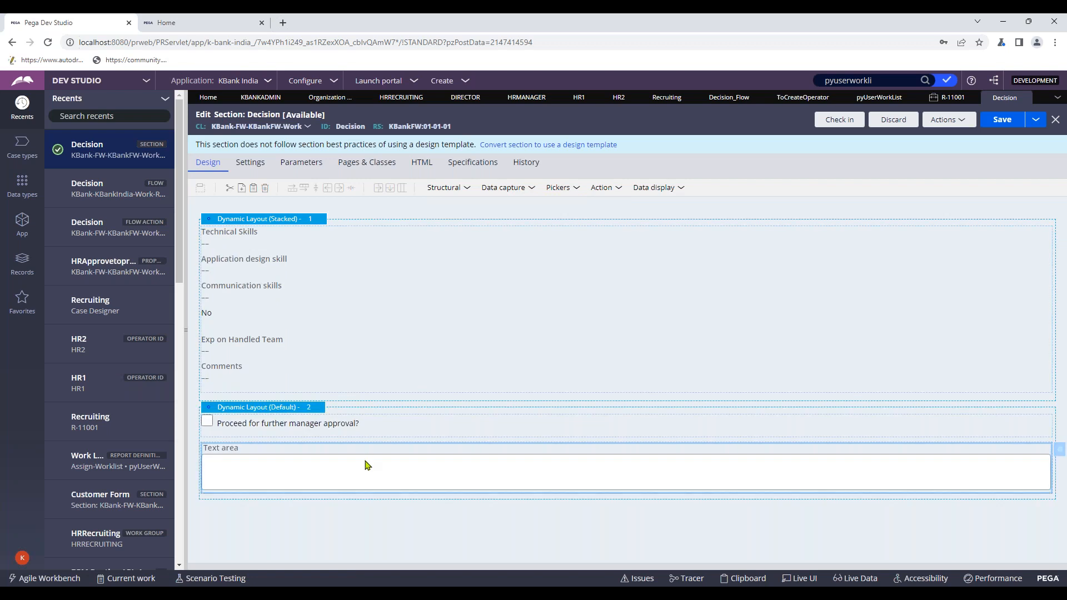
{"action": "double_click", "coordinate": [366, 466]}
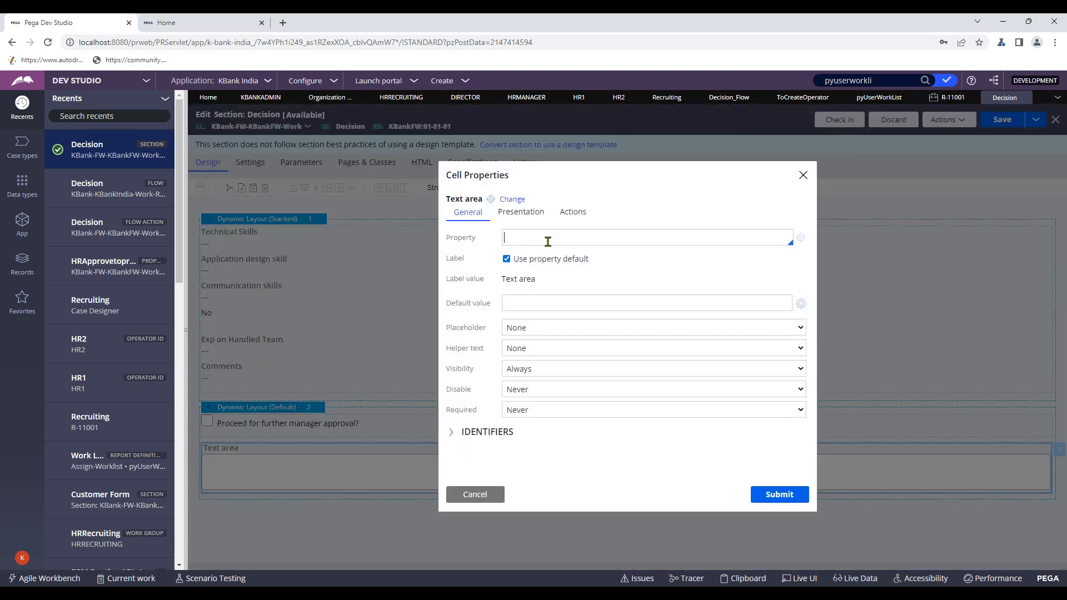
- Bind the text area to a new HR2Comments property and apply the cell settings
{"action": "type", "text": "HR"}
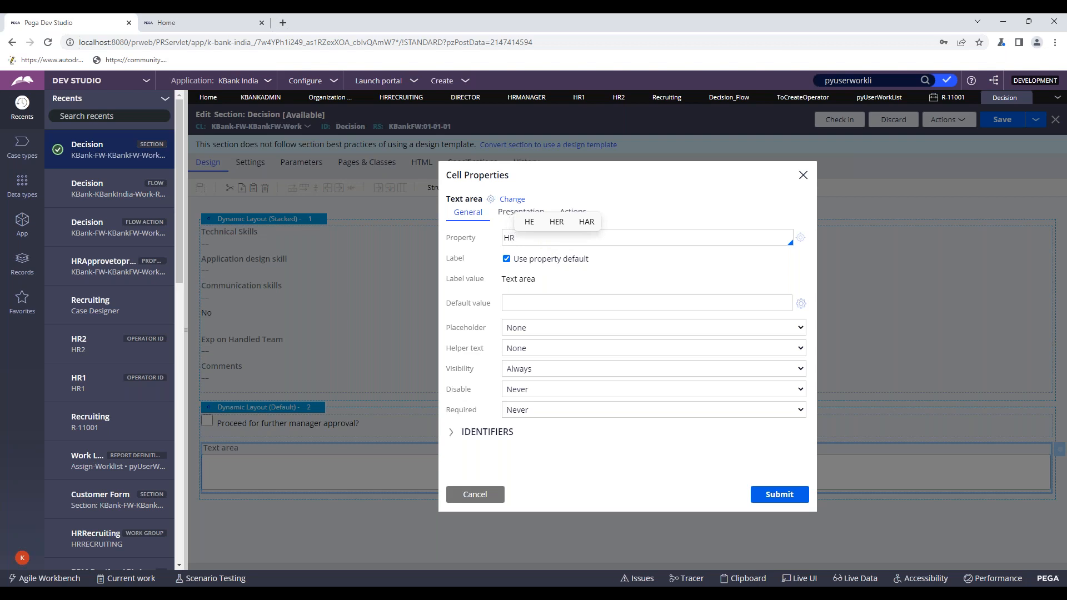
{"action": "type", "text": "2"}
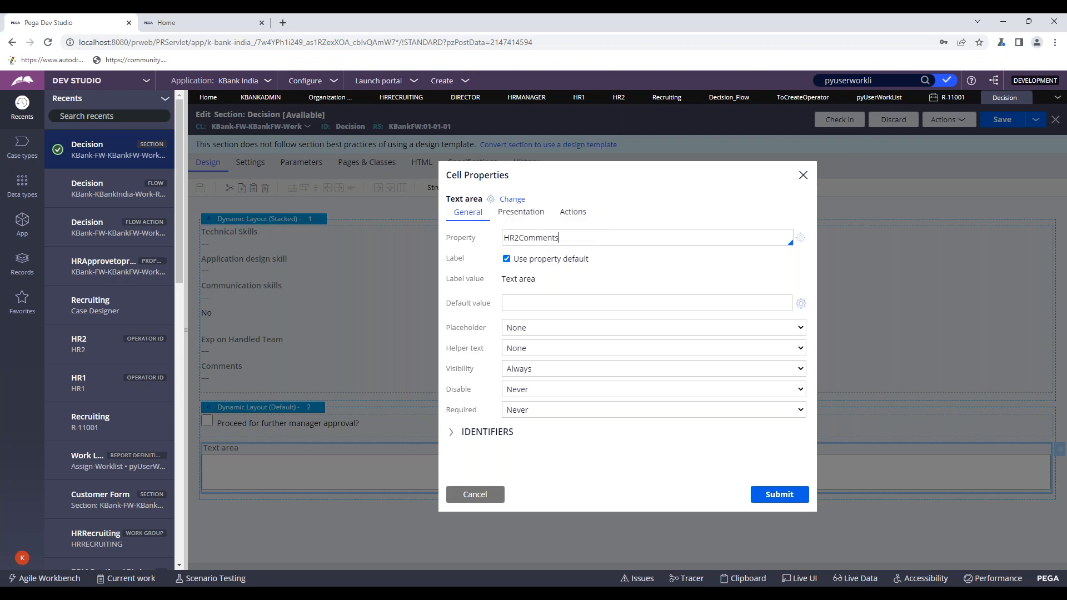
{"action": "type", "text": "Comments"}
{"action": "left_click", "coordinate": [800, 237]}
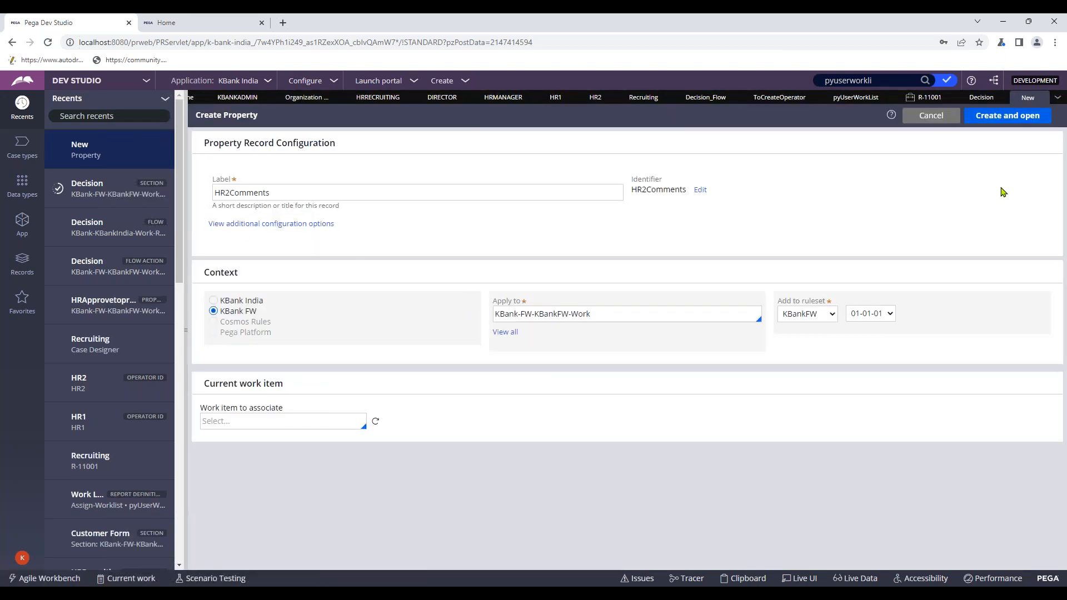
{"action": "left_click", "coordinate": [1006, 116]}
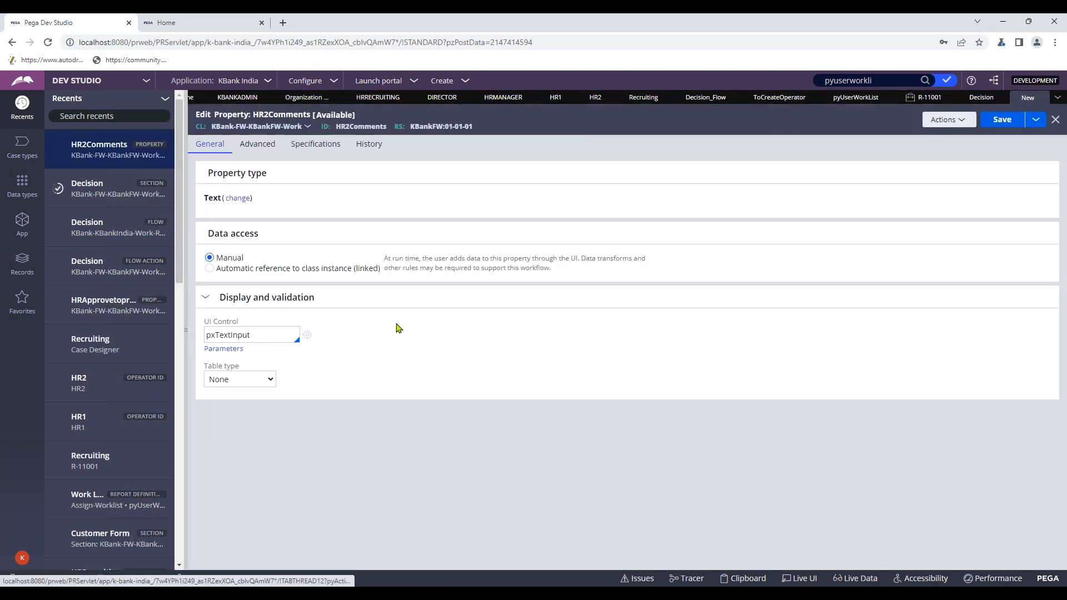
{"action": "left_click", "coordinate": [1001, 120]}
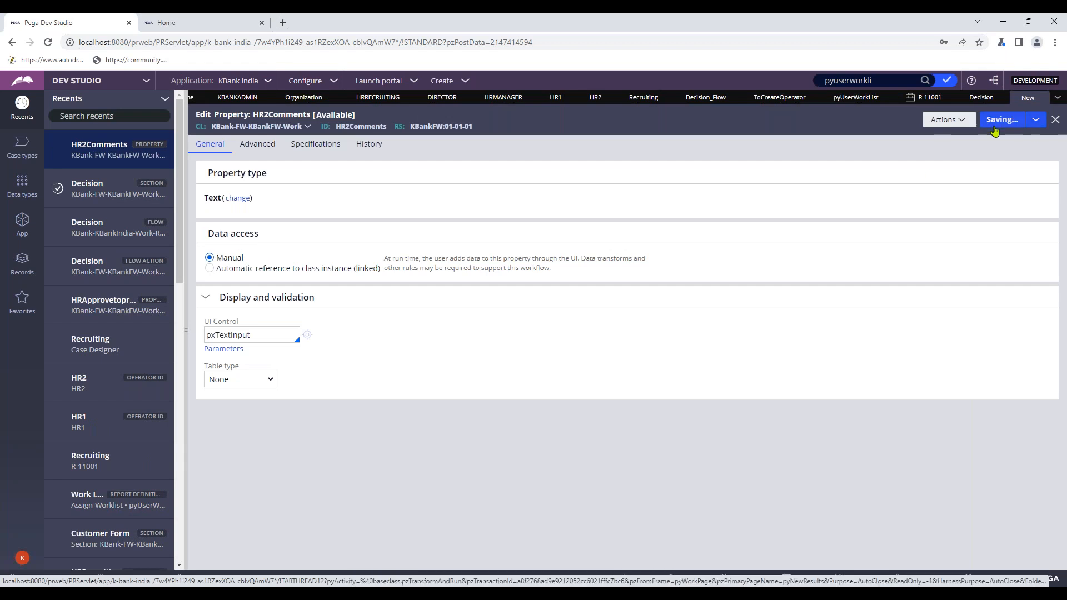
{"action": "left_click", "coordinate": [1054, 120]}
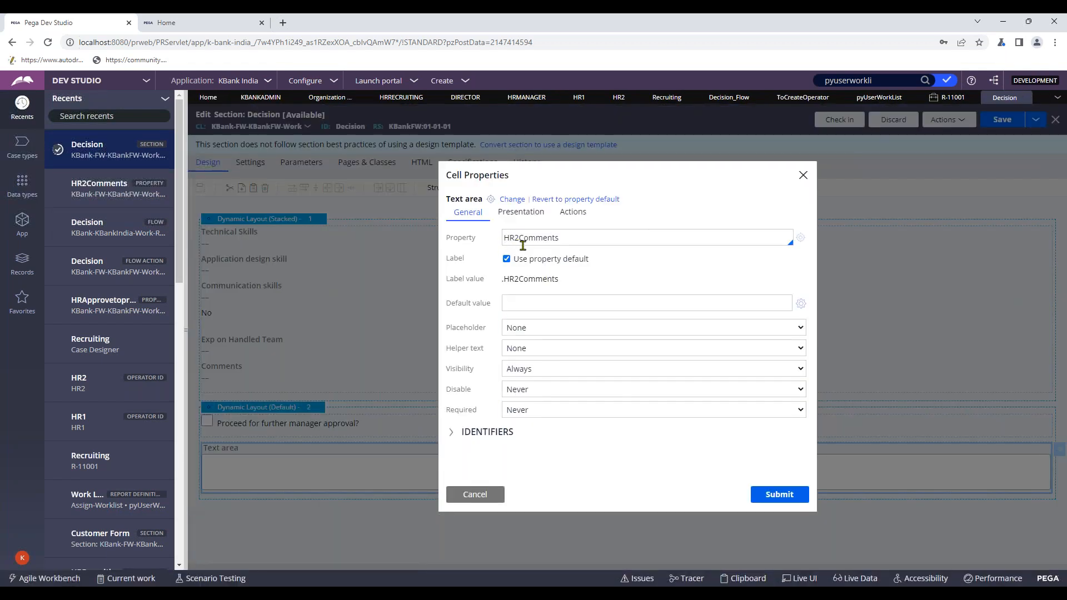
{"action": "type", "text": "."}
{"action": "double_click", "coordinate": [719, 282]}
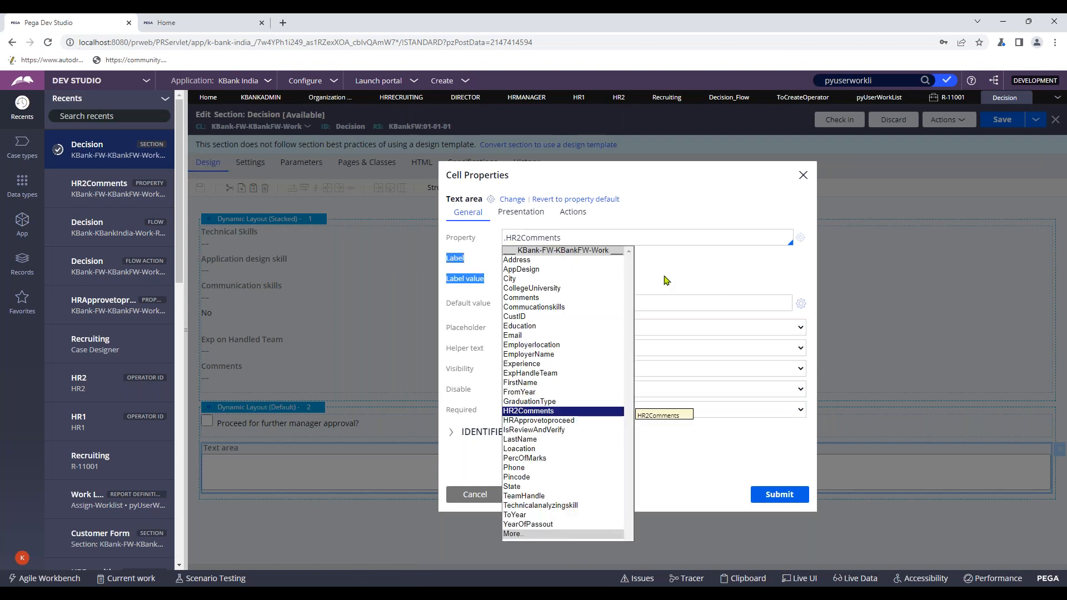
{"action": "left_click", "coordinate": [778, 495]}
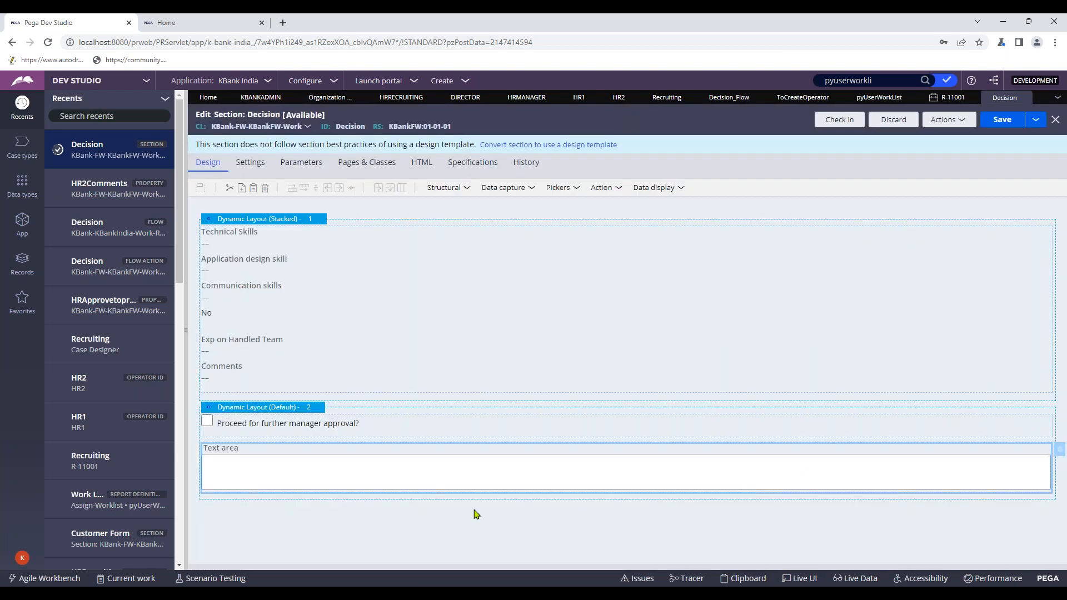
- Replace the text area's default label with 'Comments' and apply it
{"action": "double_click", "coordinate": [440, 475]}
{"action": "left_click", "coordinate": [506, 258]}
{"action": "left_click", "coordinate": [594, 277]}
{"action": "key", "text": "ctrl+a"}
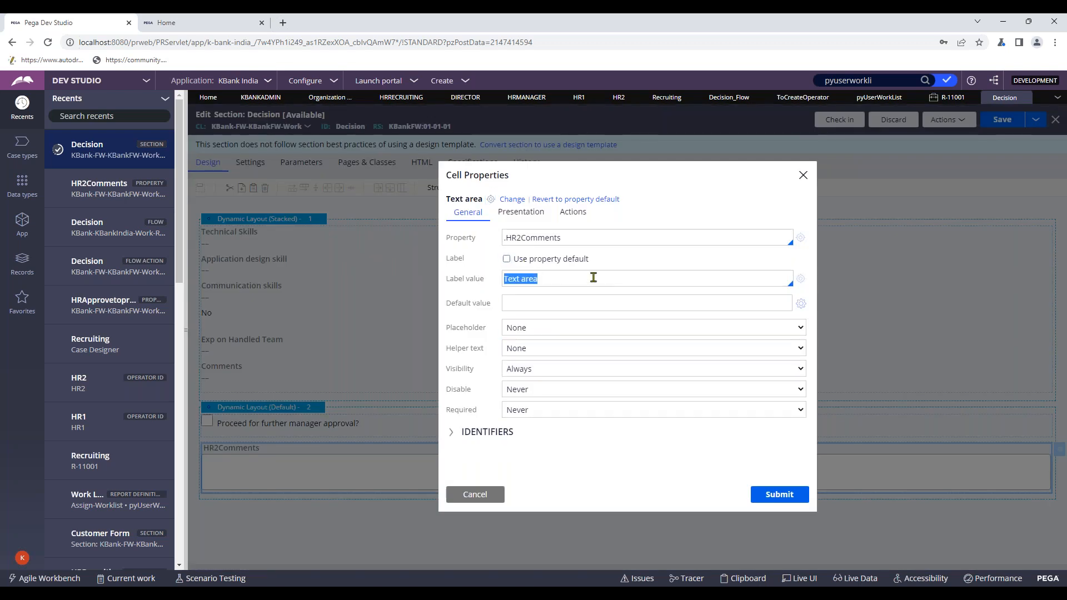
{"action": "type", "text": "Comments"}
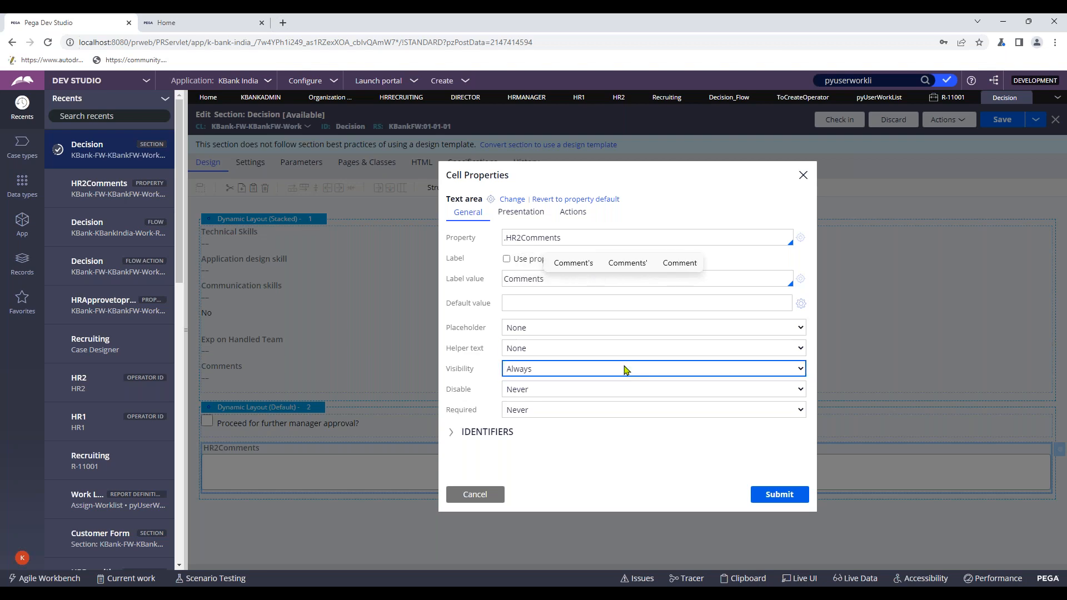
{"action": "left_click", "coordinate": [540, 291]}
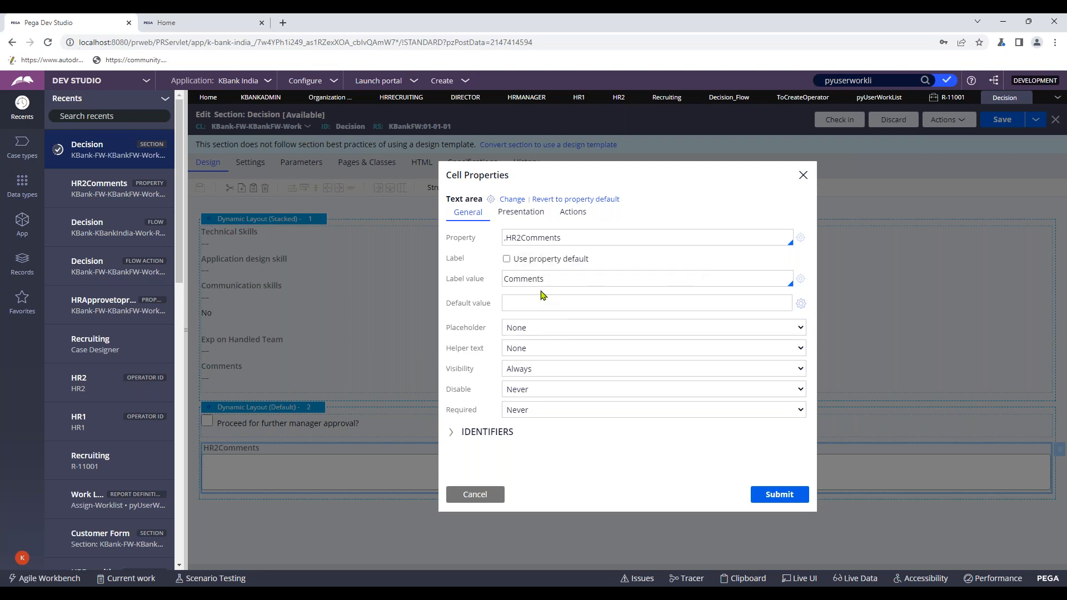
{"action": "left_click", "coordinate": [522, 222]}
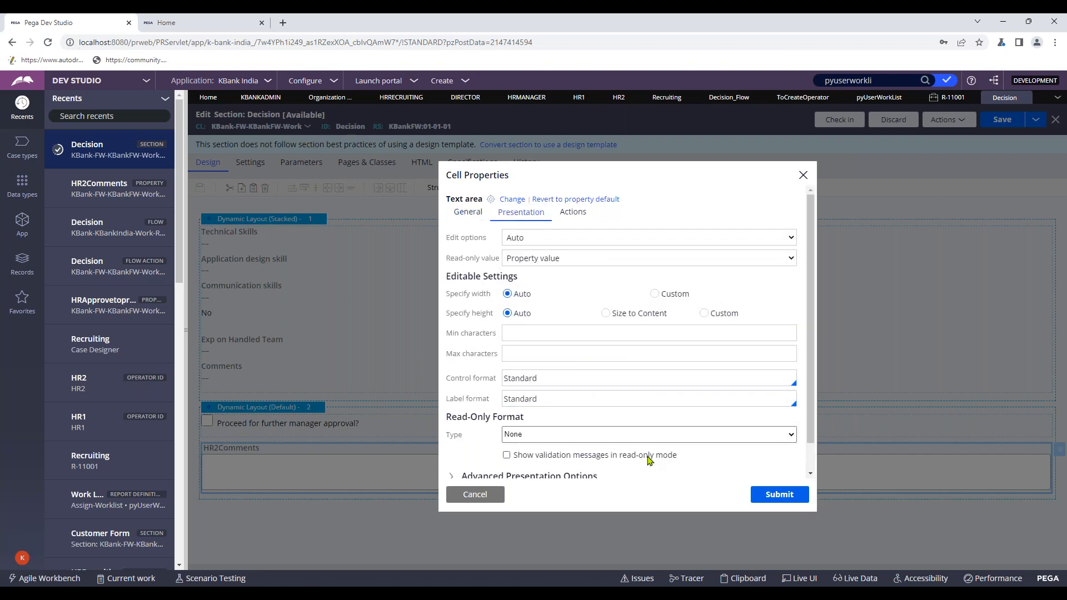
{"action": "scroll", "coordinate": [657, 420], "scroll_direction": "down", "scroll_amount": 1}
{"action": "scroll", "coordinate": [663, 431], "scroll_direction": "up", "scroll_amount": 1}
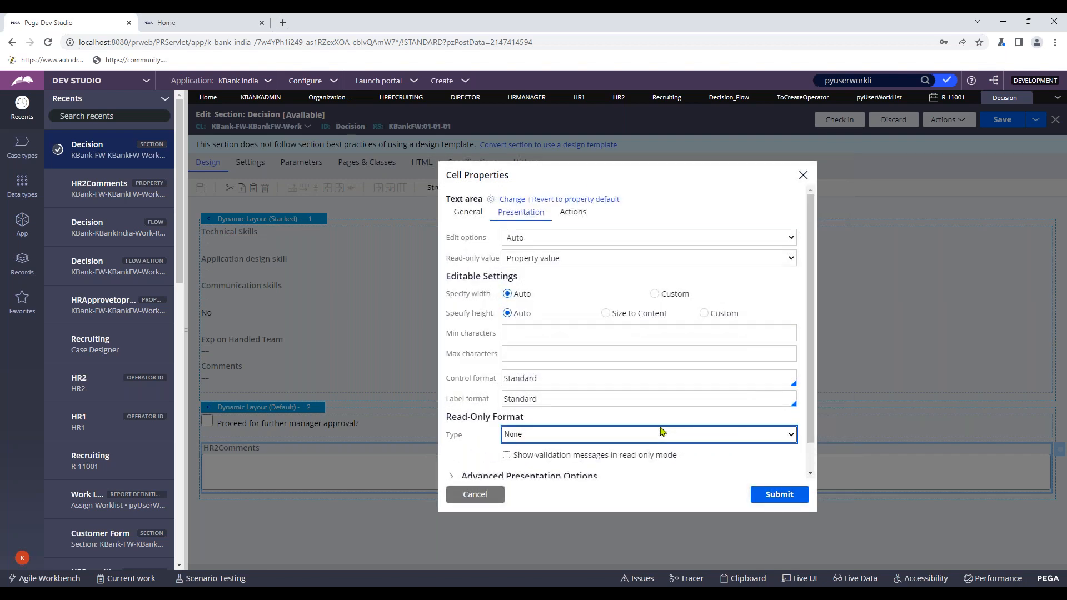
{"action": "scroll", "coordinate": [663, 431], "scroll_direction": "down", "scroll_amount": 1}
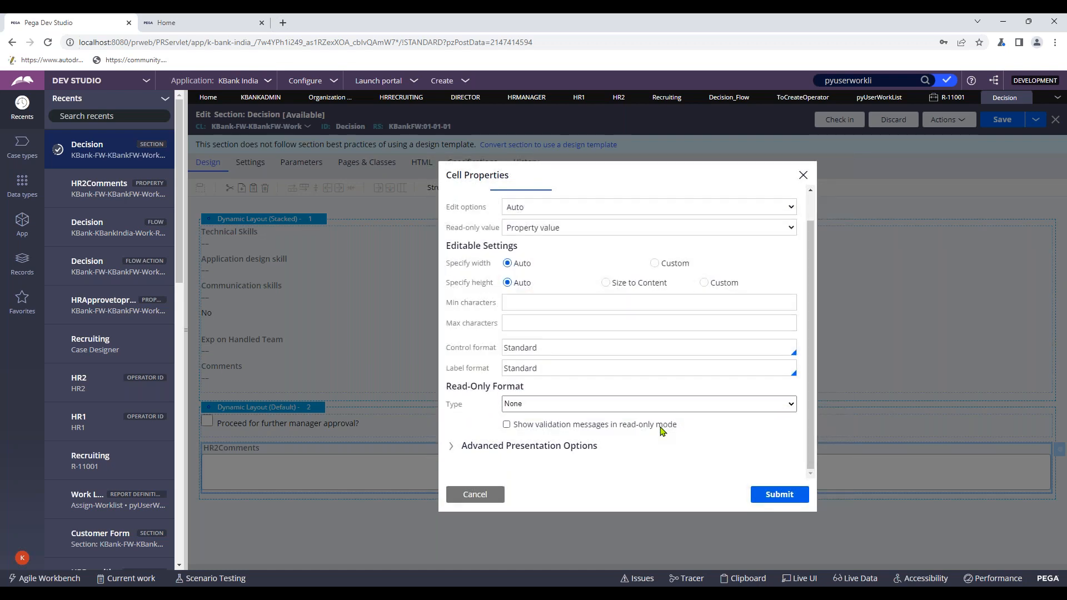
{"action": "left_click", "coordinate": [555, 447]}
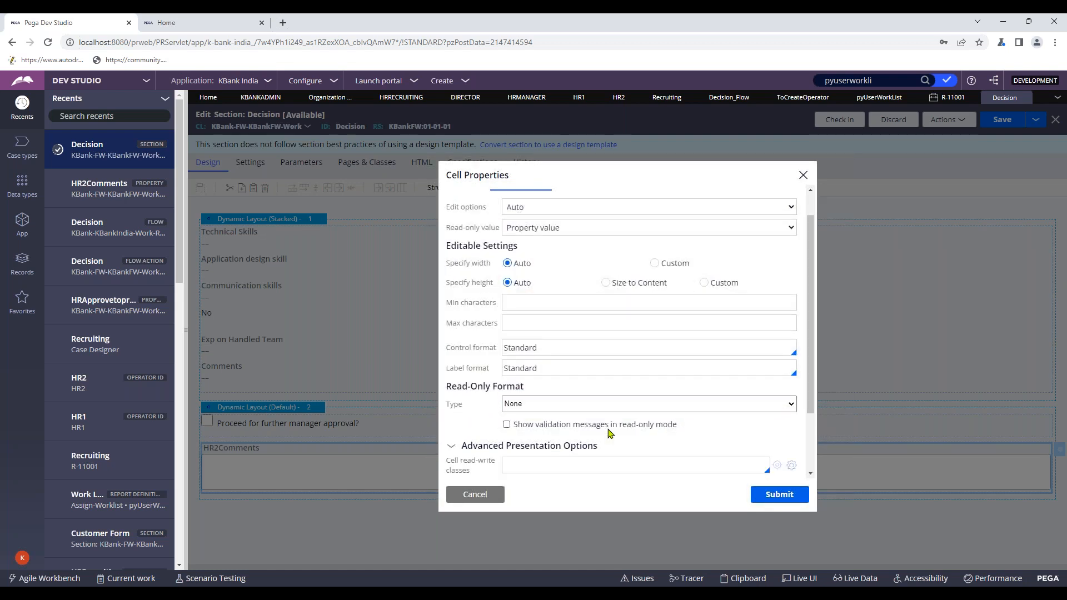
{"action": "scroll", "coordinate": [640, 425], "scroll_direction": "down", "scroll_amount": 3}
{"action": "left_click", "coordinate": [779, 494]}
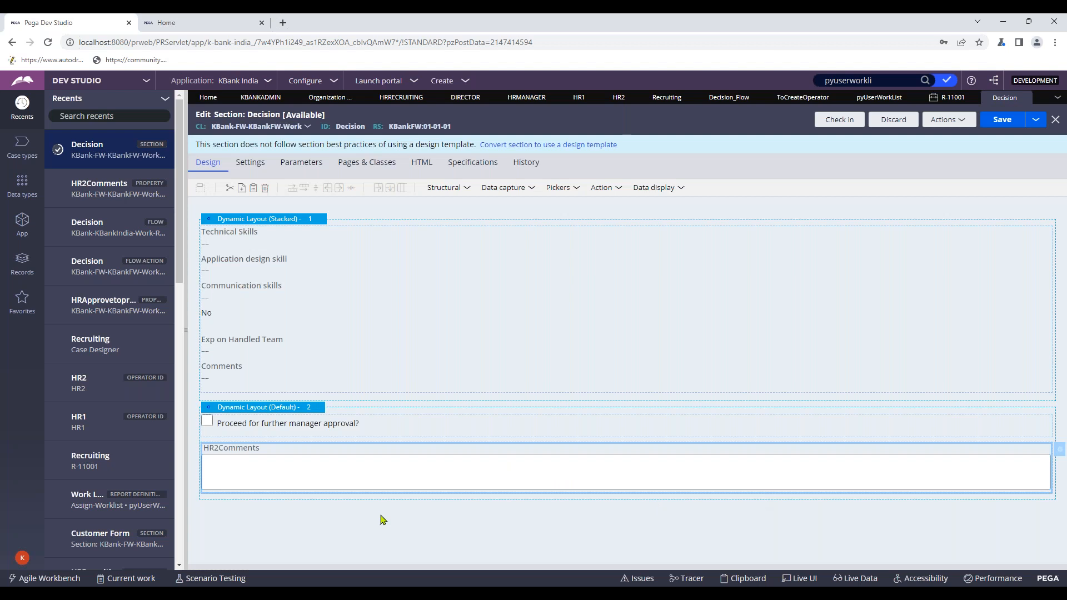
- Limit the Comments field to 1000 characters and display the character counter
{"action": "double_click", "coordinate": [404, 463]}
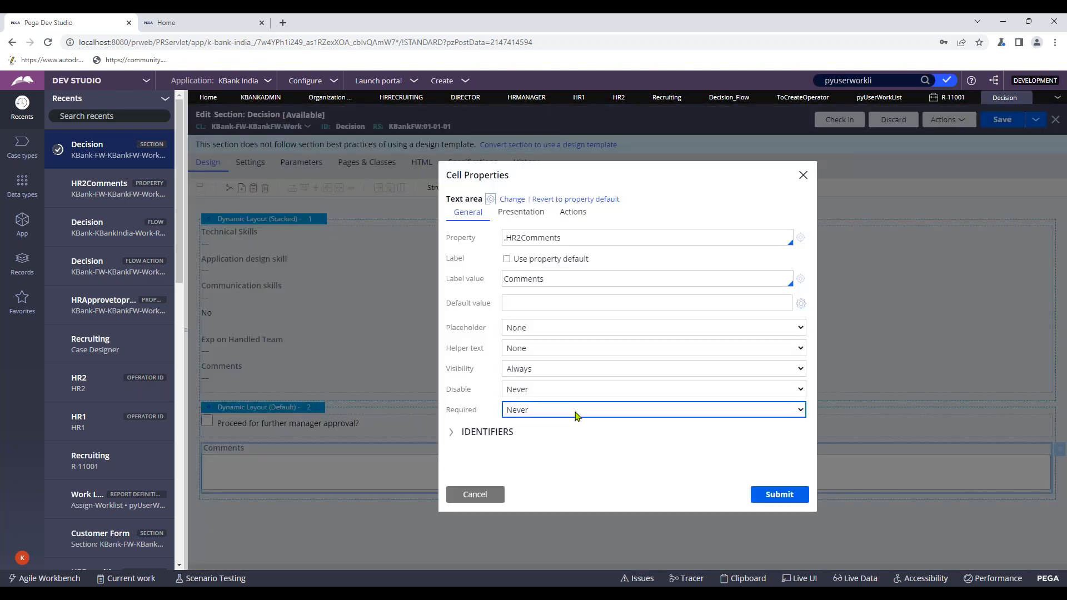
{"action": "left_click", "coordinate": [520, 212]}
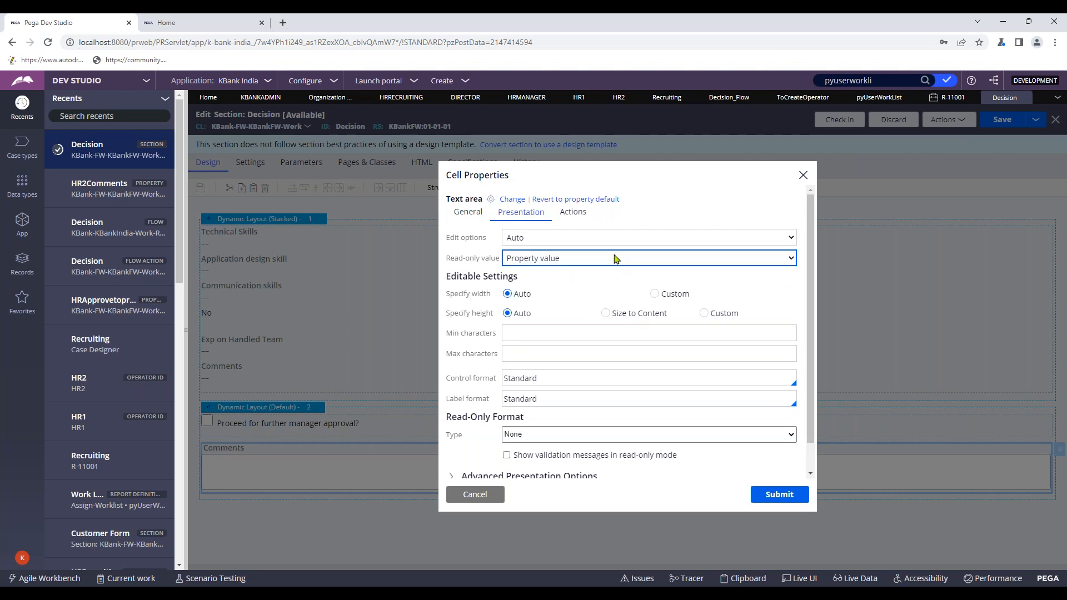
{"action": "scroll", "coordinate": [611, 400], "scroll_direction": "down", "scroll_amount": 1}
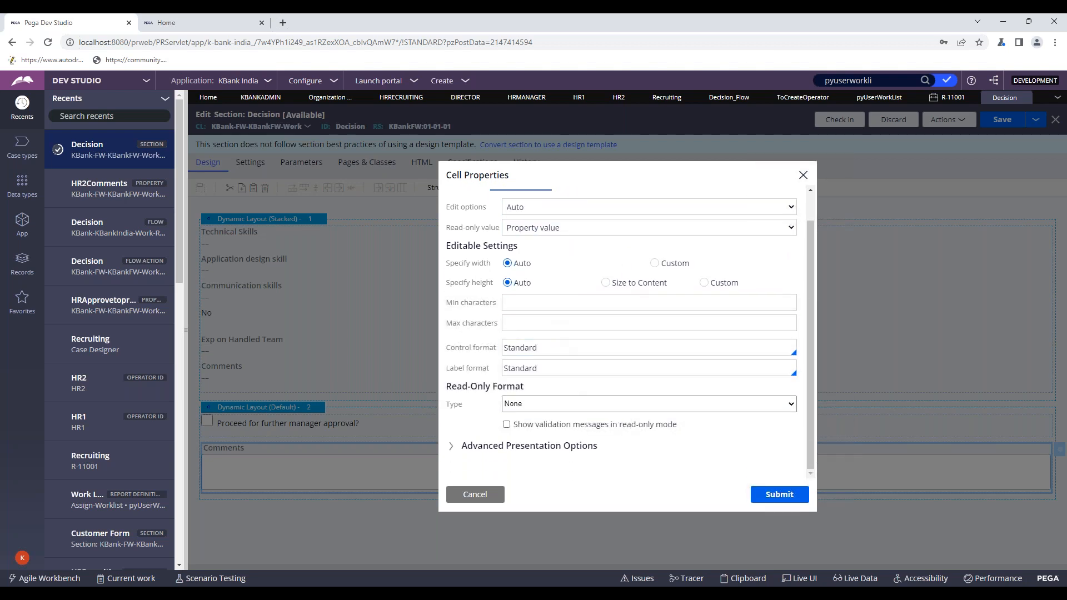
{"action": "left_click", "coordinate": [578, 324]}
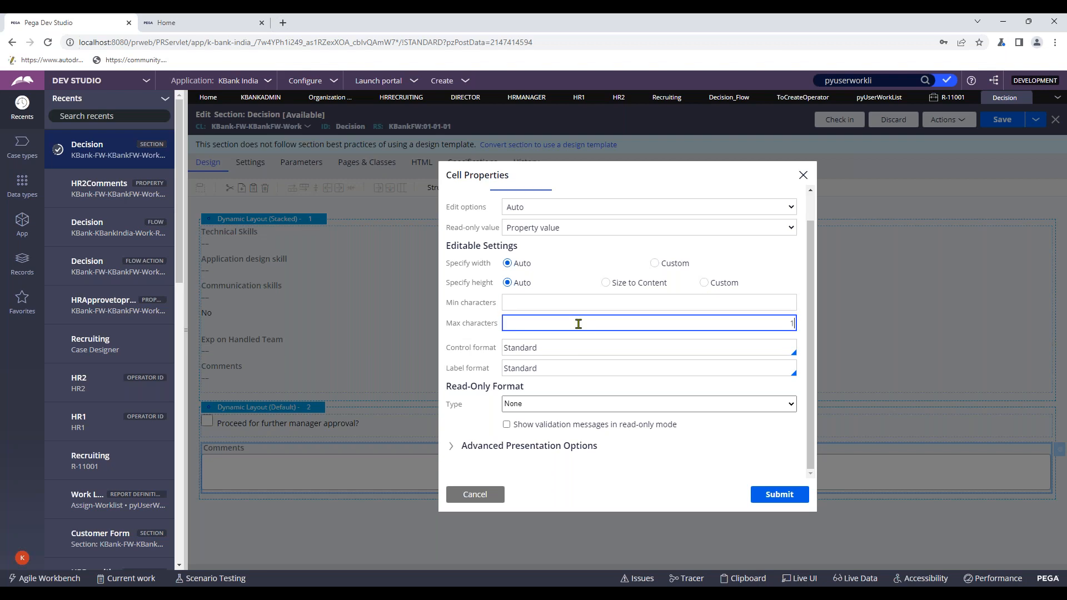
{"action": "type", "text": "1000"}
{"action": "left_click", "coordinate": [763, 253]}
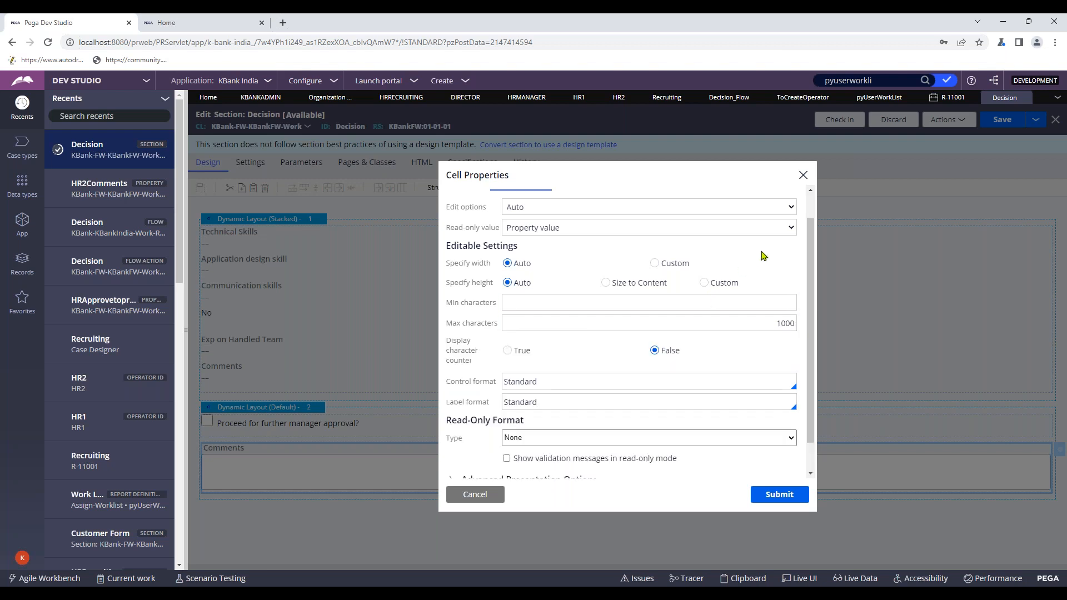
{"action": "left_click", "coordinate": [507, 350]}
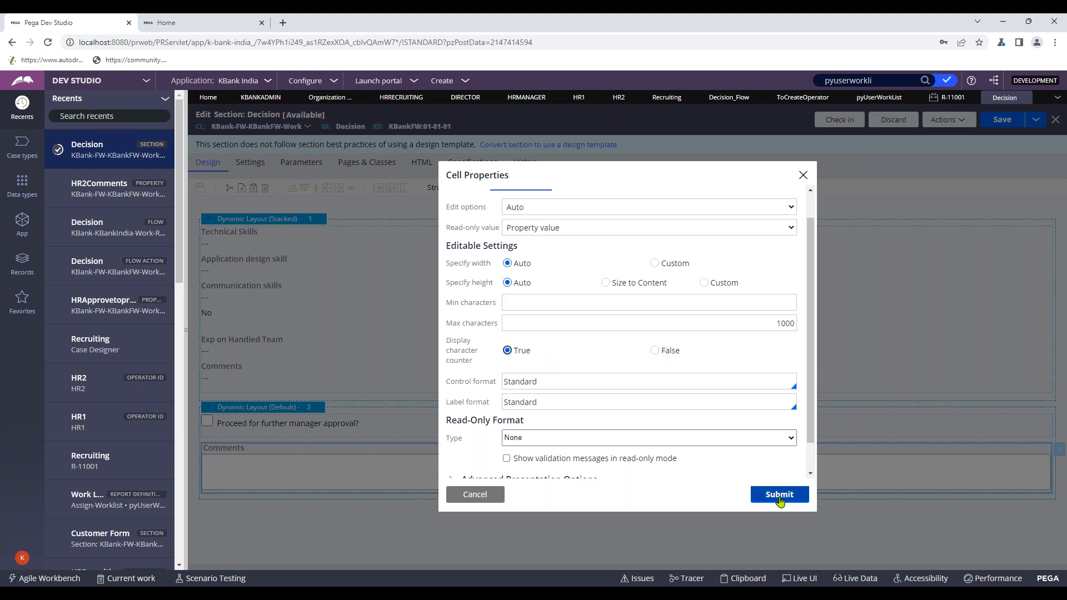
{"action": "left_click", "coordinate": [779, 494]}
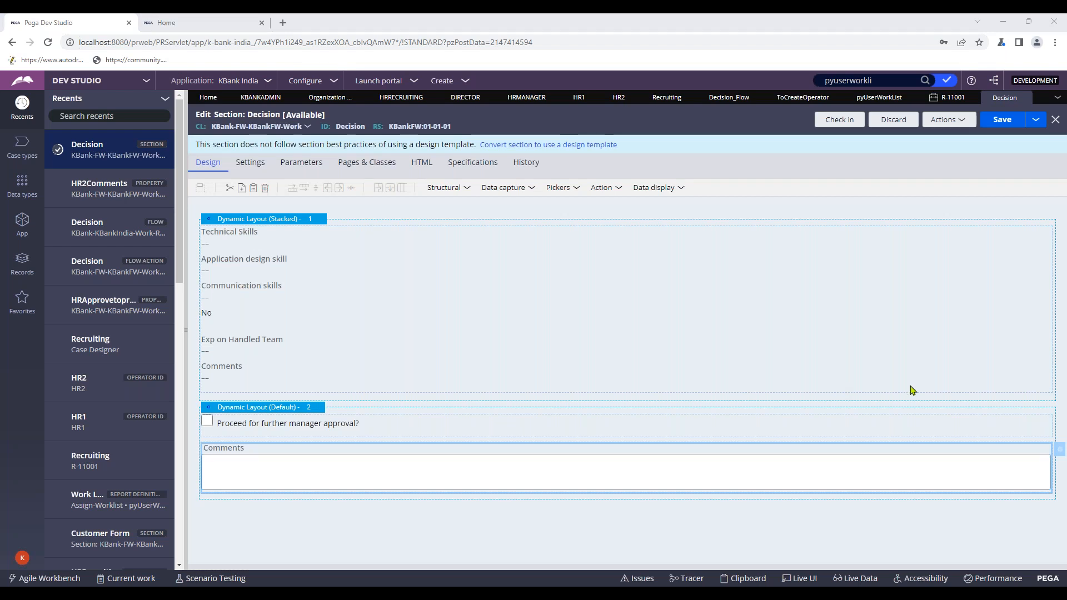
- Save the Decision section and check it in with the comment 'wip'
{"action": "left_click", "coordinate": [1001, 120]}
{"action": "left_click", "coordinate": [842, 120]}
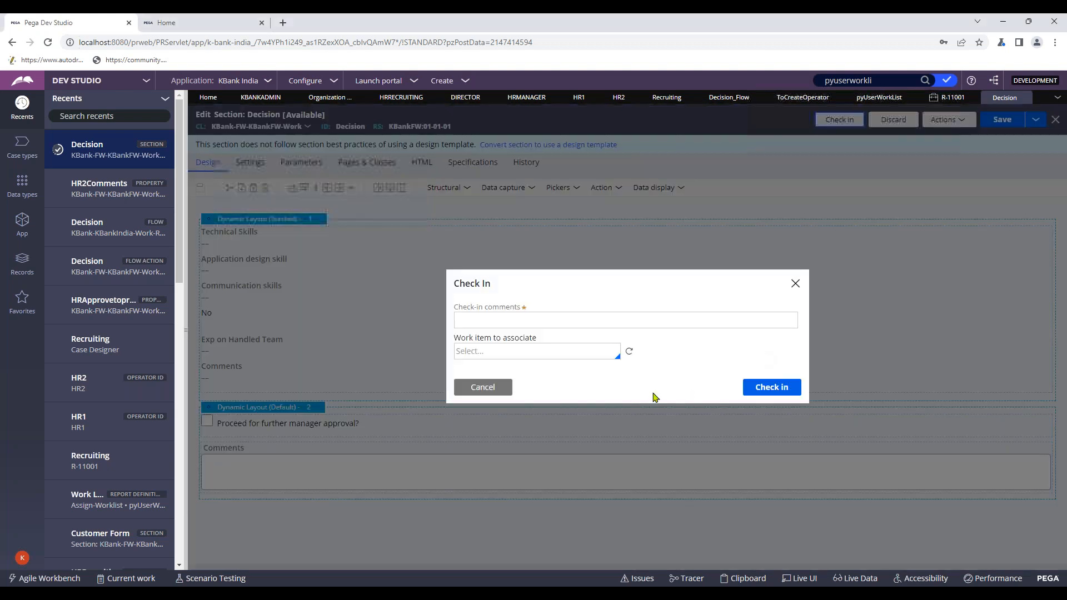
{"action": "type", "text": "wip"}
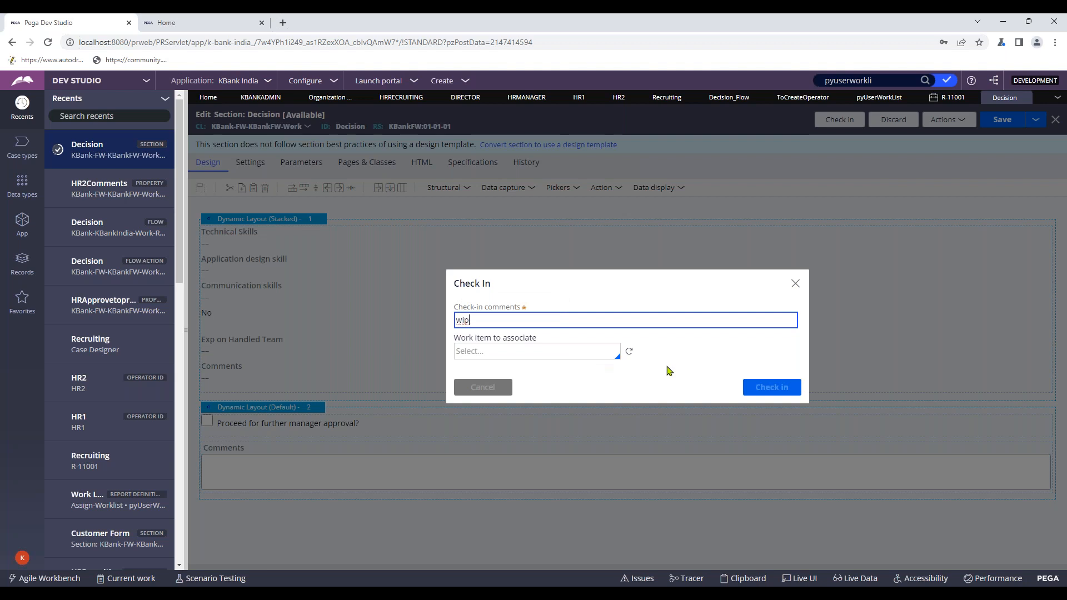
{"action": "key", "text": "Return"}
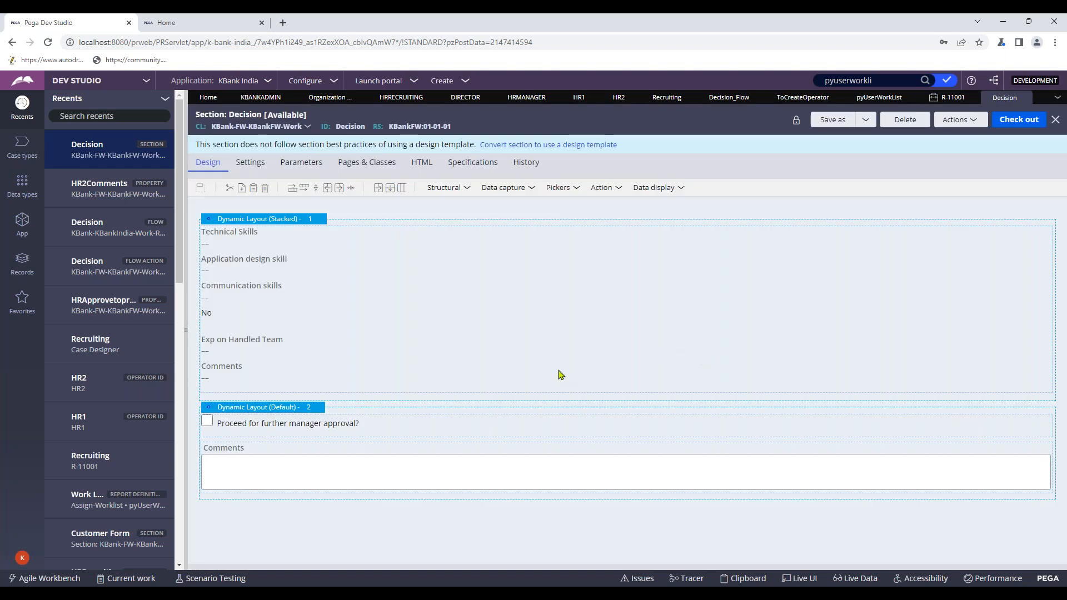
{"action": "left_click", "coordinate": [507, 591]}
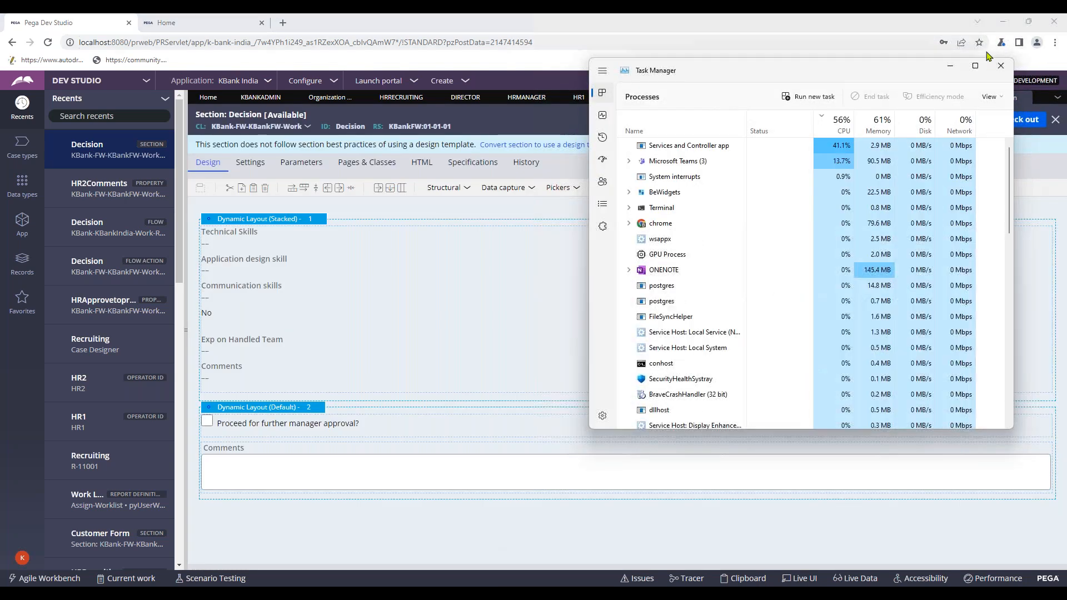
- Refresh case R-11001, discarding unsaved changes, and open its Decision step
{"action": "left_click", "coordinate": [999, 60]}
{"action": "mouse_move", "coordinate": [538, 593]}
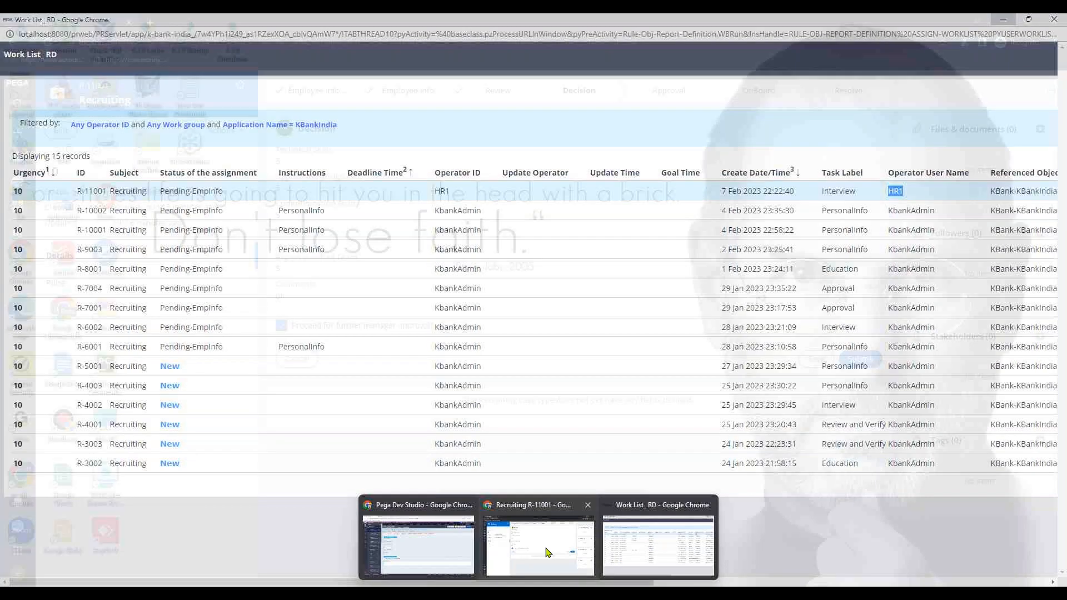
{"action": "left_click", "coordinate": [539, 545]}
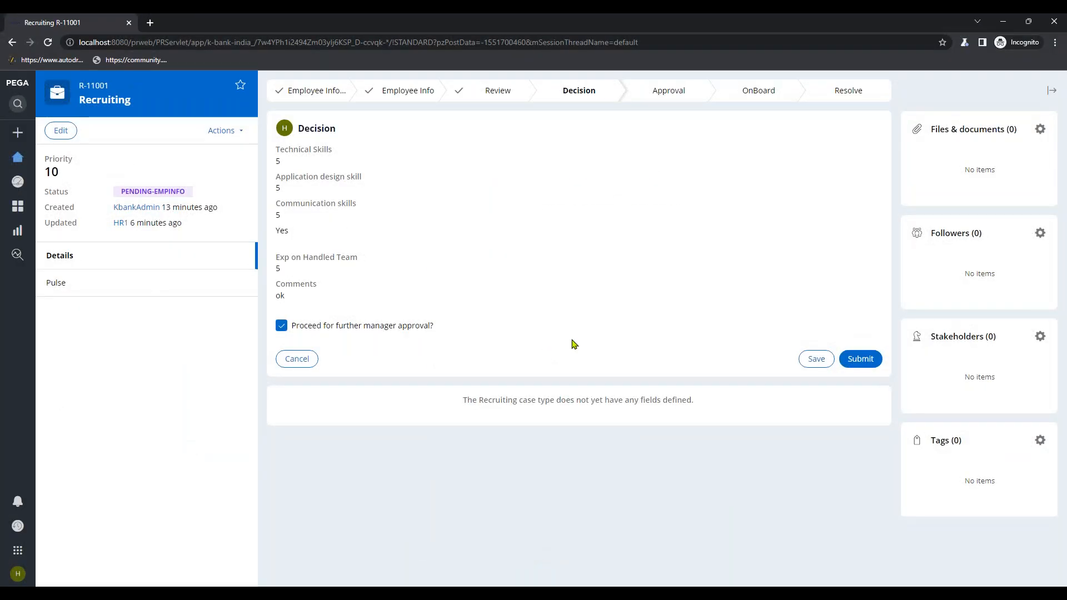
{"action": "left_click", "coordinate": [223, 131]}
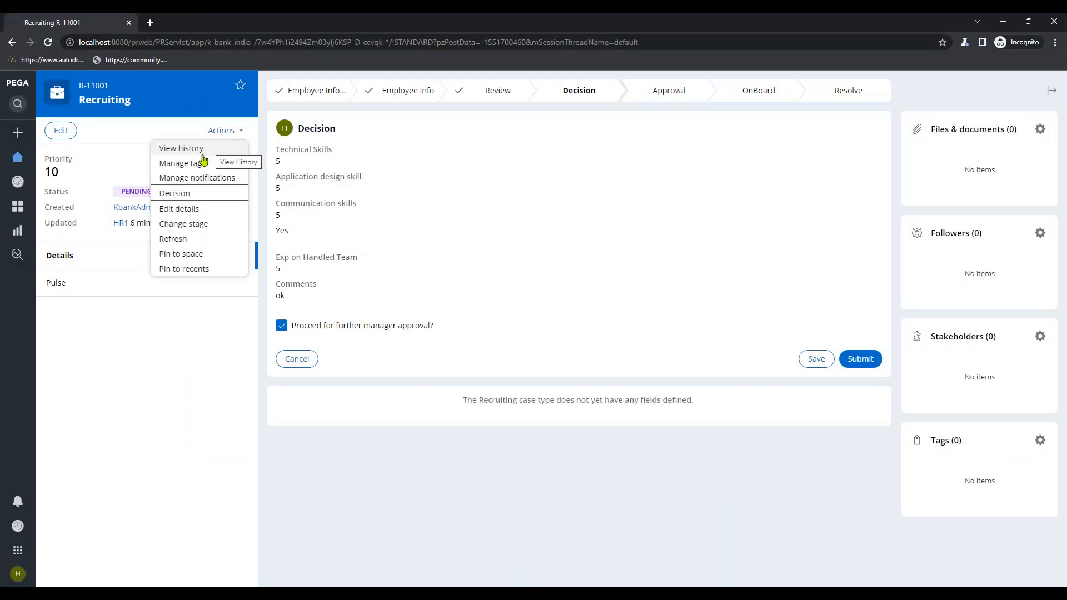
{"action": "left_click", "coordinate": [173, 240]}
{"action": "left_click", "coordinate": [666, 357]}
{"action": "left_click", "coordinate": [1025, 277]}
- Enter placeholder text in Comments and tick Proceed for further manager approval
{"action": "left_click", "coordinate": [346, 390]}
{"action": "type", "text": "sdfsdfsfsfs"}
{"action": "left_click", "coordinate": [373, 437]}
{"action": "left_click", "coordinate": [343, 379]}
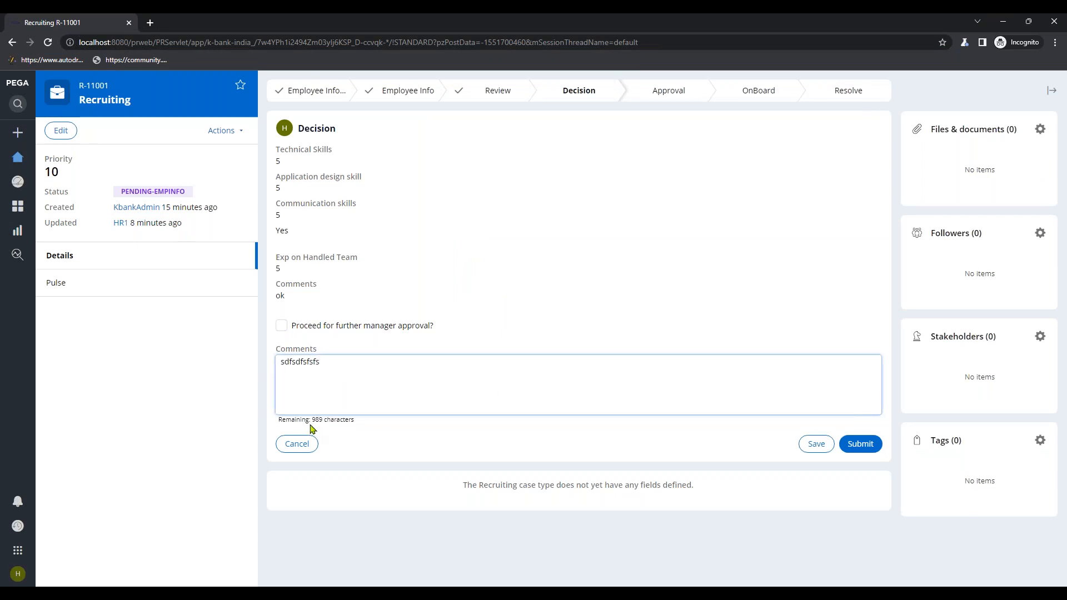
{"action": "left_click_drag", "start_coordinate": [310, 424], "coordinate": [387, 424]}
{"action": "left_click_drag", "start_coordinate": [351, 380], "coordinate": [261, 374]}
{"action": "left_click", "coordinate": [282, 326]}
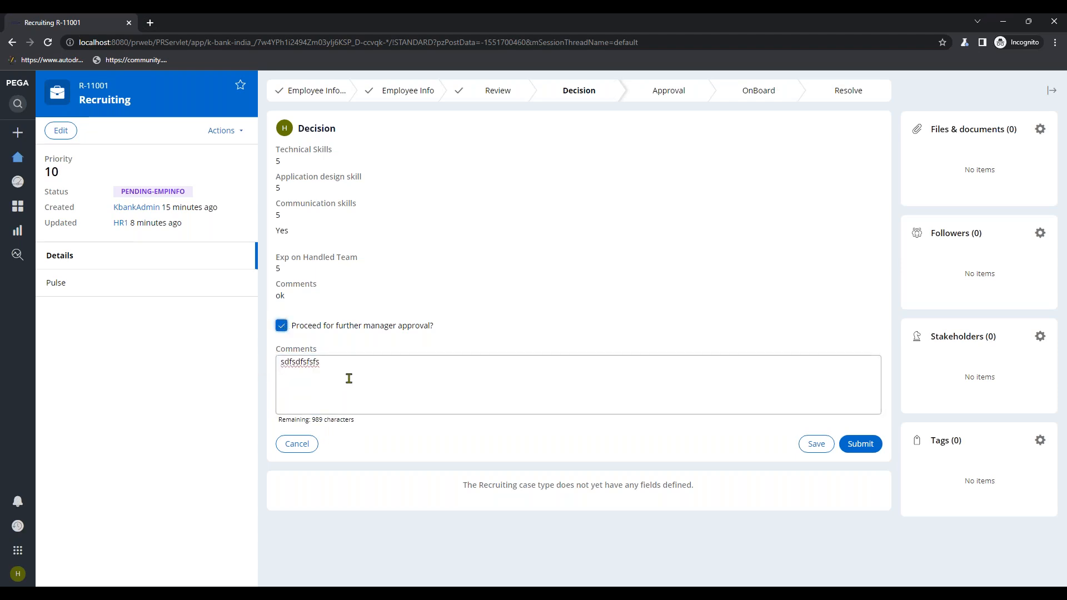
- Change the comment to 'candidate had a good communication and technical skills' and close the Decision section
{"action": "double_click", "coordinate": [317, 370]}
{"action": "key", "text": "BackSpace"}
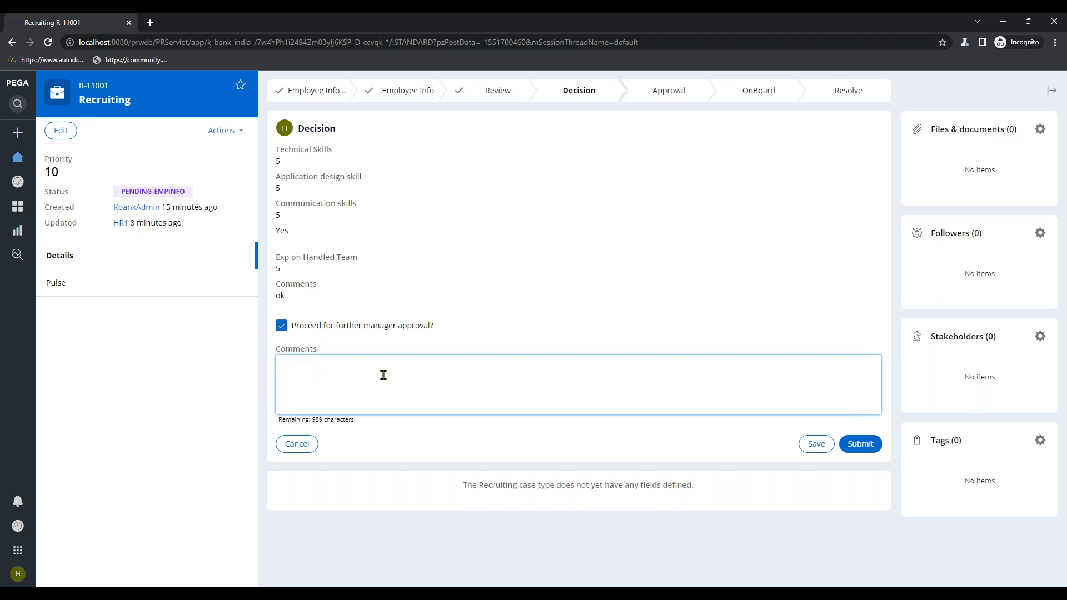
{"action": "type", "text": "Can"}
{"action": "key", "text": "BackSpace"}
{"action": "key", "text": "BackSpace"}
{"action": "key", "text": "BackSpace"}
{"action": "type", "text": "cand"}
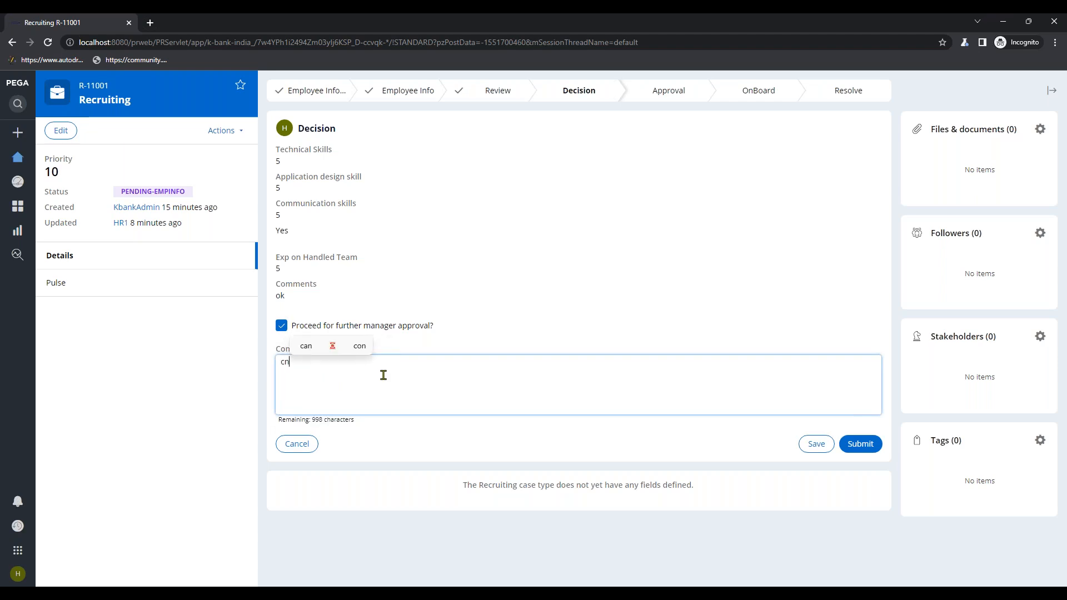
{"action": "type", "text": "idate ha"}
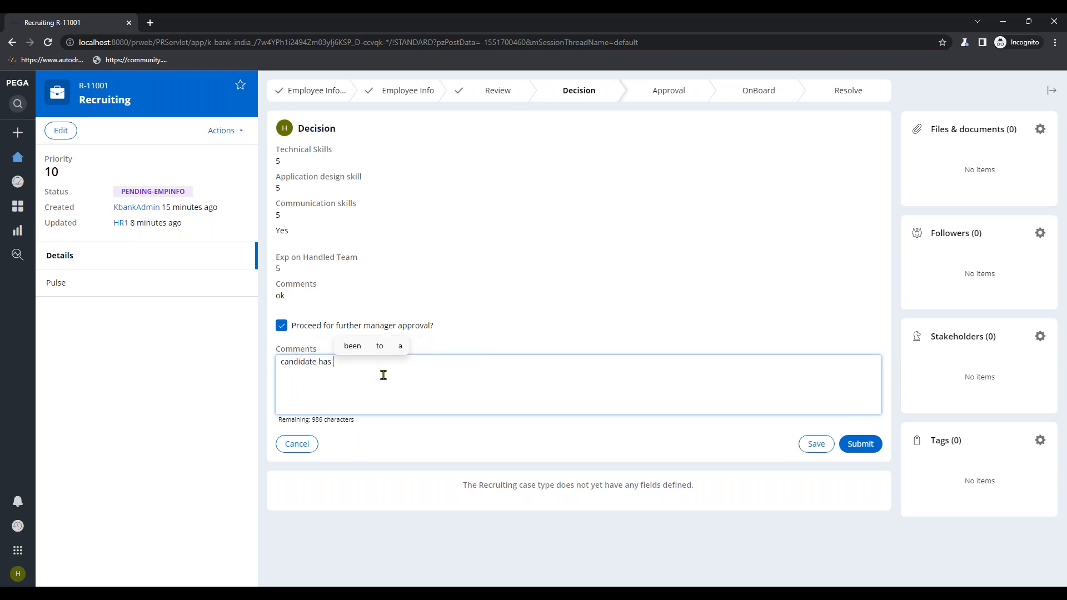
{"action": "type", "text": "d a "}
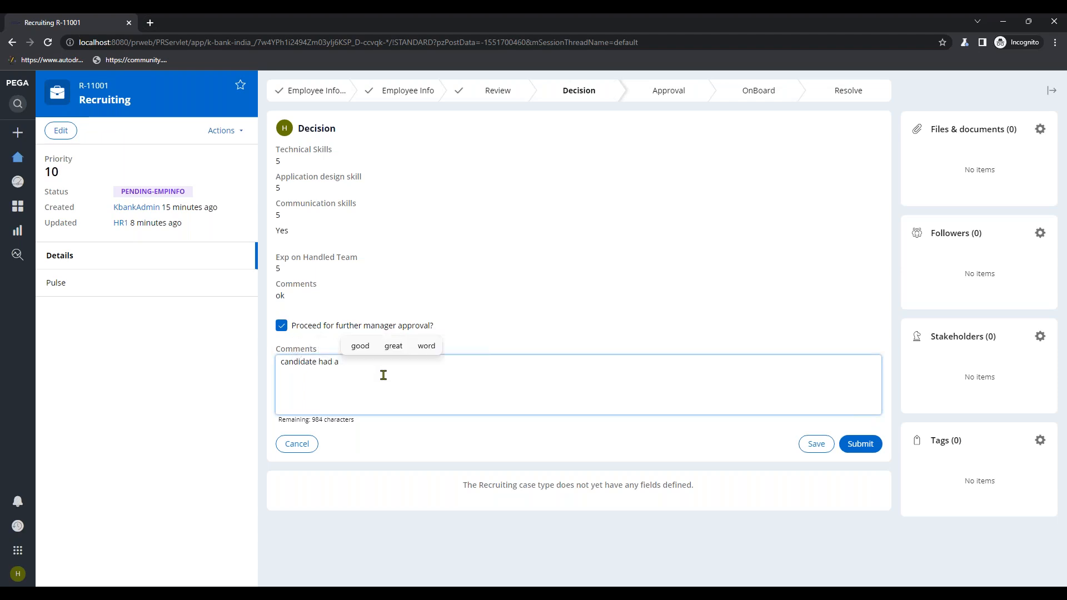
{"action": "type", "text": "good commn"}
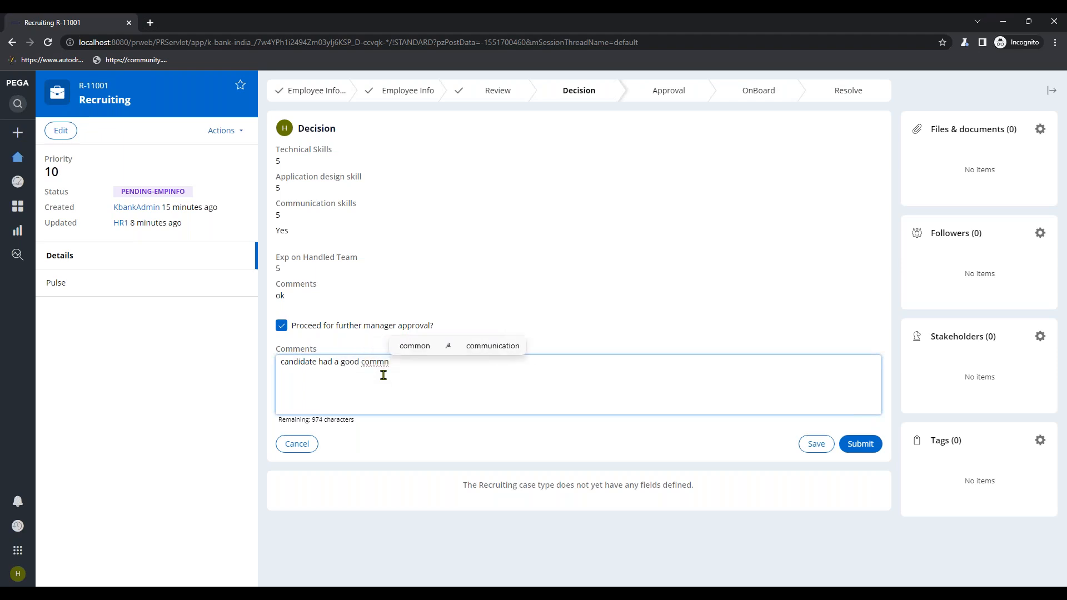
{"action": "key", "text": "BackSpace"}
{"action": "type", "text": "unic"}
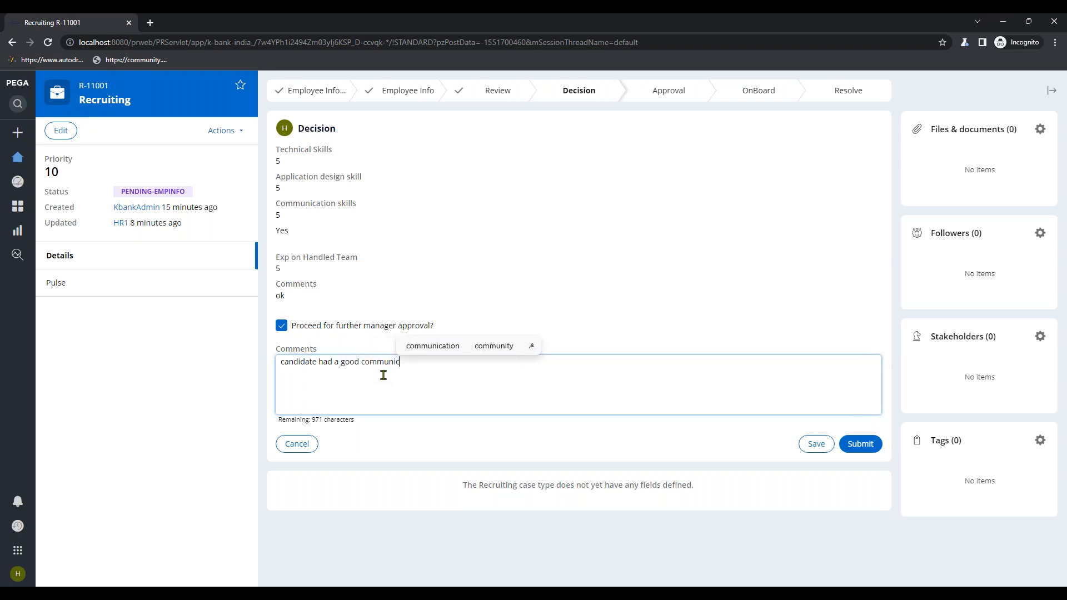
{"action": "type", "text": "ation "}
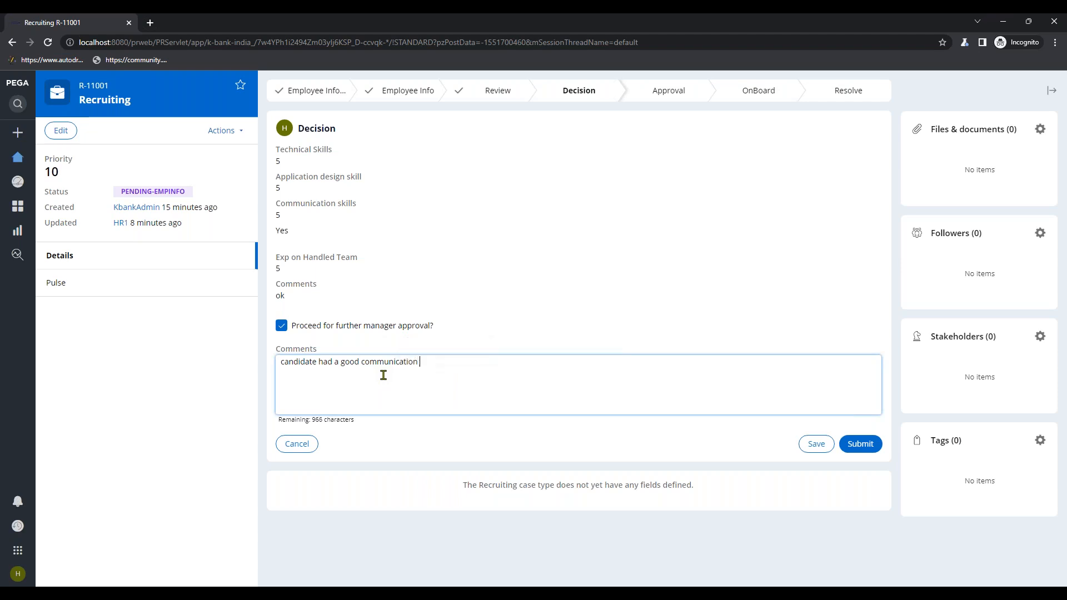
{"action": "type", "text": "and tech"}
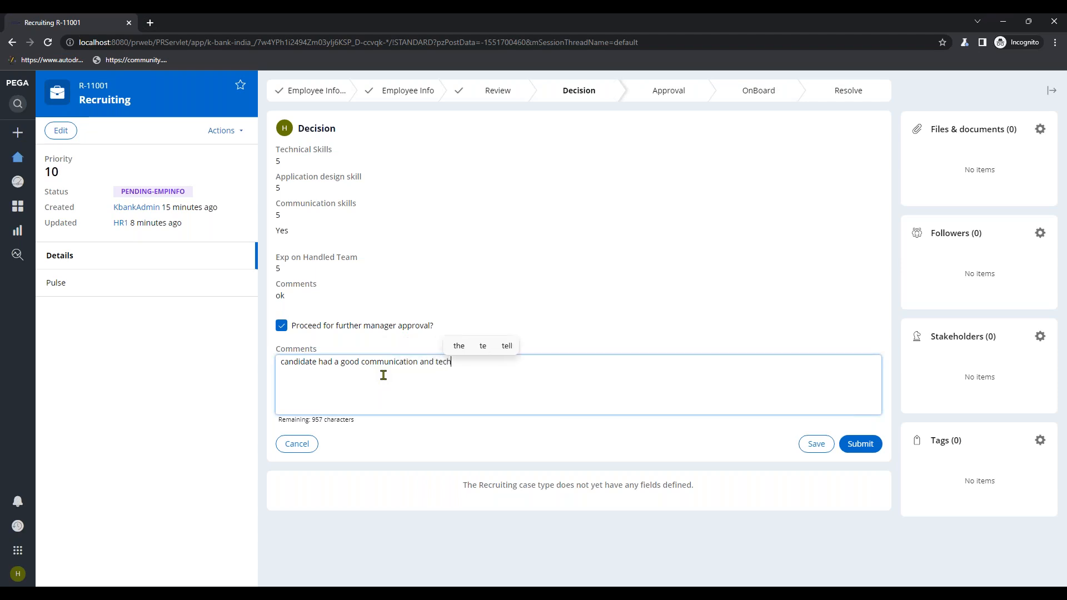
{"action": "type", "text": "nical "}
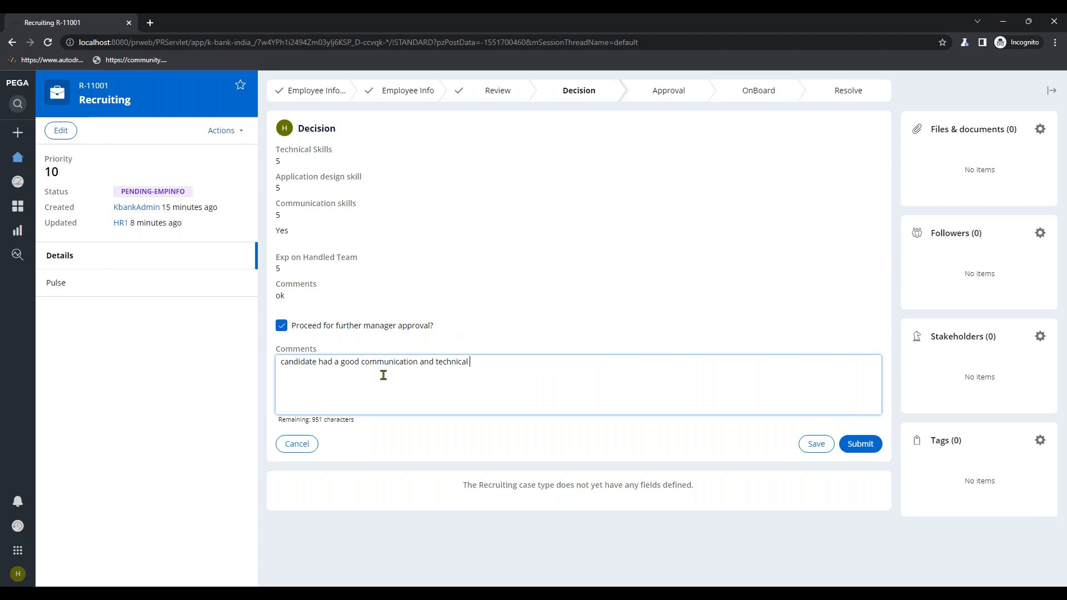
{"action": "type", "text": "skills"}
{"action": "left_click", "coordinate": [560, 159]}
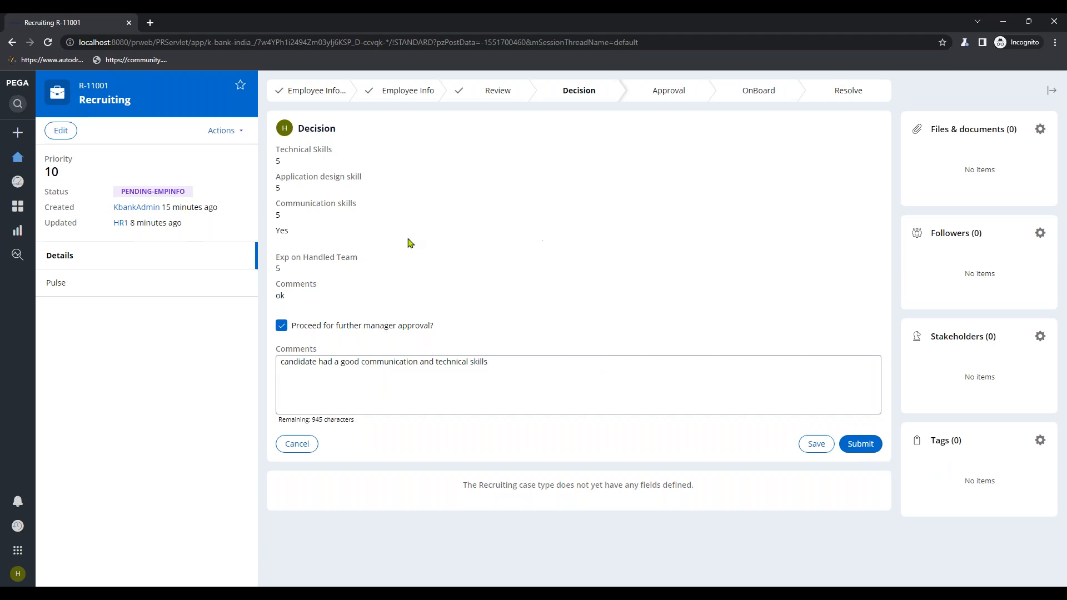
{"action": "left_click", "coordinate": [1003, 24]}
{"action": "left_click", "coordinate": [1055, 119]}
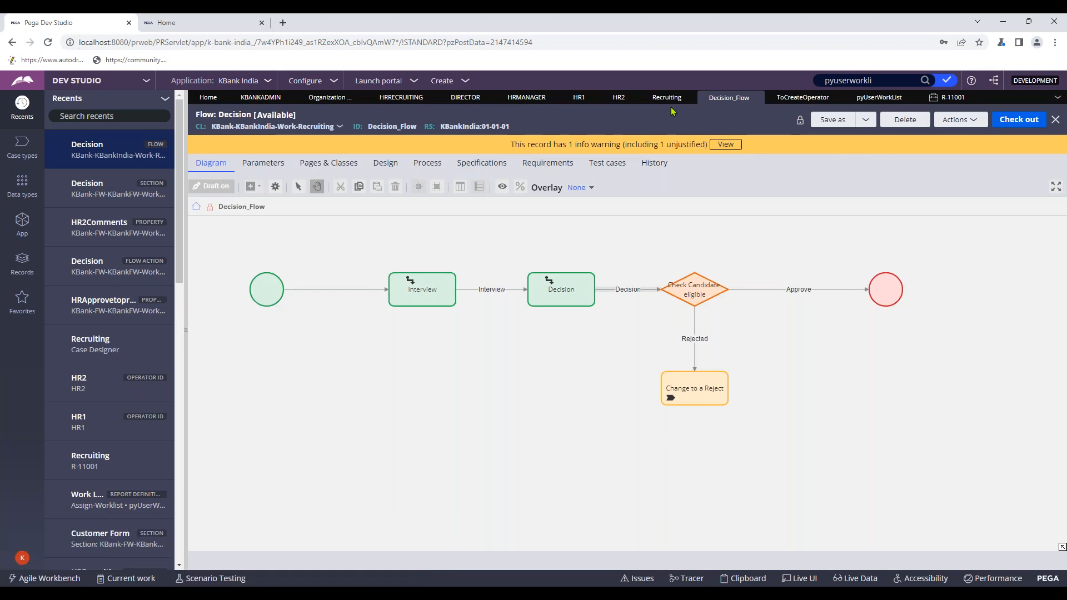
{"action": "left_click", "coordinate": [667, 97]}
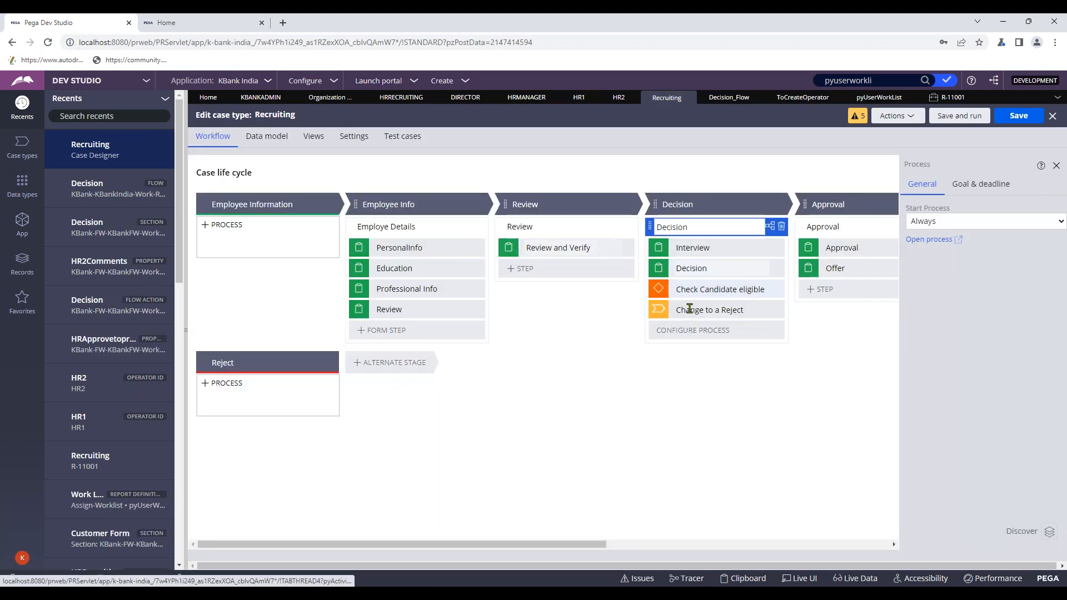
{"action": "left_click_drag", "start_coordinate": [422, 545], "coordinate": [530, 549]}
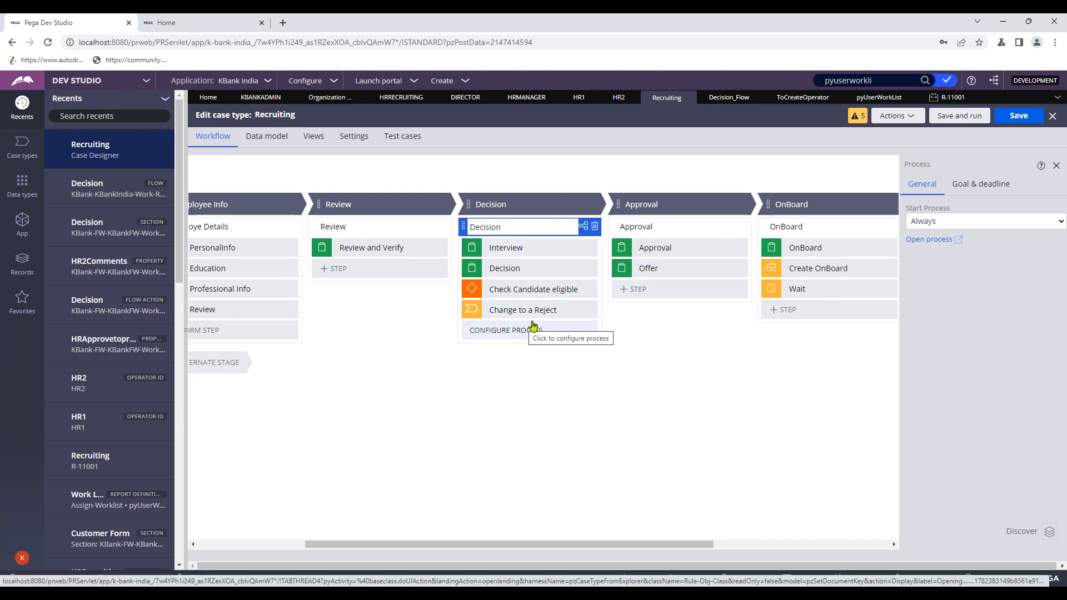
{"action": "left_click", "coordinate": [929, 239]}
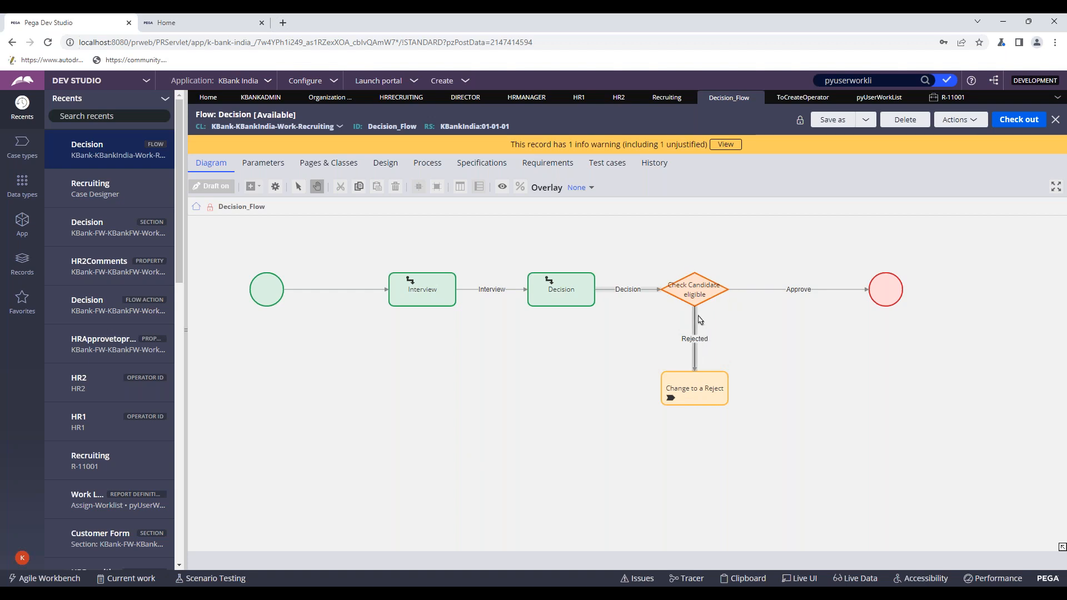
- Inspect the Approve connector and the CheckCandidateEligible decision tree without changes
{"action": "double_click", "coordinate": [783, 293]}
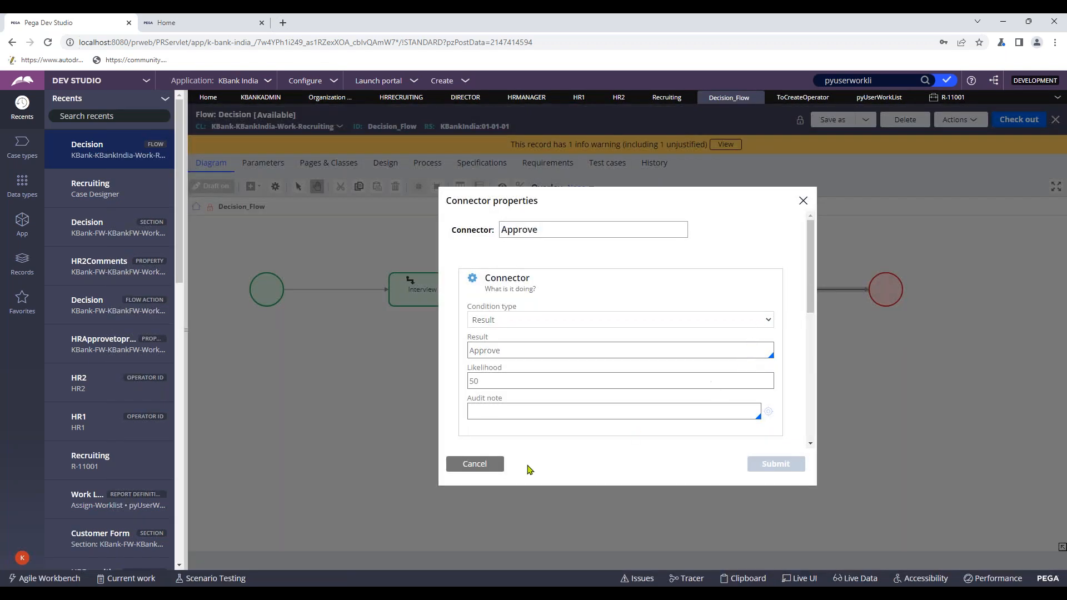
{"action": "left_click", "coordinate": [483, 464]}
{"action": "right_click", "coordinate": [694, 298]}
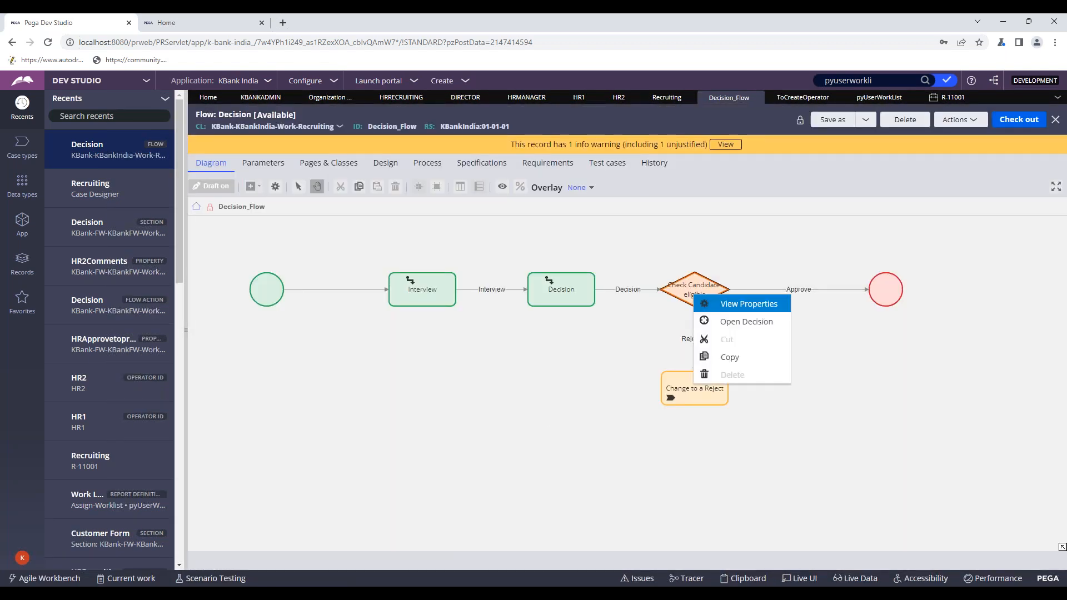
{"action": "left_click", "coordinate": [751, 322]}
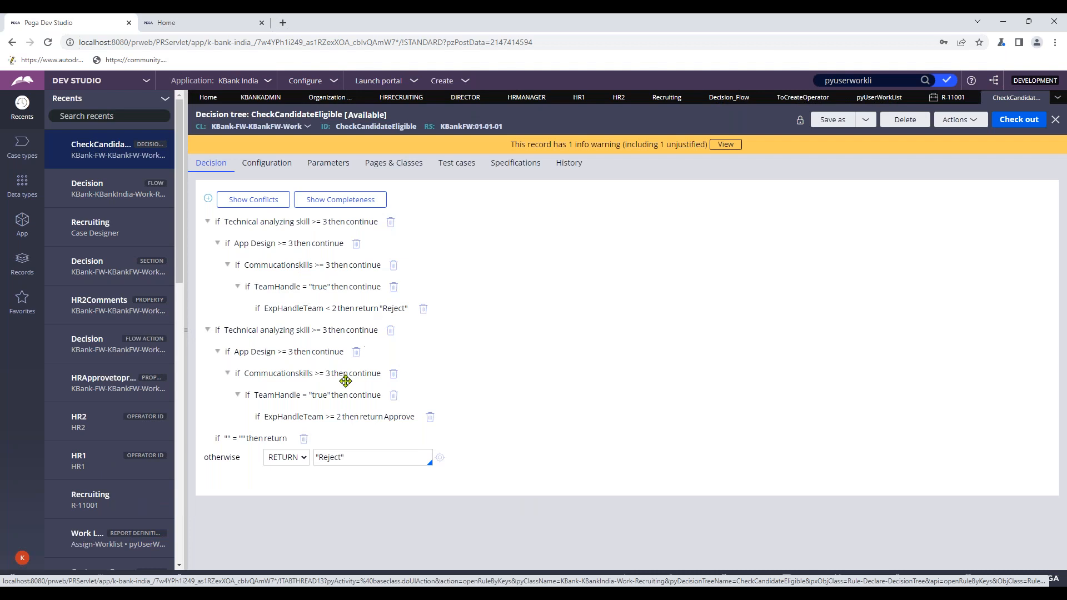
{"action": "left_click", "coordinate": [1054, 120]}
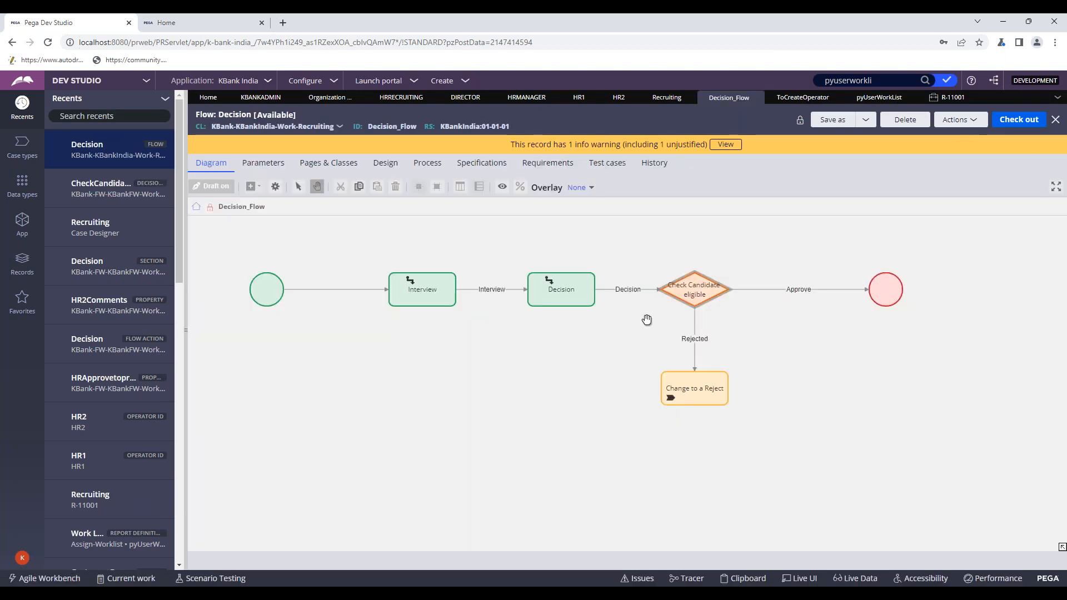
{"action": "right_click", "coordinate": [798, 337]}
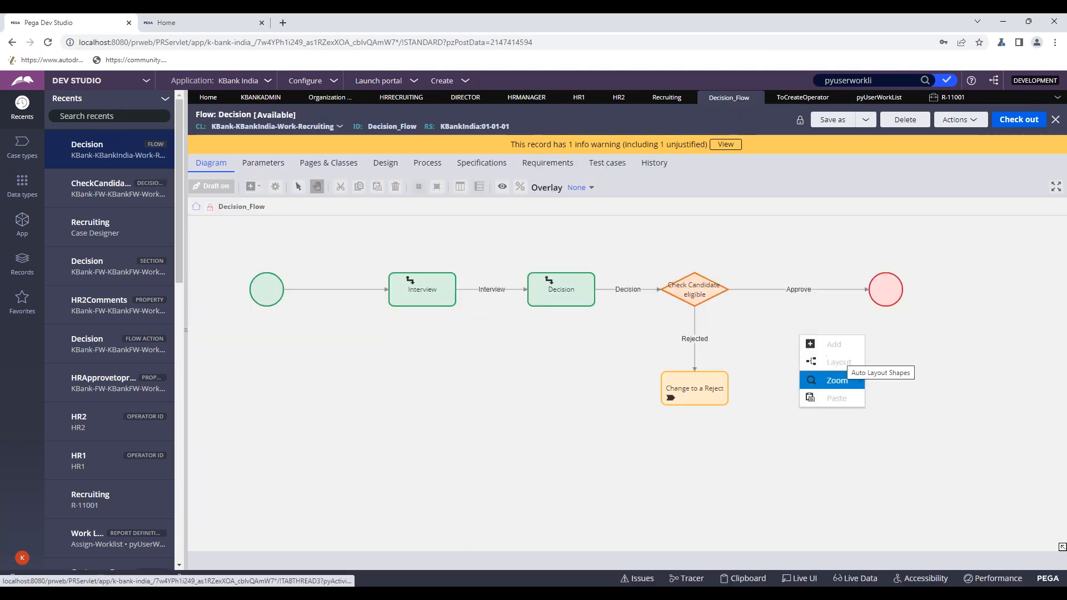
{"action": "left_click", "coordinate": [884, 344]}
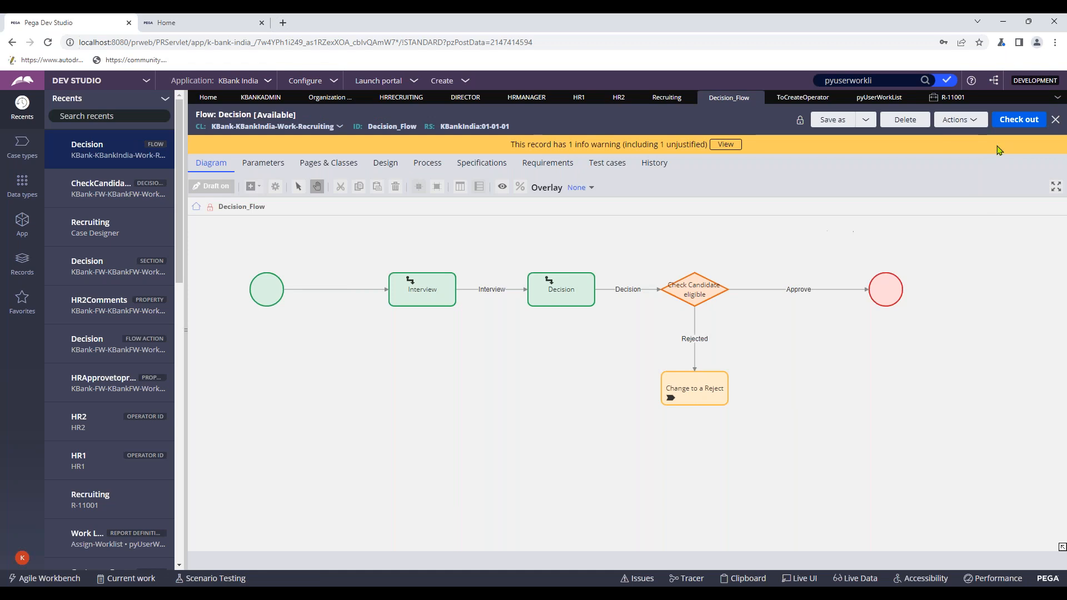
- Check out Decision_Flow and insert a Decision shape on the Approve path, realigning the End shape
{"action": "left_click", "coordinate": [1020, 121]}
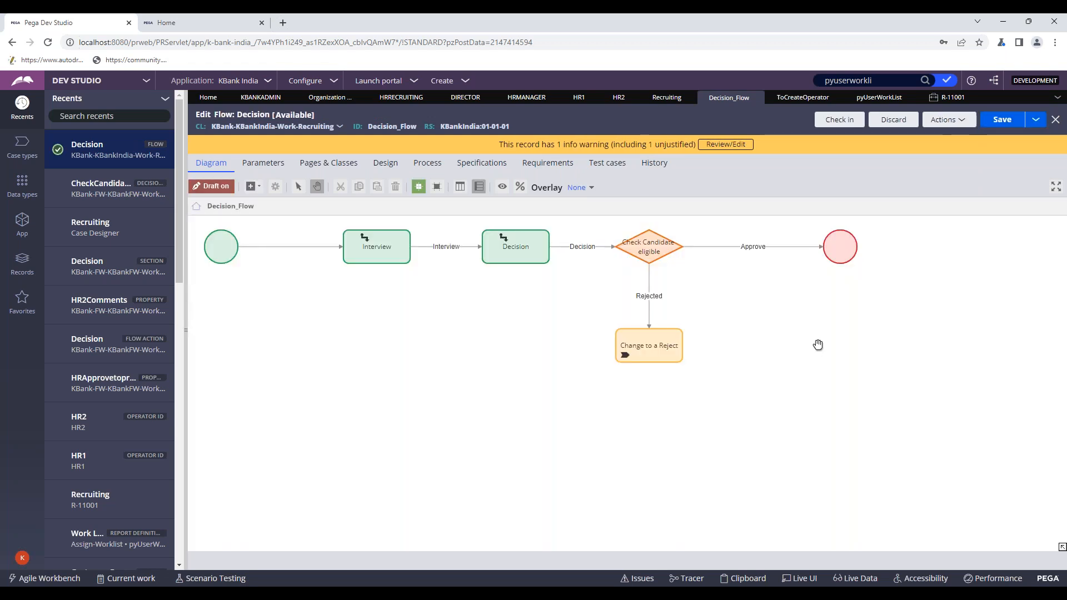
{"action": "left_click_drag", "start_coordinate": [764, 324], "coordinate": [715, 343]}
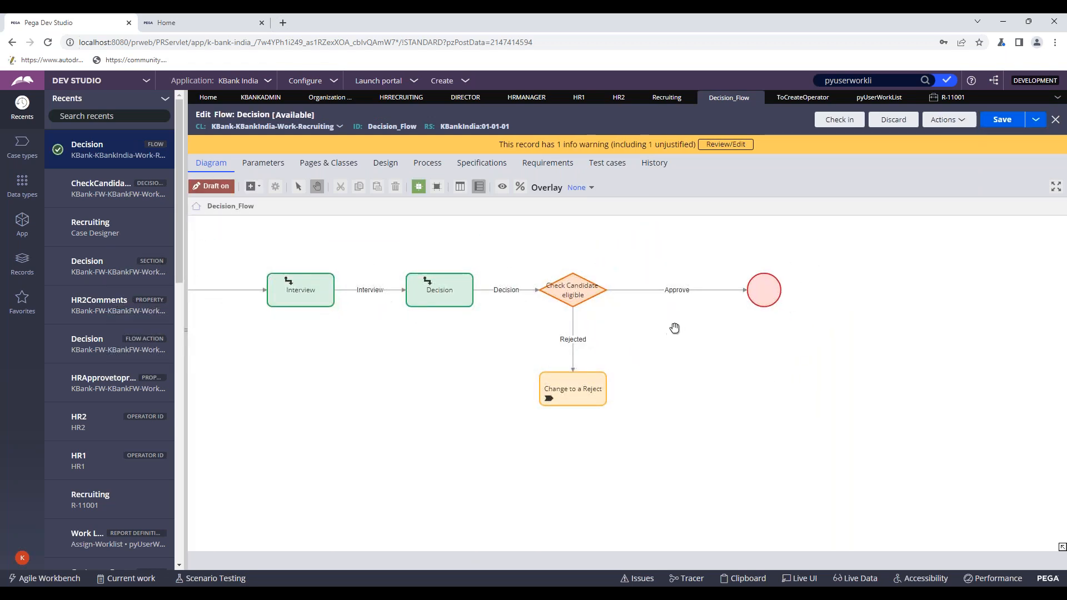
{"action": "right_click", "coordinate": [672, 330]}
{"action": "mouse_move", "coordinate": [706, 331]}
{"action": "left_click", "coordinate": [803, 348]}
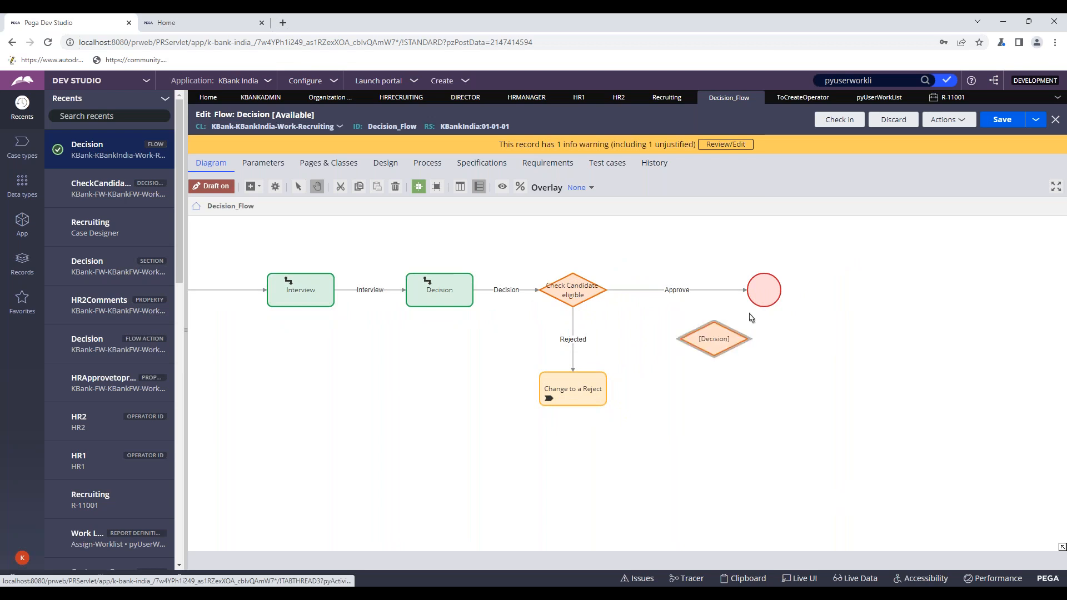
{"action": "left_click_drag", "start_coordinate": [755, 289], "coordinate": [730, 296]}
{"action": "left_click", "coordinate": [860, 307]}
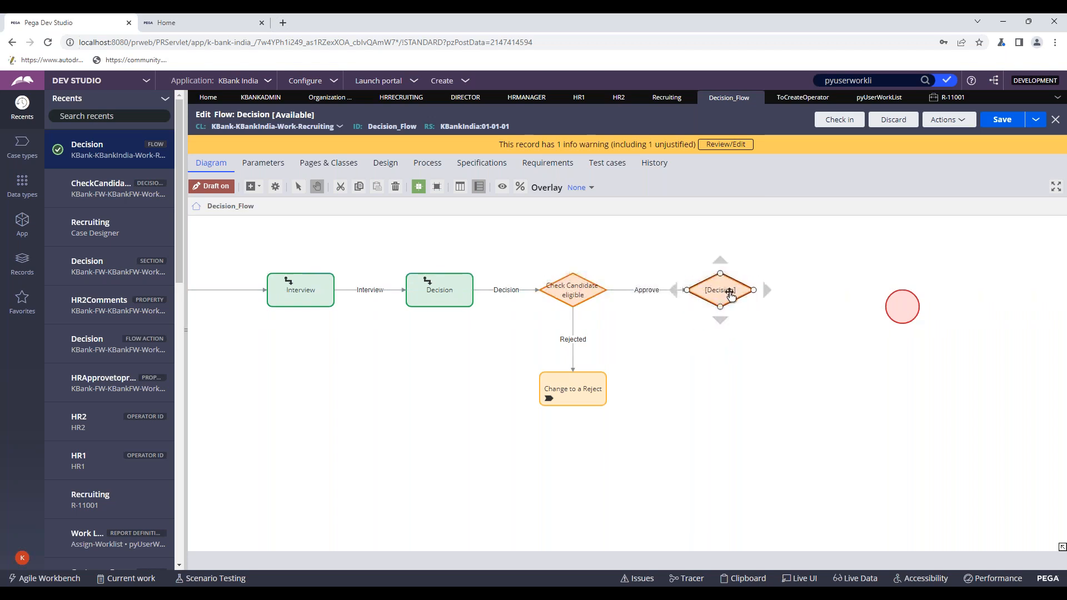
{"action": "left_click_drag", "start_coordinate": [910, 314], "coordinate": [851, 299]}
{"action": "left_click", "coordinate": [708, 293]}
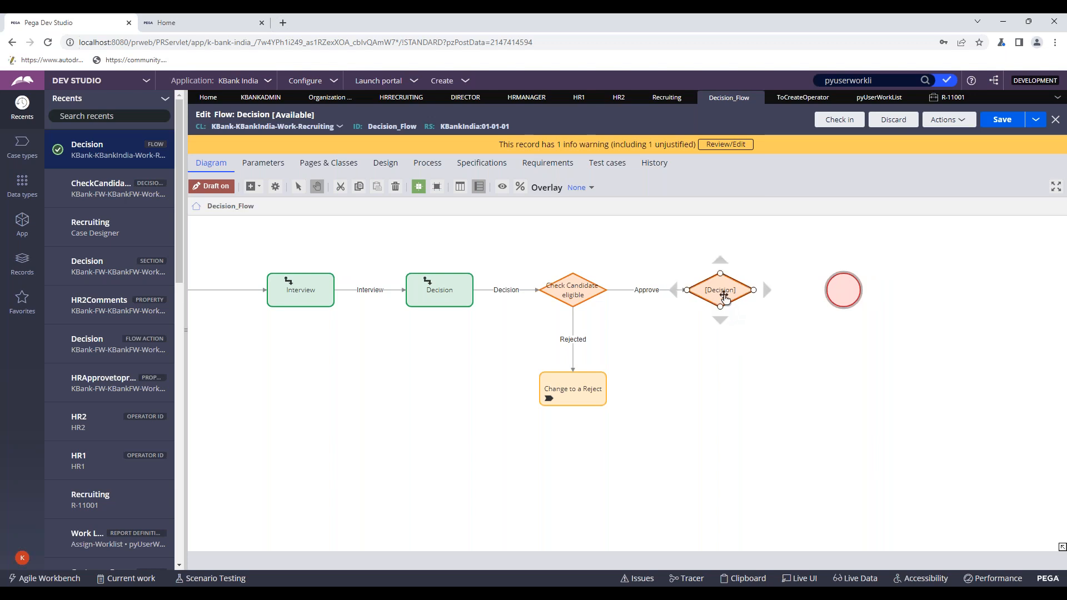
- Glance at the pyUserWorkList report and case portal, then reselect the new decision shape
{"action": "left_click", "coordinate": [887, 100]}
{"action": "left_click", "coordinate": [909, 97]}
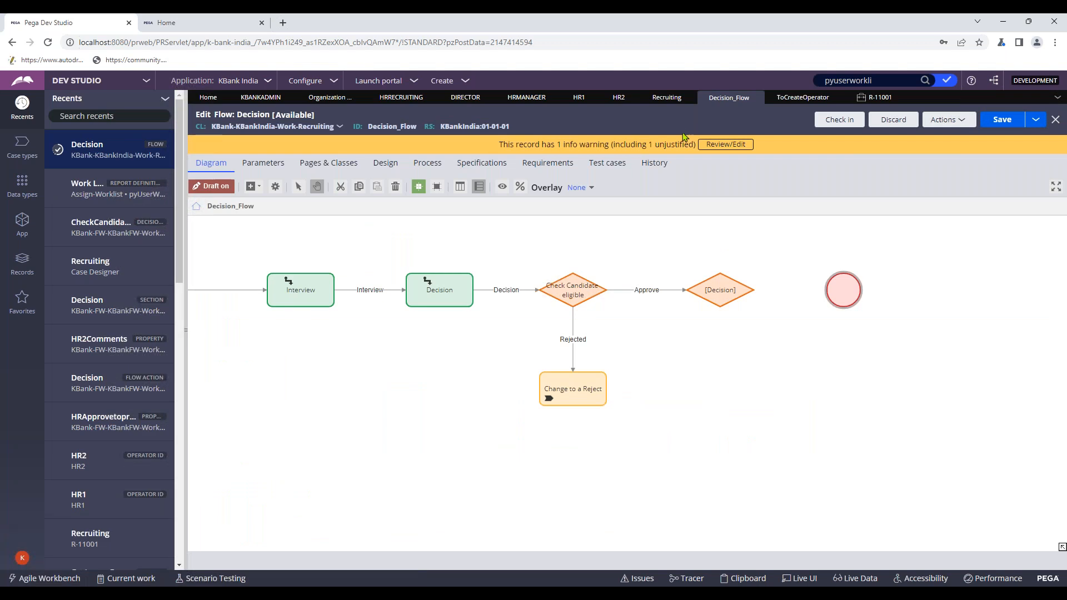
{"action": "key", "text": "alt+Tab"}
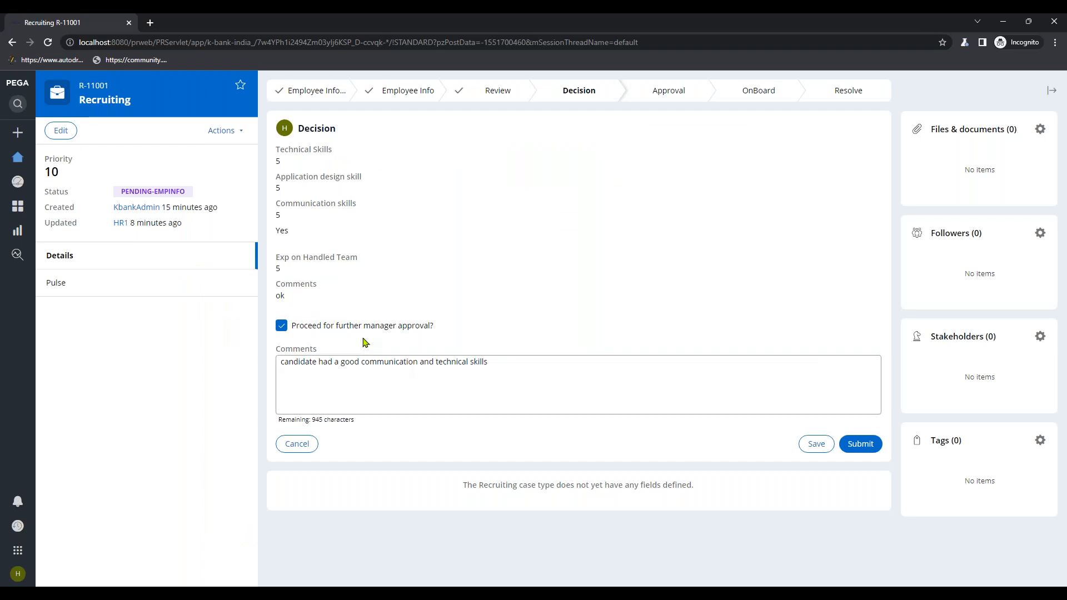
{"action": "key", "text": "alt+Tab"}
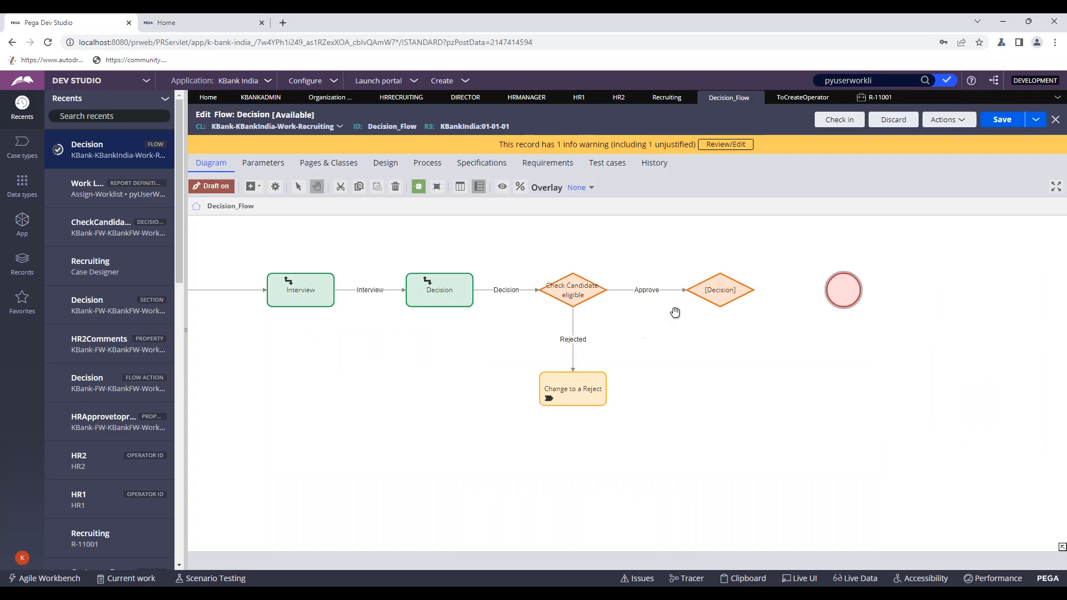
{"action": "left_click", "coordinate": [727, 300]}
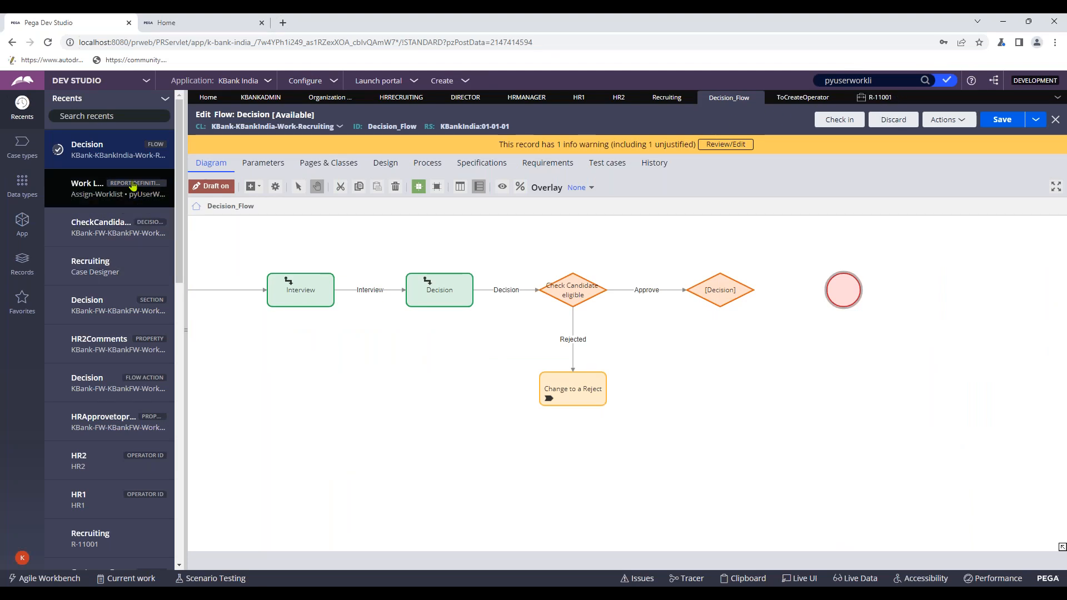
- Copy the approval checkbox's property name from the Decision section
{"action": "left_click", "coordinate": [118, 306]}
{"action": "double_click", "coordinate": [353, 427]}
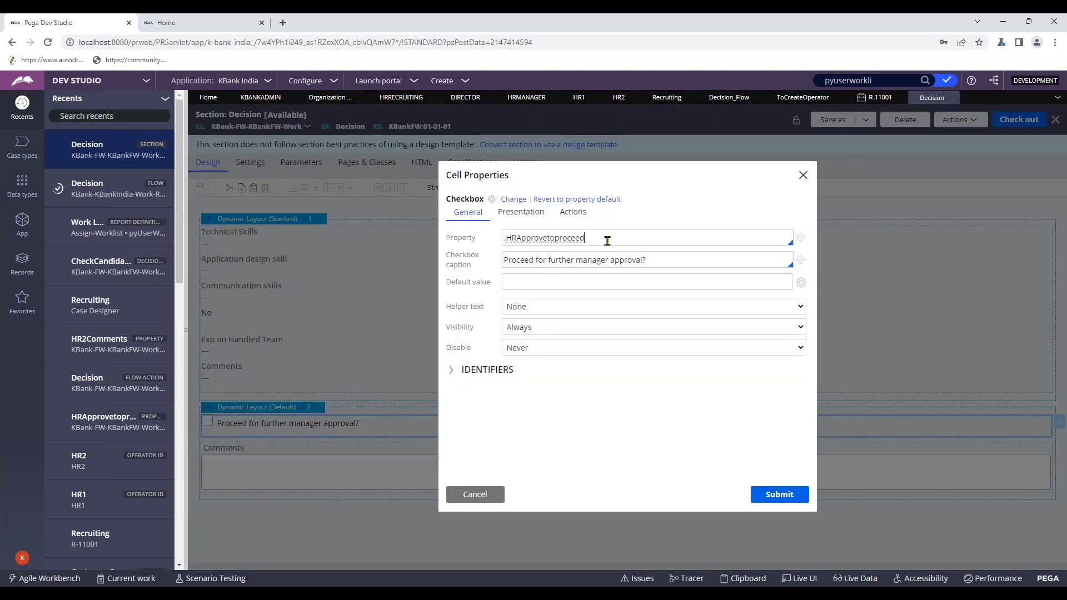
{"action": "triple_click", "coordinate": [607, 240]}
{"action": "key", "text": "ctrl+c"}
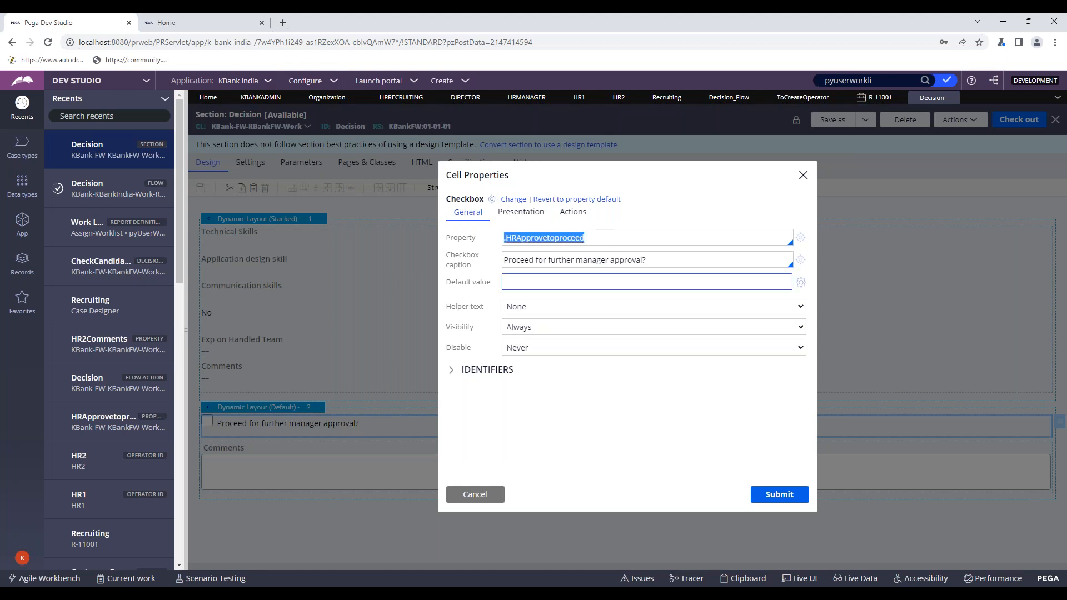
{"action": "left_click", "coordinate": [475, 494]}
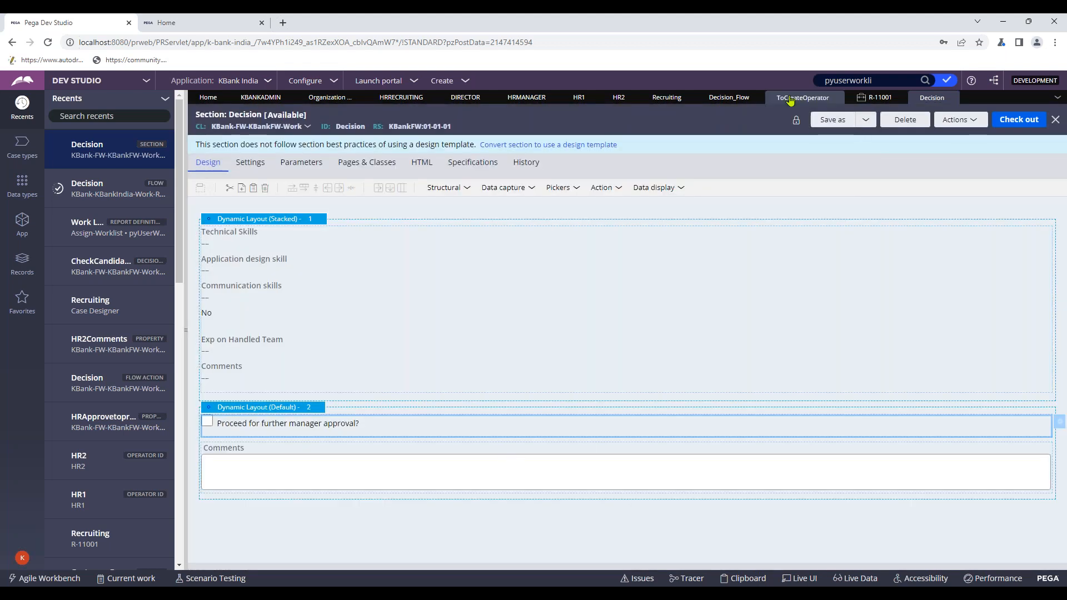
- Connect the new decision shape to the End shape and to Change to a Reject
{"action": "left_click", "coordinate": [724, 100]}
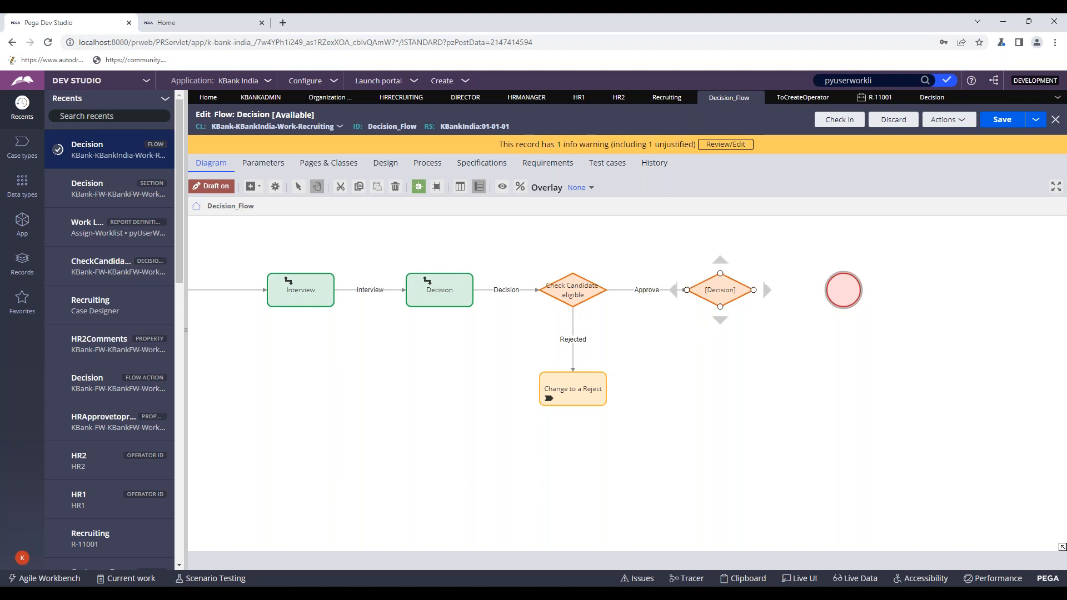
{"action": "left_click_drag", "start_coordinate": [754, 291], "coordinate": [839, 289]}
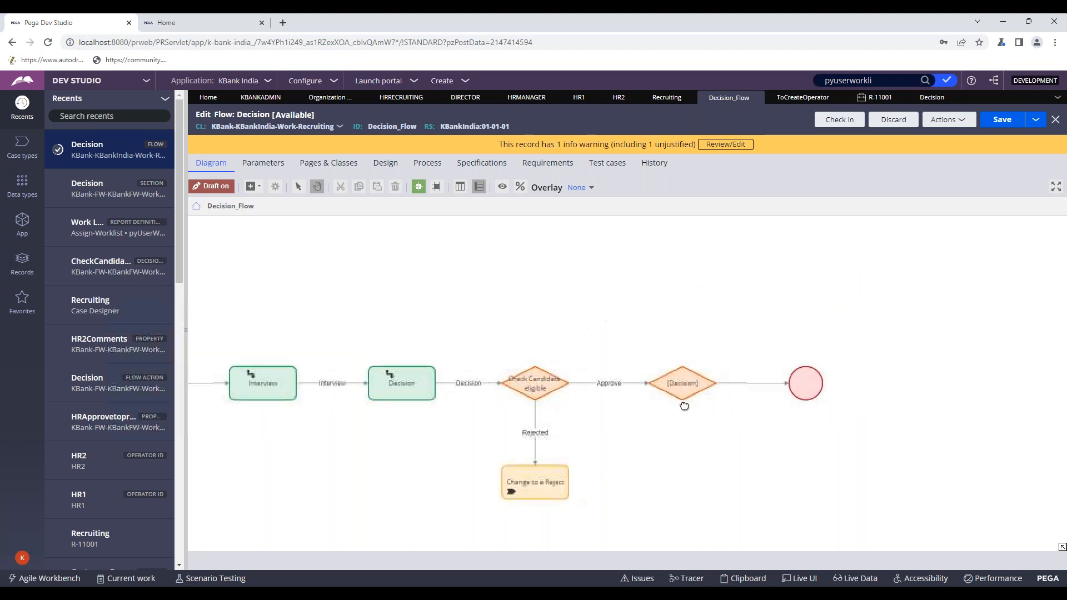
{"action": "left_click_drag", "start_coordinate": [709, 329], "coordinate": [582, 414]}
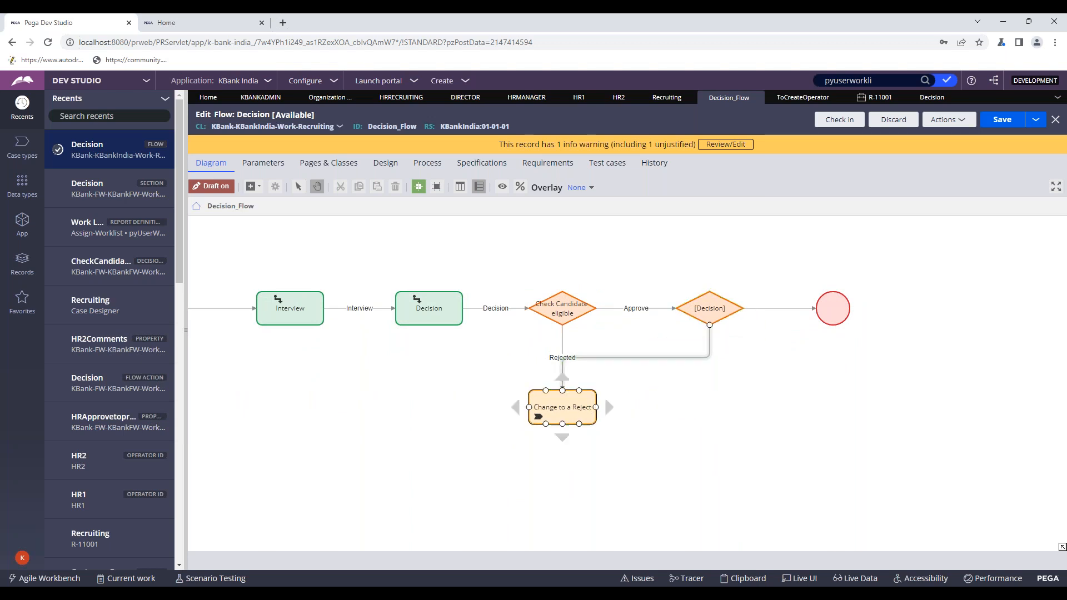
{"action": "double_click", "coordinate": [754, 308]}
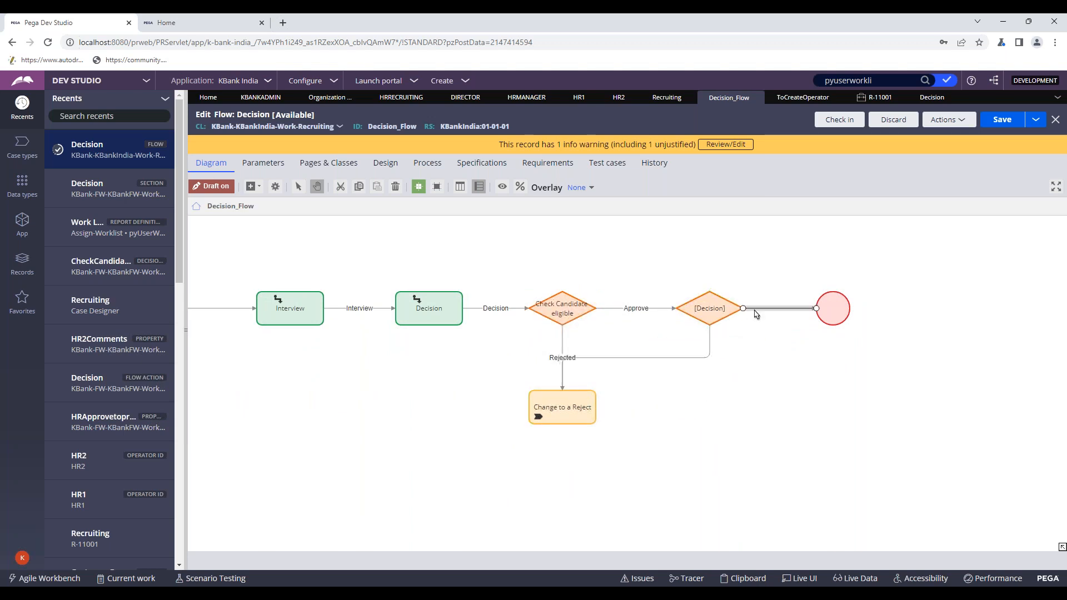
- Give the connector to End the When condition .HRApprovetoproceed=="true"
{"action": "left_click", "coordinate": [522, 322]}
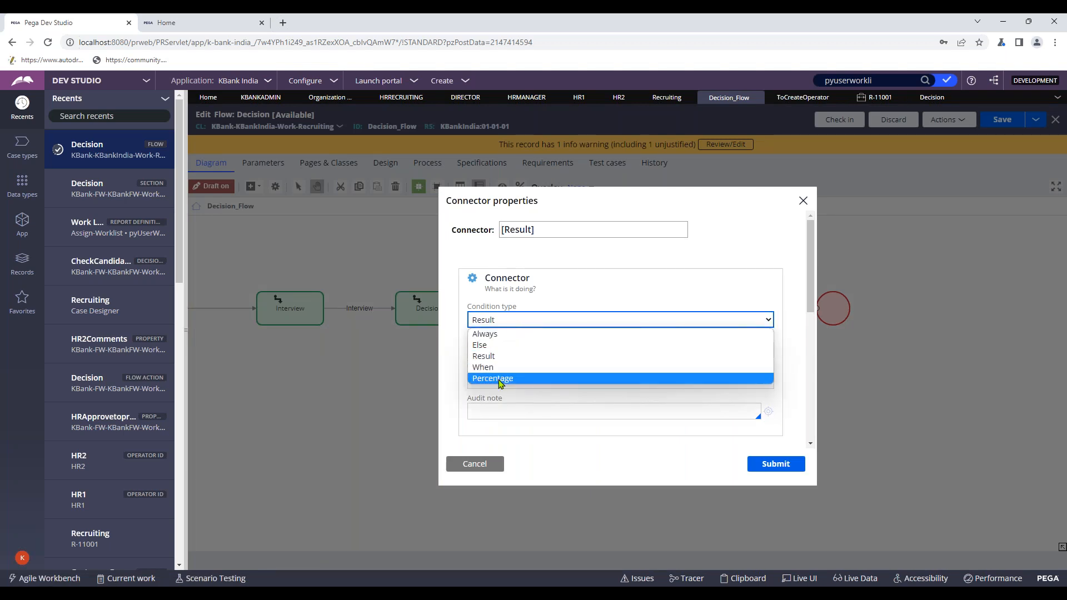
{"action": "left_click", "coordinate": [499, 368]}
{"action": "left_click", "coordinate": [544, 355]}
{"action": "key", "text": "ctrl+v"}
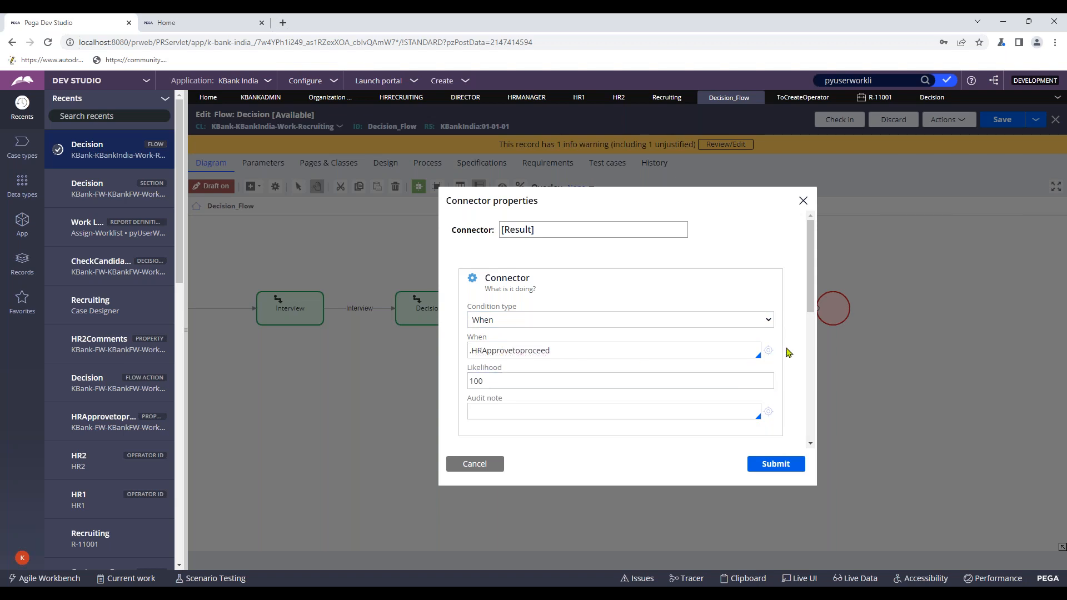
{"action": "type", "text": "==\"true"}
{"action": "left_click", "coordinate": [579, 370]}
{"action": "left_click", "coordinate": [777, 463]}
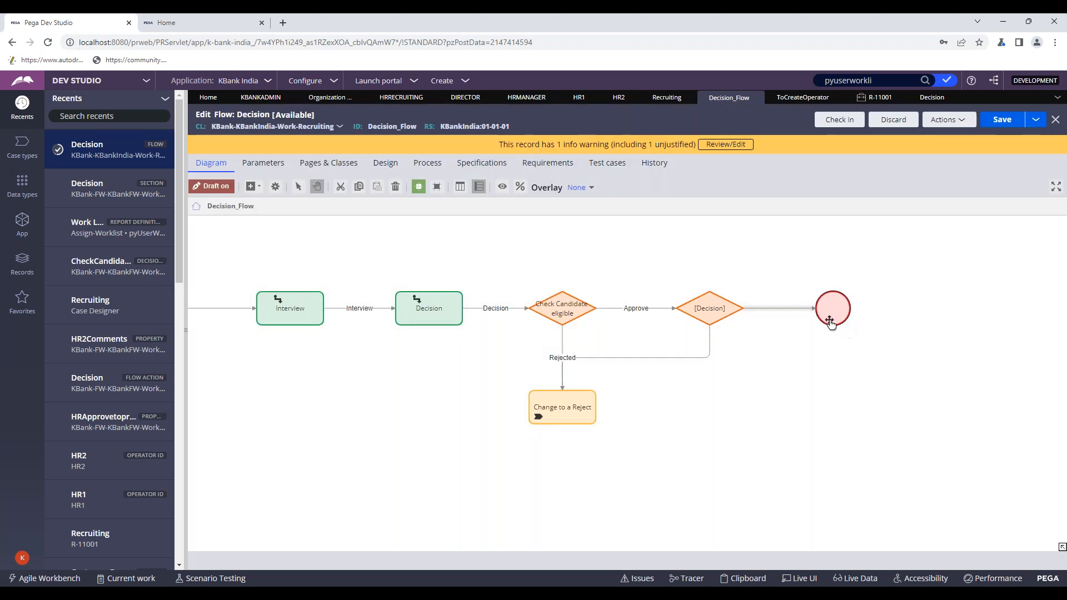
- Set the Change to a Reject connector as the Else path
{"action": "double_click", "coordinate": [695, 357]}
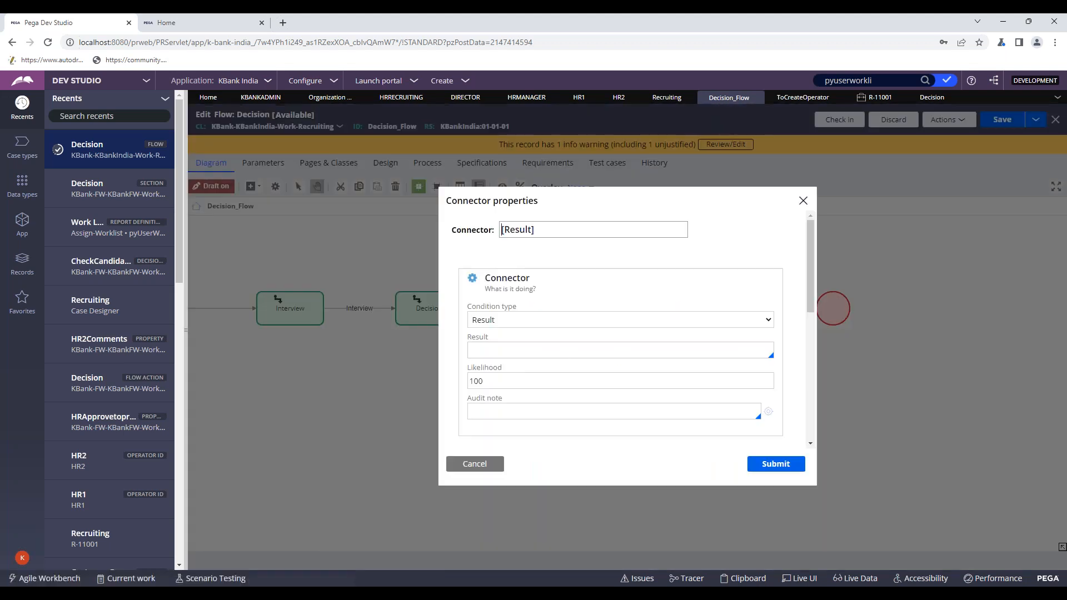
{"action": "left_click", "coordinate": [532, 321]}
{"action": "left_click", "coordinate": [502, 347]}
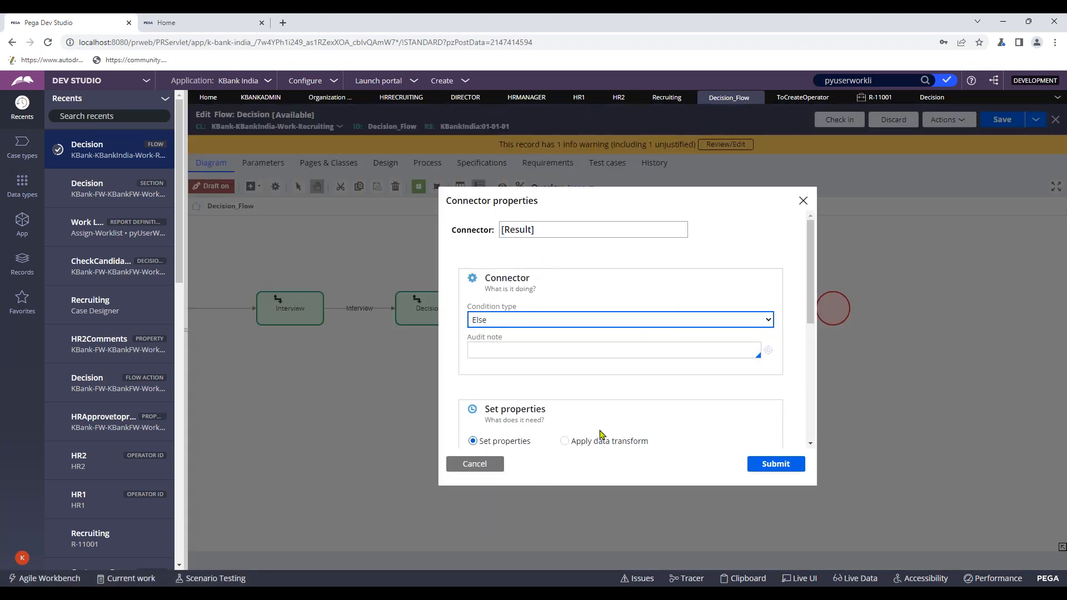
{"action": "left_click", "coordinate": [775, 465]}
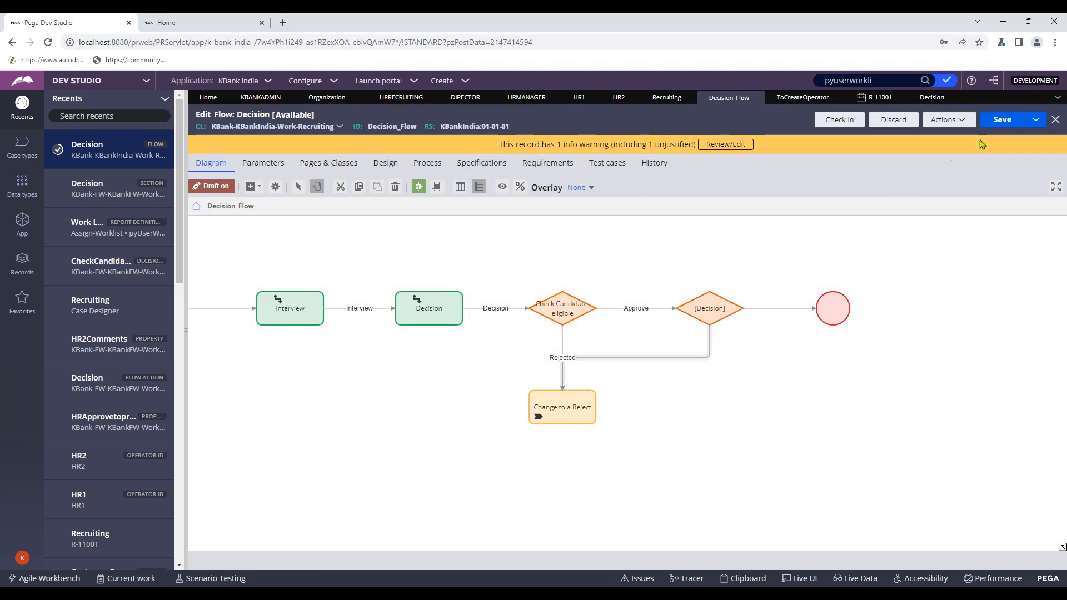
- Name the new decision shape 'Send for Manager Approval'
{"action": "double_click", "coordinate": [708, 308]}
{"action": "left_click", "coordinate": [560, 231]}
{"action": "key", "text": "ctrl+a"}
{"action": "type", "text": "HR"}
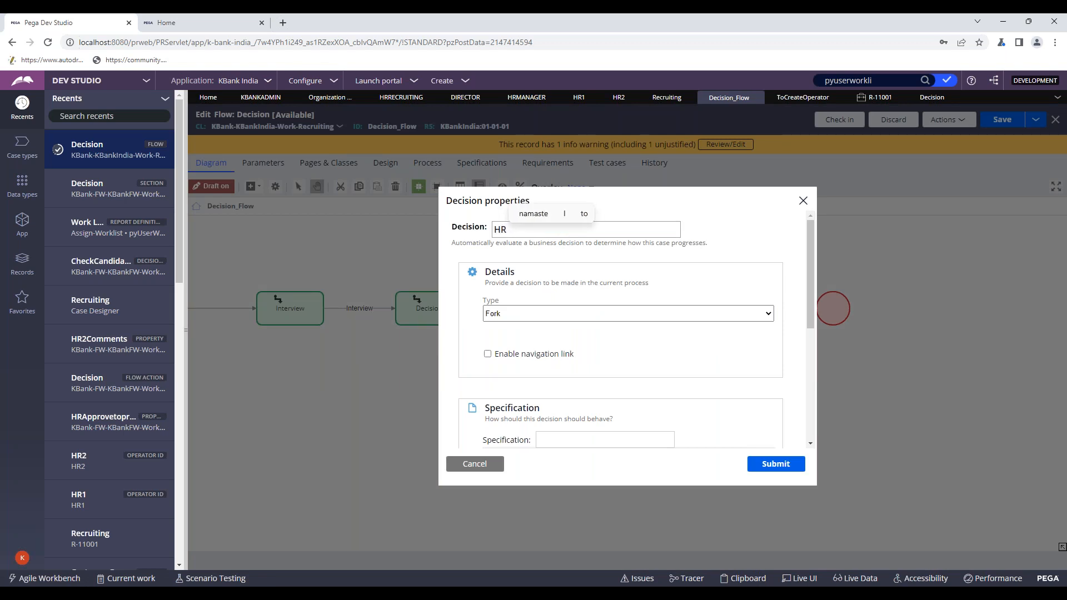
{"action": "type", "text": " Se"}
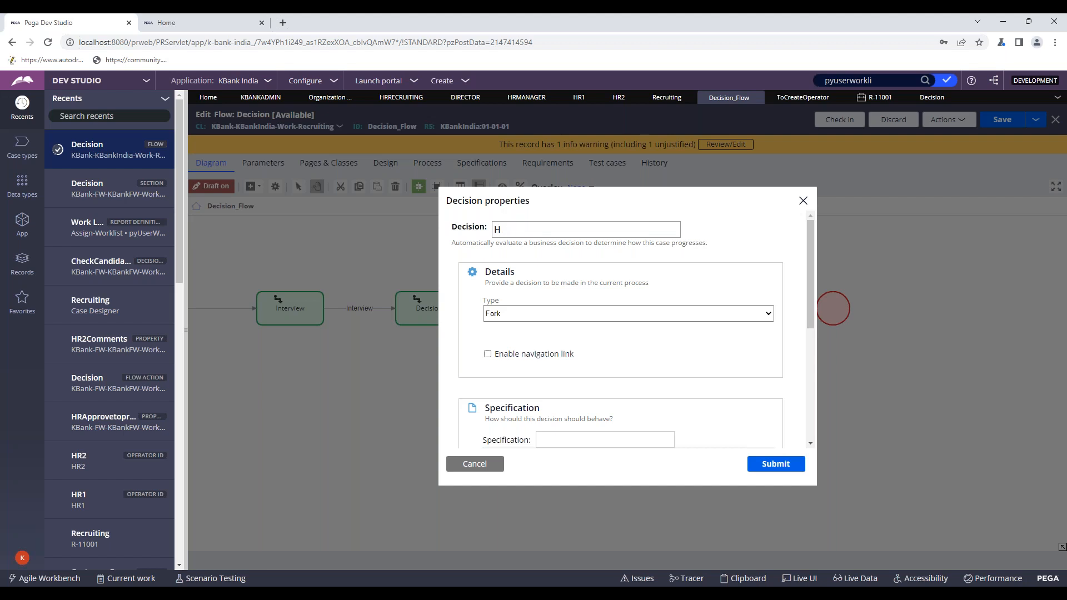
{"action": "type", "text": "Send for Ma"}
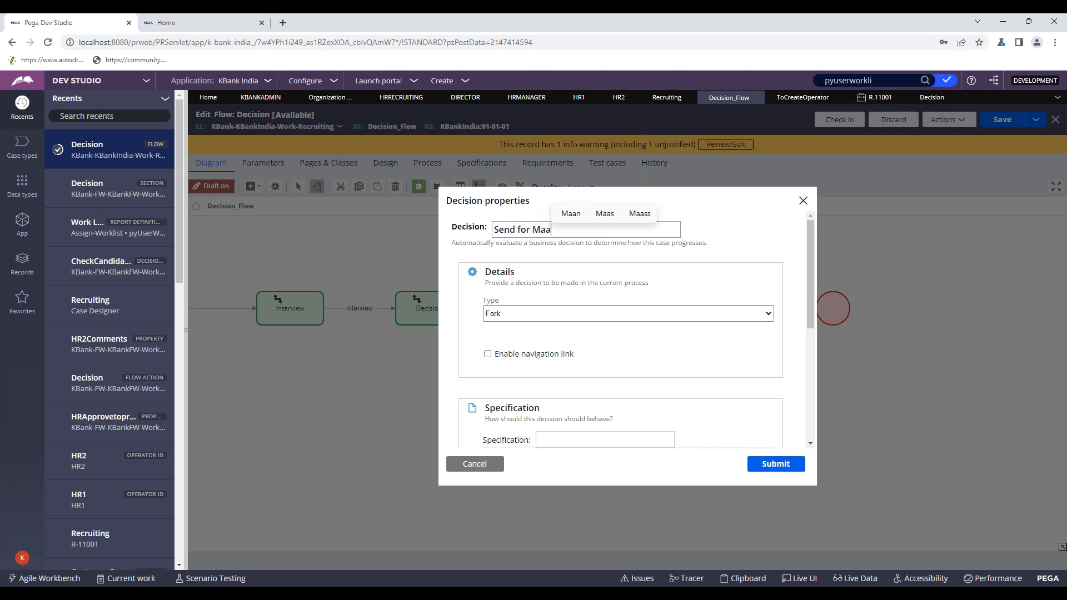
{"action": "type", "text": "nager S"}
{"action": "key", "text": "BackSpace"}
{"action": "type", "text": "App"}
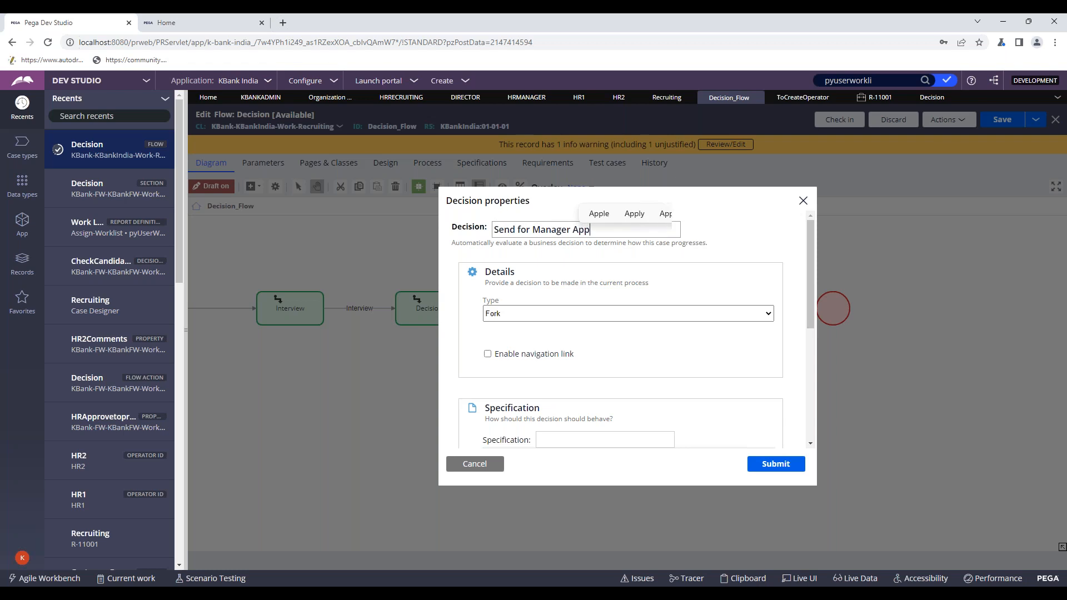
{"action": "type", "text": "roval"}
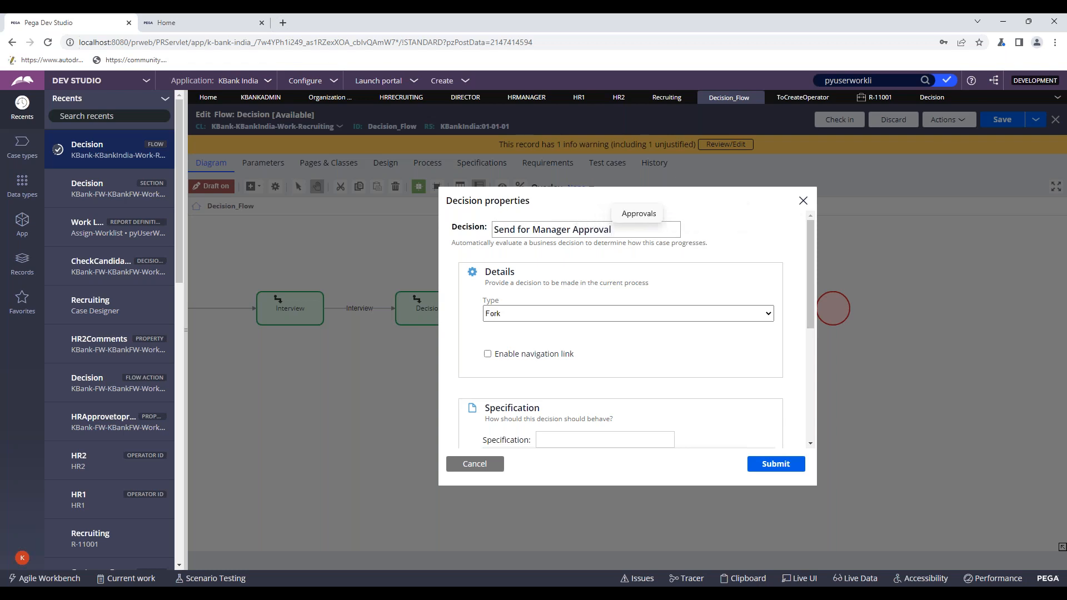
{"action": "left_click", "coordinate": [748, 463]}
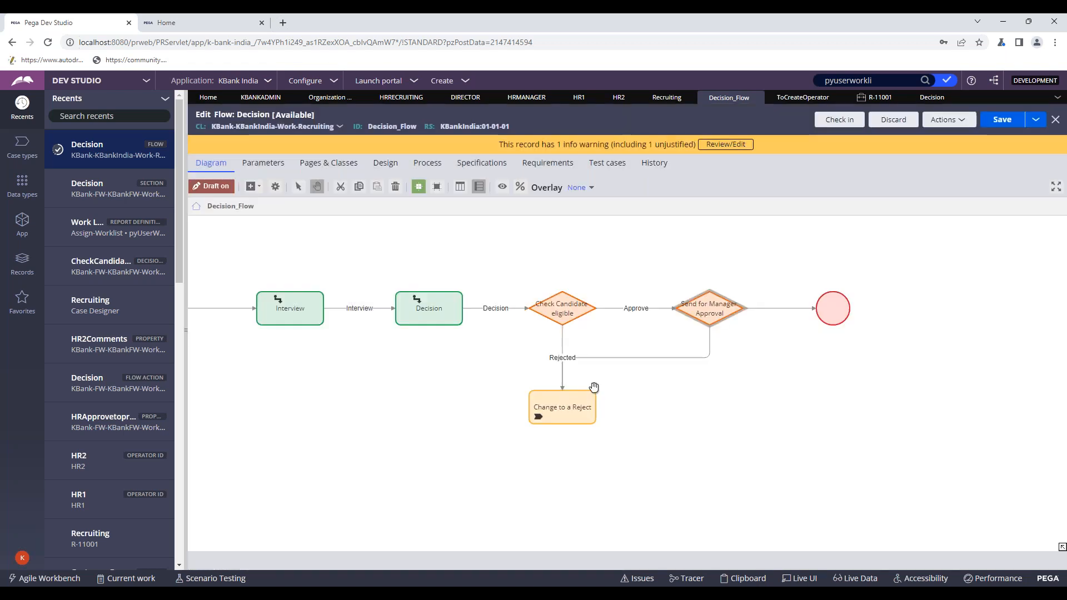
- Save Decision_Flow and check it in with the comment 'wde'
{"action": "left_click", "coordinate": [1002, 120]}
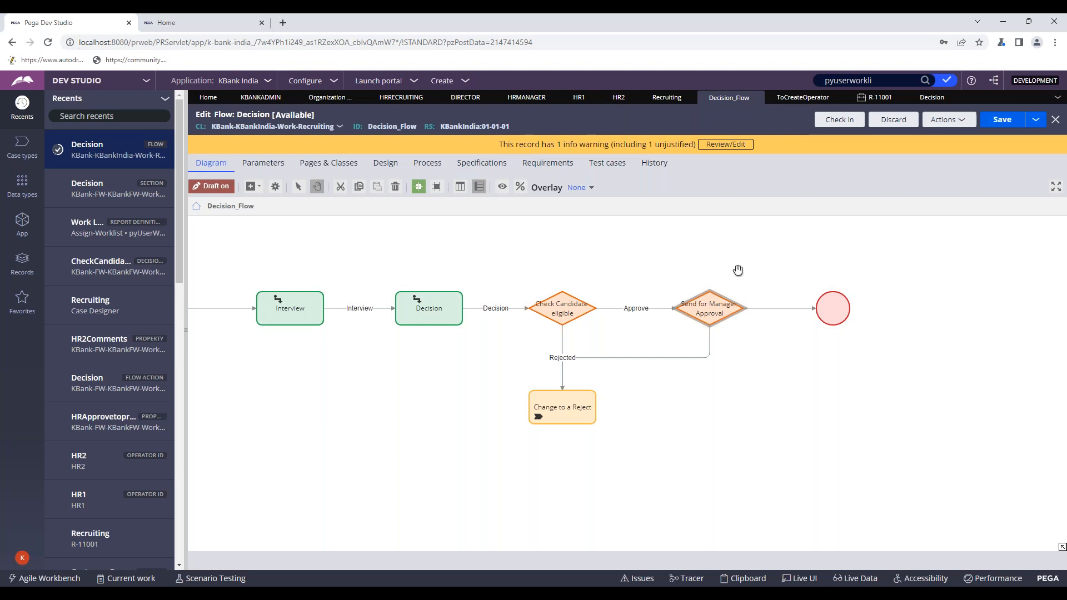
{"action": "left_click", "coordinate": [840, 120]}
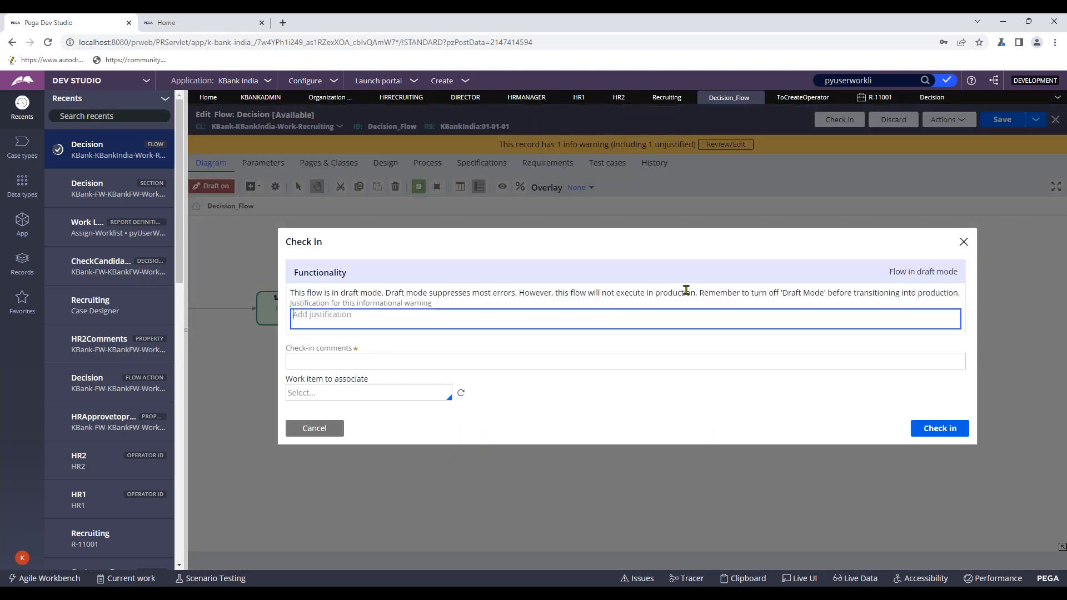
{"action": "left_click", "coordinate": [406, 360]}
{"action": "type", "text": "wde"}
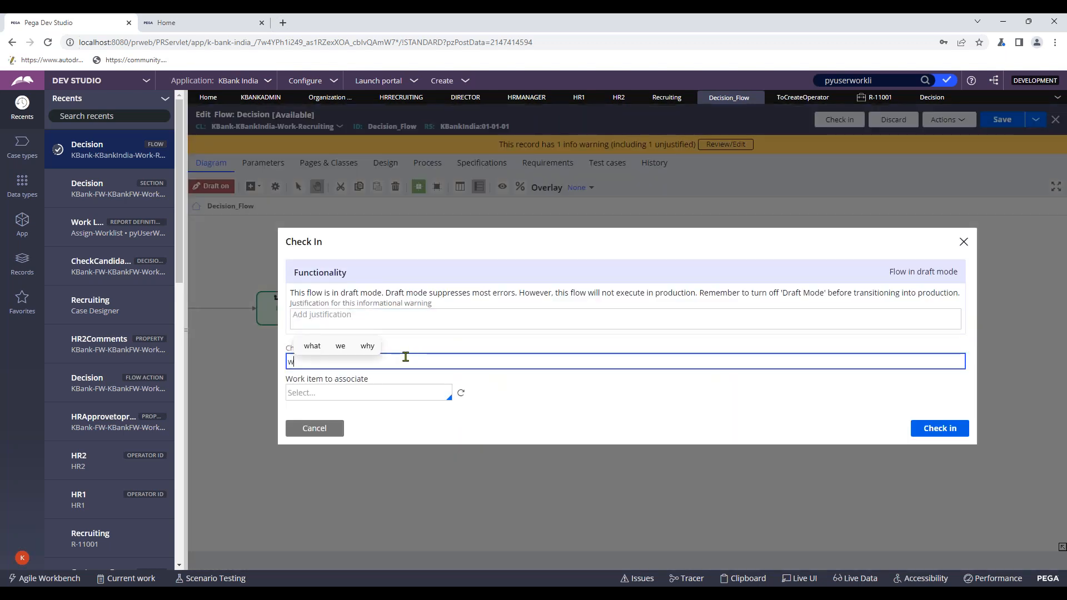
{"action": "key", "text": "Return"}
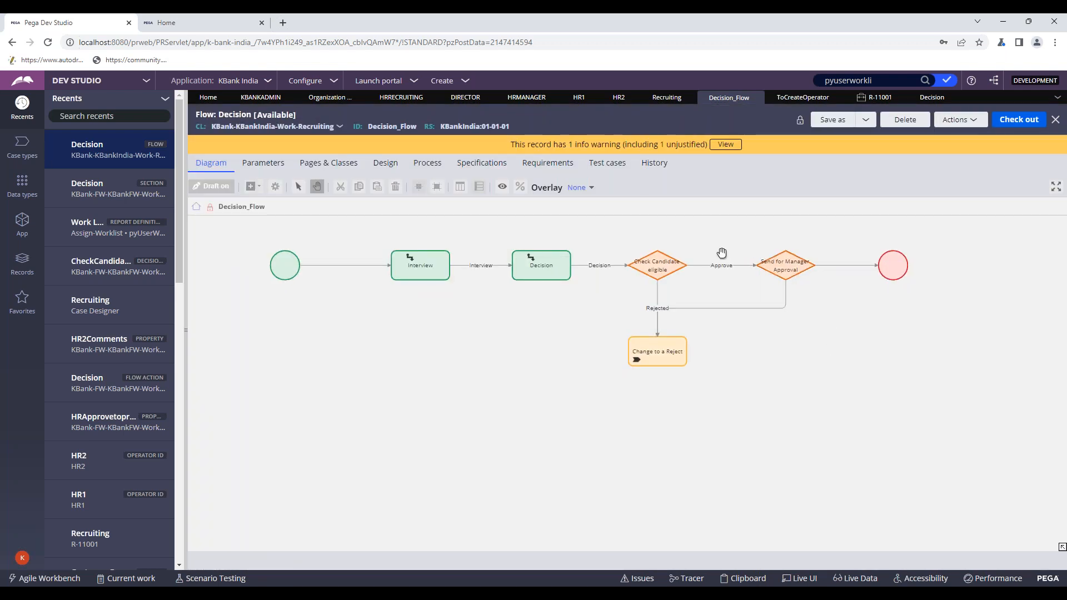
{"action": "left_click", "coordinate": [666, 97]}
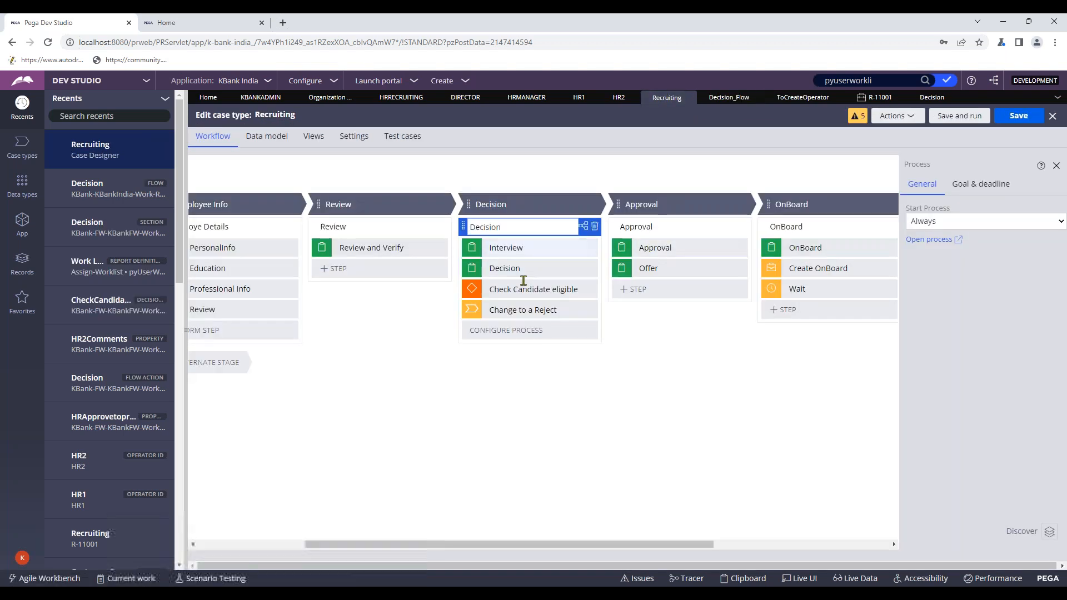
- Open the Approval stage's Approval_Flow and check it out for editing
{"action": "left_click", "coordinate": [645, 226]}
{"action": "left_click", "coordinate": [656, 226]}
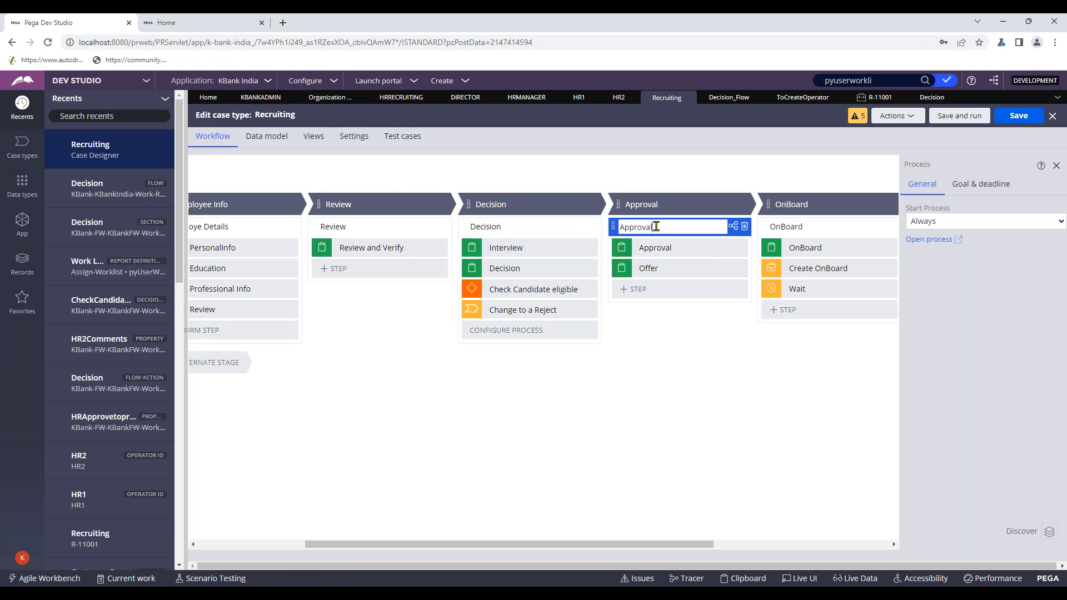
{"action": "left_click", "coordinate": [938, 245]}
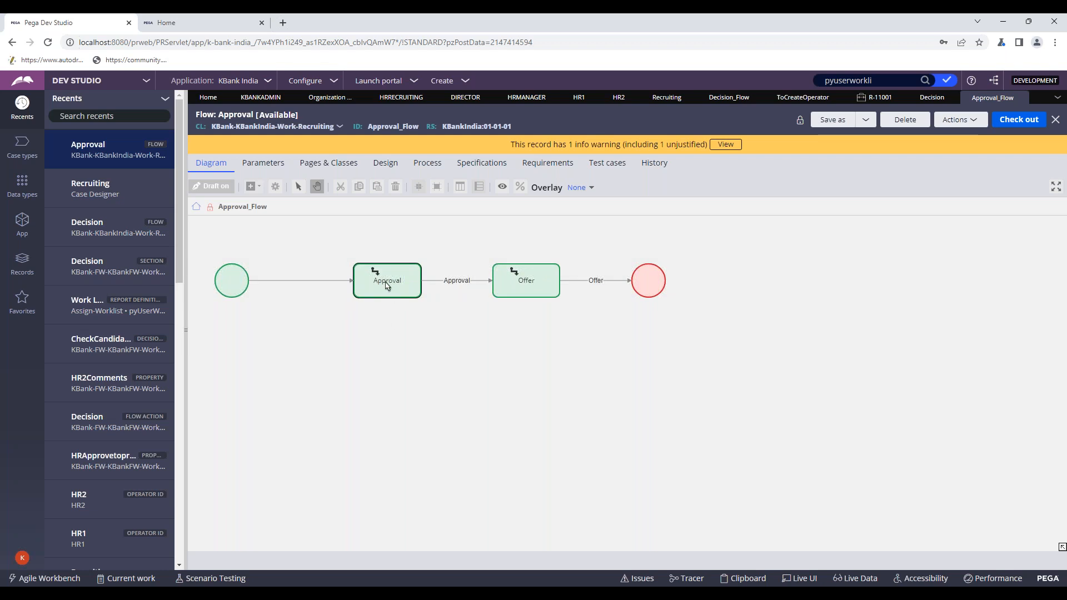
{"action": "left_click", "coordinate": [1008, 121]}
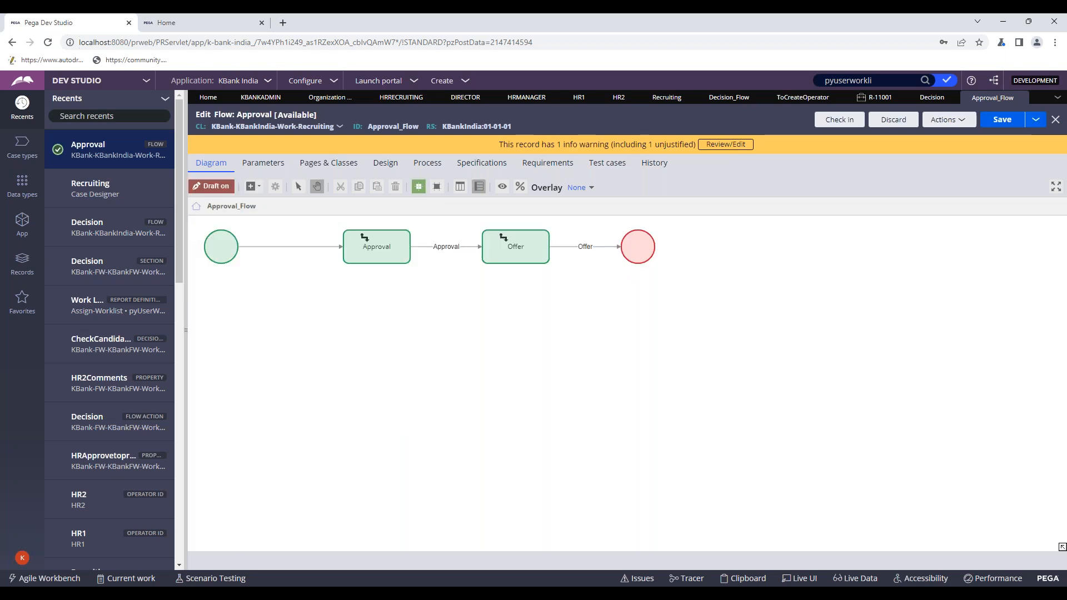
- Route the Approval assignment to the HRManager operator and submit
{"action": "left_click", "coordinate": [386, 253]}
{"action": "double_click", "coordinate": [386, 253]}
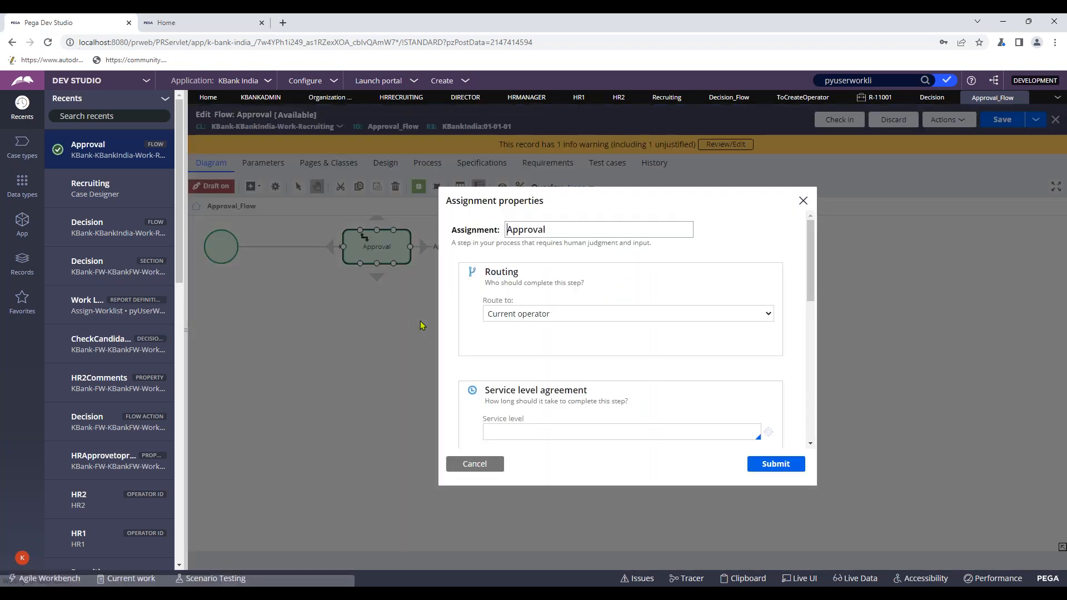
{"action": "left_click", "coordinate": [552, 316]}
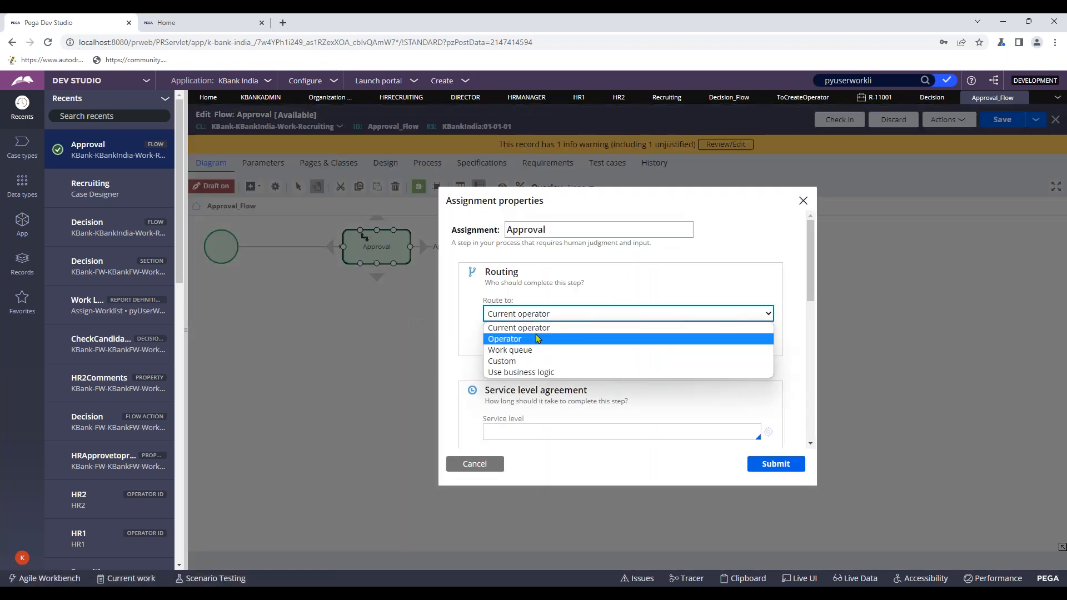
{"action": "left_click", "coordinate": [537, 338]}
{"action": "left_click", "coordinate": [529, 354]}
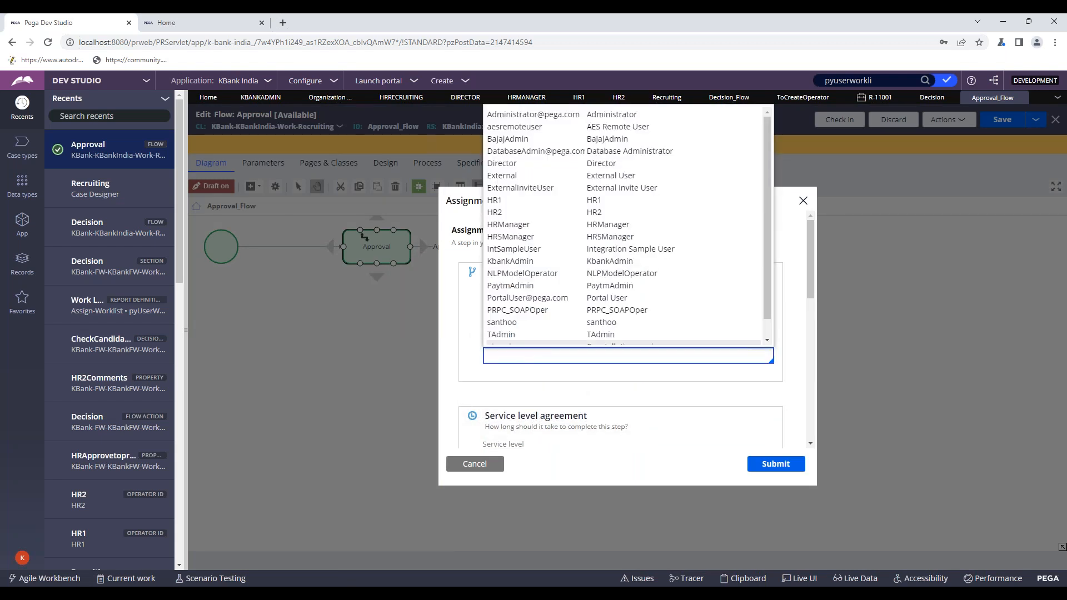
{"action": "type", "text": "hrm"}
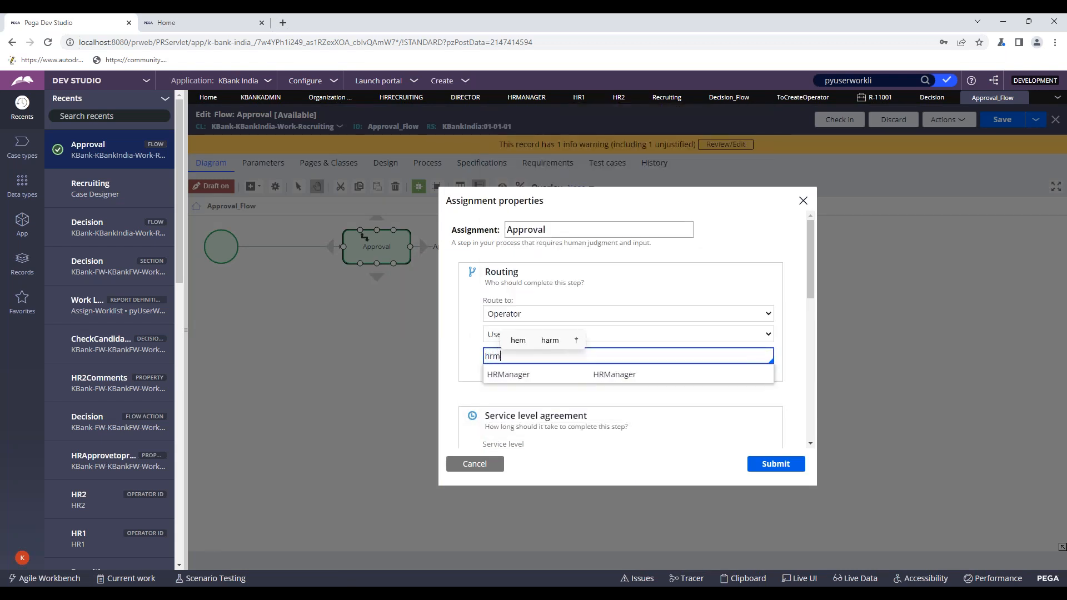
{"action": "left_click", "coordinate": [545, 374]}
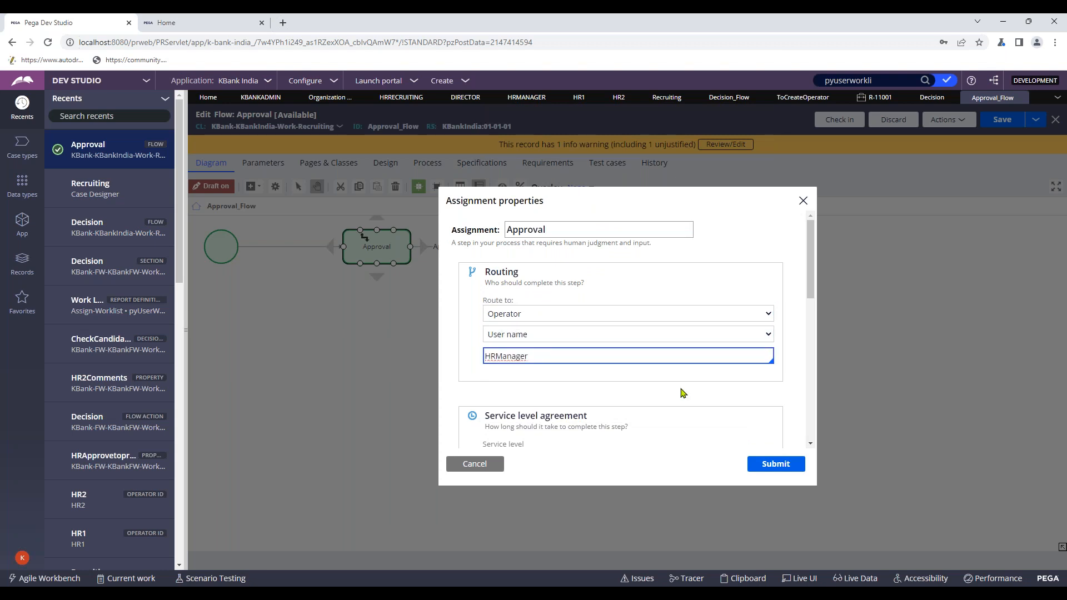
{"action": "left_click", "coordinate": [776, 464]}
- Look at the Offer assignment's properties, close them unchanged, and reselect the Offer shape
{"action": "left_click", "coordinate": [516, 256]}
{"action": "double_click", "coordinate": [516, 257]}
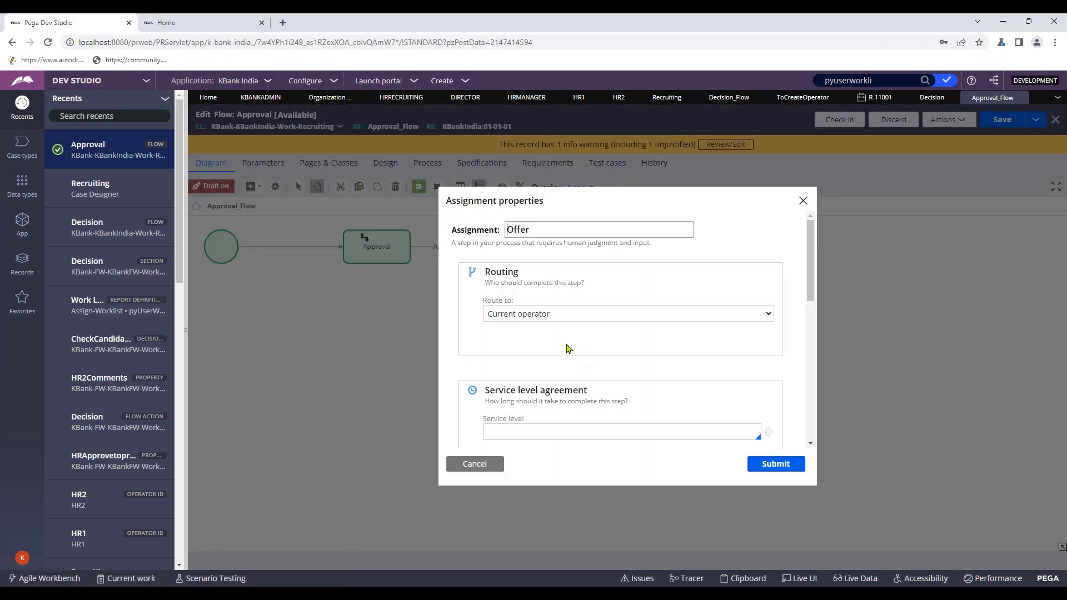
{"action": "left_click", "coordinate": [475, 463]}
{"action": "left_click", "coordinate": [530, 257]}
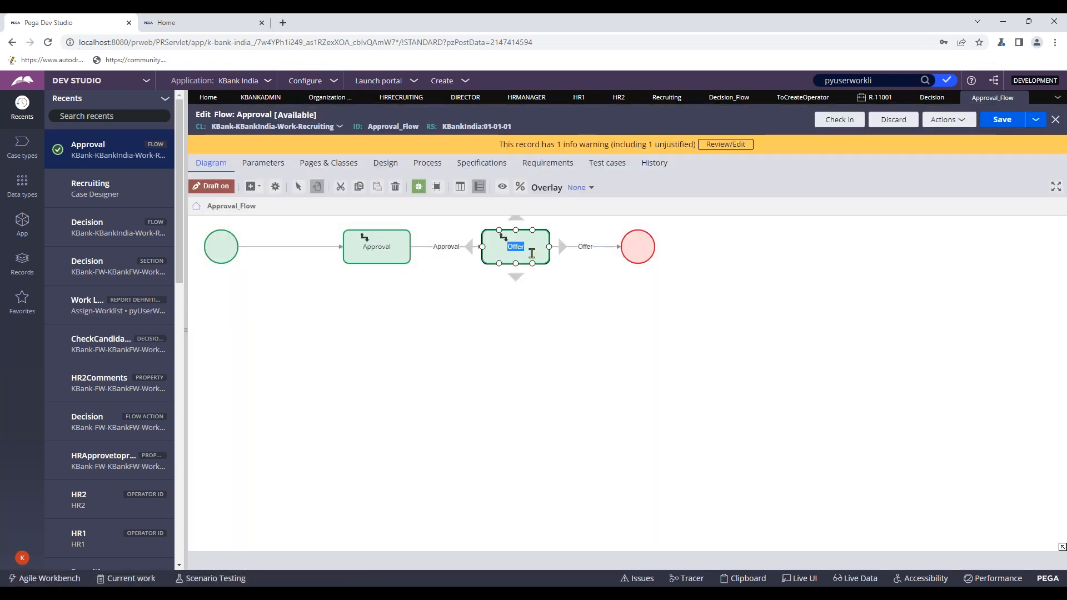
- Open the Offer assignment's properties from its shape menu
{"action": "right_click", "coordinate": [526, 251]}
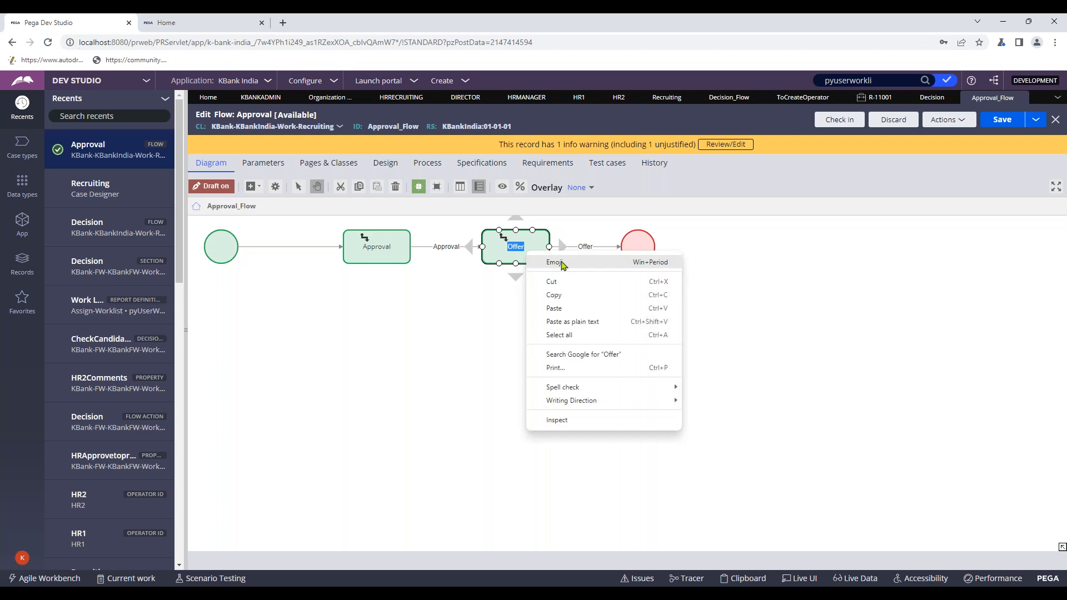
{"action": "left_click", "coordinate": [519, 248]}
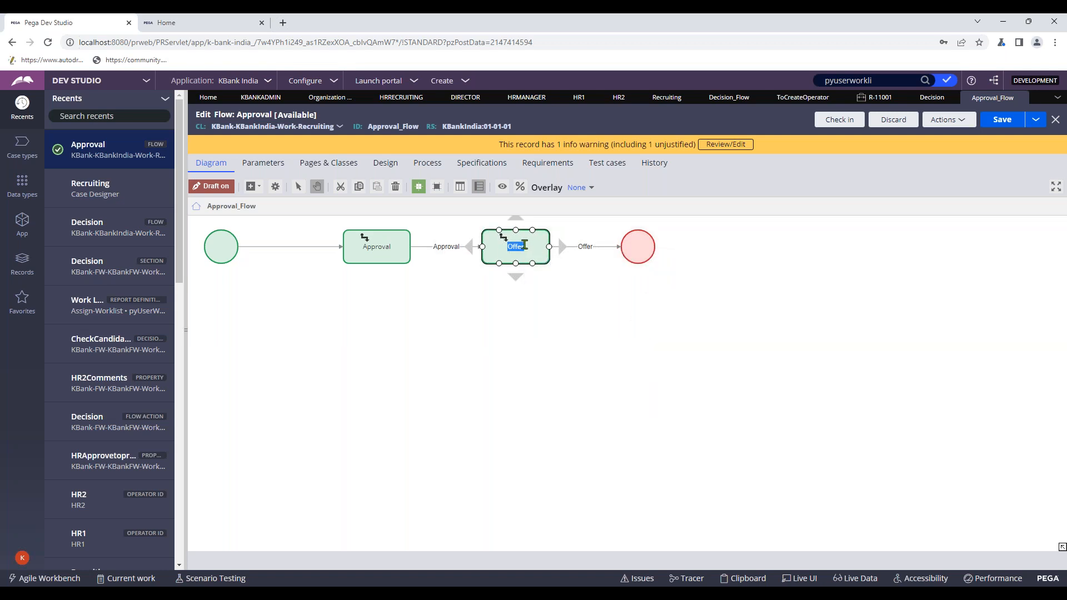
{"action": "right_click", "coordinate": [524, 245]}
{"action": "left_click", "coordinate": [512, 253]}
{"action": "left_click", "coordinate": [504, 303]}
{"action": "left_click", "coordinate": [501, 239]}
{"action": "right_click", "coordinate": [491, 249]}
{"action": "left_click", "coordinate": [507, 262]}
- Route the Offer assignment to the HRSManager operator and submit
{"action": "left_click", "coordinate": [536, 313]}
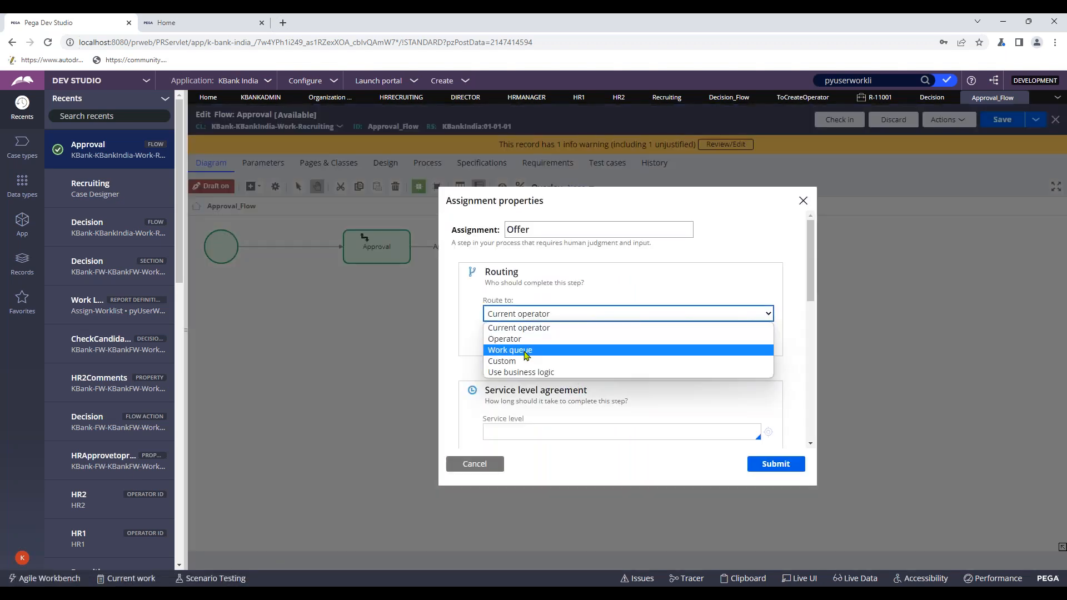
{"action": "left_click", "coordinate": [522, 338]}
{"action": "left_click", "coordinate": [533, 356]}
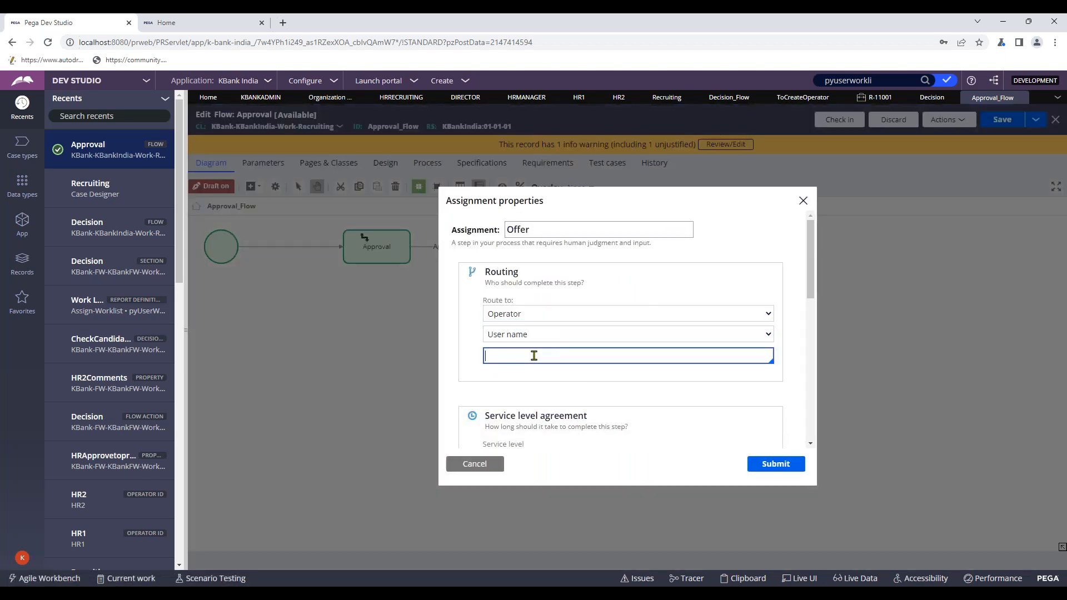
{"action": "type", "text": "sh"}
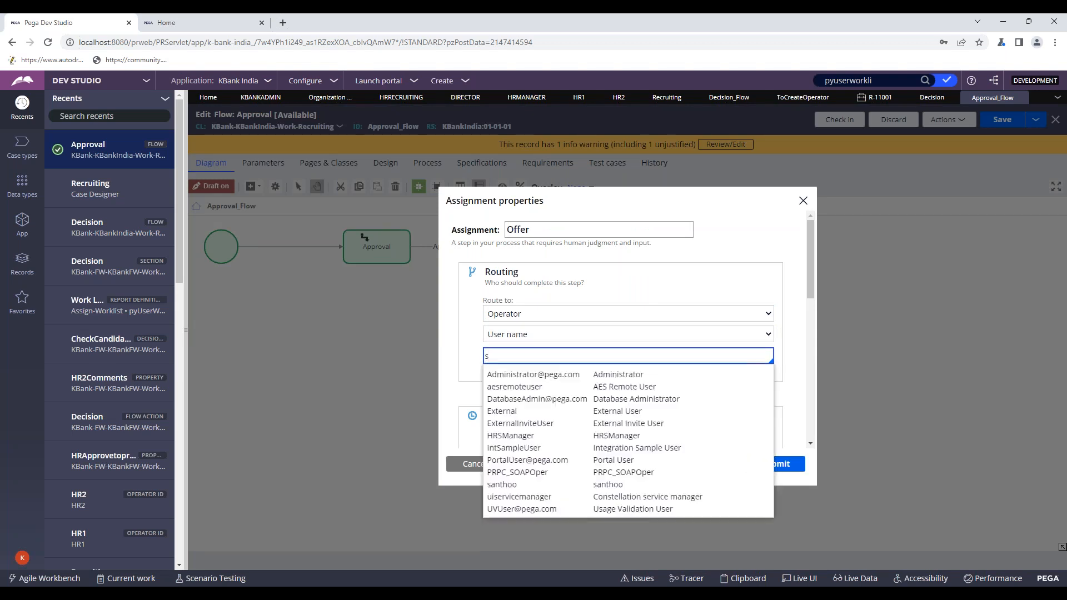
{"action": "key", "text": "BackSpace"}
{"action": "type", "text": "hrs"}
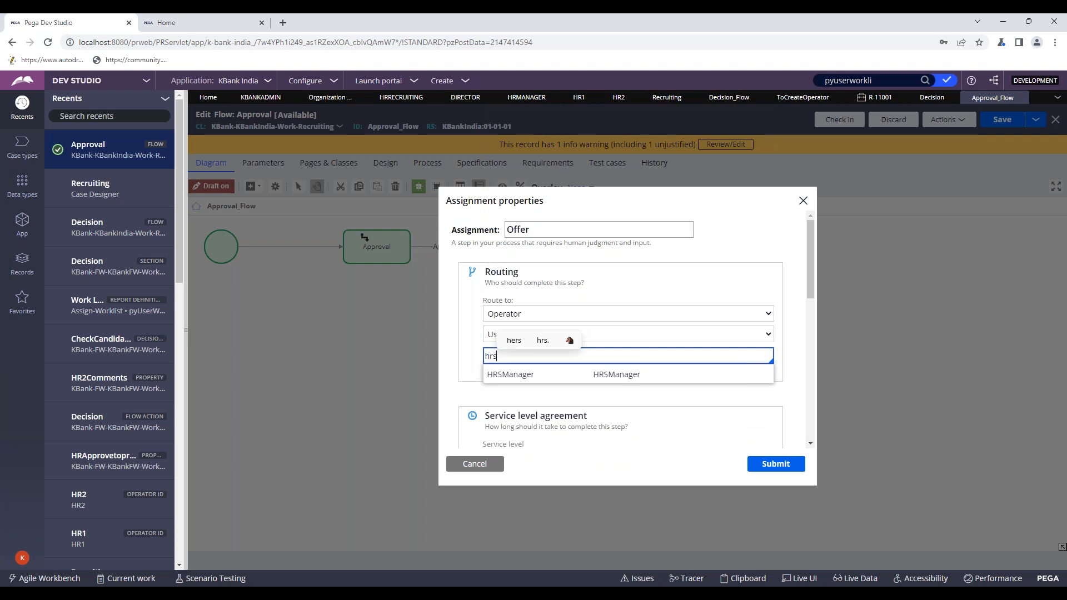
{"action": "left_click", "coordinate": [540, 377]}
{"action": "left_click", "coordinate": [775, 463]}
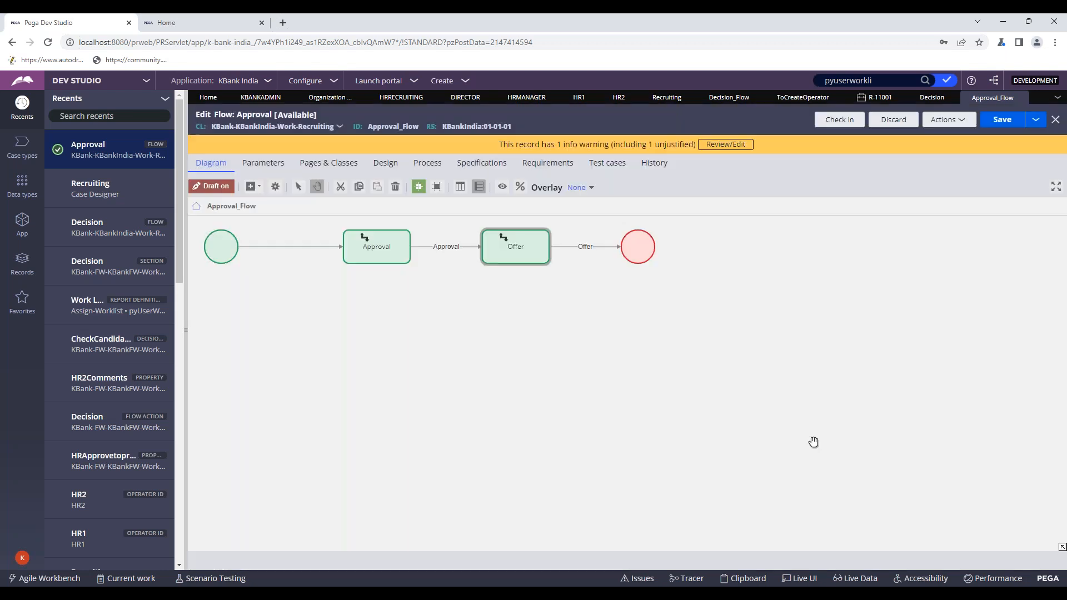
- Save and check in Approval_Flow with comment 'wds', then return to the Decision section
{"action": "left_click", "coordinate": [1001, 119]}
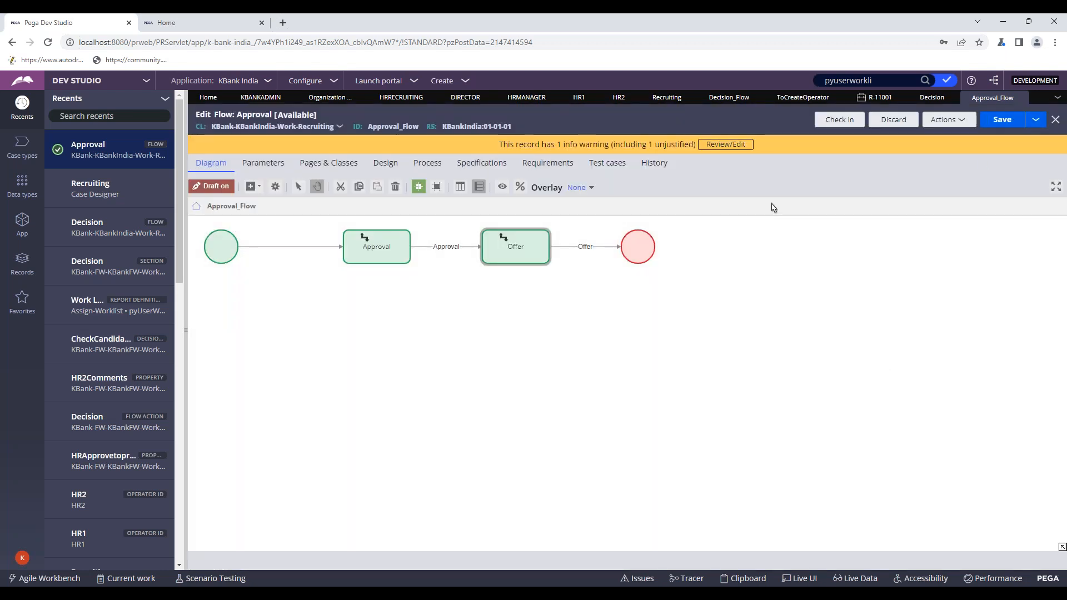
{"action": "left_click", "coordinate": [842, 122]}
{"action": "left_click", "coordinate": [517, 361]}
{"action": "type", "text": "wds"}
{"action": "key", "text": "Return"}
{"action": "left_click", "coordinate": [932, 98]}
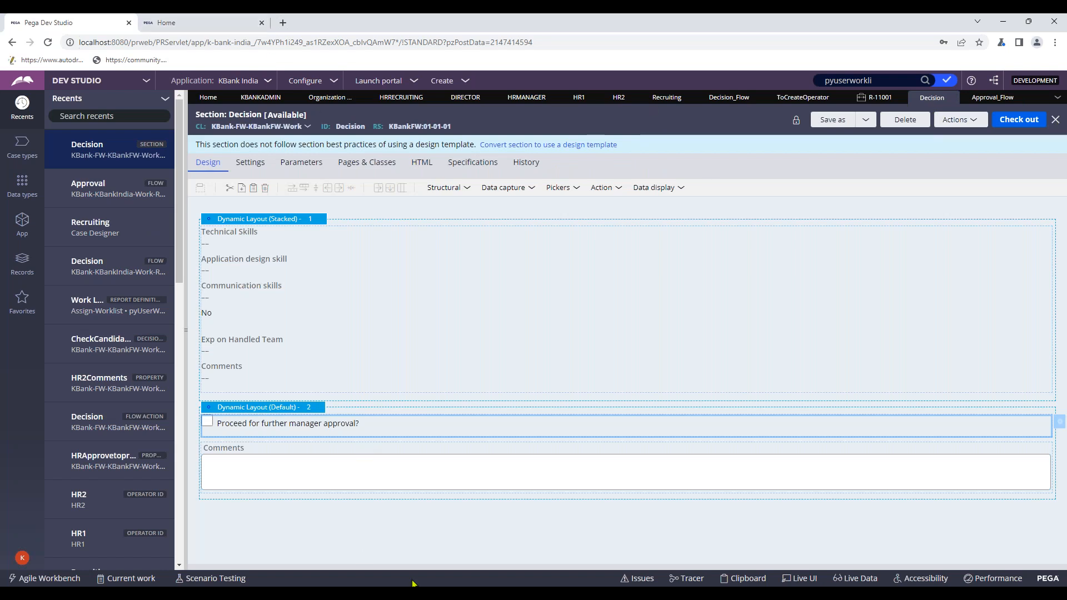
{"action": "mouse_move", "coordinate": [538, 584]}
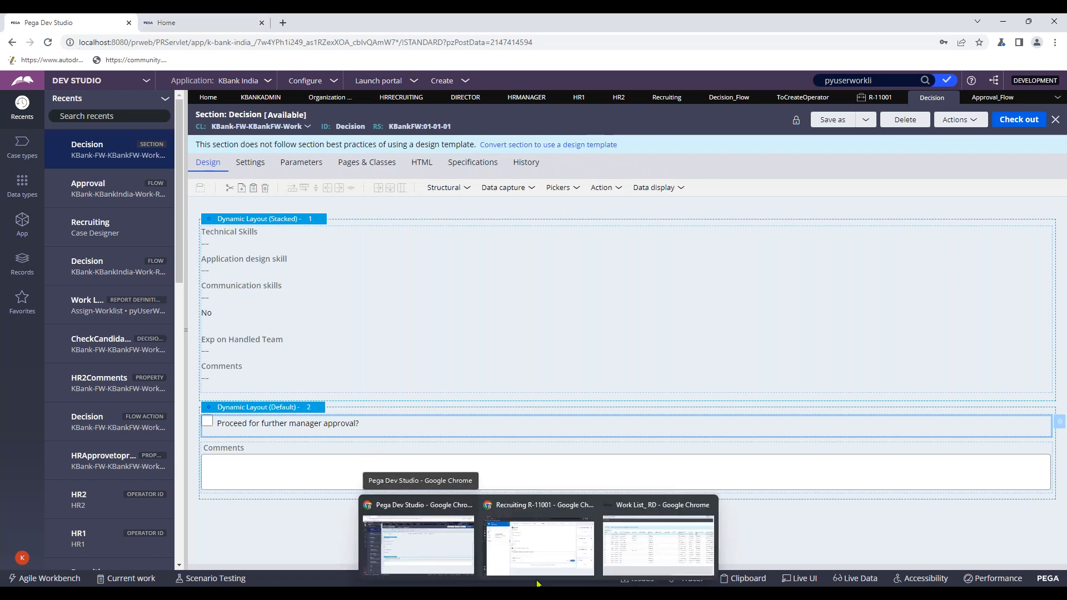
- Submit the Decision on case R-11001 with manager approval requested
{"action": "left_click", "coordinate": [525, 548]}
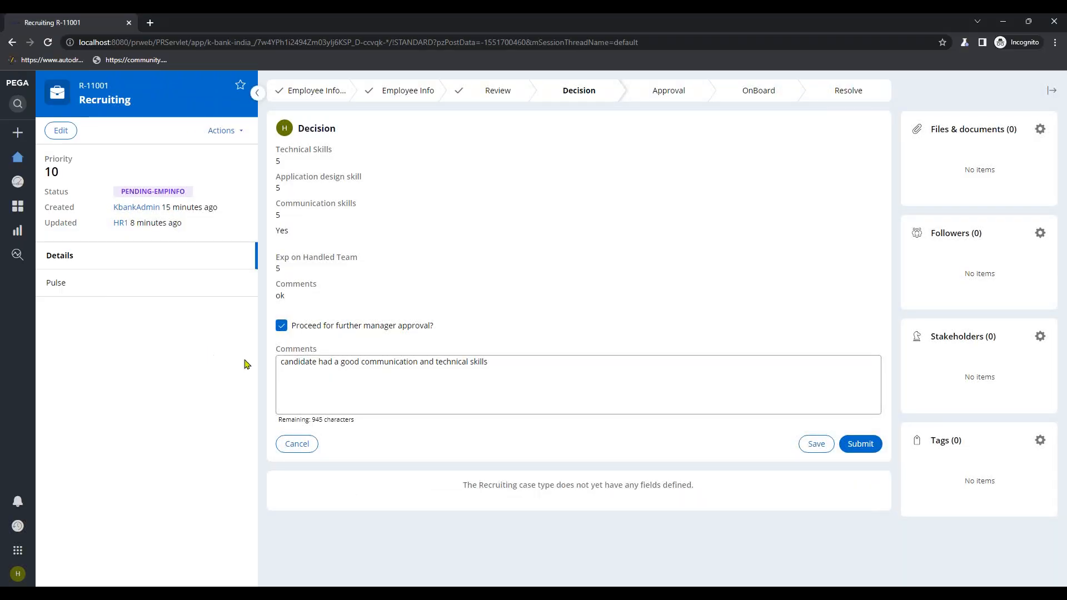
{"action": "left_click", "coordinate": [567, 373]}
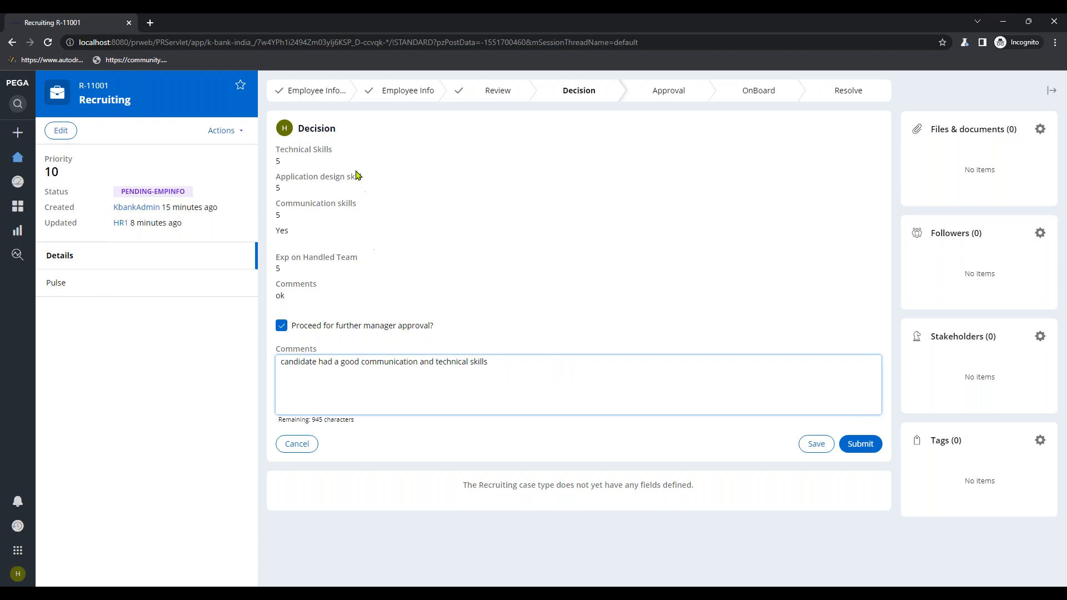
{"action": "left_click", "coordinate": [868, 448]}
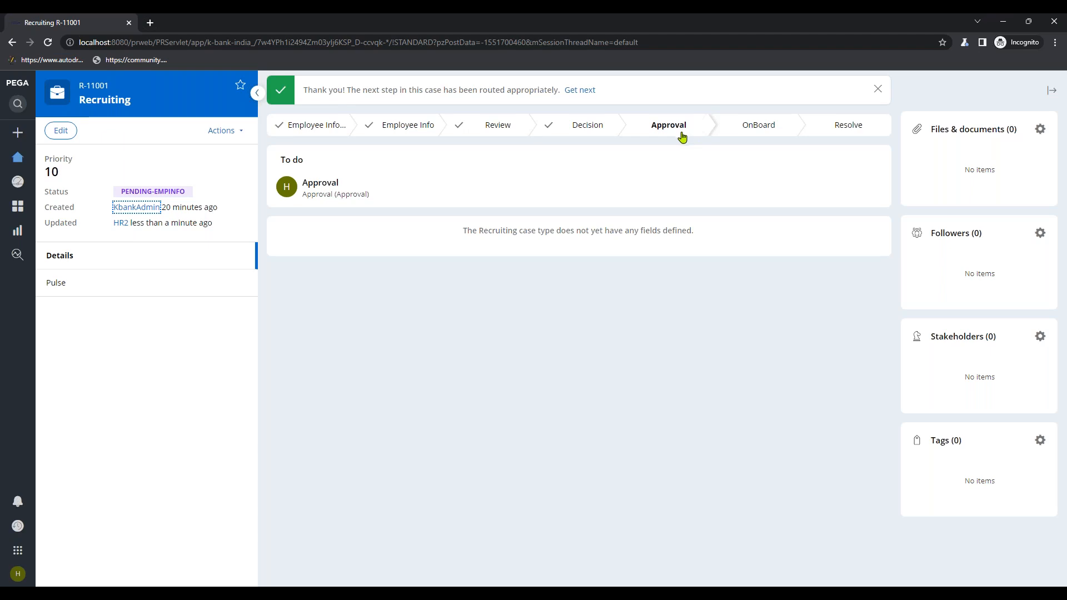
- Check R-11001's history for the HRManager assignment entry, then close it
{"action": "left_click", "coordinate": [223, 132]}
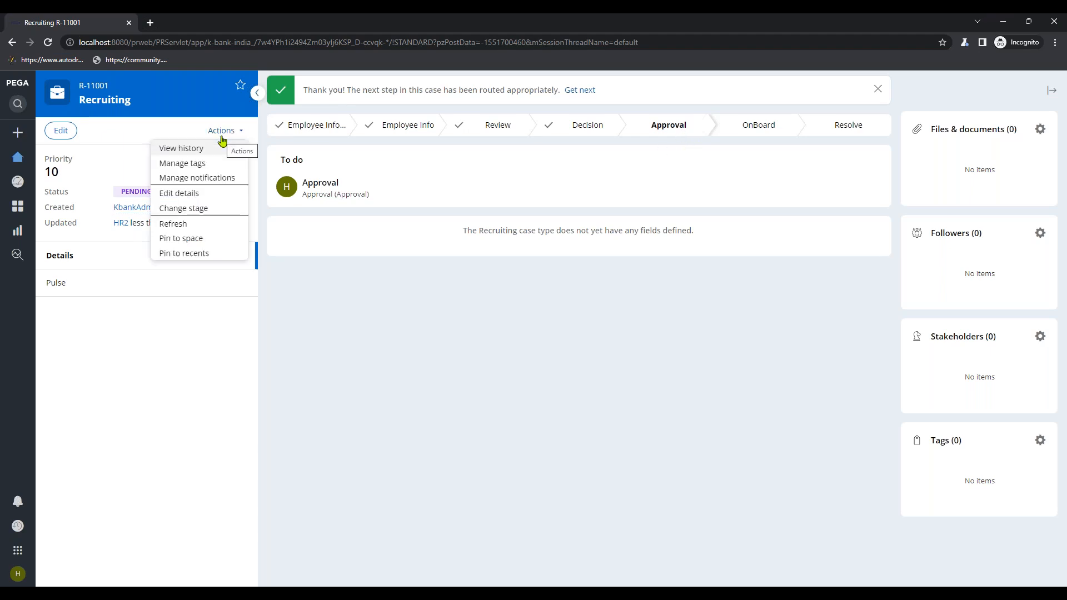
{"action": "left_click", "coordinate": [211, 148]}
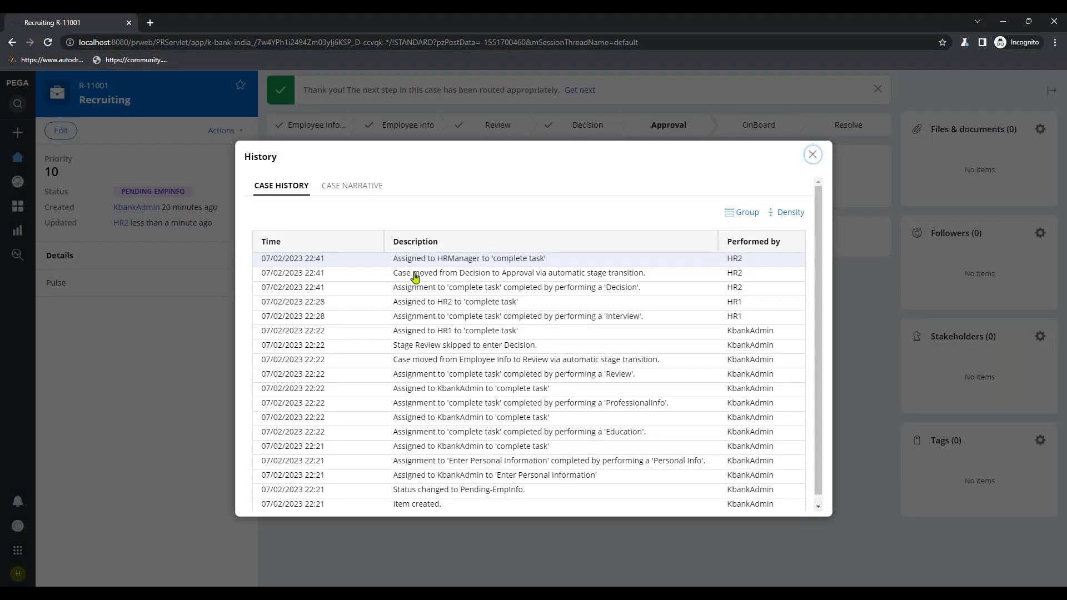
{"action": "left_click_drag", "start_coordinate": [428, 259], "coordinate": [508, 271]}
{"action": "left_click", "coordinate": [812, 156]}
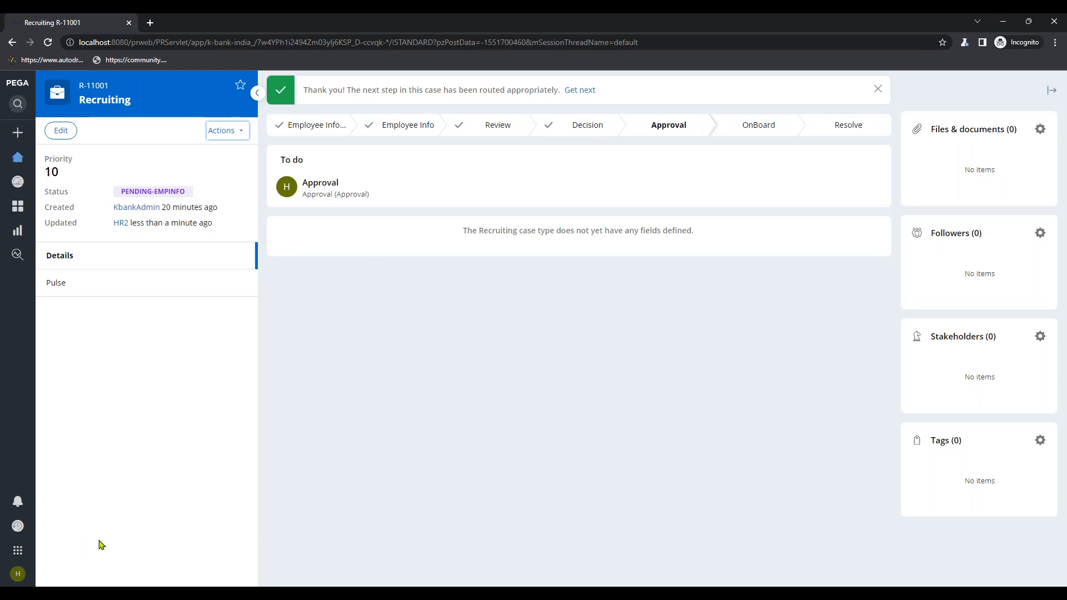
{"action": "left_click", "coordinate": [17, 573]}
- Log off, sign in with the HR manager's user name and password, then minimize the portal
{"action": "left_click", "coordinate": [38, 555]}
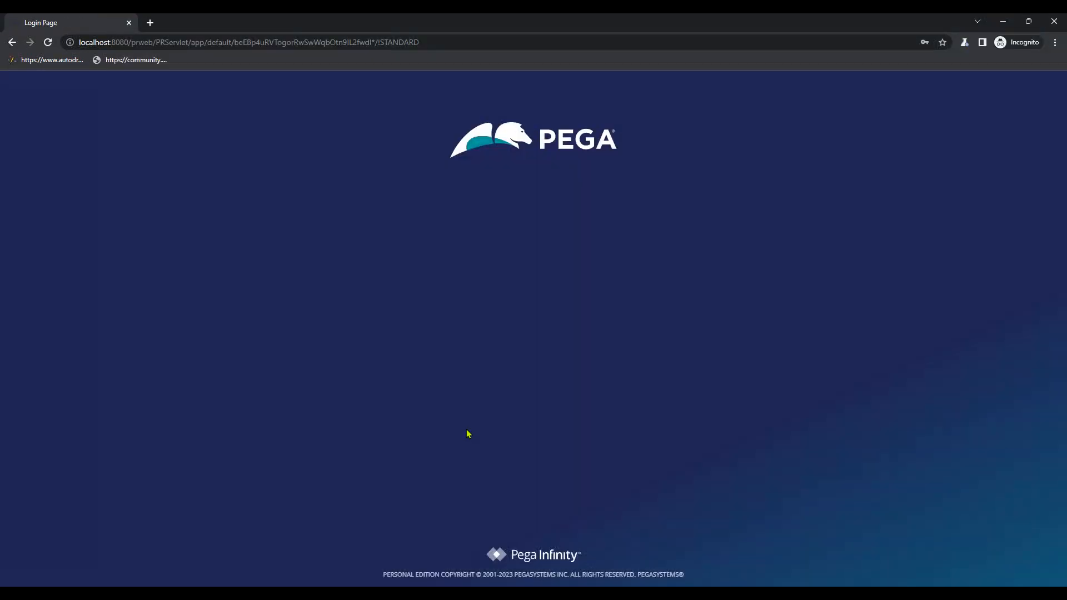
{"action": "left_click", "coordinate": [518, 231]}
{"action": "type", "text": "hrma"}
{"action": "type", "text": "na"}
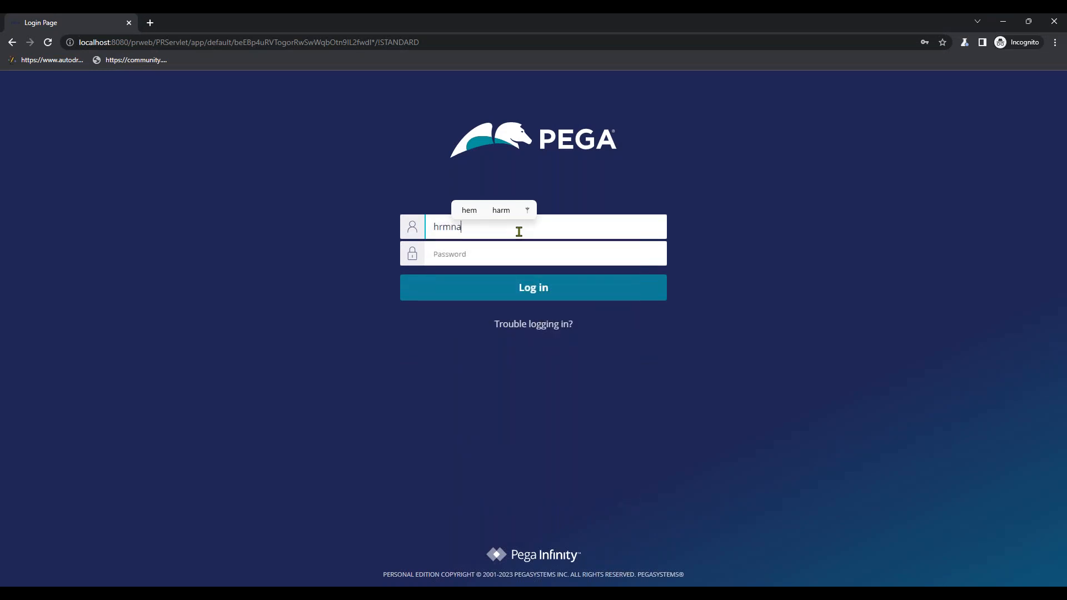
{"action": "key", "text": "BackSpace"}
{"action": "key", "text": "BackSpace"}
{"action": "type", "text": "anager"}
{"action": "left_click", "coordinate": [511, 254]}
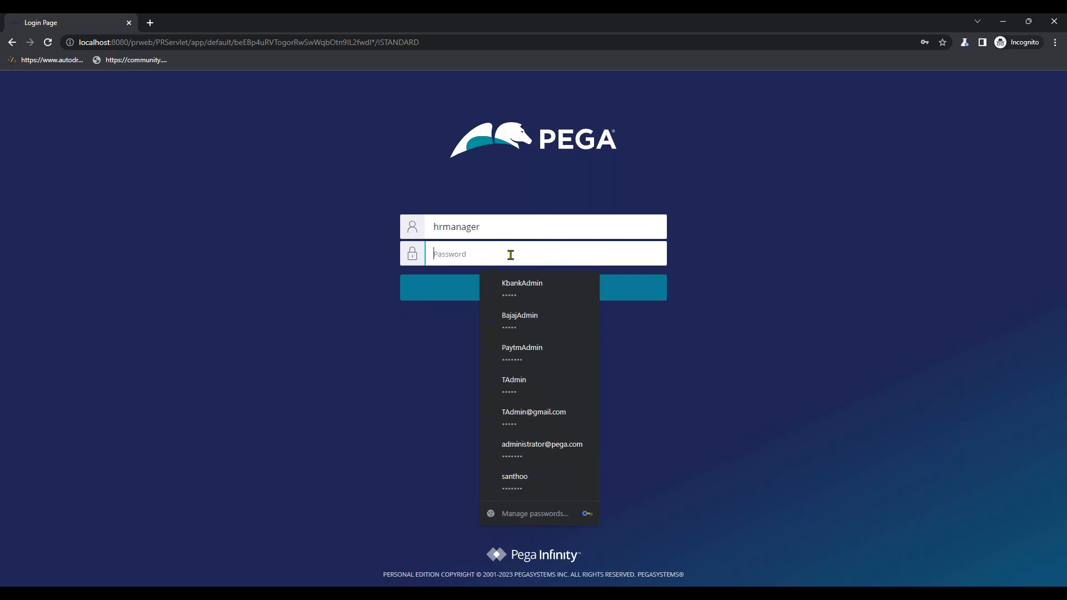
{"action": "type", "text": "ru"}
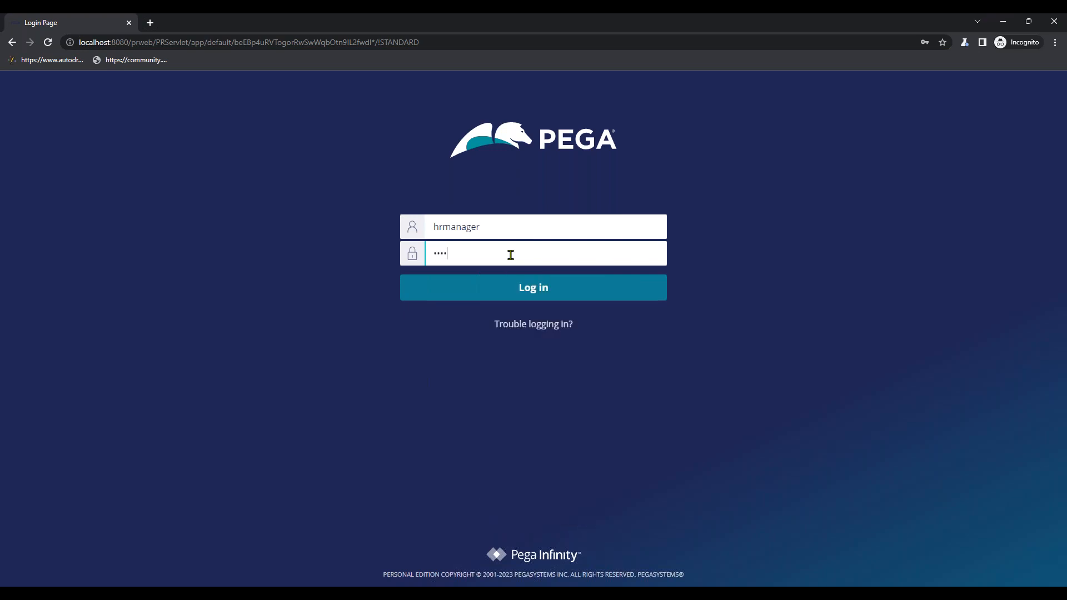
{"action": "left_click", "coordinate": [614, 297]}
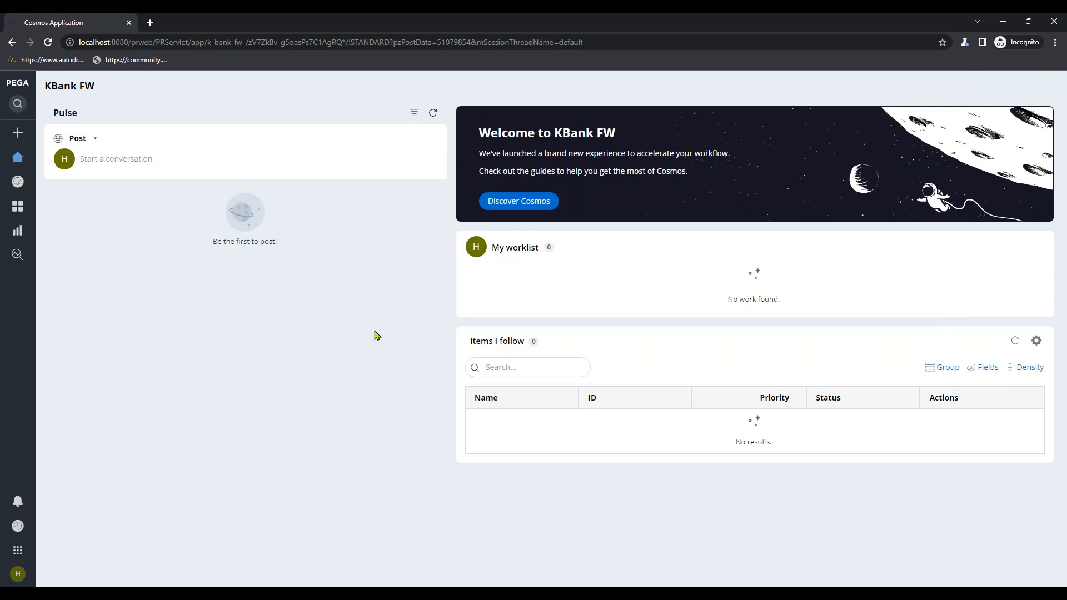
{"action": "left_click", "coordinate": [1003, 24]}
- Search for 'hrmanager' and open the HR manager operator record
{"action": "double_click", "coordinate": [859, 82]}
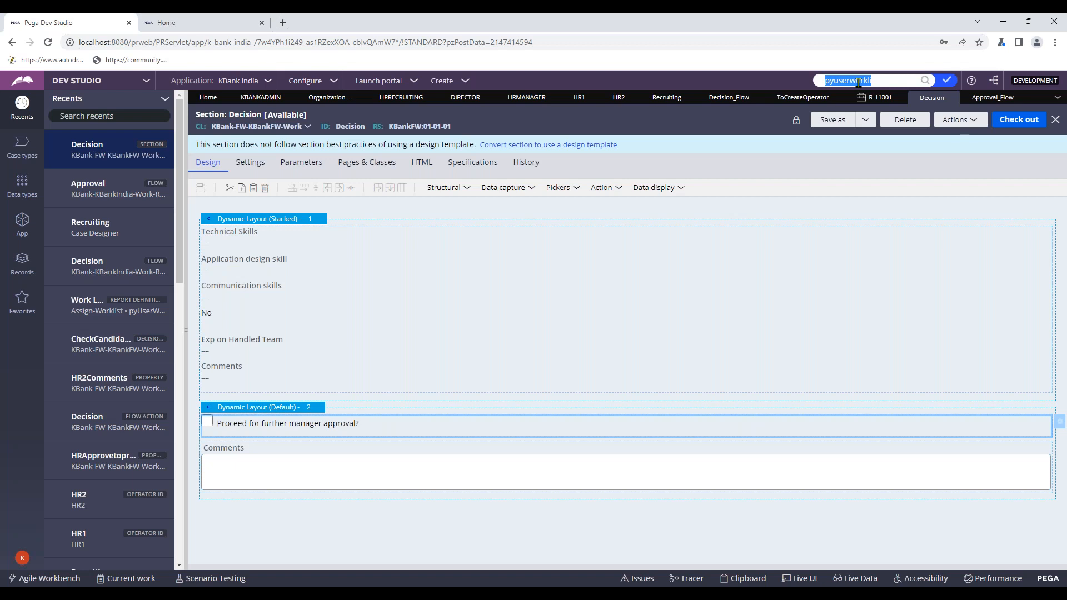
{"action": "type", "text": "hrm"}
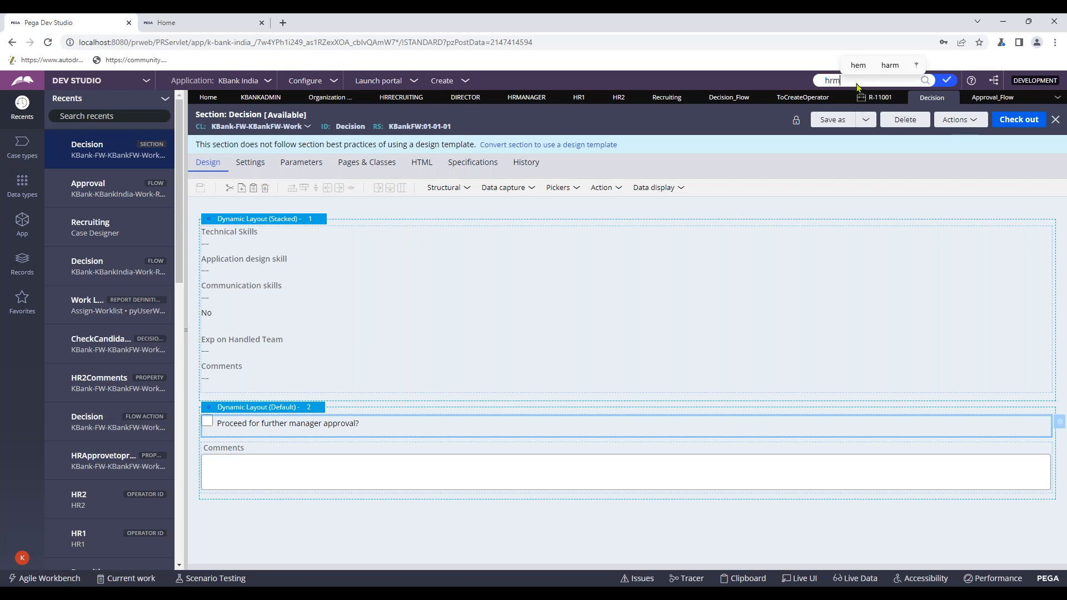
{"action": "type", "text": "anager"}
{"action": "key", "text": "Return"}
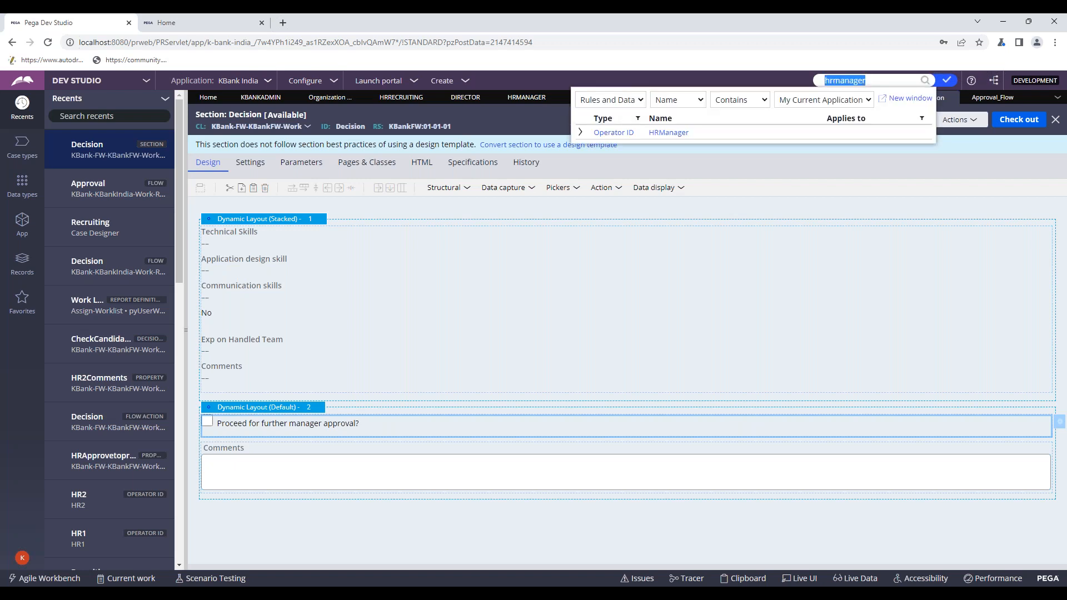
{"action": "left_click", "coordinate": [650, 135]}
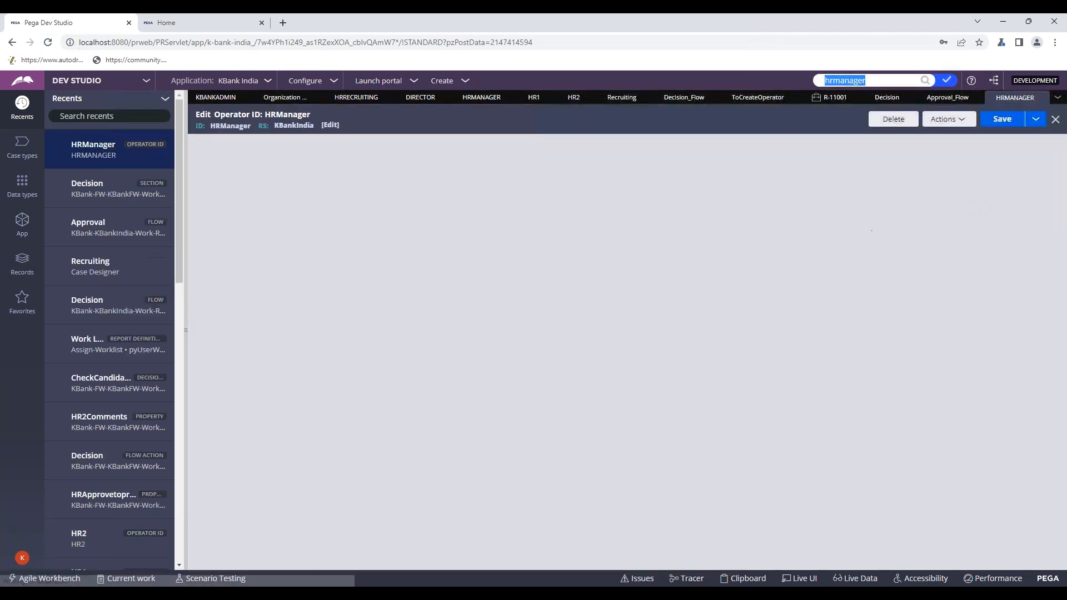
- Change the operator's access group to KBankIndia:Users and save the record
{"action": "left_click_drag", "start_coordinate": [764, 244], "coordinate": [719, 245]}
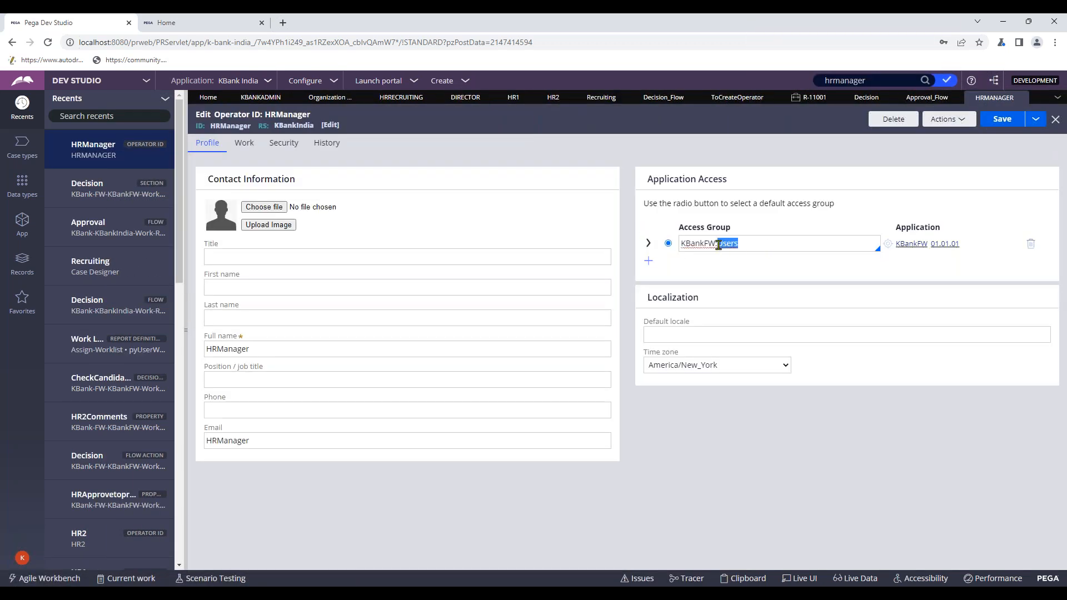
{"action": "key", "text": "BackSpace"}
{"action": "key", "text": "Down"}
{"action": "key", "text": "Down"}
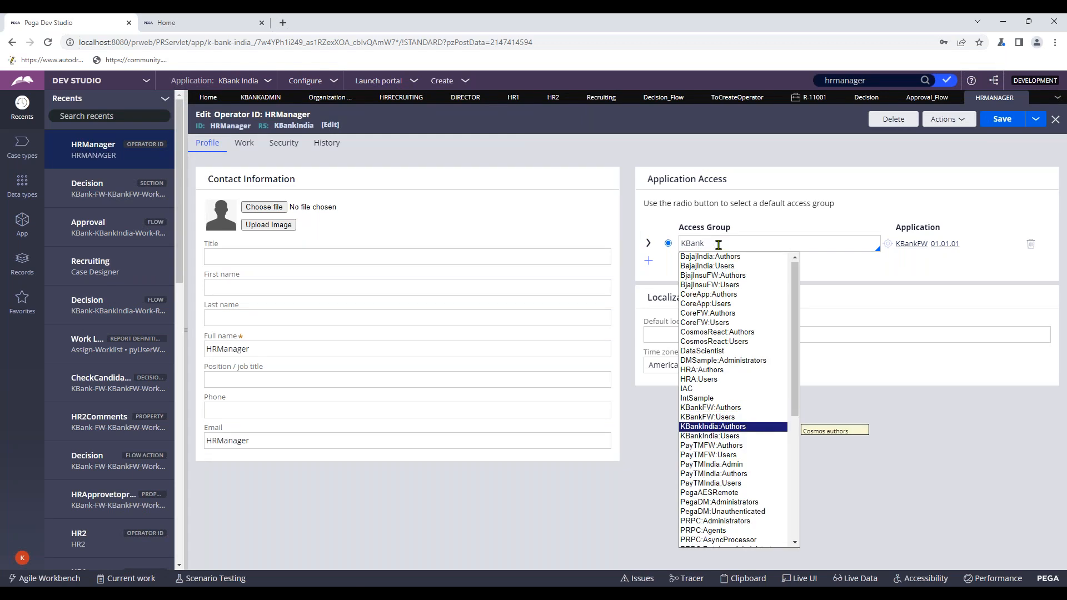
{"action": "key", "text": "Down"}
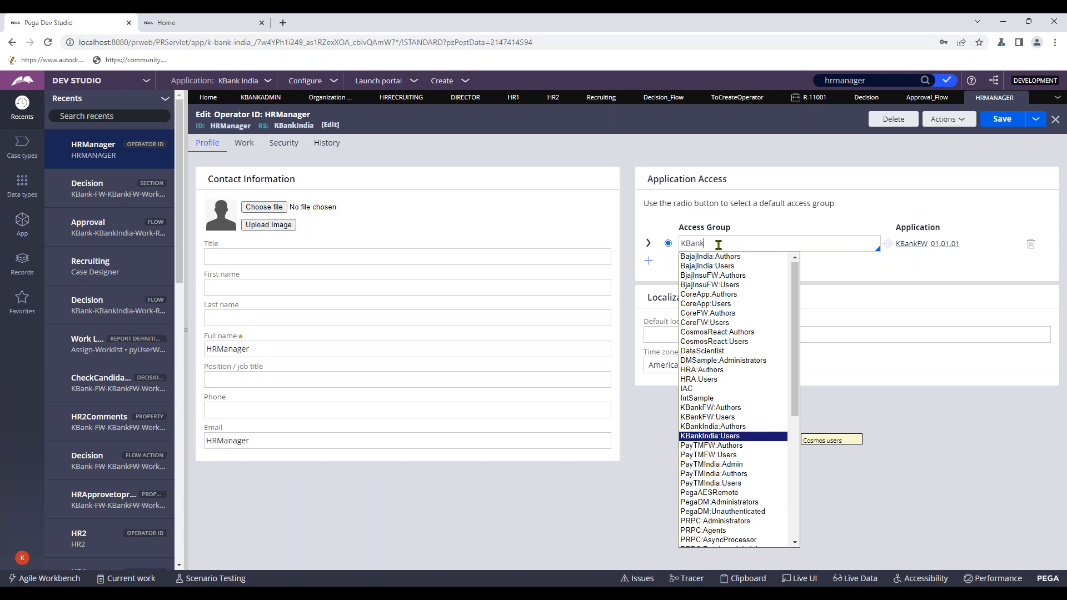
{"action": "key", "text": "Return"}
{"action": "left_click", "coordinate": [1001, 120]}
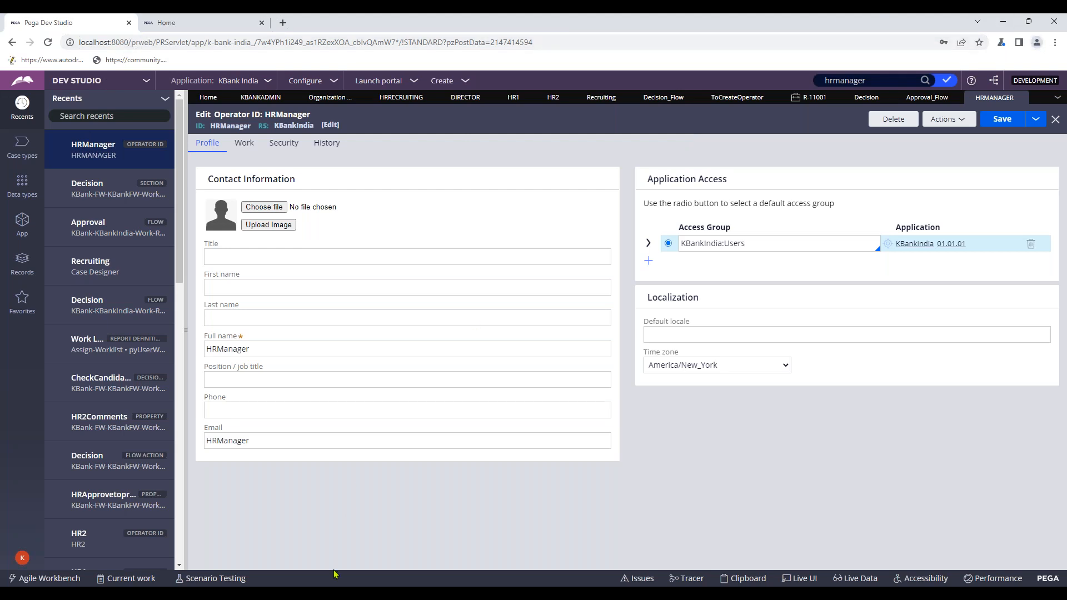
{"action": "left_click", "coordinate": [538, 597]}
- Bring the Cosmos portal forward and log off
{"action": "mouse_move", "coordinate": [624, 544]}
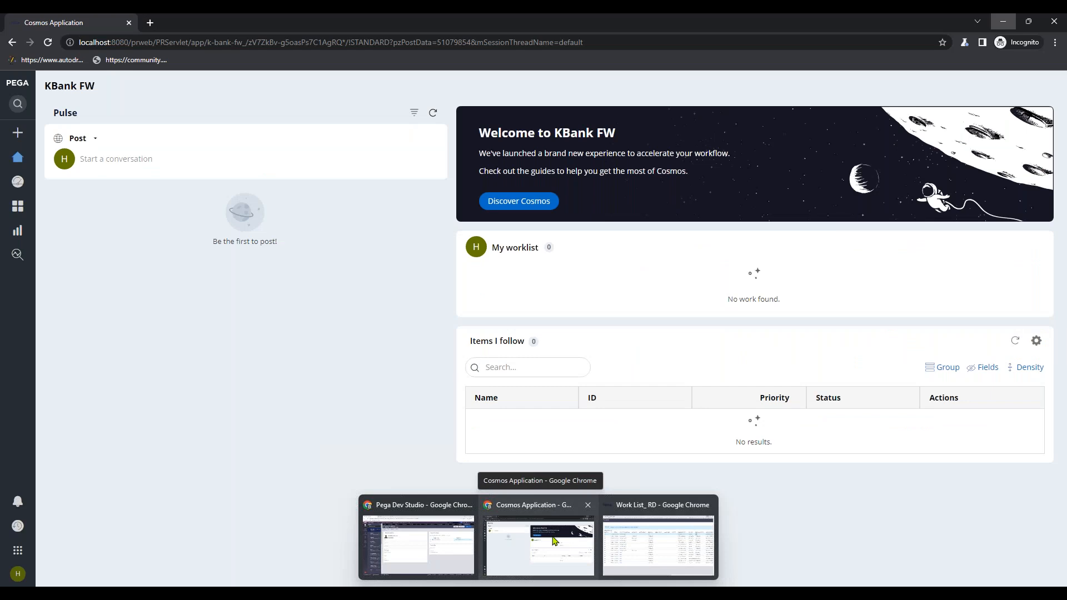
{"action": "left_click", "coordinate": [589, 539]}
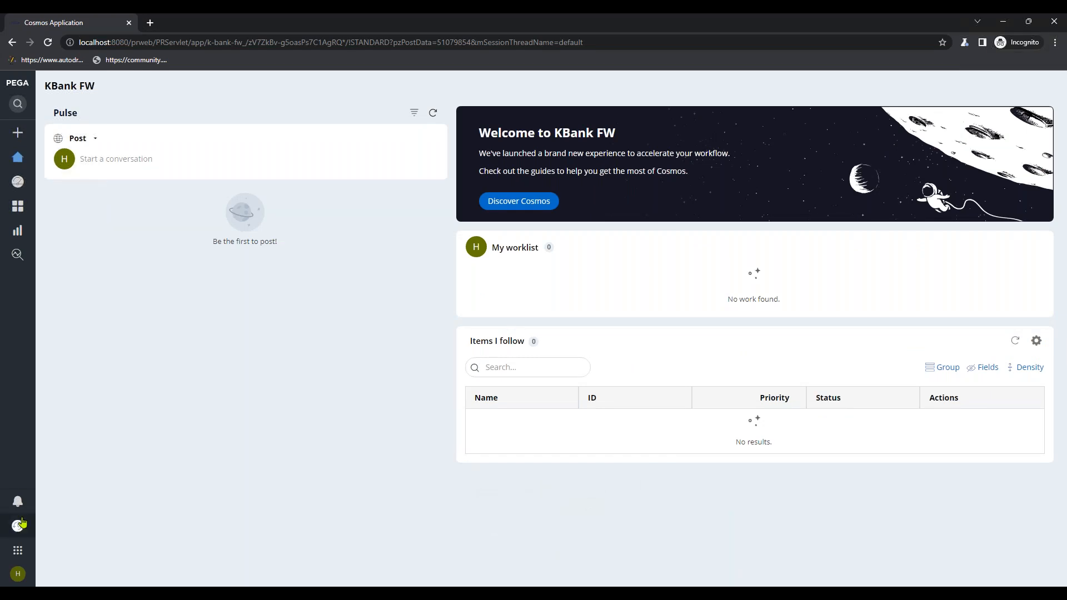
{"action": "mouse_move", "coordinate": [13, 575]}
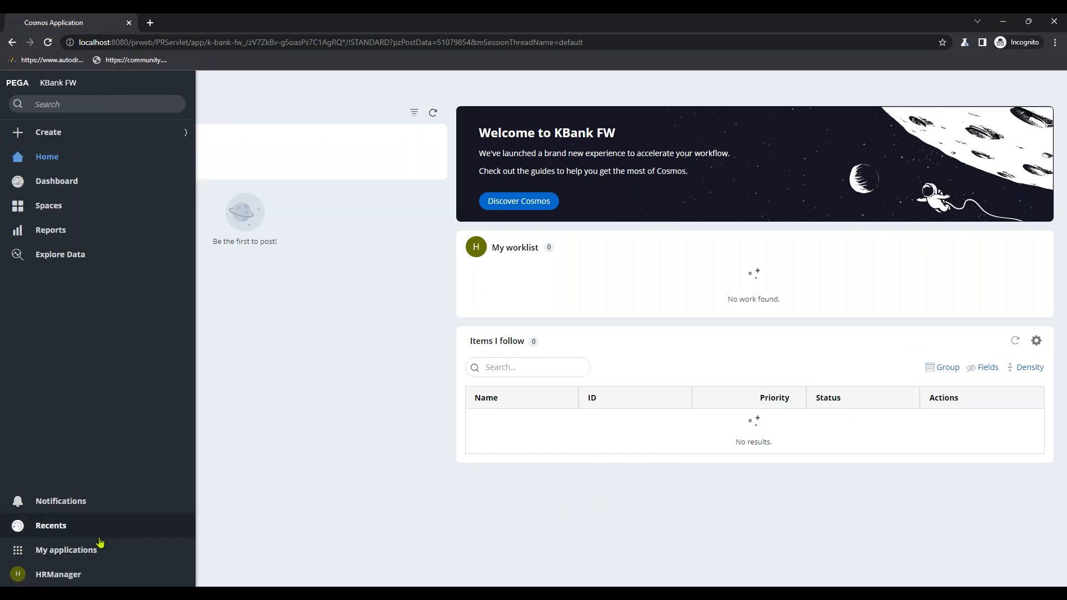
{"action": "left_click", "coordinate": [25, 581]}
{"action": "left_click", "coordinate": [29, 557]}
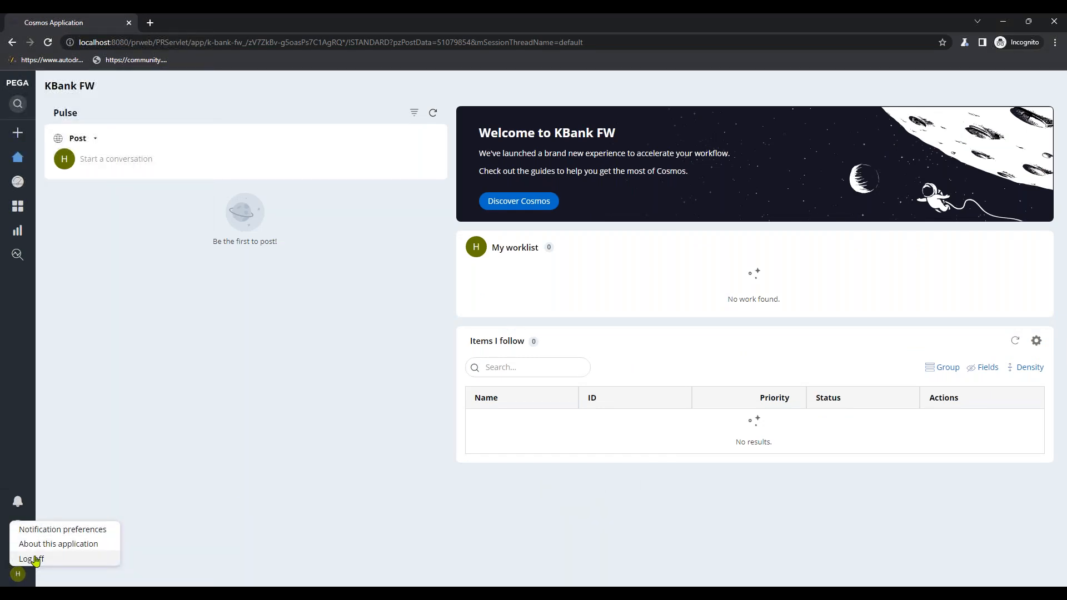
- Sign in again with the HR manager's credentials, then return to Dev Studio
{"action": "left_click", "coordinate": [539, 232]}
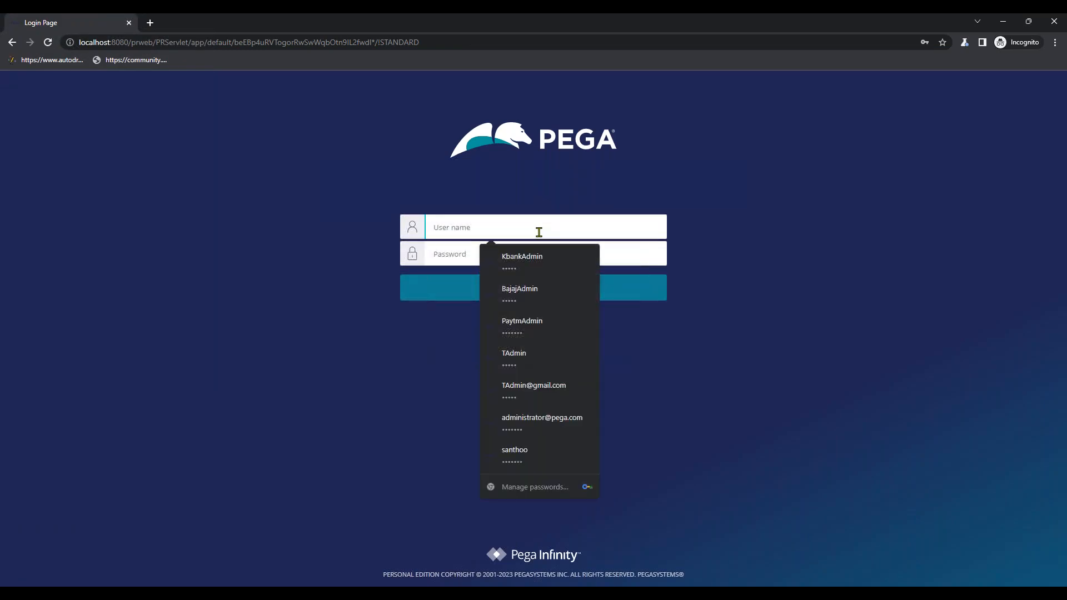
{"action": "type", "text": "hr"}
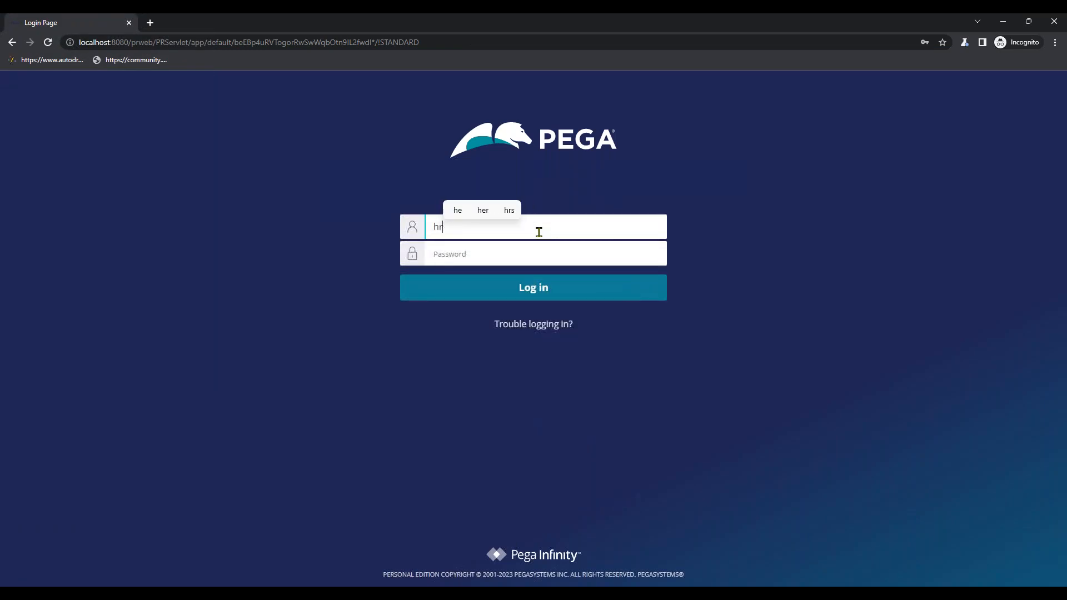
{"action": "type", "text": "mana"}
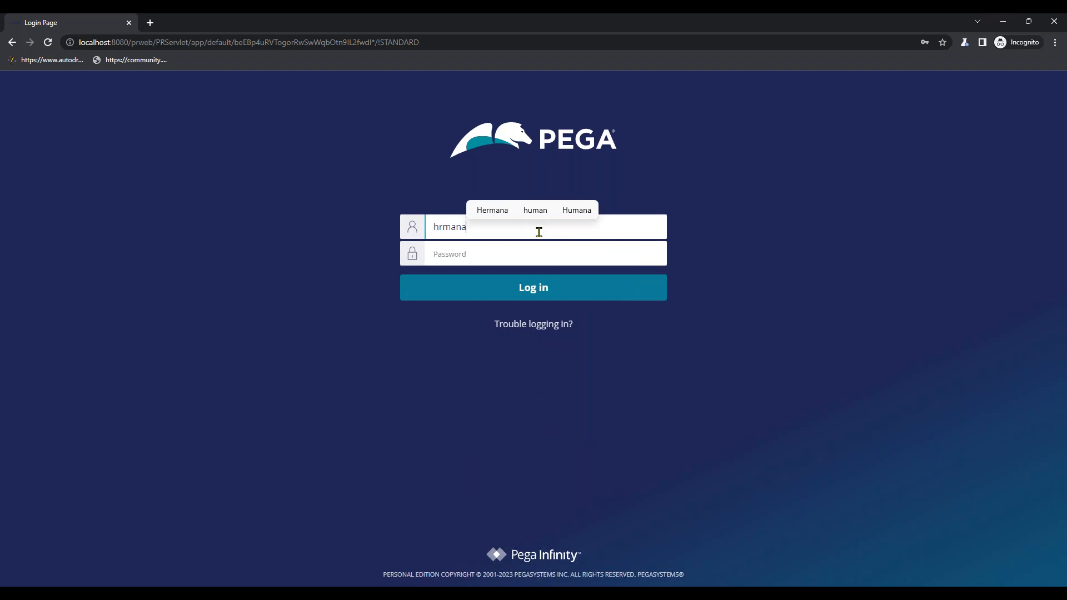
{"action": "type", "text": "ger"}
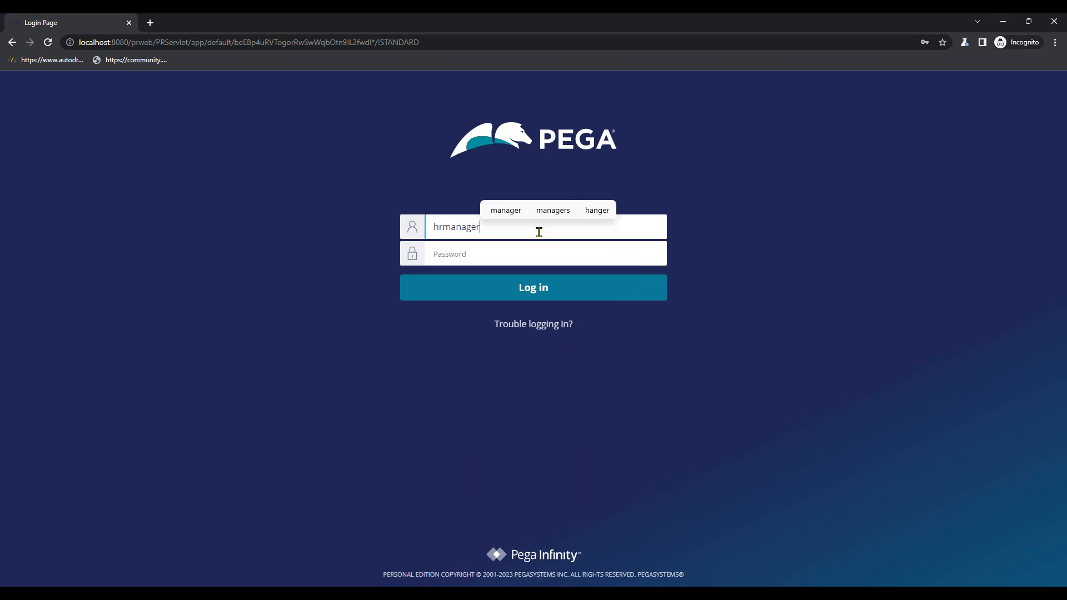
{"action": "key", "text": "Tab"}
{"action": "type", "text": "rules"}
{"action": "key", "text": "Return"}
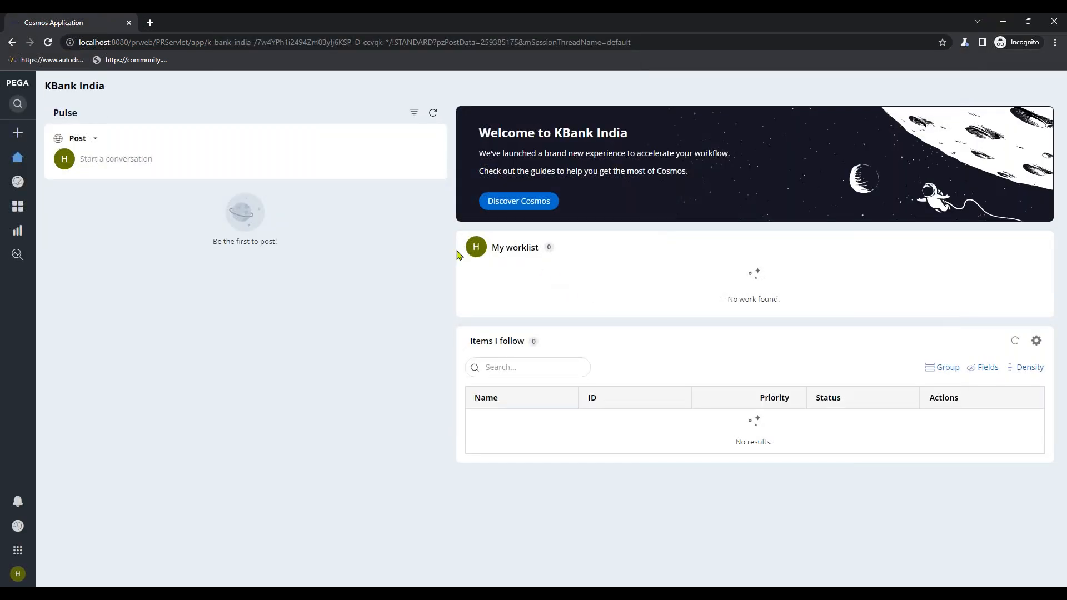
{"action": "left_click", "coordinate": [17, 574]}
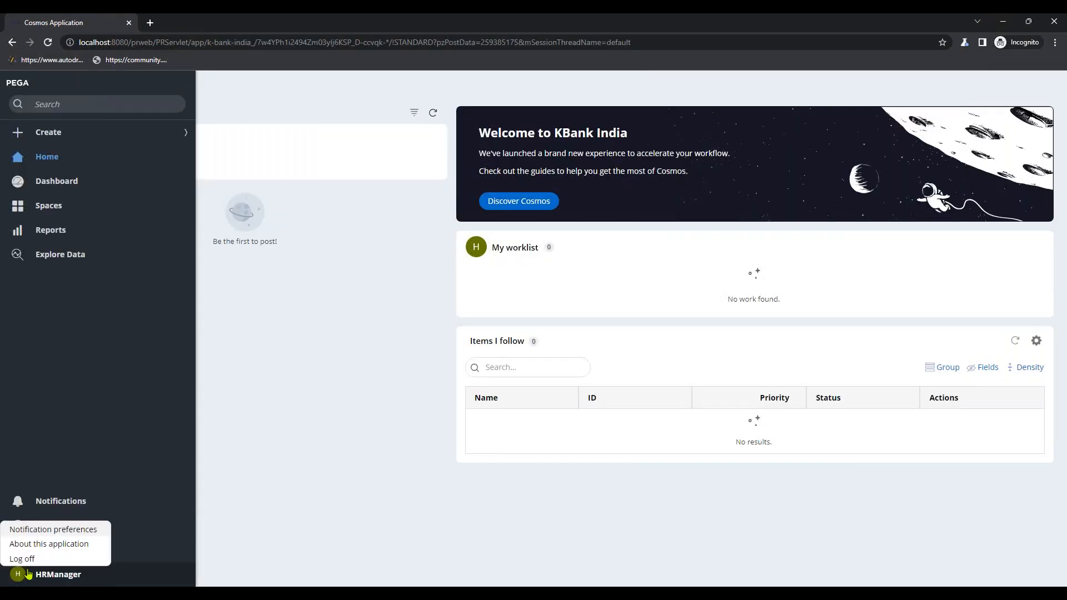
{"action": "left_click", "coordinate": [159, 503]}
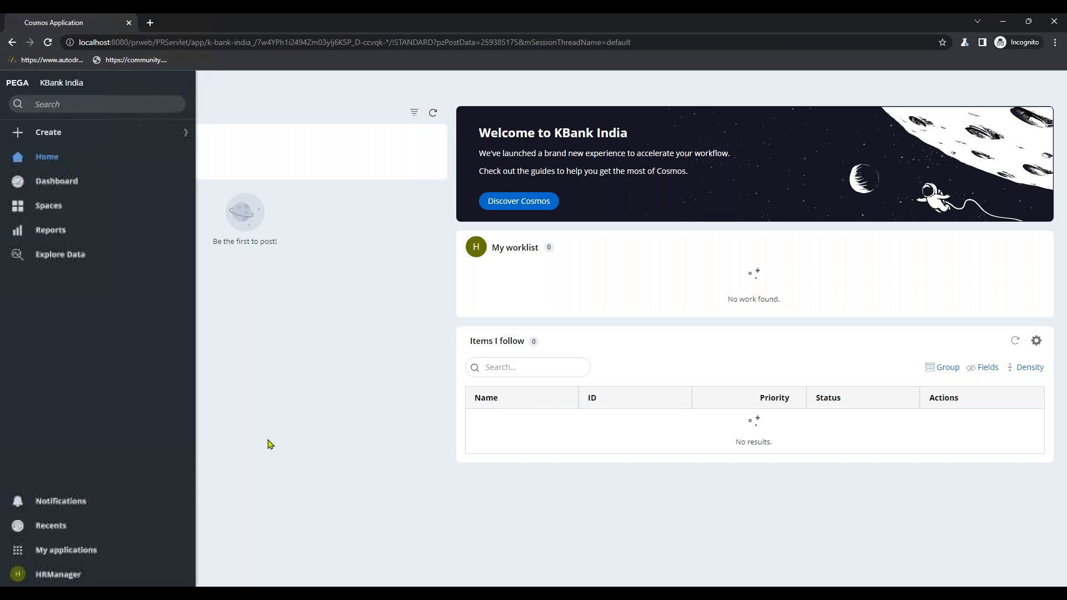
{"action": "key", "text": "alt+Tab"}
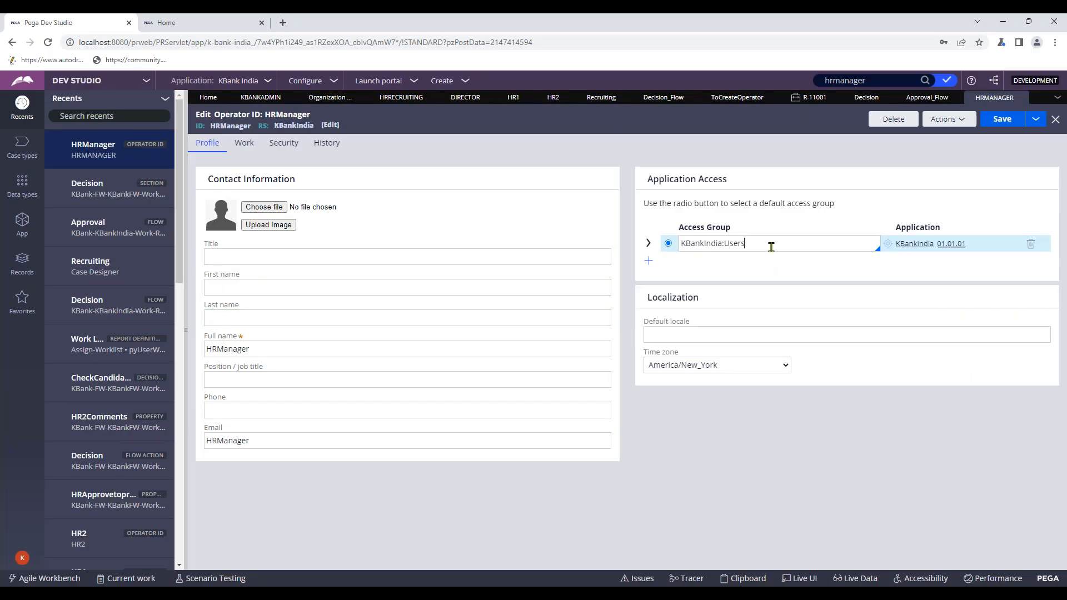
- Resave the operator record and check R-11001's history for the HRManager entry
{"action": "left_click", "coordinate": [1000, 123]}
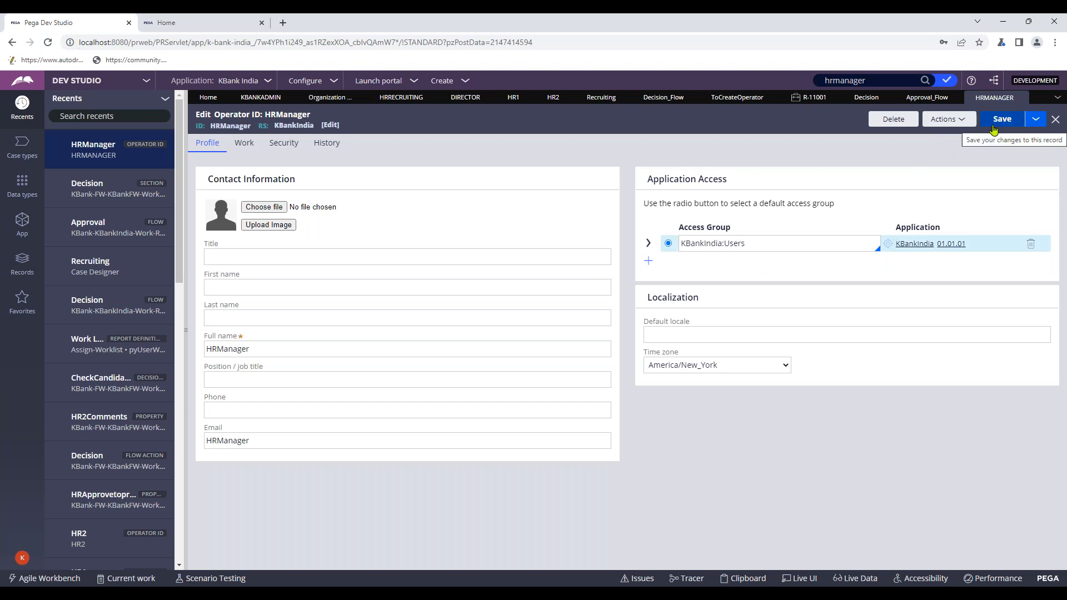
{"action": "double_click", "coordinate": [235, 127]}
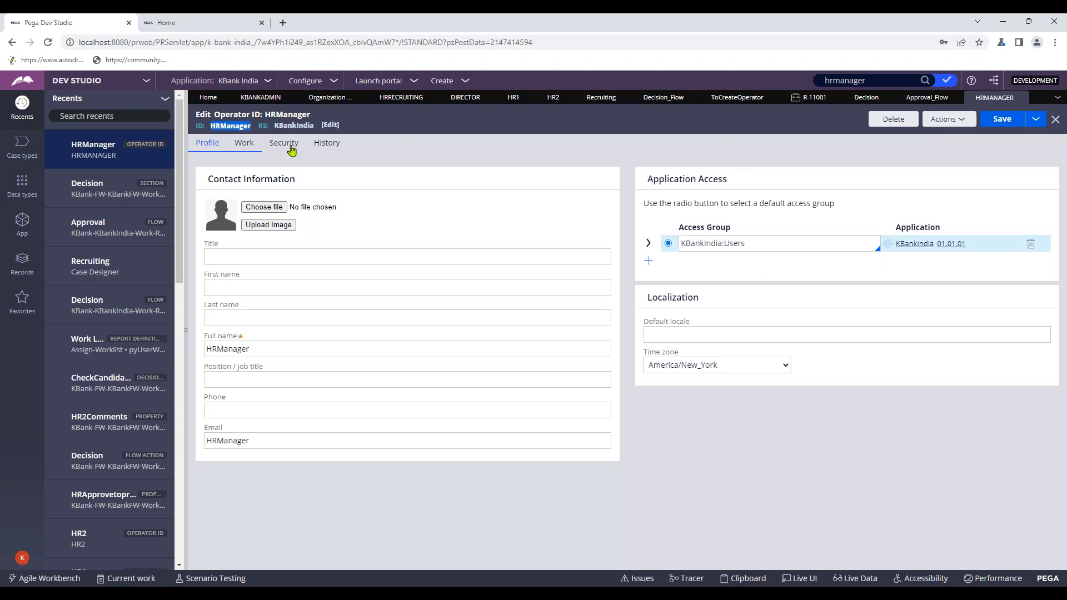
{"action": "left_click", "coordinate": [826, 98]}
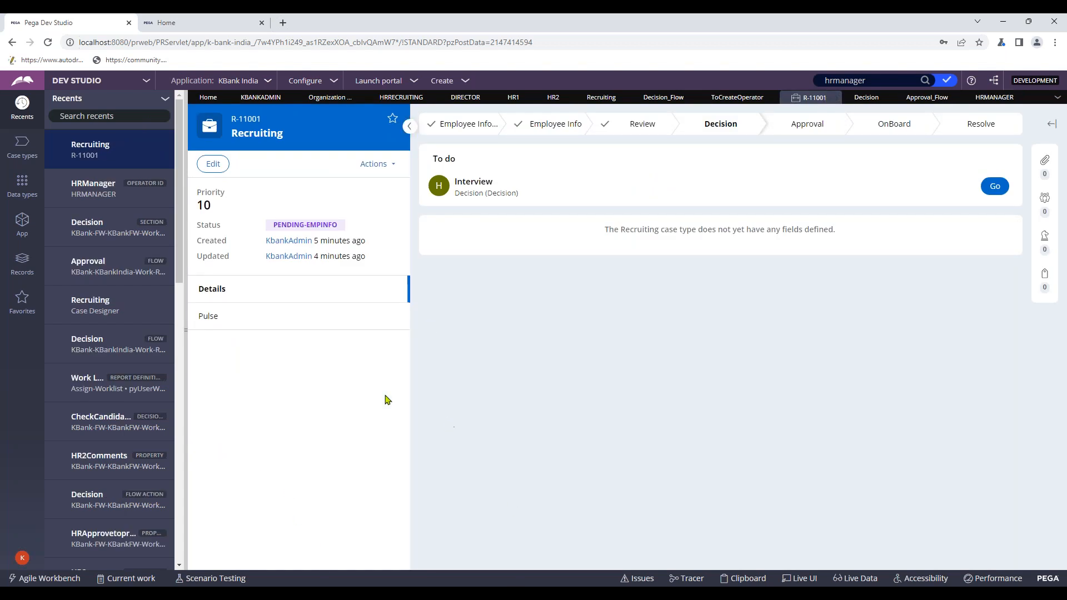
{"action": "left_click", "coordinate": [376, 164]}
{"action": "left_click", "coordinate": [381, 181]}
{"action": "left_click", "coordinate": [553, 288]}
{"action": "double_click", "coordinate": [553, 287]}
- Save the HRManager operator record and close the Work List report window
{"action": "left_click", "coordinate": [994, 97]}
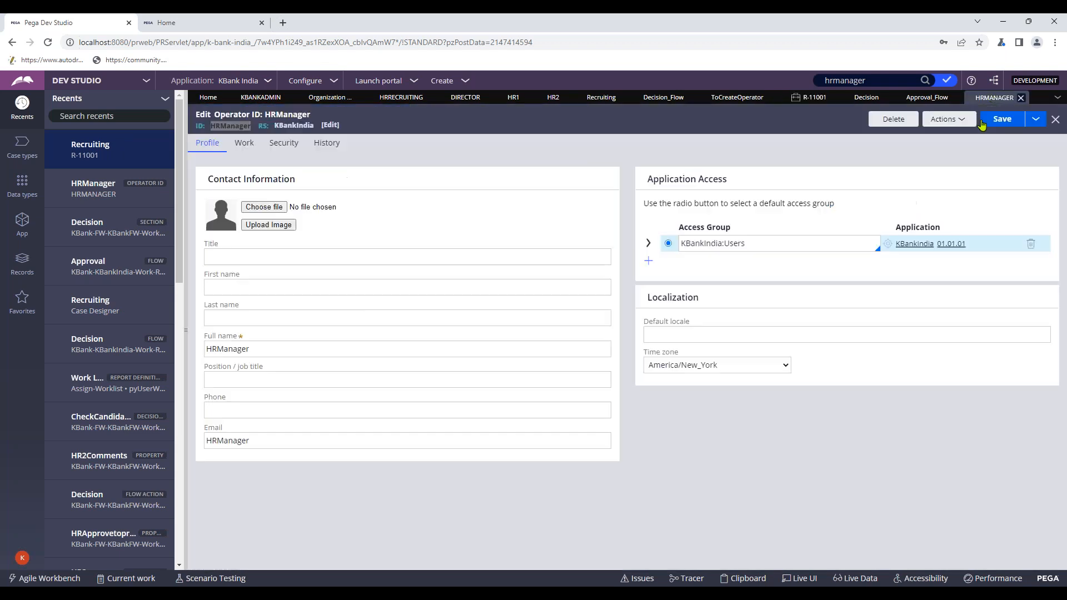
{"action": "left_click", "coordinate": [1011, 123]}
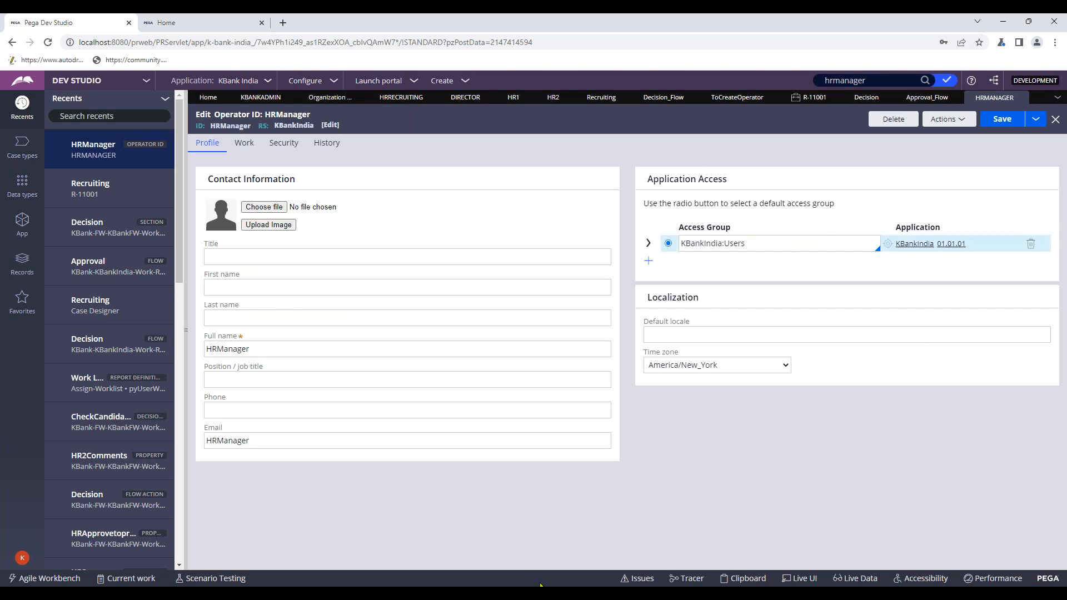
{"action": "mouse_move", "coordinate": [541, 585]}
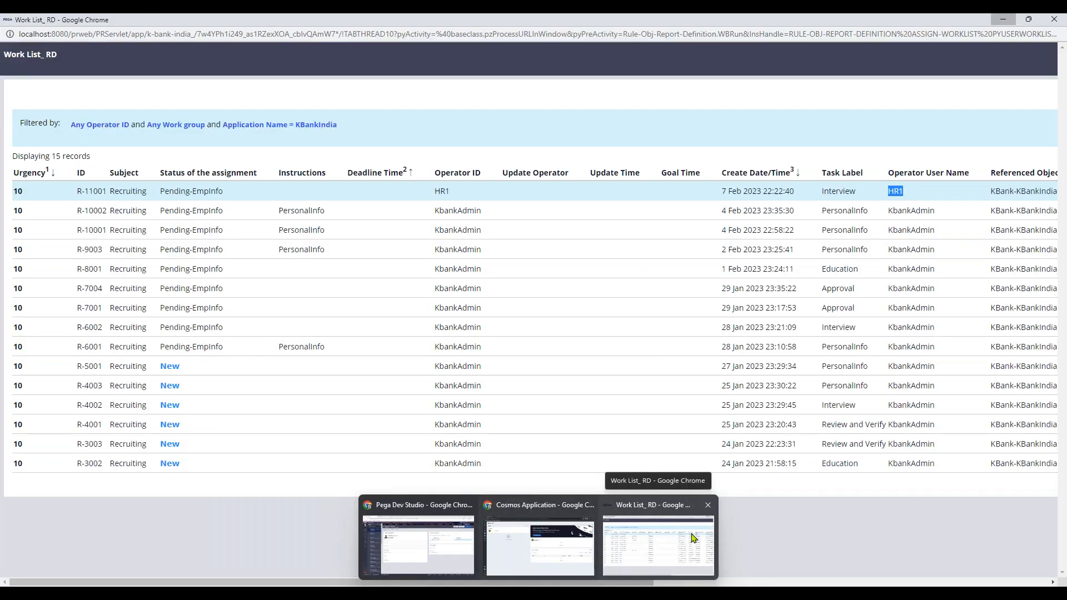
{"action": "left_click", "coordinate": [692, 537]}
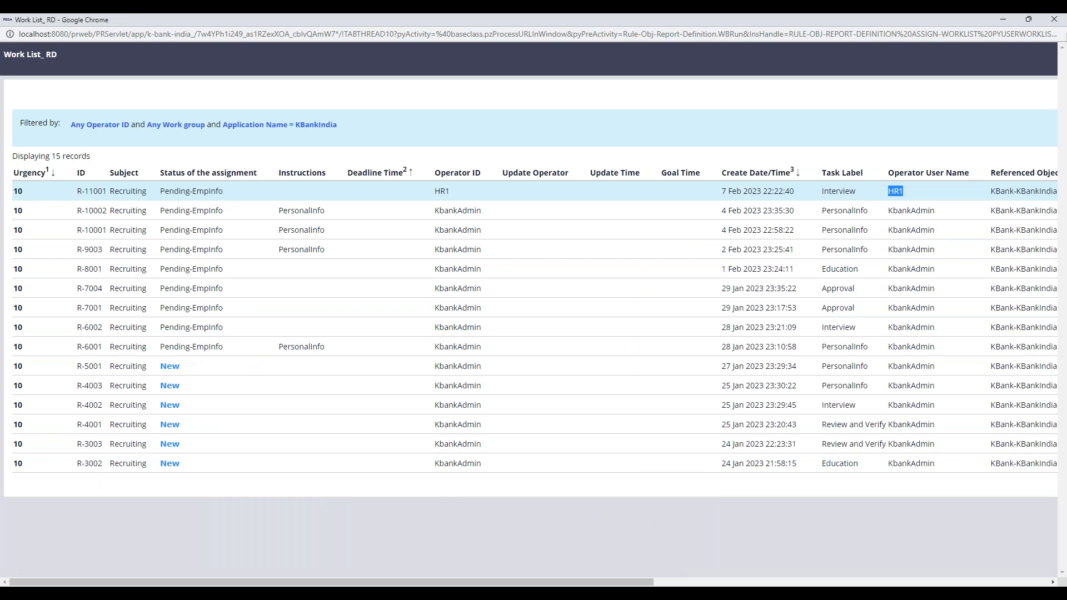
{"action": "left_click", "coordinate": [1054, 19]}
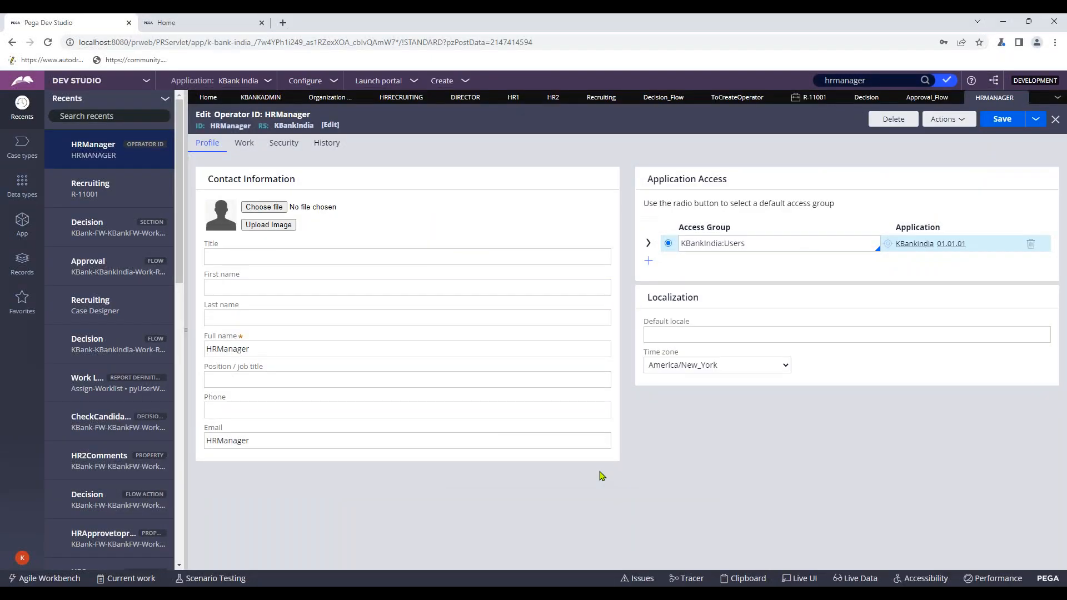
- Log off Cosmos, sign back in as HRManager with its password, and minimize the portal
{"action": "mouse_move", "coordinate": [541, 585]}
{"action": "left_click", "coordinate": [607, 547]}
{"action": "left_click", "coordinate": [18, 576]}
{"action": "left_click", "coordinate": [22, 557]}
{"action": "left_click", "coordinate": [503, 227]}
{"action": "type", "text": "HRManager"}
{"action": "left_click", "coordinate": [468, 250]}
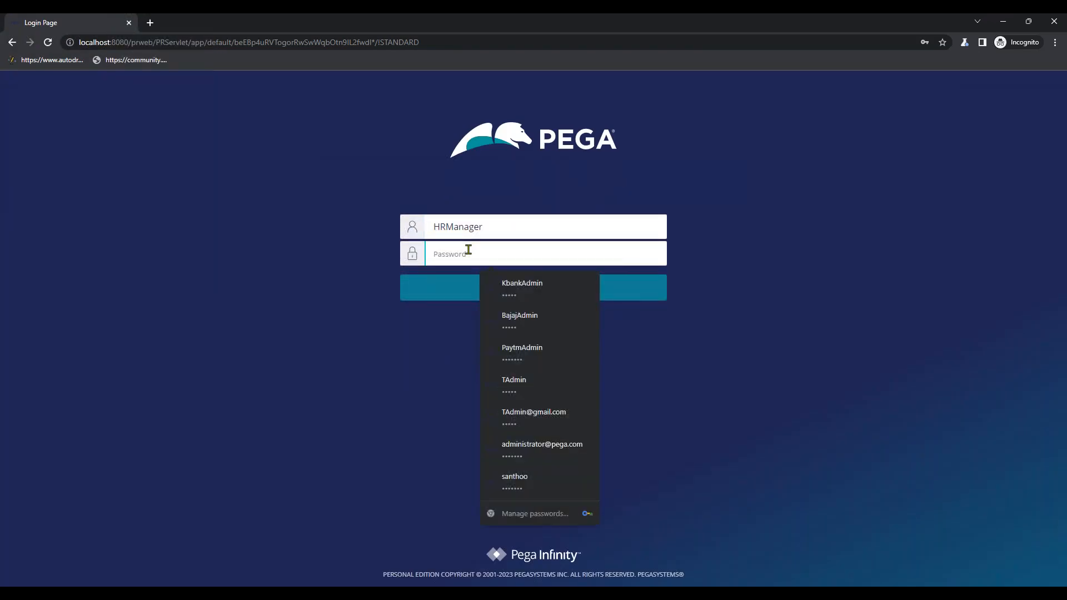
{"action": "type", "text": "rules"}
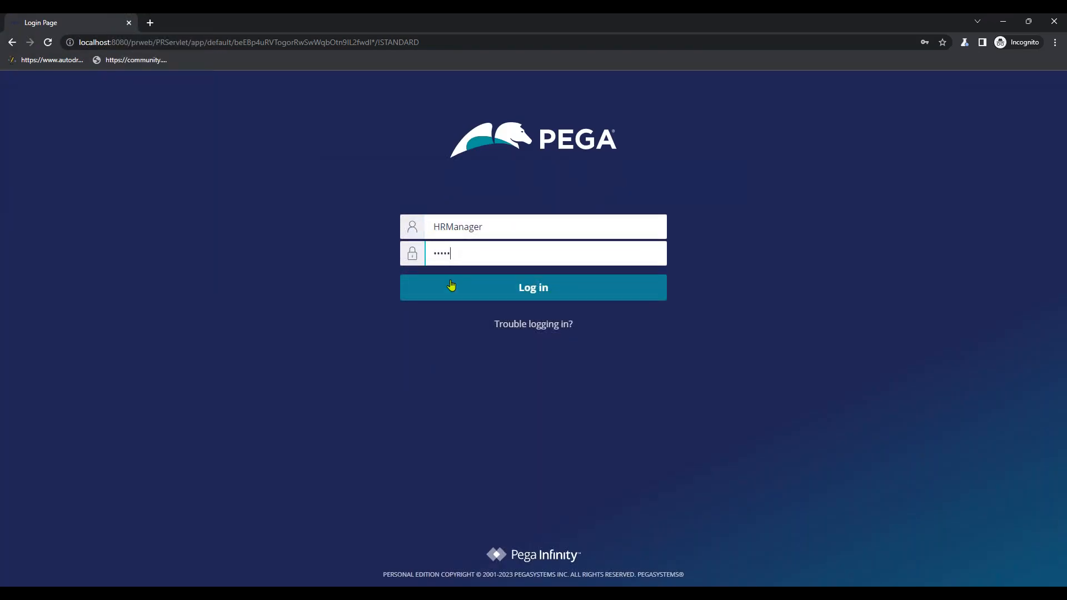
{"action": "left_click", "coordinate": [450, 285]}
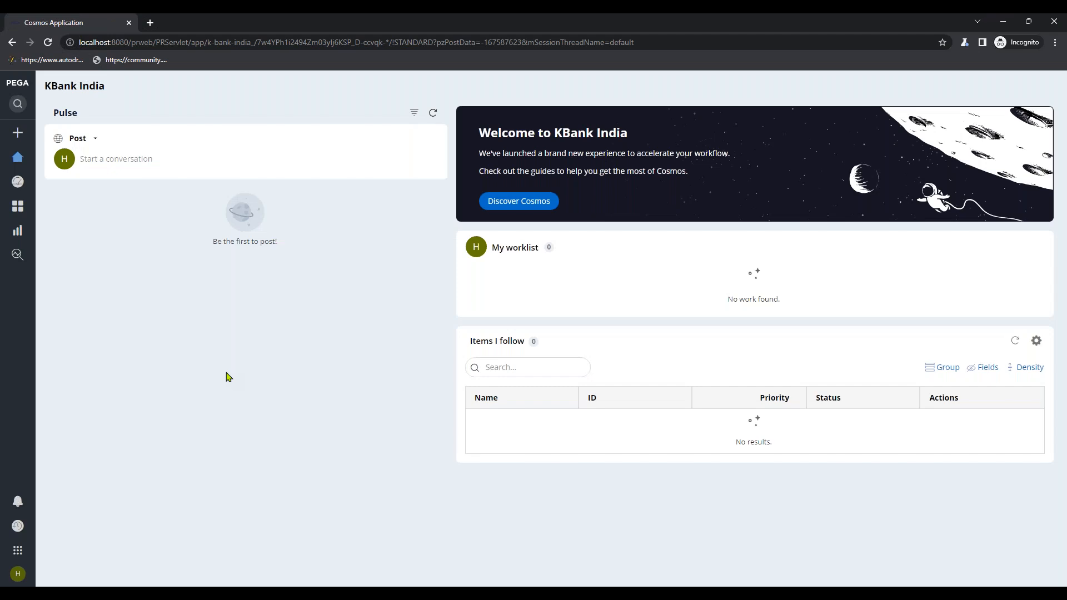
{"action": "left_click", "coordinate": [1003, 21]}
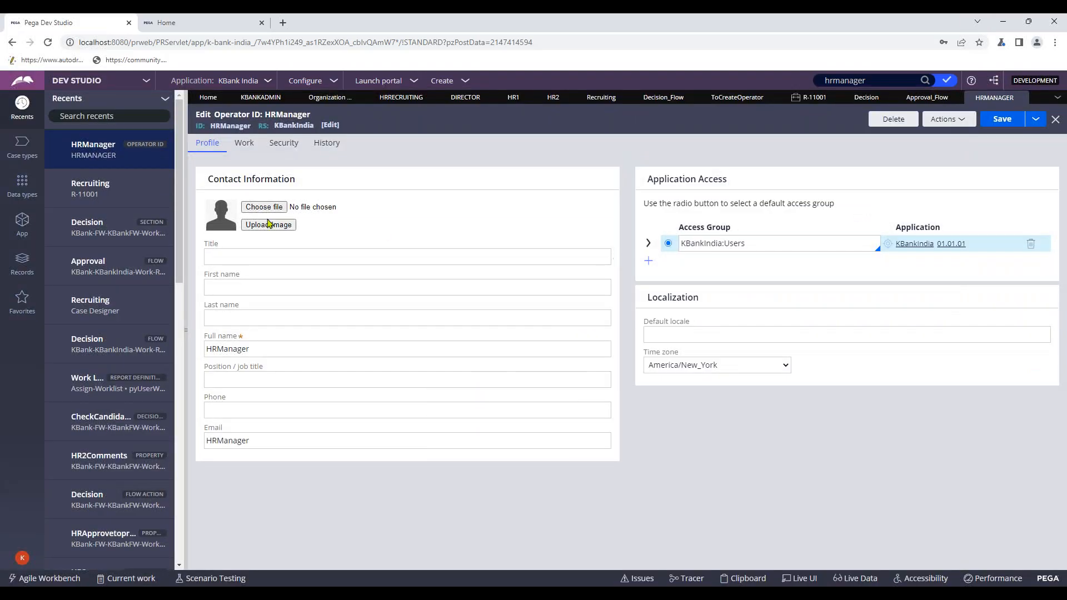
- On the Work tab, replace team Default with HRRecruiting and save the operator
{"action": "left_click", "coordinate": [248, 147]}
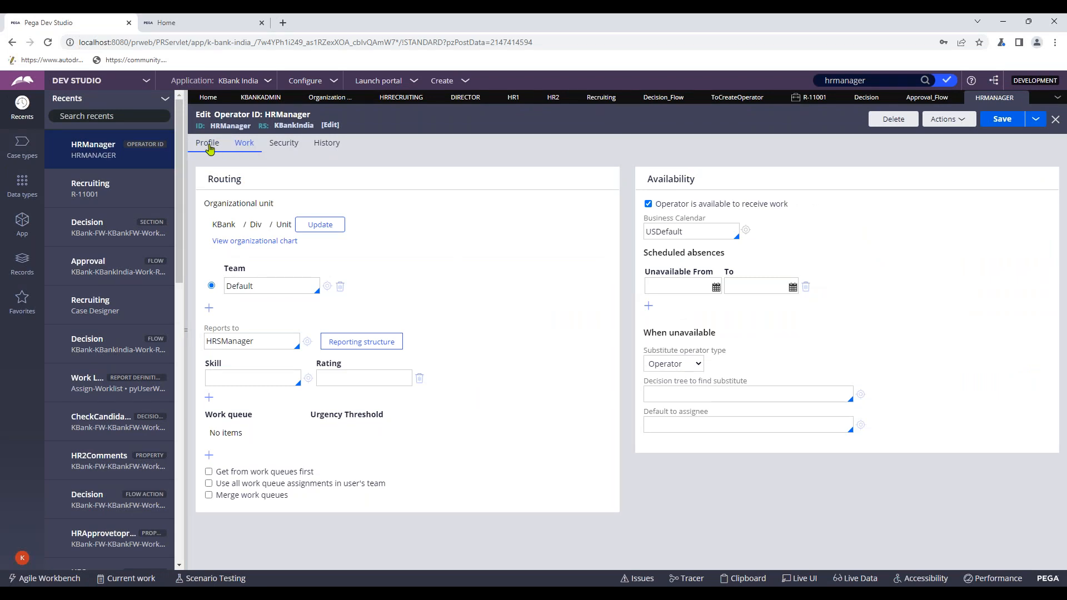
{"action": "double_click", "coordinate": [240, 287]}
{"action": "key", "text": "BackSpace"}
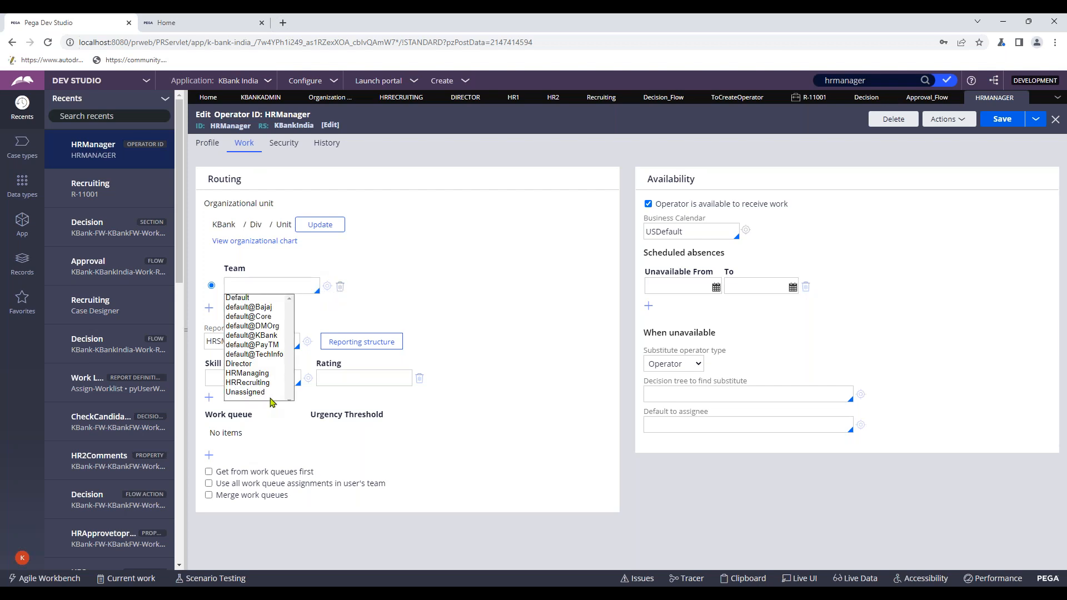
{"action": "left_click", "coordinate": [262, 374]}
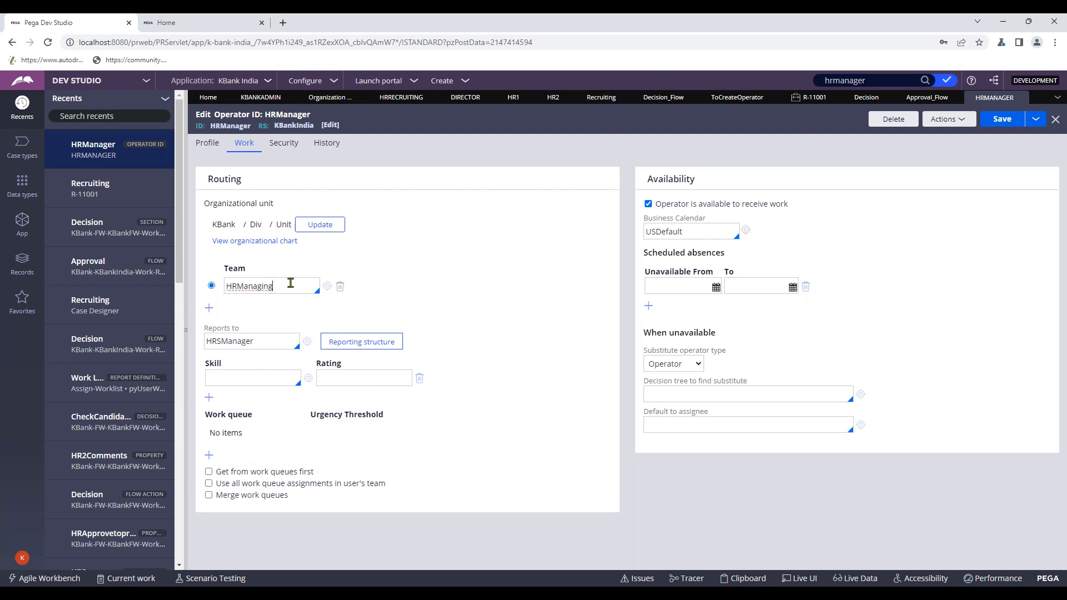
{"action": "left_click", "coordinate": [289, 284]}
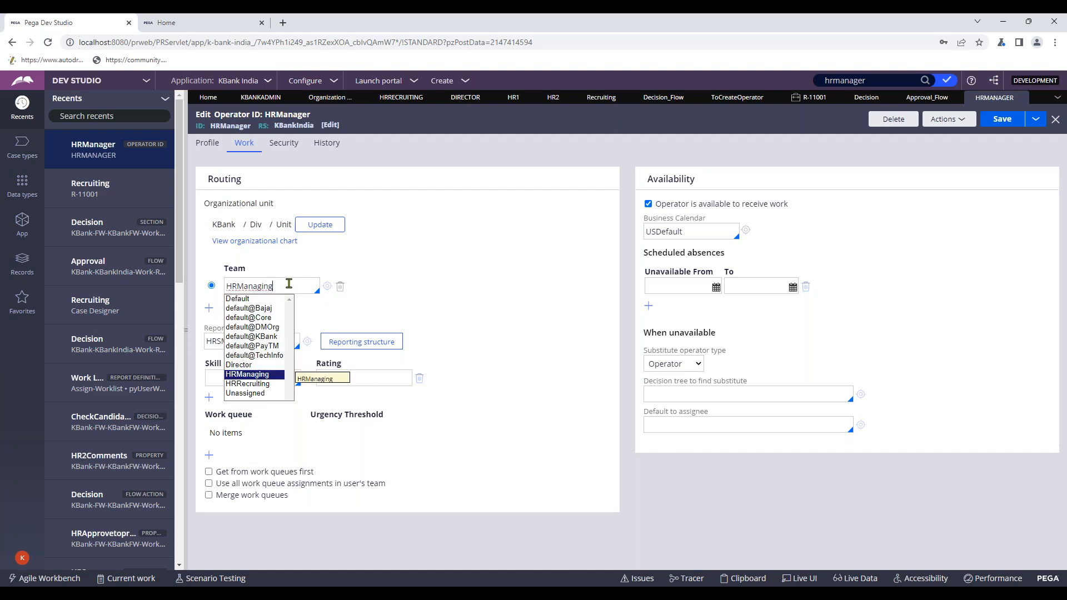
{"action": "left_click", "coordinate": [261, 383]}
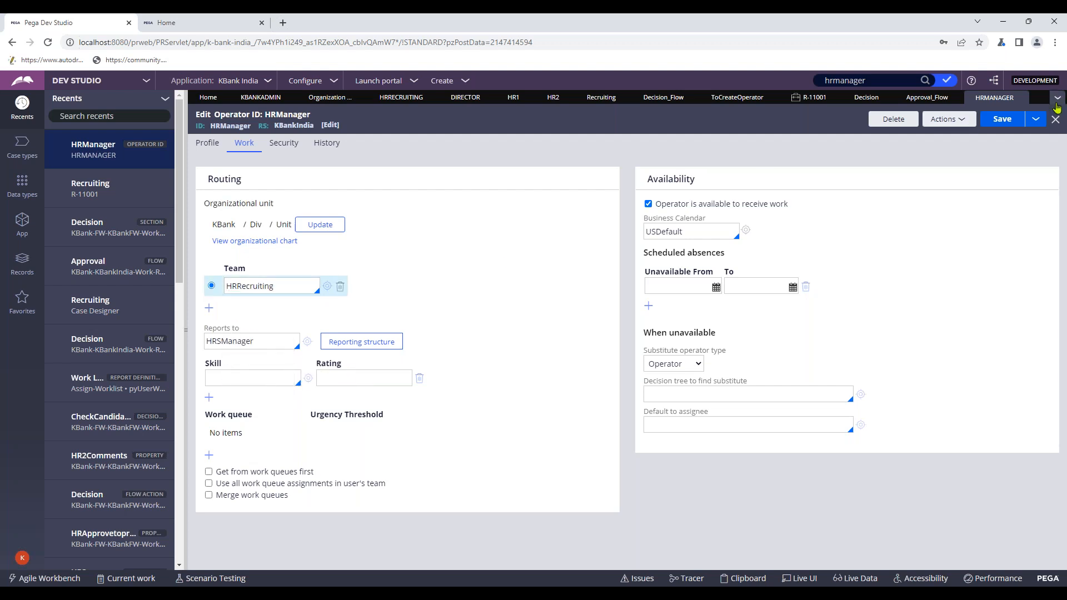
{"action": "left_click", "coordinate": [1008, 123]}
- Review HRManager's Profile, then HR2 and HR1's Work, Security and History tabs before returning
{"action": "left_click", "coordinate": [203, 145]}
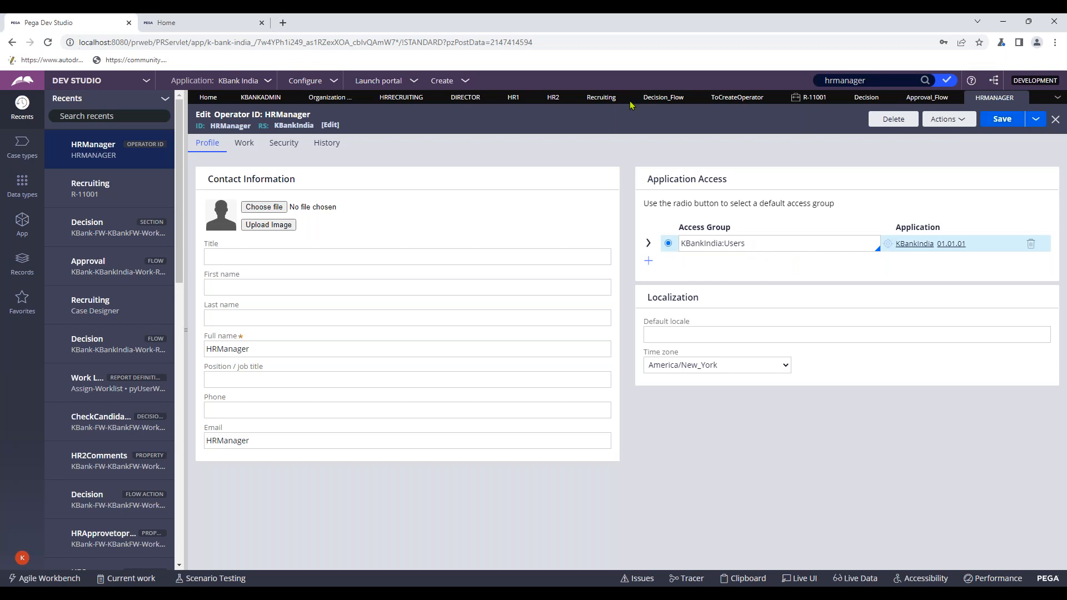
{"action": "left_click", "coordinate": [549, 98]}
{"action": "left_click", "coordinate": [513, 98]}
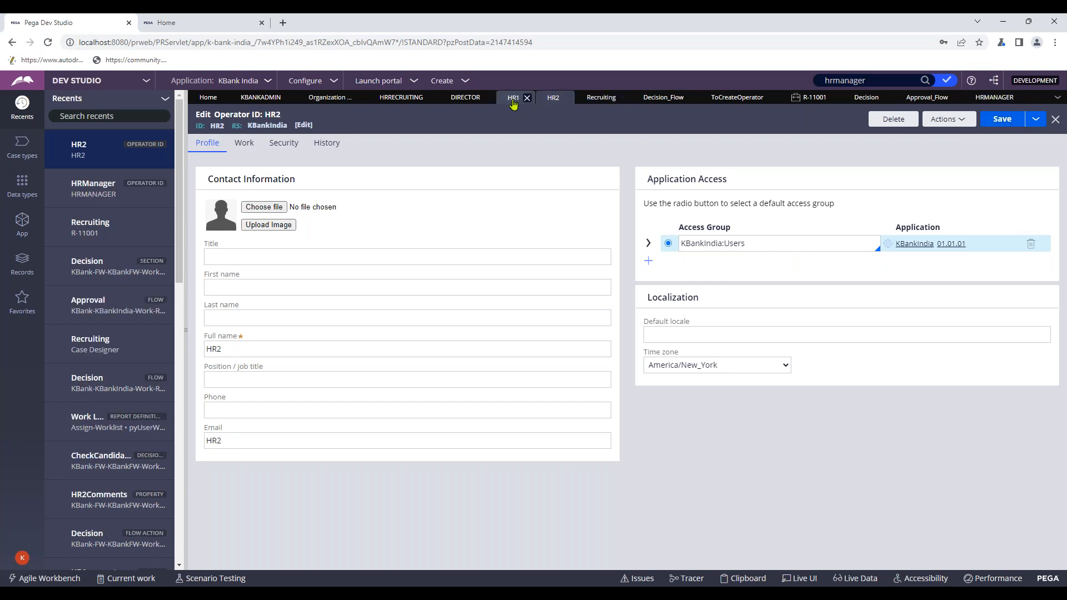
{"action": "left_click", "coordinate": [246, 145]}
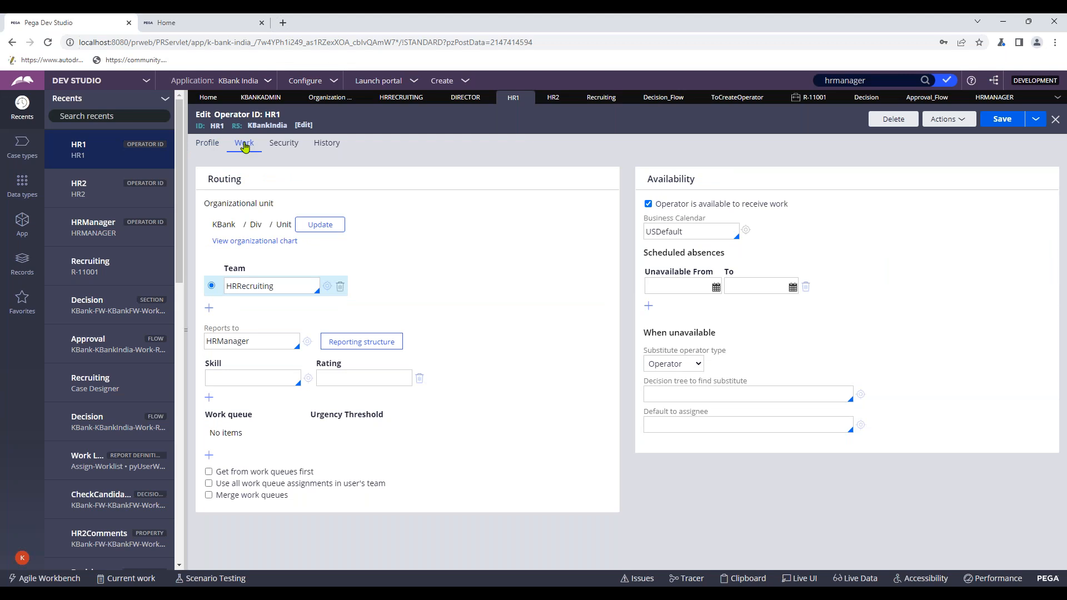
{"action": "left_click", "coordinate": [283, 144]}
{"action": "left_click", "coordinate": [317, 146]}
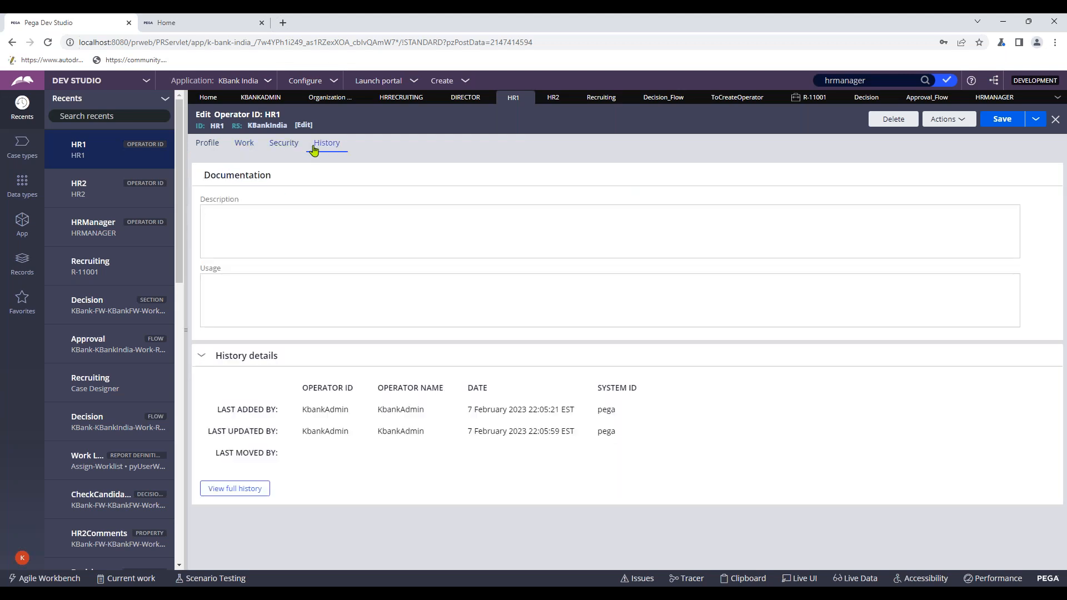
{"action": "left_click", "coordinate": [988, 98]}
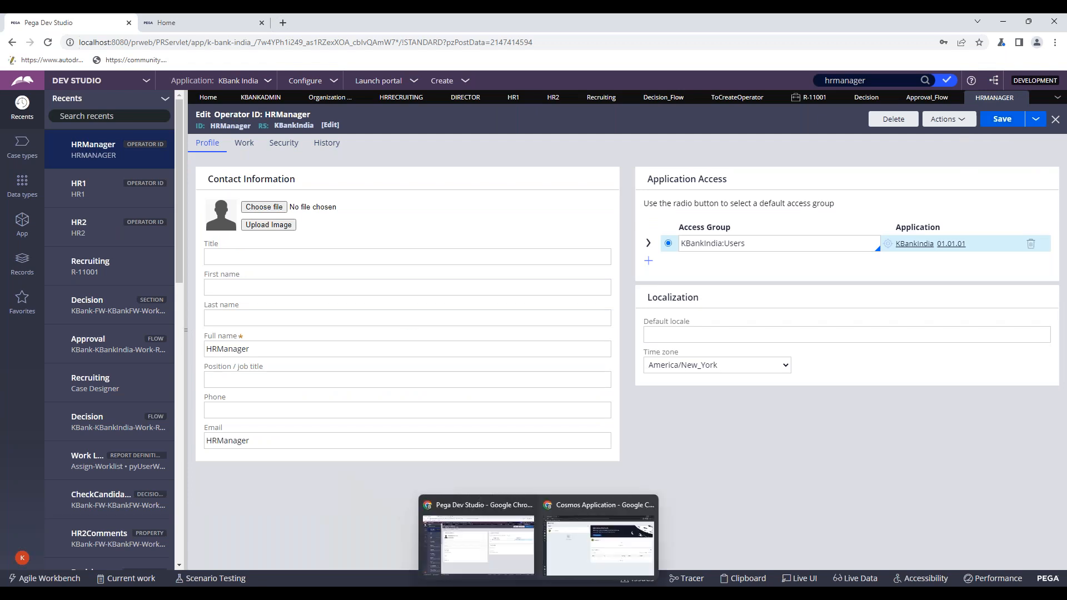
- Switch to the Cosmos portal and log off from the operator menu
{"action": "left_click", "coordinate": [570, 546]}
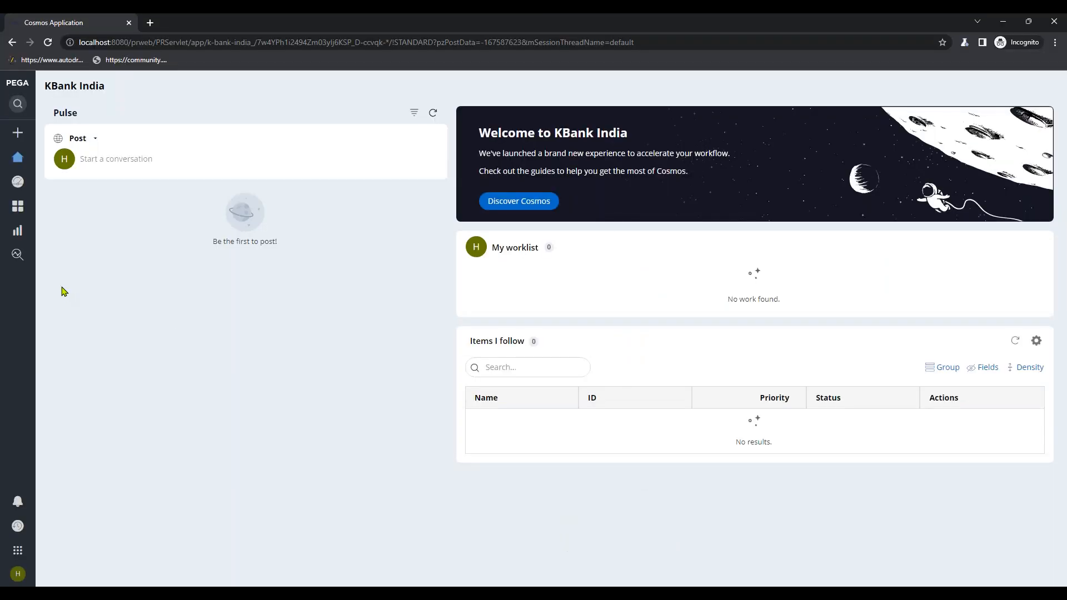
{"action": "mouse_move", "coordinate": [25, 114]}
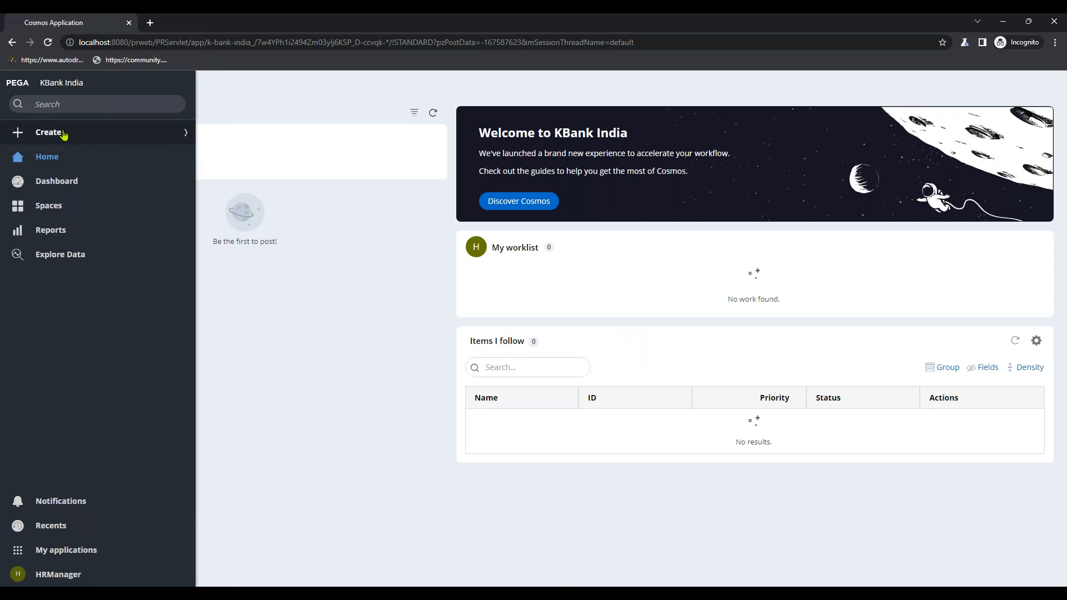
{"action": "left_click", "coordinate": [26, 578]}
{"action": "left_click", "coordinate": [22, 559]}
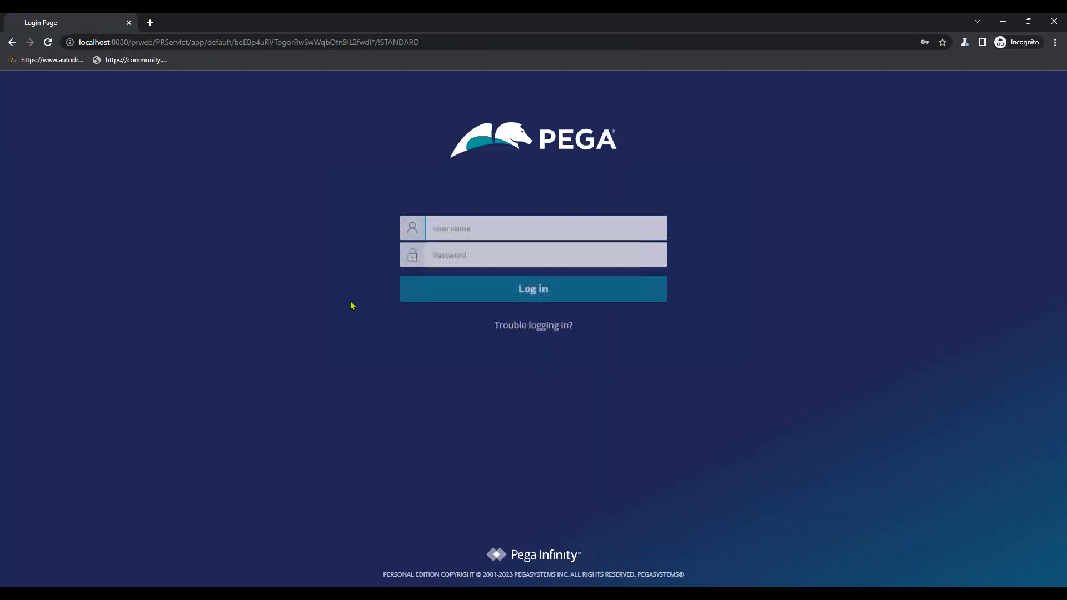
- Sign back in as HRManager with the account password, confirm no work, and minimize the portal
{"action": "left_click", "coordinate": [461, 231]}
{"action": "type", "text": "HRManager"}
{"action": "left_click", "coordinate": [447, 252]}
{"action": "type", "text": "rules"}
{"action": "left_click", "coordinate": [924, 42]}
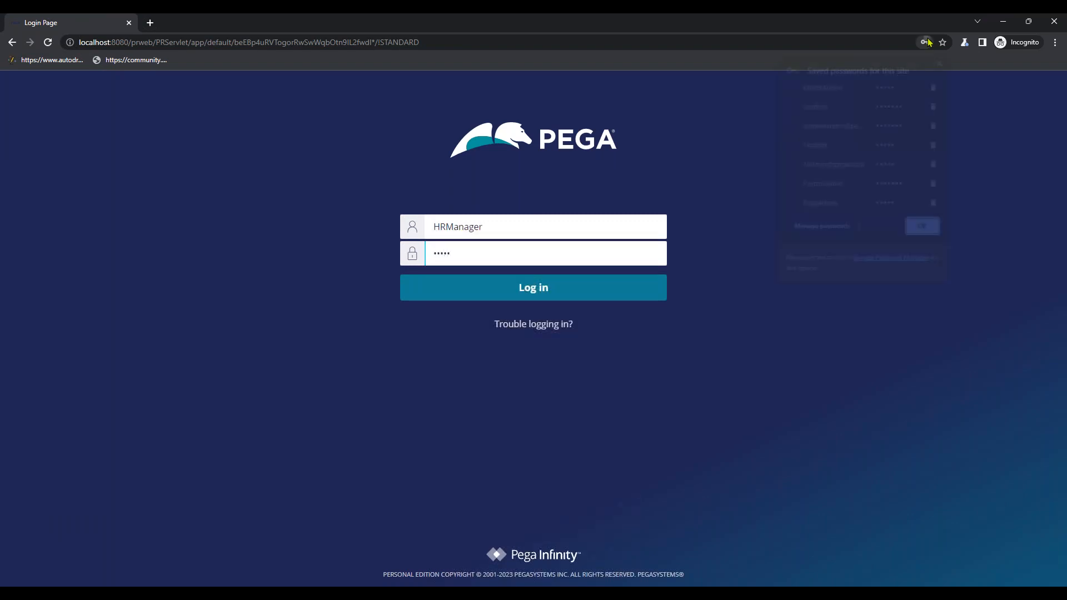
{"action": "left_click", "coordinate": [919, 232]}
{"action": "left_click", "coordinate": [572, 295]}
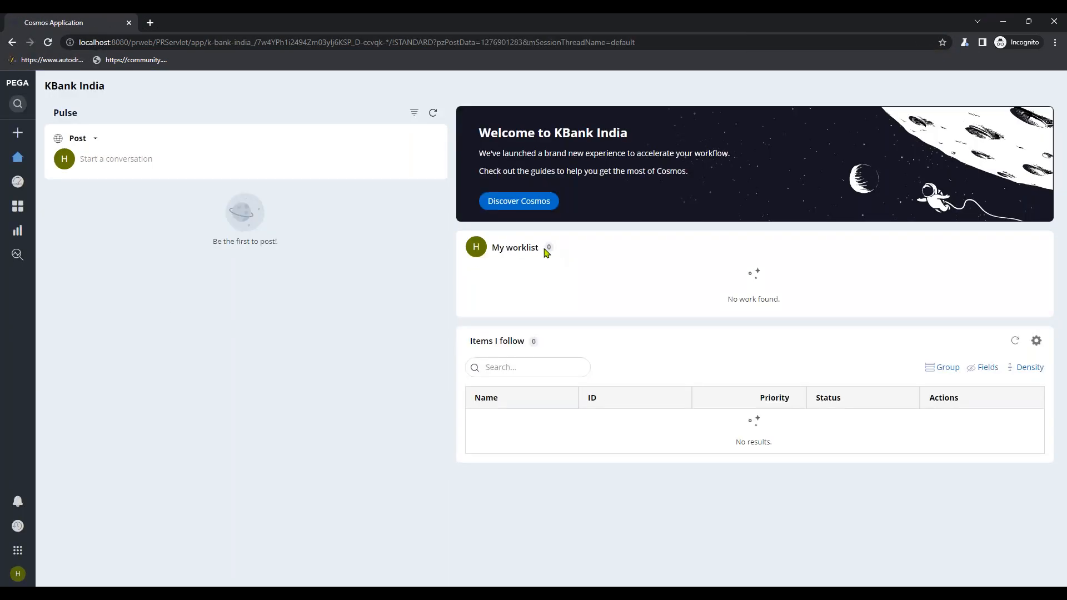
{"action": "left_click", "coordinate": [1003, 21]}
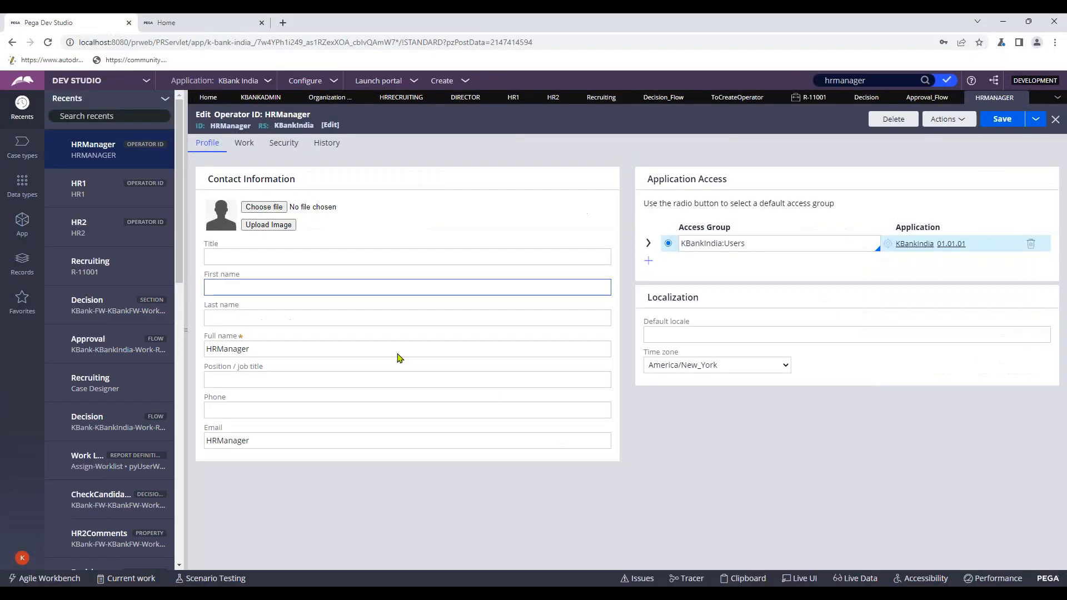
- Close case R-11001's history and reload the case
{"action": "left_click", "coordinate": [811, 97]}
{"action": "left_click", "coordinate": [905, 179]}
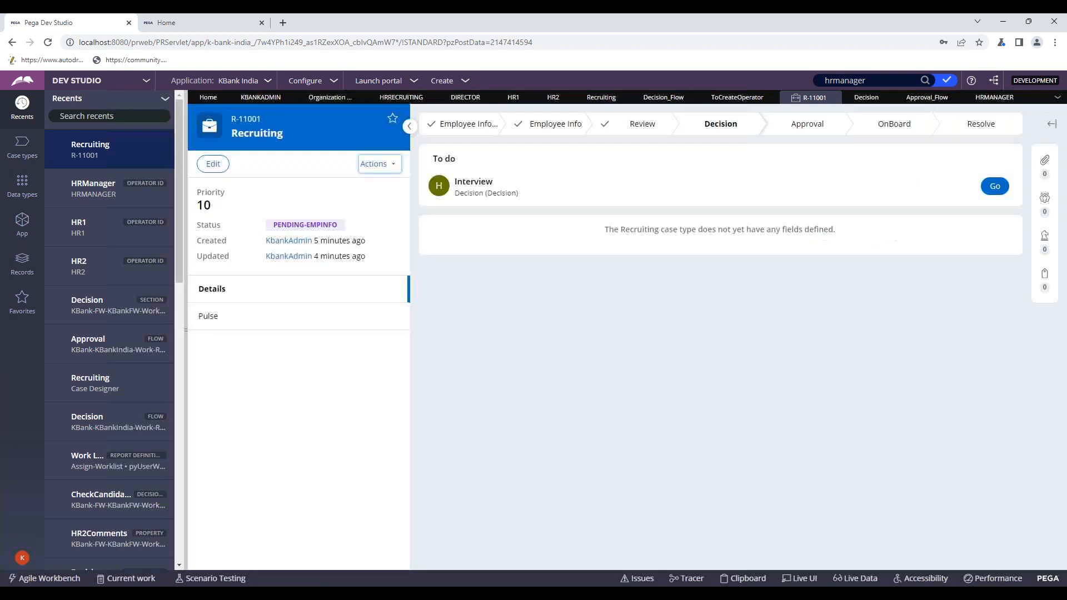
{"action": "left_click", "coordinate": [380, 164]}
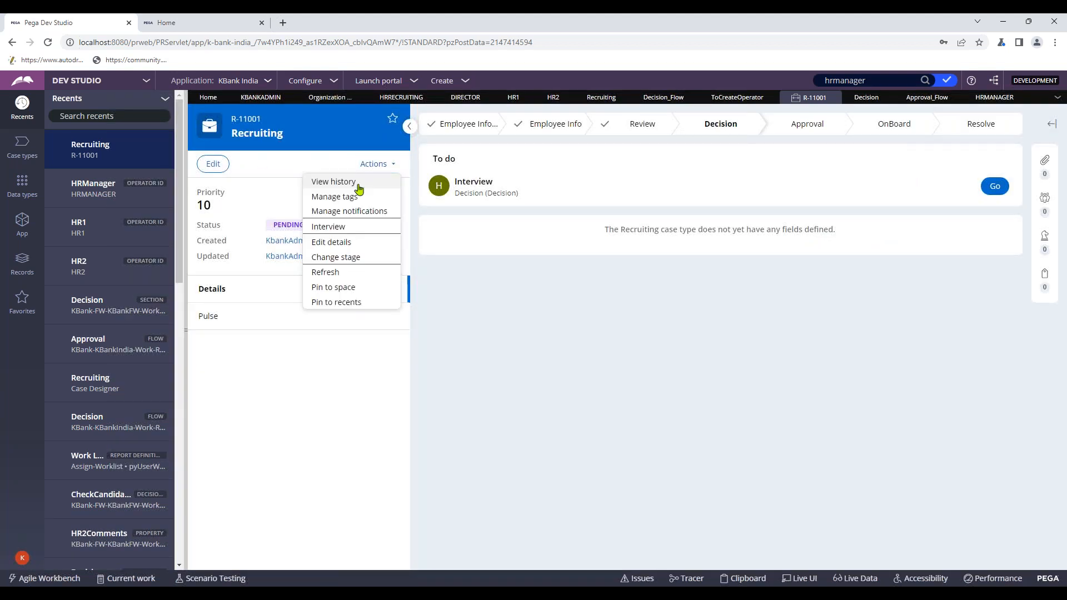
{"action": "left_click", "coordinate": [389, 272]}
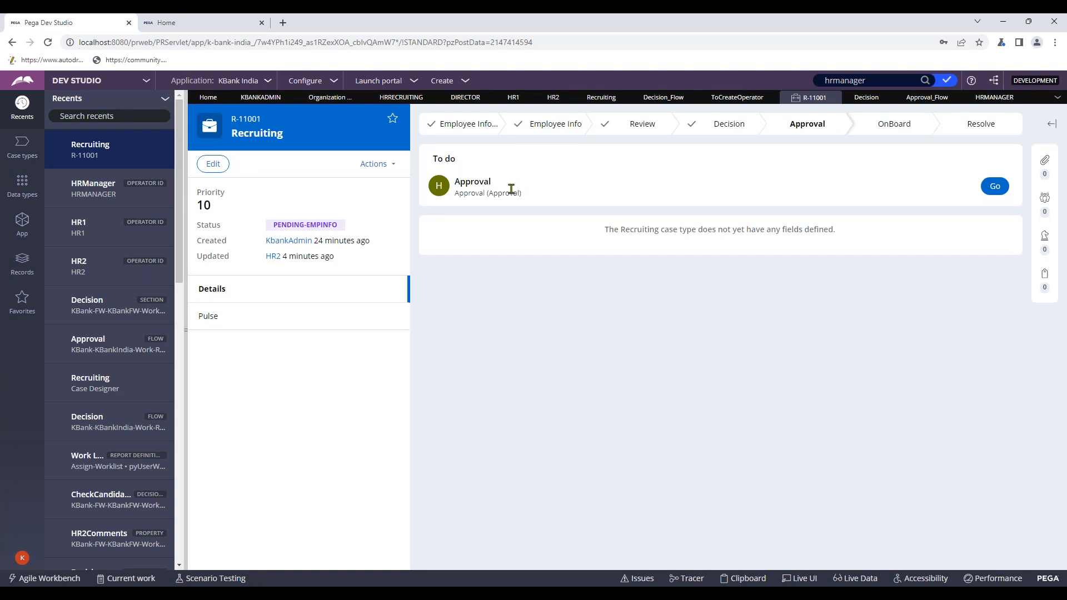
- Recheck the history's newest assignment for HRManager, then open the HRManager operator record
{"action": "left_click", "coordinate": [371, 165]}
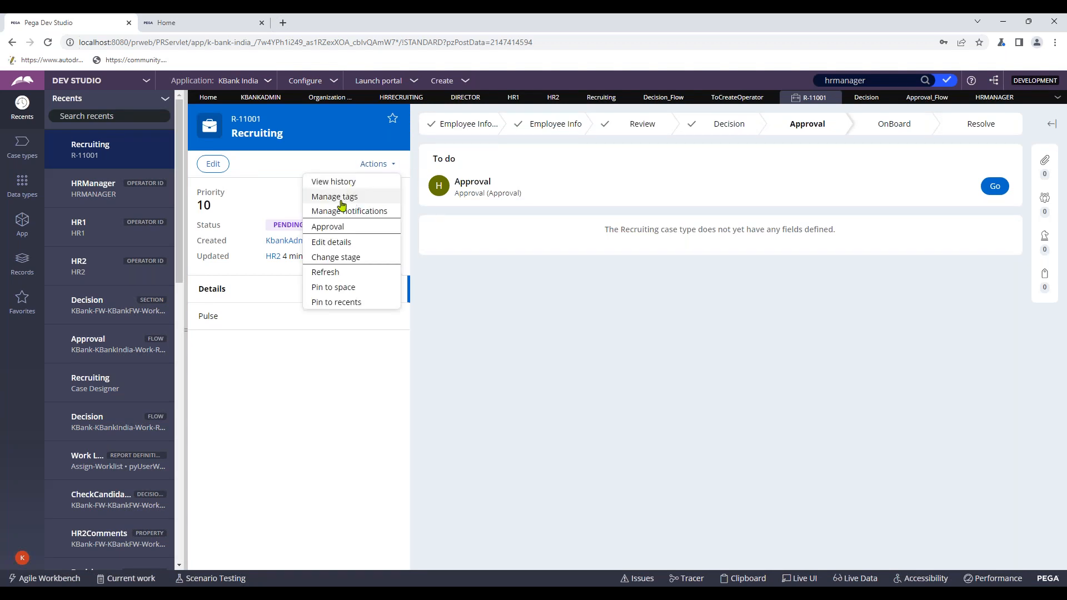
{"action": "left_click", "coordinate": [346, 182]}
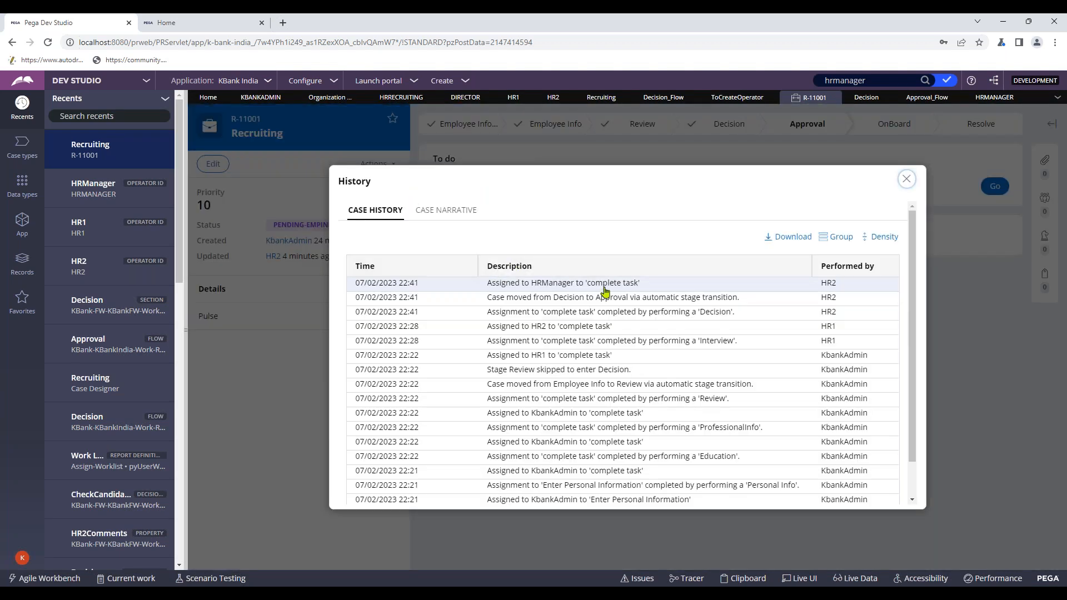
{"action": "double_click", "coordinate": [546, 284]}
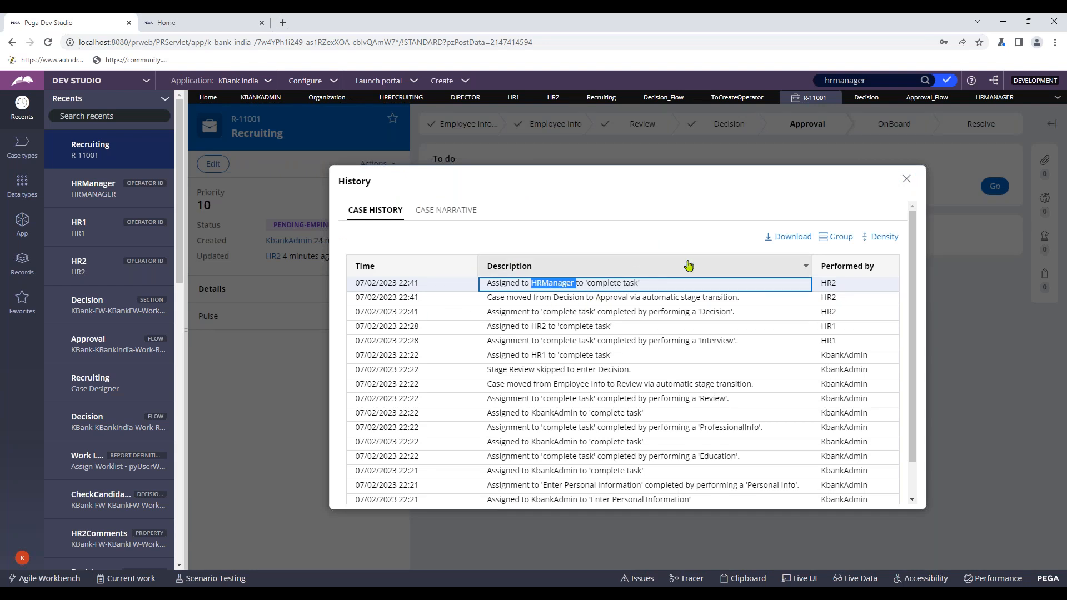
{"action": "left_click", "coordinate": [905, 180]}
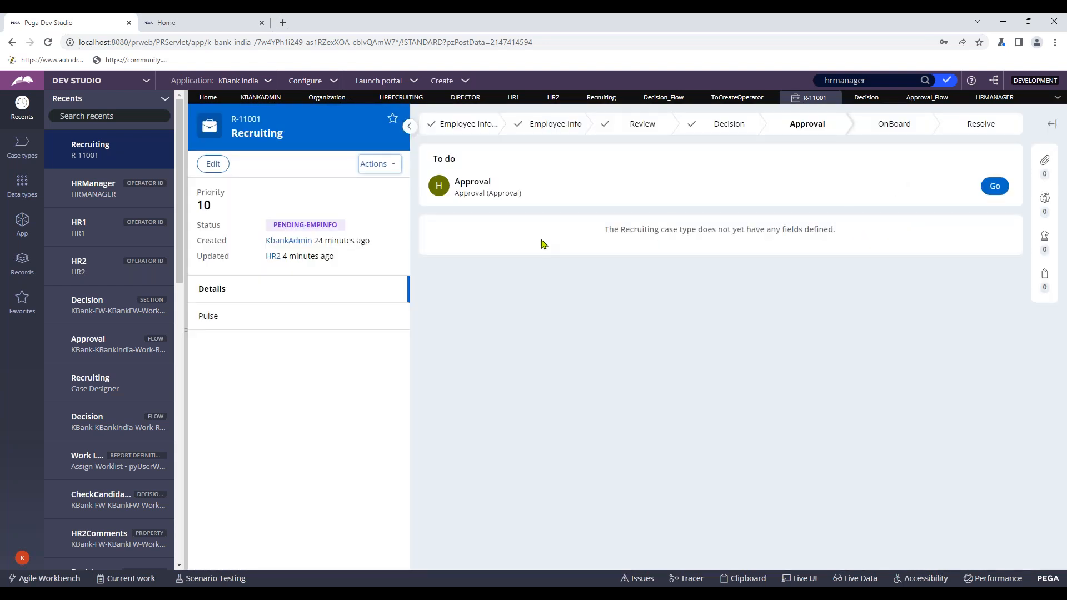
{"action": "left_click", "coordinate": [93, 188]}
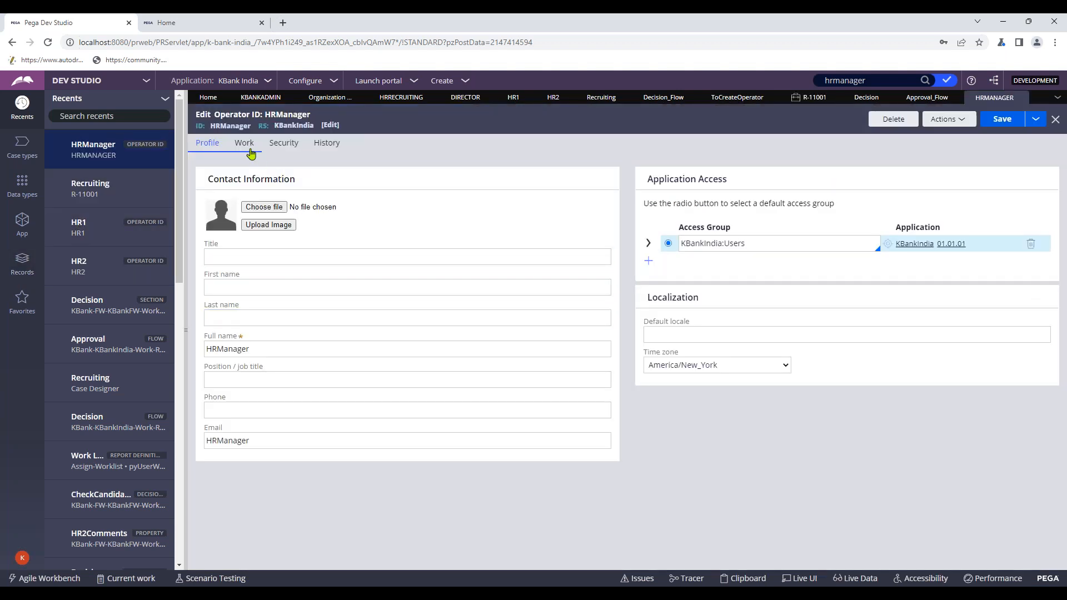
- Review the HRManager operator's Work, Security and History tabs, returning to Profile
{"action": "left_click", "coordinate": [943, 123]}
{"action": "left_click", "coordinate": [936, 139]}
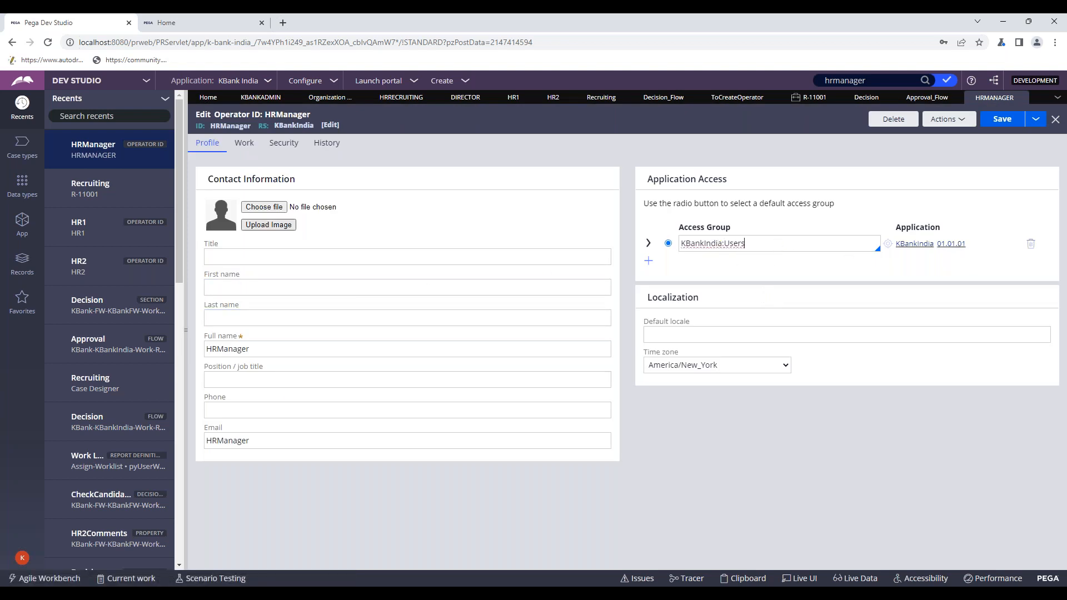
{"action": "left_click", "coordinate": [243, 144]}
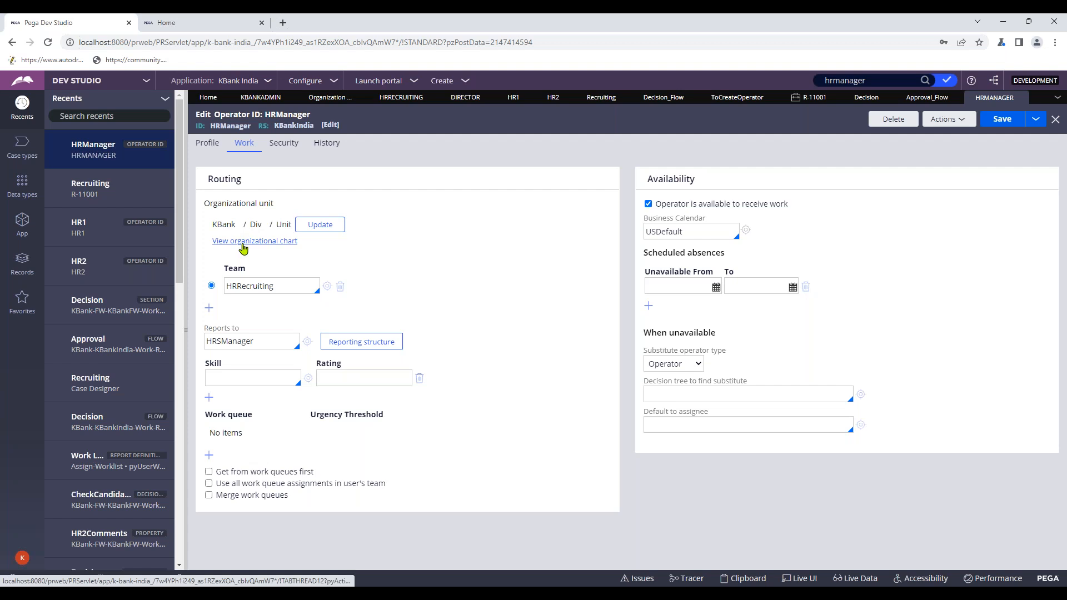
{"action": "left_click", "coordinate": [285, 144]}
{"action": "left_click", "coordinate": [327, 145]}
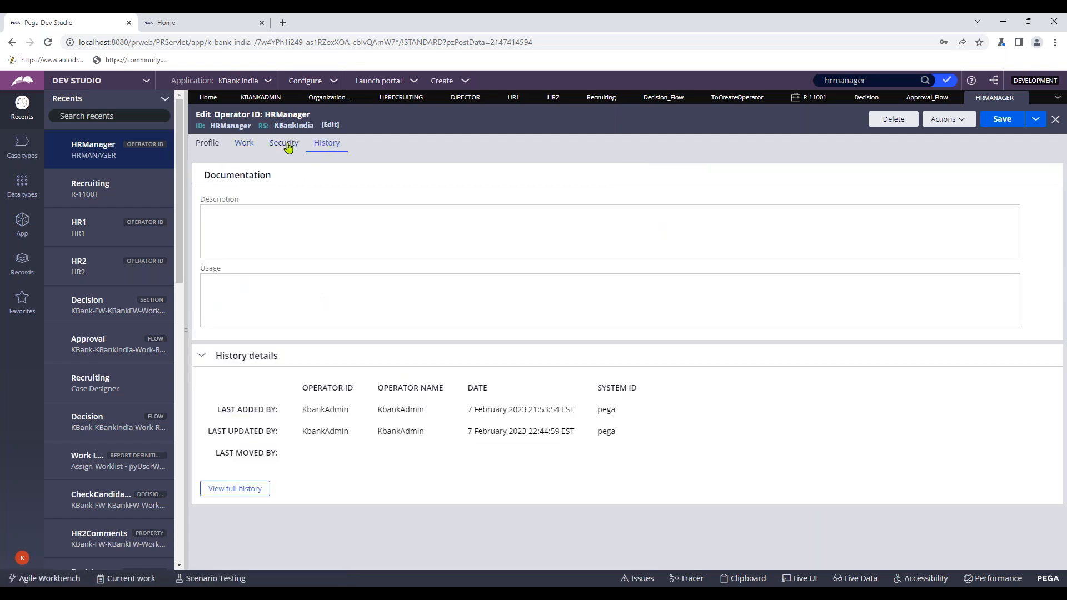
{"action": "left_click", "coordinate": [209, 145]}
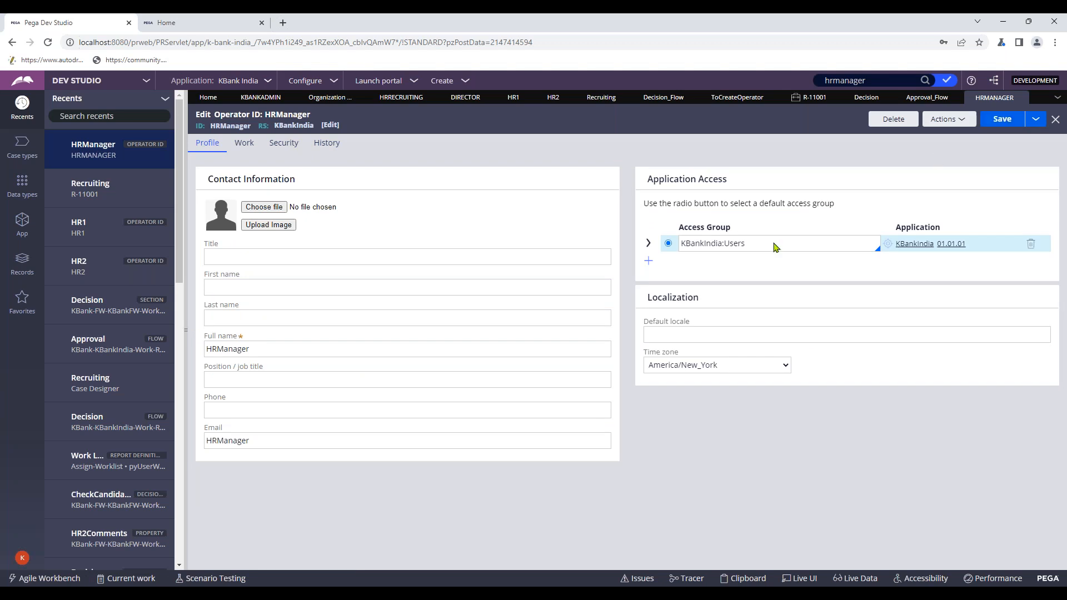
- Bring the KBank India Cosmos portal forward and open its account menu
{"action": "mouse_move", "coordinate": [530, 586]}
{"action": "left_click", "coordinate": [567, 547]}
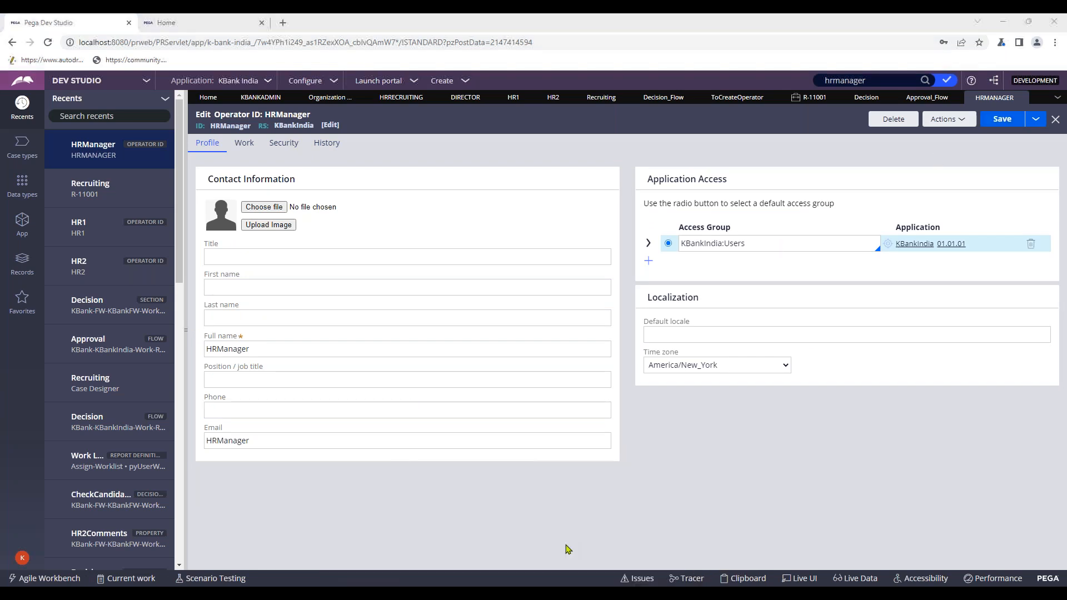
{"action": "left_click", "coordinate": [18, 573]}
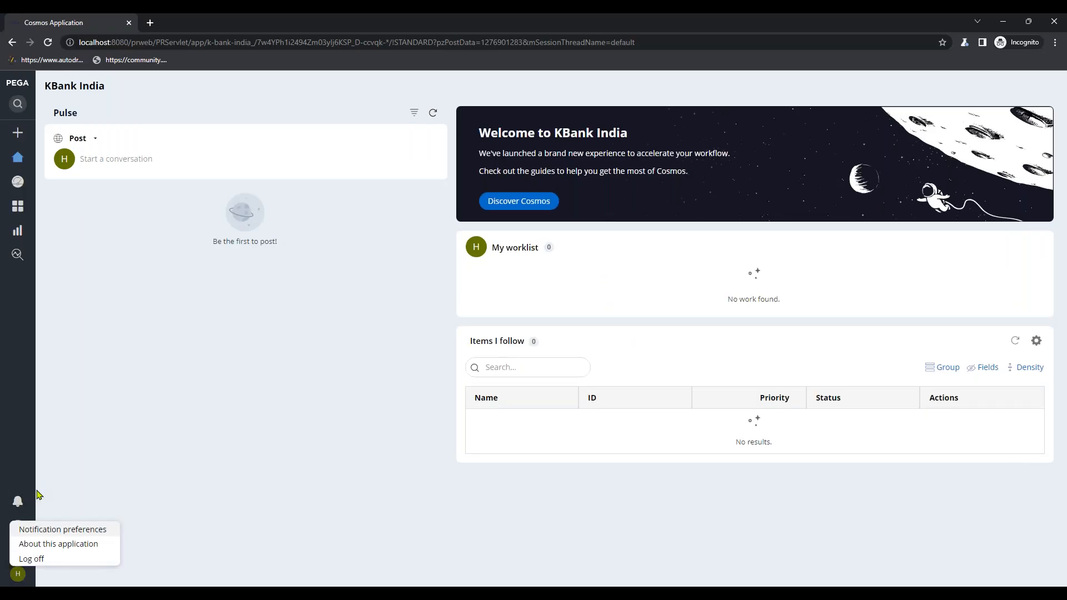
- Log off and sign back in to Cosmos as hrmanager with the account password
{"action": "left_click", "coordinate": [39, 559]}
{"action": "left_click", "coordinate": [563, 224]}
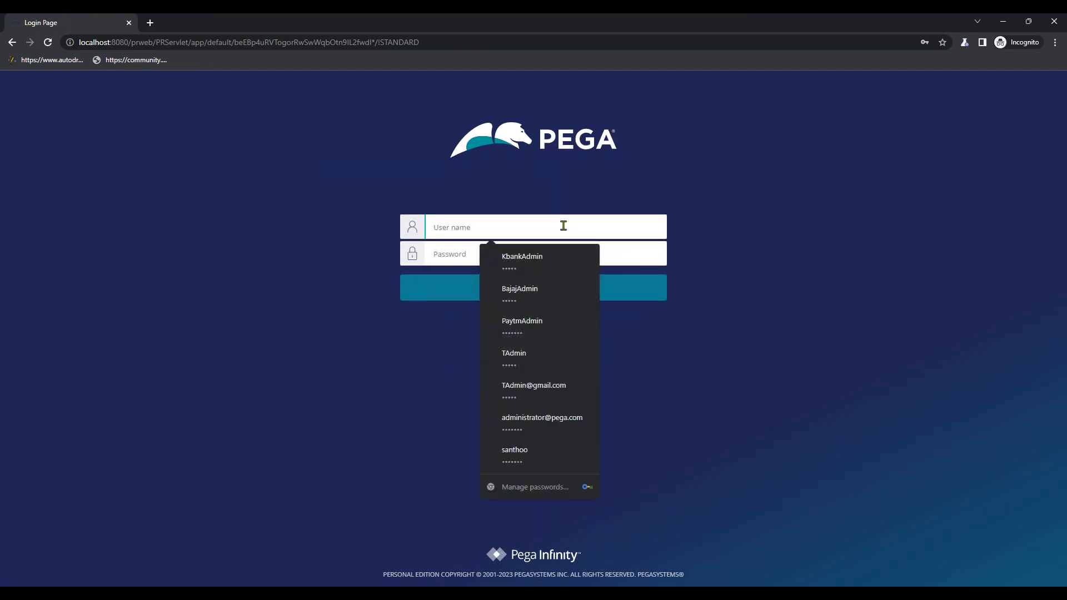
{"action": "type", "text": "hrm"}
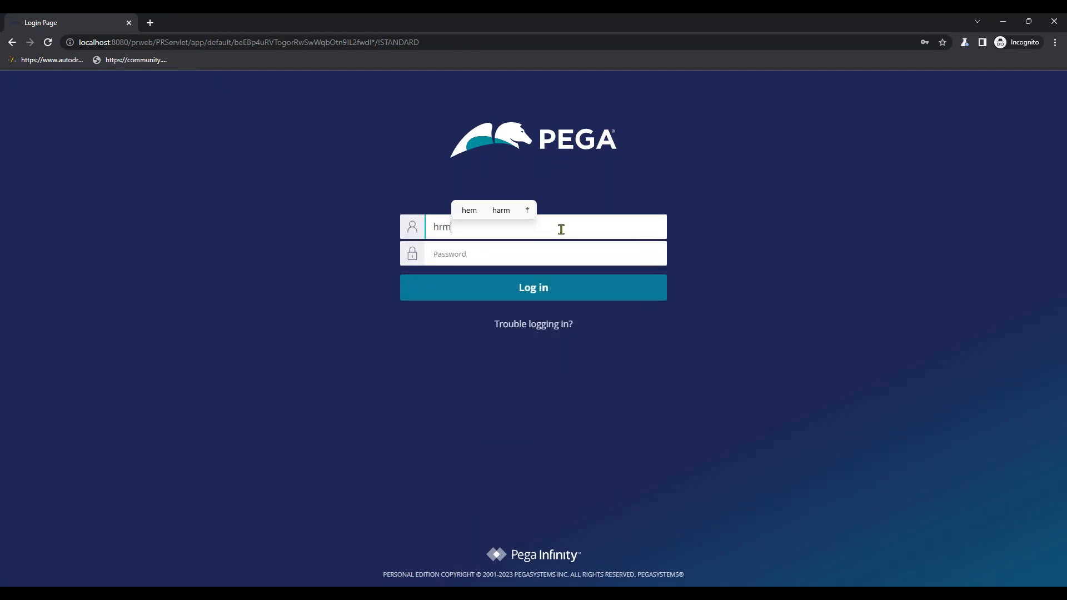
{"action": "type", "text": "anager"}
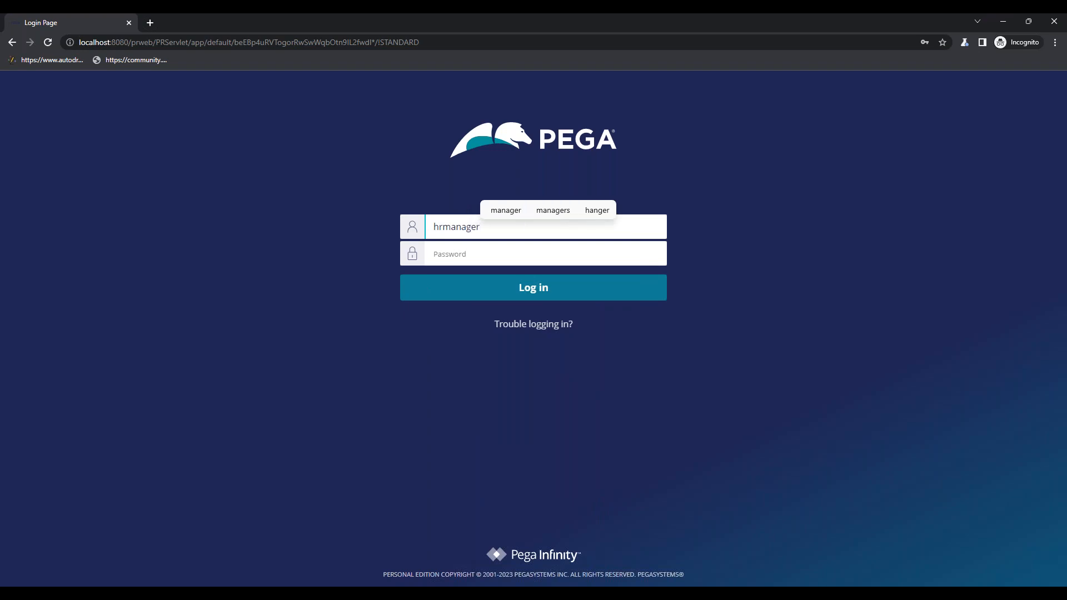
{"action": "left_click", "coordinate": [539, 254]}
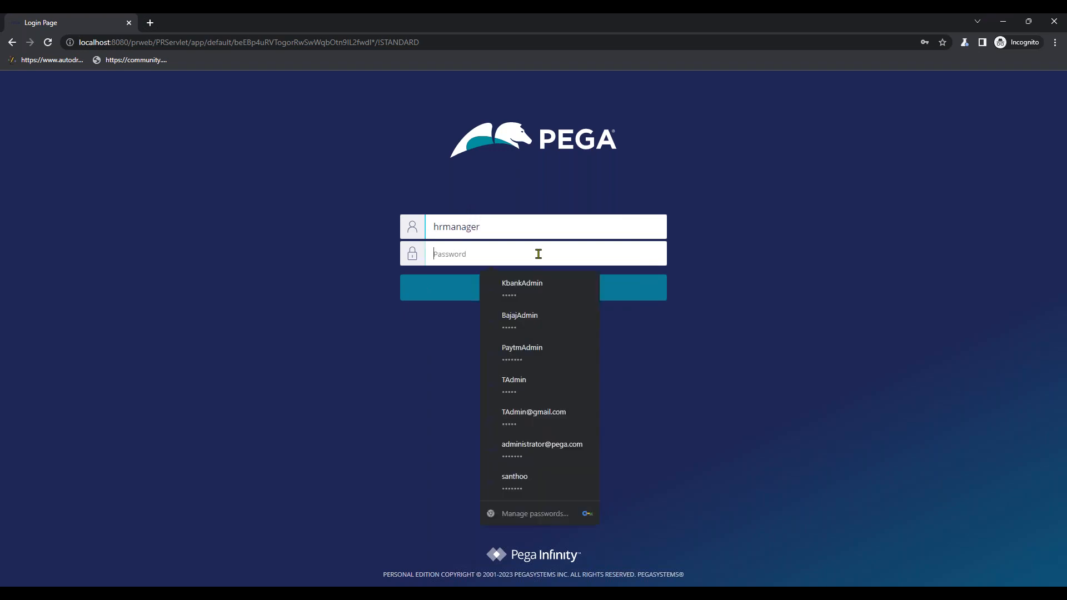
{"action": "type", "text": "ru"}
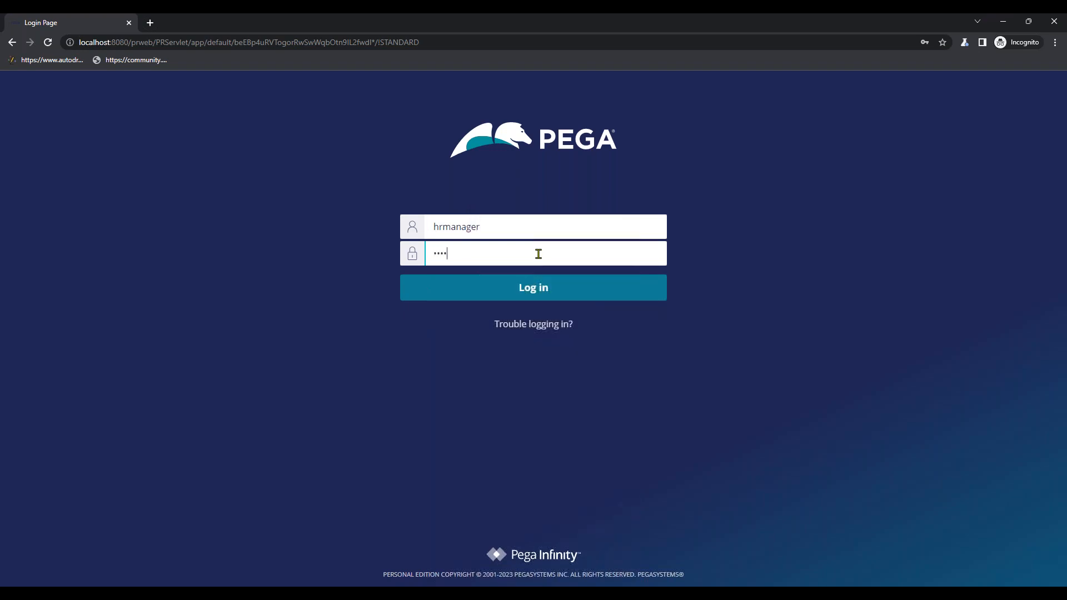
{"action": "key", "text": "Return"}
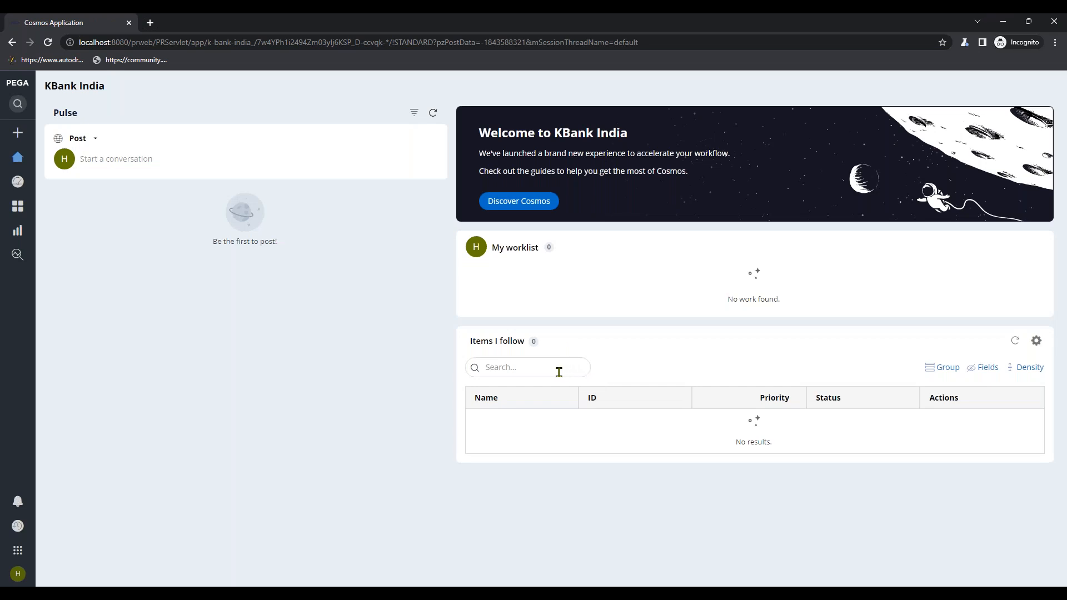
- Check the Dashboard showing HRRecruiting as primary team and Home, then minimize the portal
{"action": "left_click", "coordinate": [18, 157]}
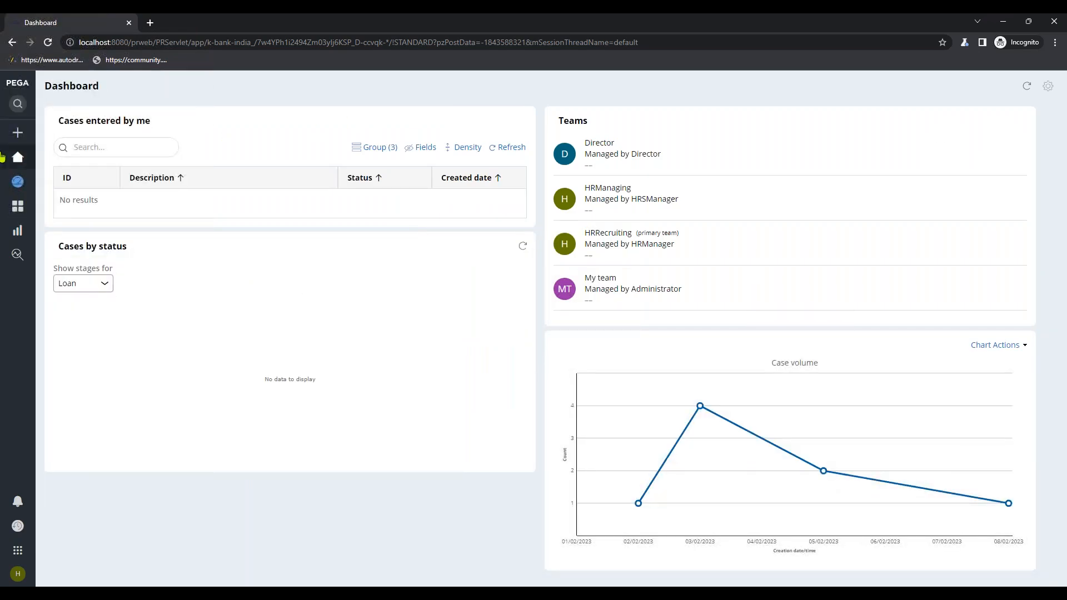
{"action": "left_click", "coordinate": [58, 158]}
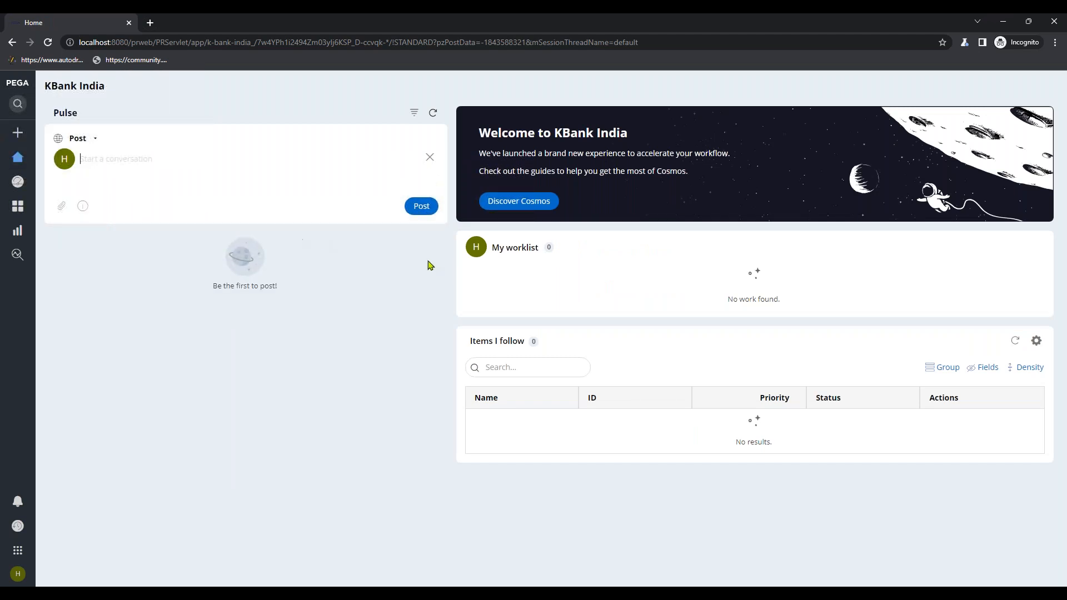
{"action": "left_click", "coordinate": [995, 20]}
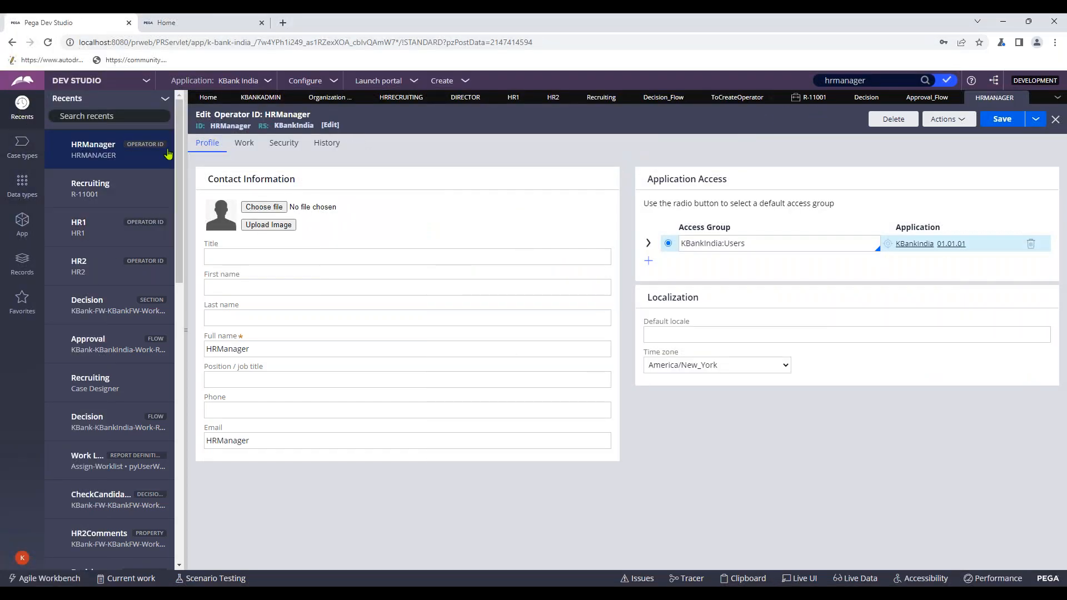
- Run the Work List report full screen and confirm R-11001's Approval task sits with HRManager
{"action": "scroll", "coordinate": [128, 230], "scroll_direction": "down", "scroll_amount": 2}
{"action": "left_click", "coordinate": [145, 350]}
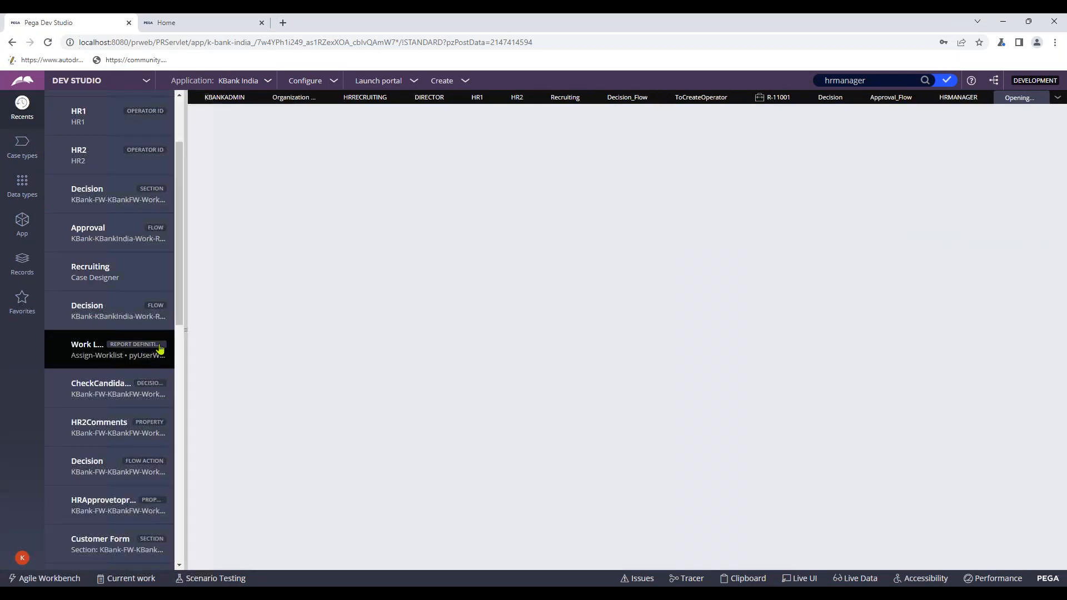
{"action": "left_click", "coordinate": [943, 120]}
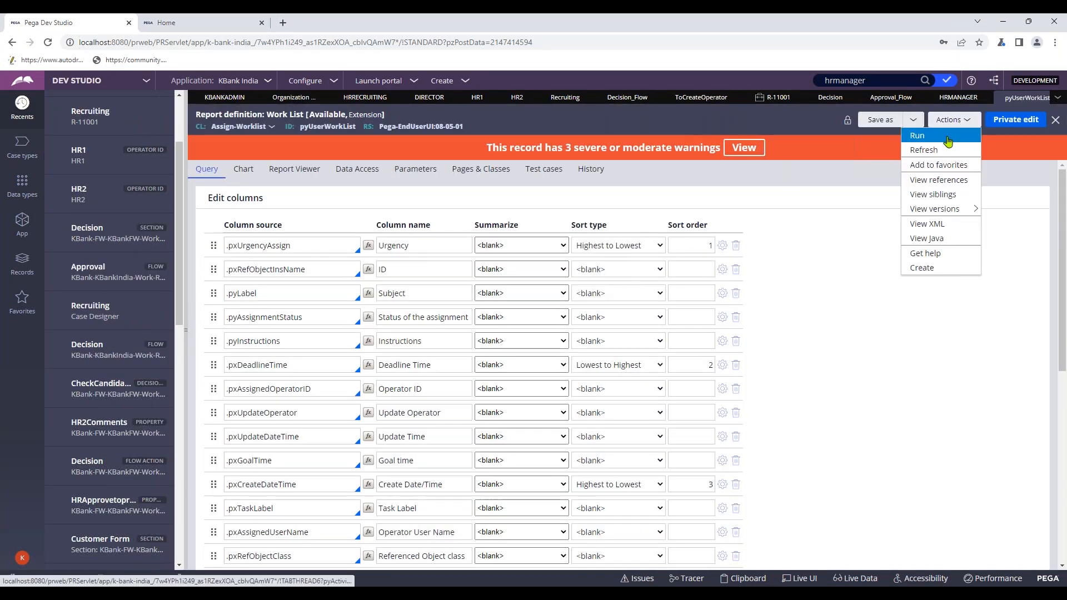
{"action": "left_click", "coordinate": [946, 142]}
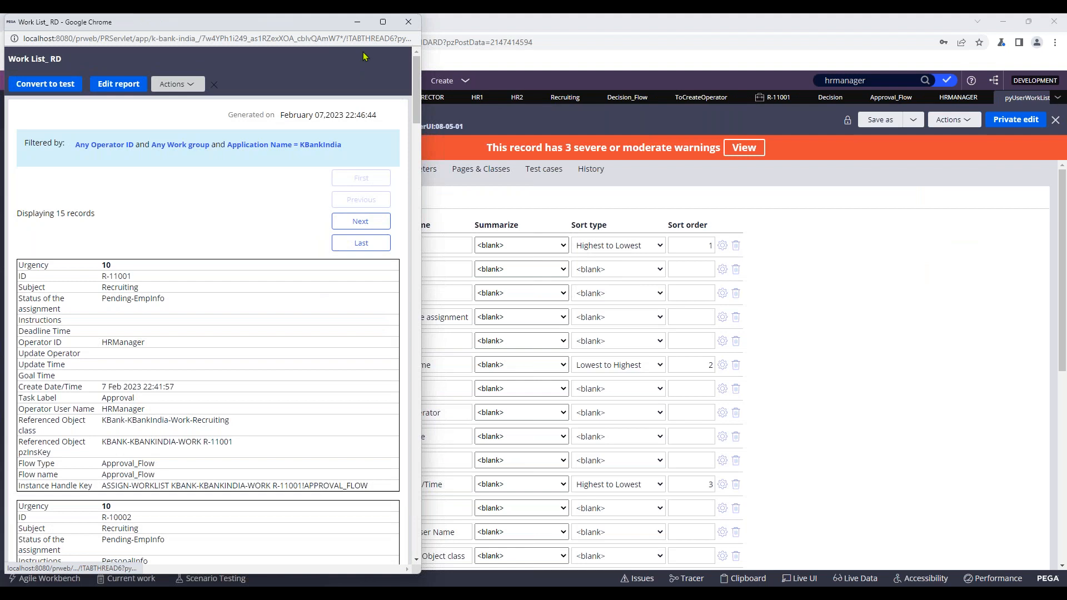
{"action": "left_click_drag", "start_coordinate": [304, 26], "coordinate": [315, 66]}
{"action": "left_click", "coordinate": [397, 63]}
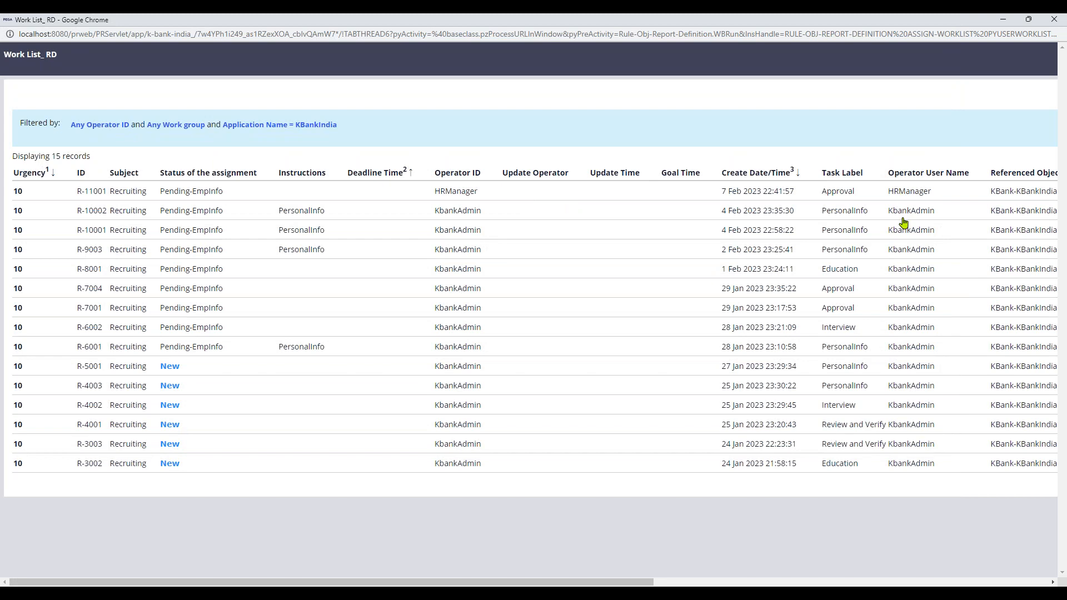
{"action": "double_click", "coordinate": [905, 192]}
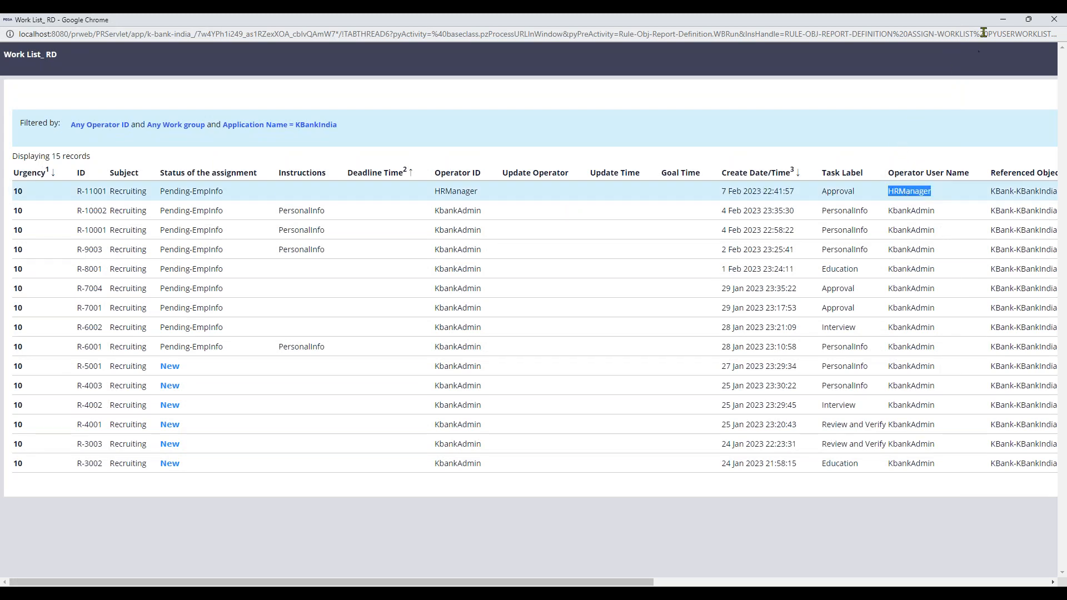
{"action": "left_click", "coordinate": [1003, 19]}
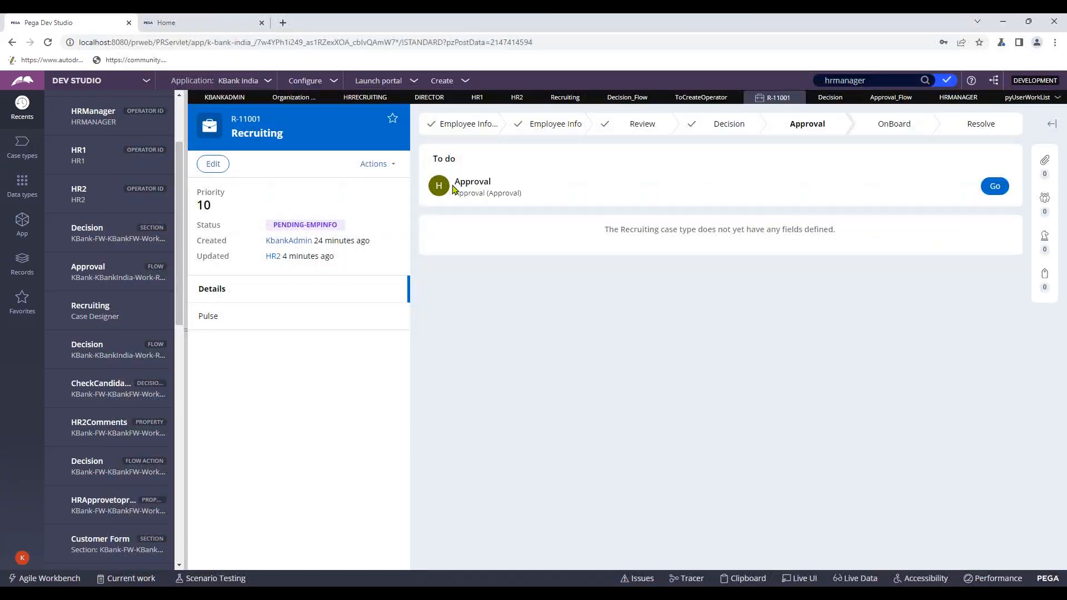
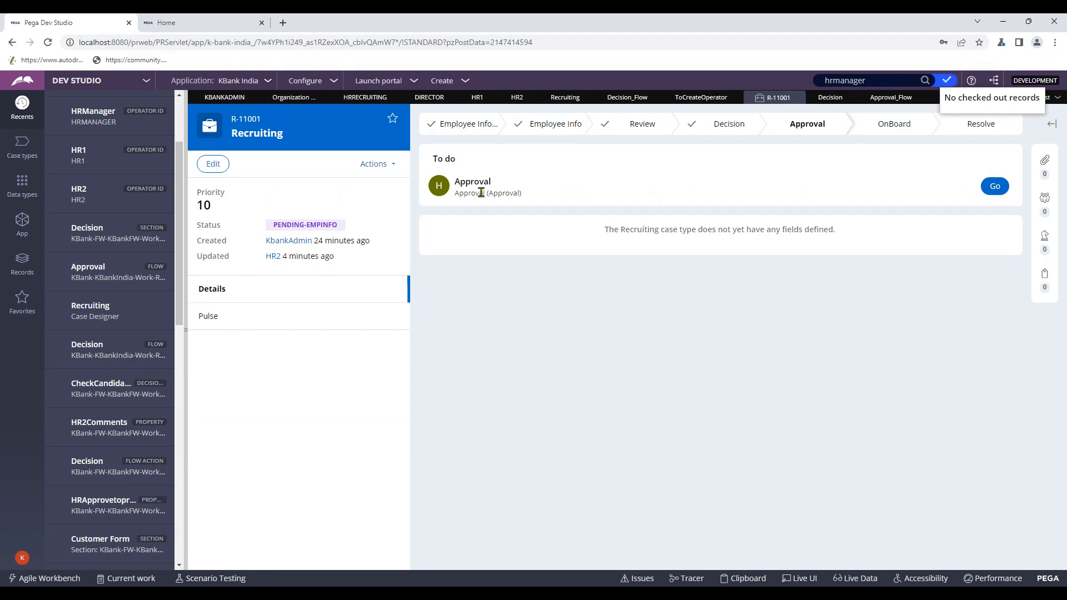
- Open R-11001's pending Approval assignment and look over its case actions without choosing one
{"action": "left_click", "coordinate": [998, 186]}
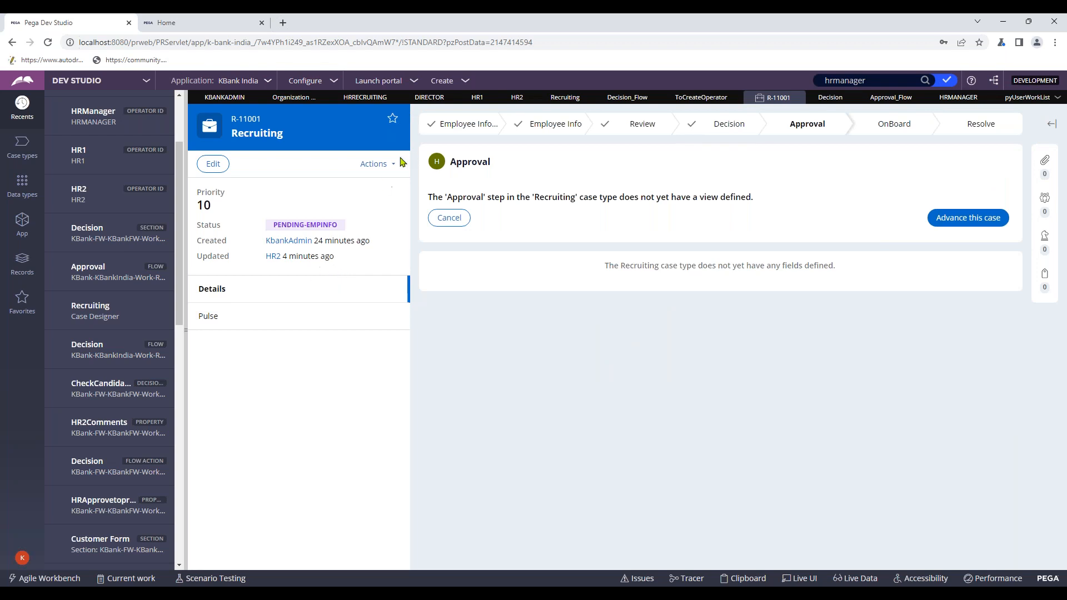
{"action": "left_click", "coordinate": [385, 166]}
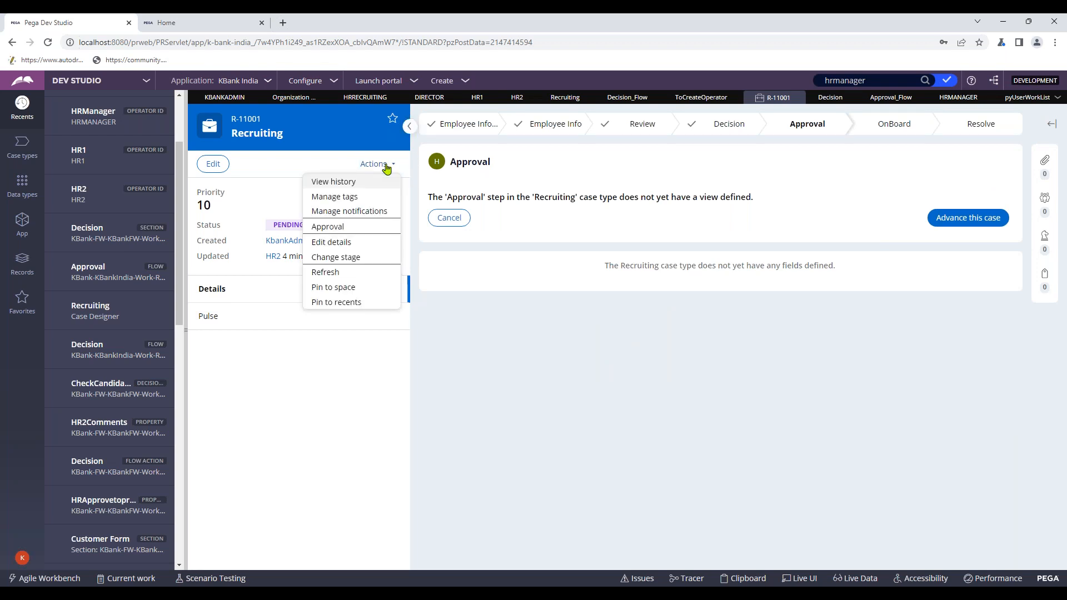
{"action": "left_click", "coordinate": [889, 162]}
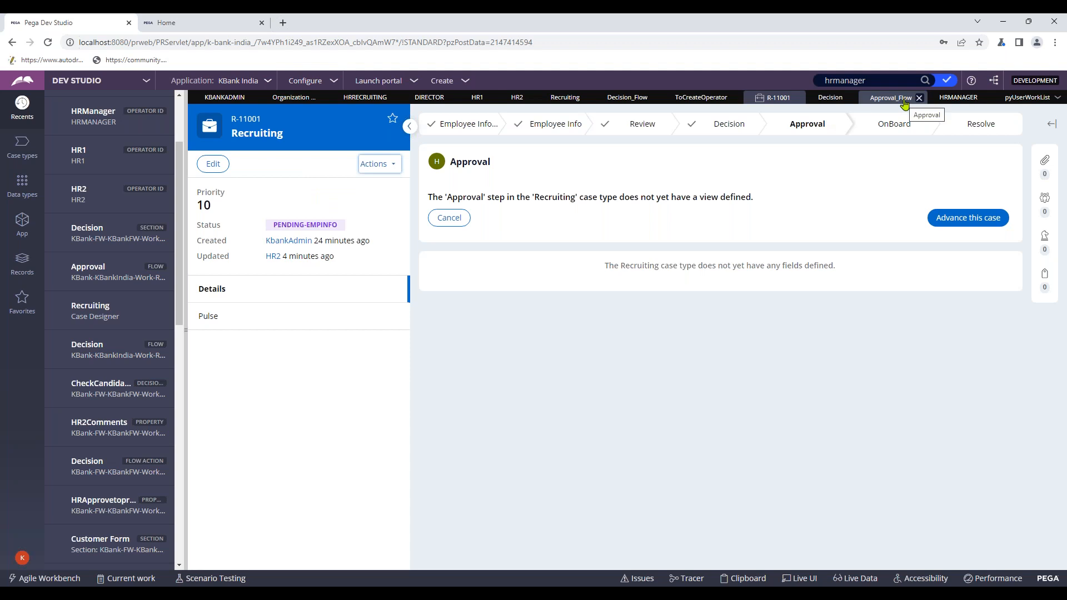
- Open the Recruiting case type's Approval_Flow diagram and review the Approval assignment's routing
{"action": "left_click", "coordinate": [562, 100]}
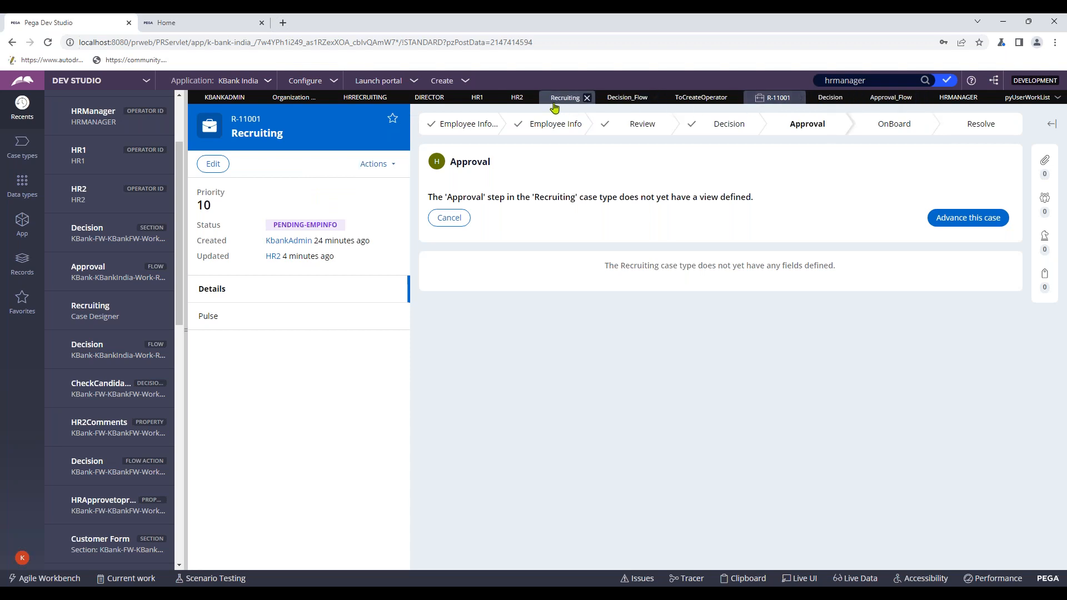
{"action": "left_click", "coordinate": [929, 239]}
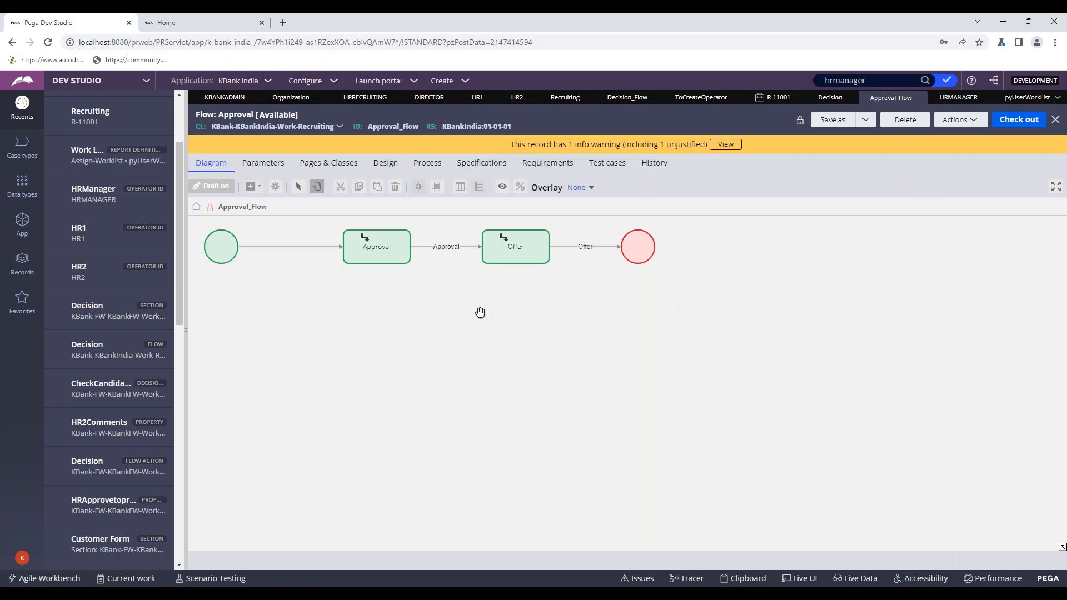
{"action": "double_click", "coordinate": [389, 252]}
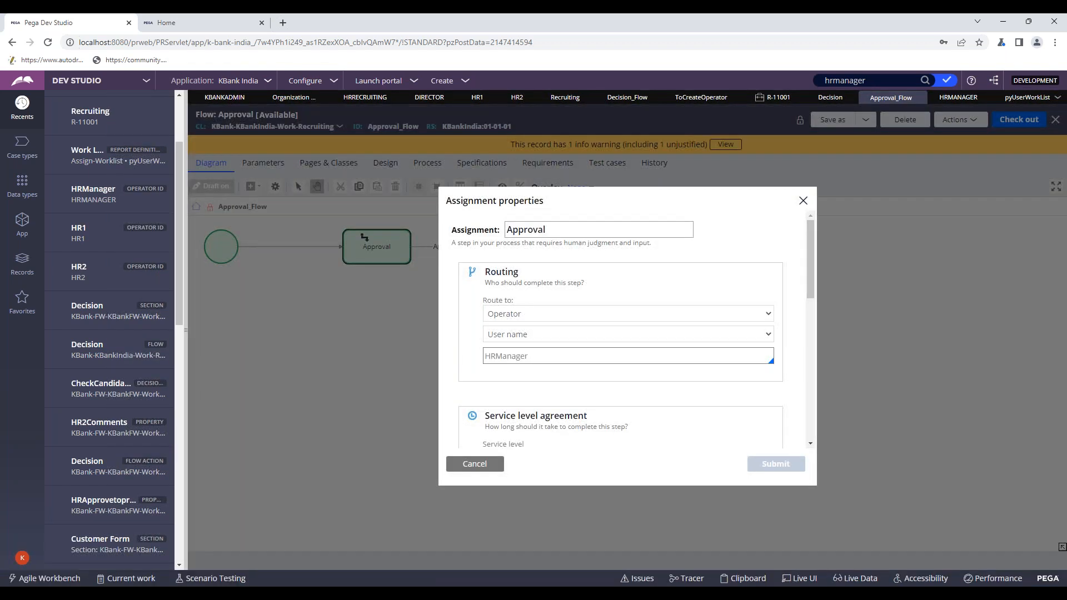
{"action": "scroll", "coordinate": [578, 333], "scroll_direction": "down", "scroll_amount": 2}
{"action": "scroll", "coordinate": [555, 328], "scroll_direction": "up", "scroll_amount": 1}
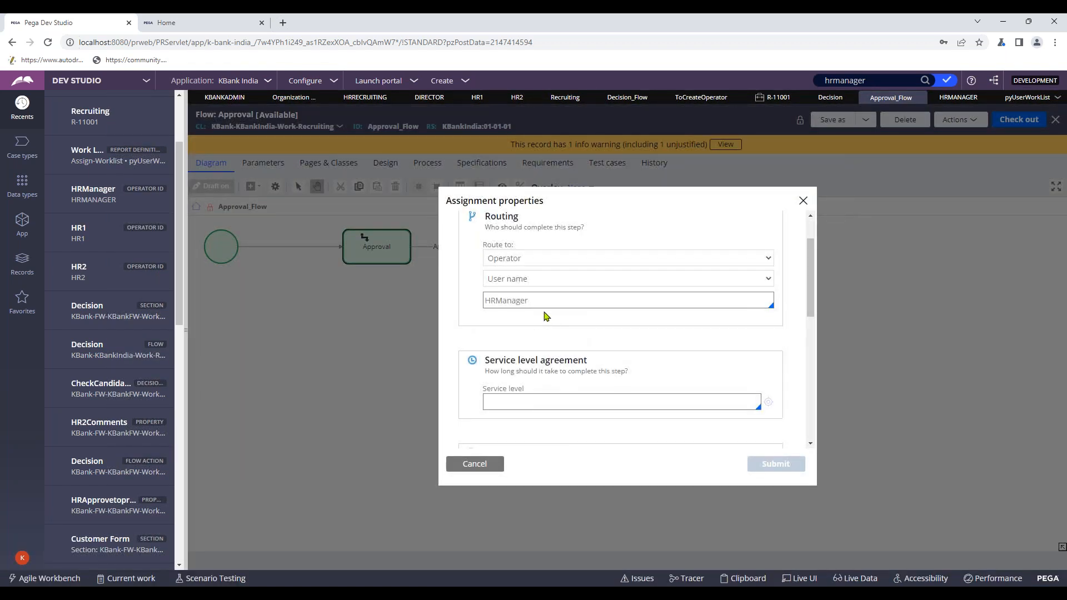
{"action": "scroll", "coordinate": [500, 408], "scroll_direction": "down", "scroll_amount": 3}
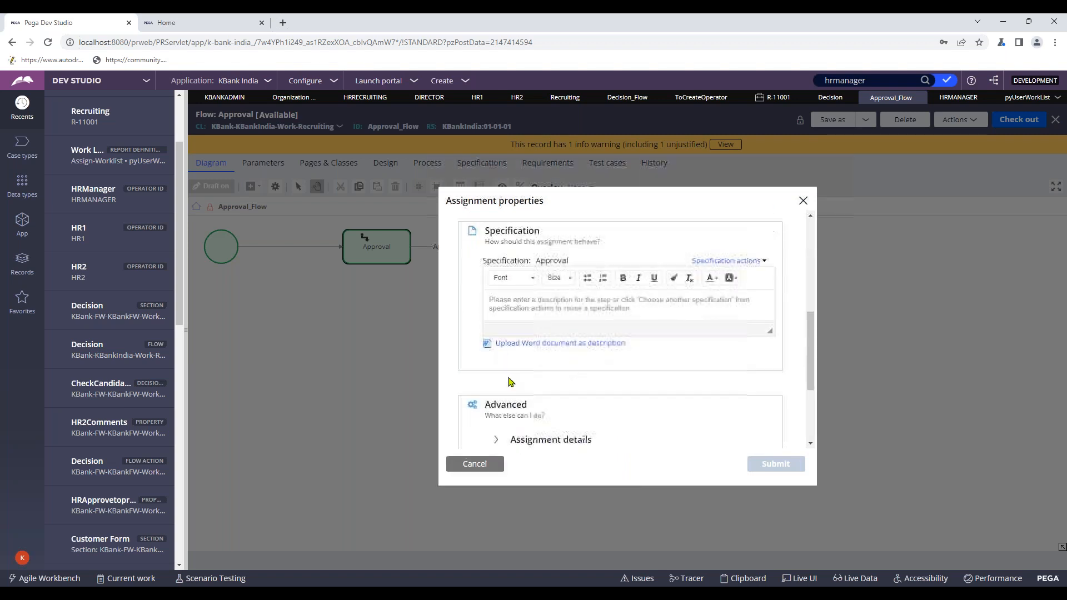
{"action": "left_click", "coordinate": [483, 464]}
- Confirm the Offer assignment routes to operator HRSManager, then return to case R-11001
{"action": "double_click", "coordinate": [526, 246]}
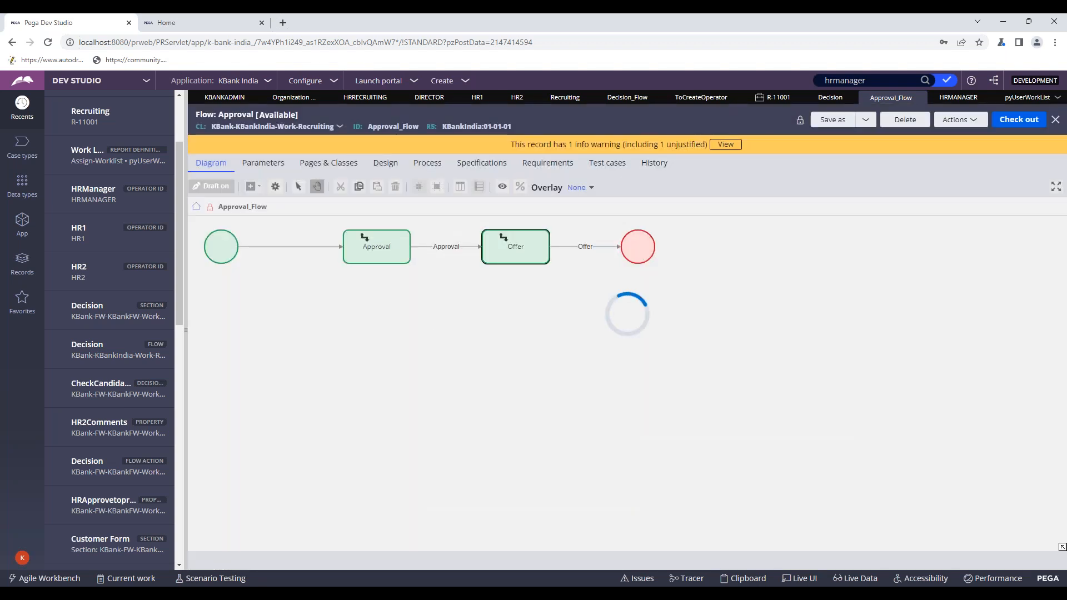
{"action": "scroll", "coordinate": [547, 389], "scroll_direction": "down", "scroll_amount": 3}
{"action": "scroll", "coordinate": [547, 390], "scroll_direction": "up", "scroll_amount": 3}
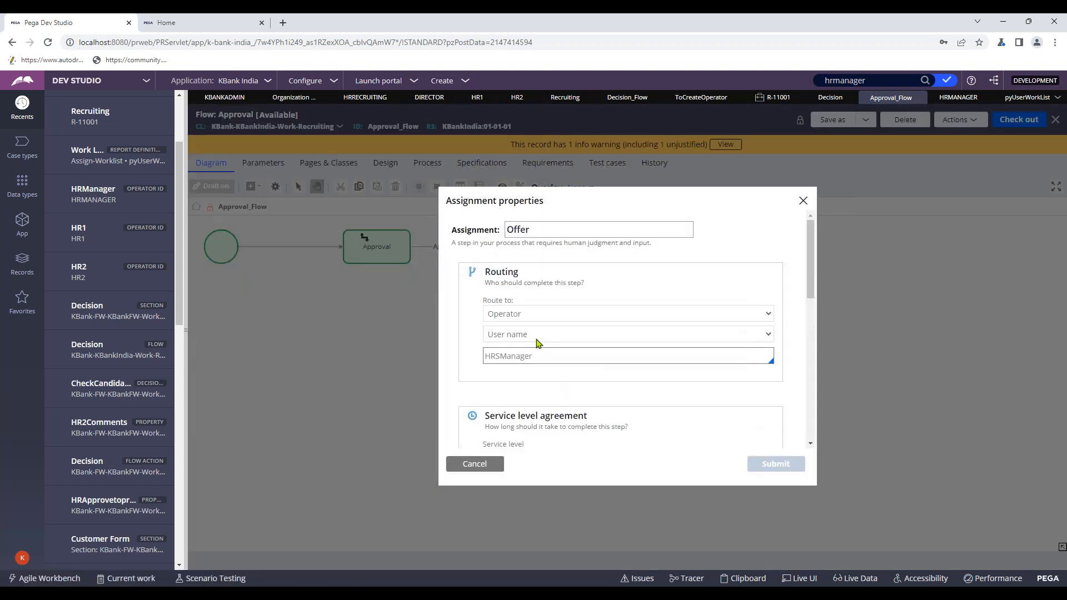
{"action": "left_click", "coordinate": [479, 464]}
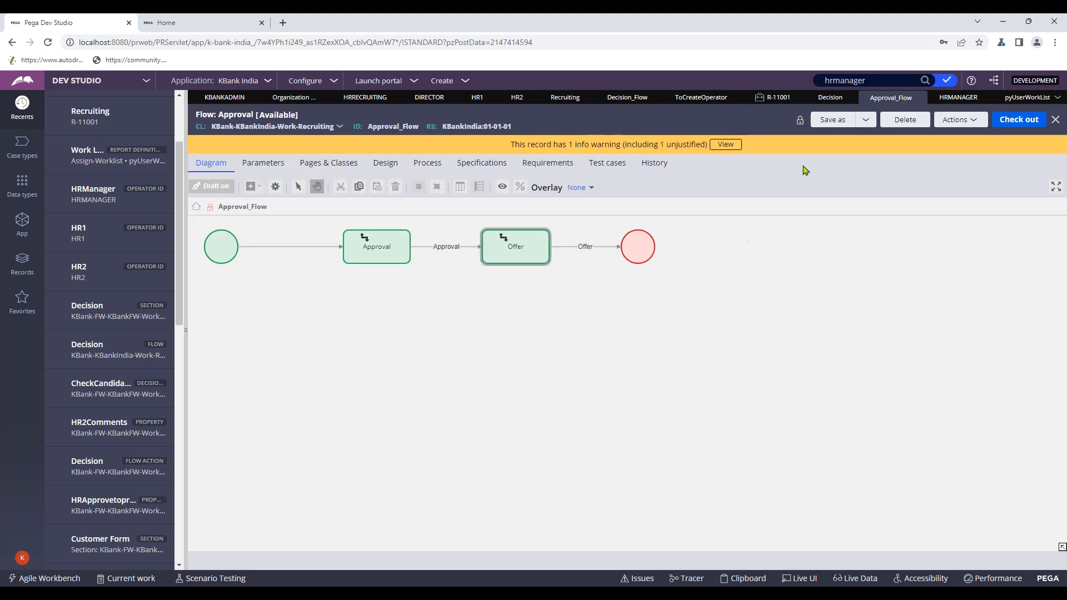
{"action": "left_click", "coordinate": [774, 97]}
- Advance R-11001 past Approval and confirm in the case history that Offer went to HRSManager
{"action": "left_click", "coordinate": [965, 219]}
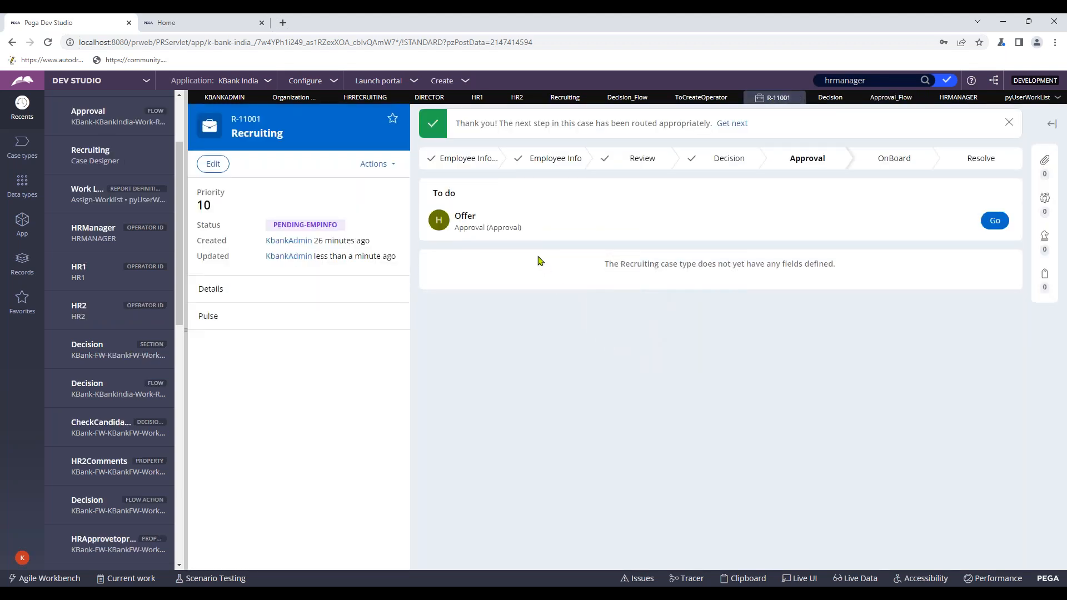
{"action": "left_click", "coordinate": [381, 164]}
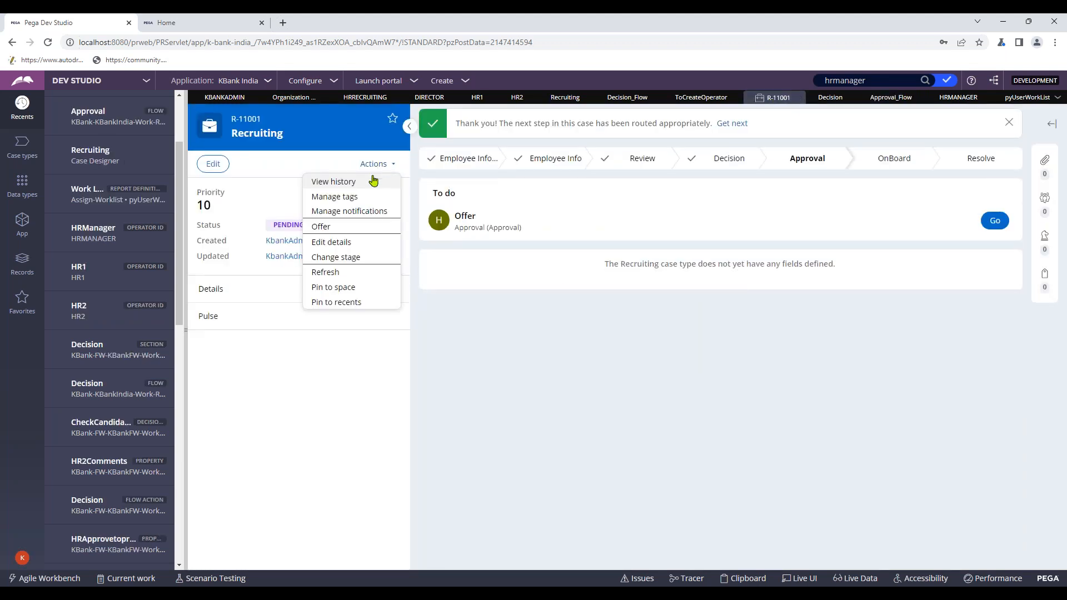
{"action": "left_click", "coordinate": [355, 181]}
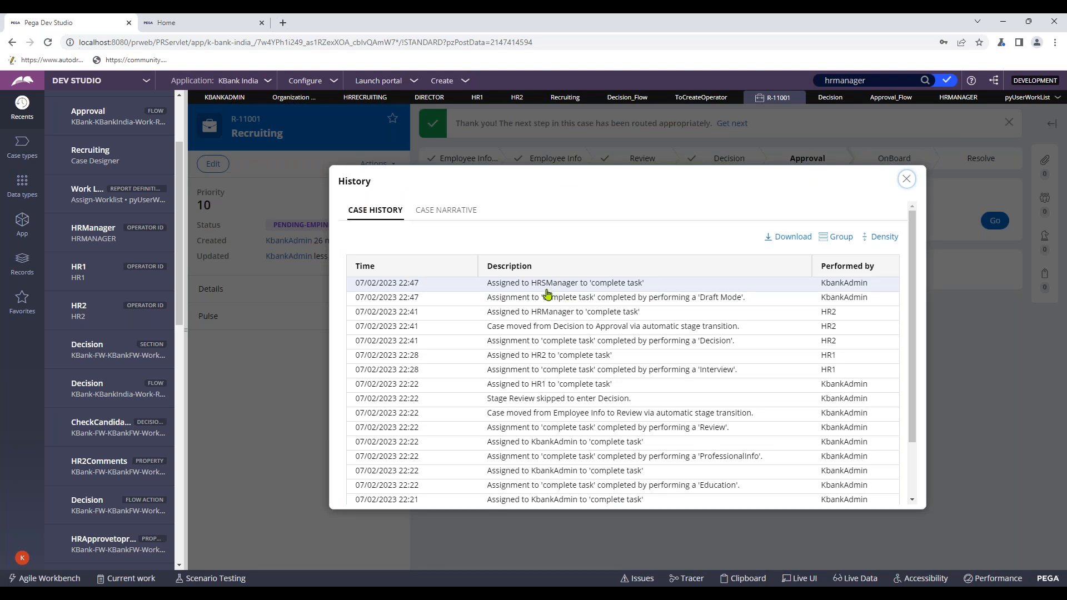
{"action": "left_click", "coordinate": [906, 179]}
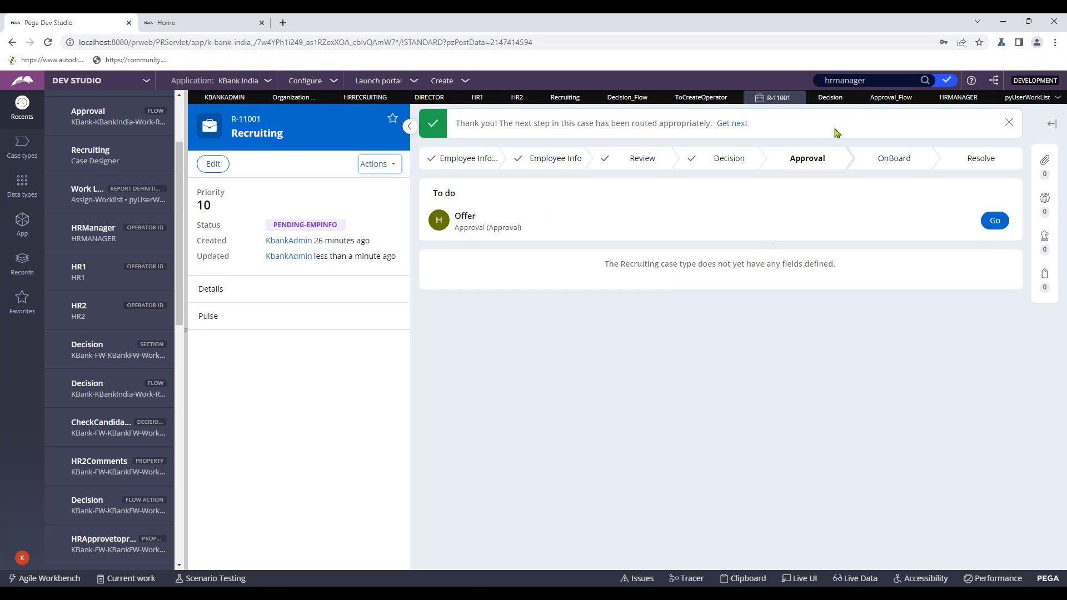
- Copy the HRSManager operator name from the Offer assignment's properties in Approval_Flow
{"action": "left_click", "coordinate": [883, 102]}
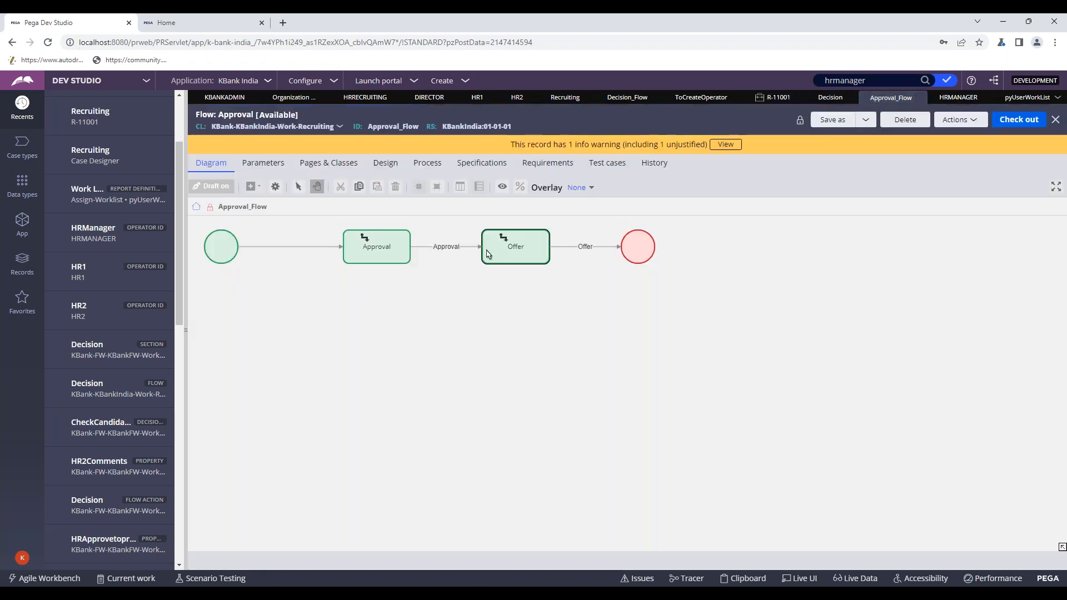
{"action": "right_click", "coordinate": [506, 245]}
{"action": "left_click", "coordinate": [528, 255]}
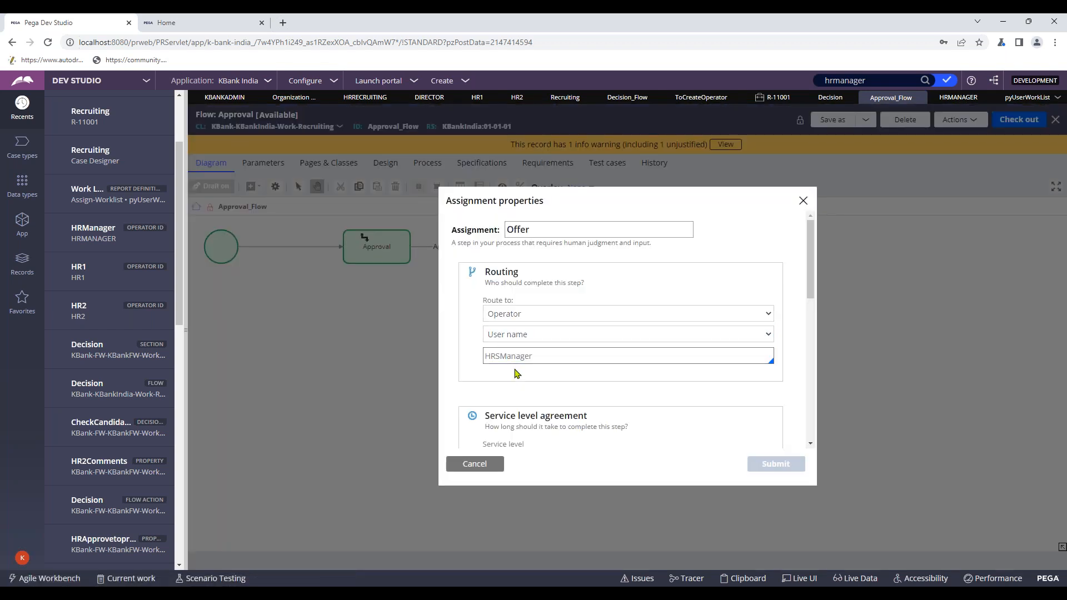
{"action": "double_click", "coordinate": [503, 359]}
{"action": "key", "text": "ctrl+c"}
- Search for and open the HRSManager operator record, showing its KBankIndia:Users access group
{"action": "left_click", "coordinate": [870, 80]}
{"action": "key", "text": "ctrl+a"}
{"action": "key", "text": "ctrl+v"}
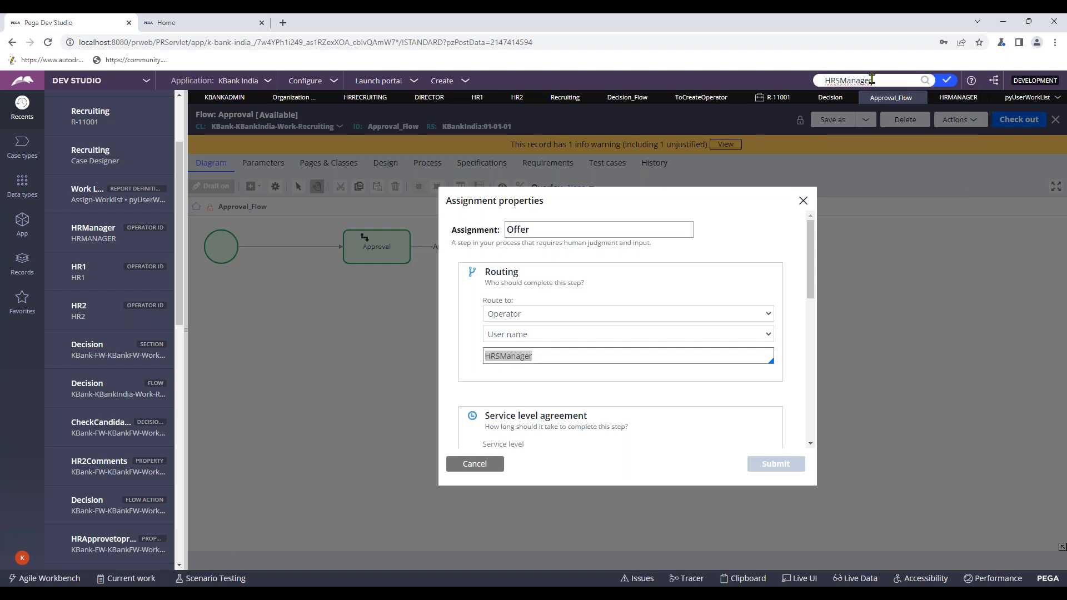
{"action": "key", "text": "Return"}
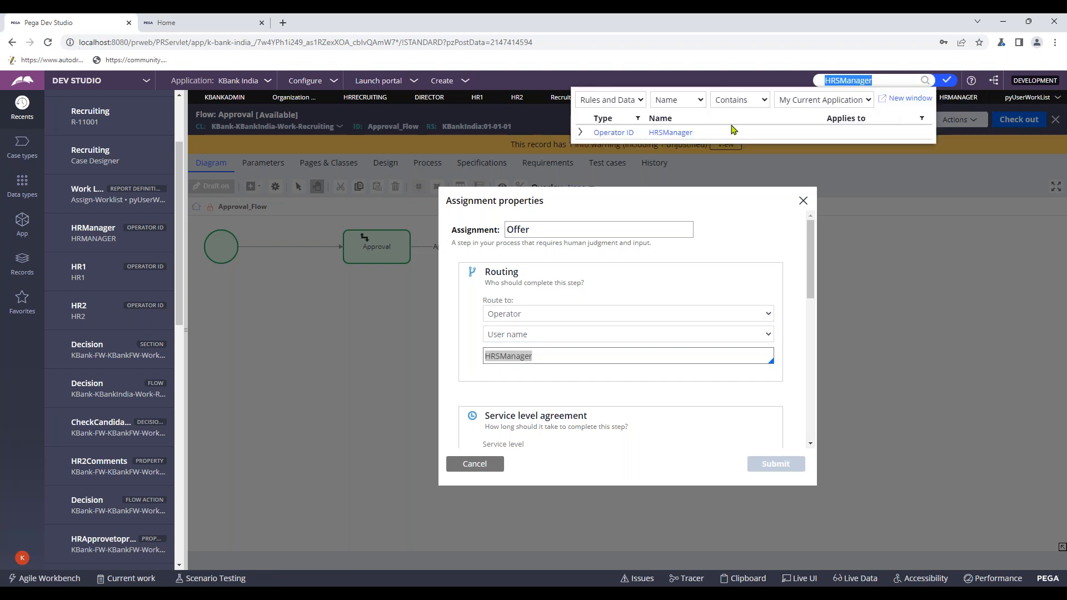
{"action": "left_click", "coordinate": [689, 132]}
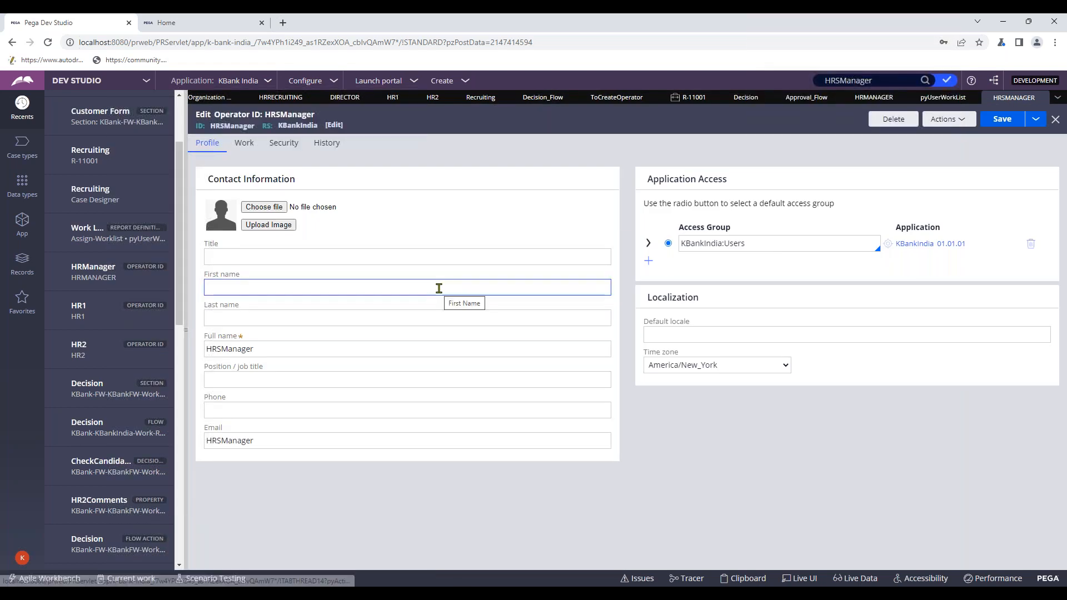
{"action": "left_click", "coordinate": [245, 146]}
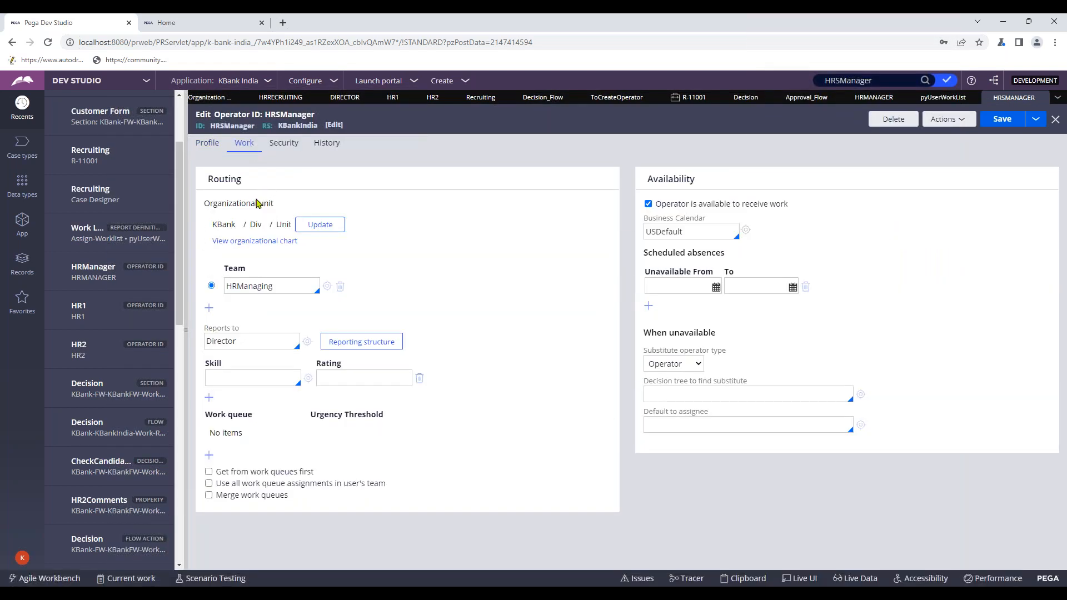
{"action": "left_click", "coordinate": [212, 146]}
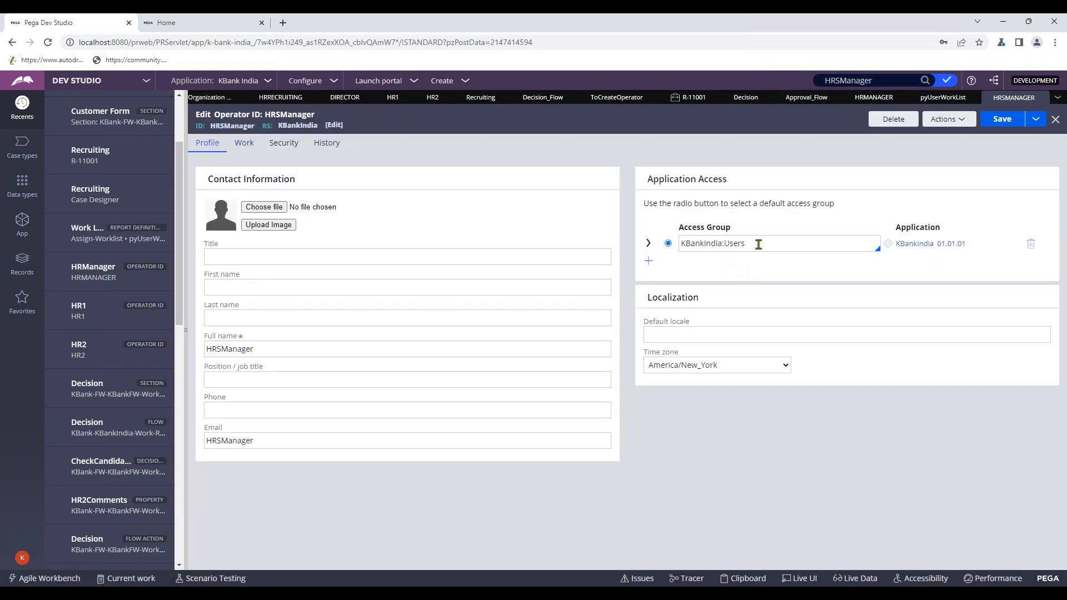
{"action": "left_click_drag", "start_coordinate": [746, 244], "coordinate": [642, 243]}
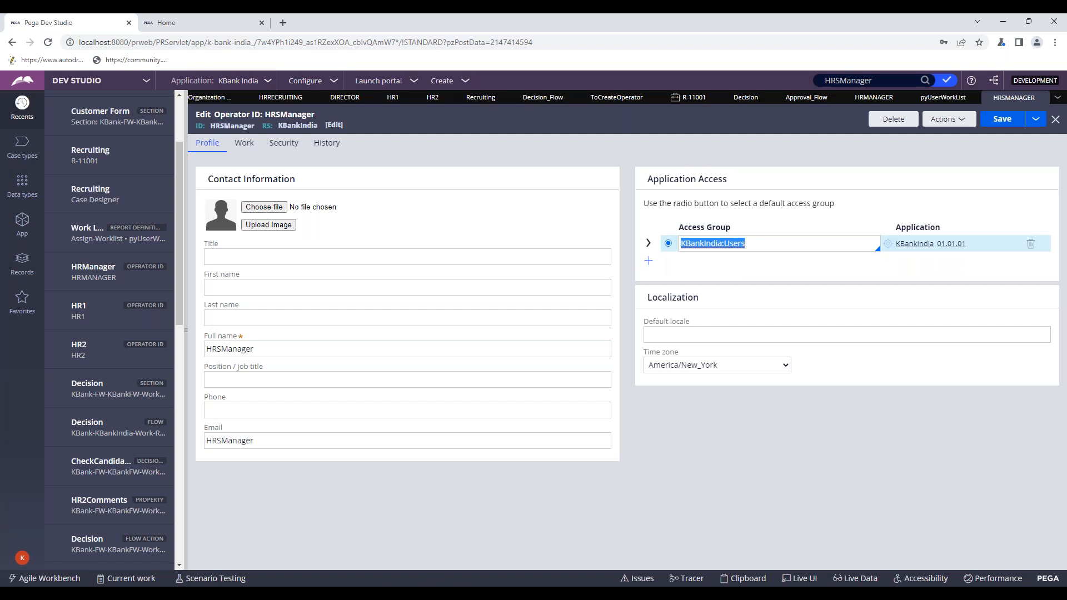
- Close the Work List_RD report window
{"action": "mouse_move", "coordinate": [539, 593]}
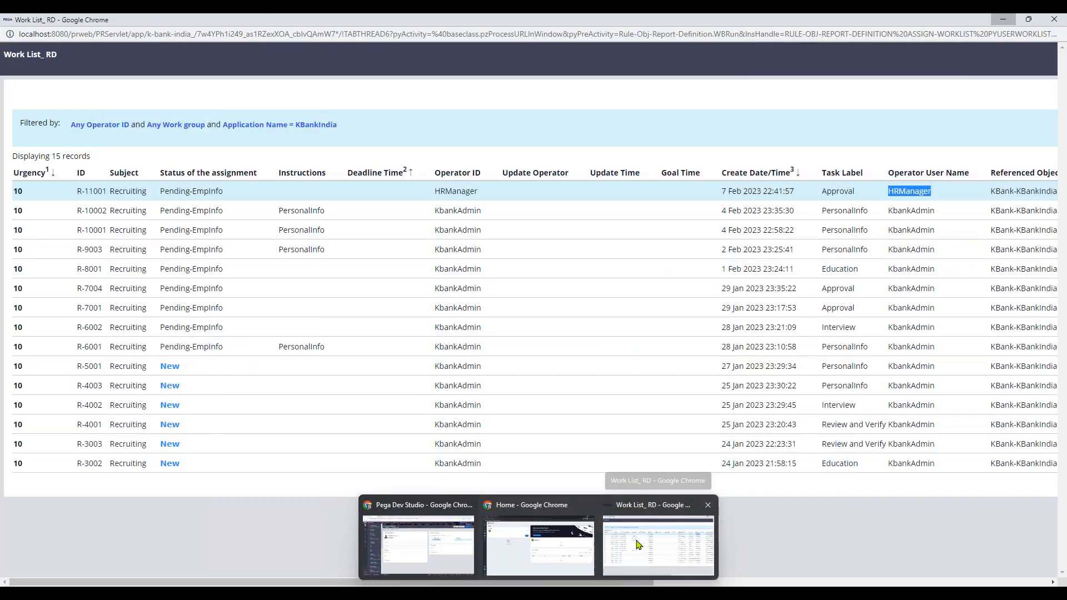
{"action": "left_click", "coordinate": [637, 541]}
{"action": "left_click", "coordinate": [1062, 18]}
- Bring up the KBank India portal and log off the current user
{"action": "mouse_move", "coordinate": [538, 593]}
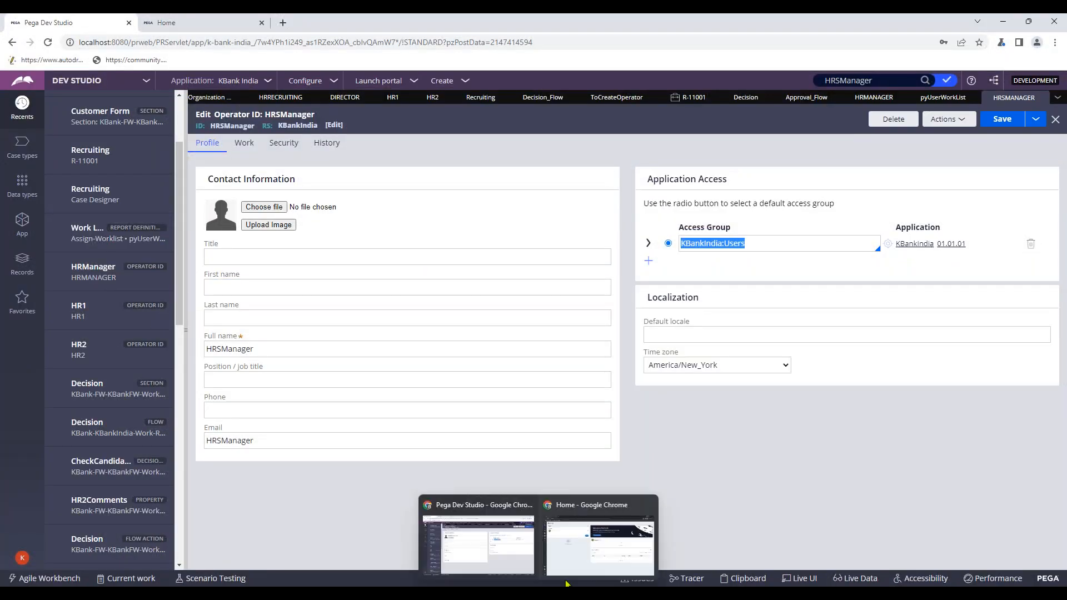
{"action": "left_click", "coordinate": [591, 555]}
{"action": "left_click", "coordinate": [19, 575]}
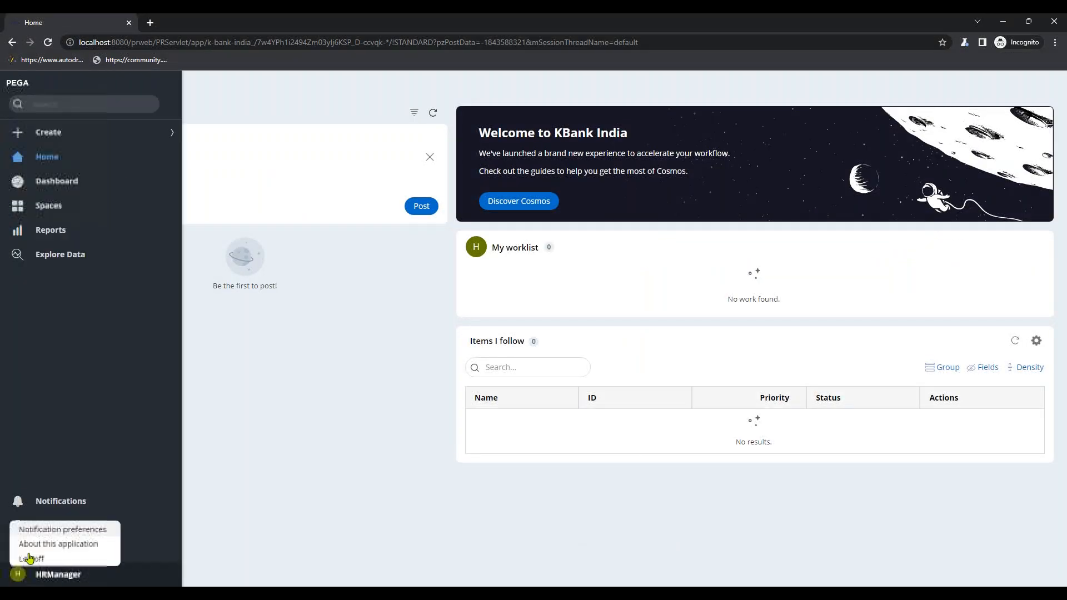
{"action": "left_click", "coordinate": [33, 560]}
- Sign in as HRSManager, open R-11001's Offer task from the worklist and advance it
{"action": "left_click", "coordinate": [523, 227]}
{"action": "type", "text": "HRSManager"}
{"action": "left_click", "coordinate": [468, 253]}
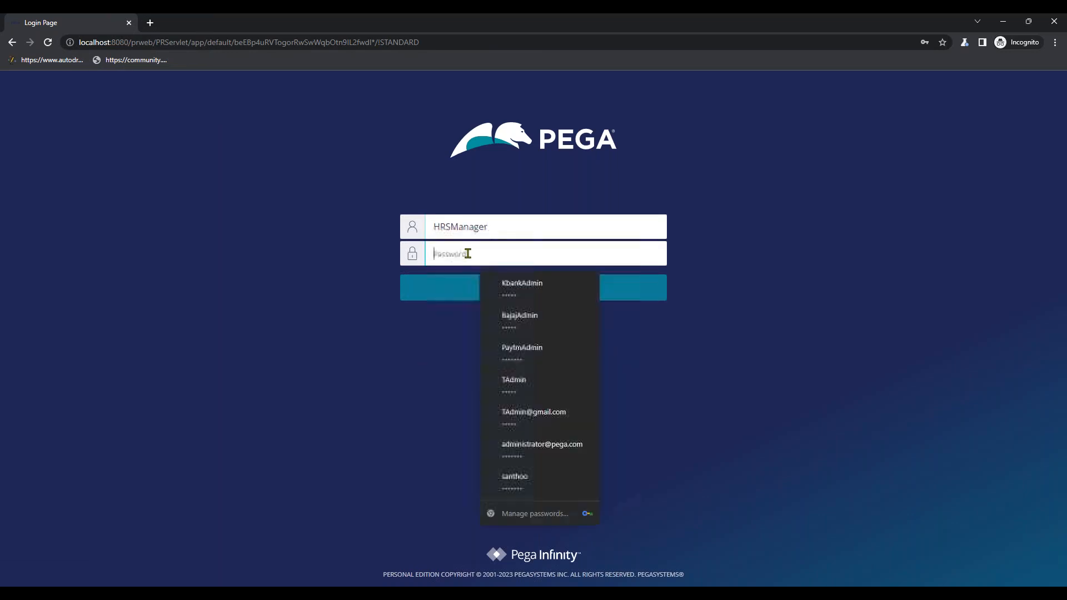
{"action": "type", "text": "r•"}
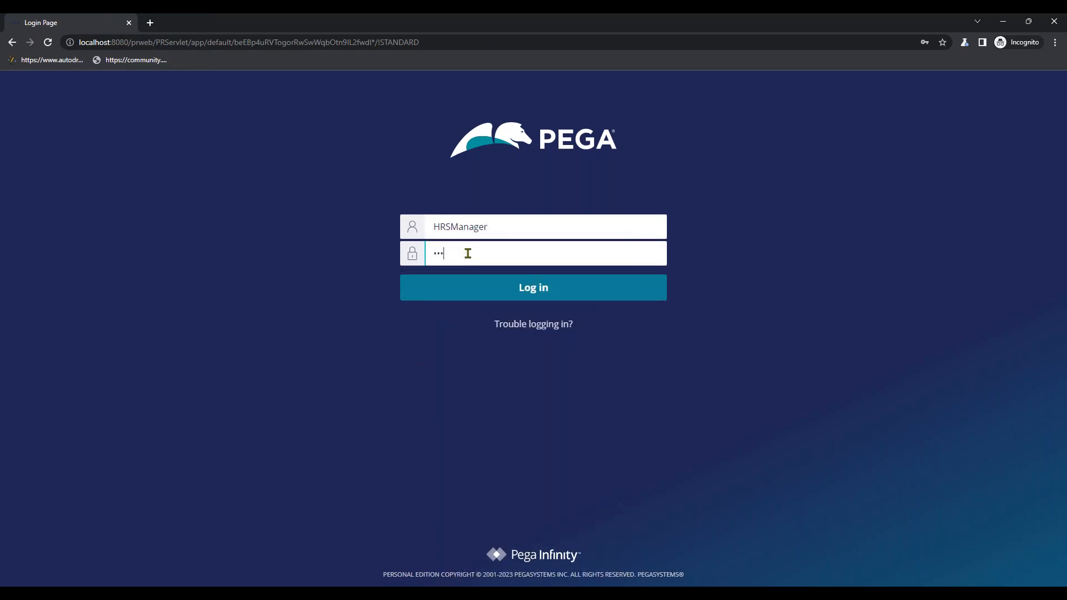
{"action": "type", "text": "••"}
{"action": "left_click", "coordinate": [464, 287]}
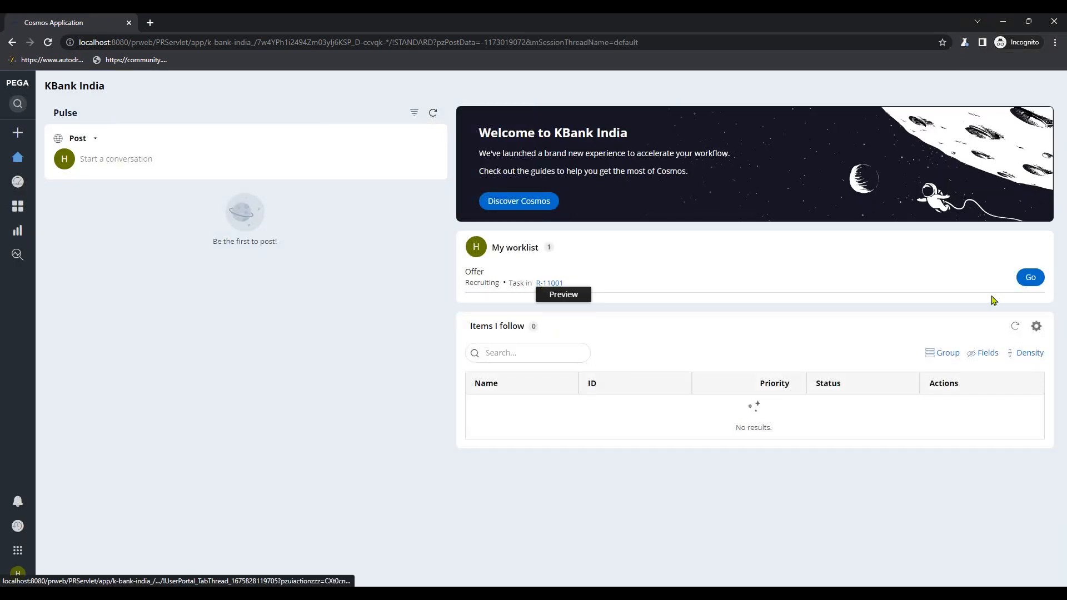
{"action": "left_click", "coordinate": [1025, 285]}
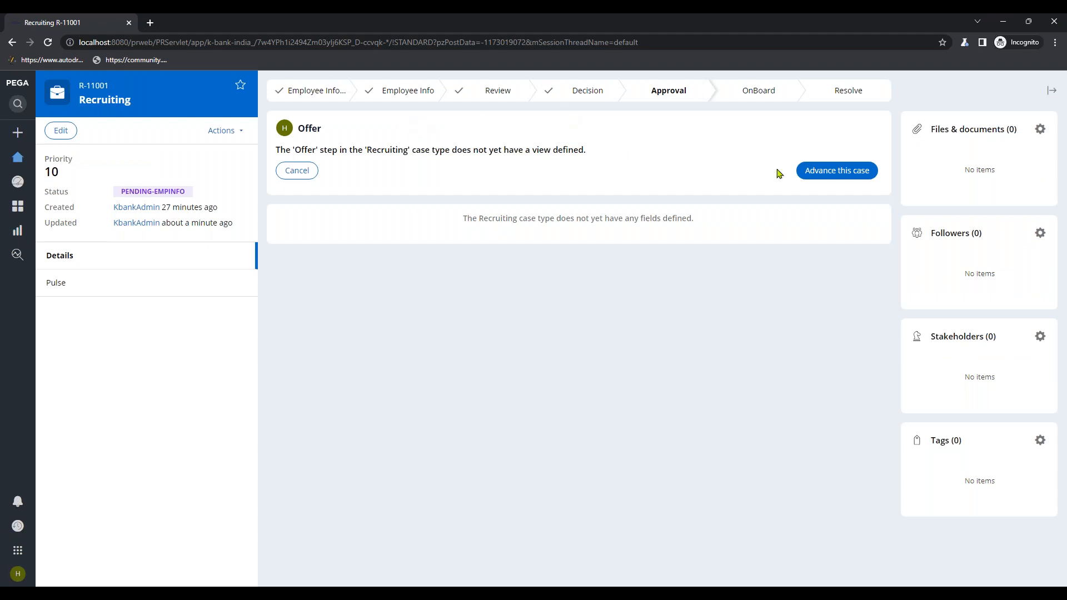
{"action": "left_click", "coordinate": [822, 172]}
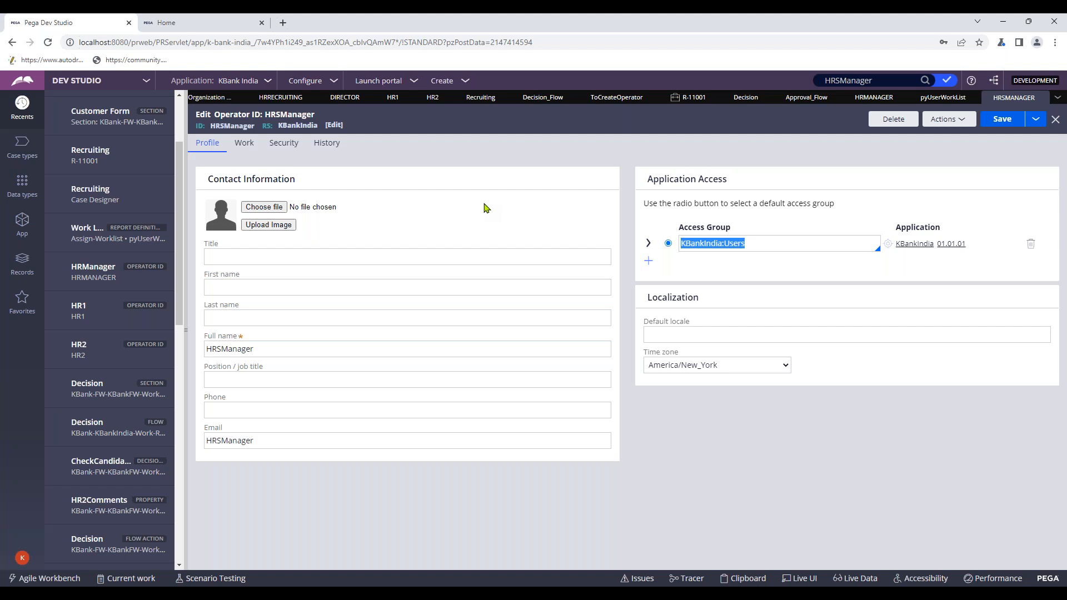
- Review the HR1 and HR2 operator records and HR1's profile details
{"action": "left_click", "coordinate": [38, 222]}
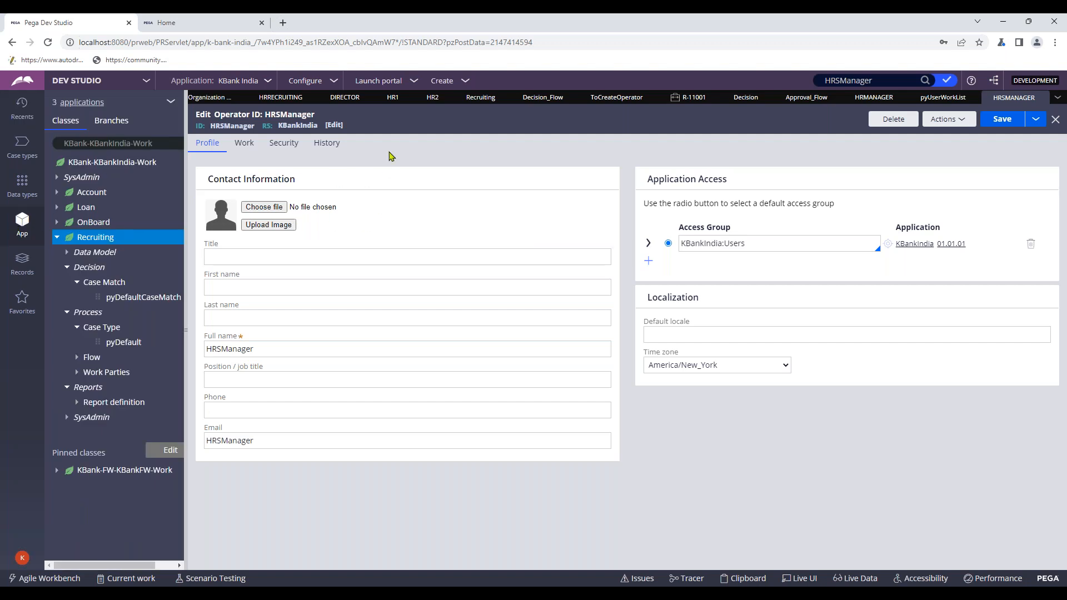
{"action": "left_click", "coordinate": [392, 99]}
{"action": "left_click", "coordinate": [208, 145]}
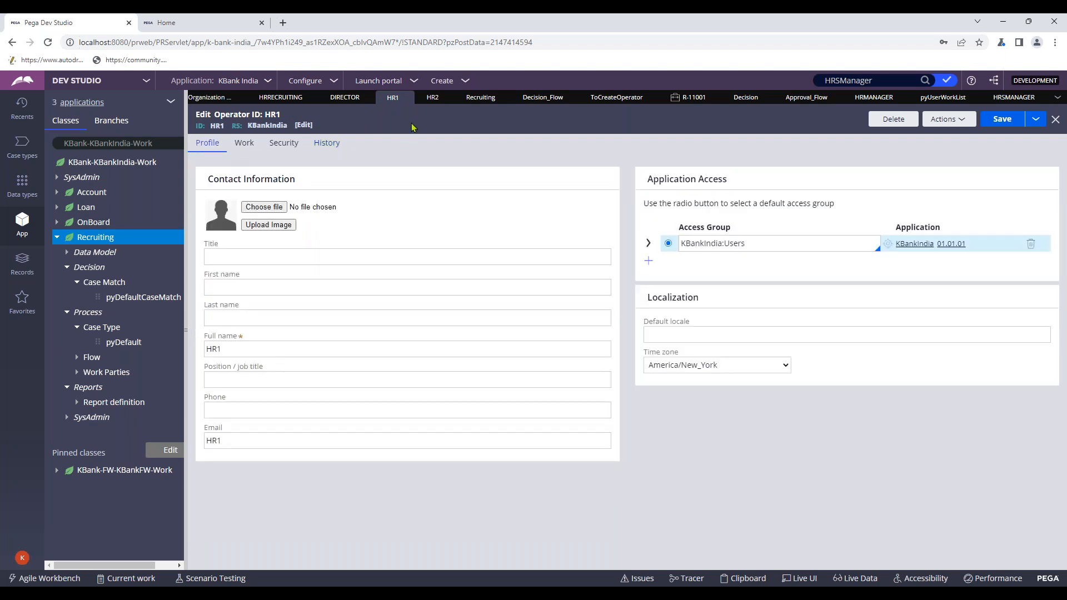
{"action": "left_click", "coordinate": [431, 100]}
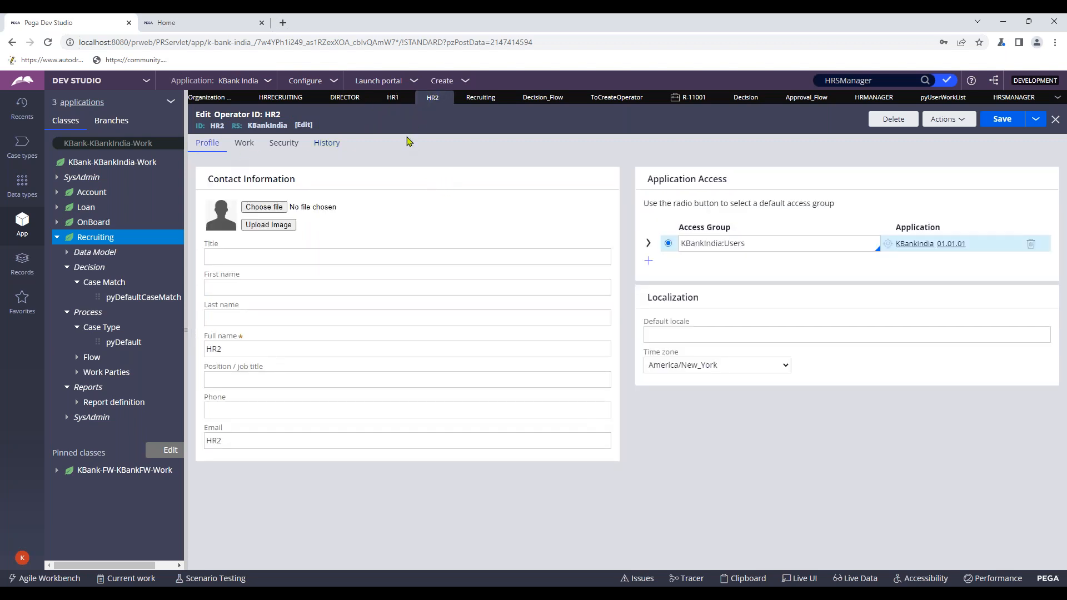
{"action": "left_click", "coordinate": [391, 99]}
- Return to case R-11001 and close the pyUserWorkList and HRSManager record tabs
{"action": "left_click", "coordinate": [689, 99]}
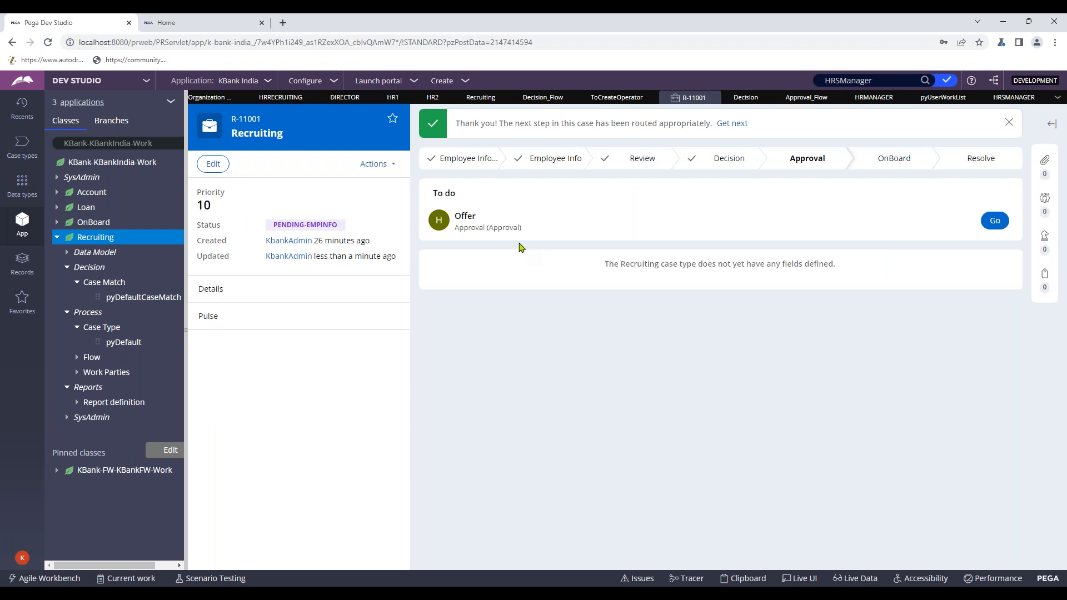
{"action": "left_click", "coordinate": [953, 103]}
{"action": "left_click", "coordinate": [973, 98]}
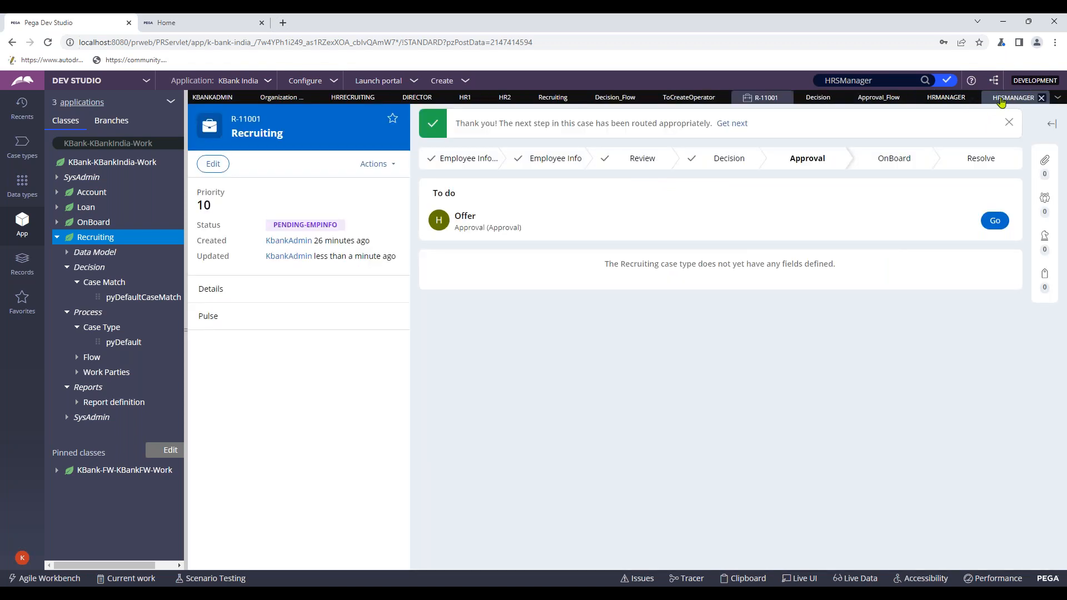
{"action": "left_click", "coordinate": [1030, 103]}
{"action": "left_click", "coordinate": [1041, 98]}
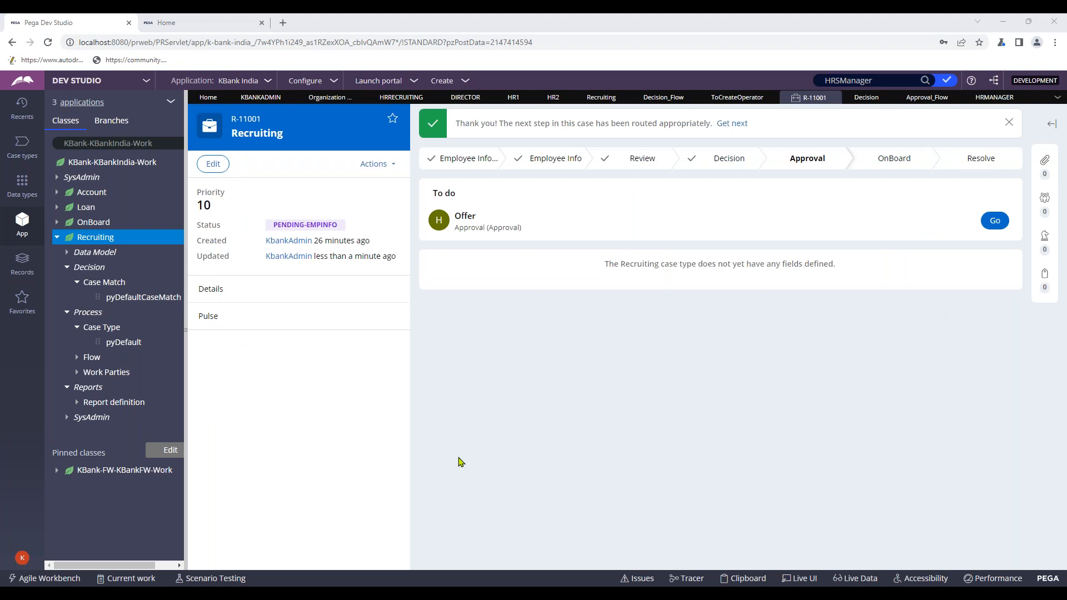
- Switch to OneNote and scroll the Routing page through the work group and workbasket diagrams
{"action": "key", "text": "alt+Tab"}
{"action": "scroll", "coordinate": [141, 433], "scroll_direction": "up", "scroll_amount": 1}
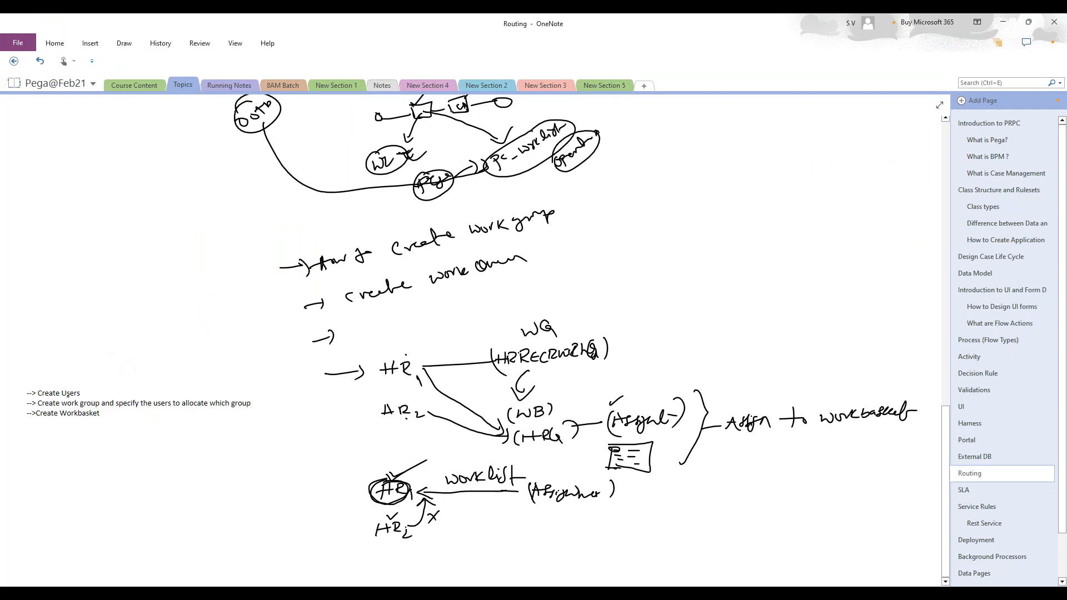
{"action": "scroll", "coordinate": [395, 393], "scroll_direction": "up", "scroll_amount": 10}
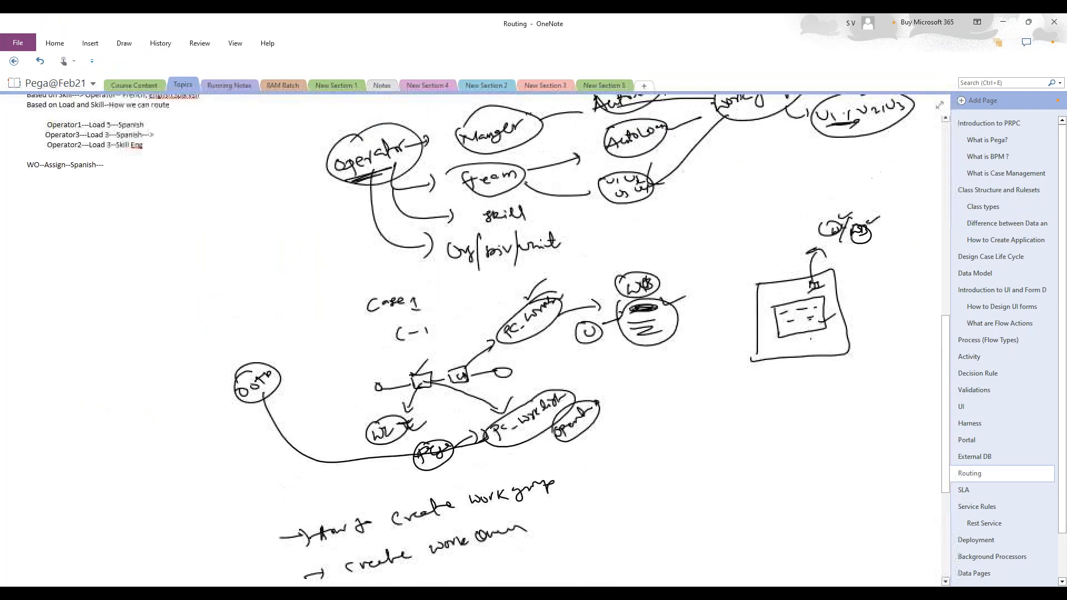
{"action": "scroll", "coordinate": [404, 400], "scroll_direction": "down", "scroll_amount": 12}
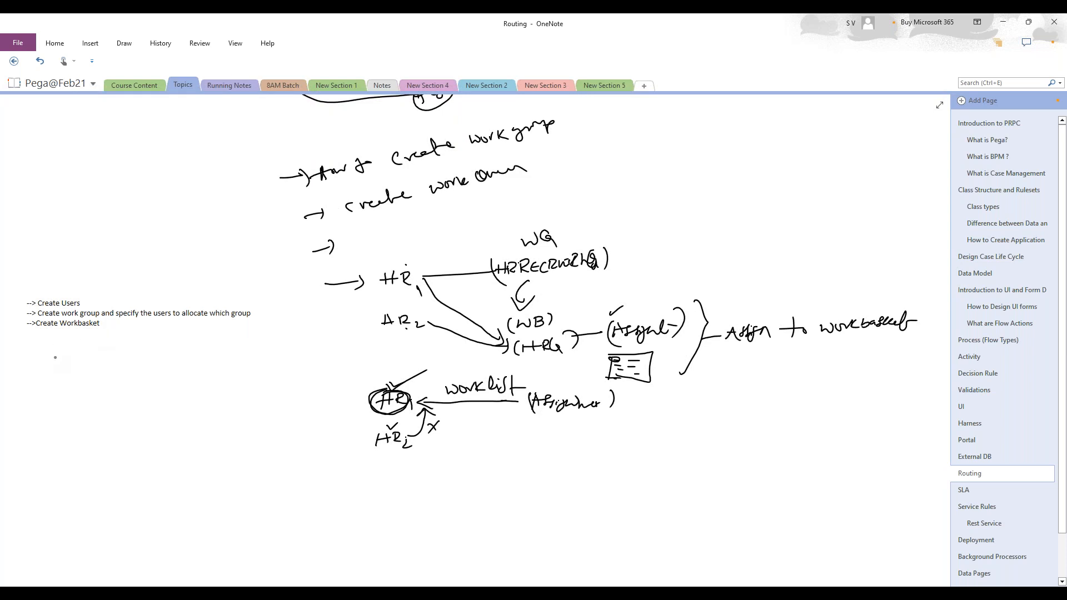
{"action": "scroll", "coordinate": [115, 389], "scroll_direction": "up", "scroll_amount": 5}
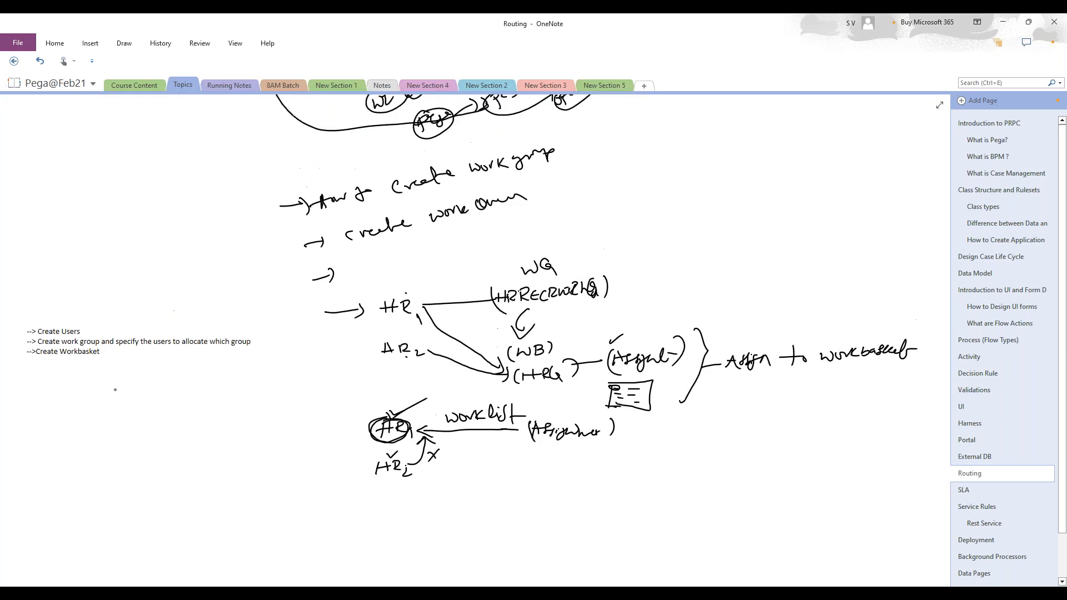
{"action": "scroll", "coordinate": [115, 389], "scroll_direction": "down", "scroll_amount": 6}
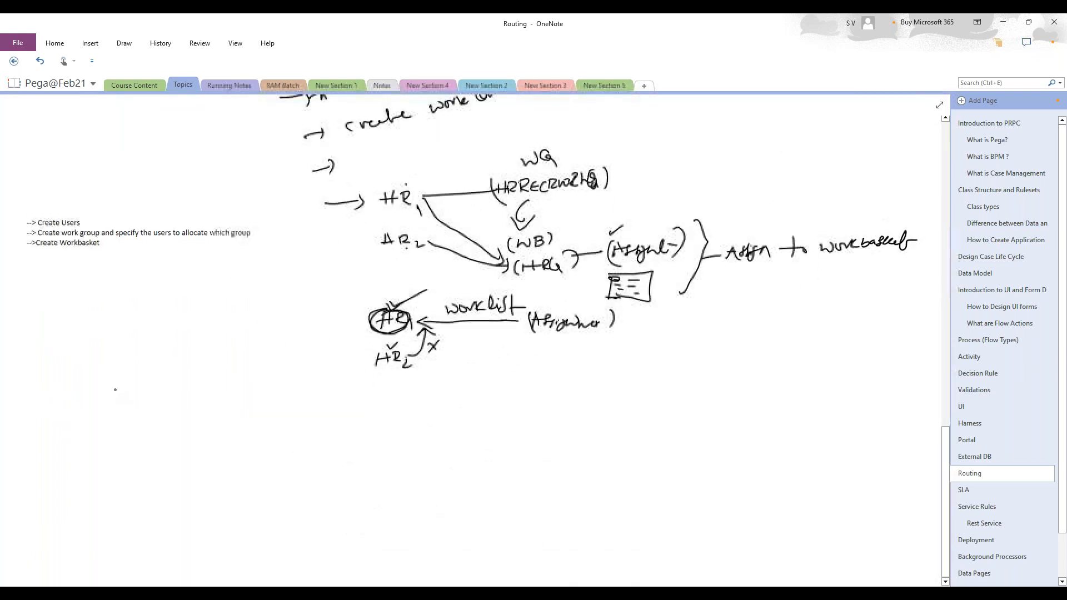
{"action": "scroll", "coordinate": [115, 389], "scroll_direction": "up", "scroll_amount": 3}
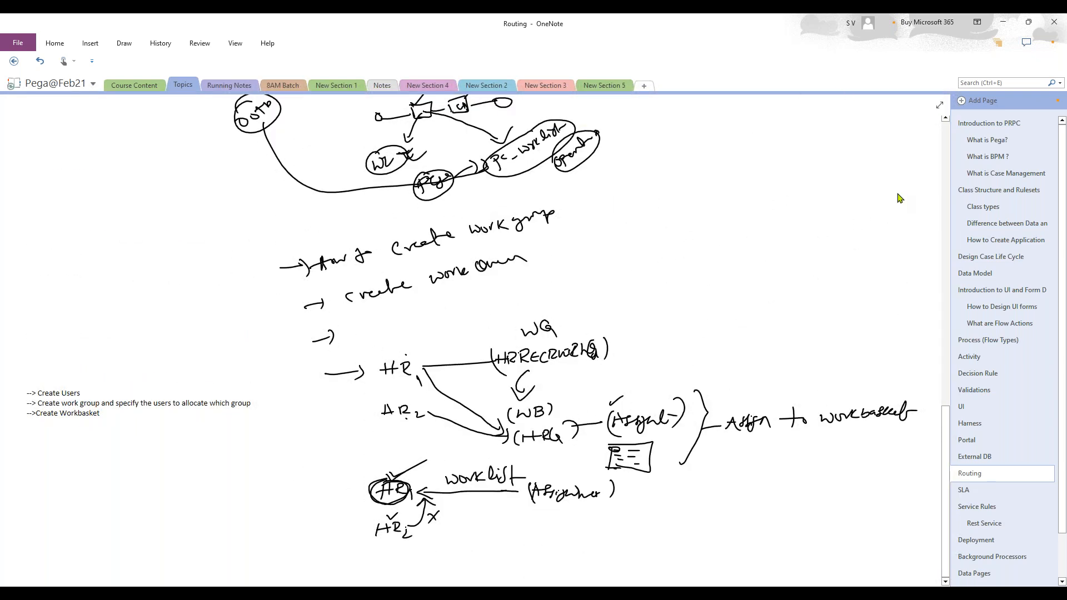